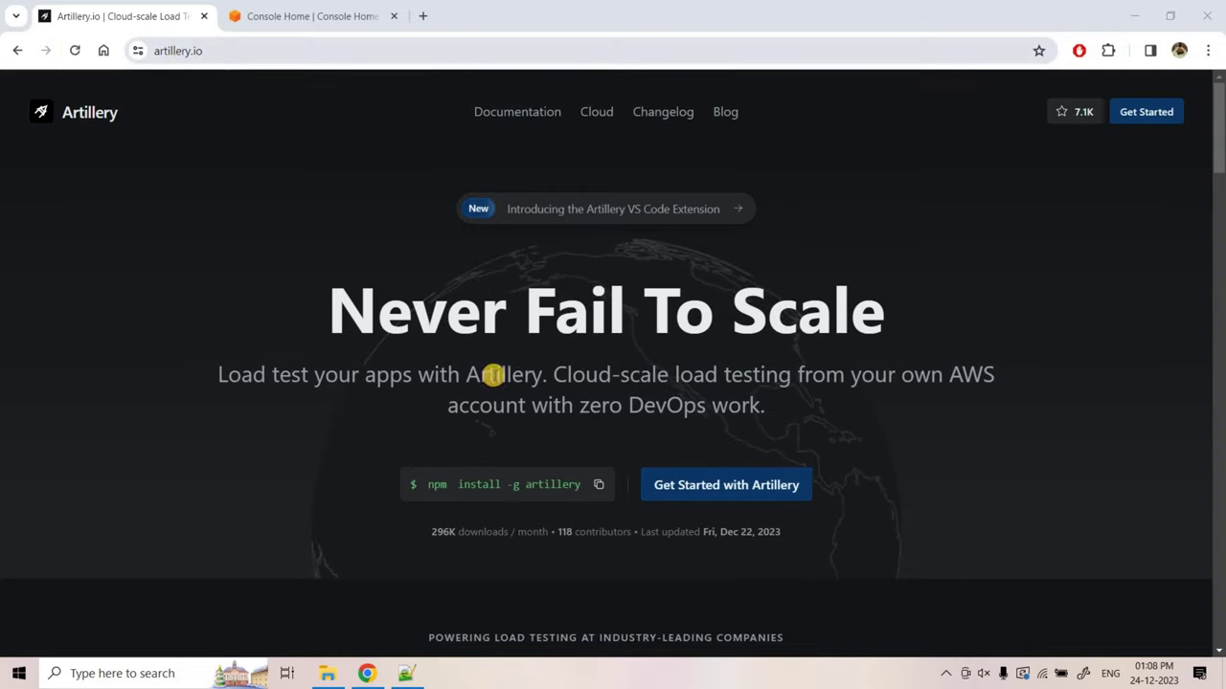
double_click(417, 309)
left_click(931, 295, "shift")
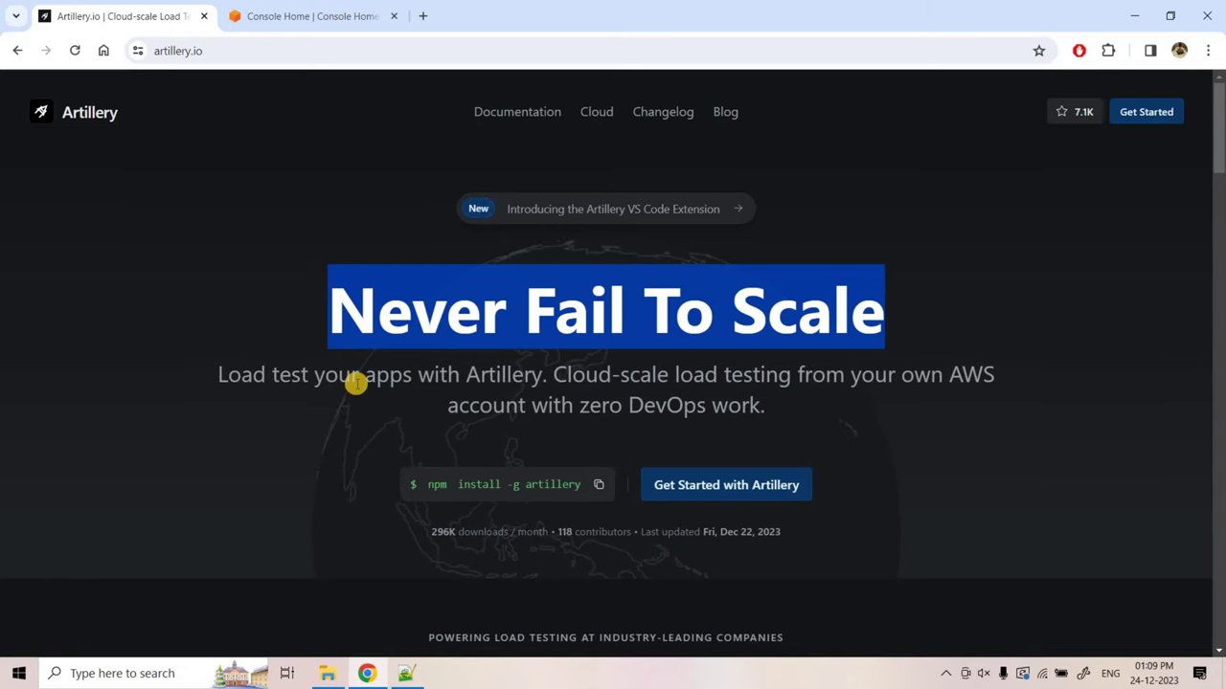
left_click(422, 268)
Switch to the AWS console, open the running instances list in EC2 and start launching a new instance.
left_click(307, 16)
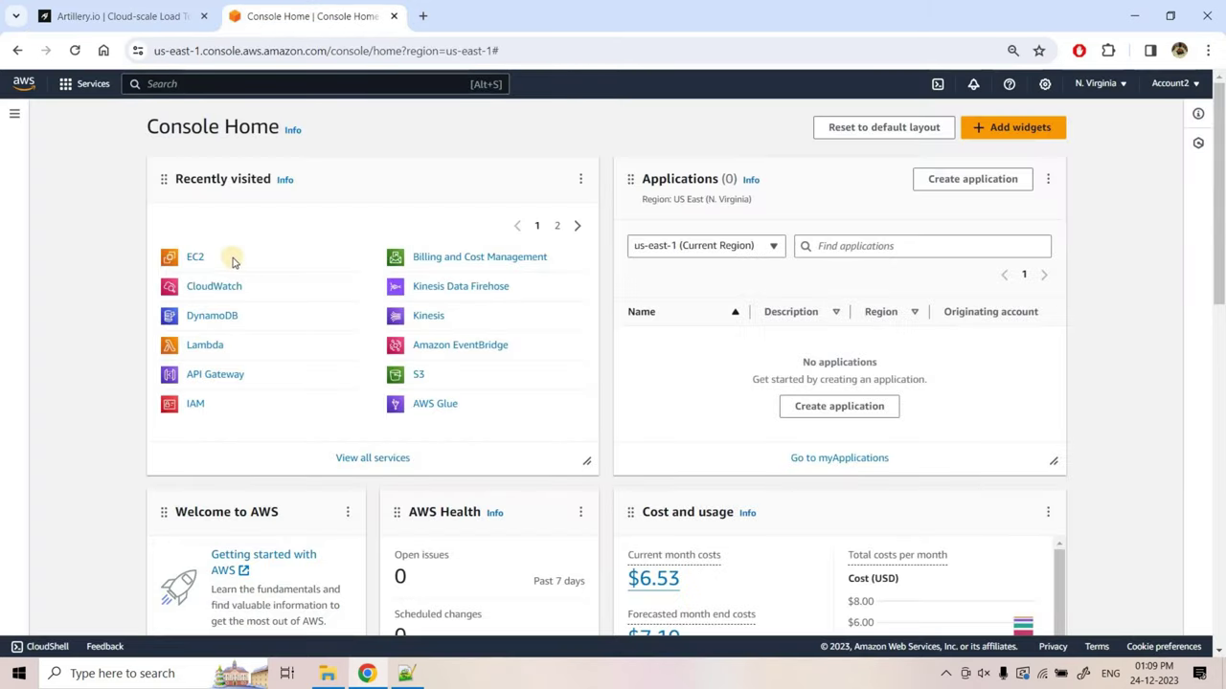
left_click(195, 257)
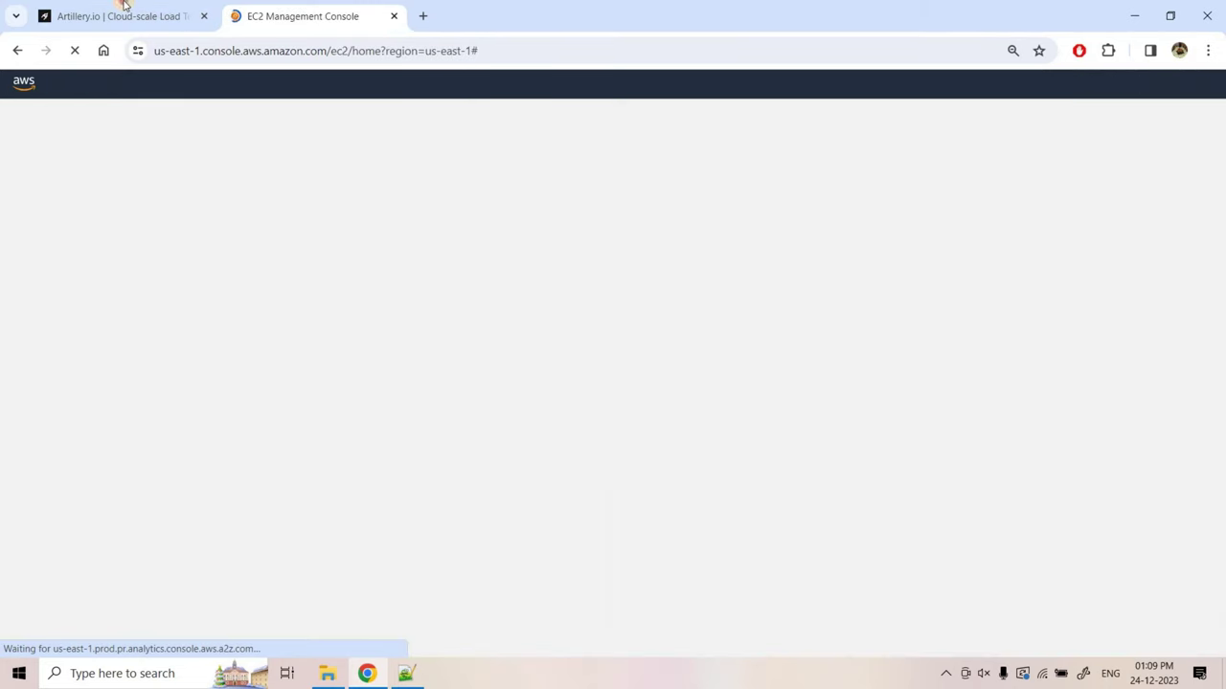
left_click(120, 14)
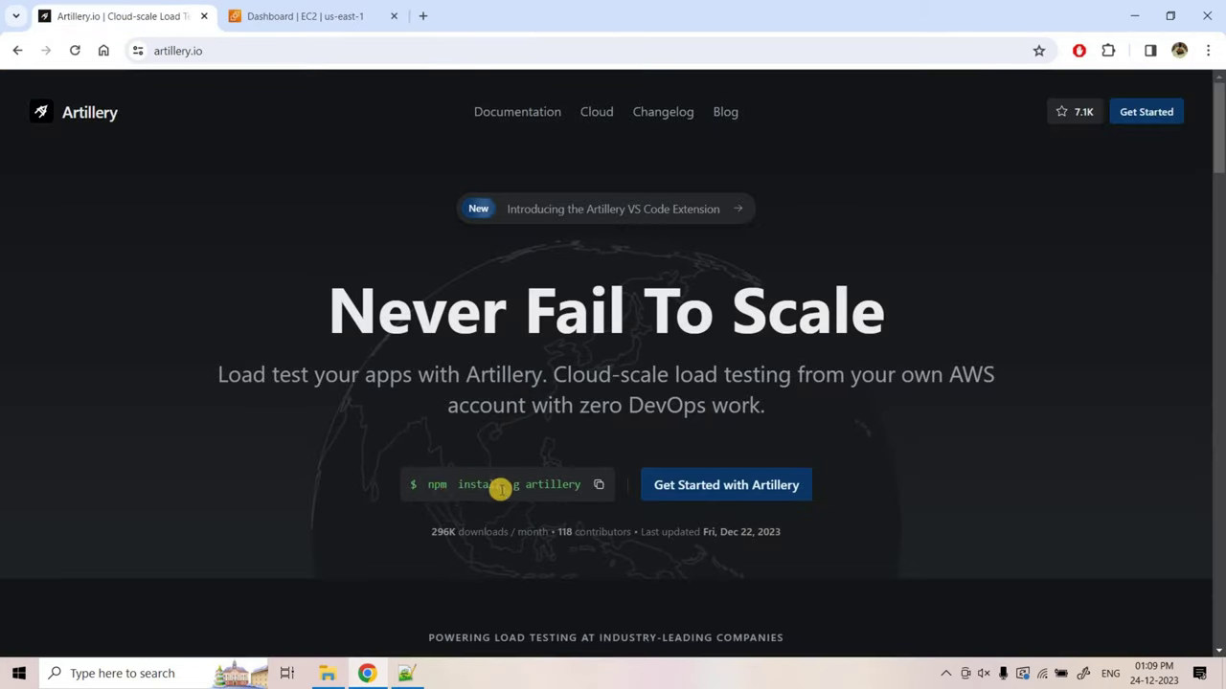
left_click(313, 15)
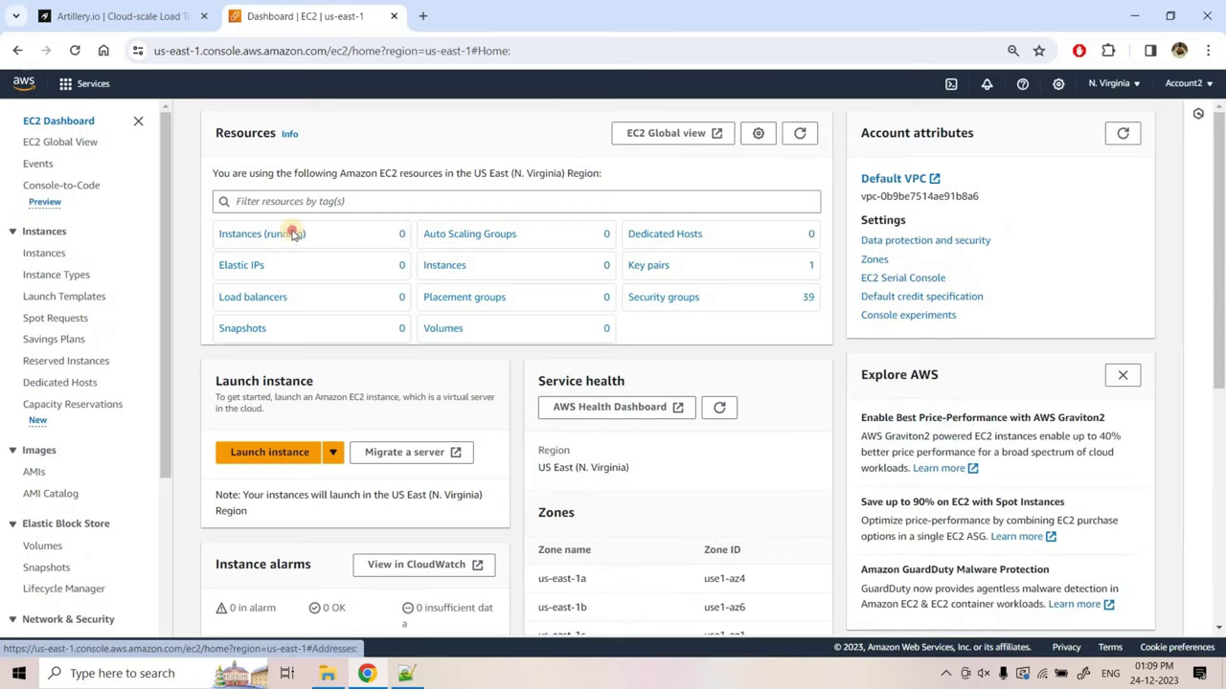
left_click(289, 234)
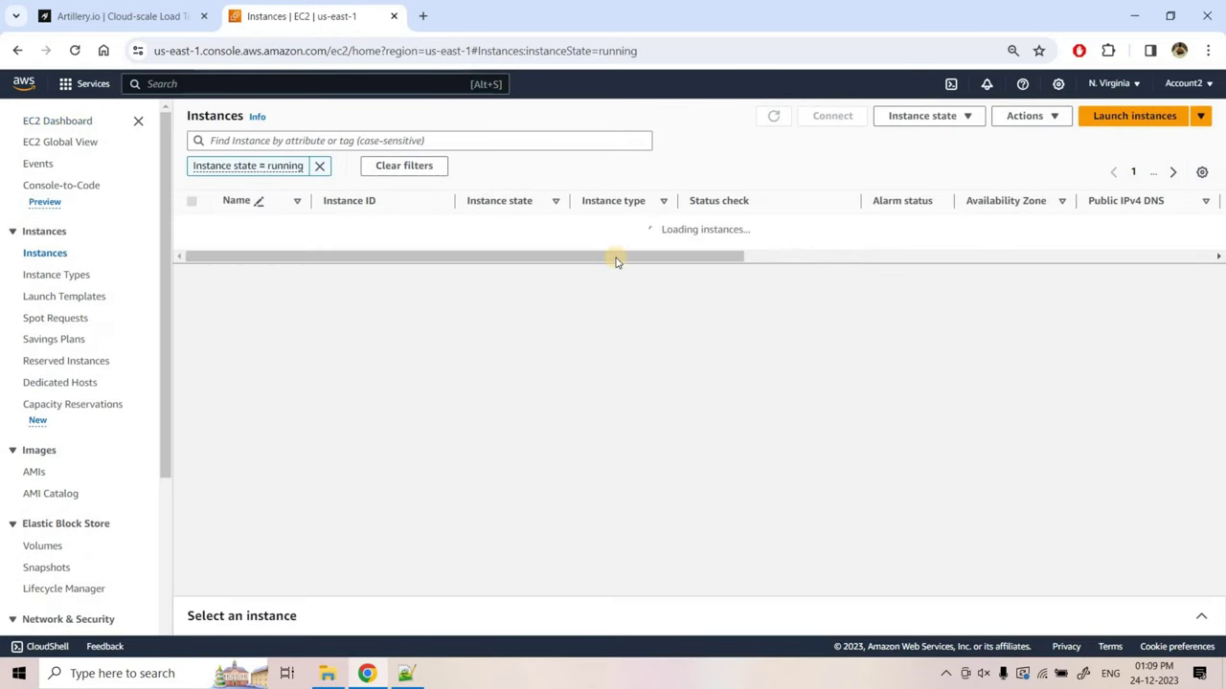
left_click(665, 270)
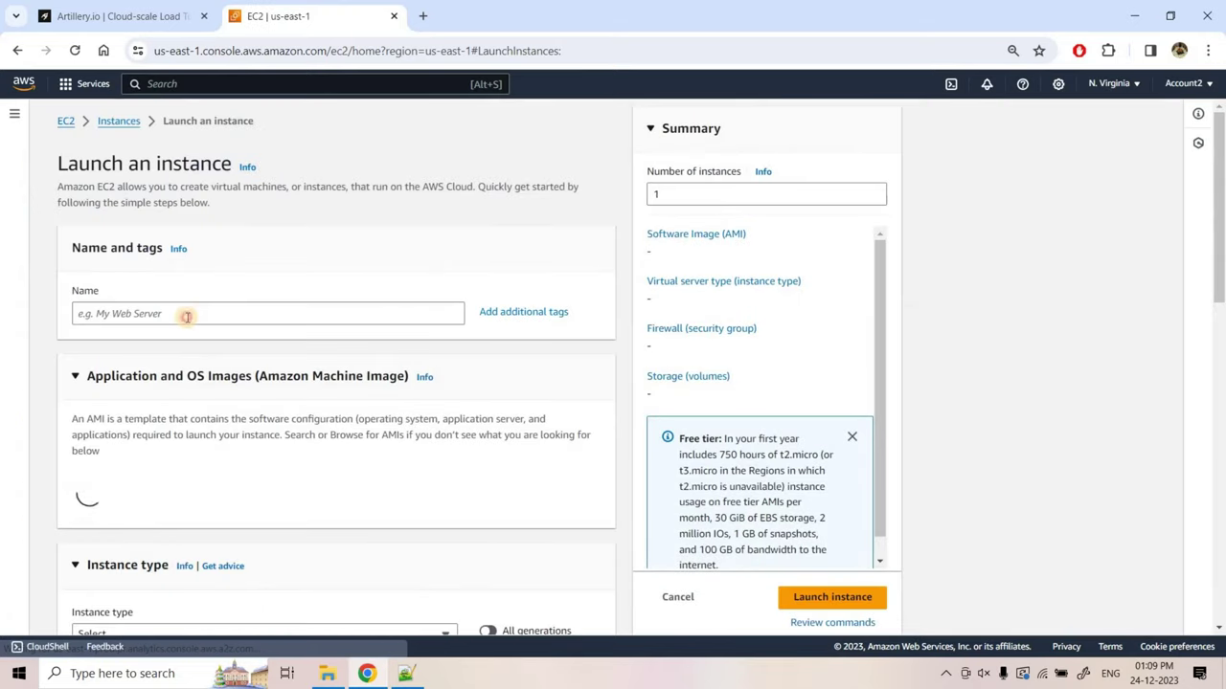
Name the instance artilarycluster and choose Ubuntu Server 20.04 LTS (HVM), SSD Volume Type as its machine image.
type("artil")
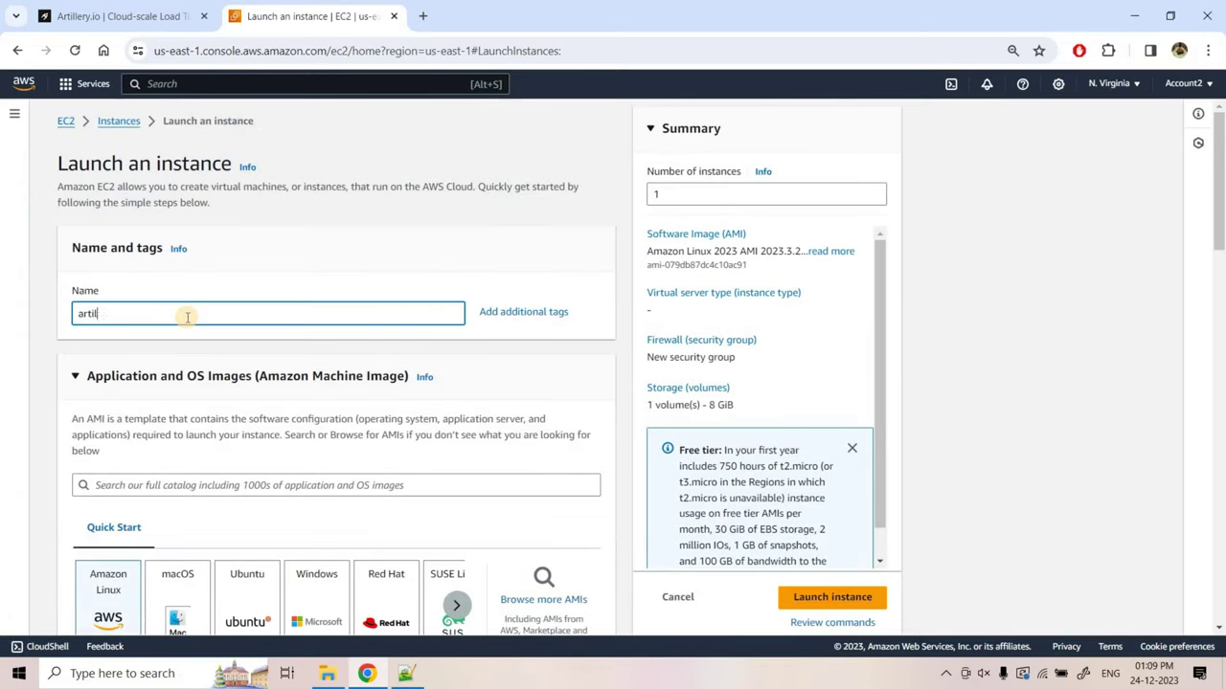
type("arycluster")
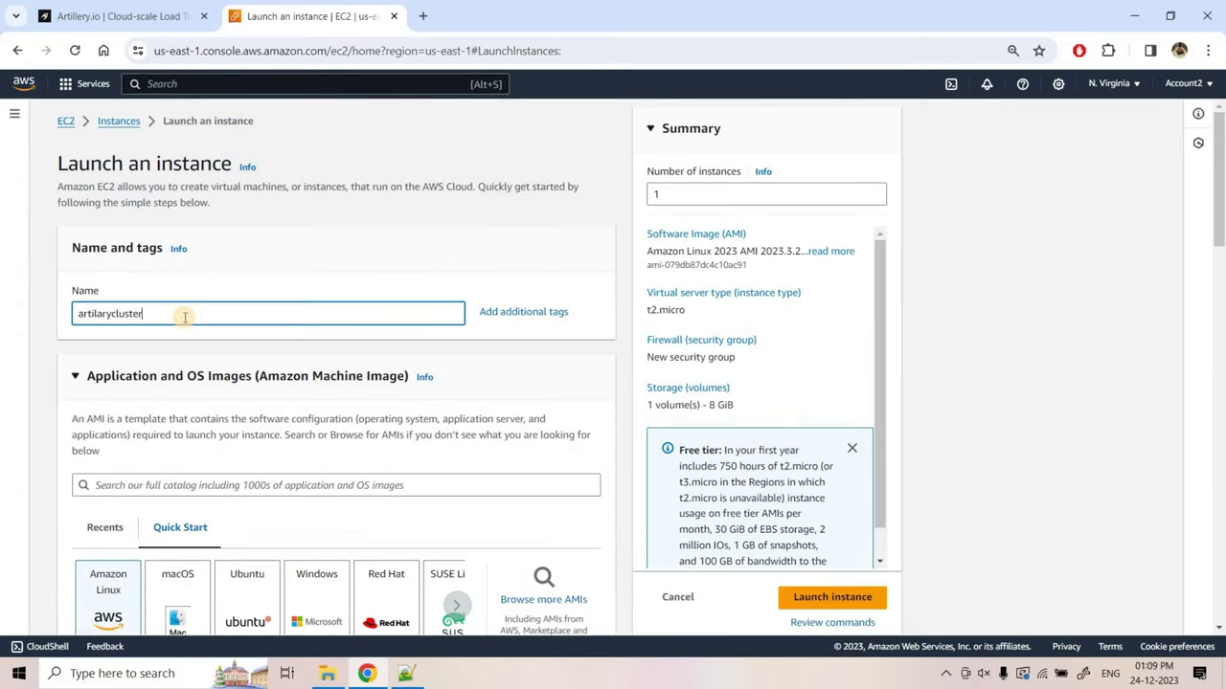
scroll(244, 426, "down", 2)
left_click(246, 430)
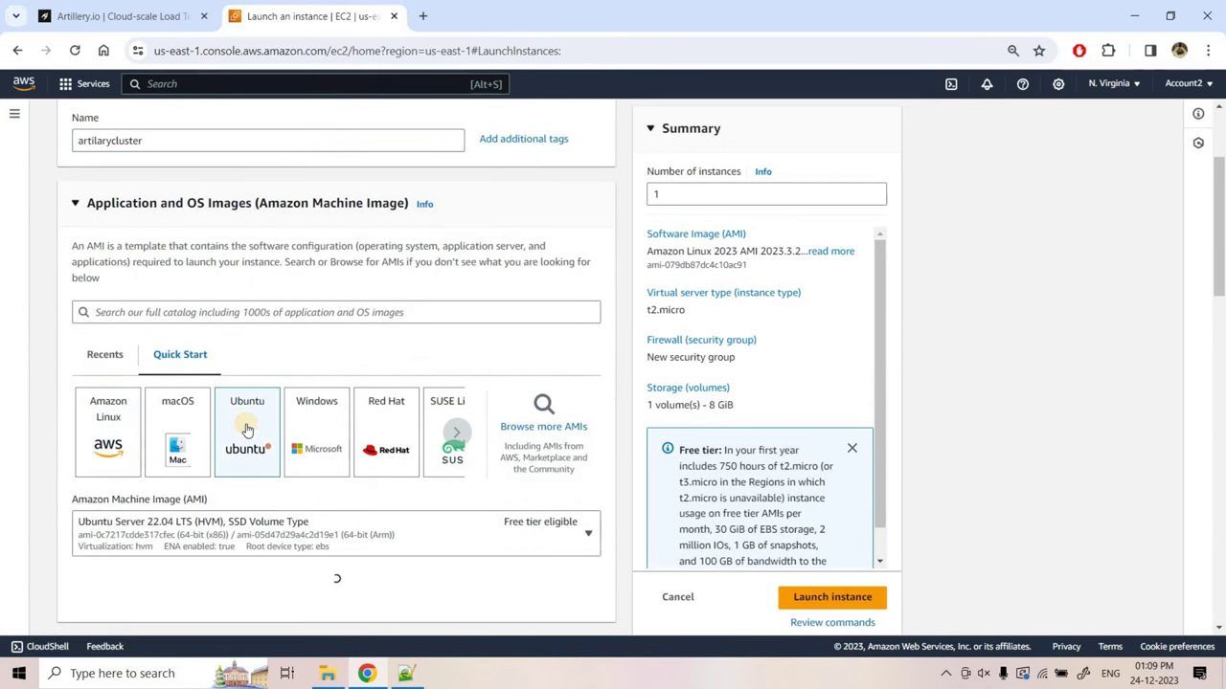
scroll(278, 411, "down", 2)
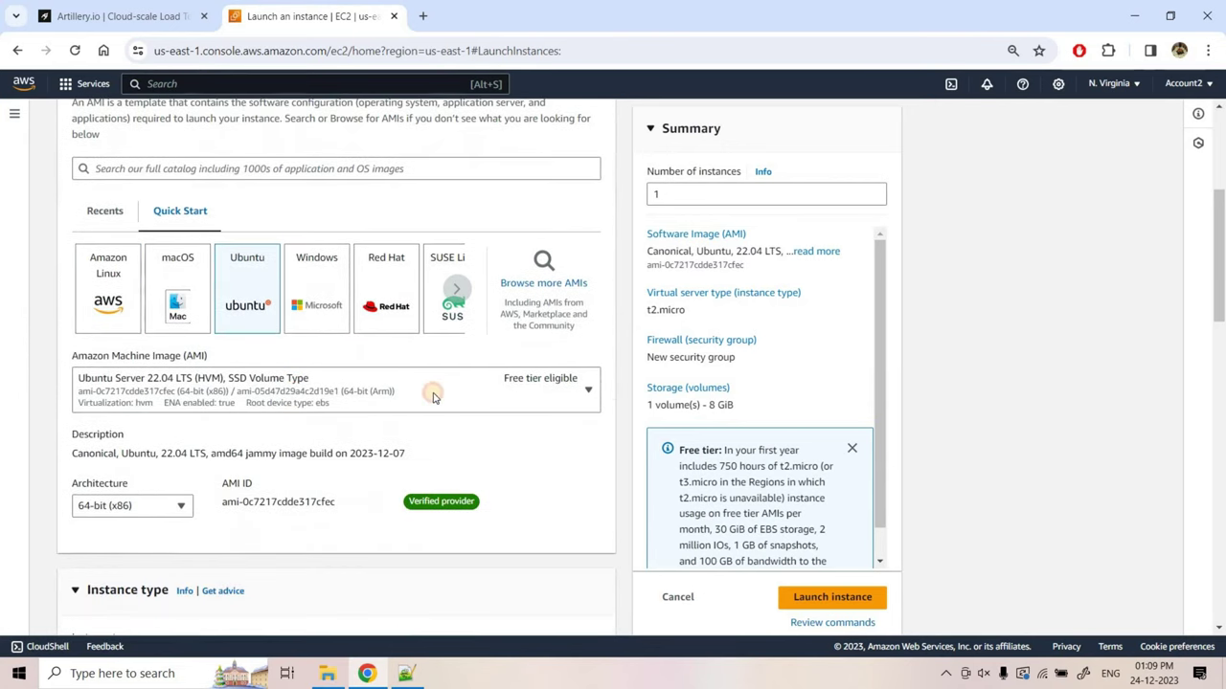
left_click(433, 398)
left_click(465, 388)
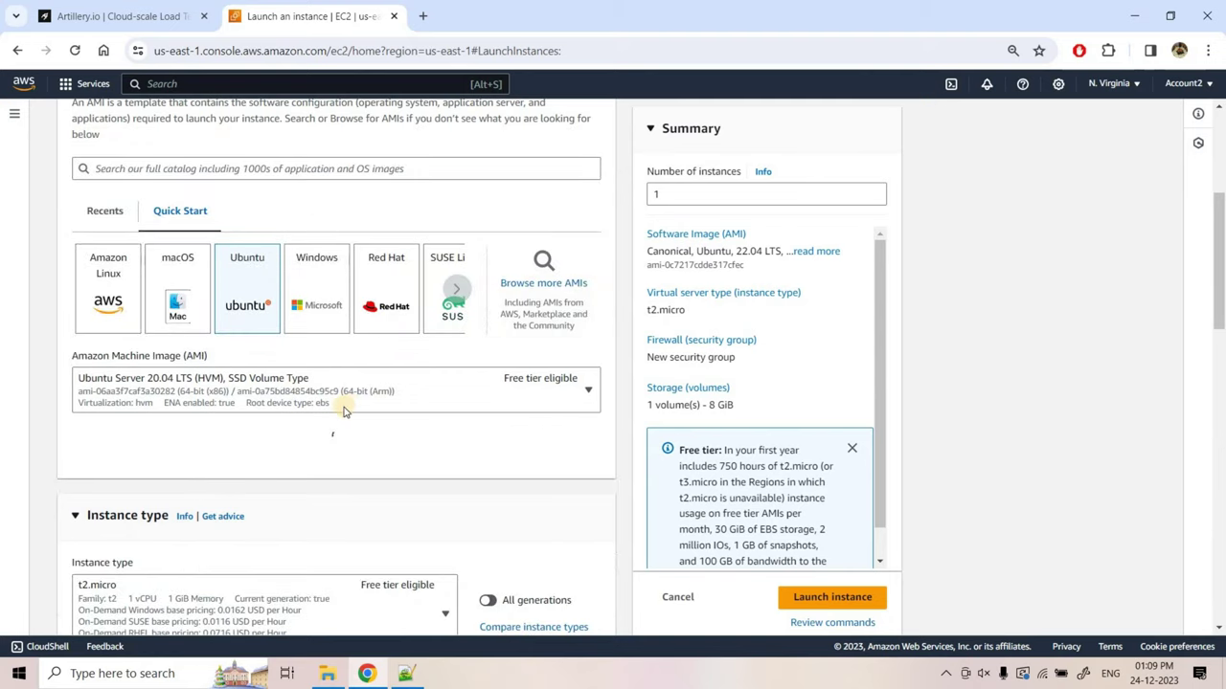
Select the existing testcicd key pair for logging in to the instance.
scroll(287, 408, "down", 3)
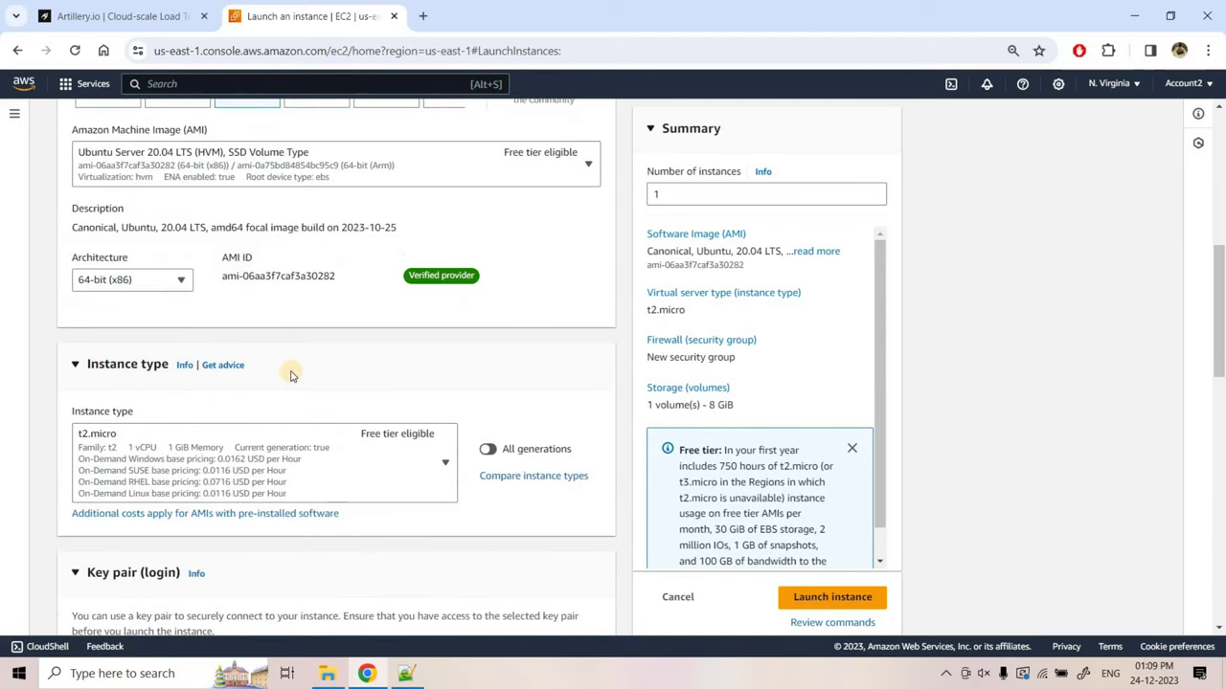
scroll(239, 383, "down", 5)
left_click(167, 345)
left_click(124, 415)
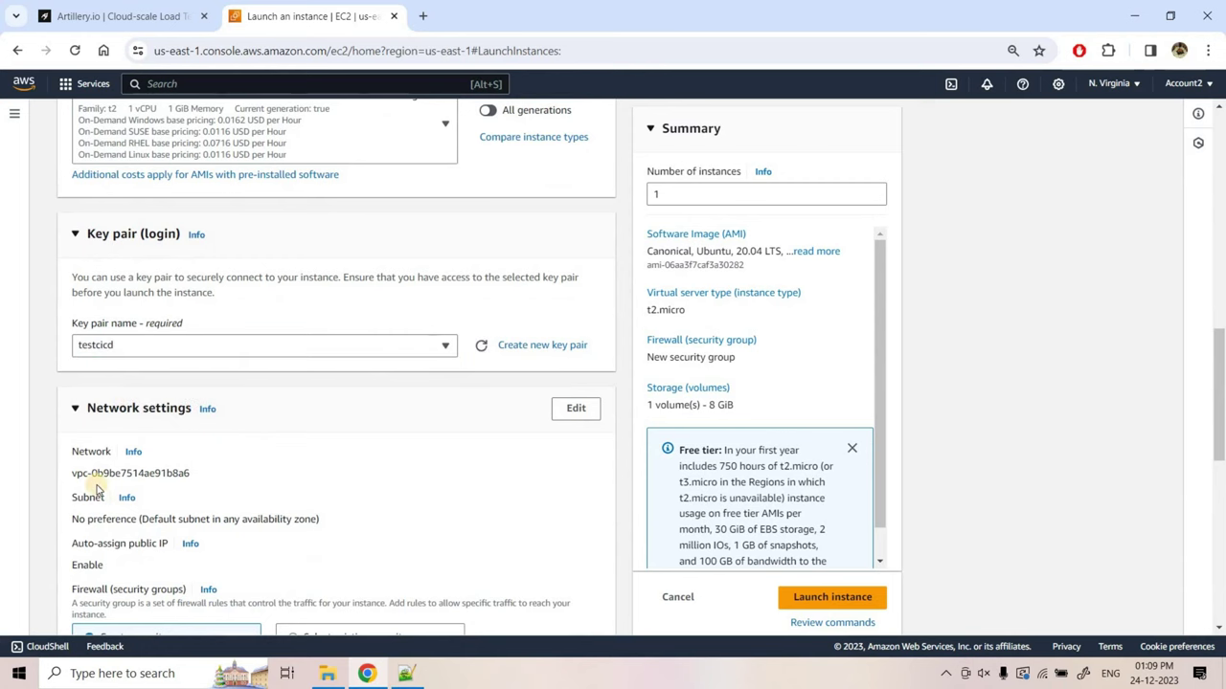
Allow HTTPS and HTTP traffic from the internet in the network settings and launch the instance.
scroll(96, 490, "down", 4)
left_click(77, 436)
left_click(76, 472)
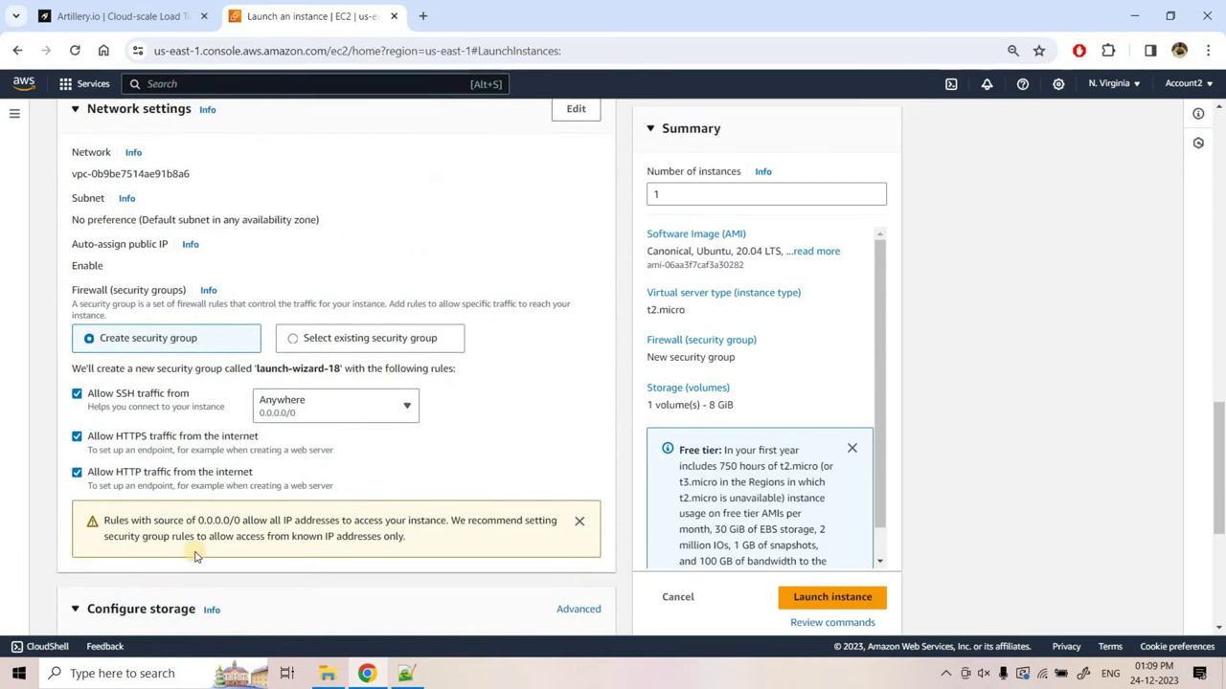
scroll(498, 520, "down", 5)
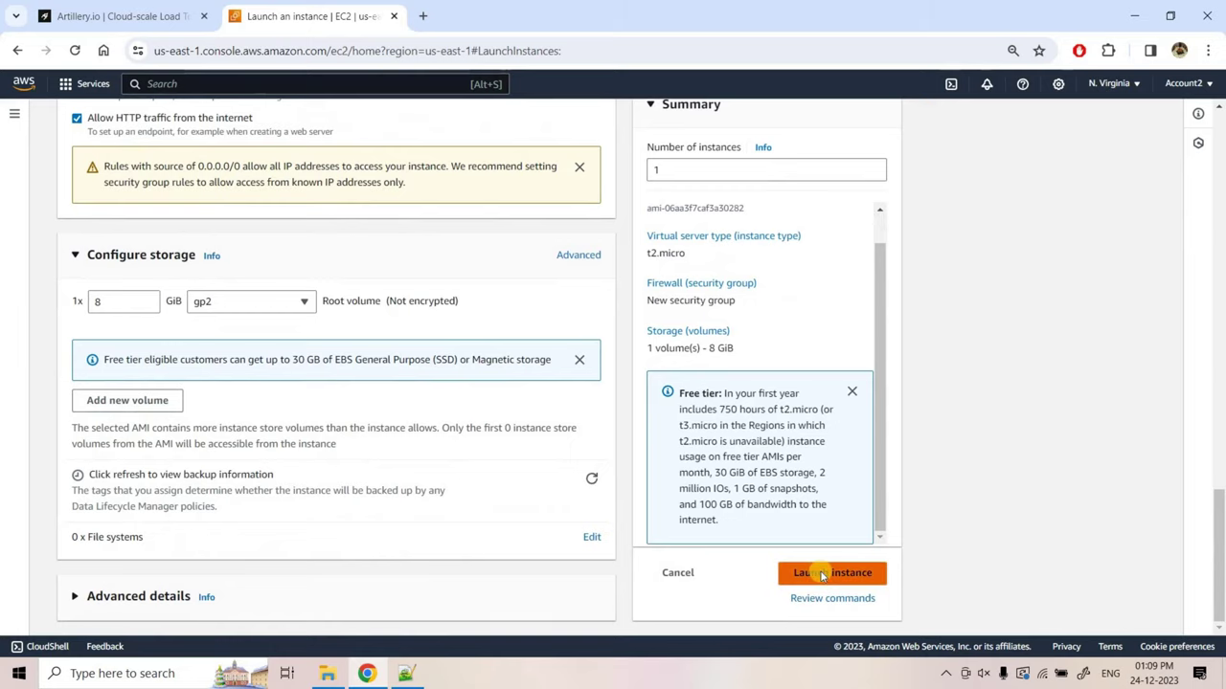
left_click(821, 573)
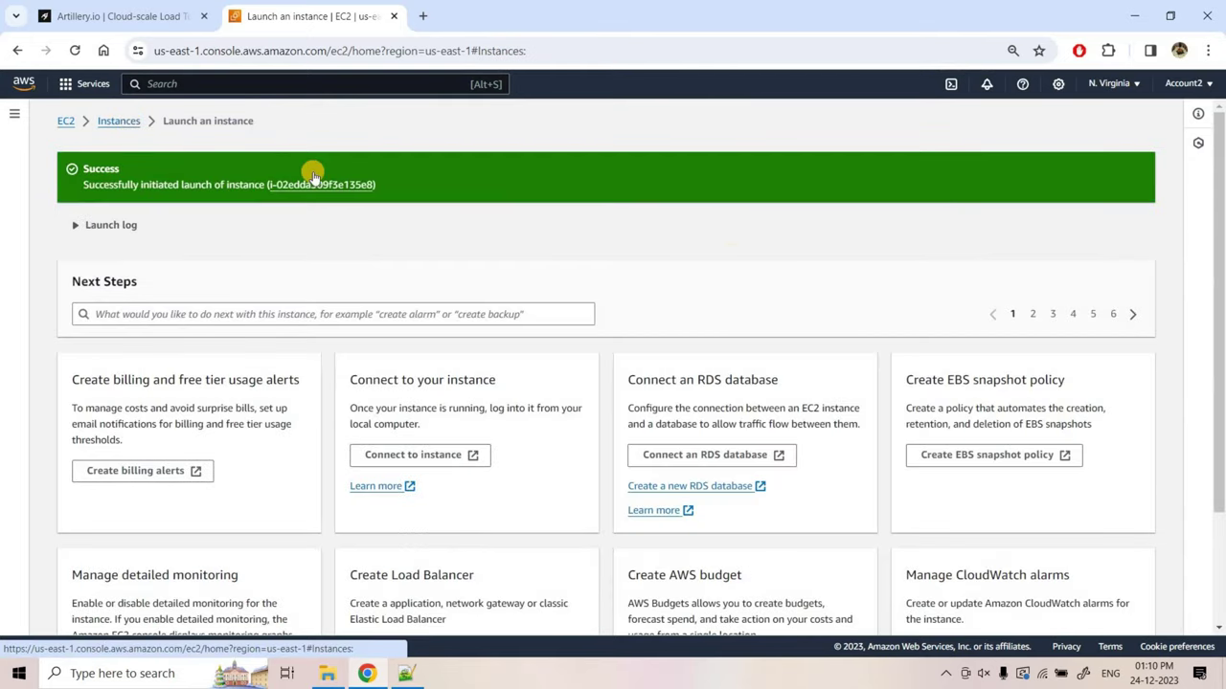
Refresh the instances list, open the artilarycluster instance's details and copy its public IPv4 address.
left_click(314, 178)
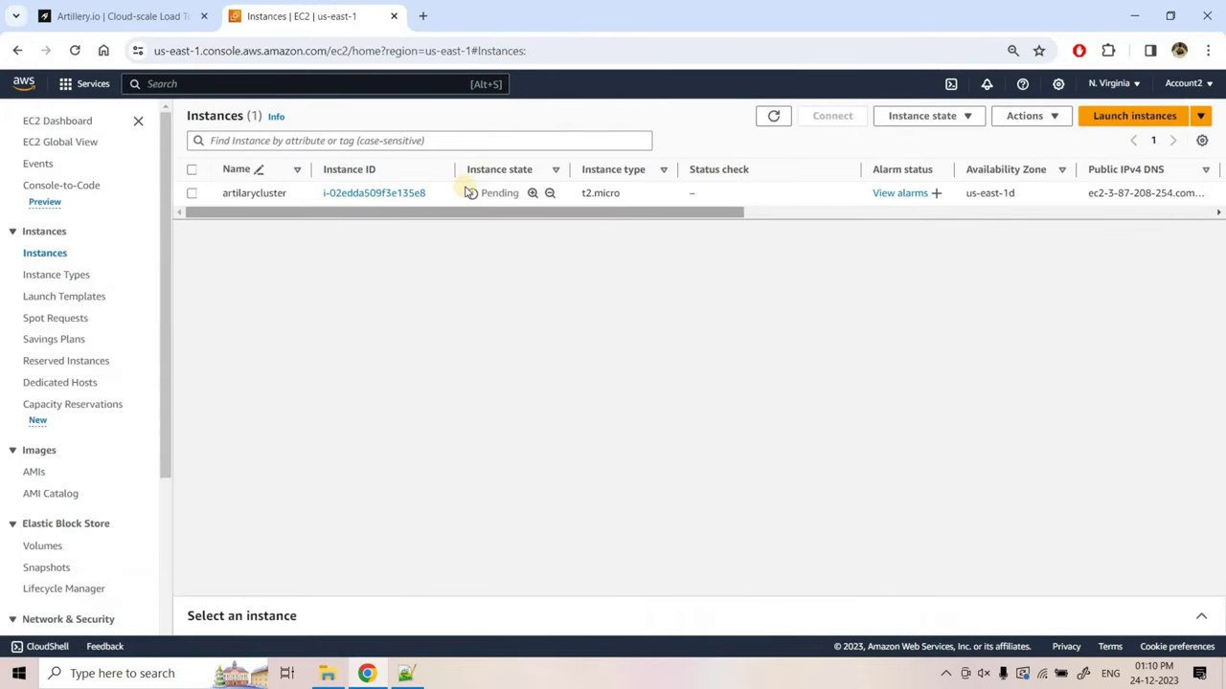
left_click(772, 128)
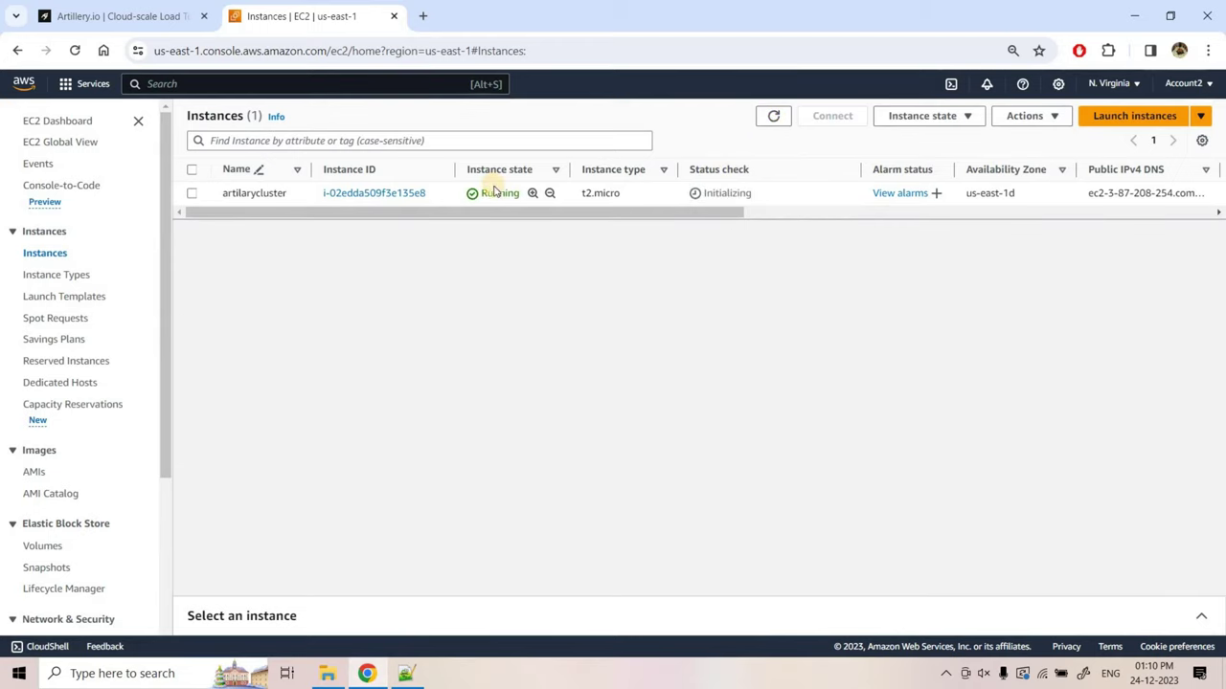
left_click(383, 192)
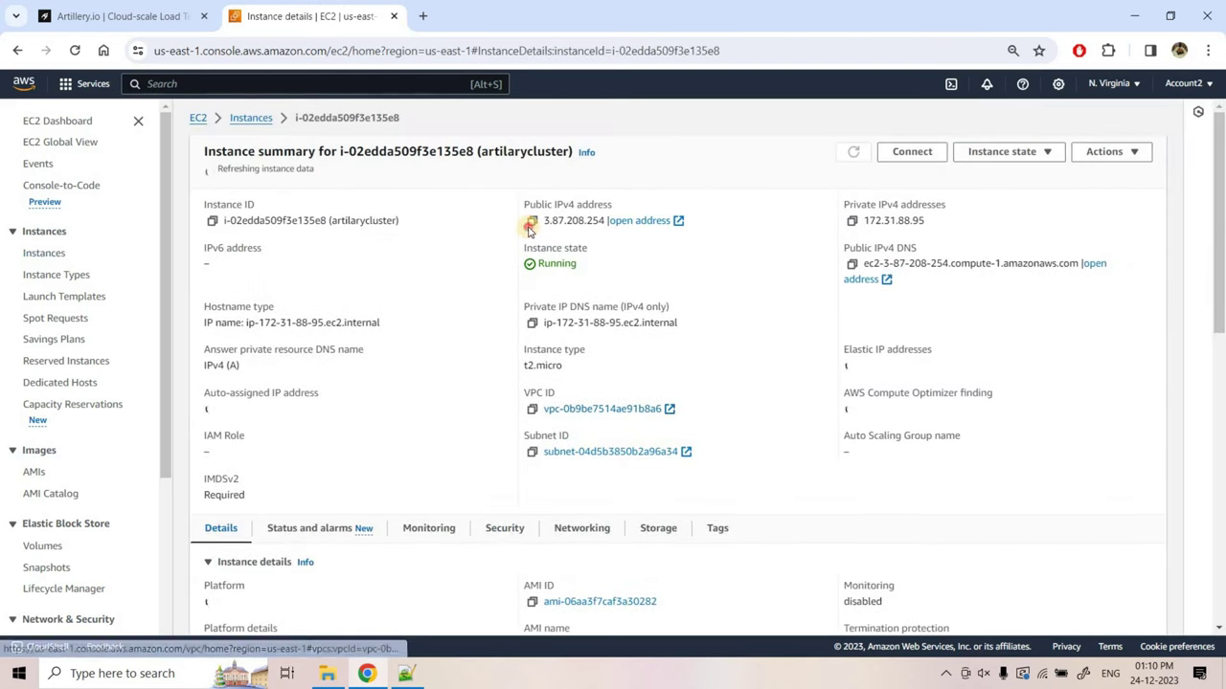
left_click(532, 215)
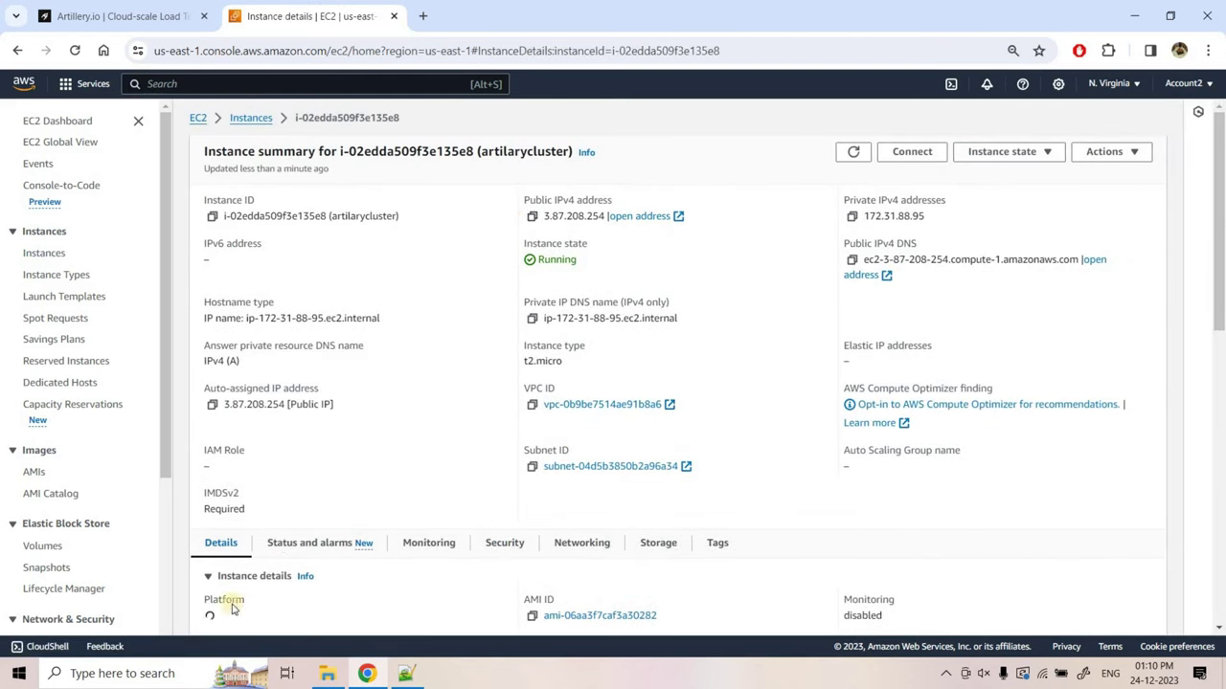
Find and start PuTTY through Windows search, and paste the instance's public IPv4 address as the host name.
left_click(144, 673)
type("tty")
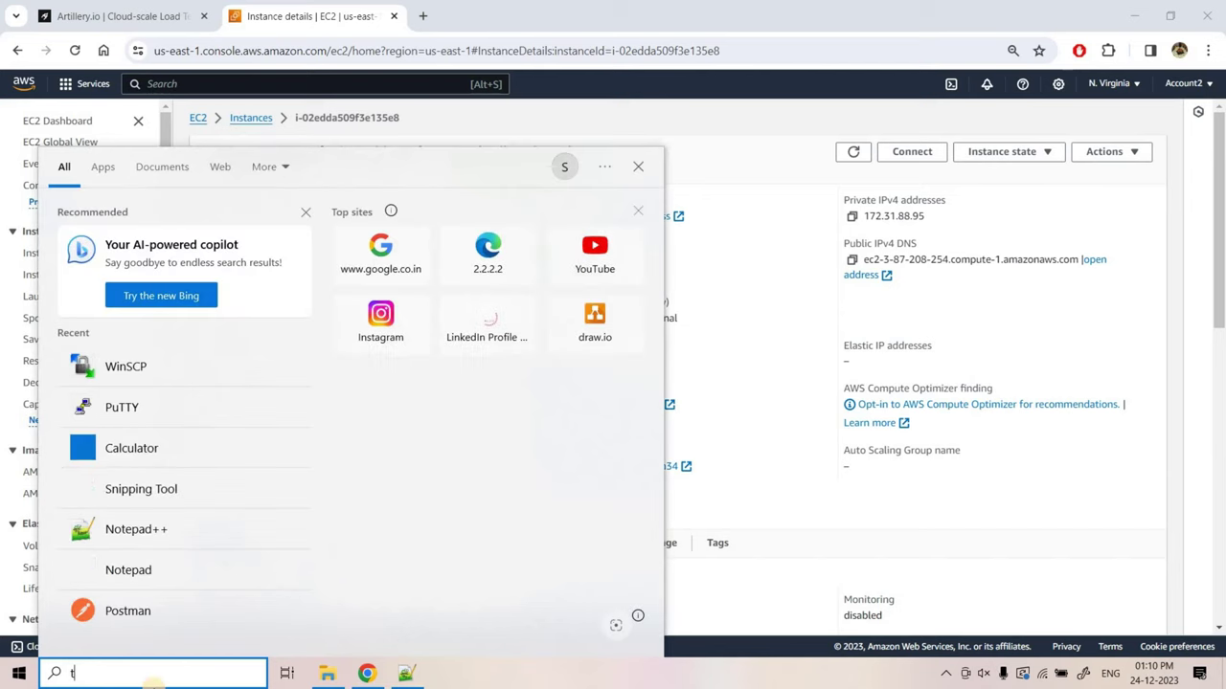
left_click(74, 673)
type("pu")
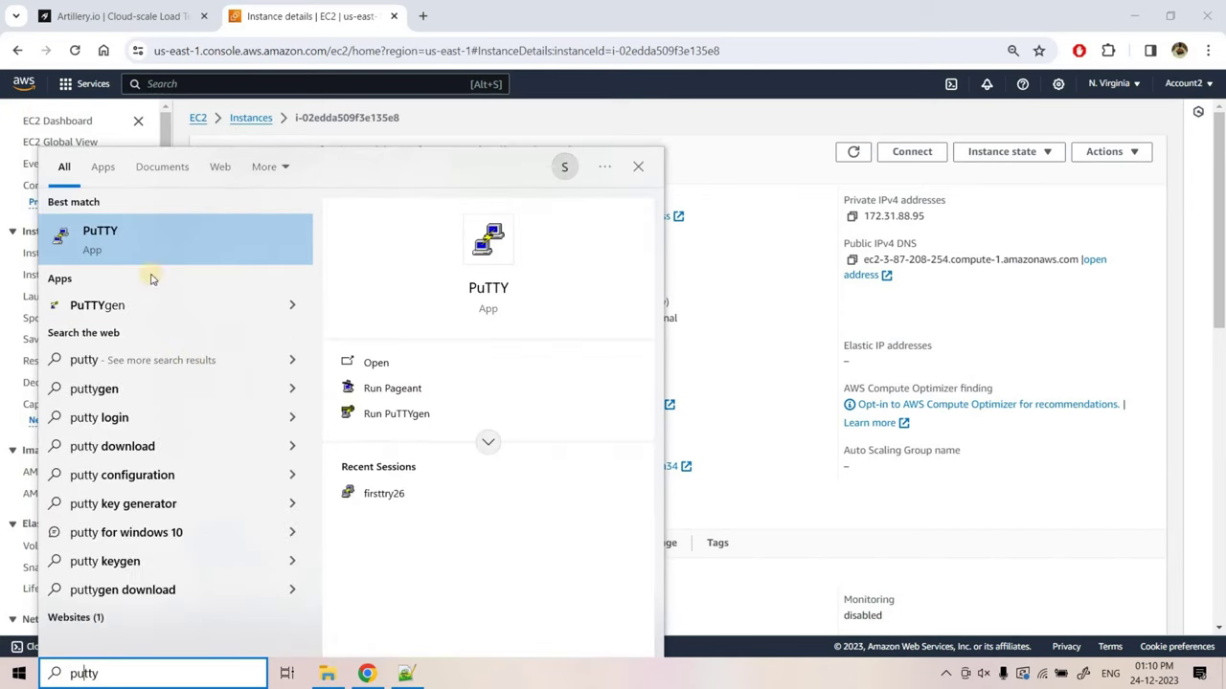
left_click(143, 240)
key("ctrl+v")
Load the testcicd private key file from Downloads for SSH authentication and open the connection.
scroll(469, 421, "down", 1)
left_click(474, 423)
left_click(756, 396)
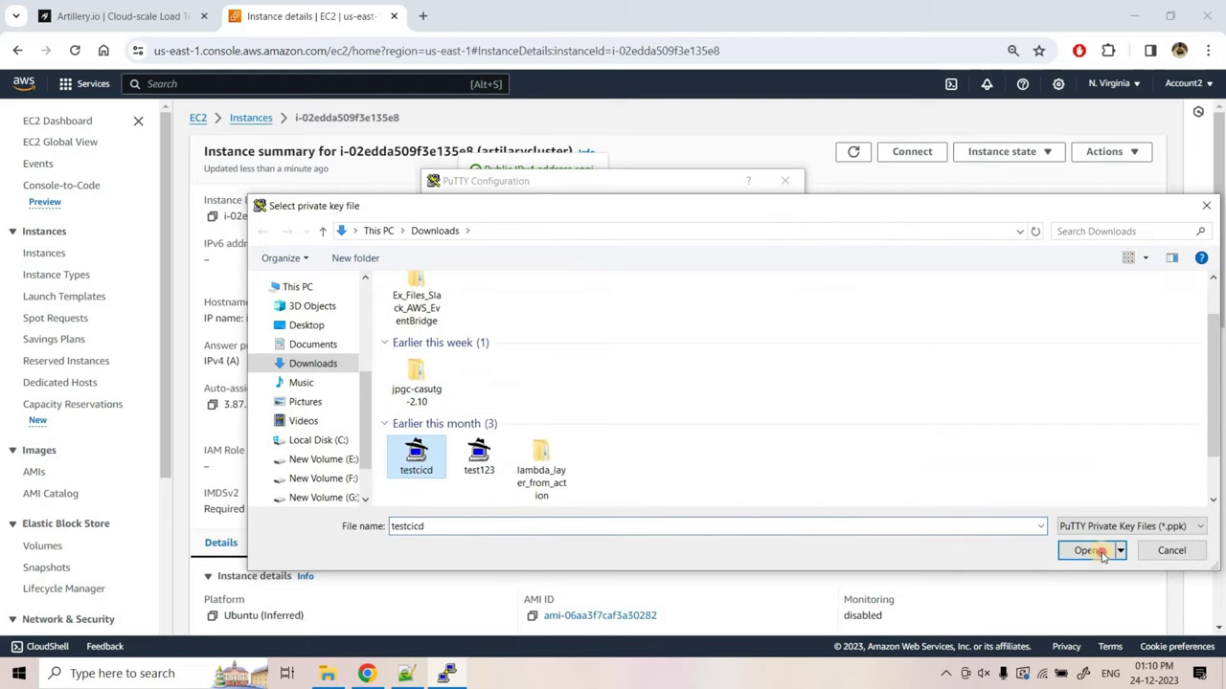
left_click(1088, 550)
left_click(634, 501)
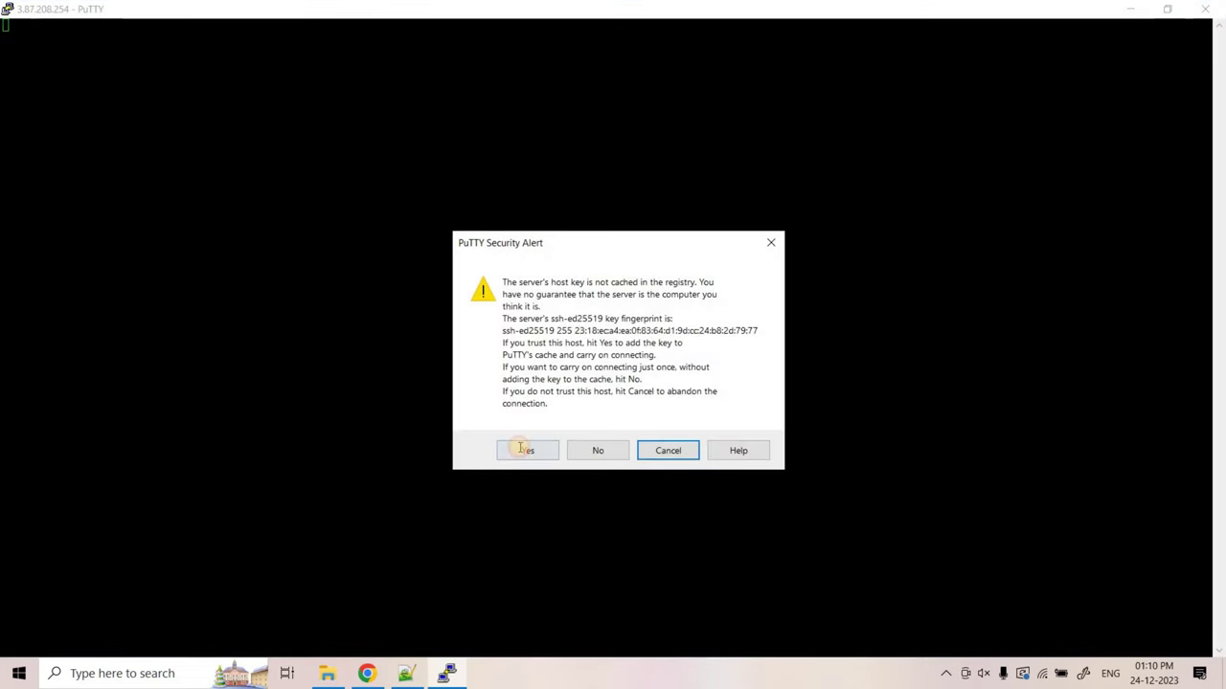
Accept the server's host key and log in as ubuntu.
left_click(518, 447)
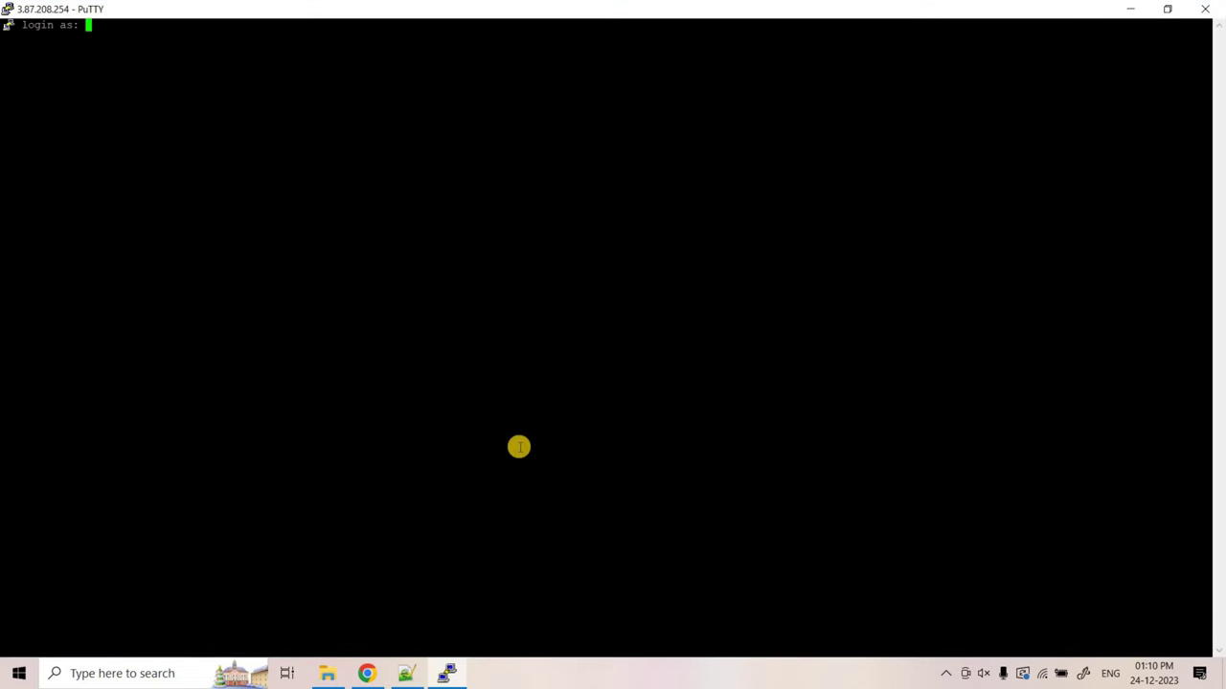
type("ubuntu")
key("Return")
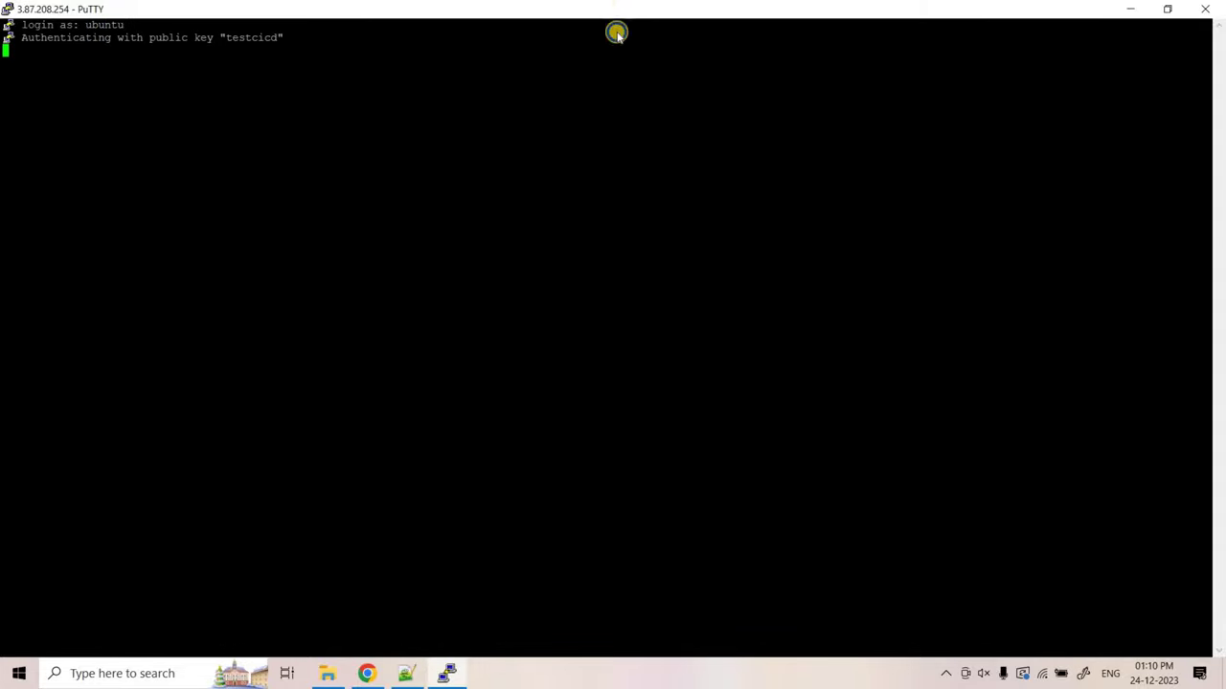
Change the seconds between keepalives in the session's connection settings and apply the change.
right_click(604, 5)
left_click(665, 196)
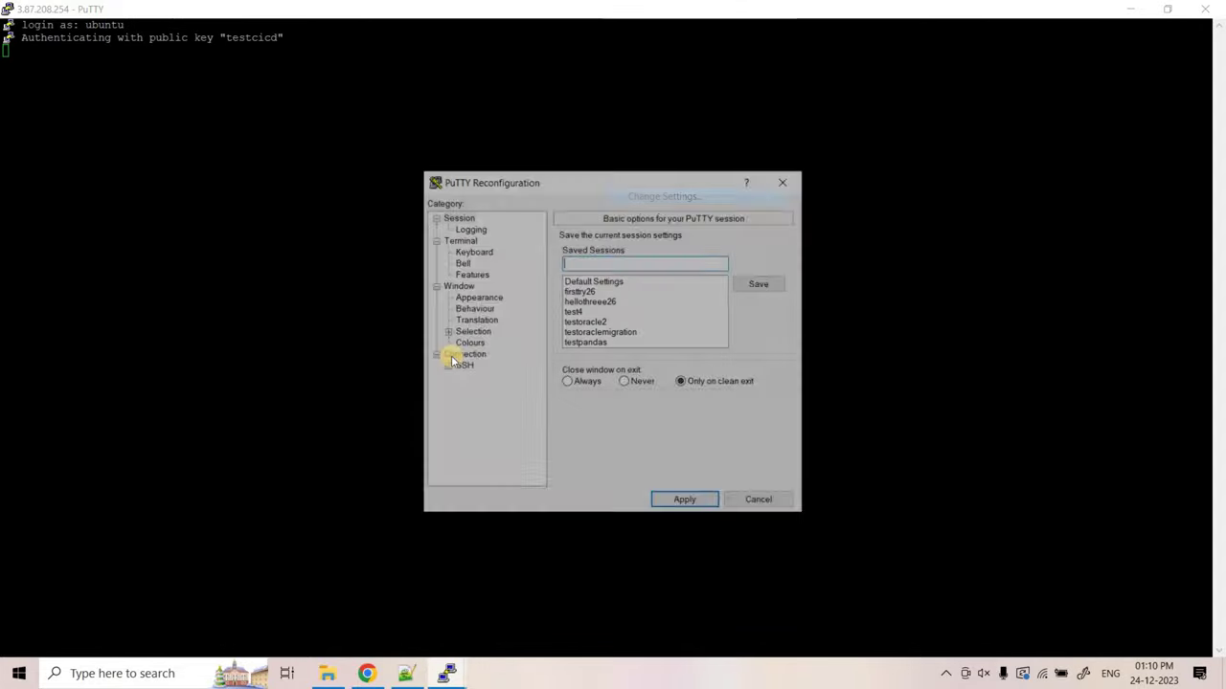
left_click(463, 354)
double_click(751, 250)
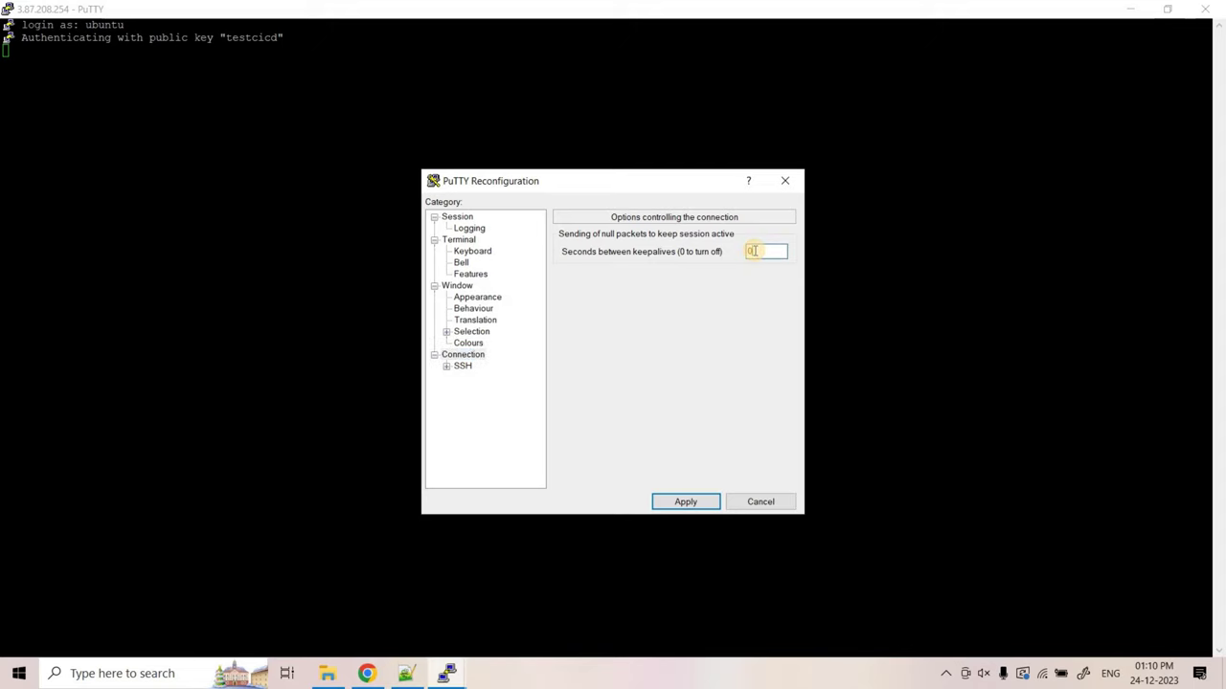
left_click(686, 502)
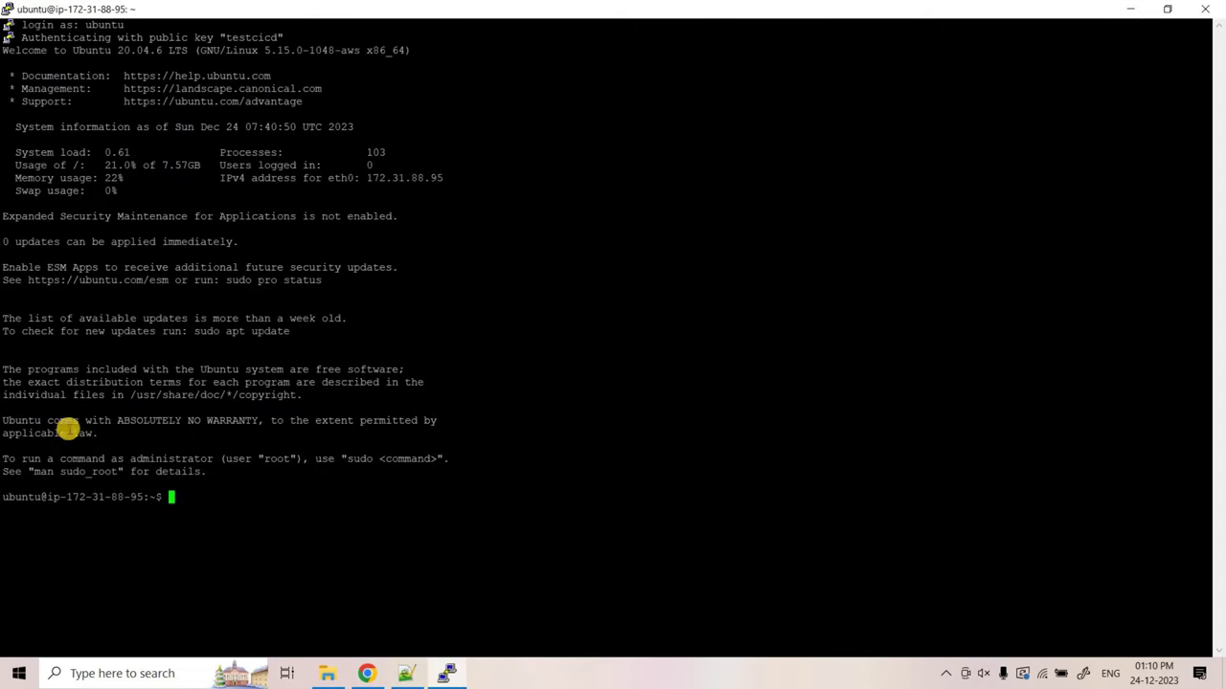
Copy the sudo su and curl nvm v0.34.0 install commands from the Notepad++ notes and run them in the PuTTY session.
left_click(406, 673)
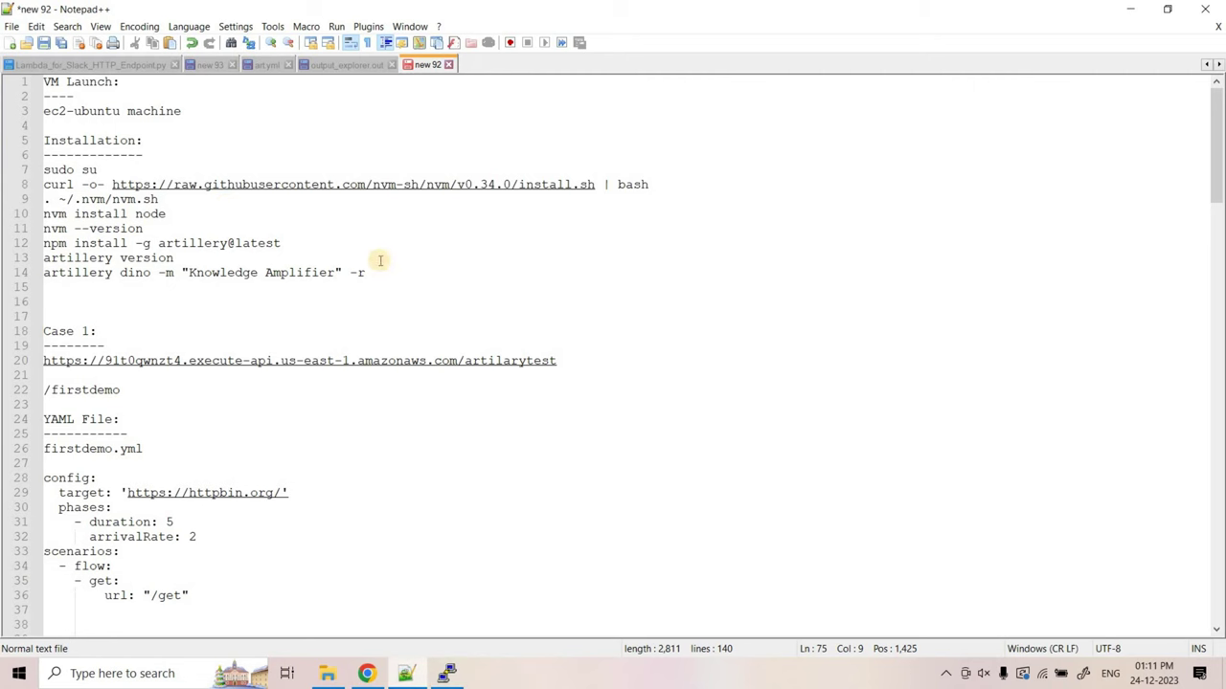
left_click_drag(395, 275, 9, 164)
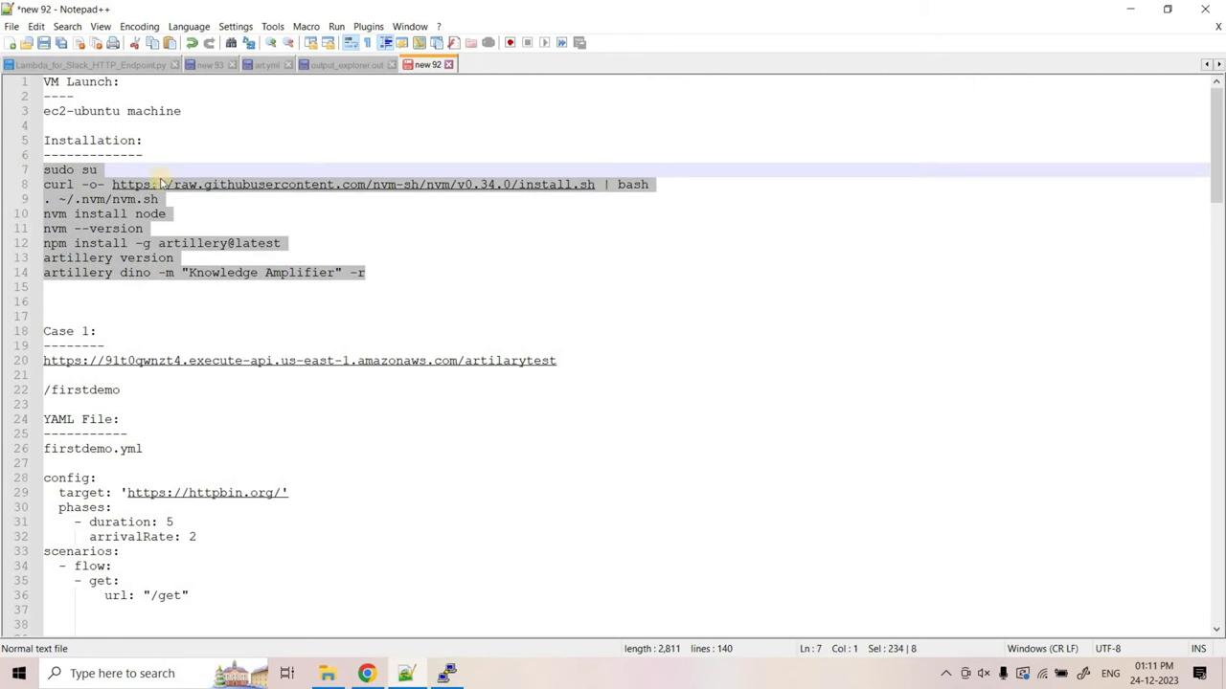
left_click(360, 214)
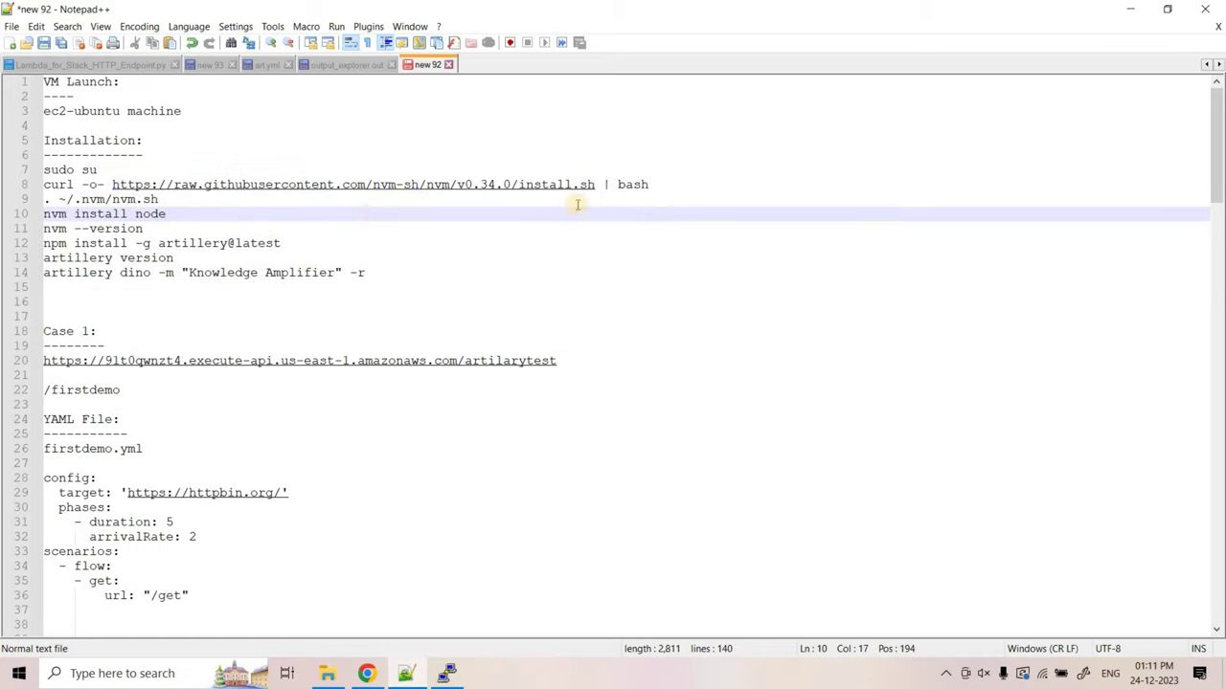
left_click_drag(679, 185, 43, 170)
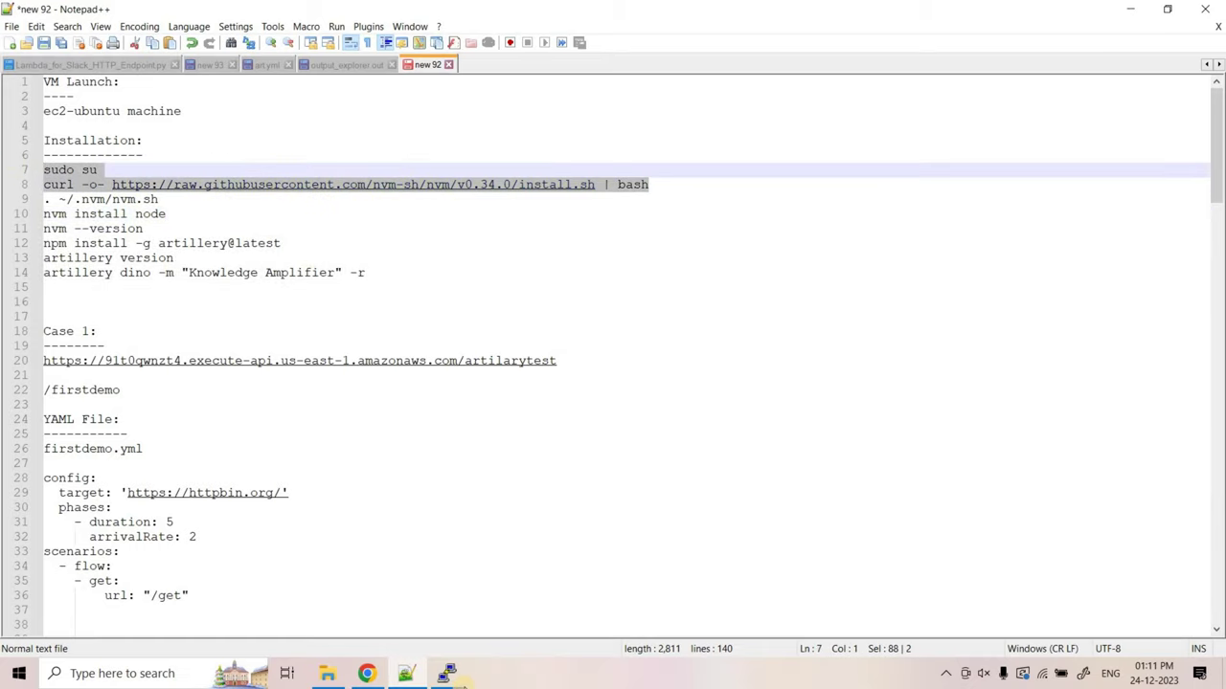
key("ctrl+c")
key("alt+Tab")
right_click(491, 456)
key("Return")
Copy the . ~/.nvm/nvm.sh, nvm install node and nvm --version lines from the Notepad++ notes and run them in the PuTTY session.
key("alt+Tab")
left_click_drag(153, 231, 44, 200)
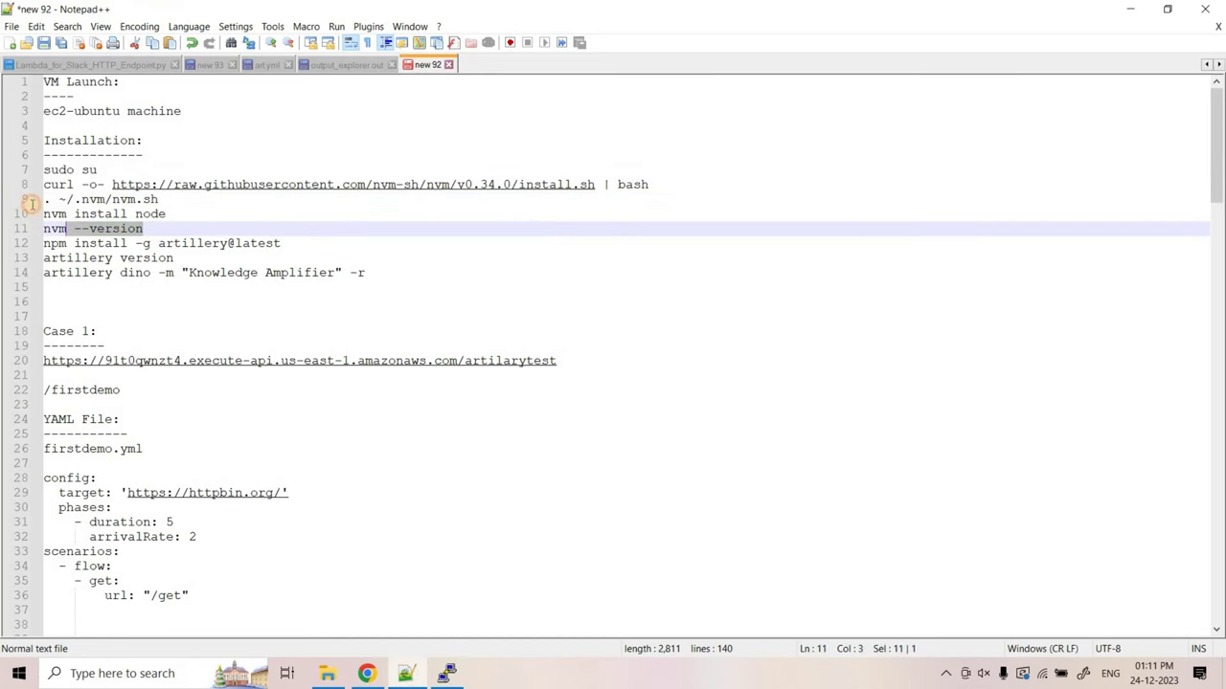
key("ctrl+c")
key("alt+Tab")
right_click(433, 473)
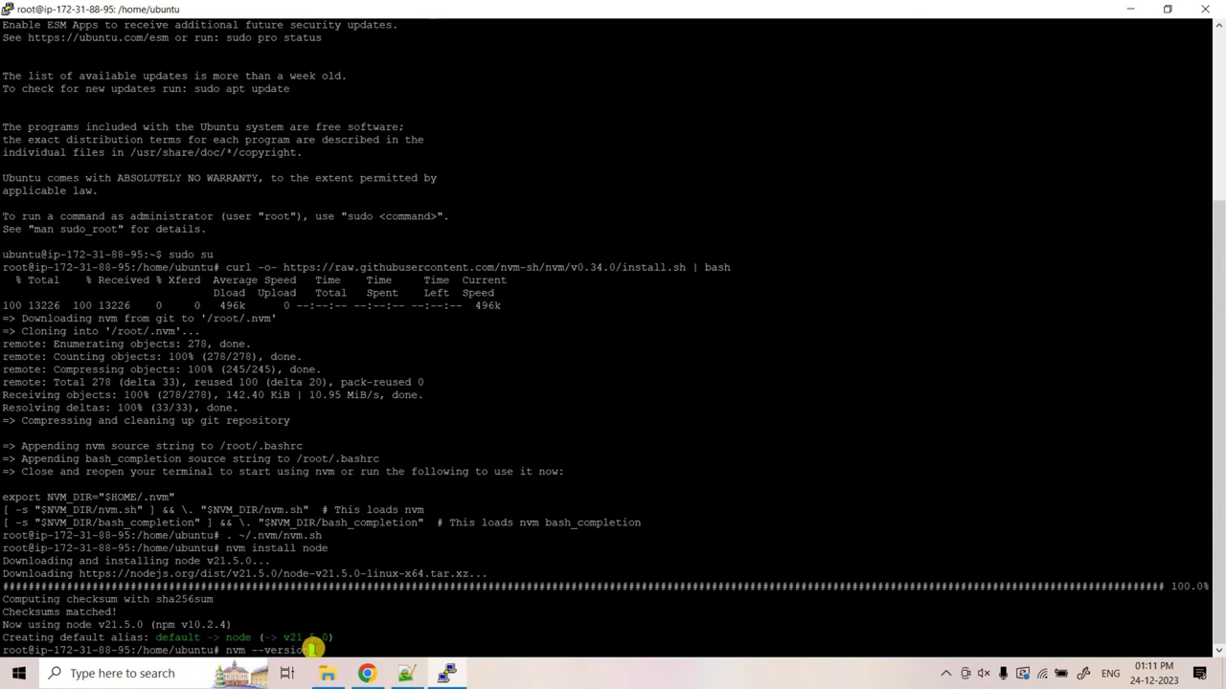
key("Return")
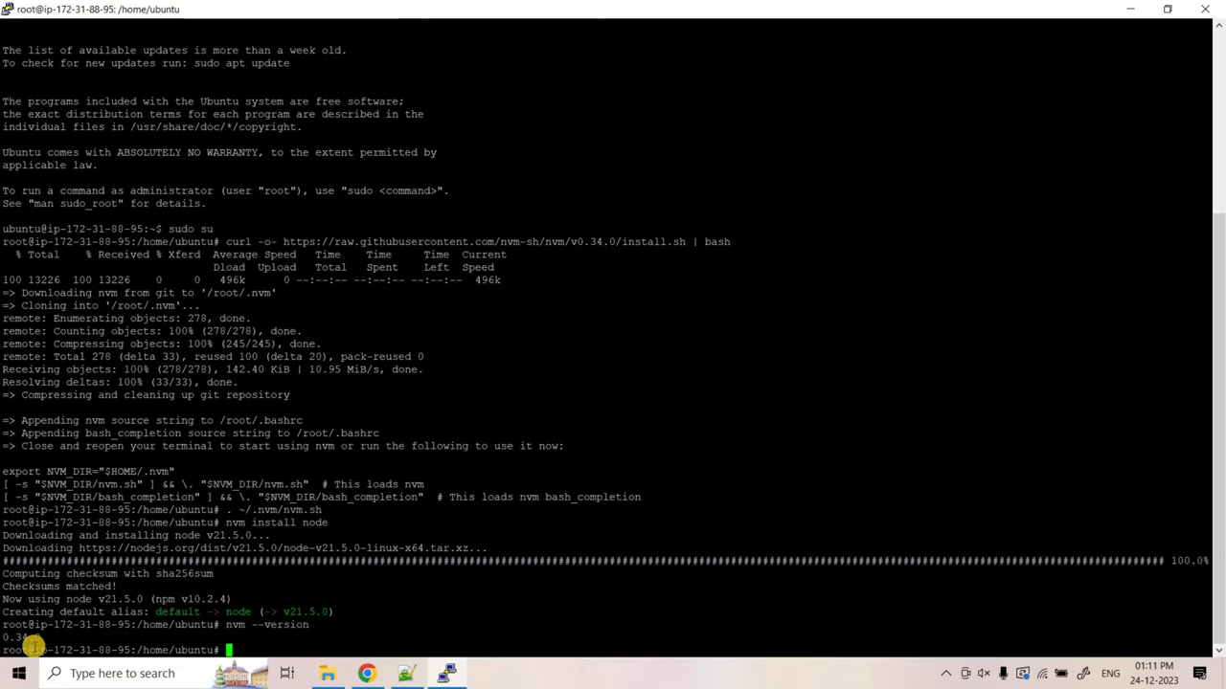
Copy npm install -g artillery@latest from the Notepad++ notes and run it in the PuTTY session.
left_click(406, 673)
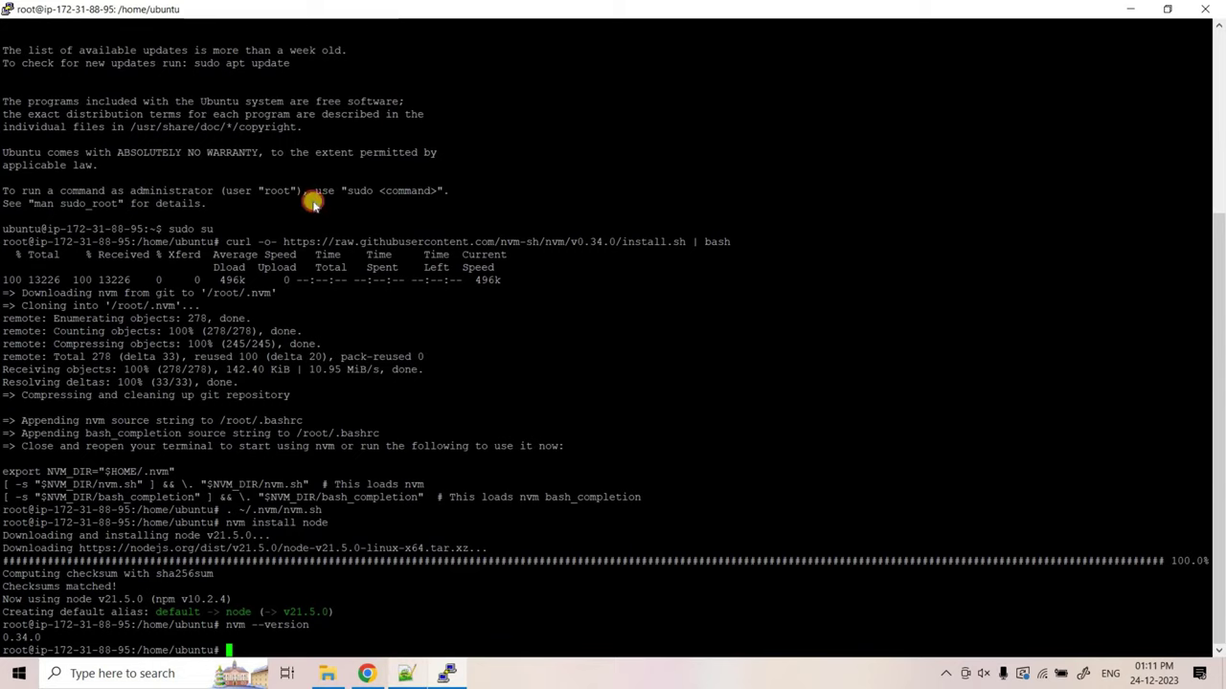
left_click_drag(280, 243, 43, 243)
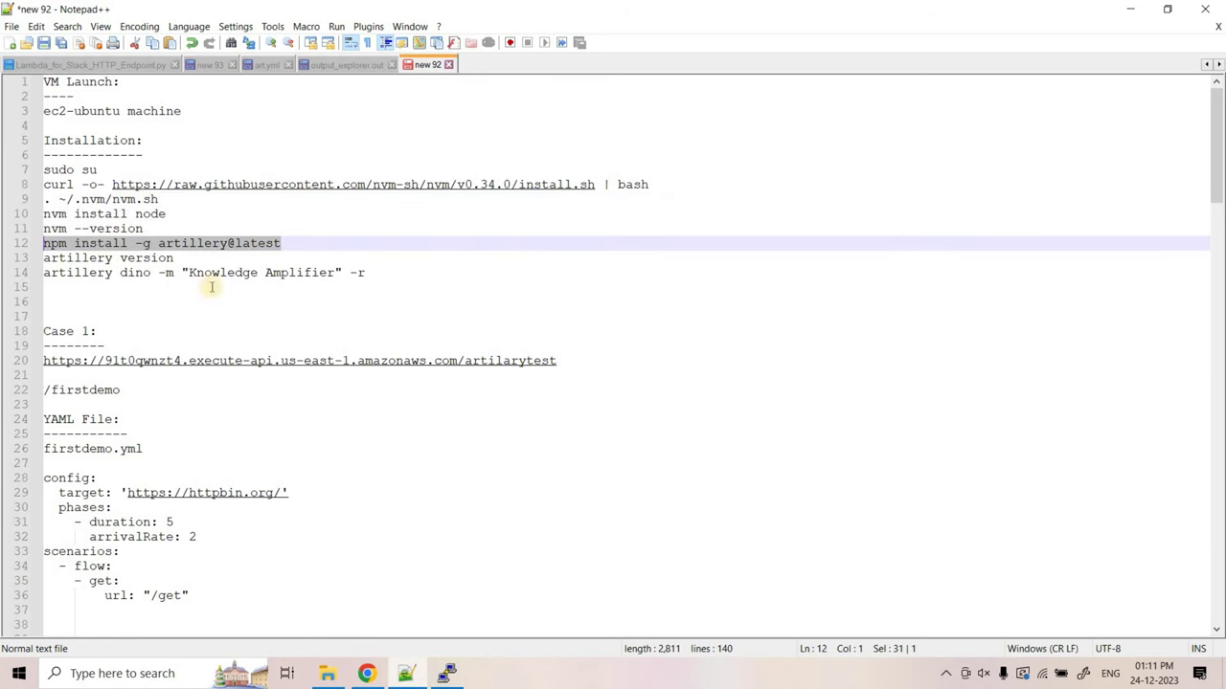
left_click(446, 673)
right_click(458, 499)
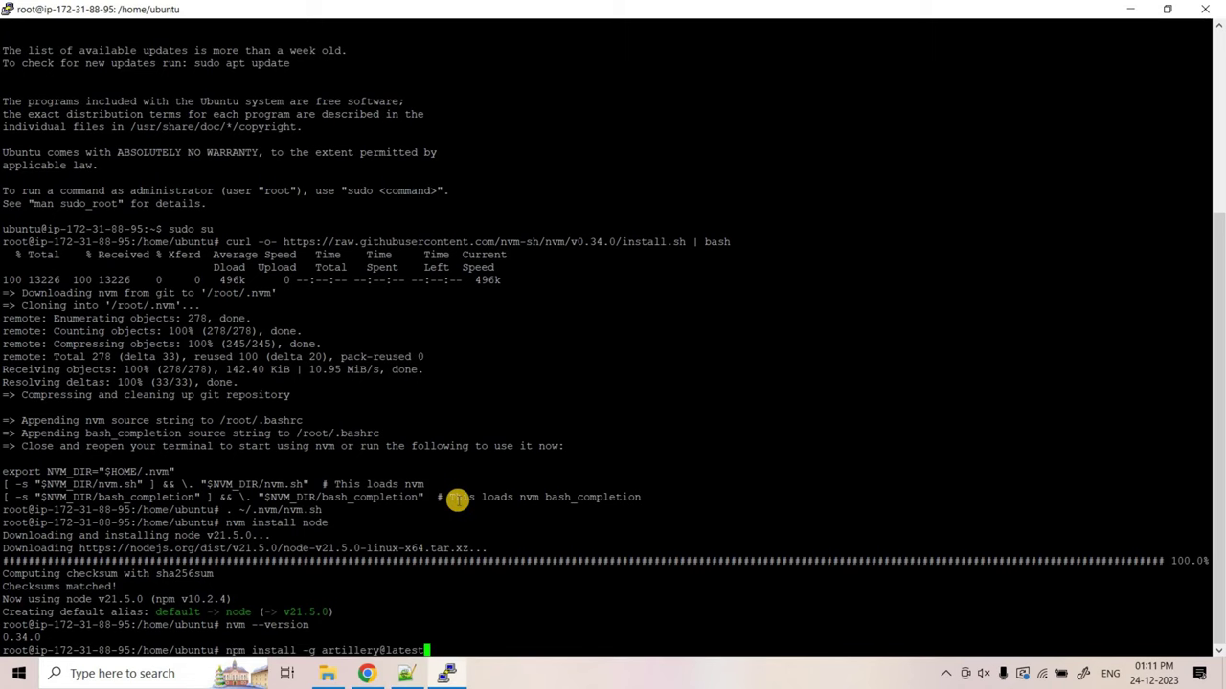
key("Return")
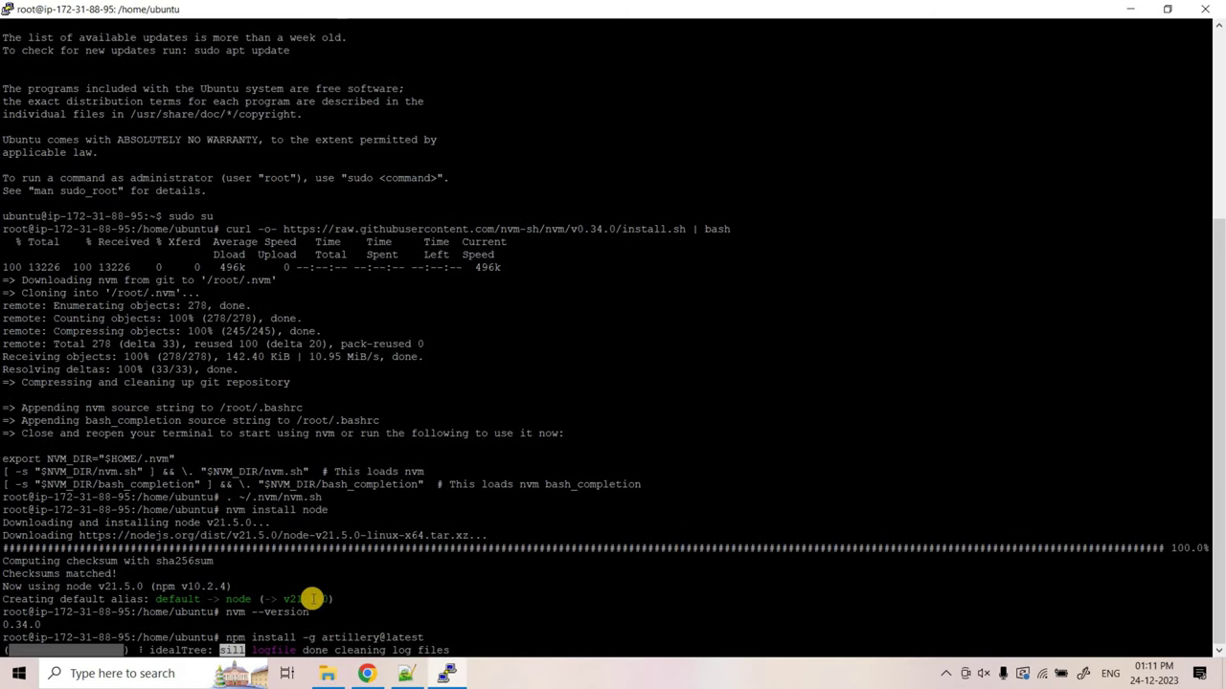
Copy artillery version from the Notepad++ notes and run it in the PuTTY session to check the installation.
left_click(406, 673)
left_click_drag(177, 259, 7, 257)
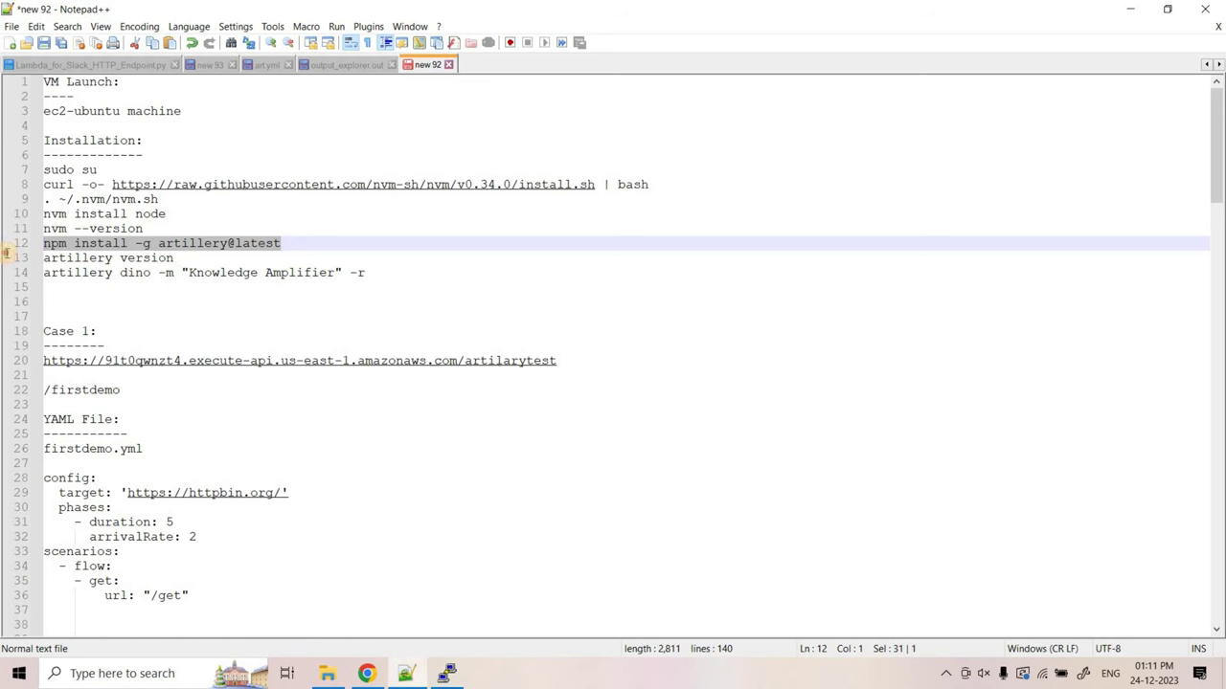
key("alt+Tab")
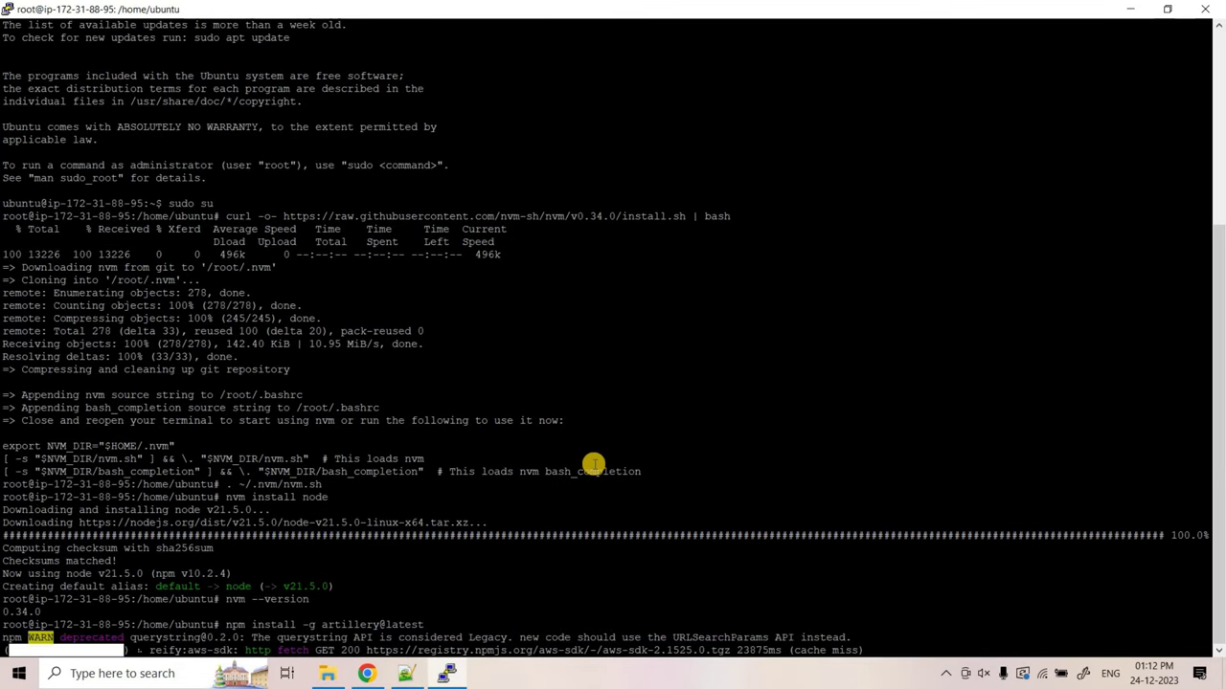
right_click(538, 560)
key("Return")
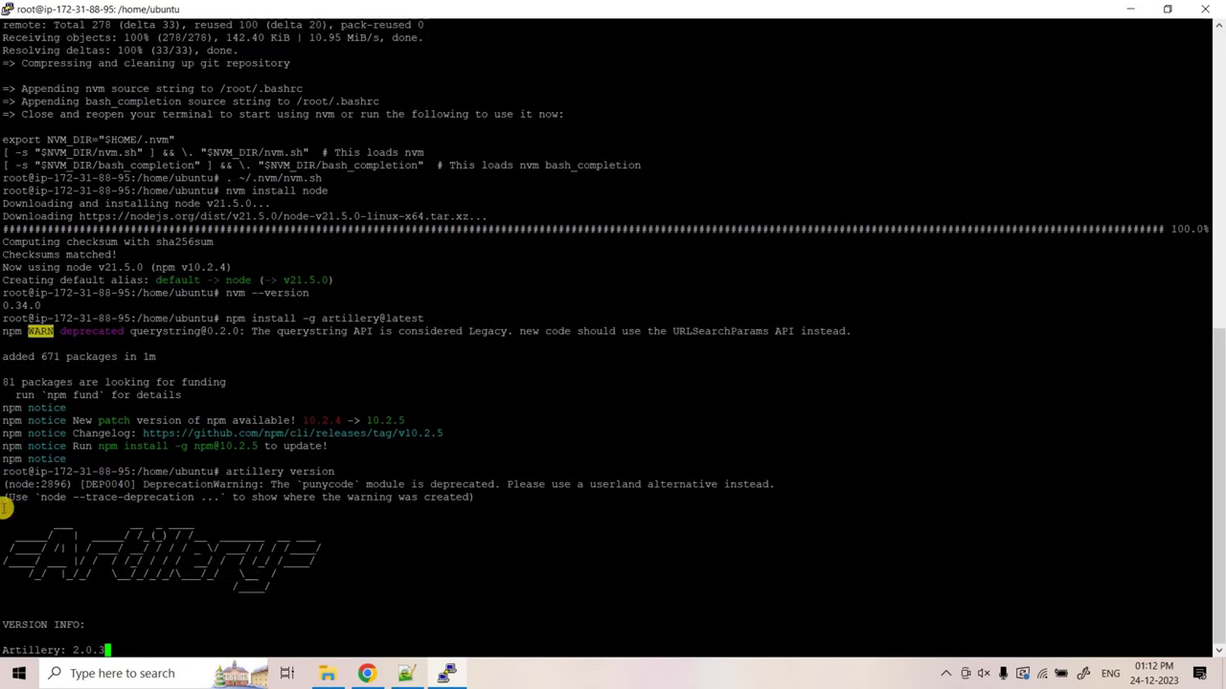
Copy artillery dino -m "Knowledge Amplifier" -r from the Notepad++ notes and run it in the PuTTY session.
left_click(406, 673)
left_click(10, 273)
left_click_drag(191, 272, 40, 275)
key("alt+Tab")
right_click(474, 522)
key("Return")
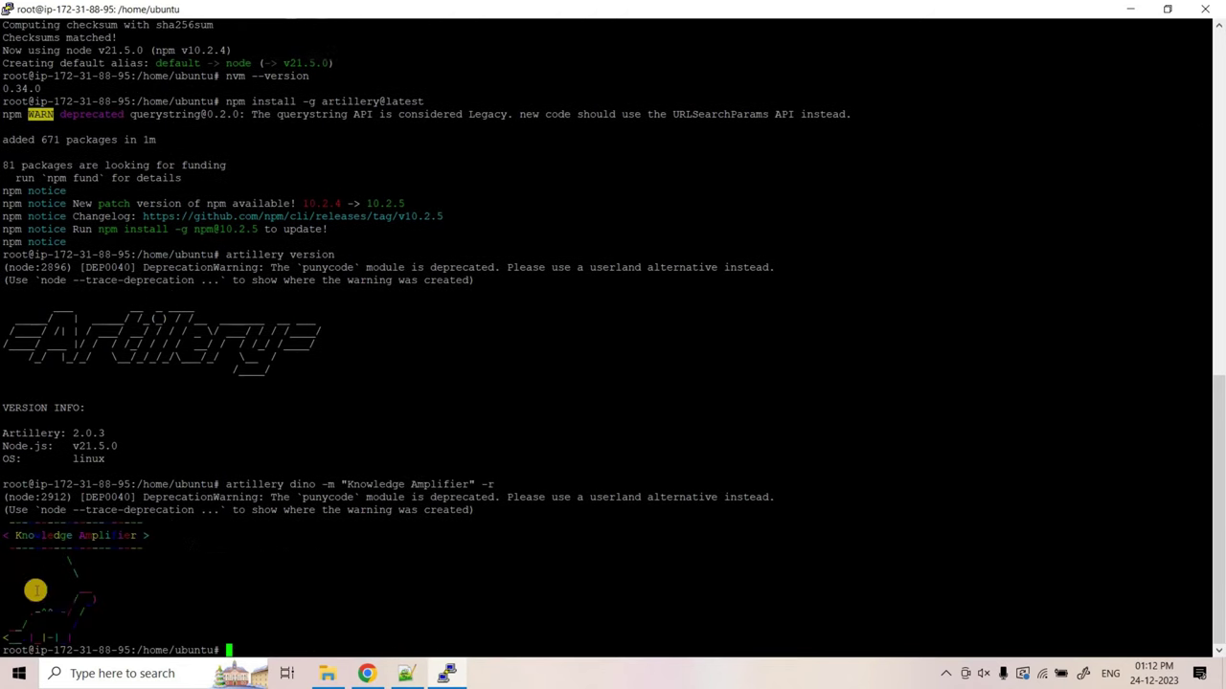
left_click_drag(8, 536, 197, 526)
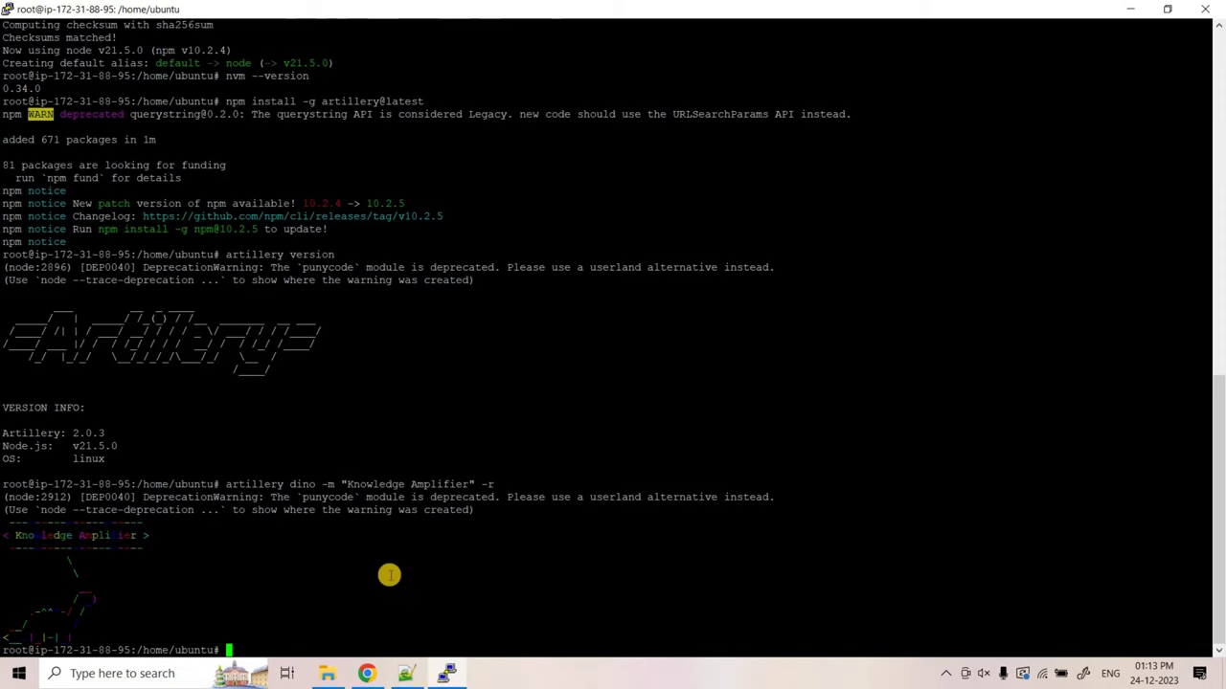
Highlight the Case 1 API URL in the Notepad++ notes, then switch to Chrome and open the AWS Console Home in a new tab.
left_click(406, 673)
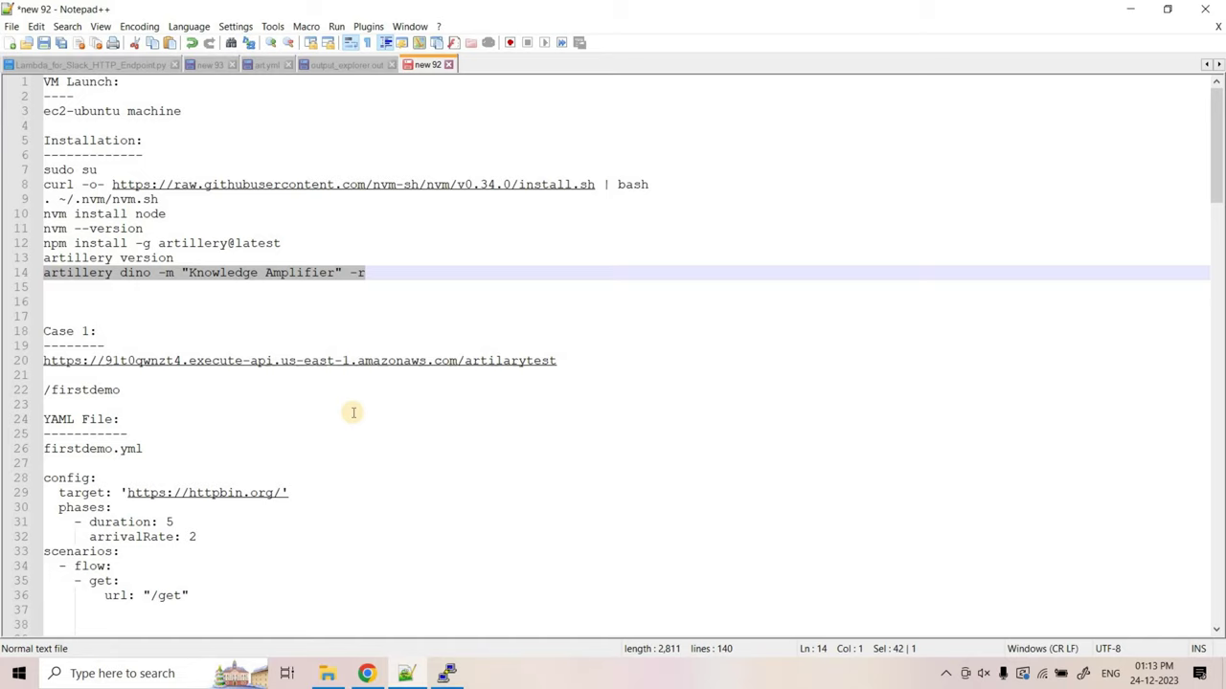
left_click_drag(574, 360, 43, 361)
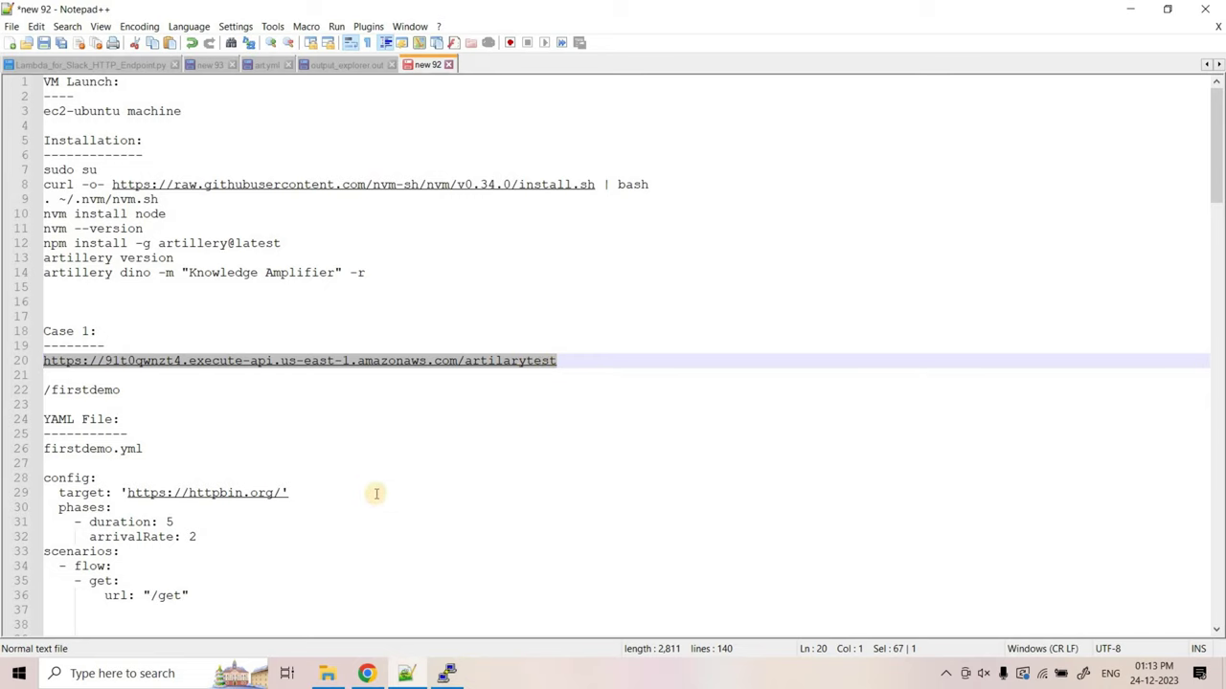
left_click(368, 673)
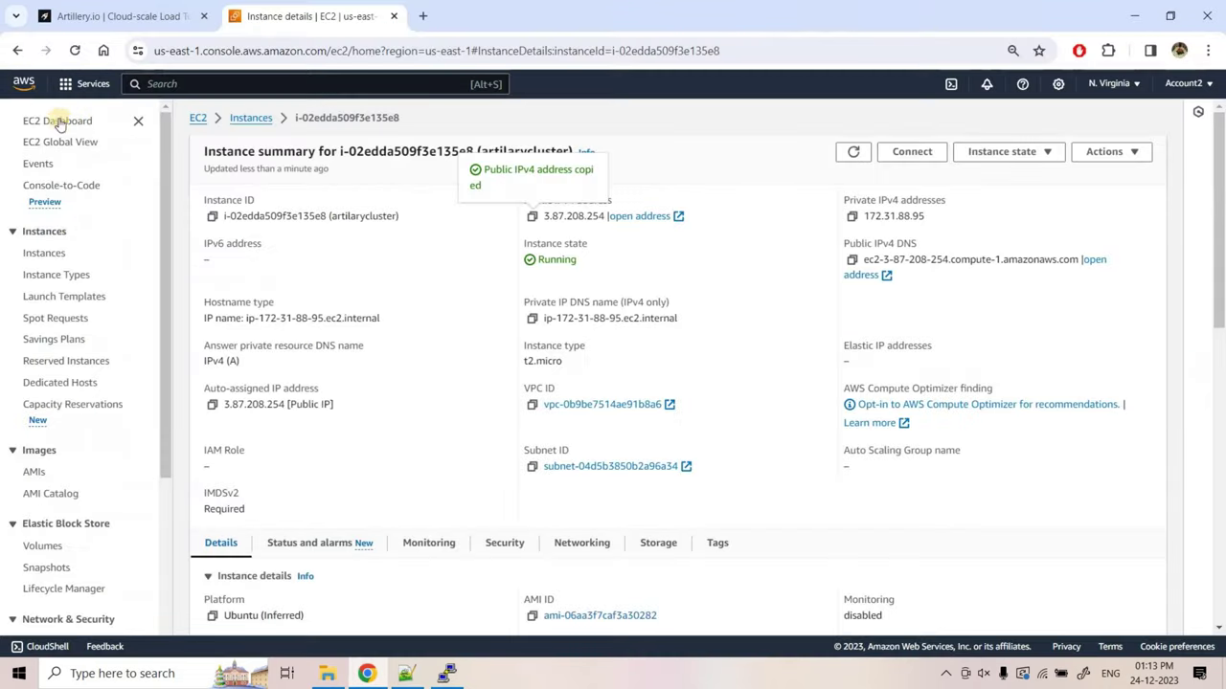
right_click(24, 83)
left_click(58, 93)
left_click(498, 16)
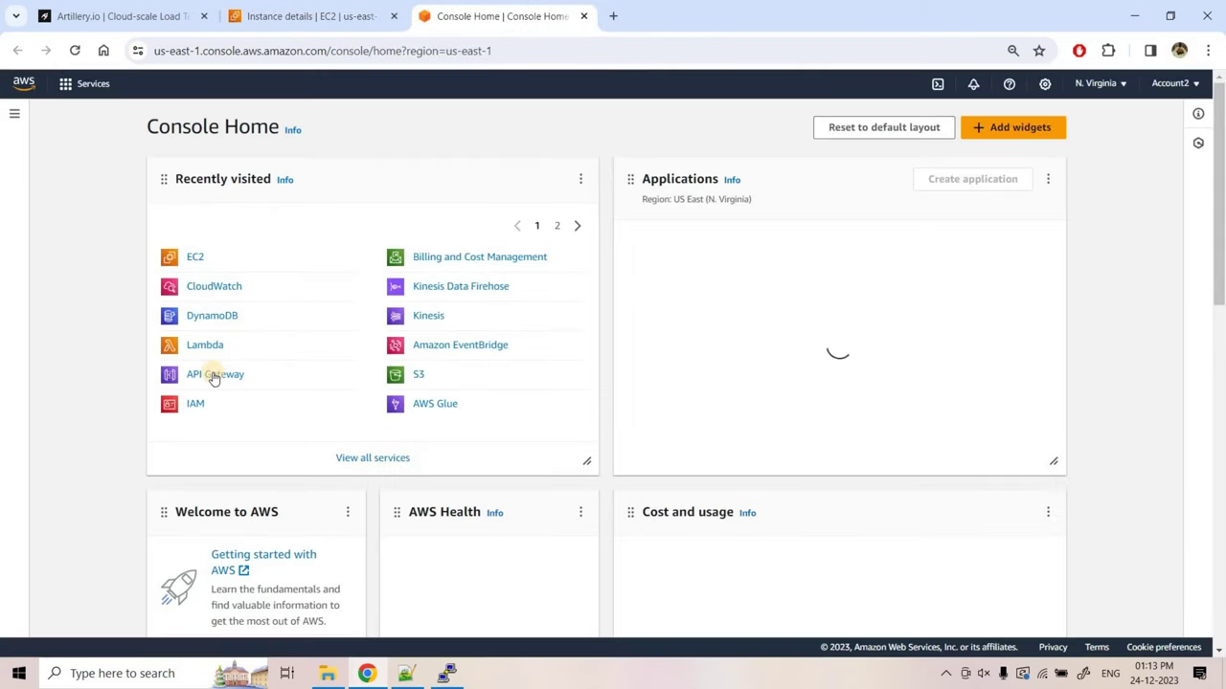
Open API Gateway in a new tab and view the GET method of the artillerytest API's /firstdemo resource.
right_click(220, 378)
left_click(342, 119)
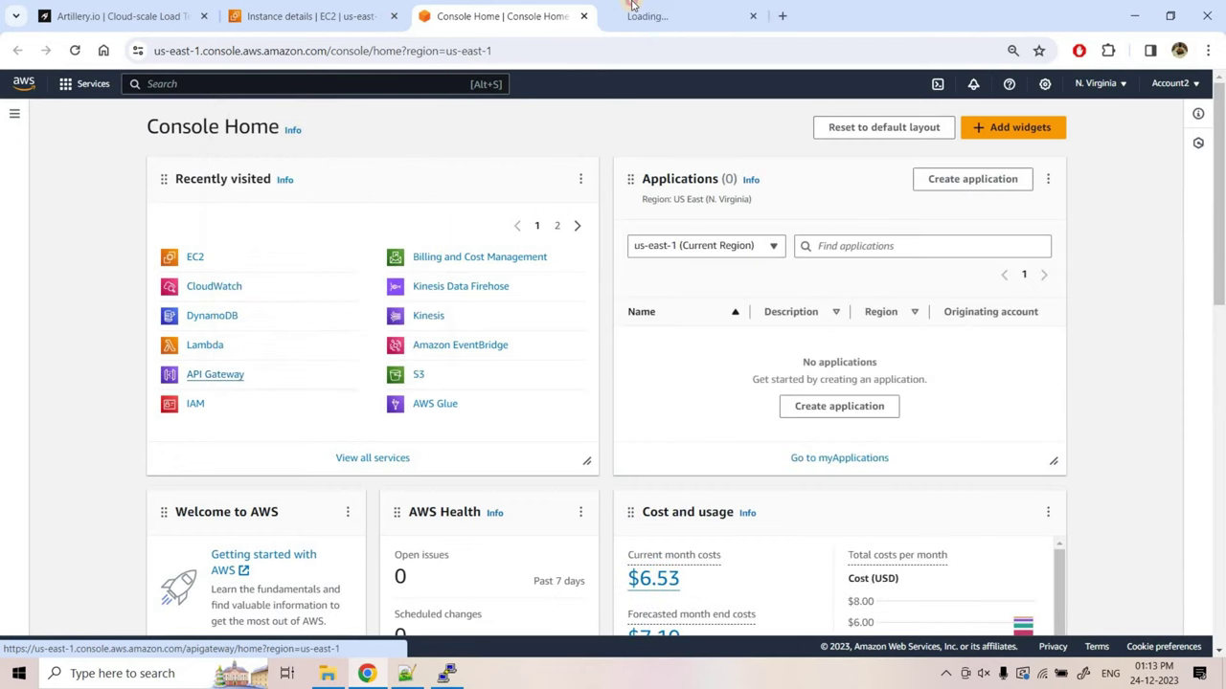
left_click(632, 8)
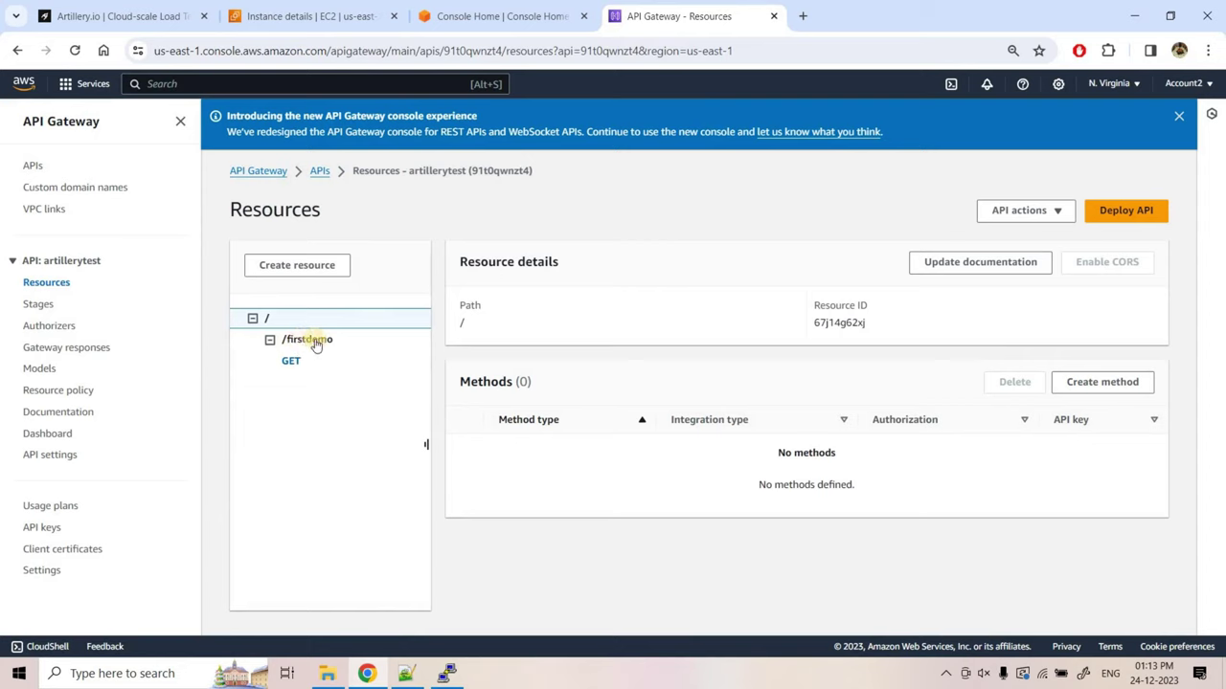
left_click(309, 341)
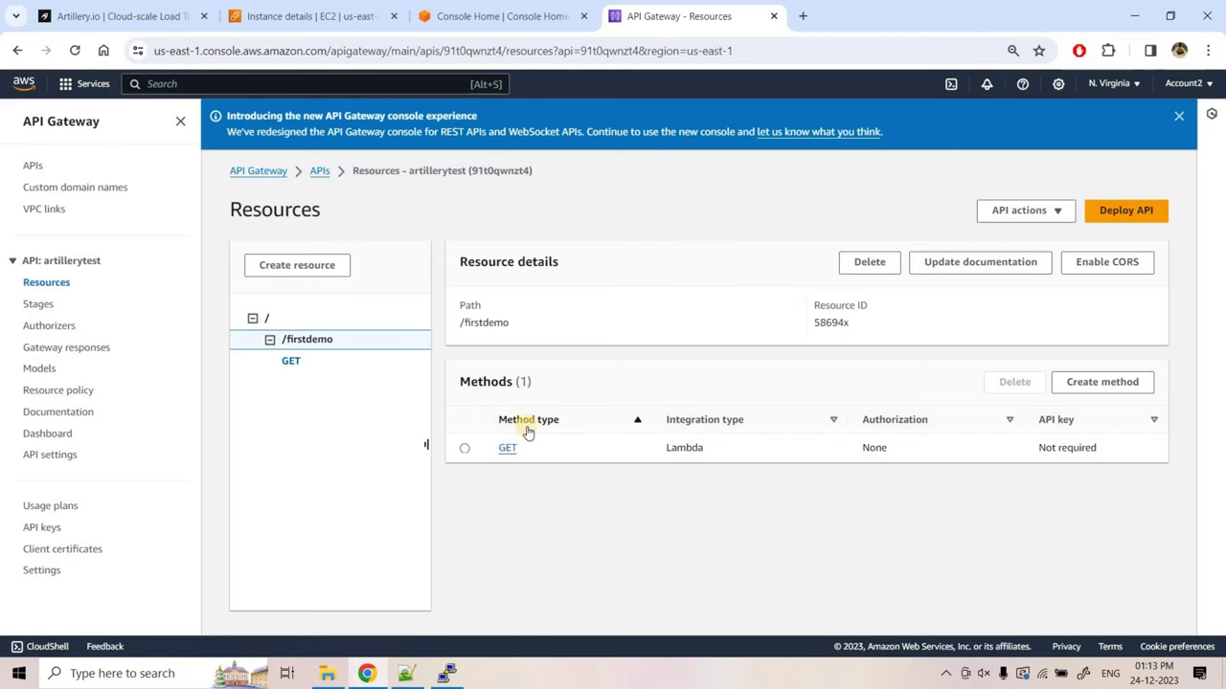
left_click(507, 447)
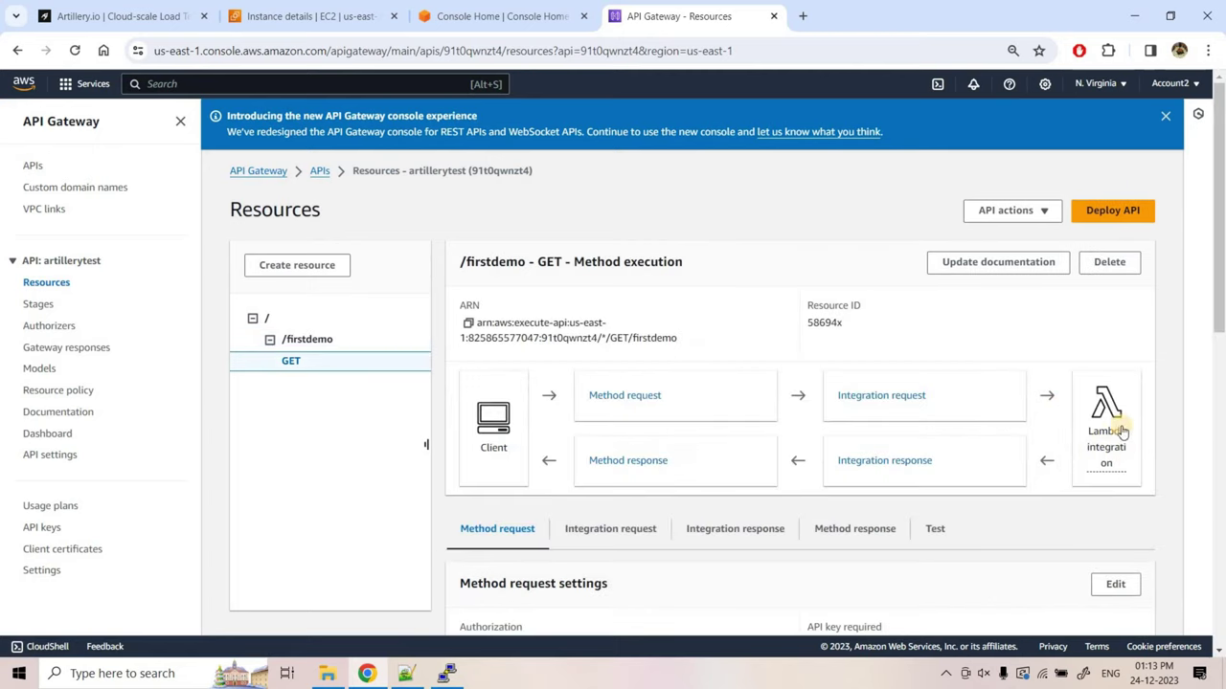
Open Lambda from a new AWS console tab and view the verybasicset function.
right_click(24, 84)
left_click(94, 185)
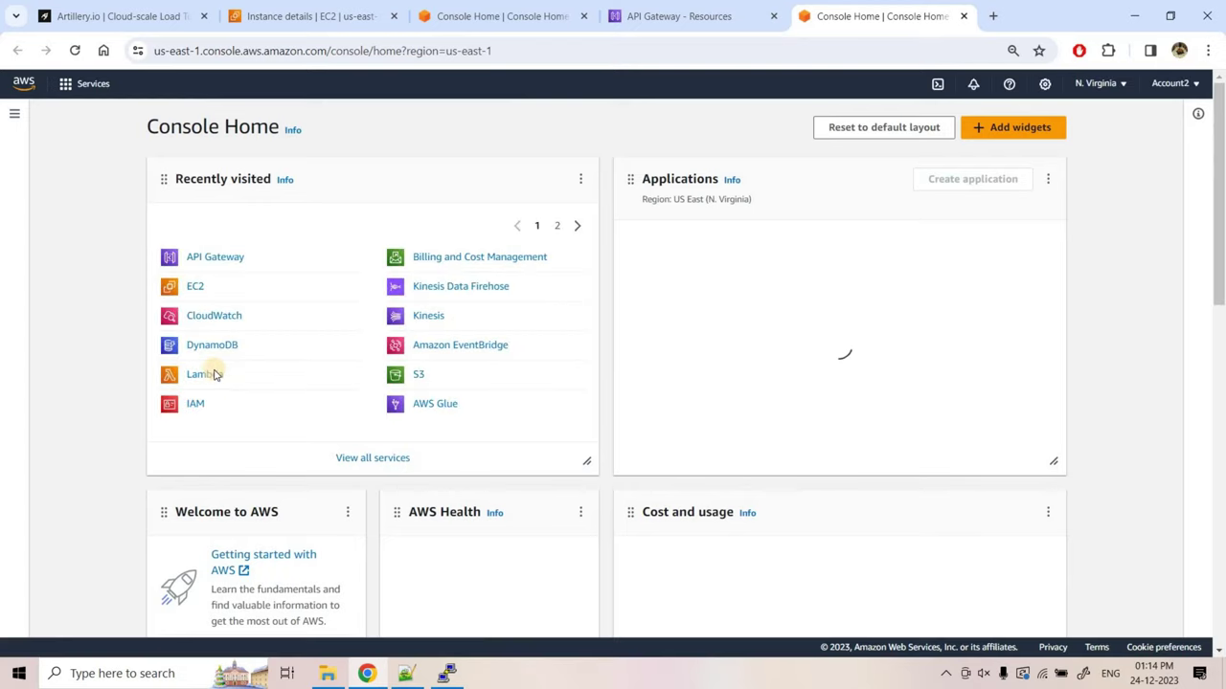
left_click(205, 374)
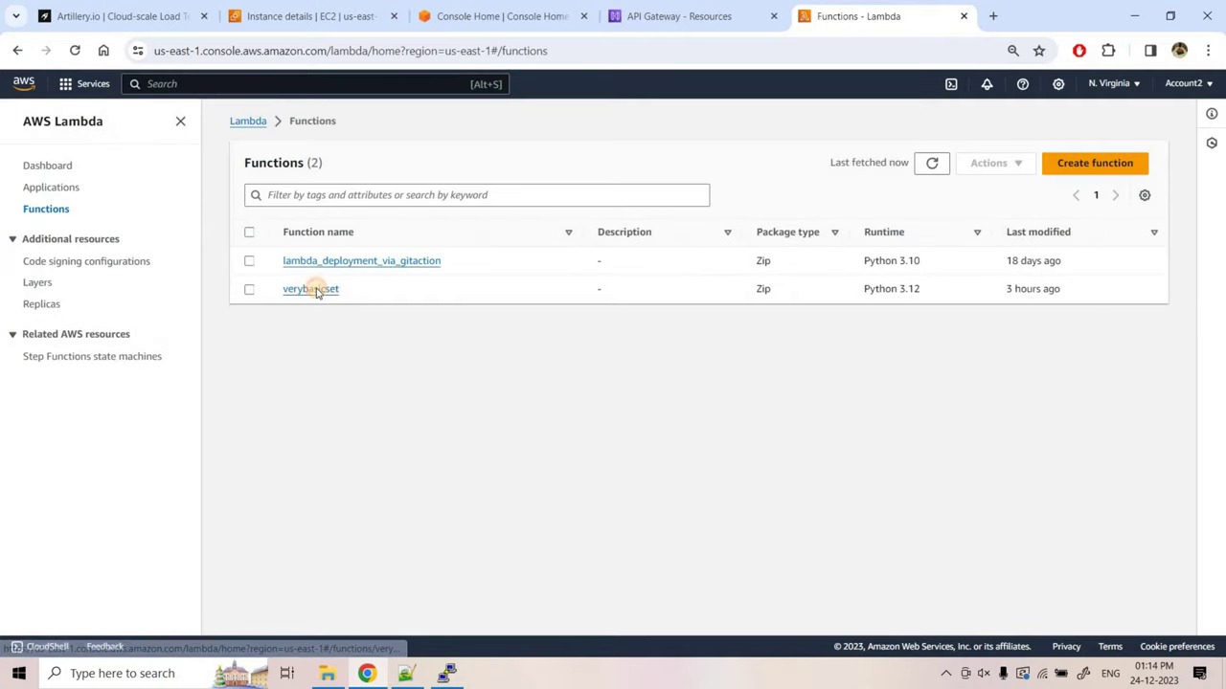
left_click(314, 287)
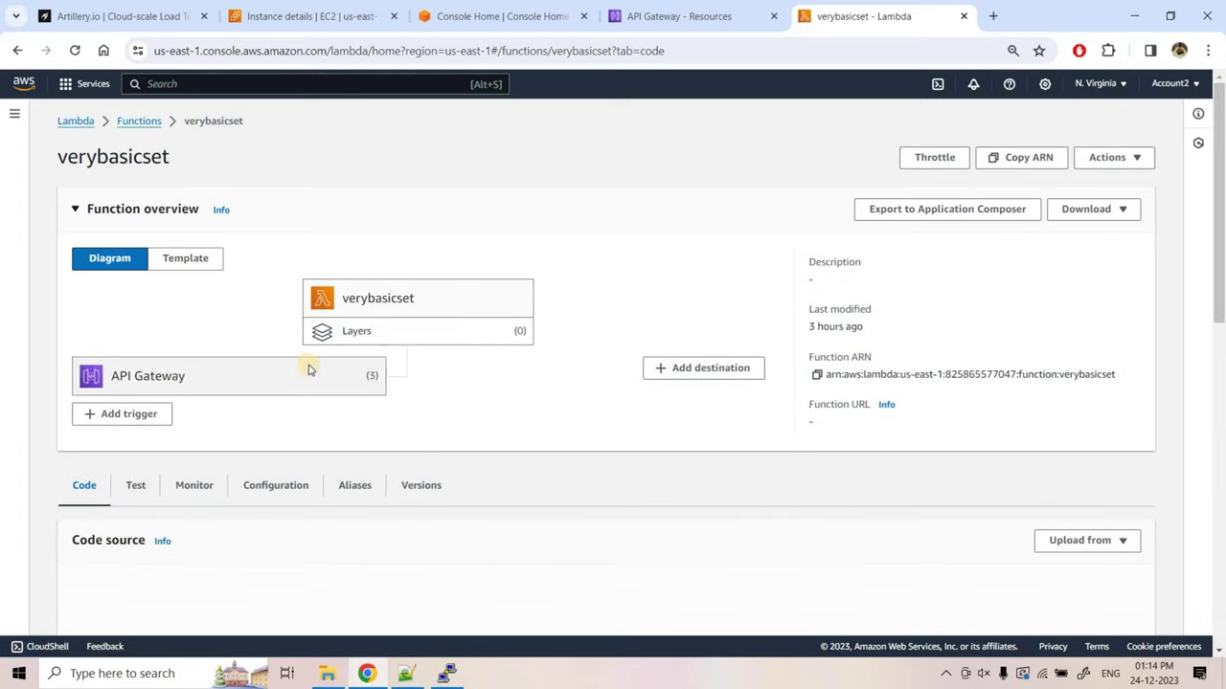
Examine the import lines and the boto3 dynamodb client line in the verybasicset function's enlarged code.
scroll(403, 433, "down", 2)
scroll(403, 434, "down", 4)
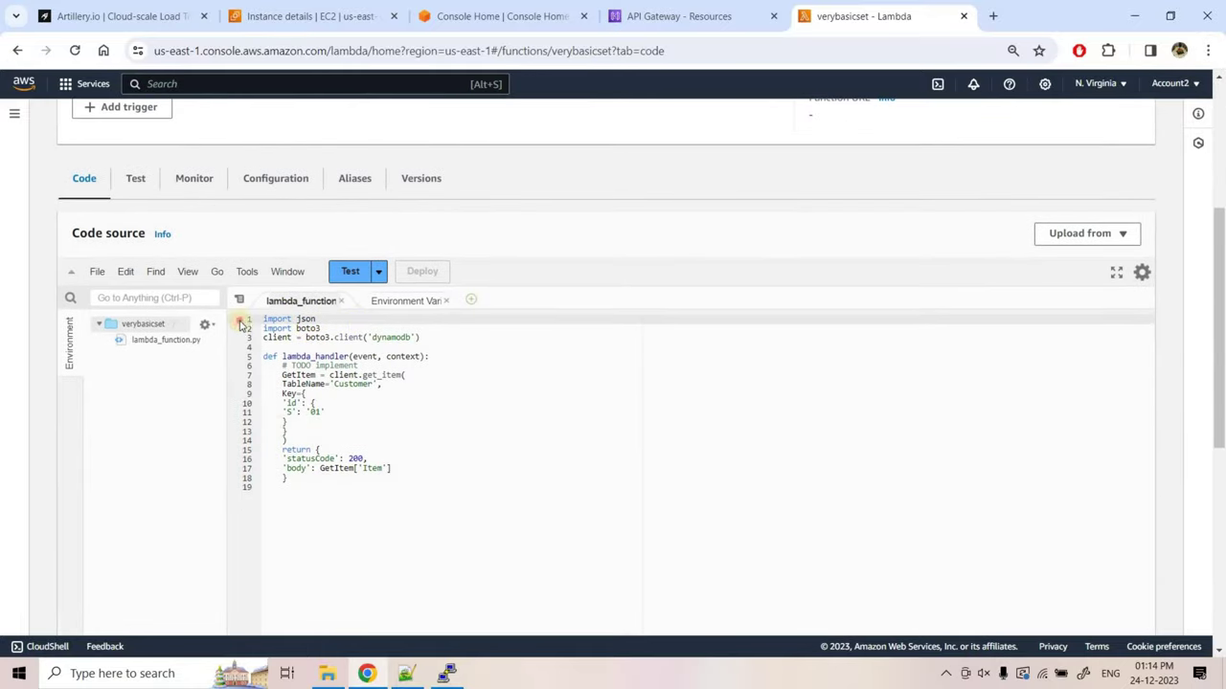
key("ctrl+a")
scroll(427, 419, "up", 4, "ctrl")
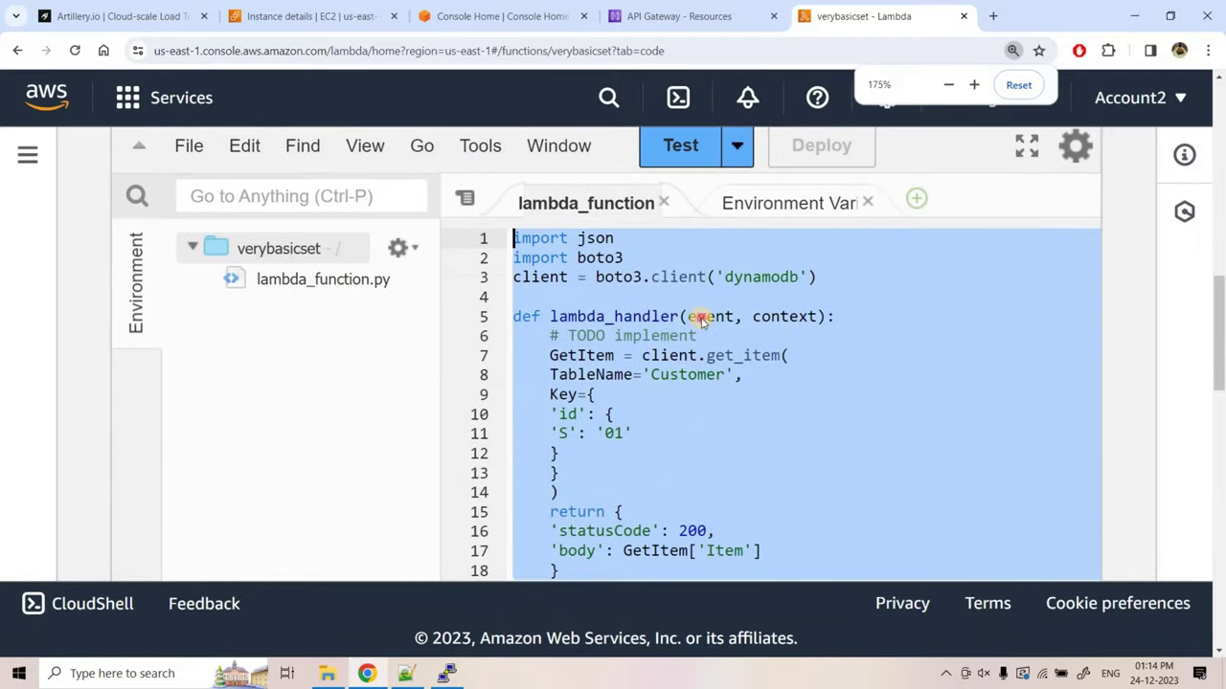
left_click(700, 319)
left_click_drag(816, 277, 515, 239)
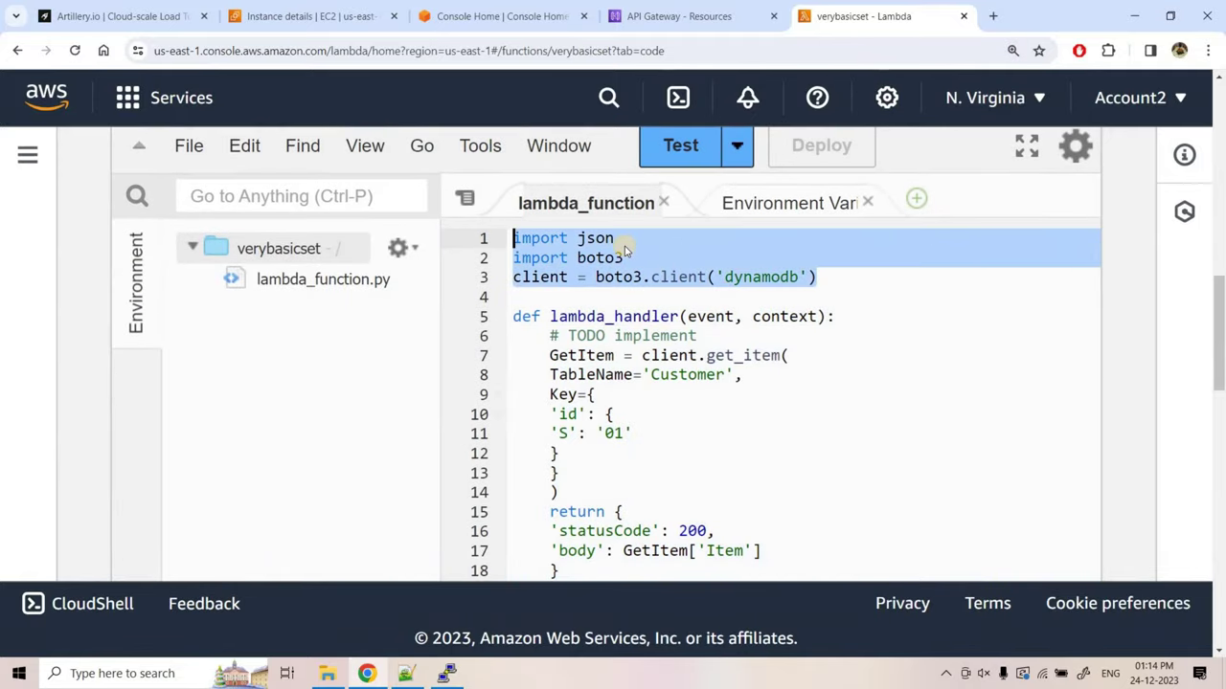
left_click(896, 291)
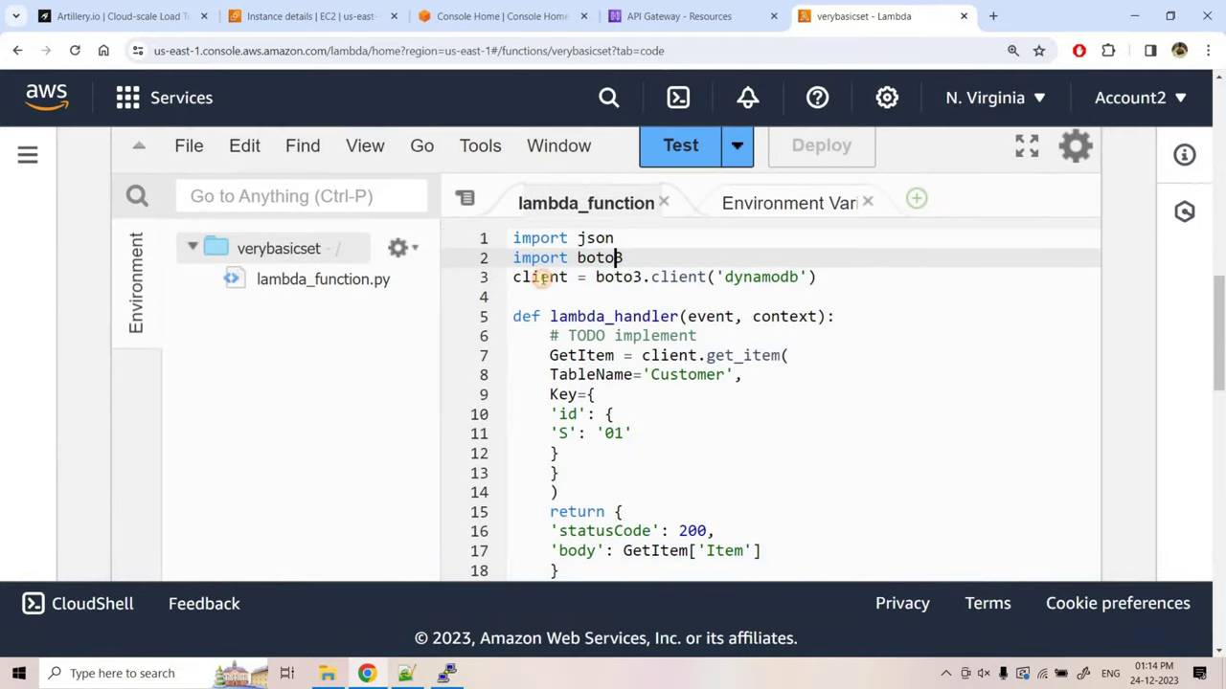
key("Up")
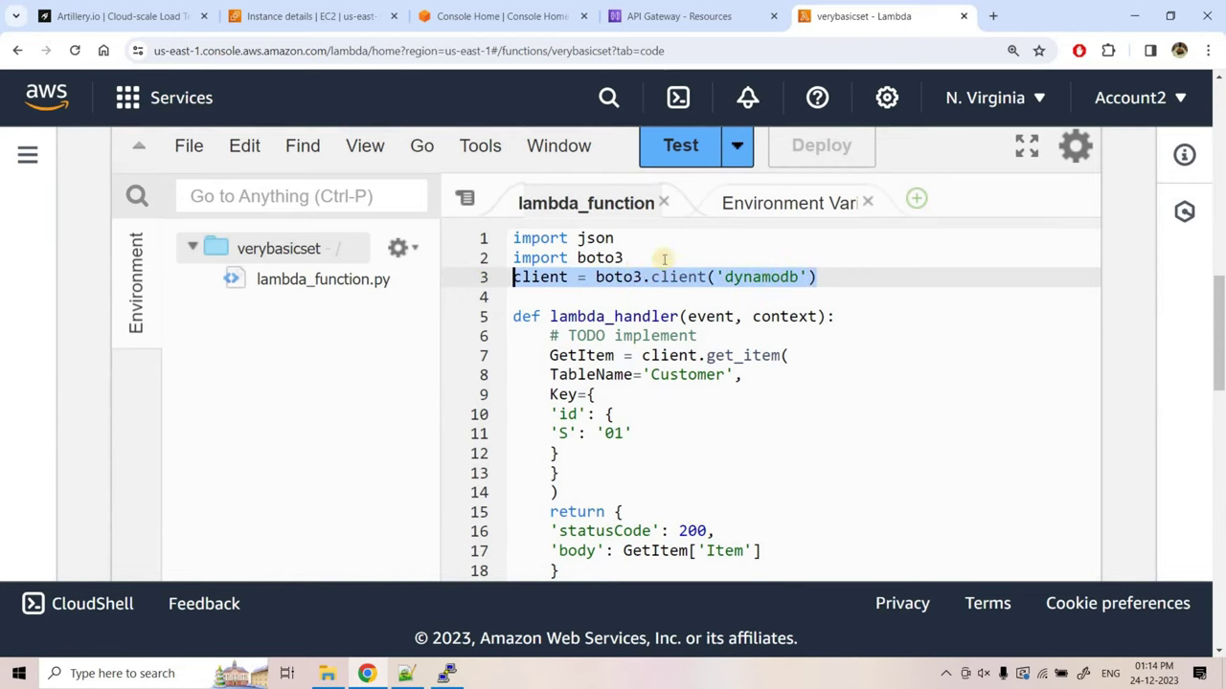
Examine the get_item call on the Customer table, its id key and the return block in the lambda handler.
scroll(550, 281, "down", 1)
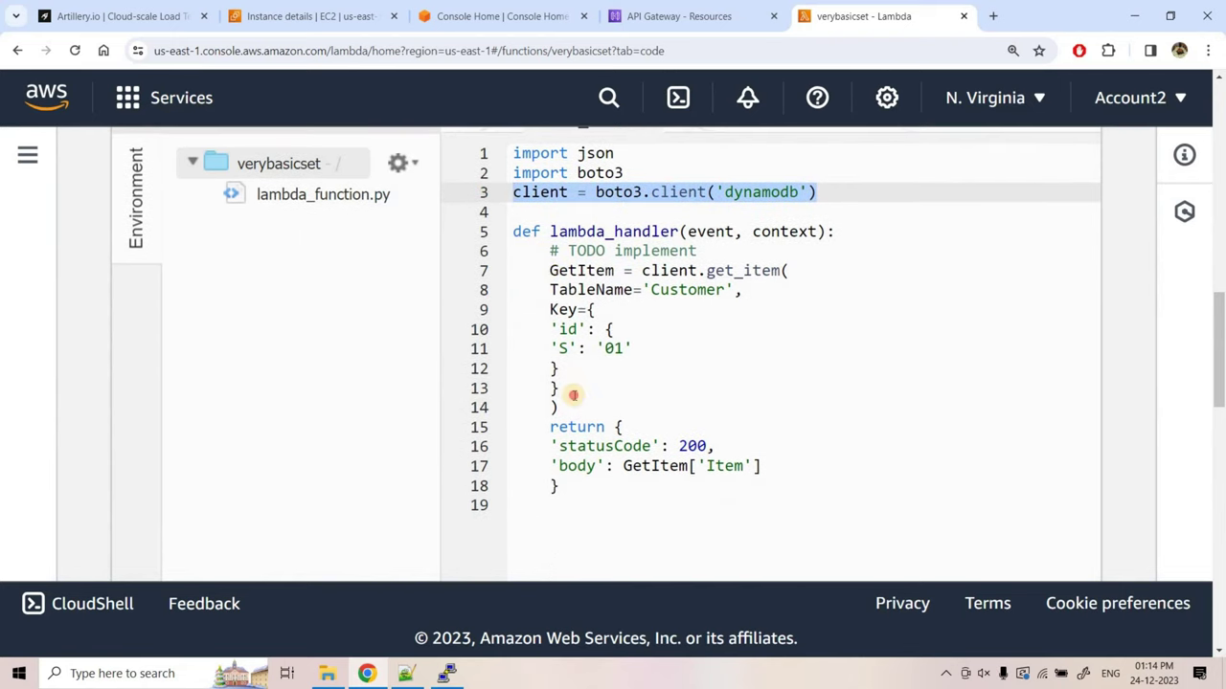
left_click_drag(549, 270, 559, 407)
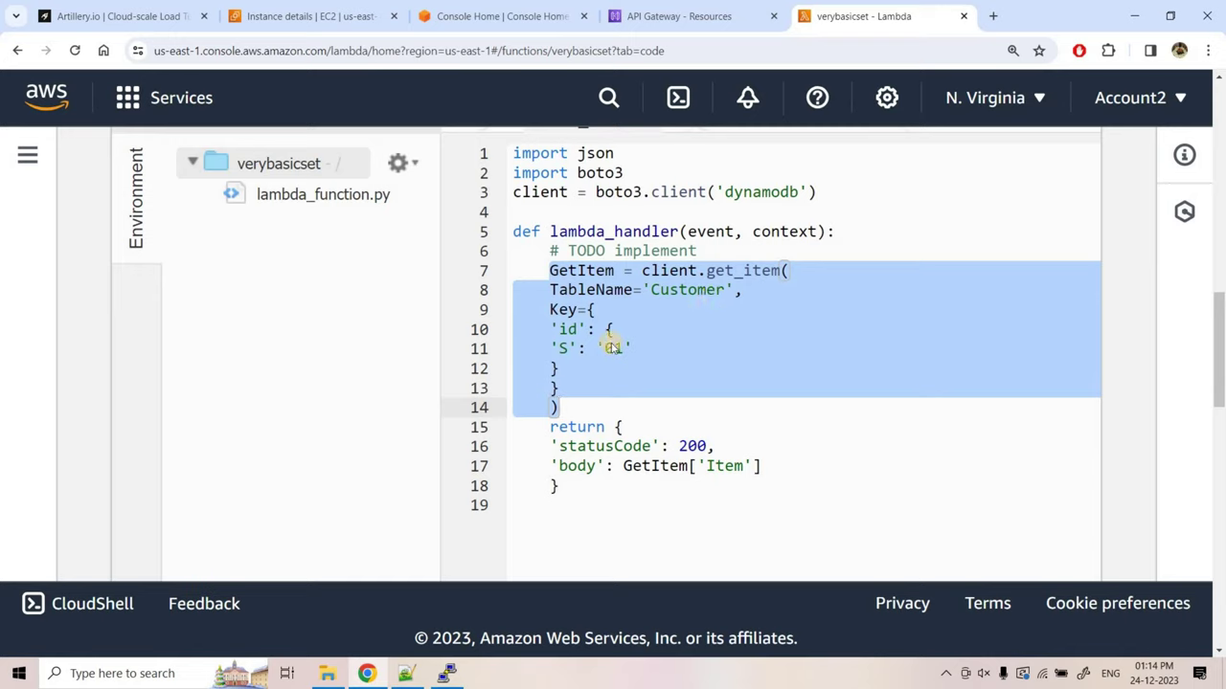
double_click(571, 329)
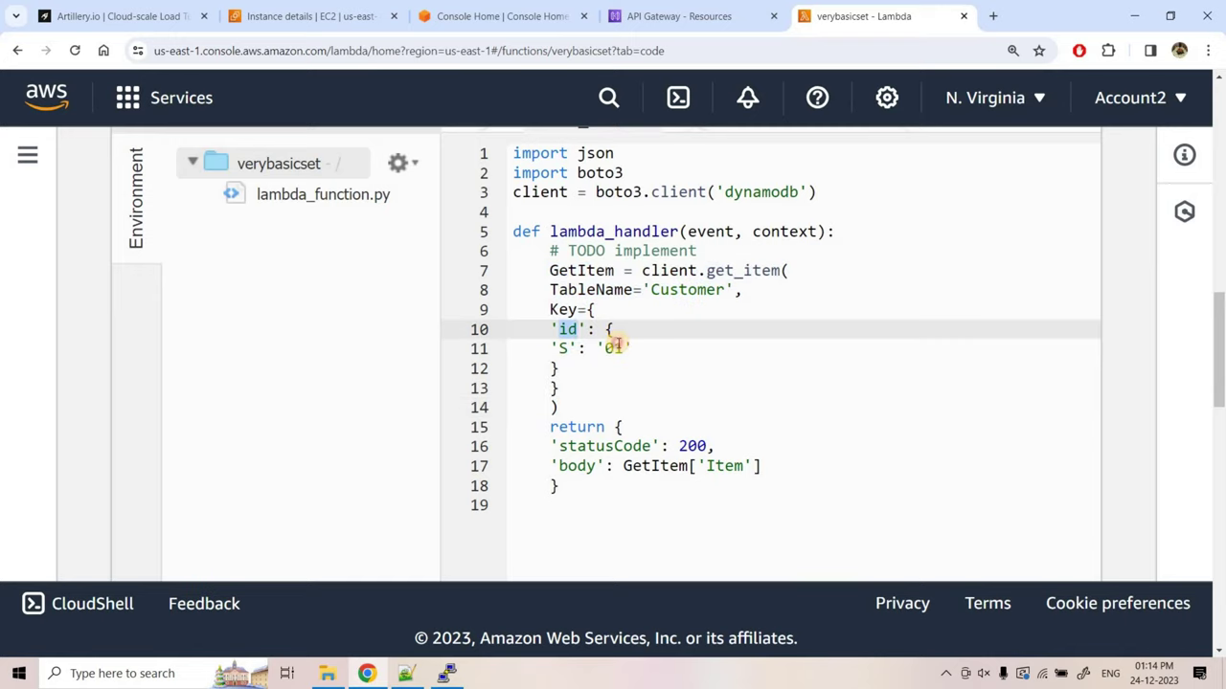
double_click(614, 348)
left_click_drag(558, 485, 513, 427)
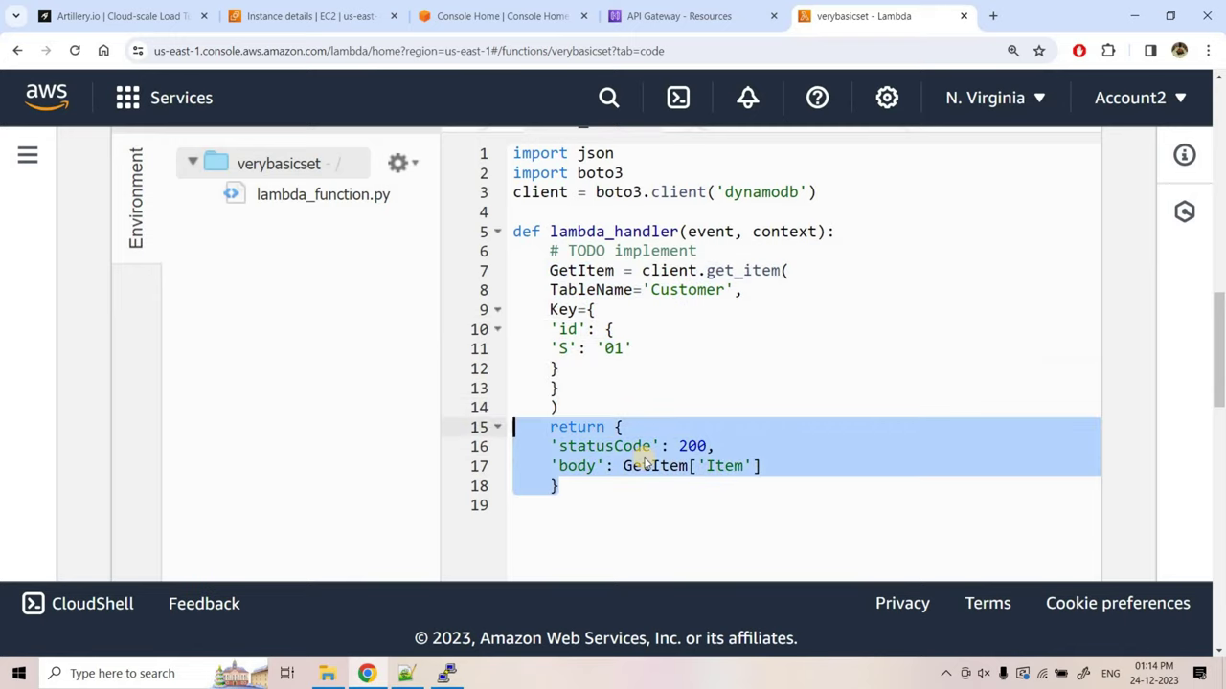
left_click(640, 465)
Open the DynamoDB service from a new AWS console tab.
right_click(40, 96)
left_click(132, 115)
key("ctrl+Tab")
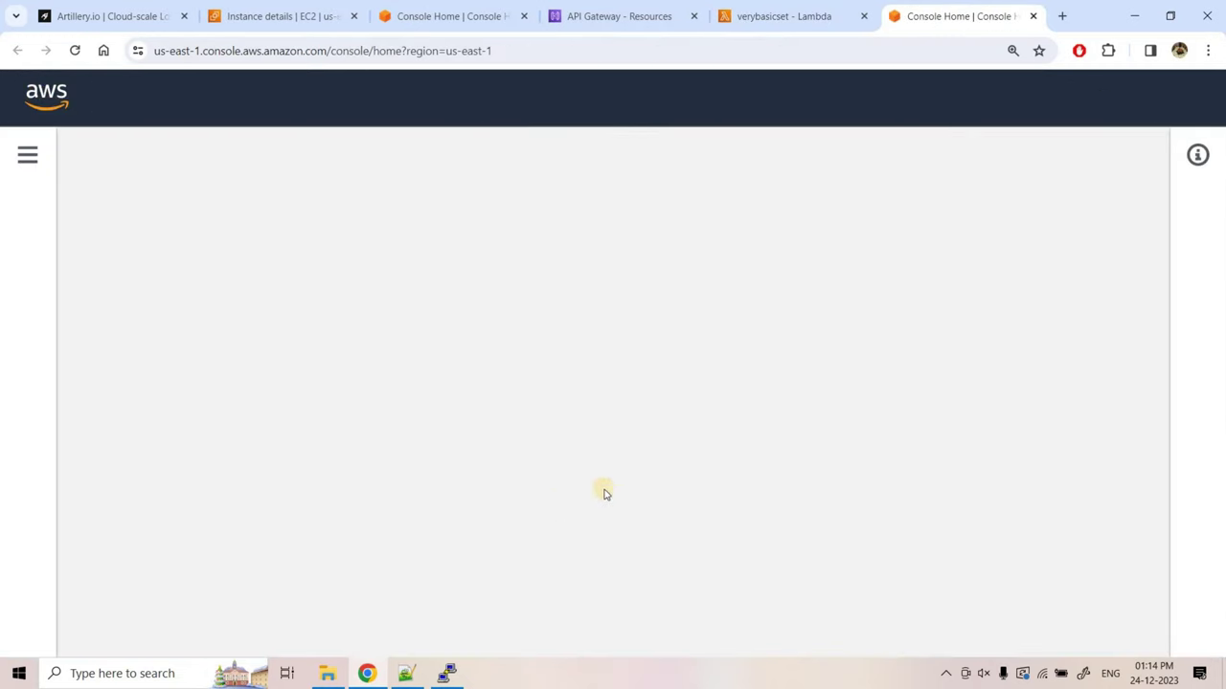
scroll(240, 400, "down", 3)
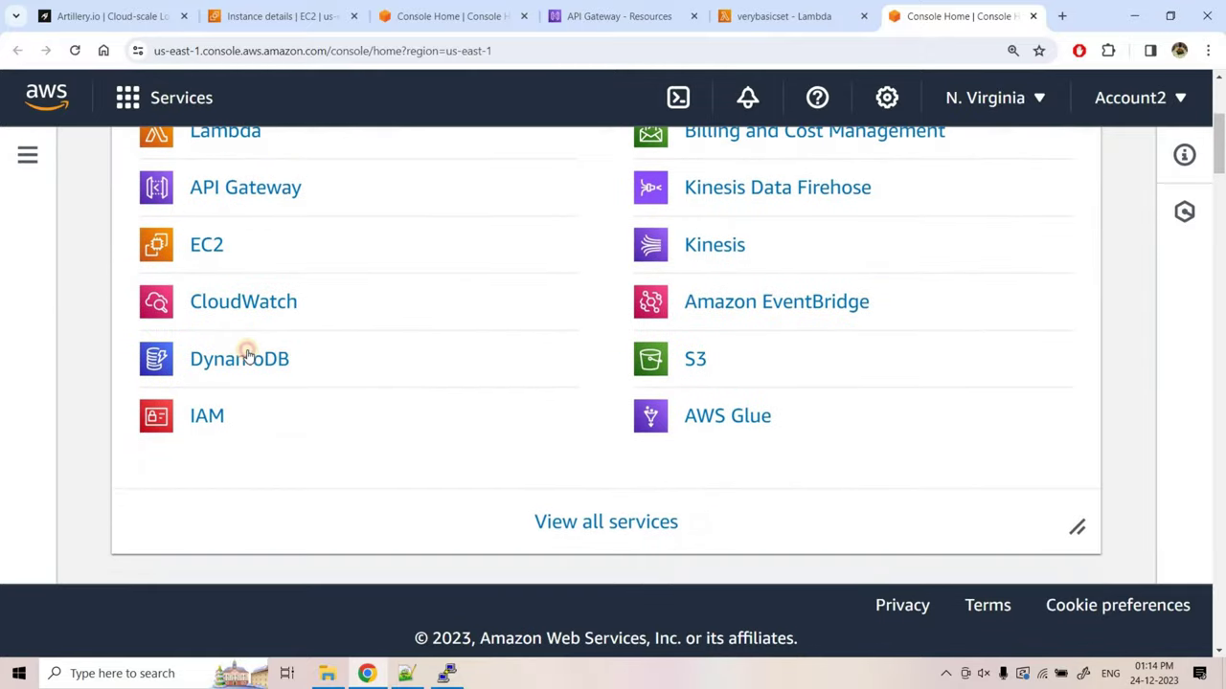
left_click(240, 358)
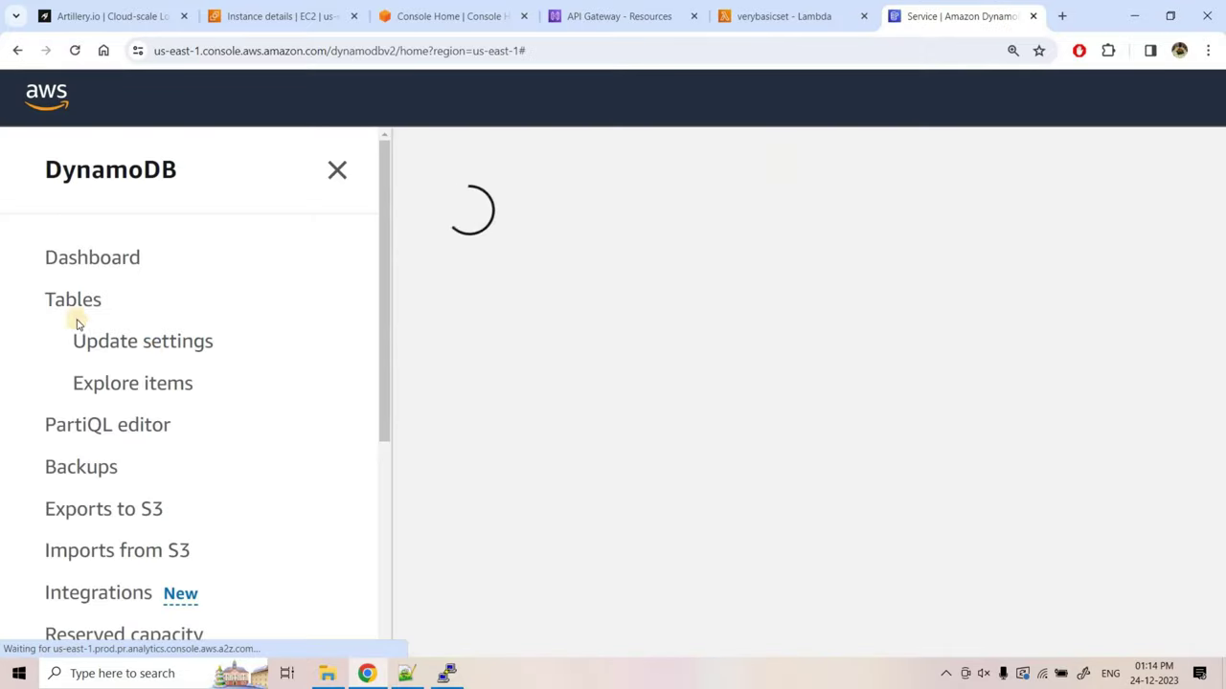
Open the Customer table from the DynamoDB tables list and explore its items.
left_click(55, 300)
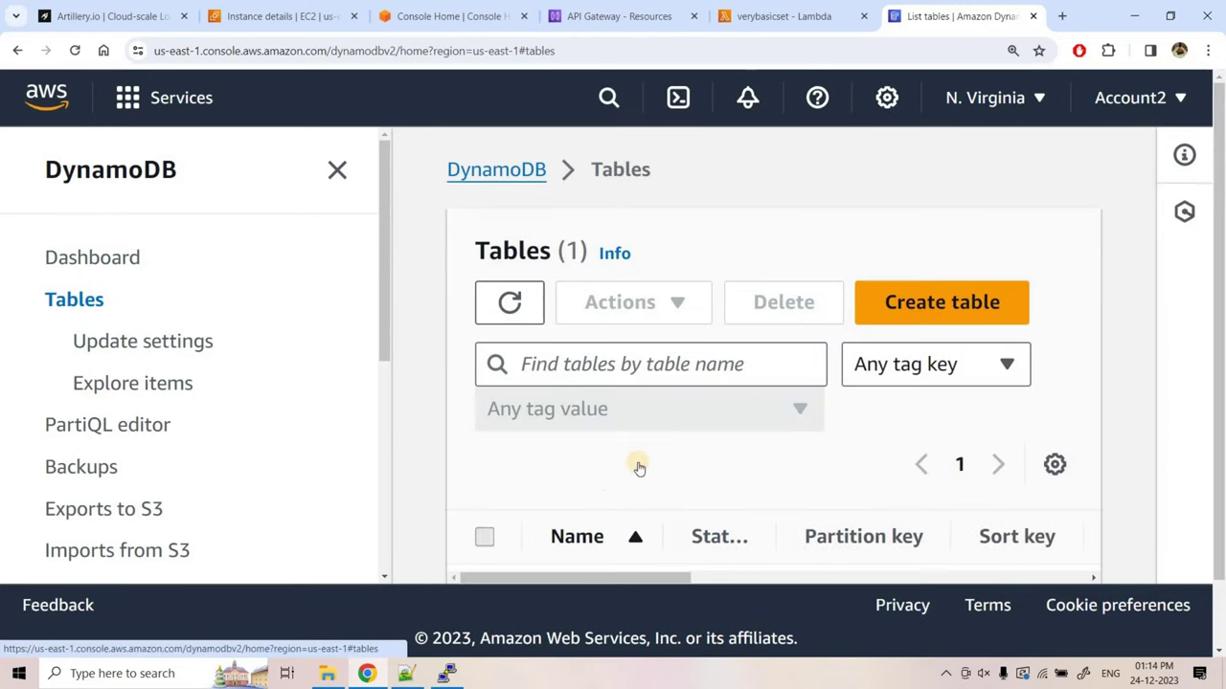
scroll(536, 527, "down", 1)
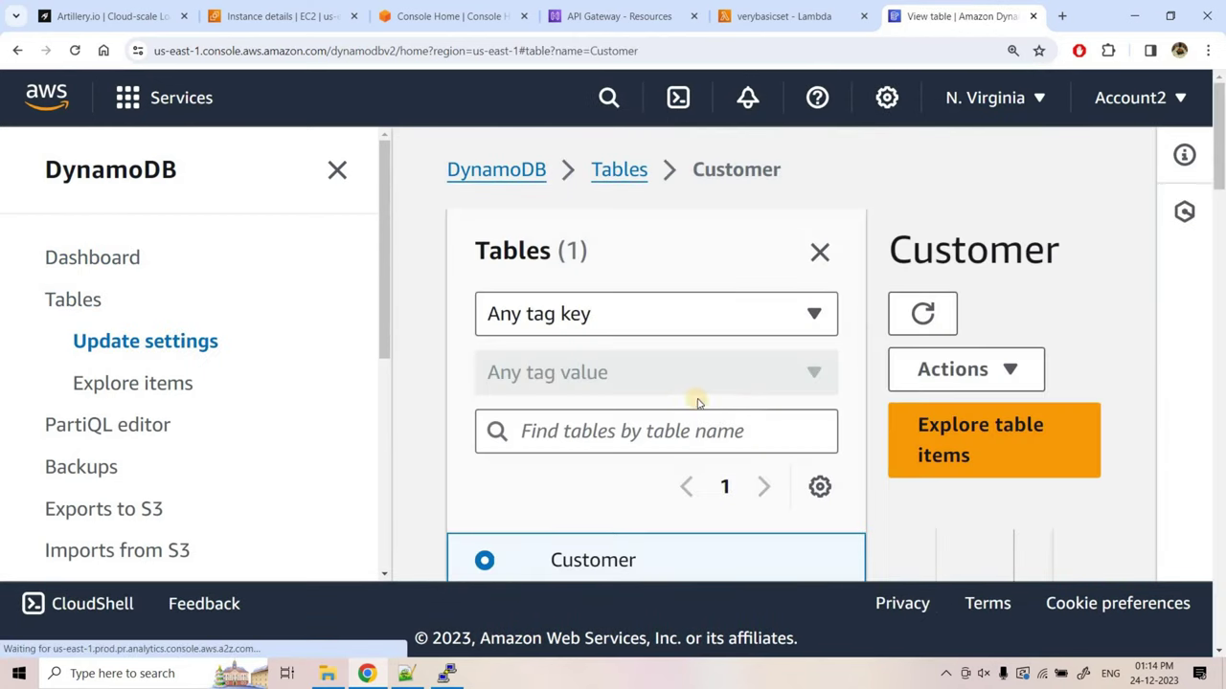
scroll(967, 287, "down", 2)
scroll(995, 223, "up", 1)
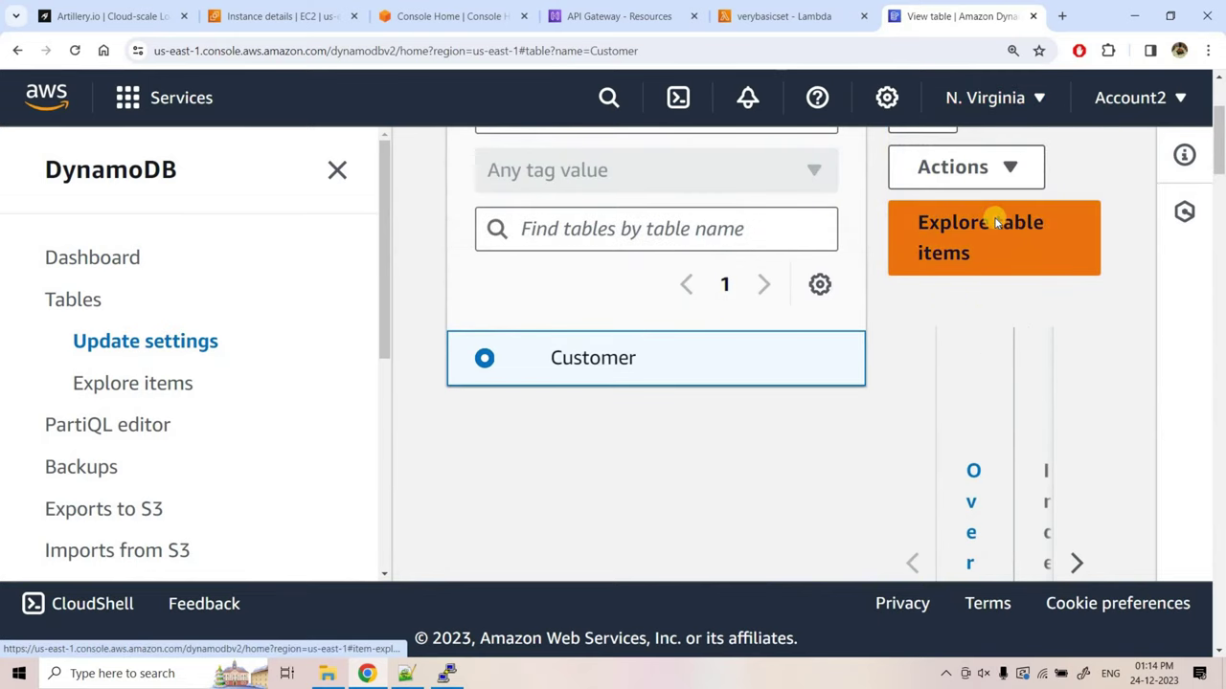
left_click(991, 222)
key("ctrl+minus")
key("ctrl+minus")
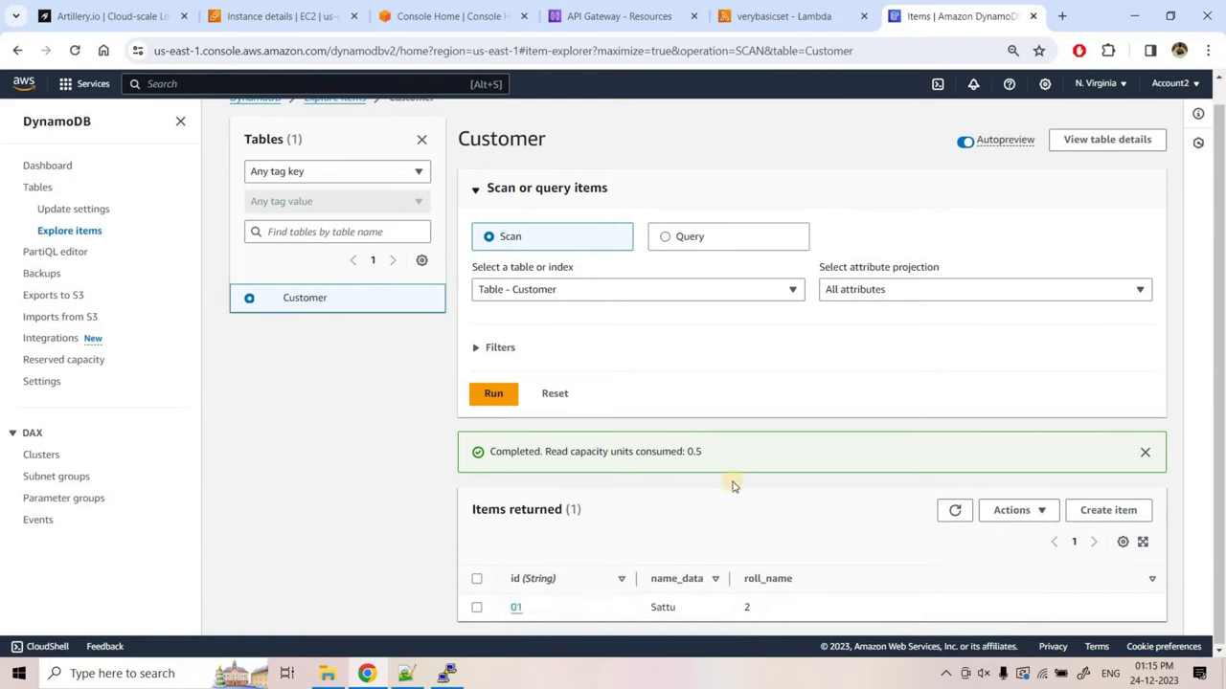
Review the verybasicset Lambda code again, covering the get_item call, the Customer table name, the id key and the return block.
left_click(769, 12)
scroll(421, 268, "down", 5)
left_click_drag(285, 241, 271, 159)
key("ctrl+a")
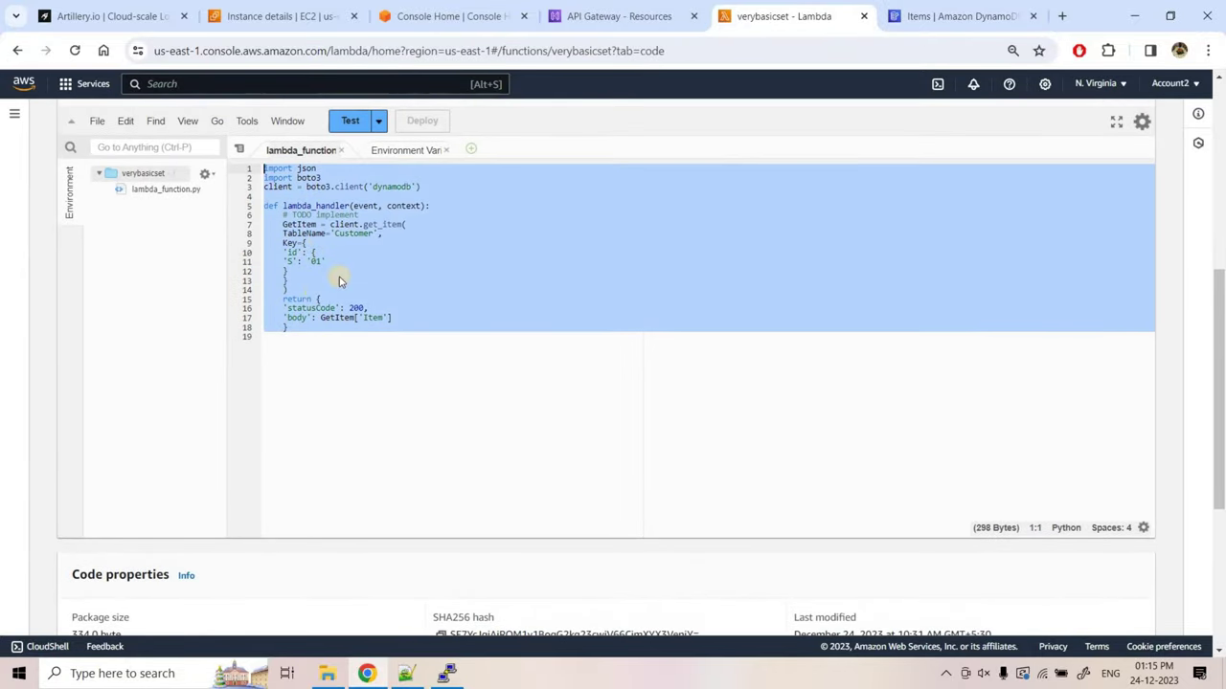
left_click(304, 272)
double_click(286, 272)
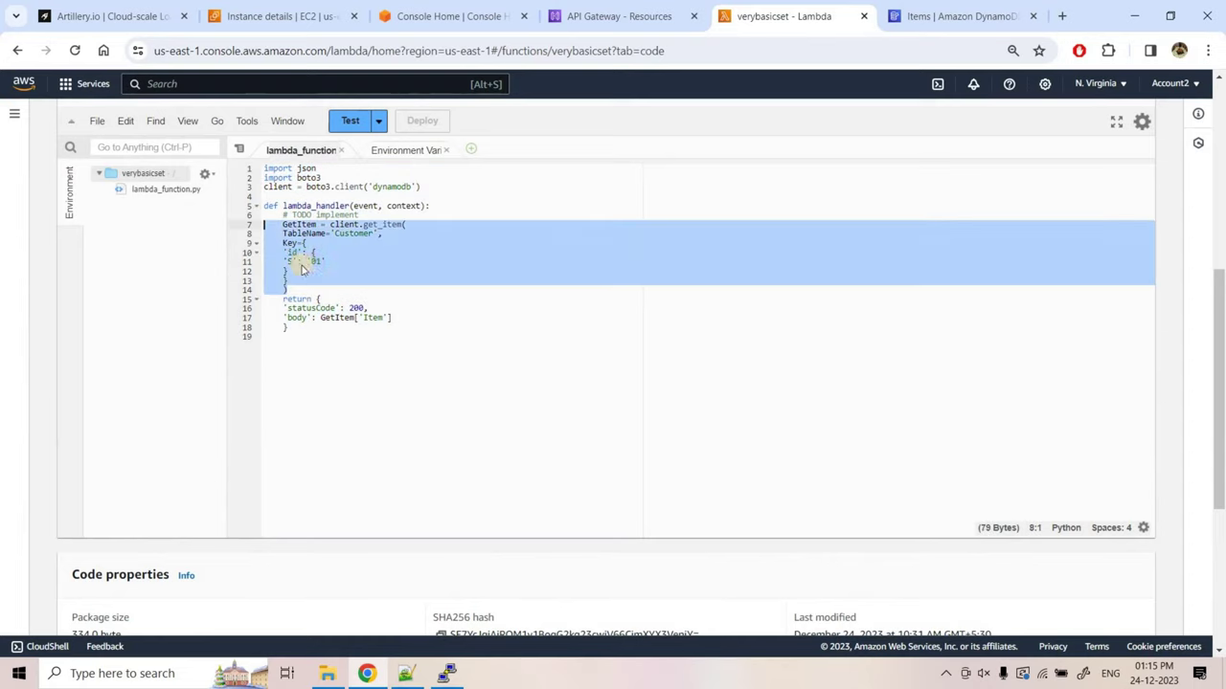
left_click(315, 259)
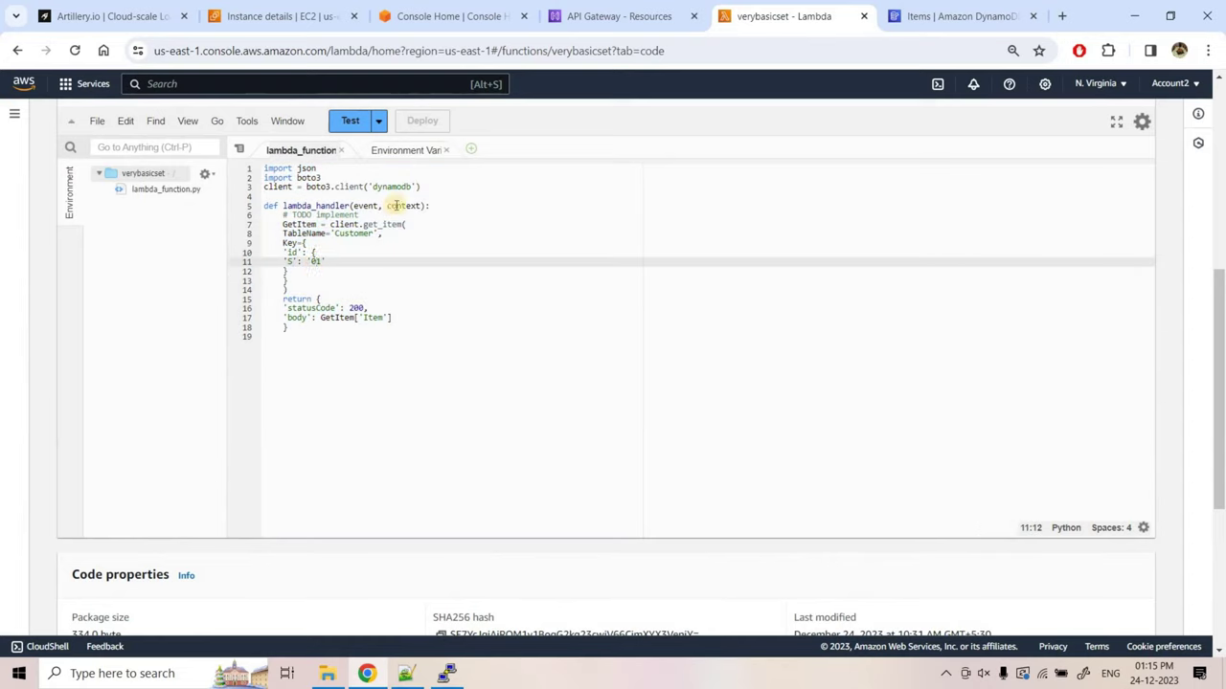
double_click(353, 235)
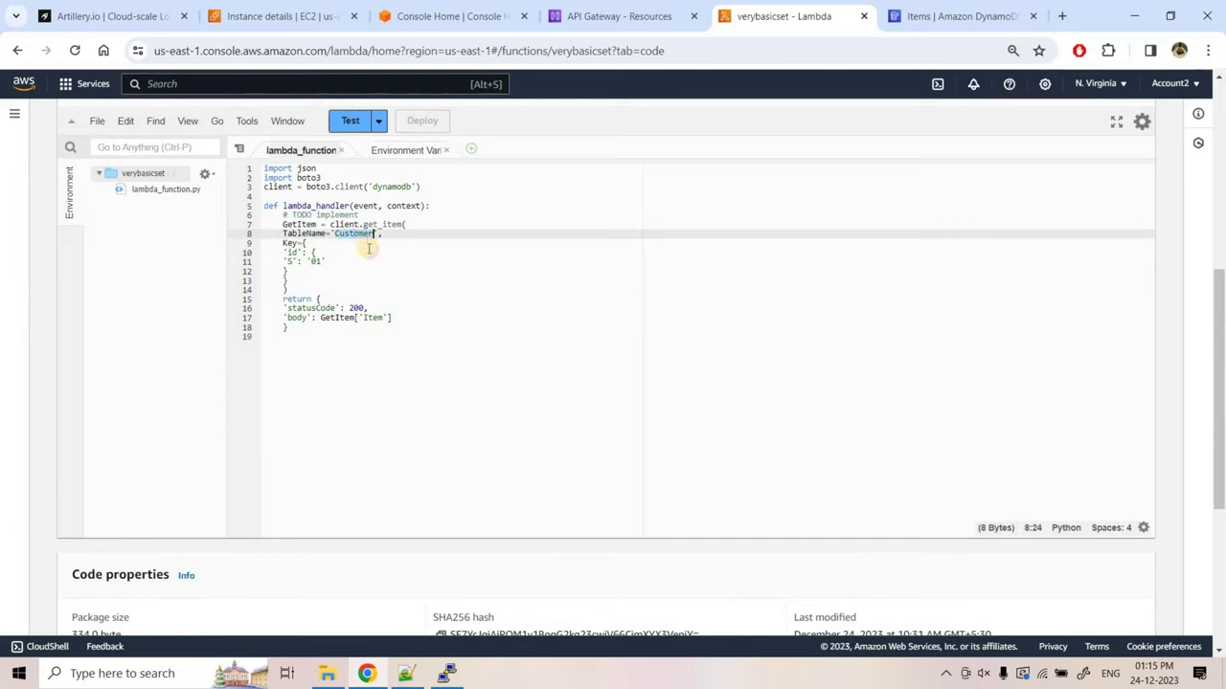
left_click_drag(289, 329, 251, 306)
left_click(493, 332)
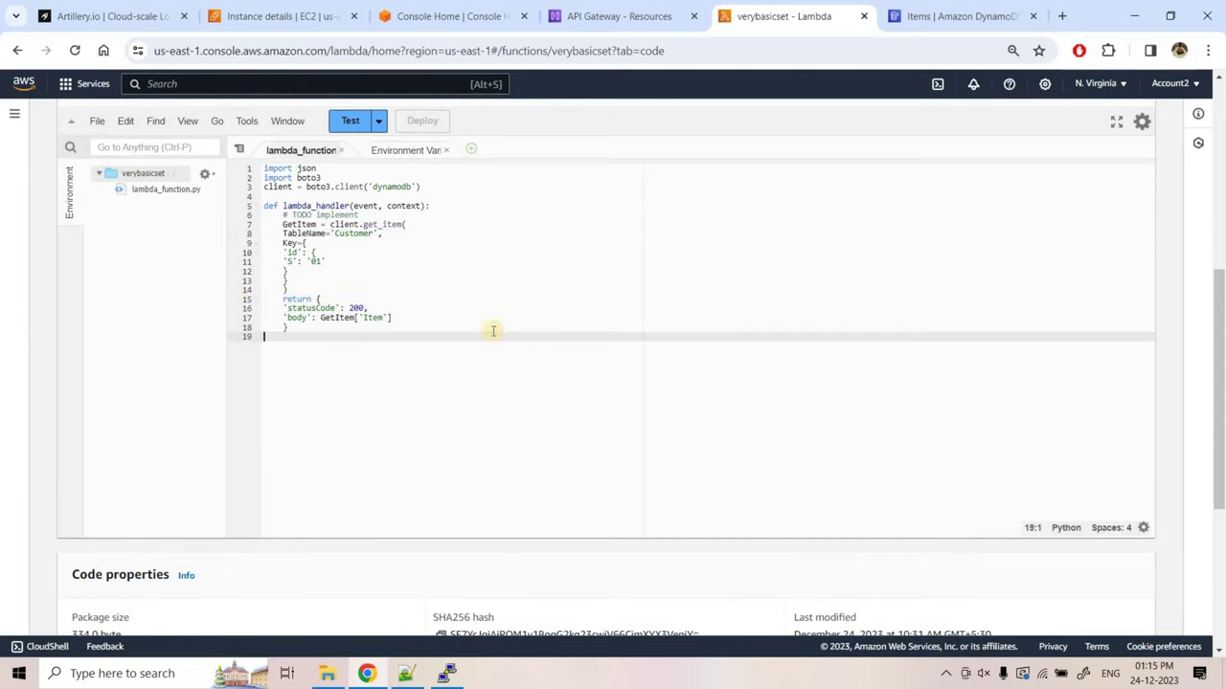
Check the /firstdemo GET method in API Gateway against the /firstdemo path in the Notepad++ notes.
left_click(570, 5)
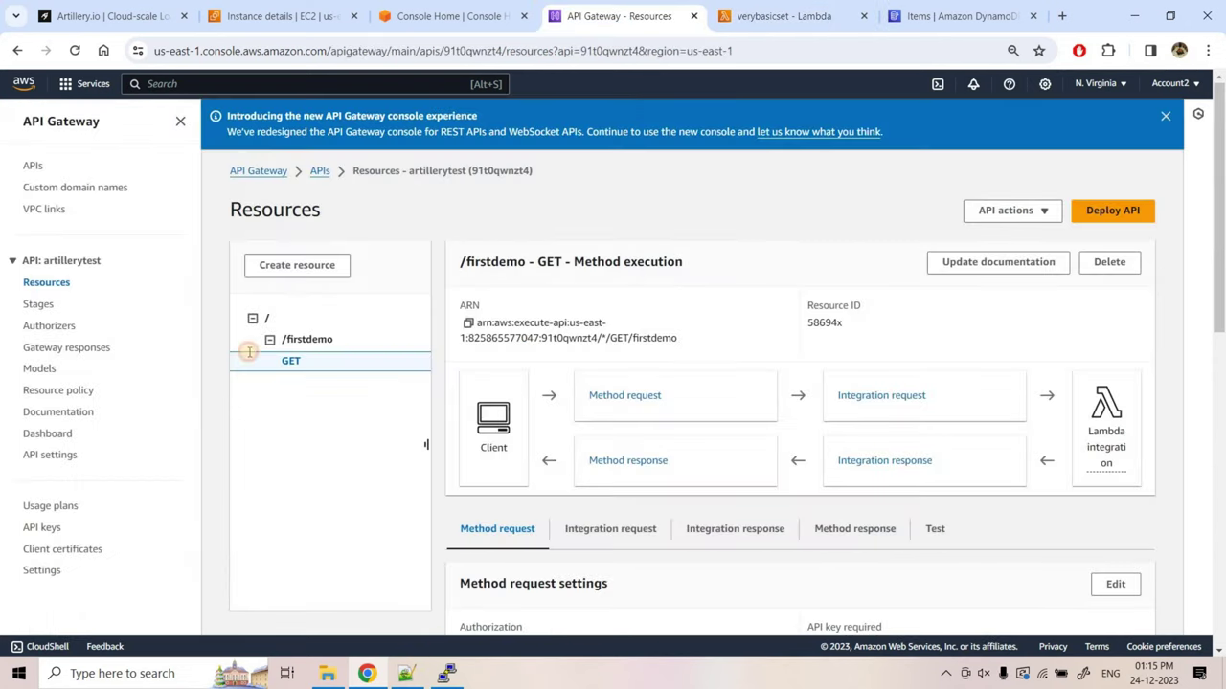
key("alt+Tab")
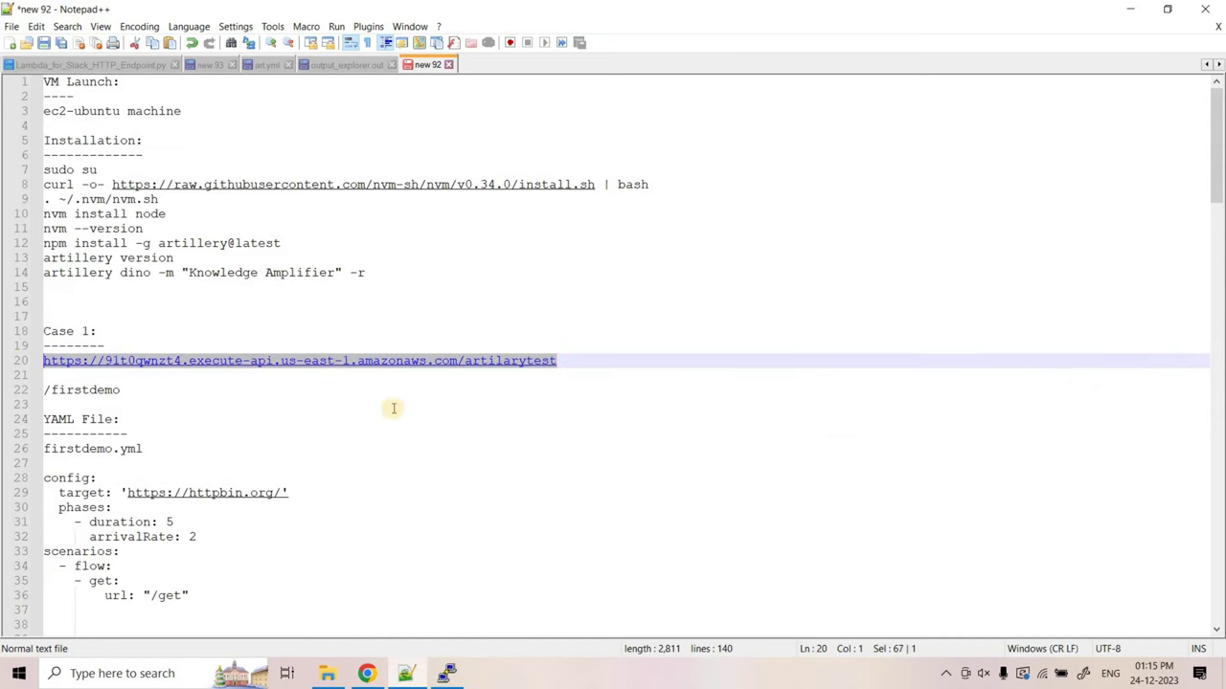
left_click(124, 392)
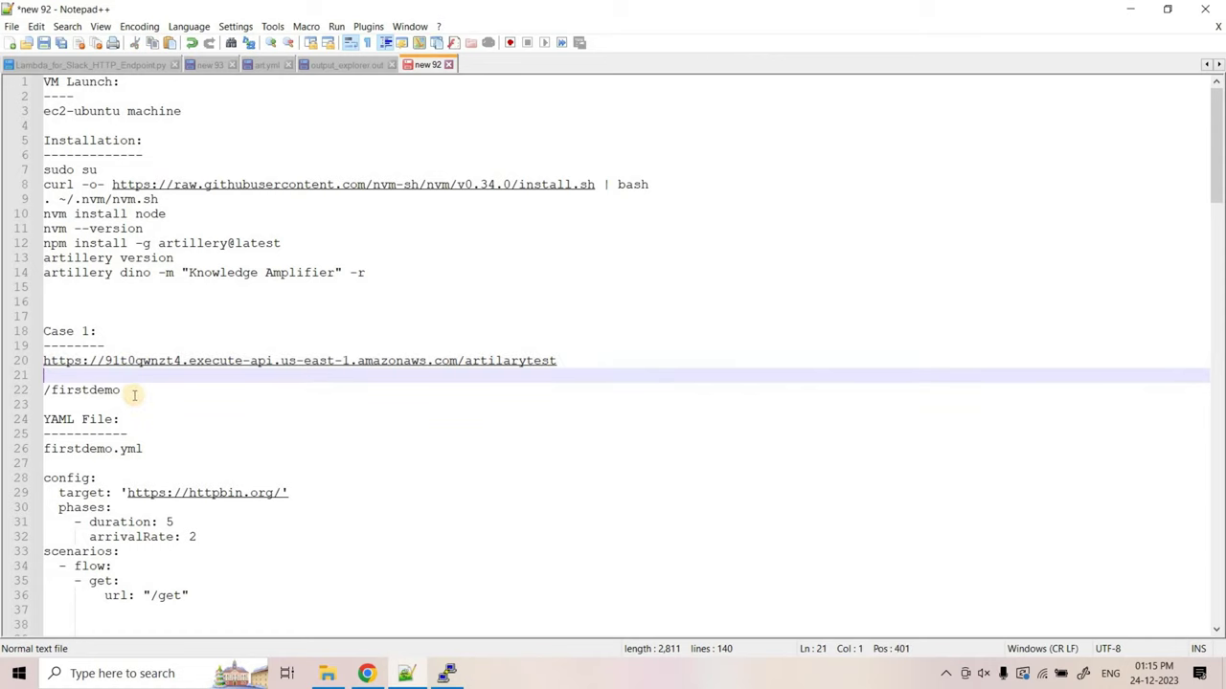
left_click_drag(43, 392, 2, 366)
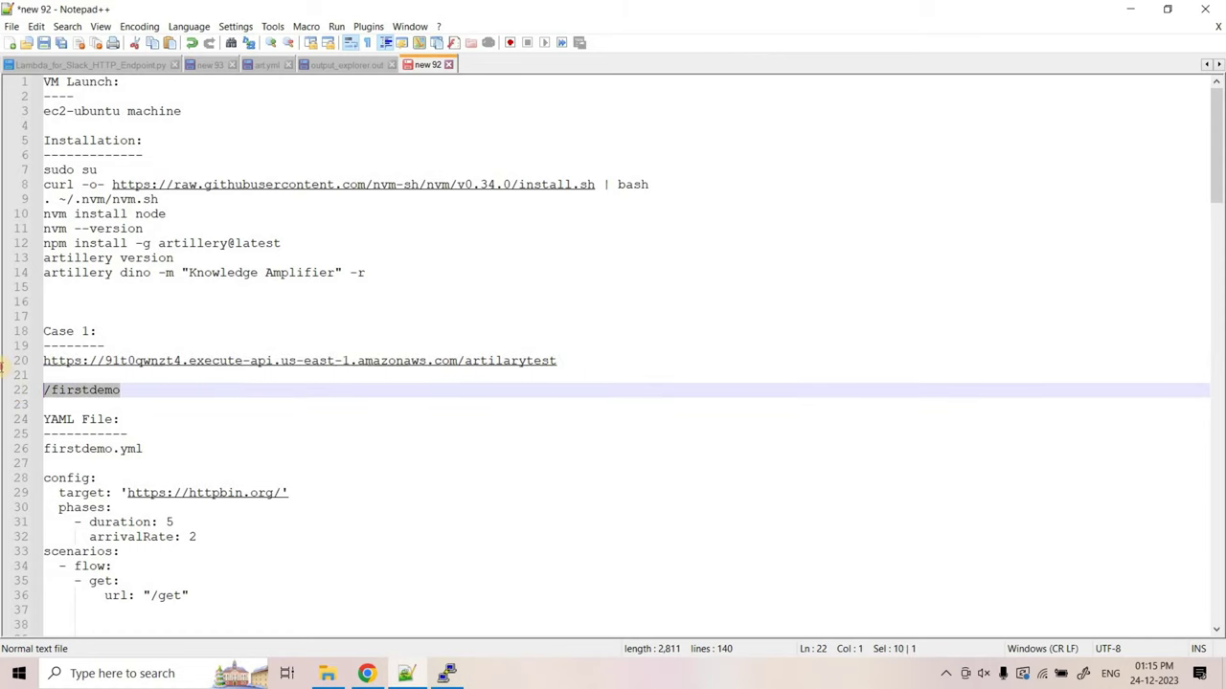
key("ctrl+c")
key("alt+Tab")
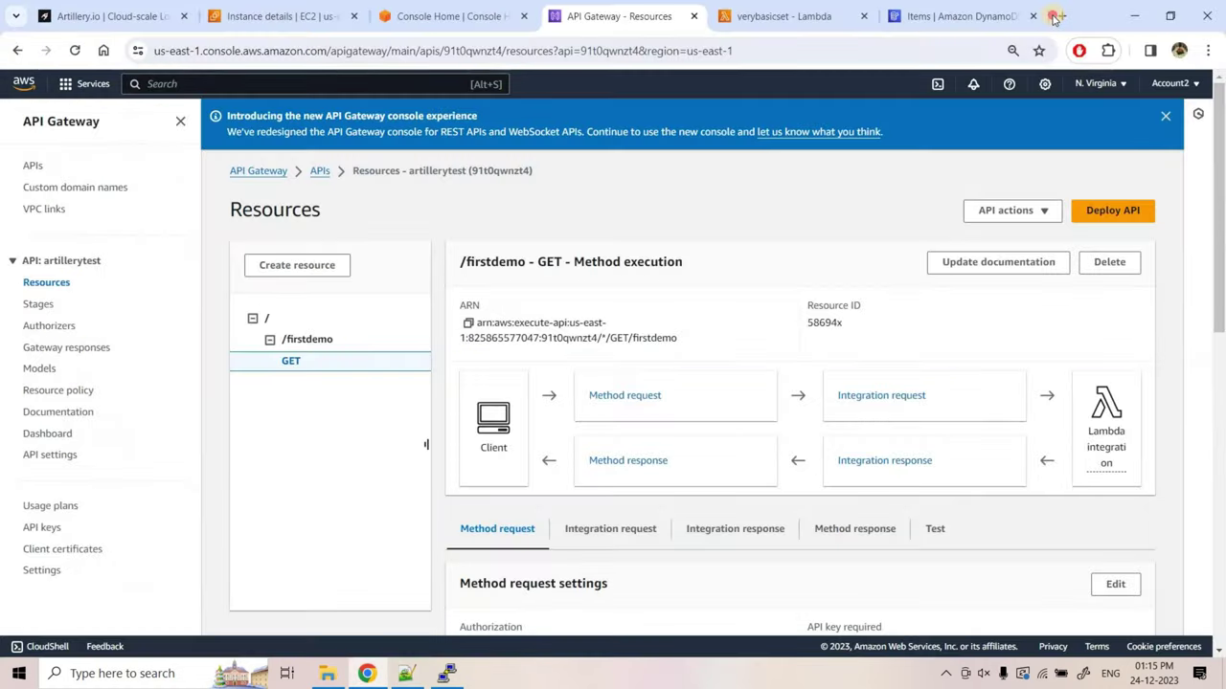
key("ctrl+t")
key("ctrl+v")
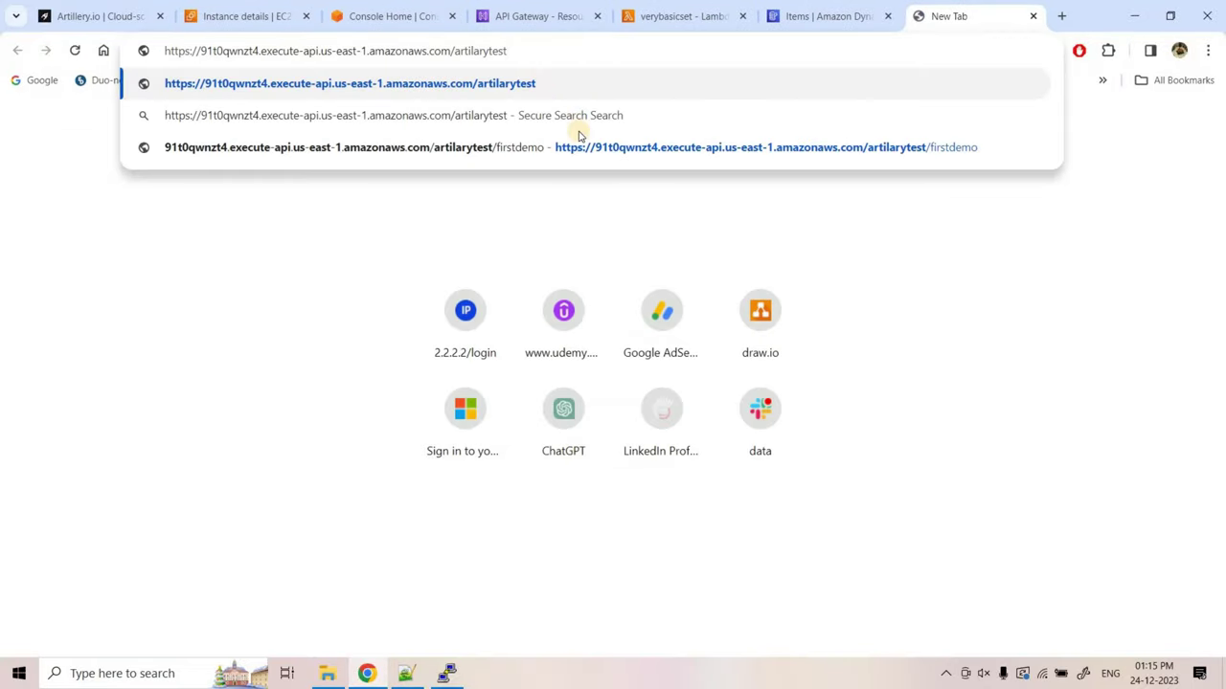
type("/")
key("Right")
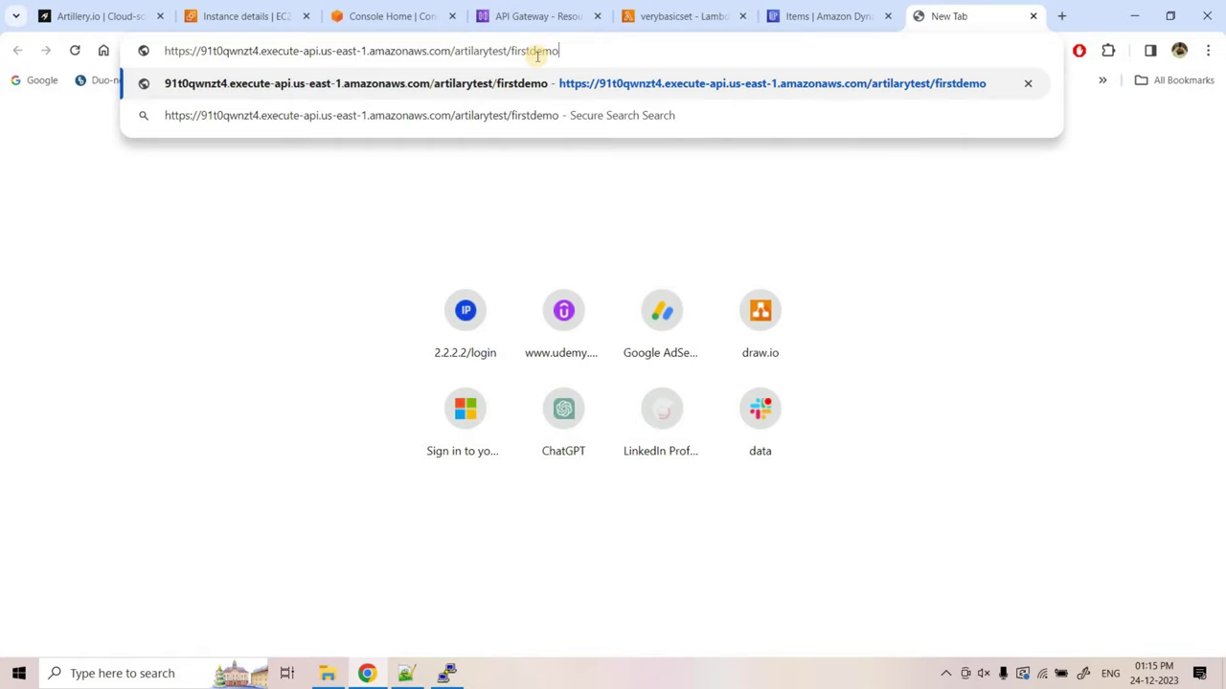
key("Return")
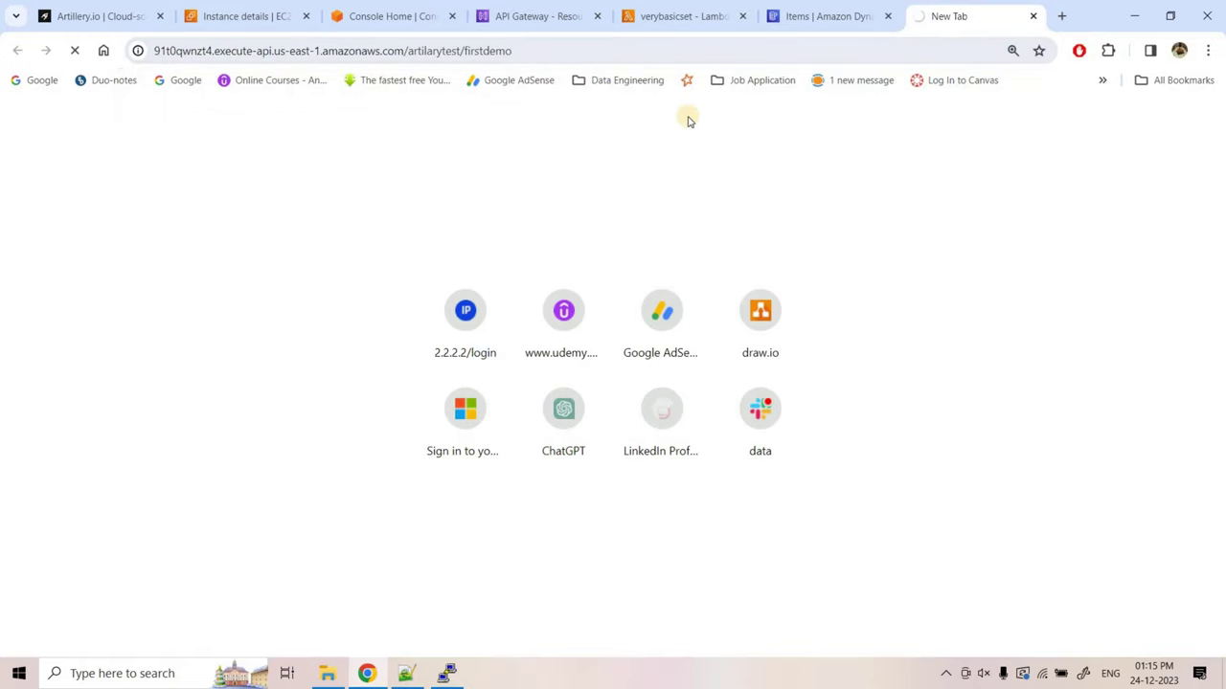
Examine the status code and body fields of the endpoint's JSON response, and close its browser tab.
left_click_drag(8, 86, 617, 94)
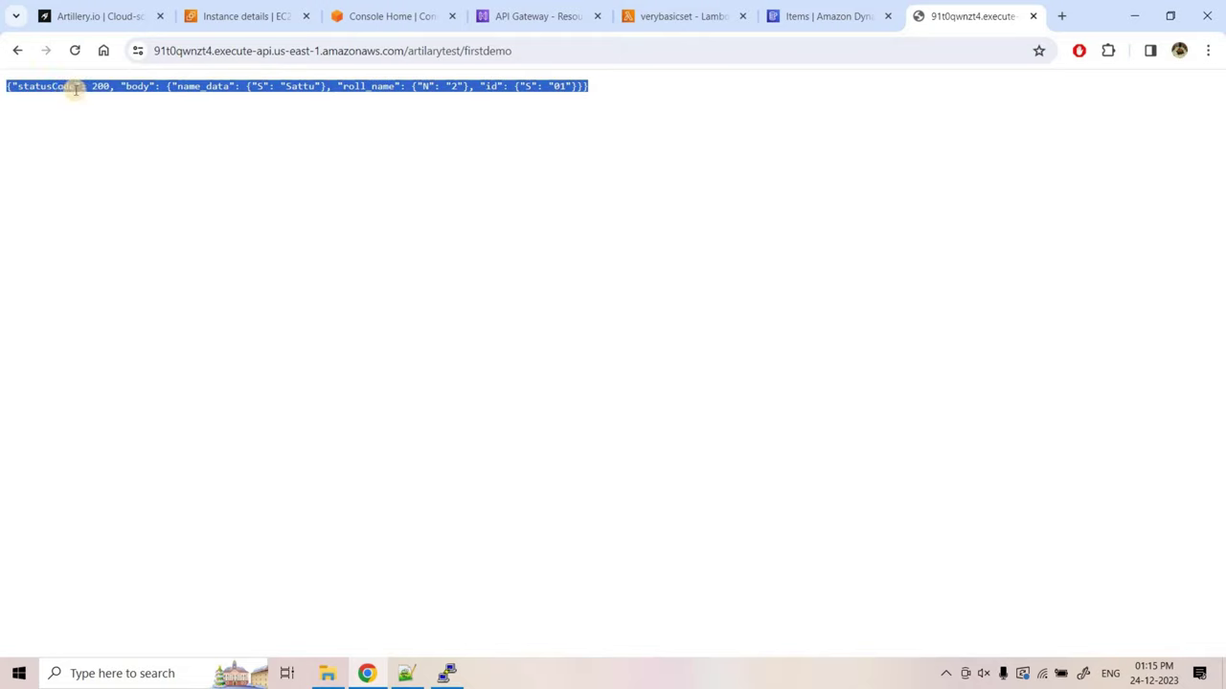
left_click(207, 86)
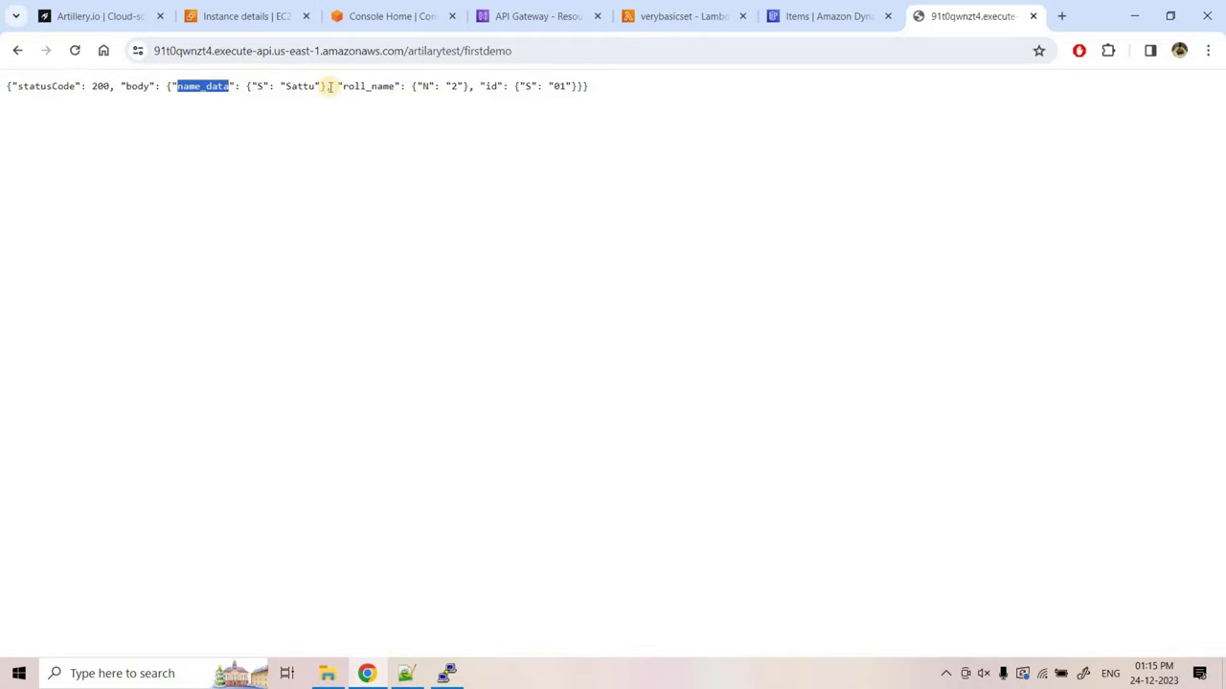
left_click_drag(247, 86, 580, 88)
left_click(707, 137)
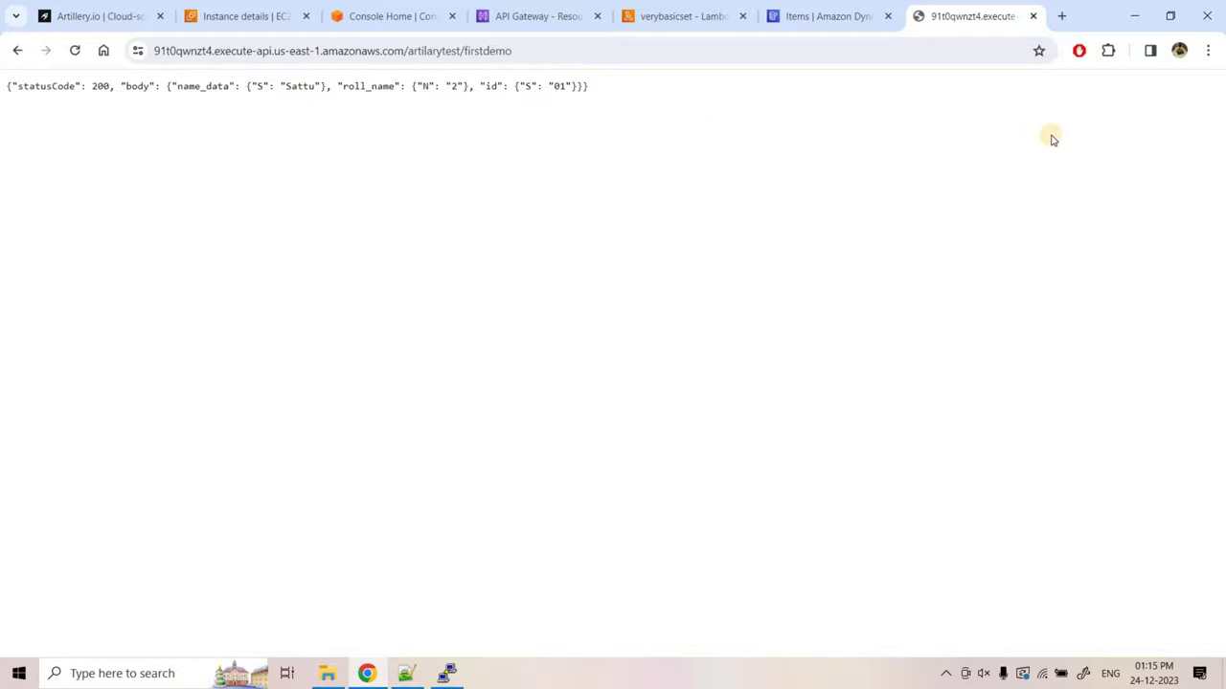
left_click(1032, 17)
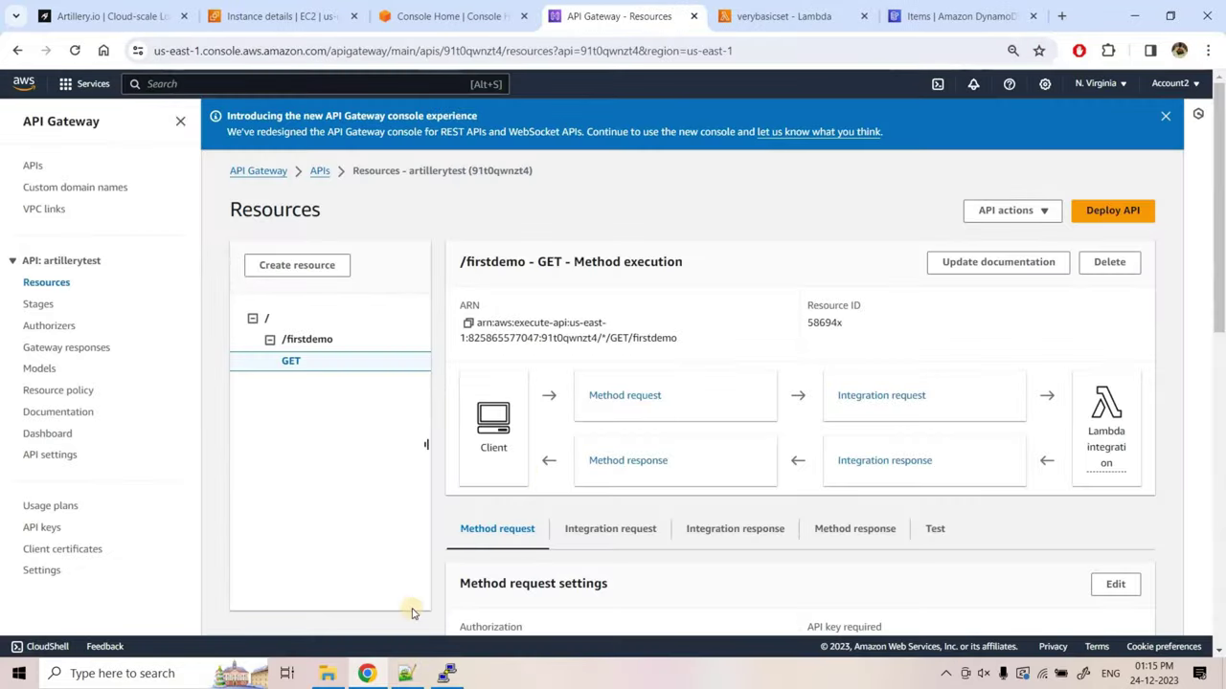
Switch to the Notepad++ notes and examine the firstdemo.yml file name, its config section and the target URL.
left_click(406, 673)
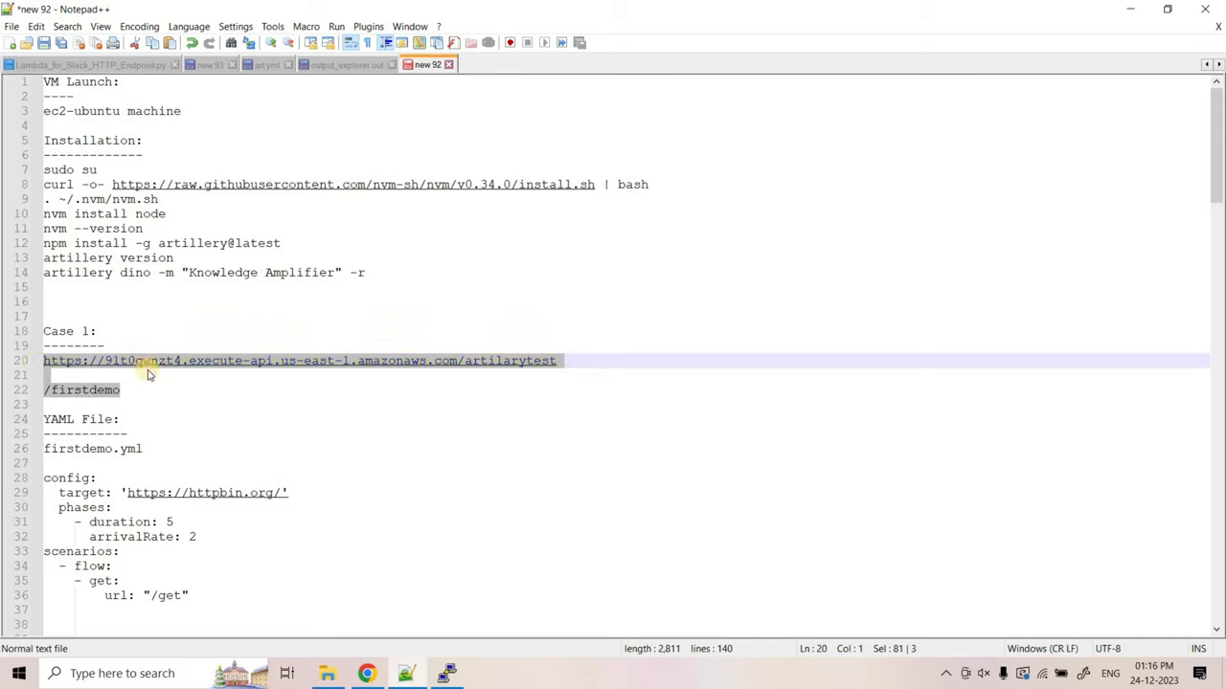
scroll(148, 374, "down", 2)
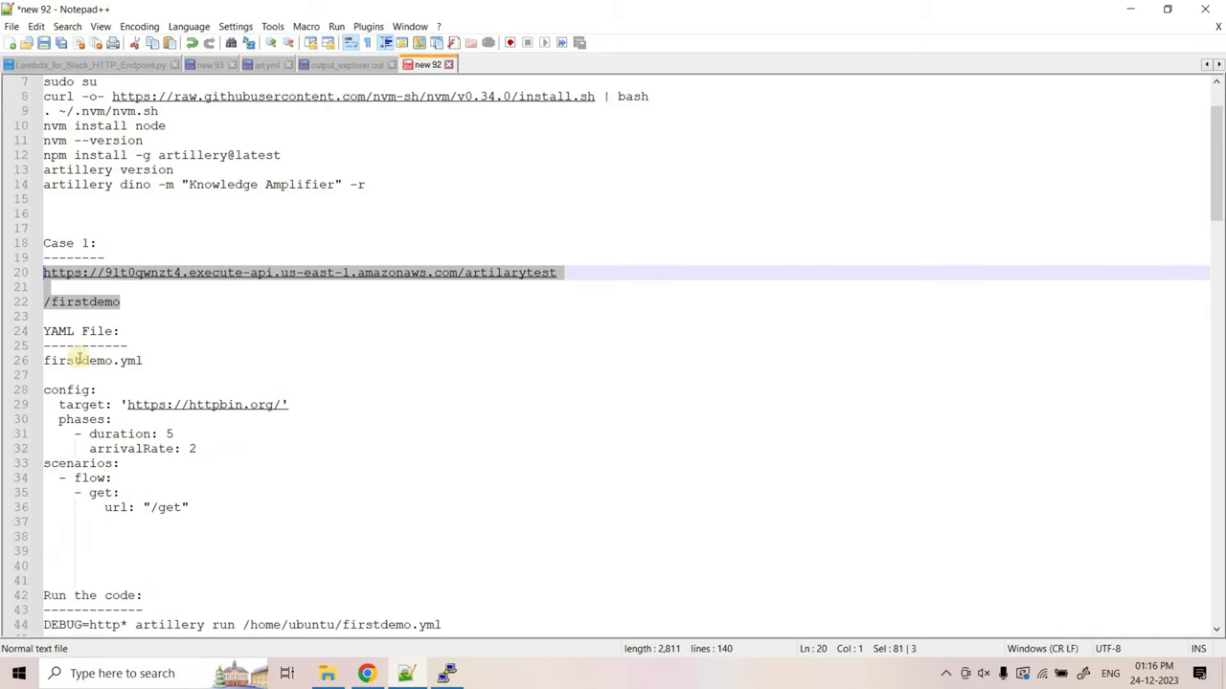
left_click_drag(189, 507, 44, 331)
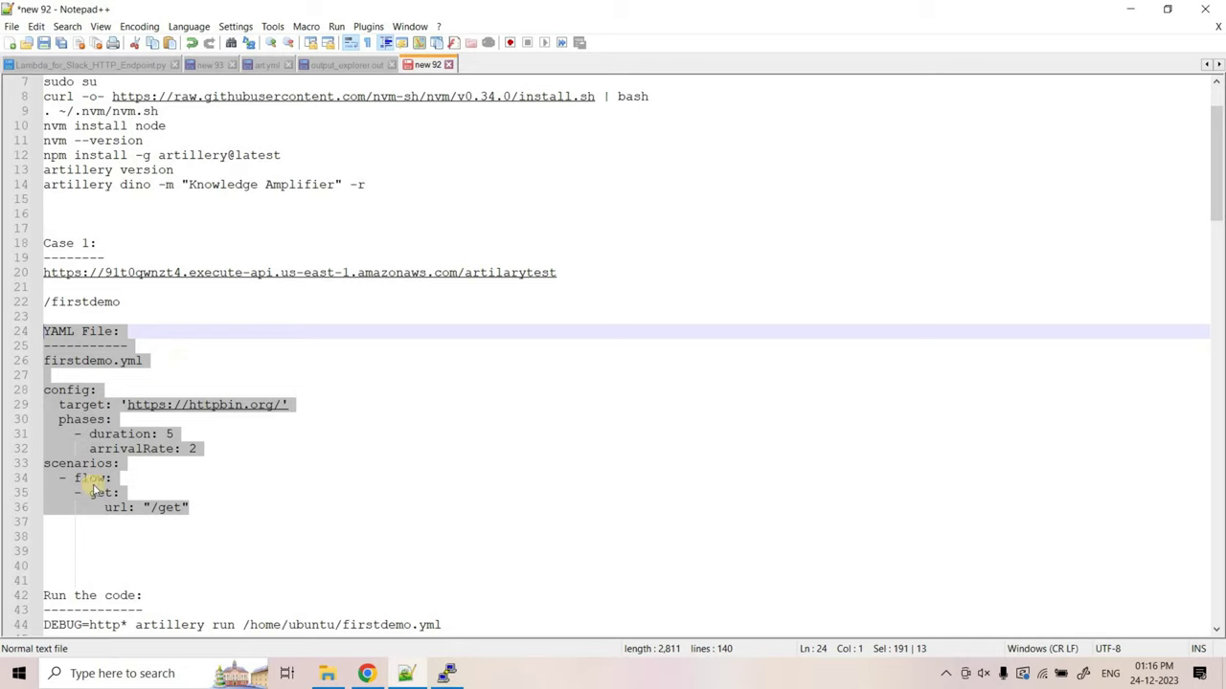
key("Right")
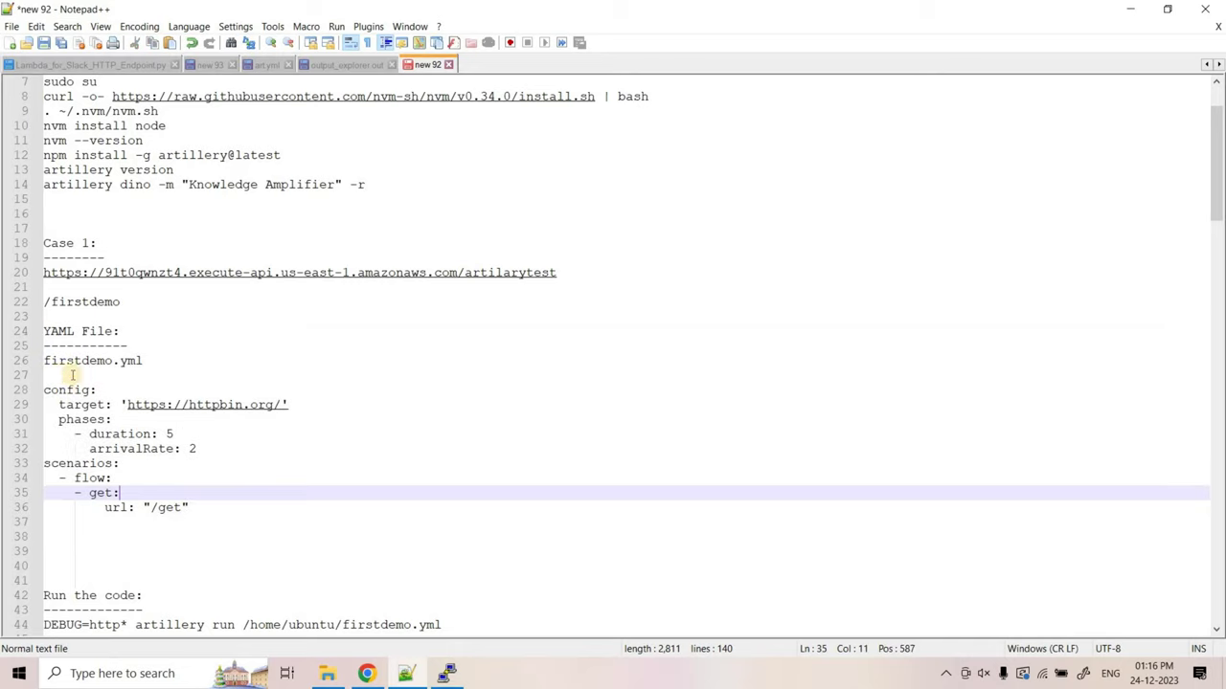
left_click_drag(43, 361, 75, 361)
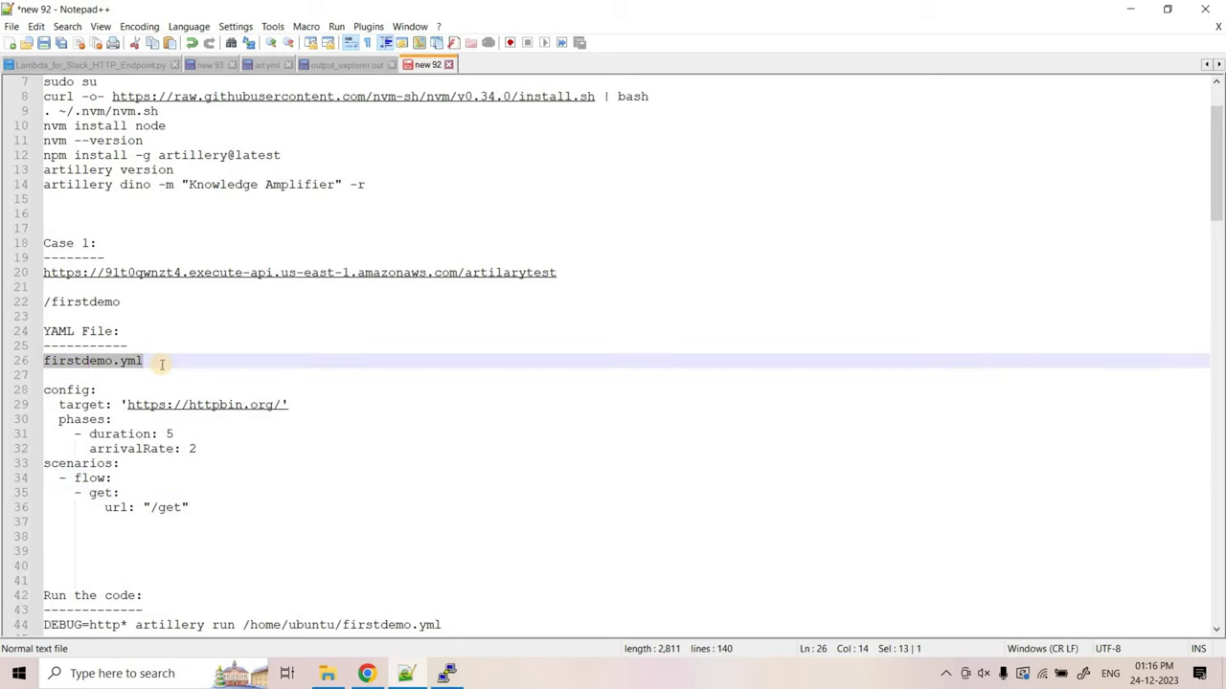
left_click(76, 391)
double_click(81, 391)
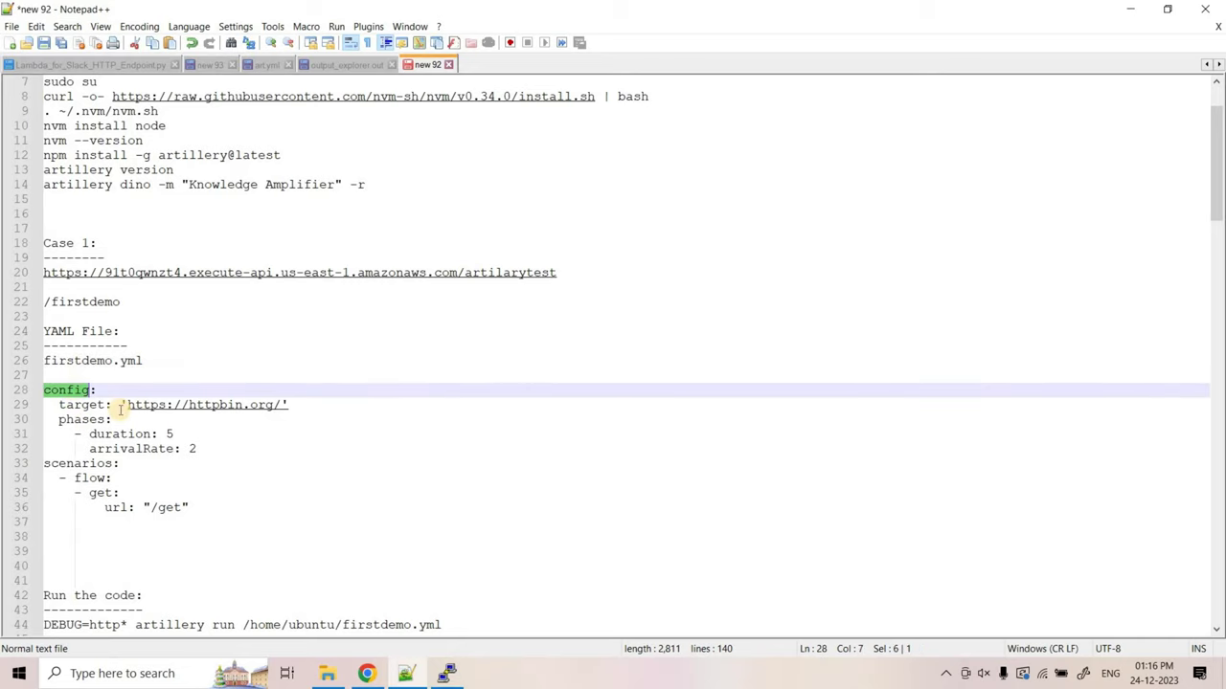
double_click(81, 404)
left_click_drag(120, 405, 292, 404)
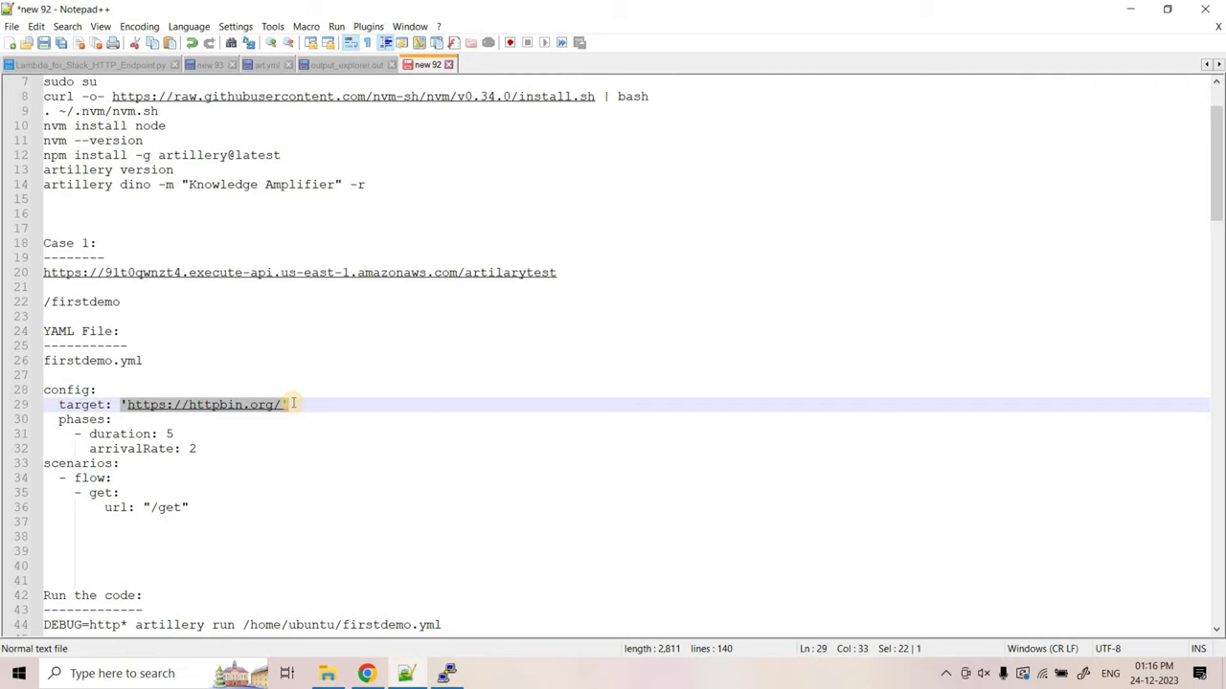
Duplicate the YAML block from config to url: "/get" directly below the original in the notes.
left_click_drag(191, 508, 43, 390)
key("ctrl+c")
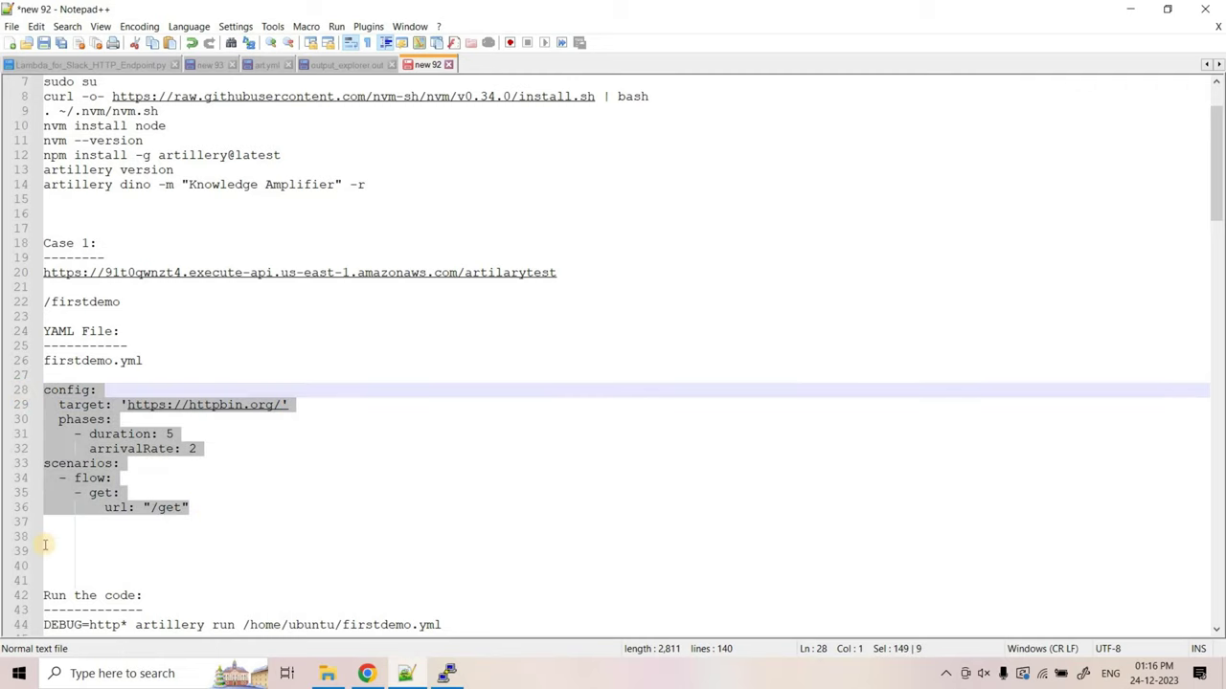
left_click(45, 525)
key("ctrl+v")
Compare the original YAML block with its duplicate, from the config line to the url line.
left_click_drag(243, 492, 17, 364)
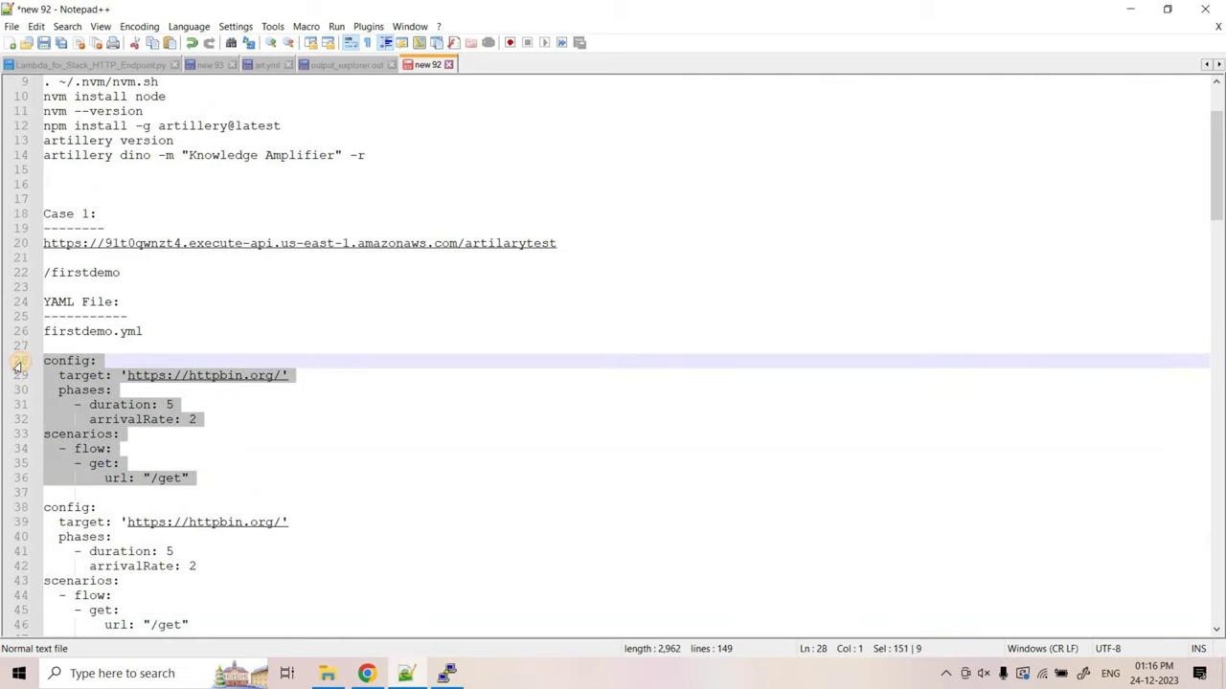
left_click(188, 624)
key("shift+Up")
key("shift+Up")
key("shift+Up")
key("shift+Up")
key("shift+Up")
key("shift+Up")
key("shift+Up")
key("shift+Up")
key("shift+Up")
left_click_drag(553, 244, 8, 243)
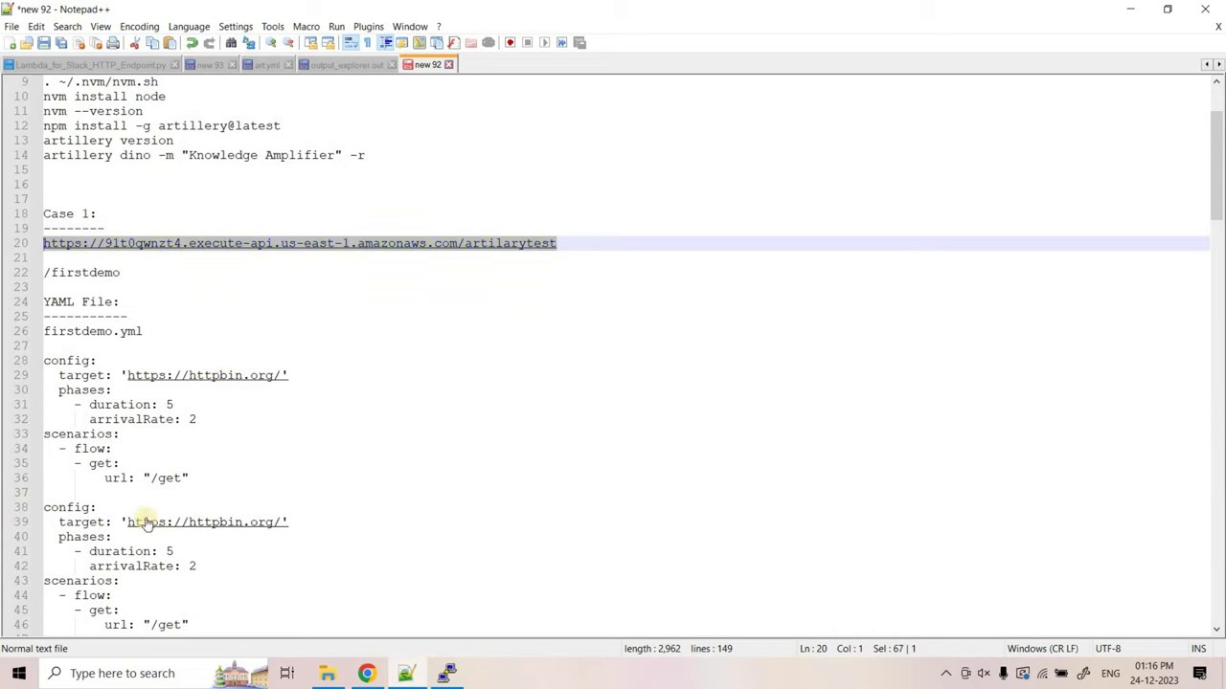
left_click_drag(128, 521, 284, 522)
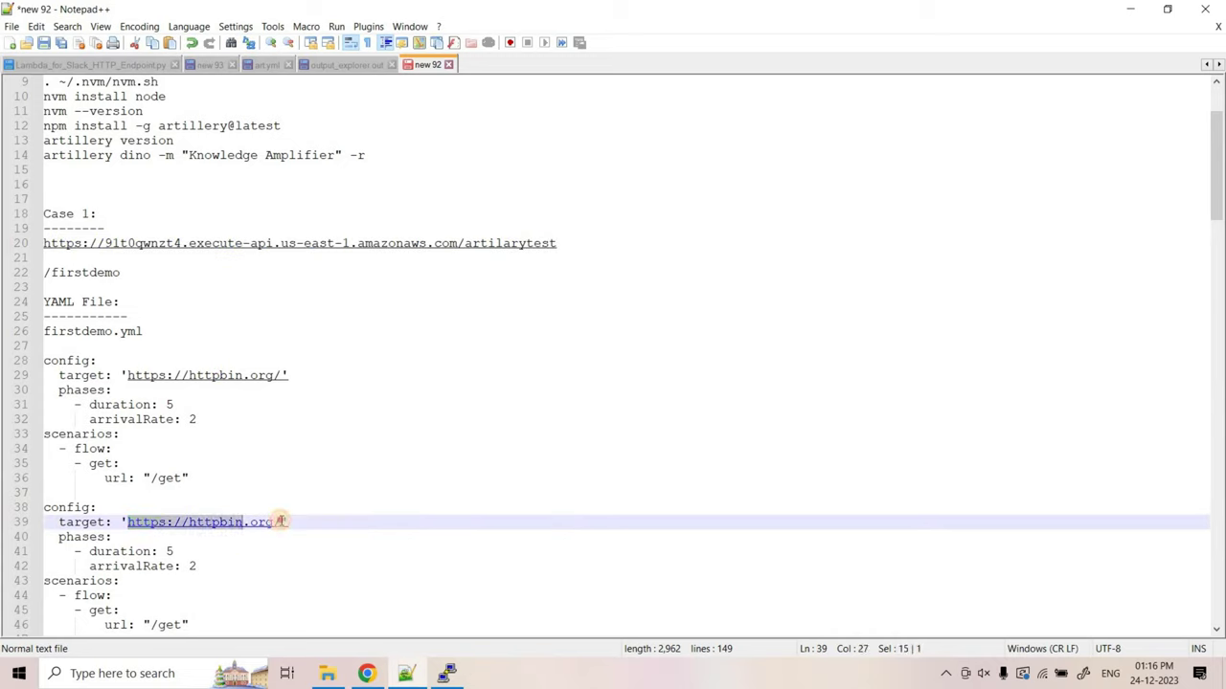
type("https://91t0qwnzt4.execute-api.us-east-1.amazonaws.com/artilarytest")
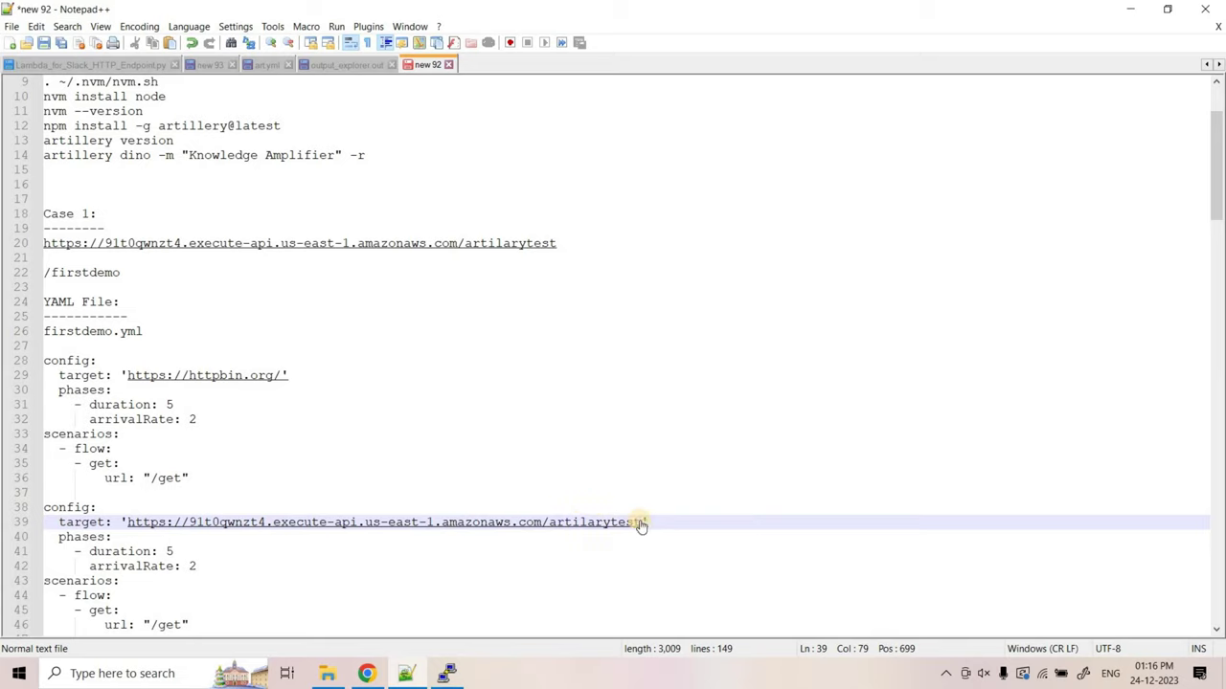
Examine the /firstdemo path and the phases section of the duplicated YAML block, enlarging the notes' text.
left_click(18, 275)
key("shift+Home")
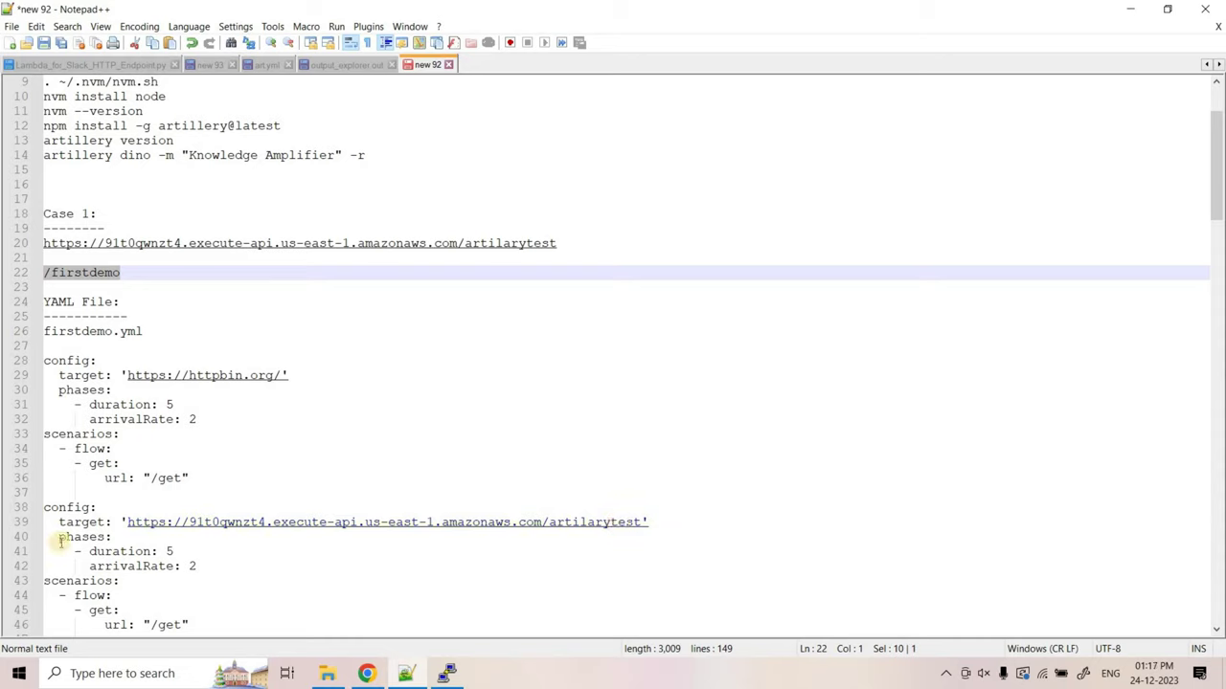
left_click_drag(53, 539, 112, 539)
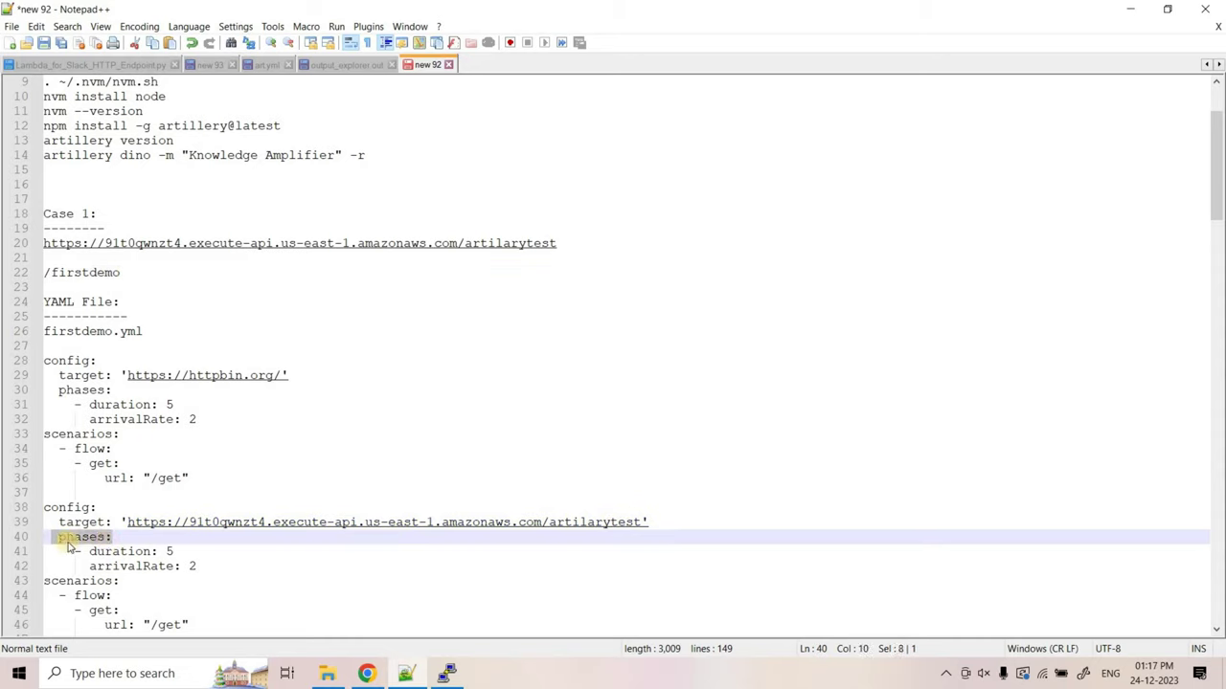
left_click(82, 539)
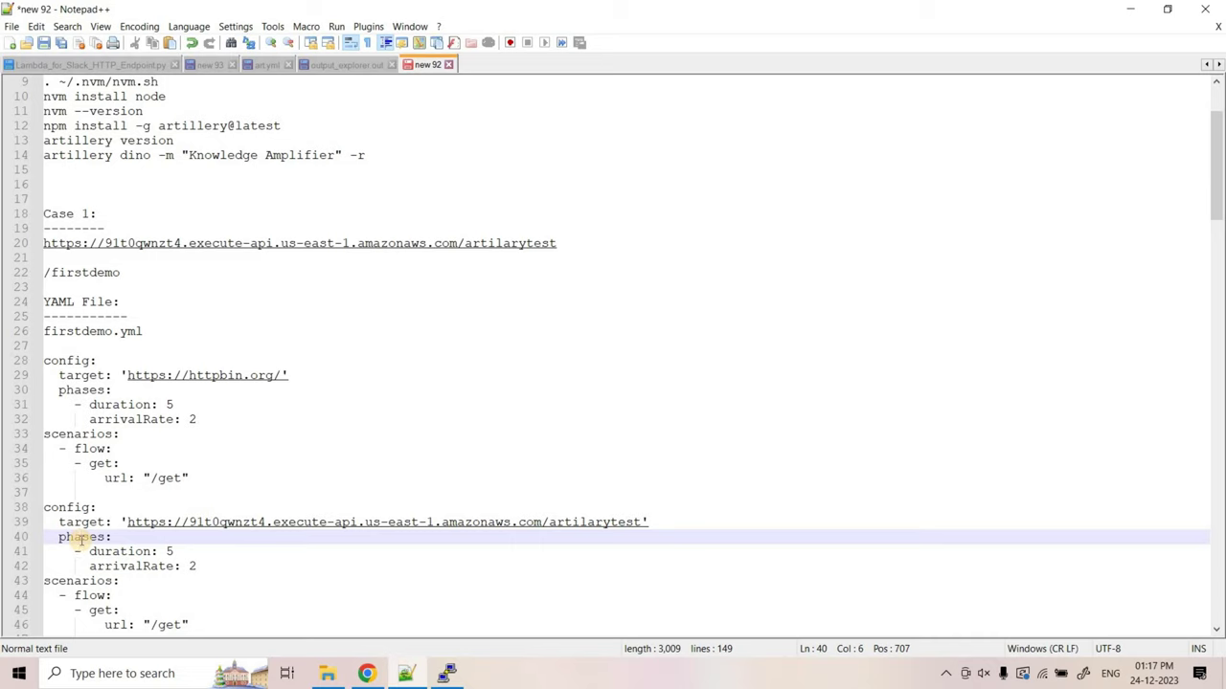
left_click_drag(54, 536, 113, 539)
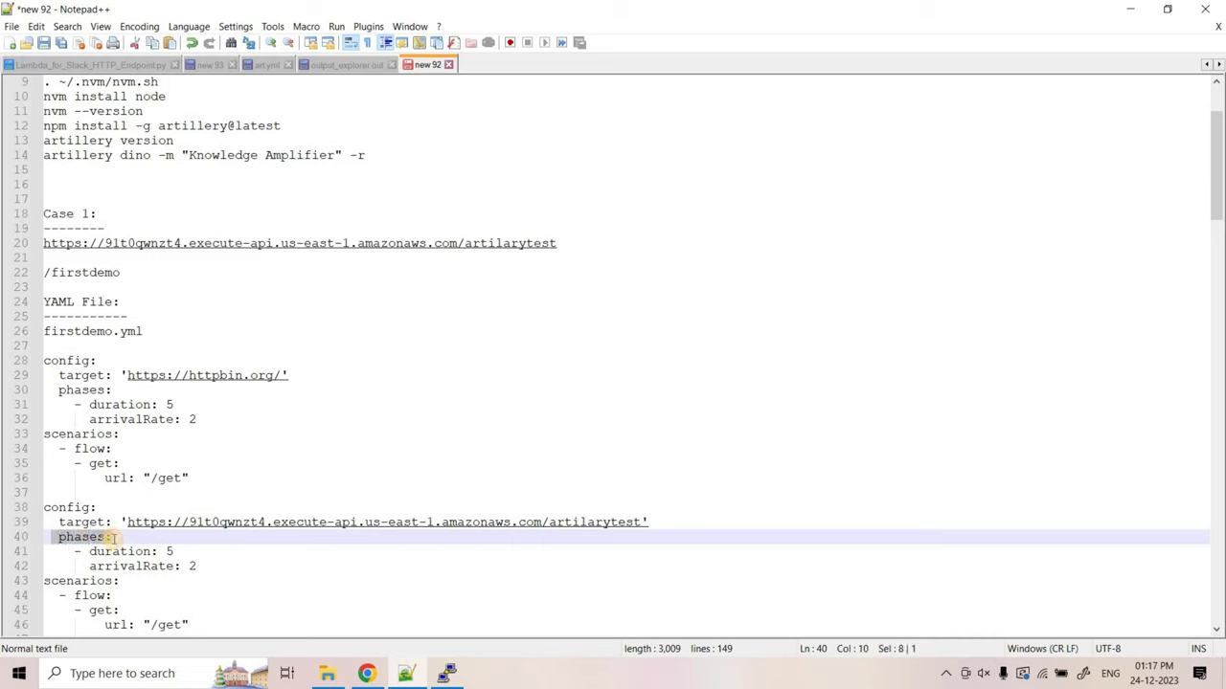
scroll(113, 539, "up", 2, "ctrl")
scroll(113, 539, "down", 12)
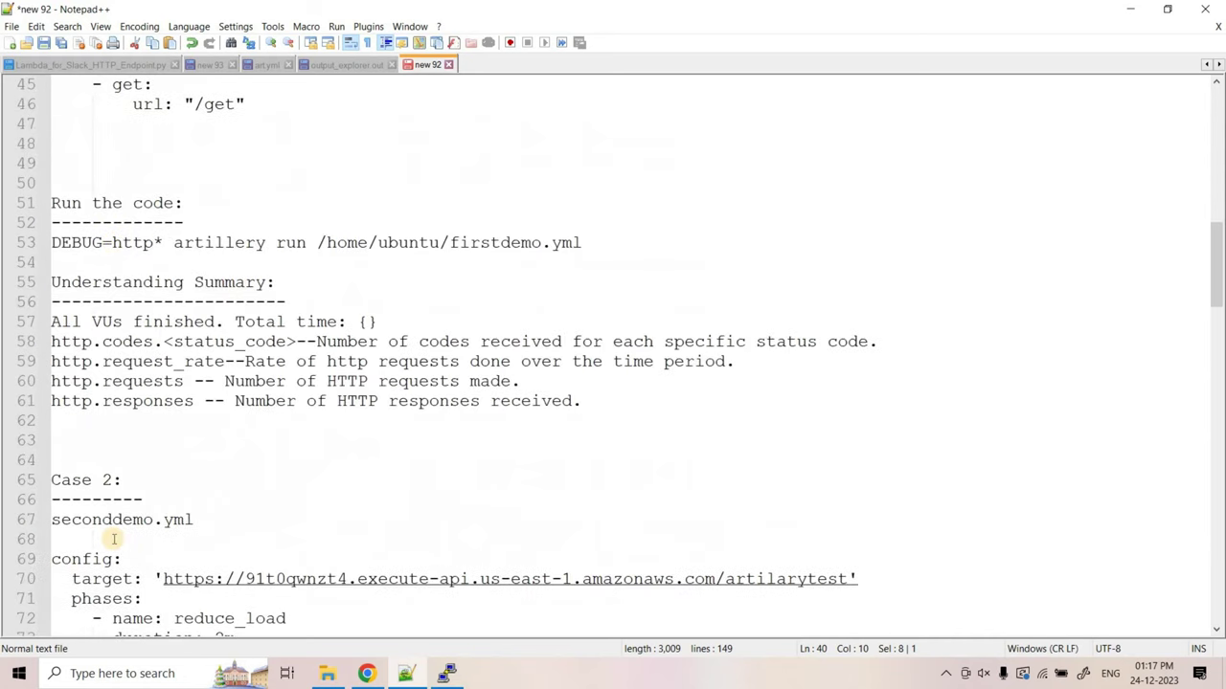
scroll(113, 539, "up", 4)
scroll(113, 539, "up", 2)
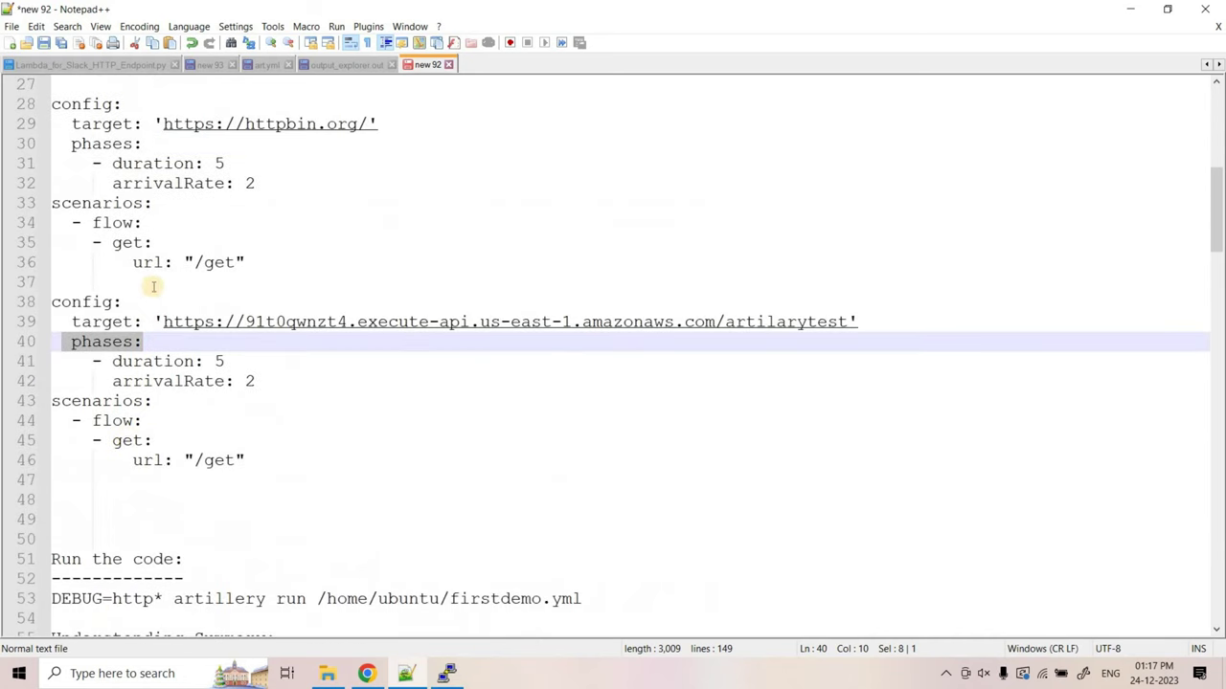
Examine the duration and arrivalRate settings under phases in the duplicated YAML block.
double_click(153, 364)
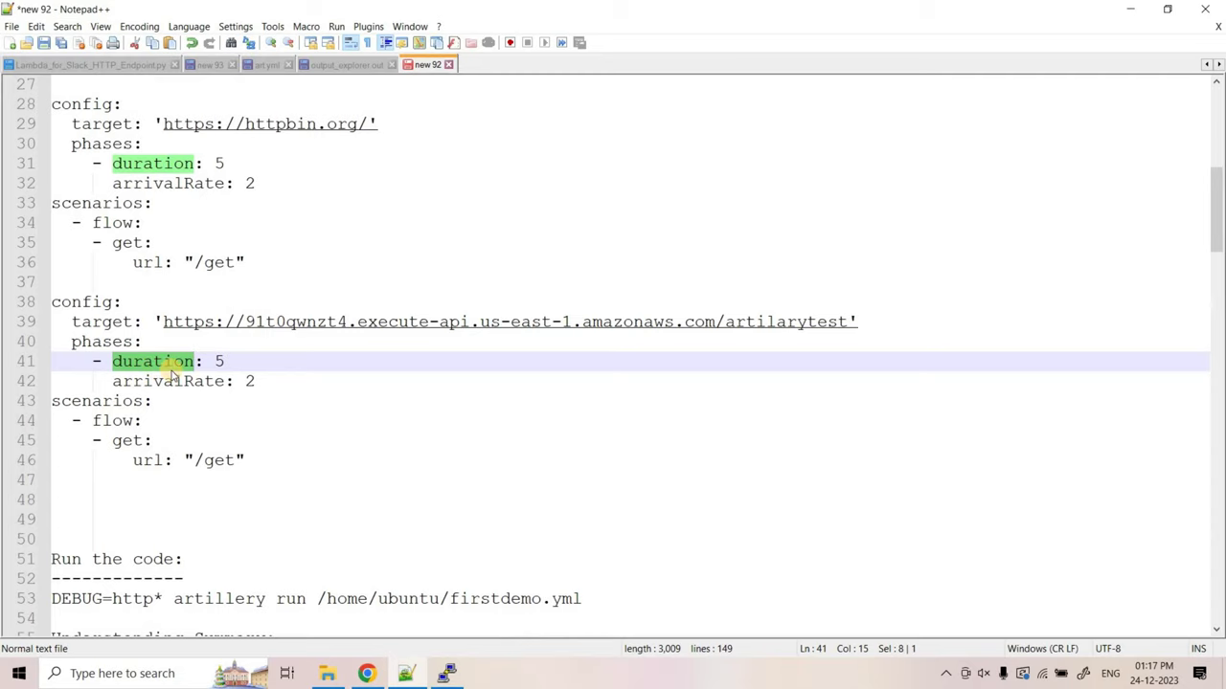
double_click(180, 381)
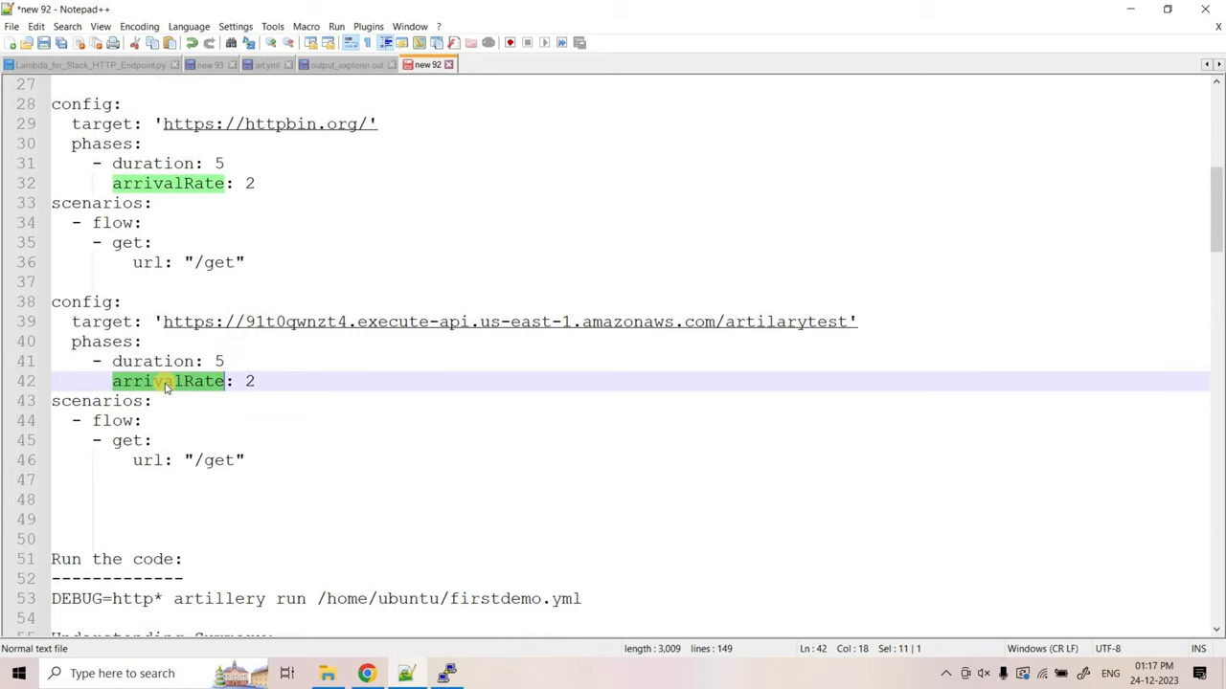
double_click(252, 381)
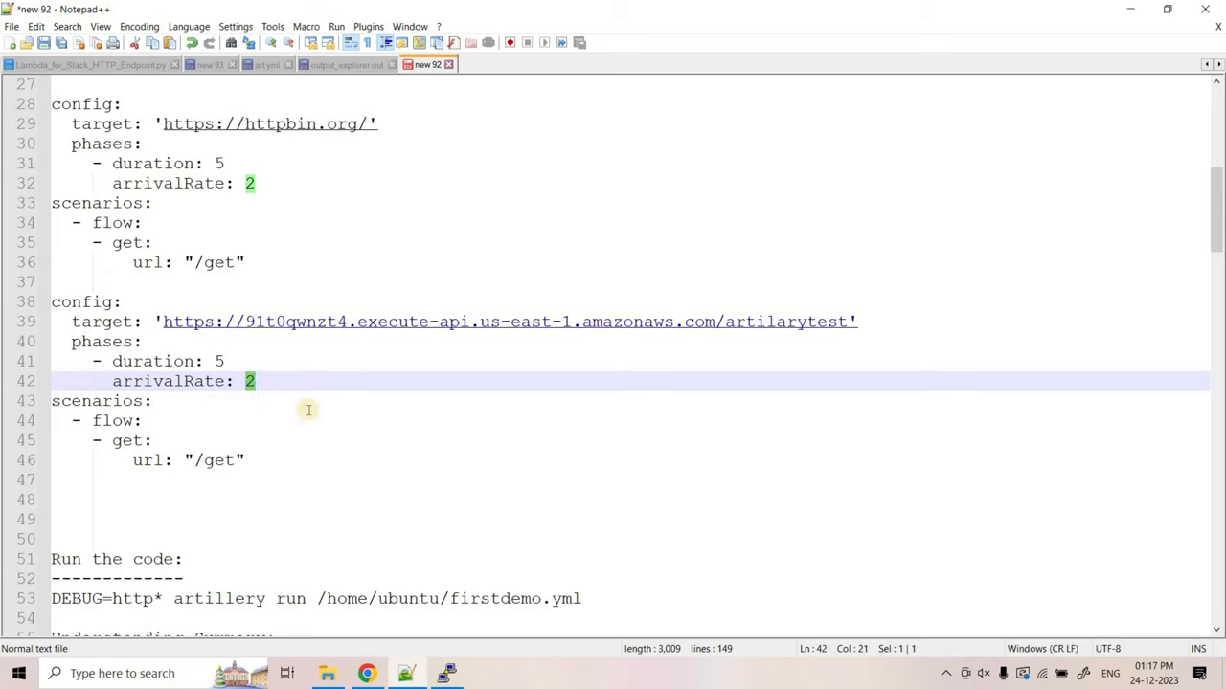
left_click(216, 363)
left_click(255, 381)
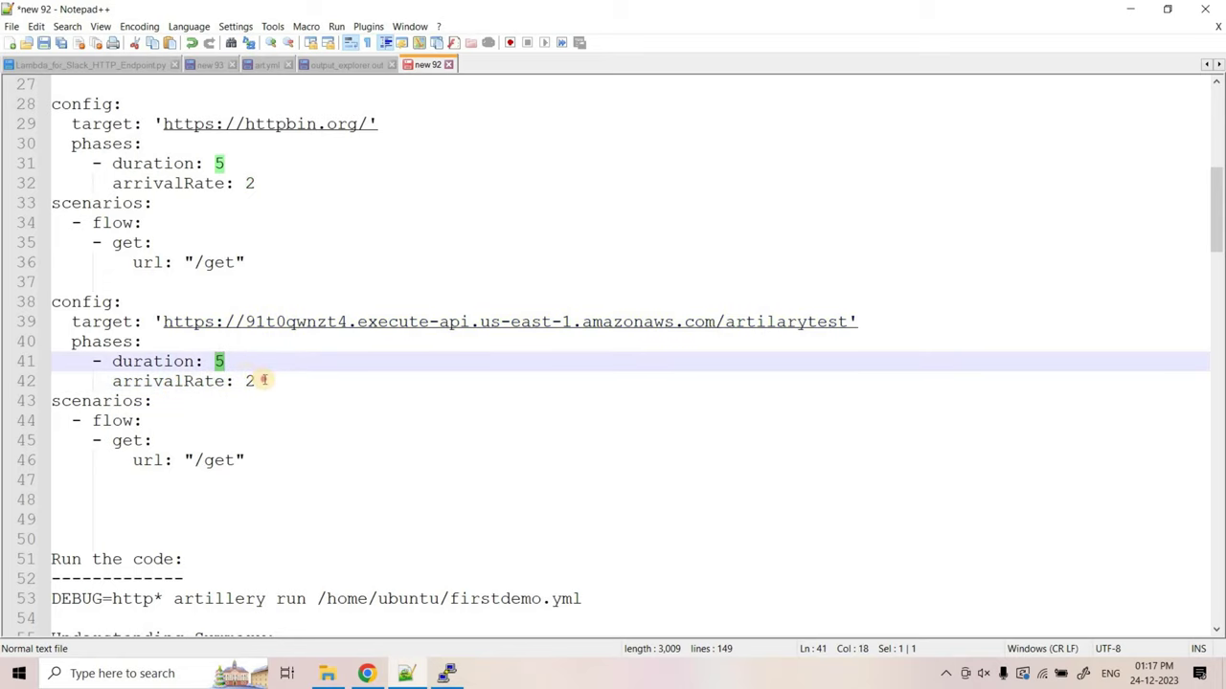
left_click(115, 363, "shift")
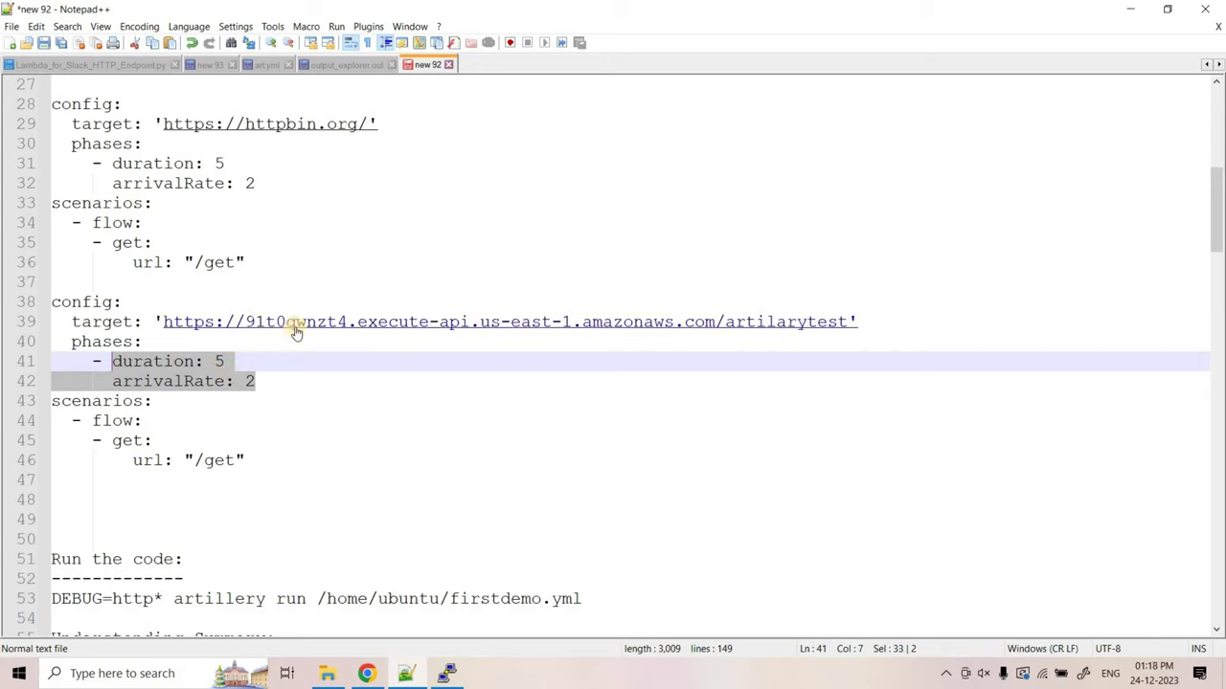
left_click(220, 364)
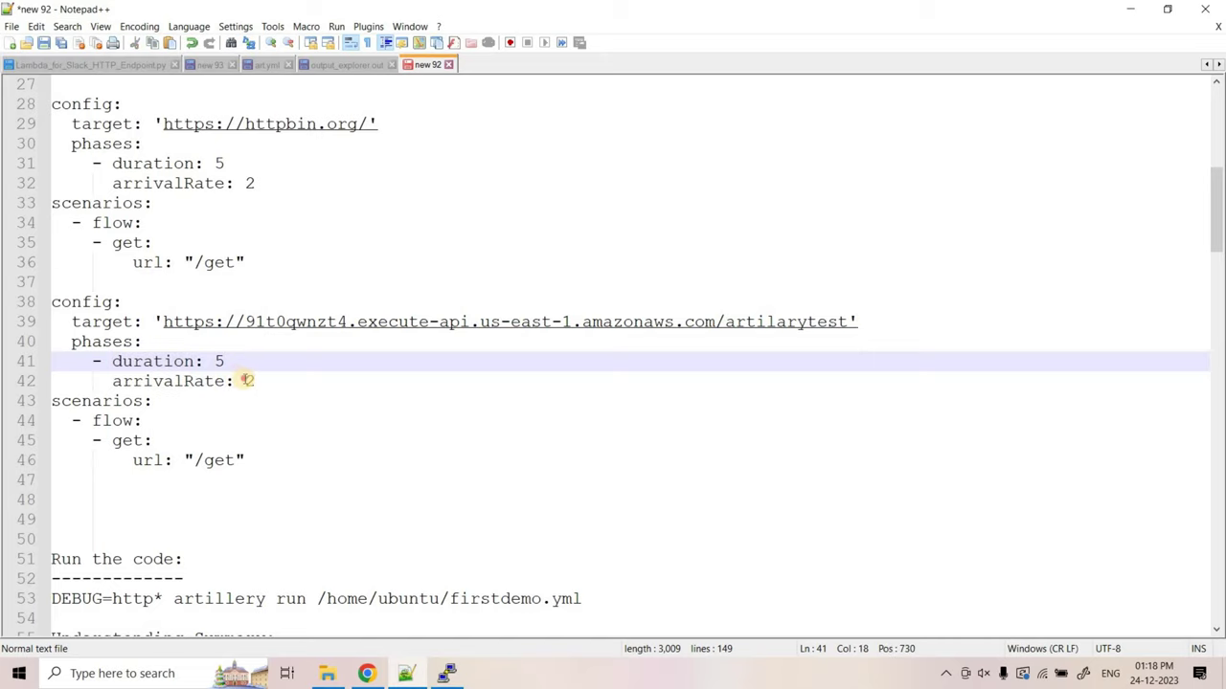
double_click(250, 381)
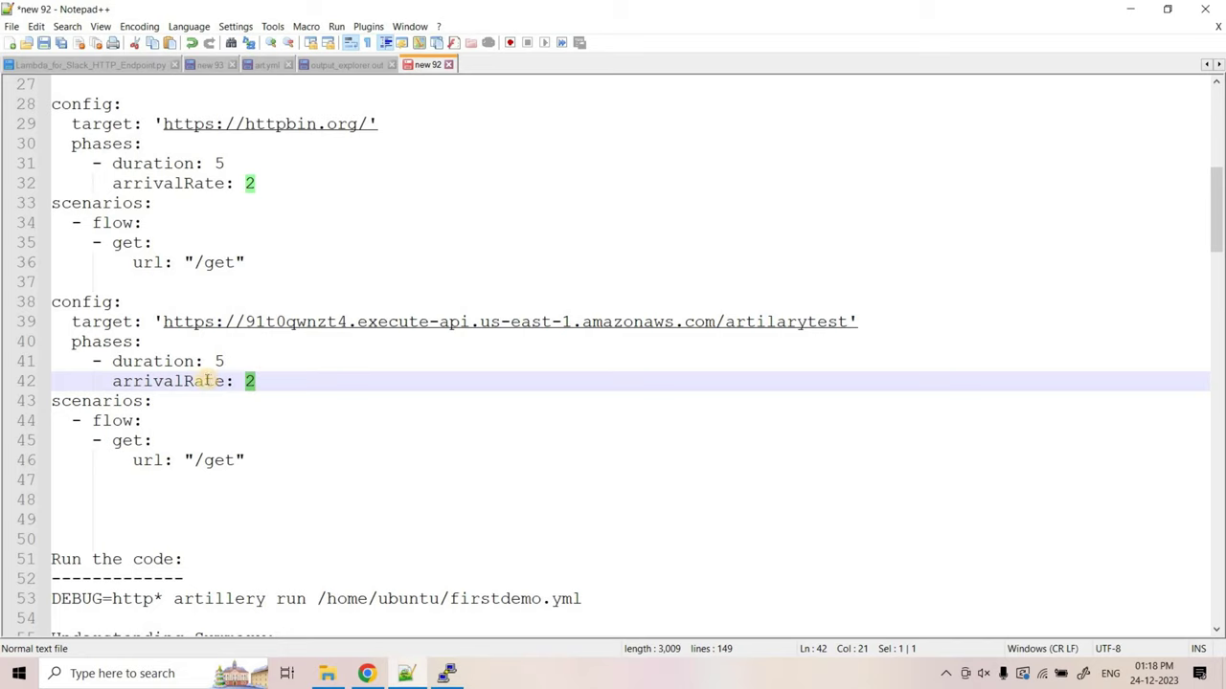
left_click_drag(204, 362, 240, 361)
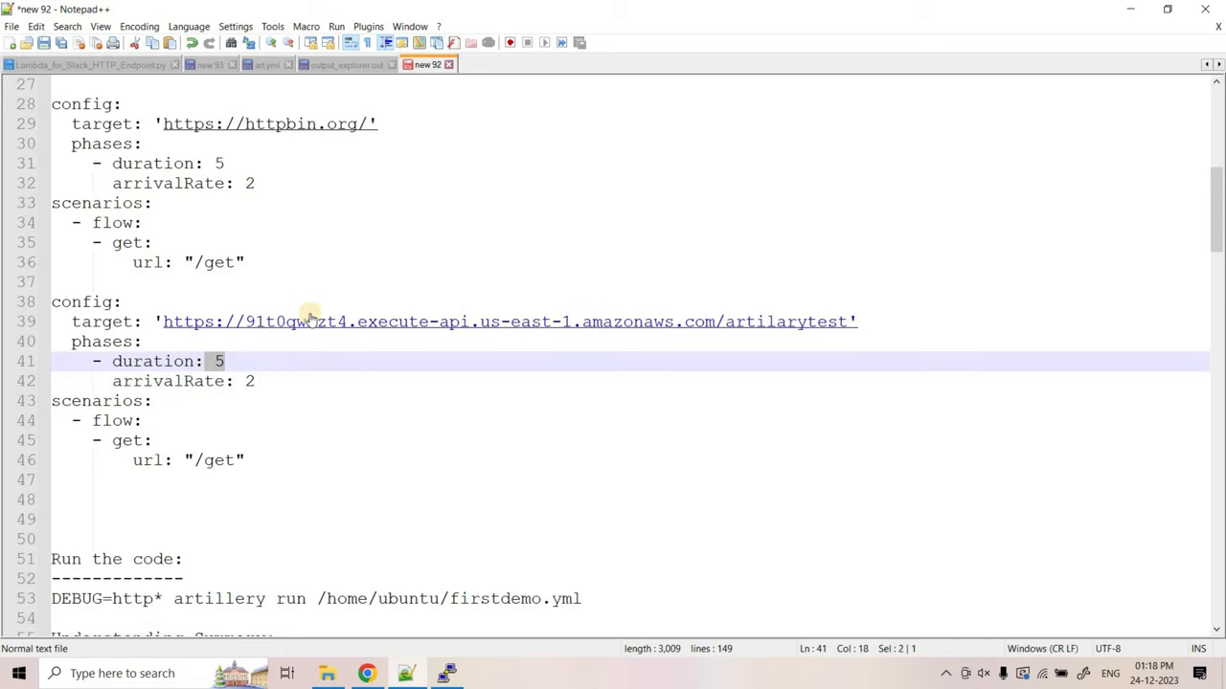
Examine the scenarios section of the duplicated block, relating its get flow and url line to the target URL.
double_click(101, 400)
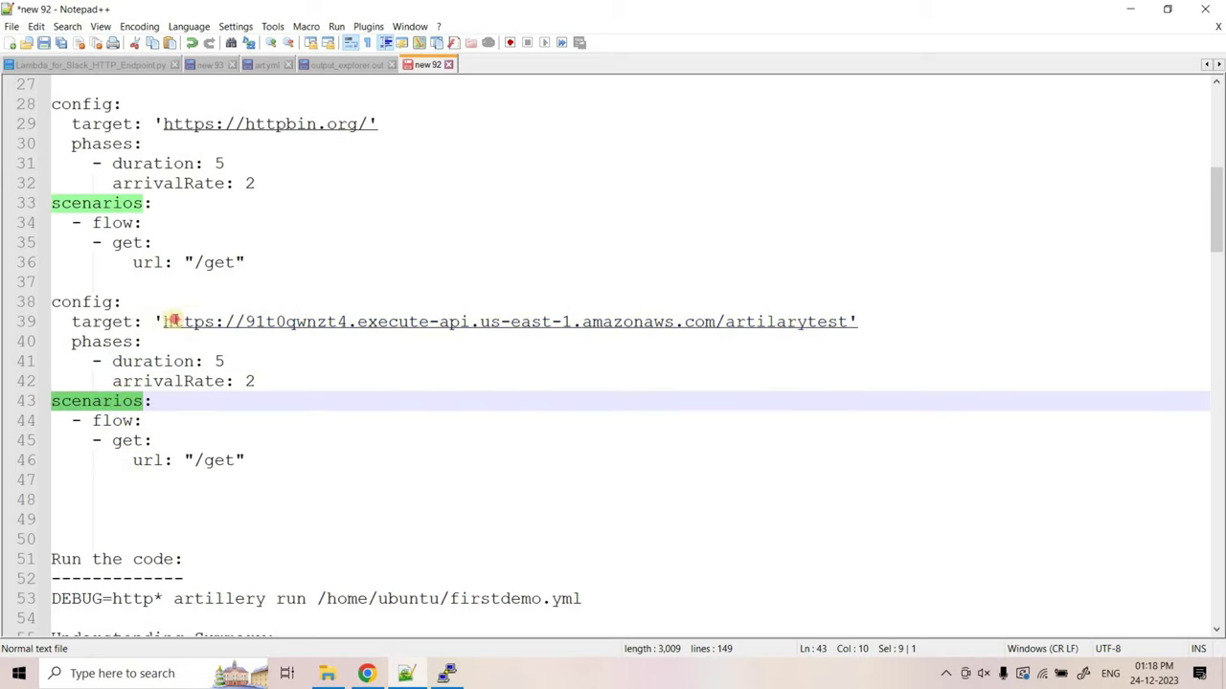
left_click_drag(146, 323, 163, 322)
left_click_drag(629, 316, 931, 314)
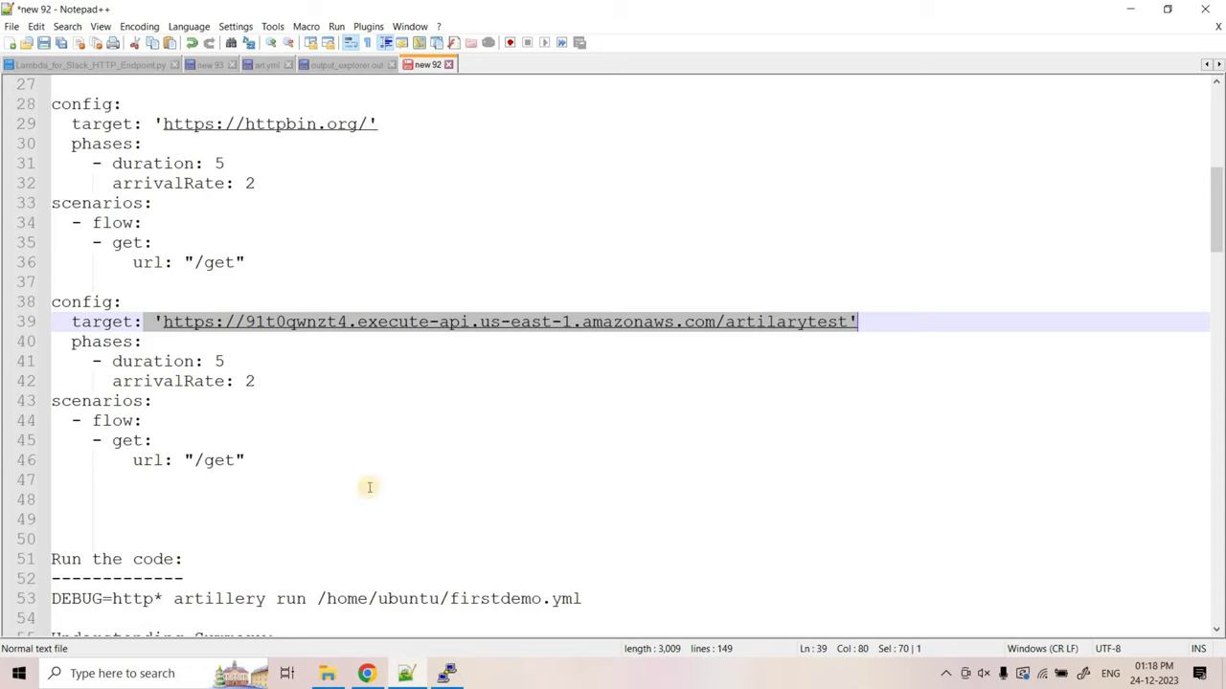
double_click(108, 407)
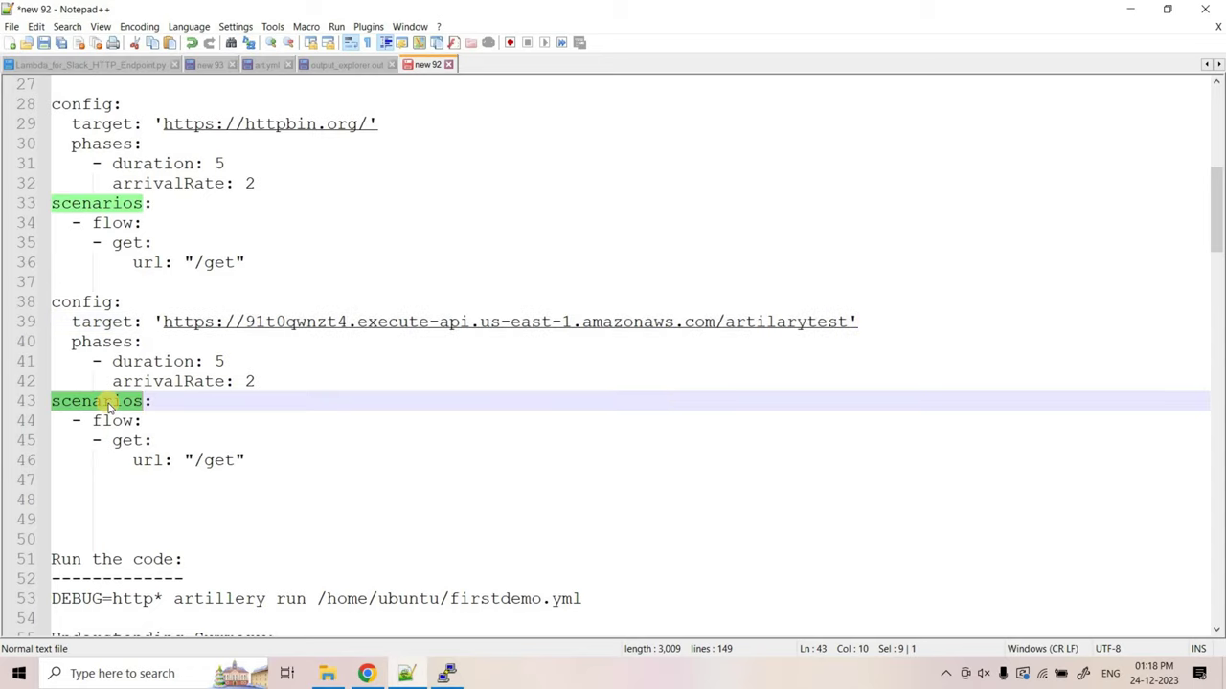
double_click(113, 406)
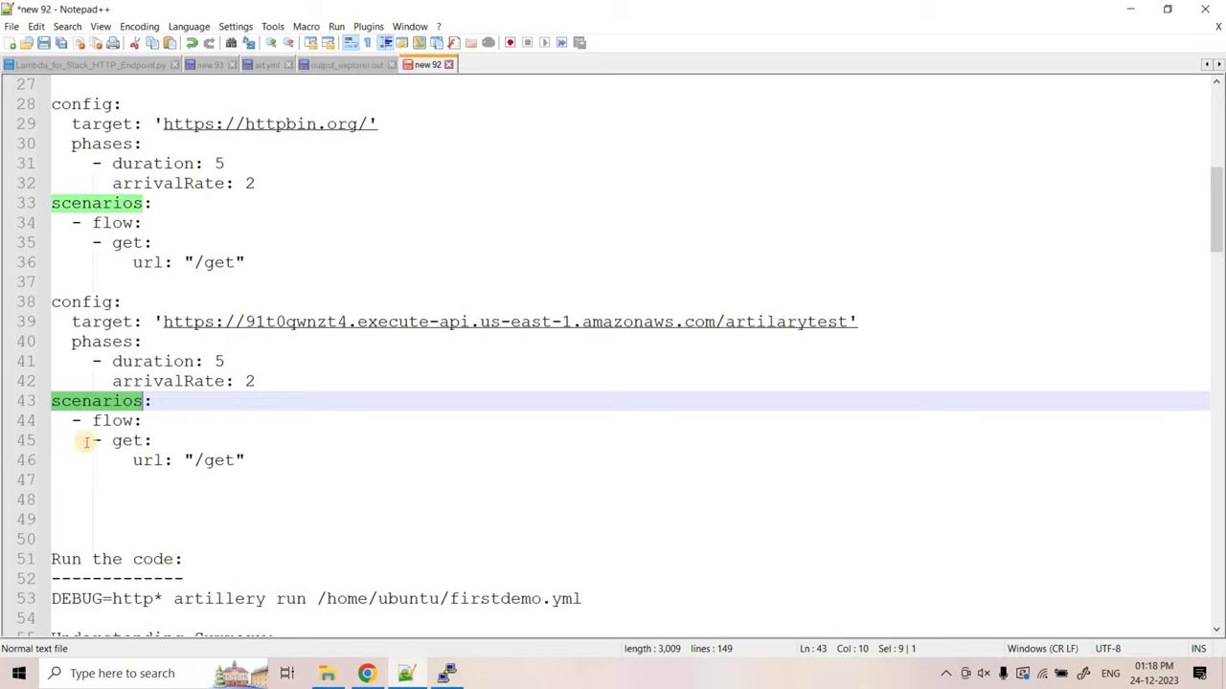
left_click_drag(170, 442, 89, 441)
left_click(119, 464)
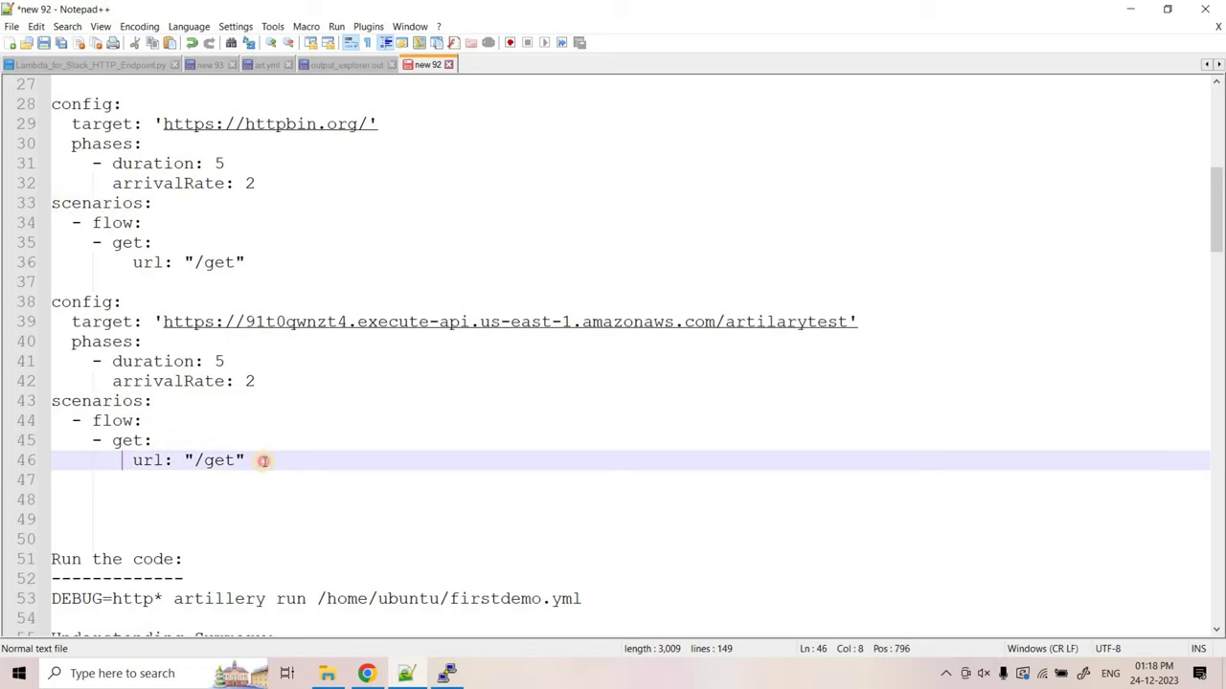
Replace the duplicated block's "/get" url with "/firstdemo", matching the path noted under Case 1.
double_click(219, 461)
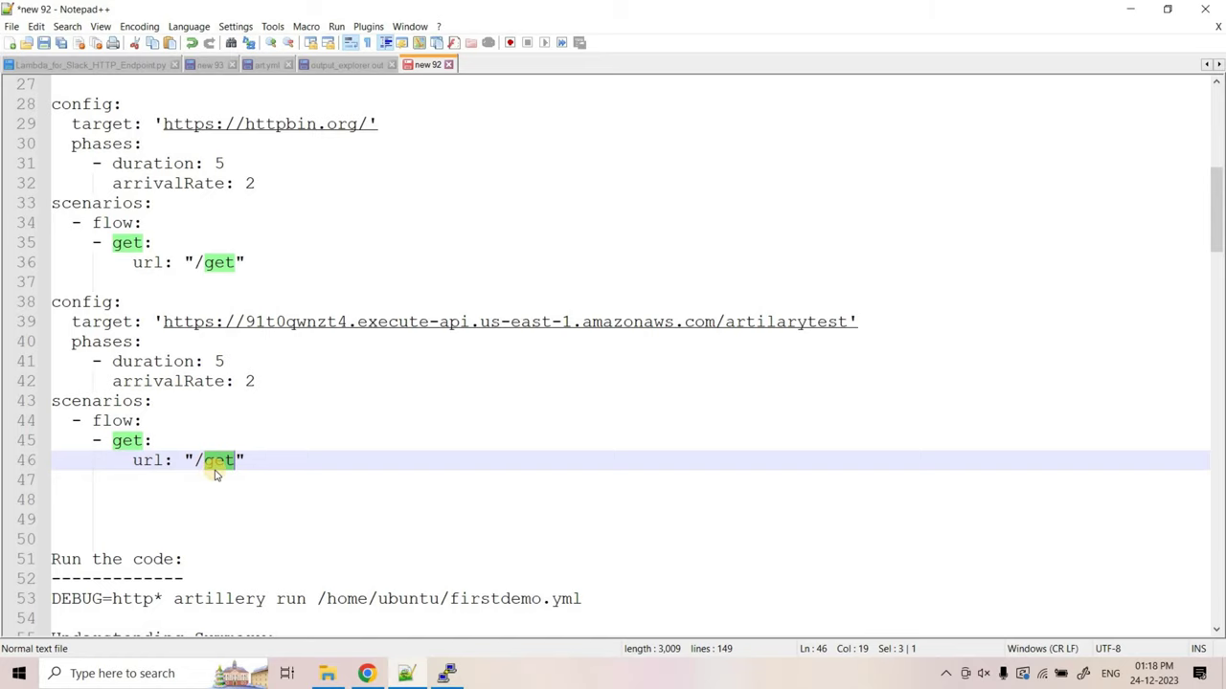
scroll(156, 164, "up", 2)
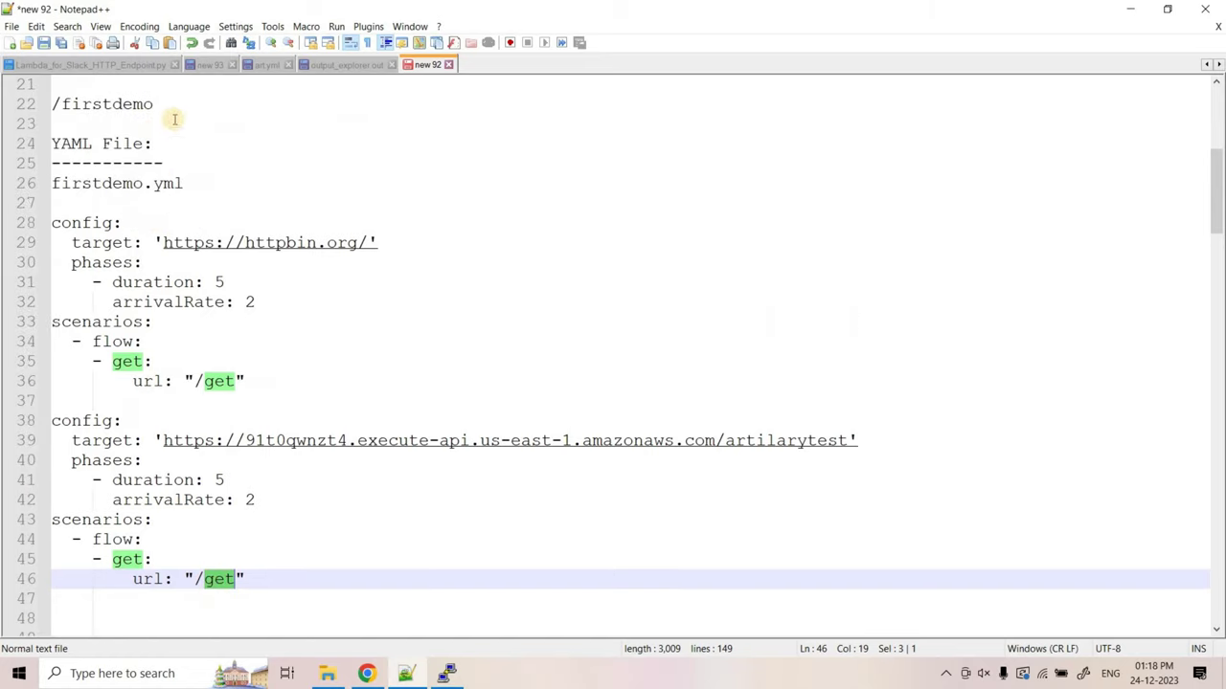
left_click_drag(154, 103, 69, 104)
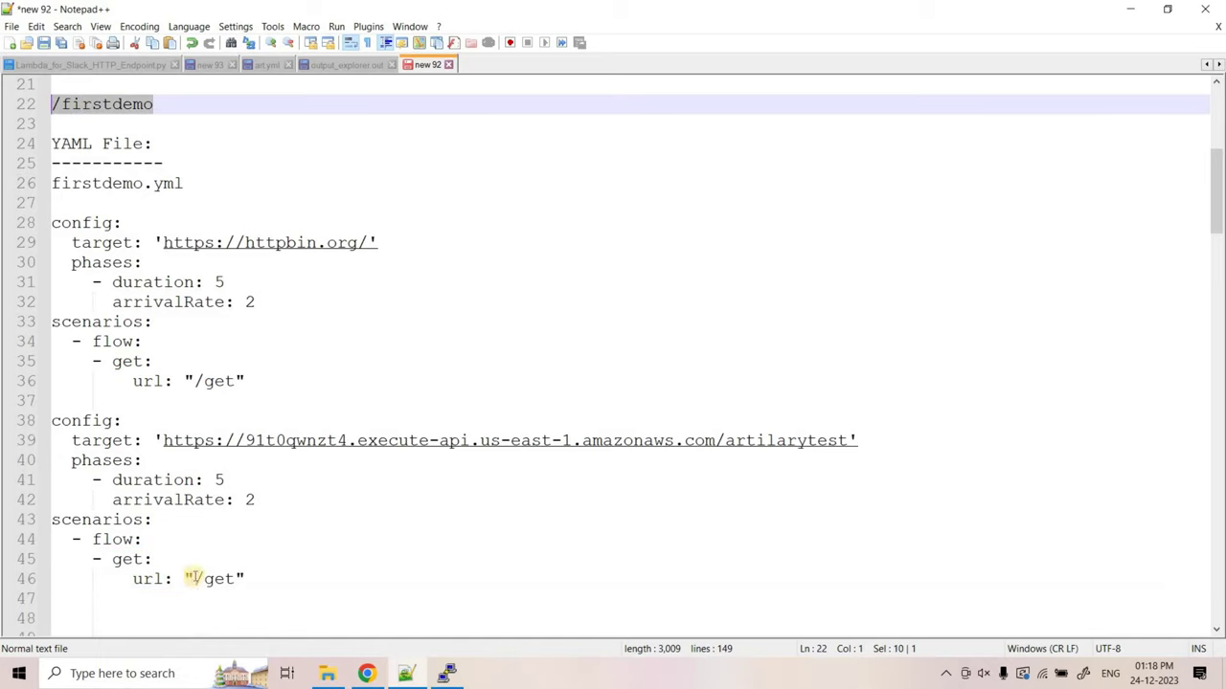
left_click_drag(195, 579, 233, 580)
type("/firstdemo")
Review the edited YAML block's target, url, get method, duration and arrivalRate entries.
left_click_drag(75, 438, 39, 410, "shift")
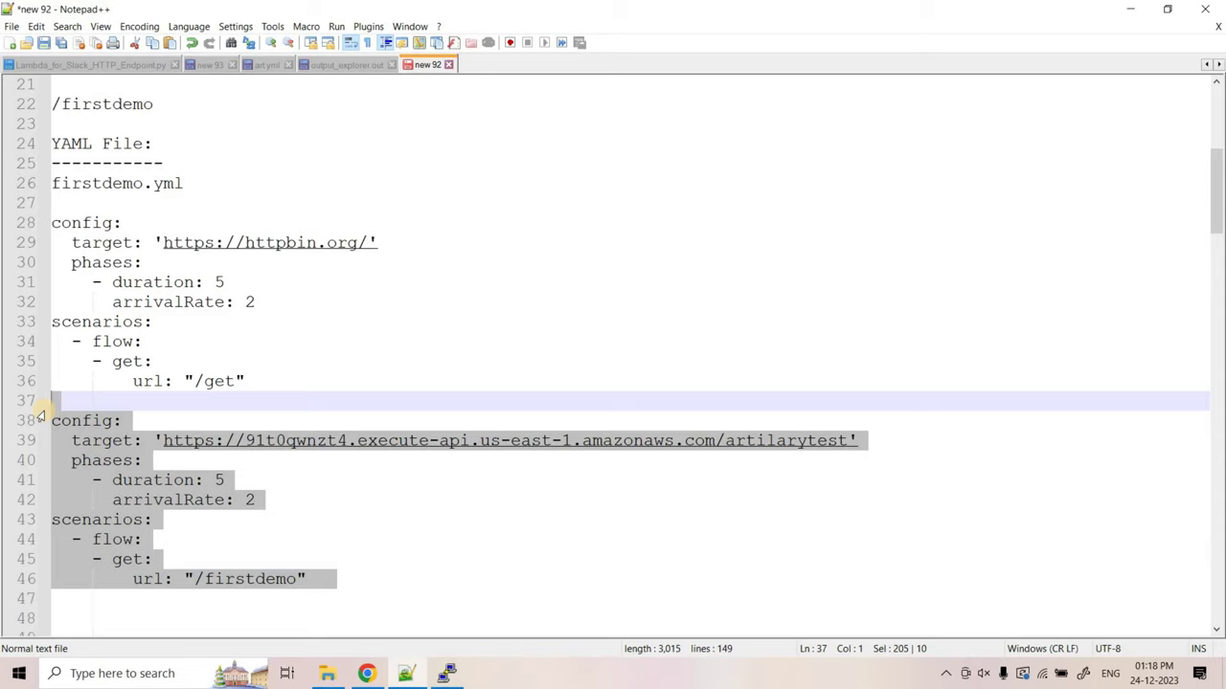
left_click_drag(325, 440, 158, 441)
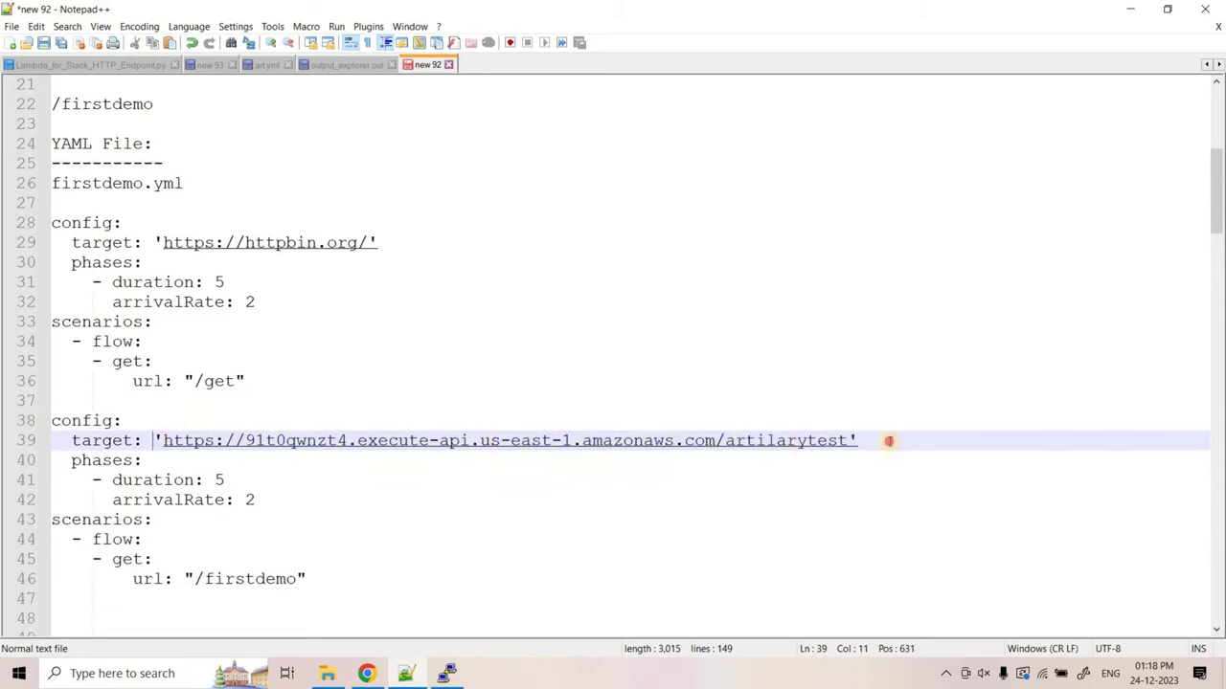
left_click_drag(184, 579, 205, 579)
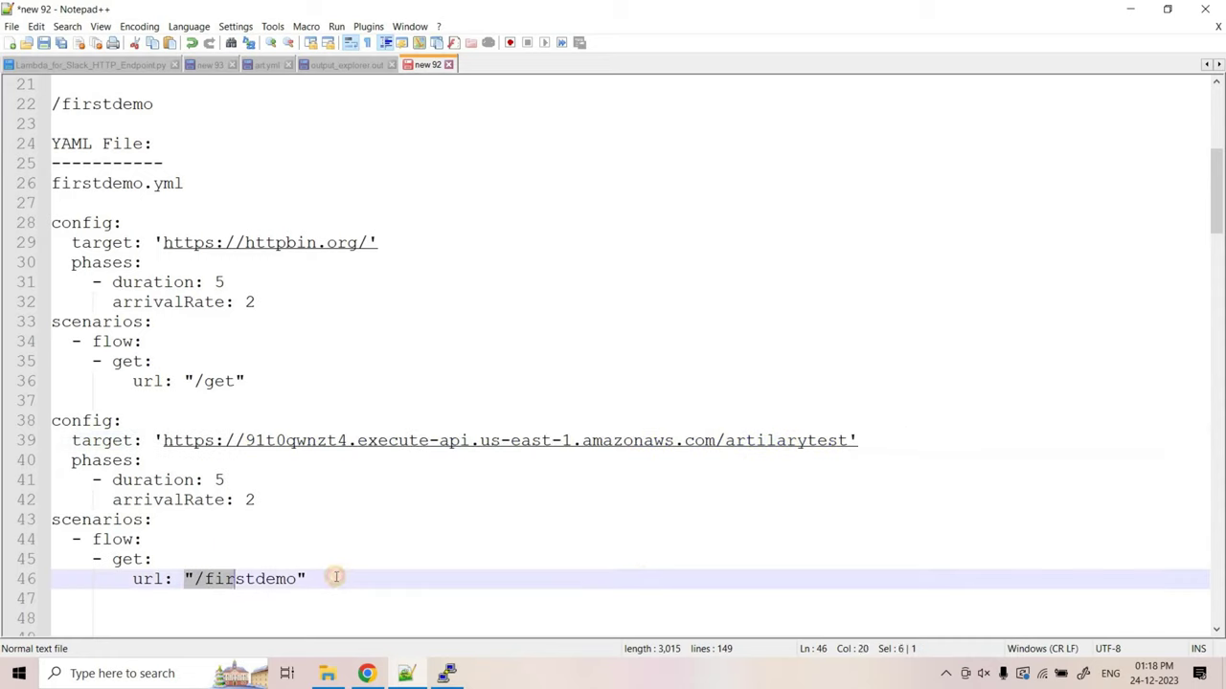
left_click_drag(111, 559, 154, 560)
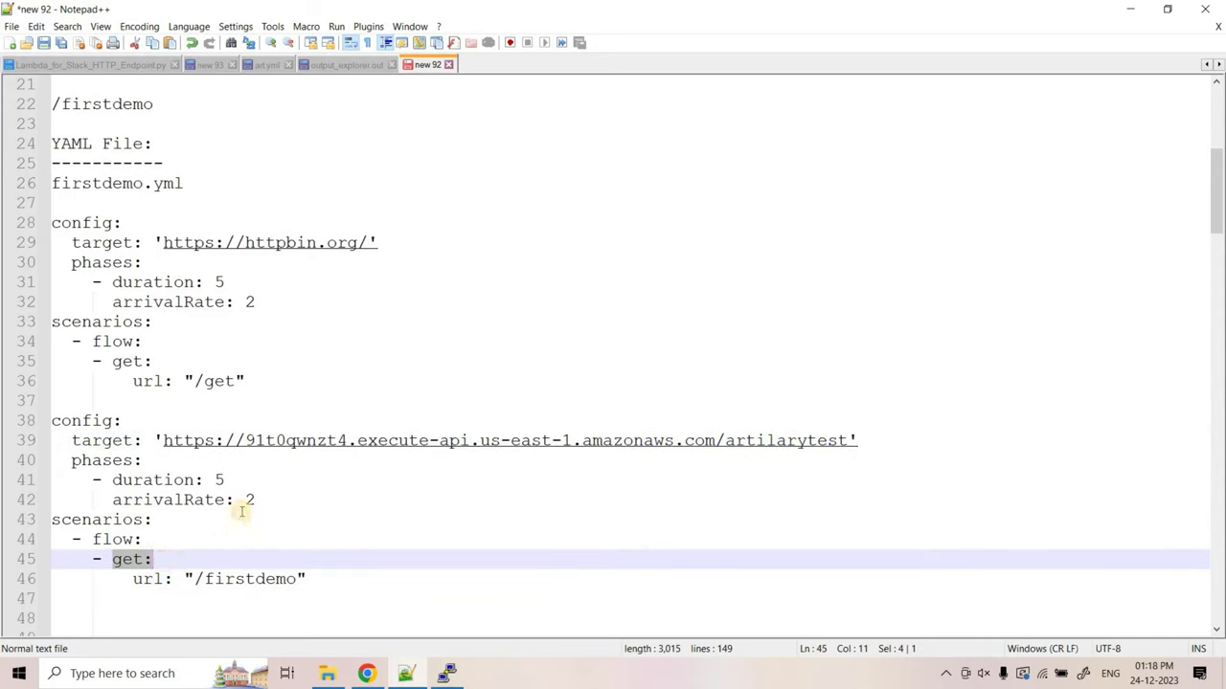
left_click_drag(244, 500, 251, 476)
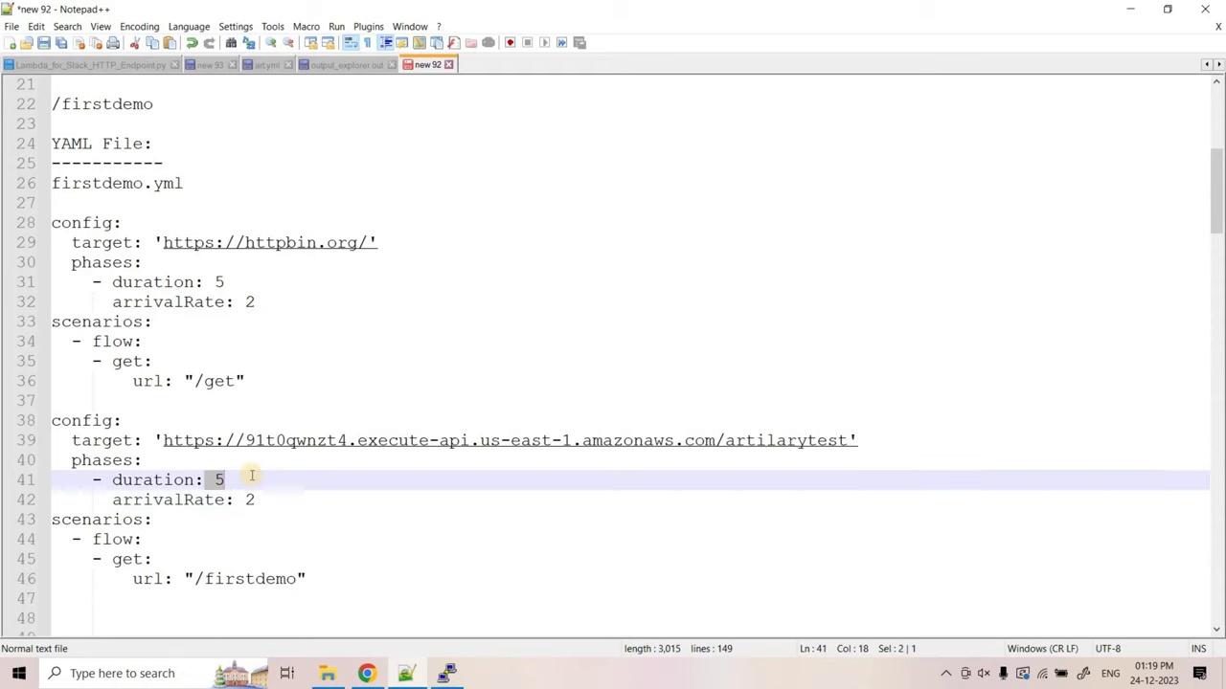
Copy the file name firstdemo.yml from the notes and open it as a new file with vi in the PuTTY terminal.
left_click_drag(183, 185, 29, 189)
key("ctrl+c")
left_click(448, 675)
type("vi")
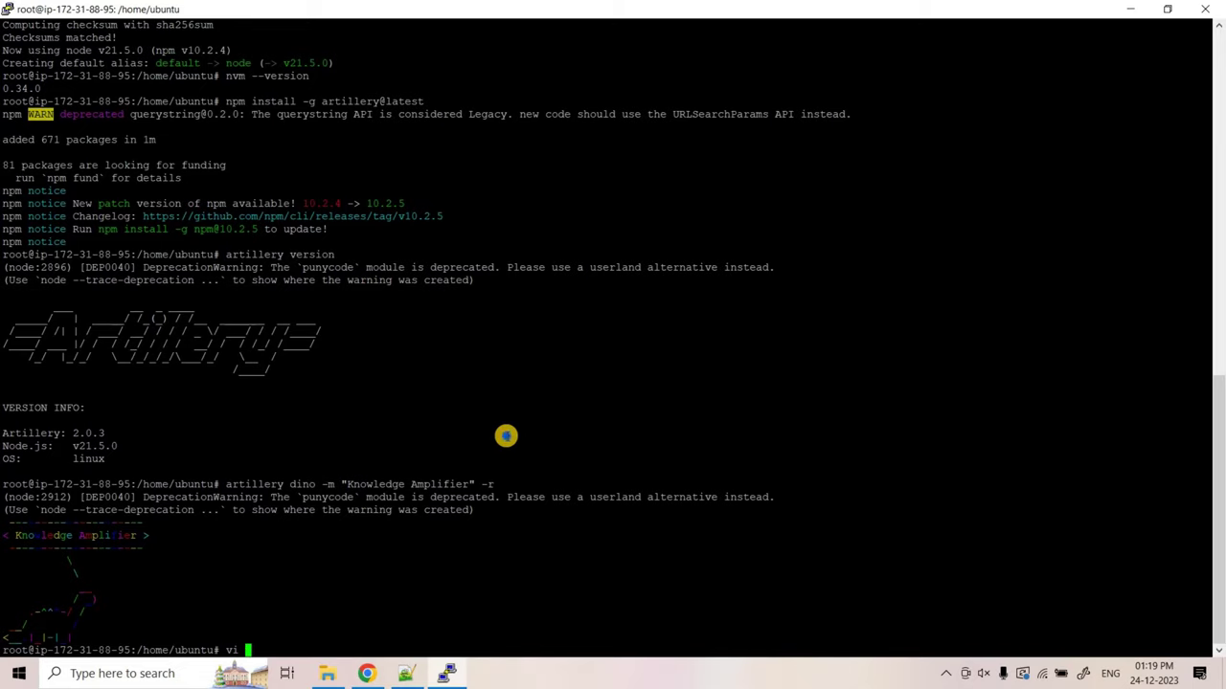
right_click(505, 436)
key("Return")
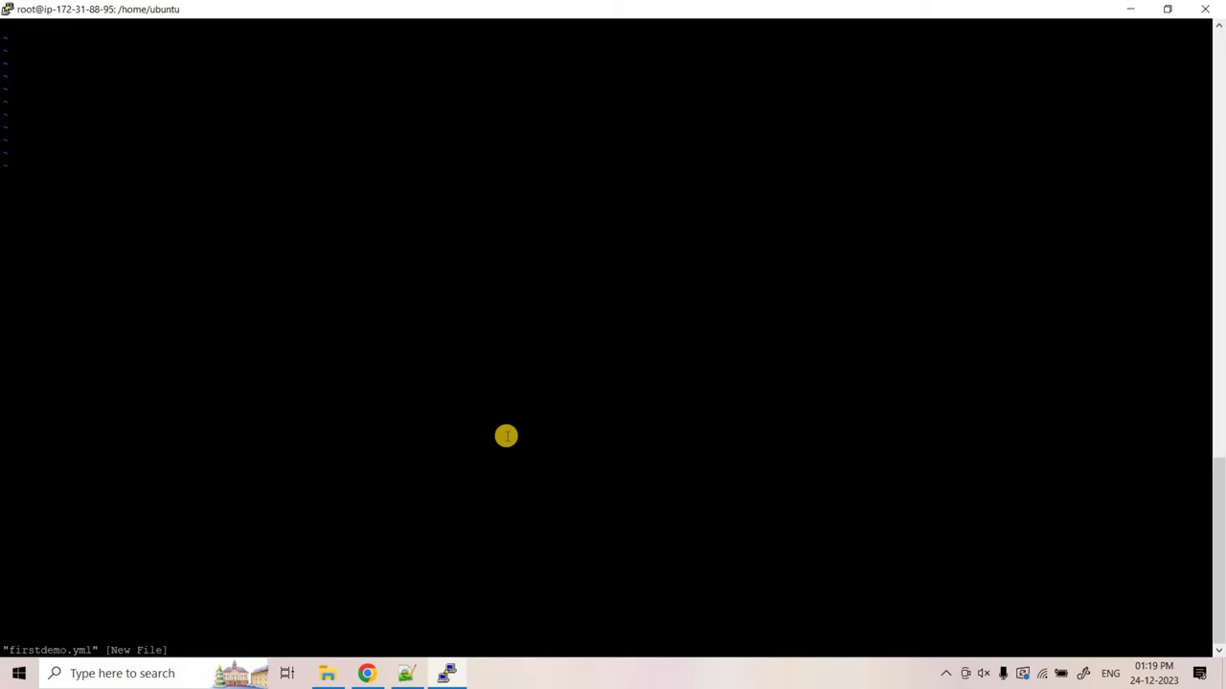
Insert the edited YAML block from the notes, config through url: "/firstdemo", into firstdemo.yml, then save with :wq!
key("i")
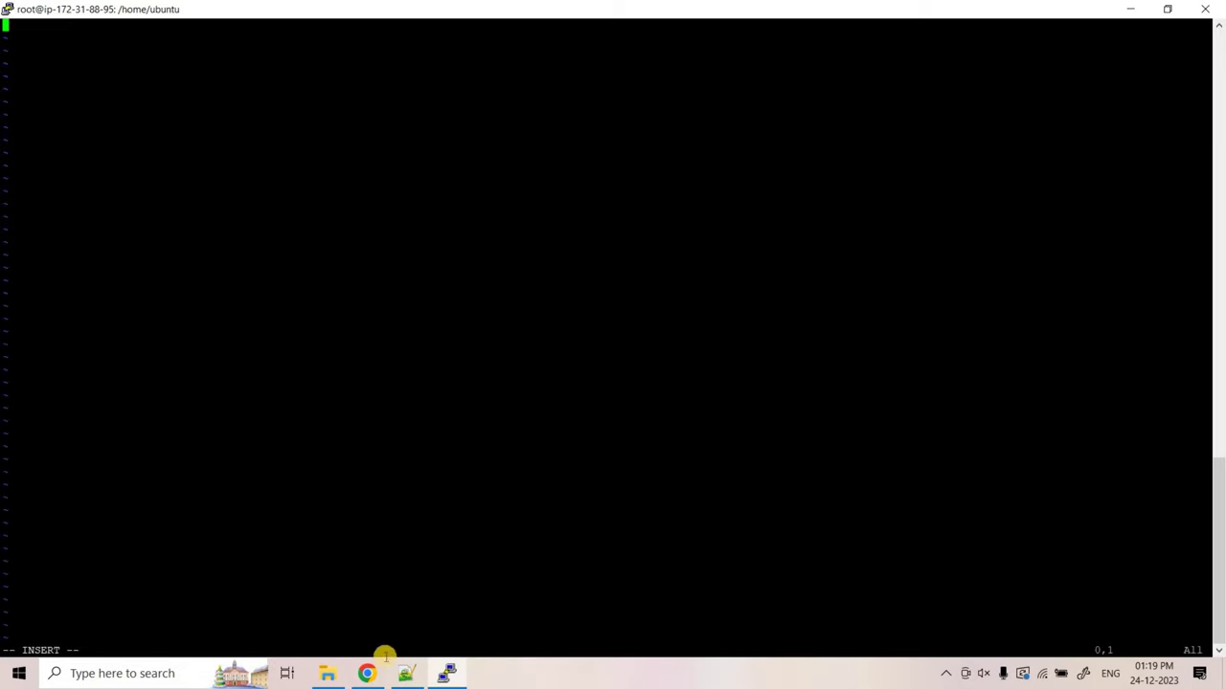
key("alt+Tab")
left_click_drag(337, 579, 20, 421)
key("ctrl+c")
key("alt+Tab")
right_click(437, 437)
key("Escape")
type(":wq!")
key("Return")
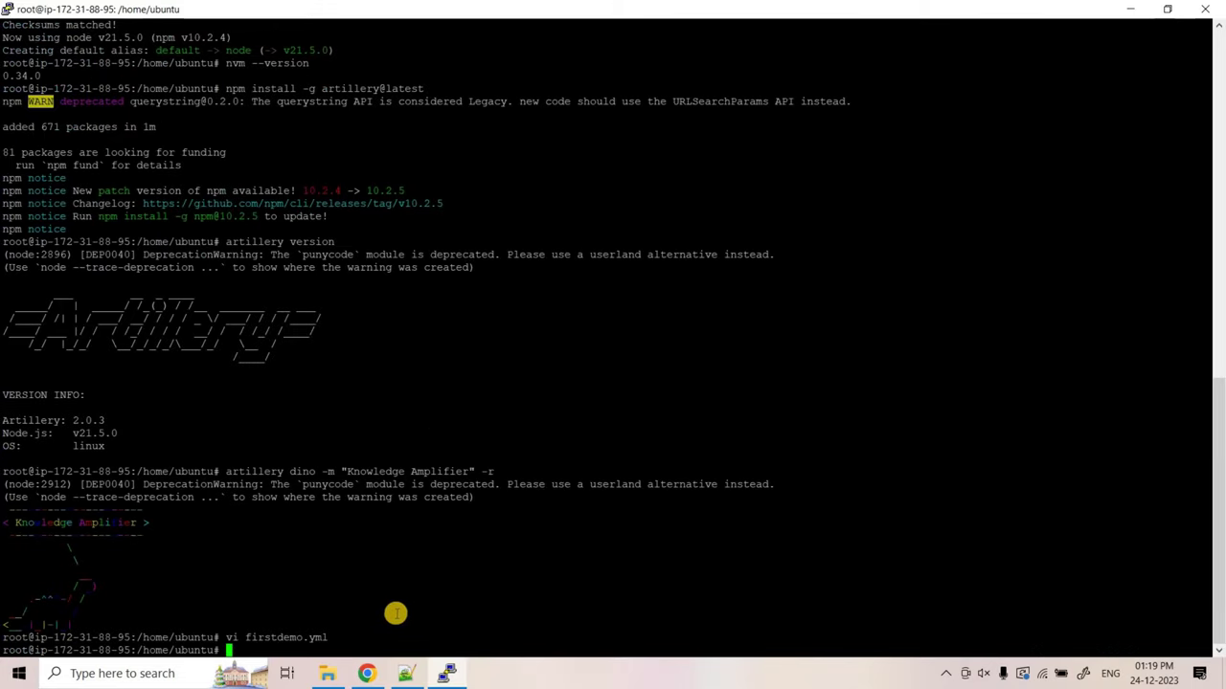
Review the notes' run command DEBUG=http* artillery run /home/ubuntu/firstdemo.yml, covering its debug prefix, artillery run part and script path.
key("alt+Tab")
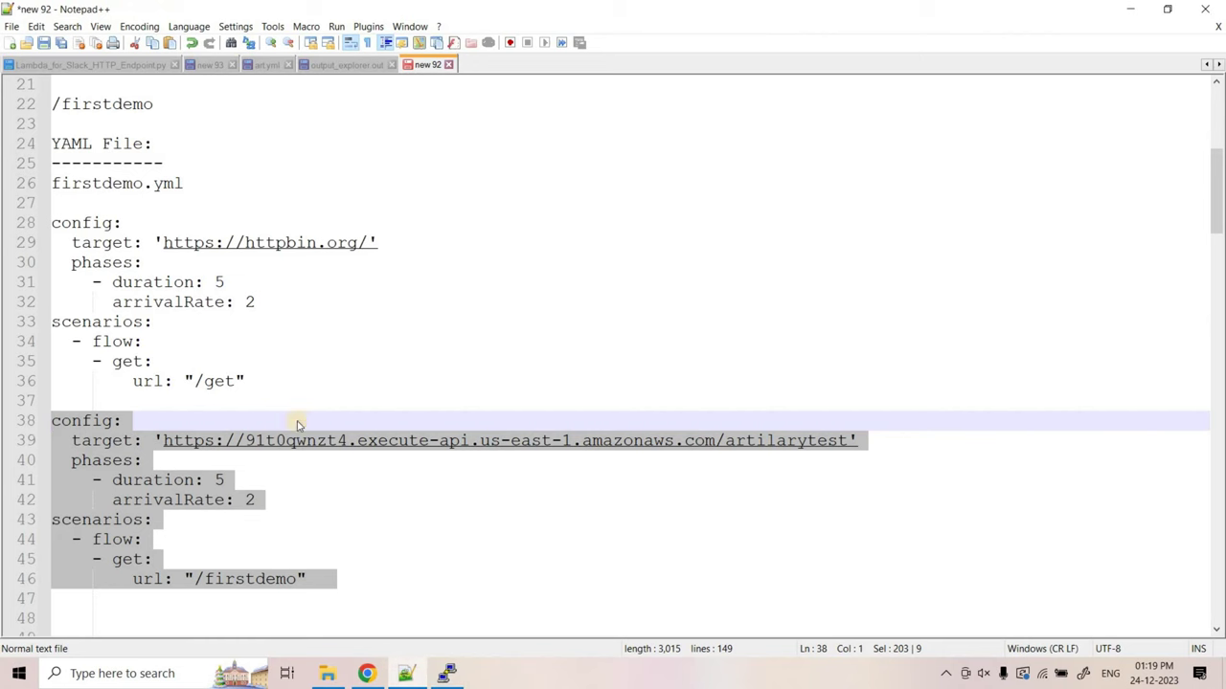
scroll(336, 459, "down", 2)
left_click_drag(588, 598, 42, 598)
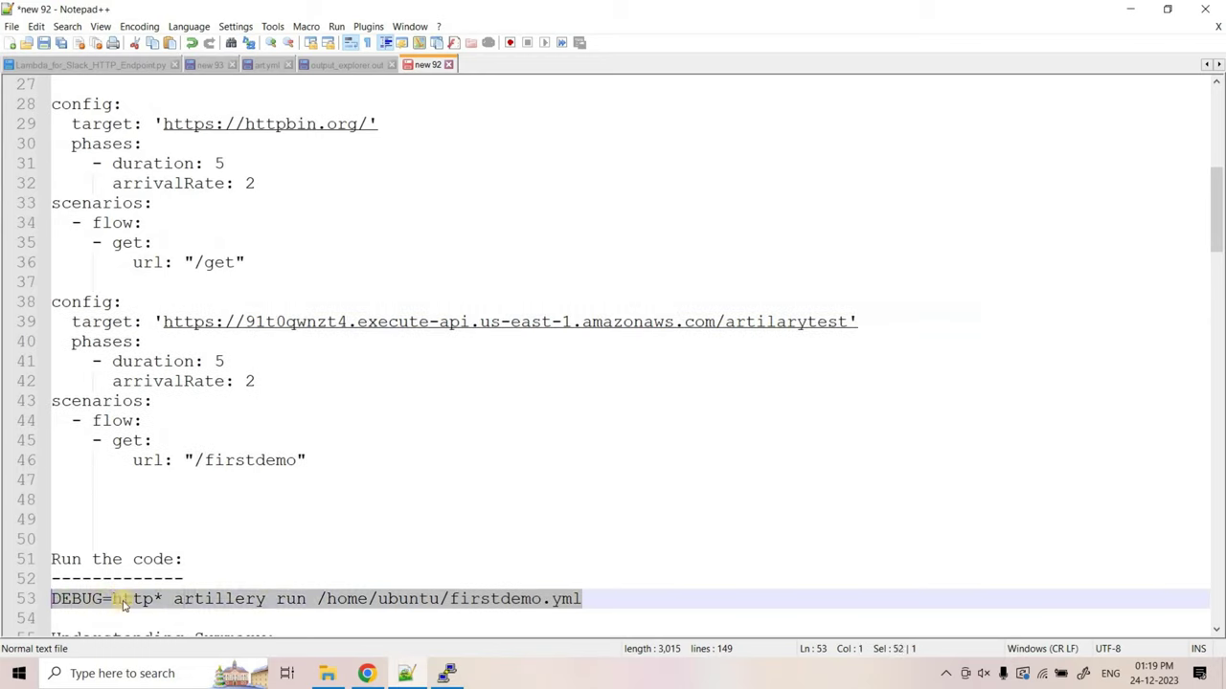
left_click_drag(162, 598, 33, 597)
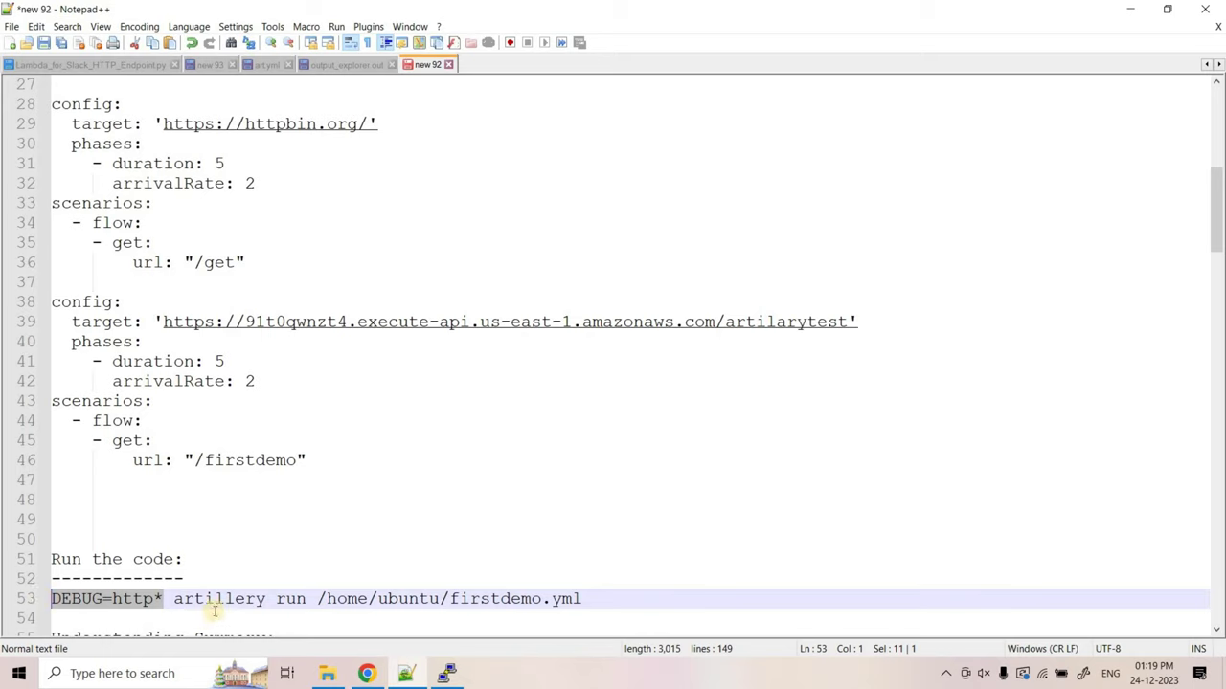
double_click(254, 598)
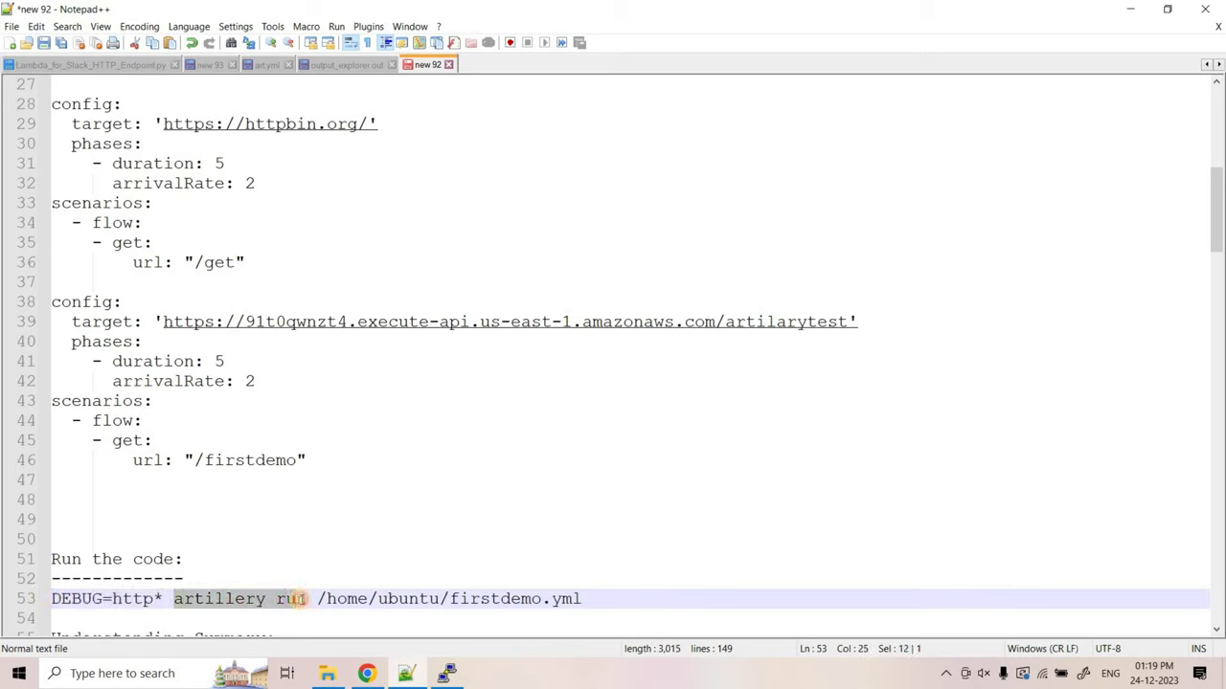
left_click_drag(317, 598, 398, 598)
left_click_drag(613, 596, 611, 597)
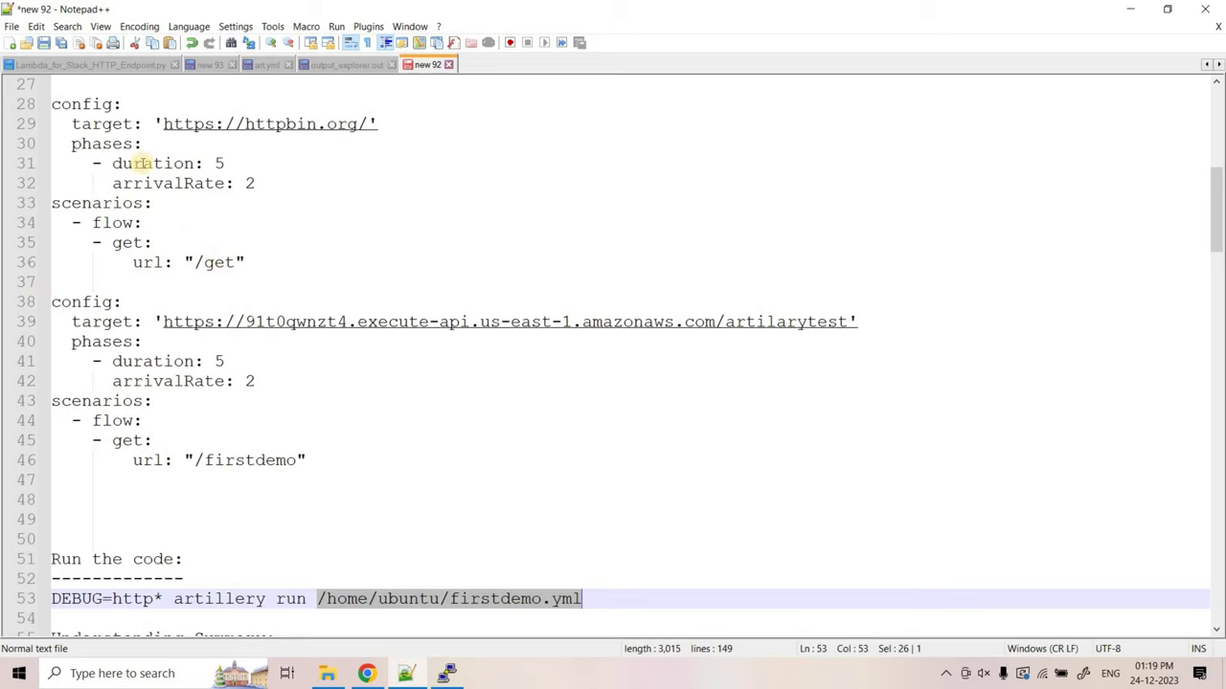
scroll(96, 172, "up", 2)
scroll(450, 575, "down", 3)
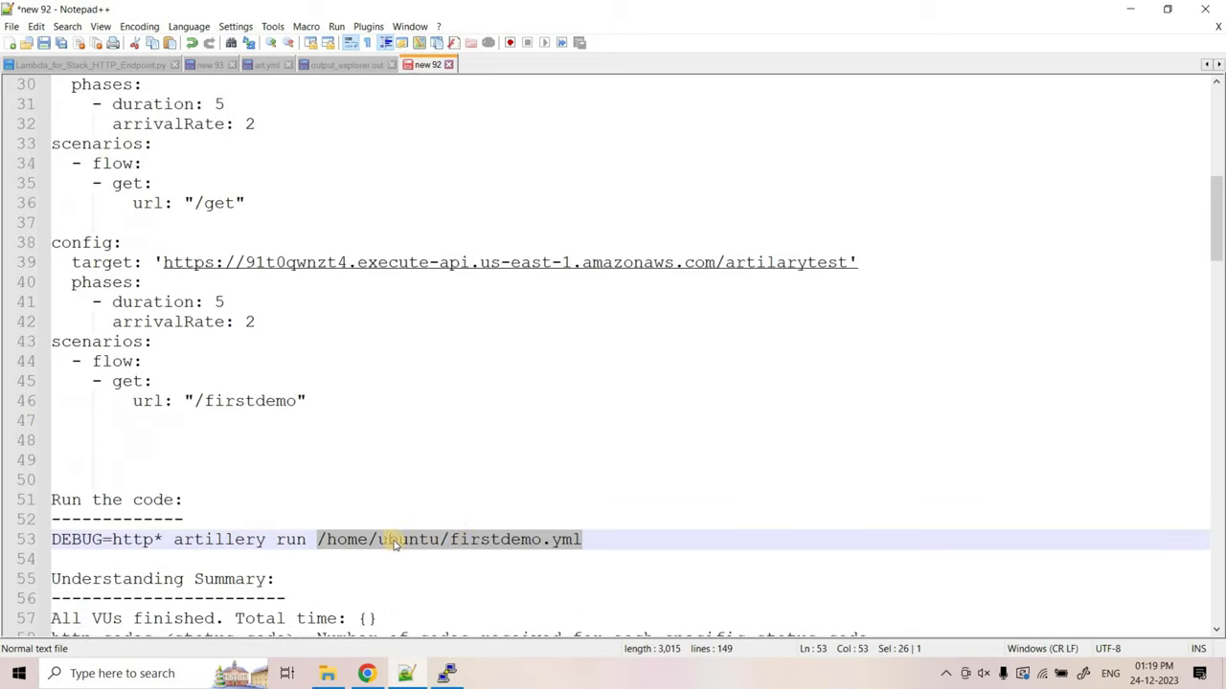
left_click(335, 539)
left_click(607, 539, "shift")
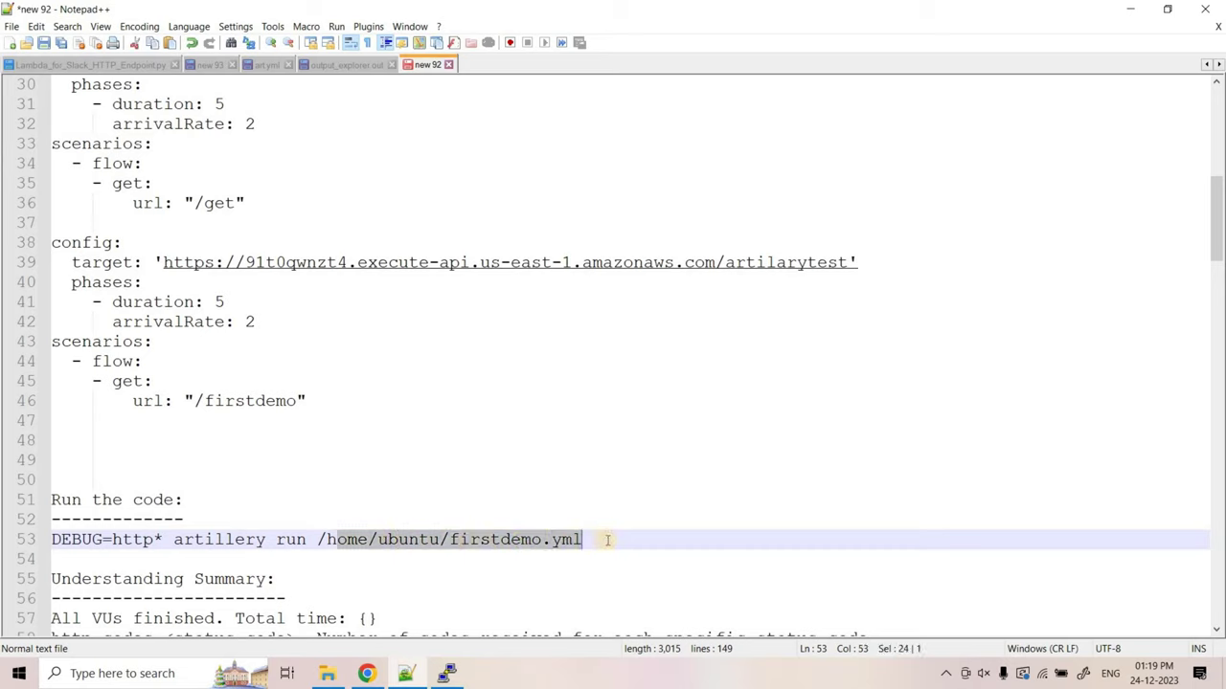
left_click_drag(647, 539, 34, 539)
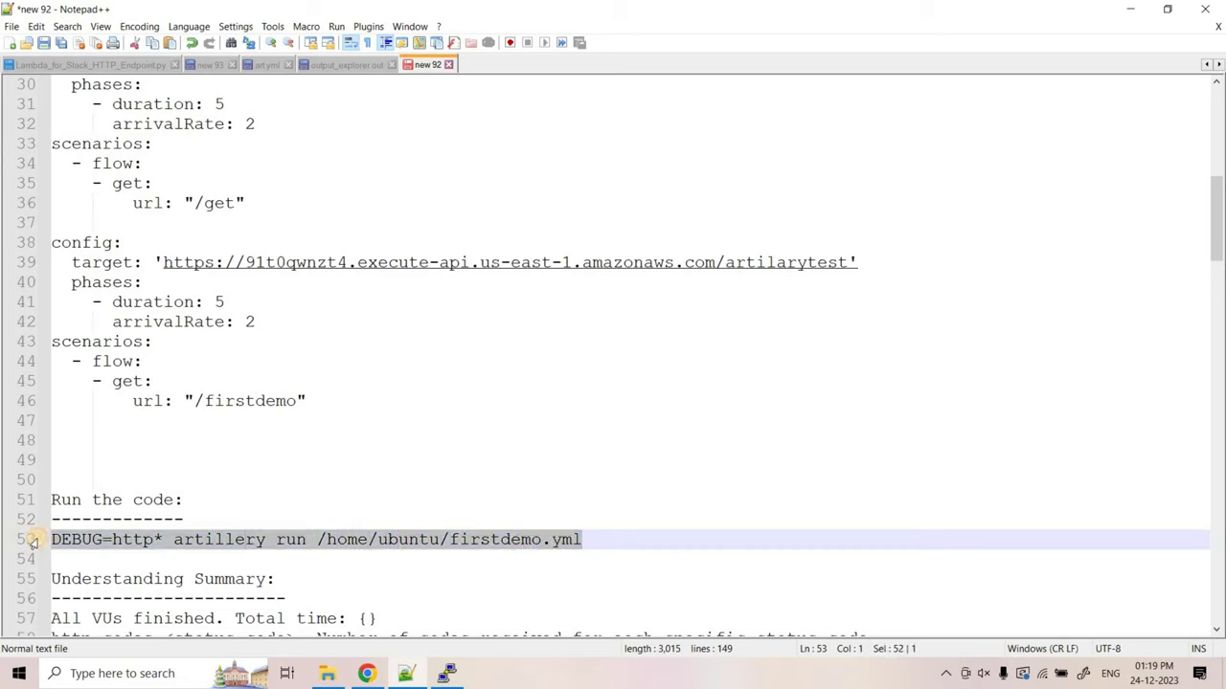
Switch to Chrome, show the artillerytest API's dashboard in API Gateway, and open its API calls graph in CloudWatch.
key("alt+Tab")
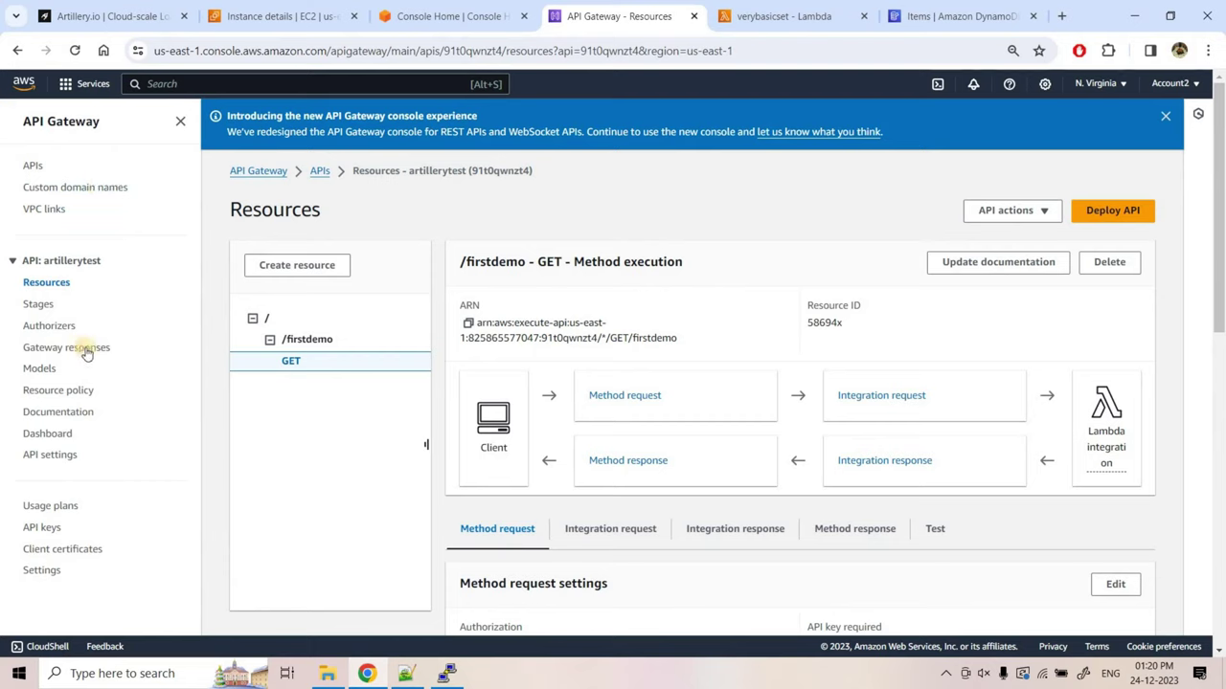
left_click(48, 434)
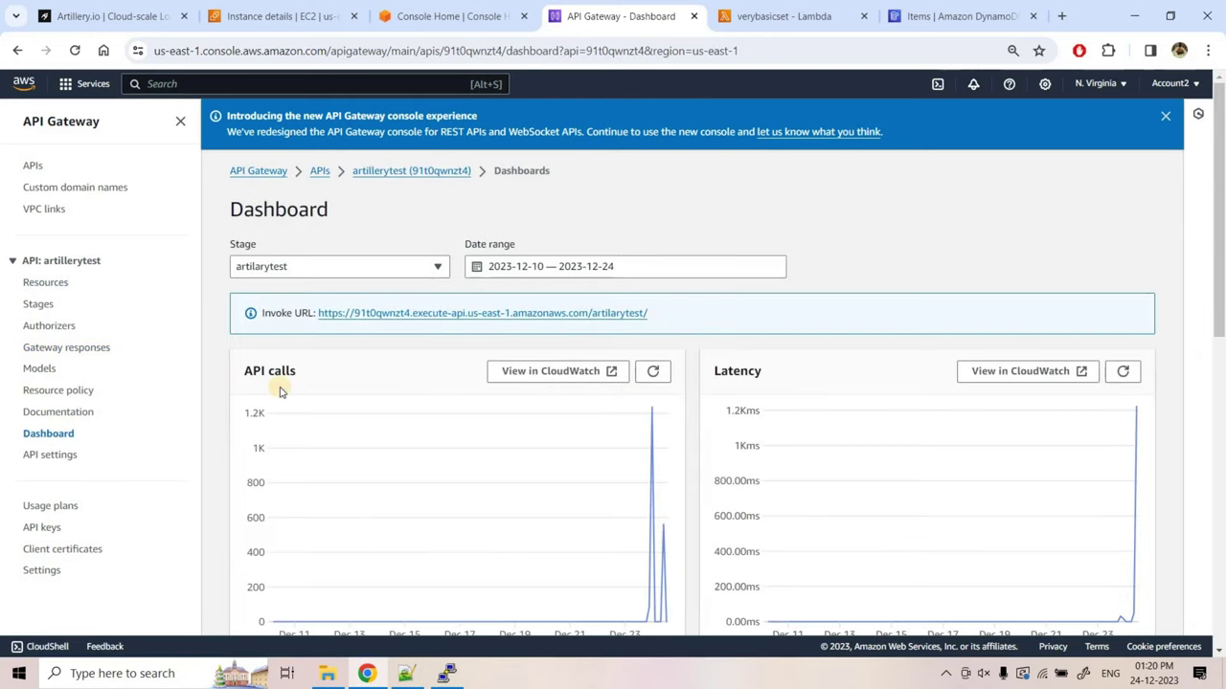
left_click(567, 377)
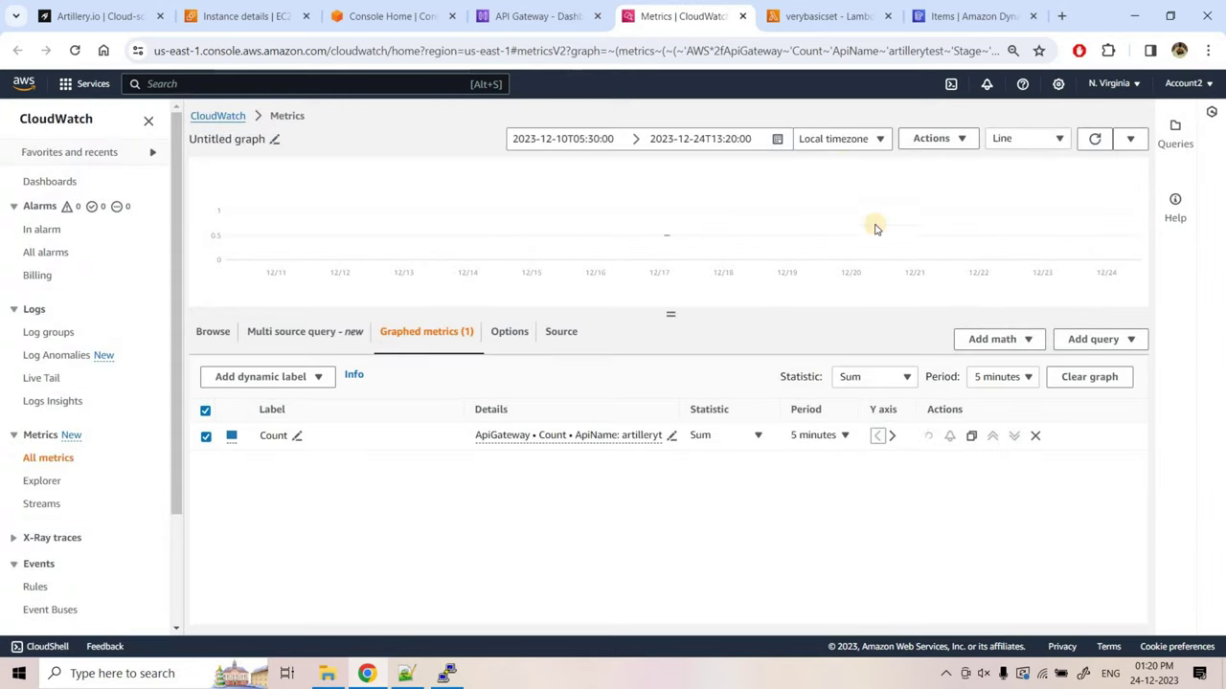
Set the API call Count graph's time range to the relative last 15 minutes.
left_click(809, 143)
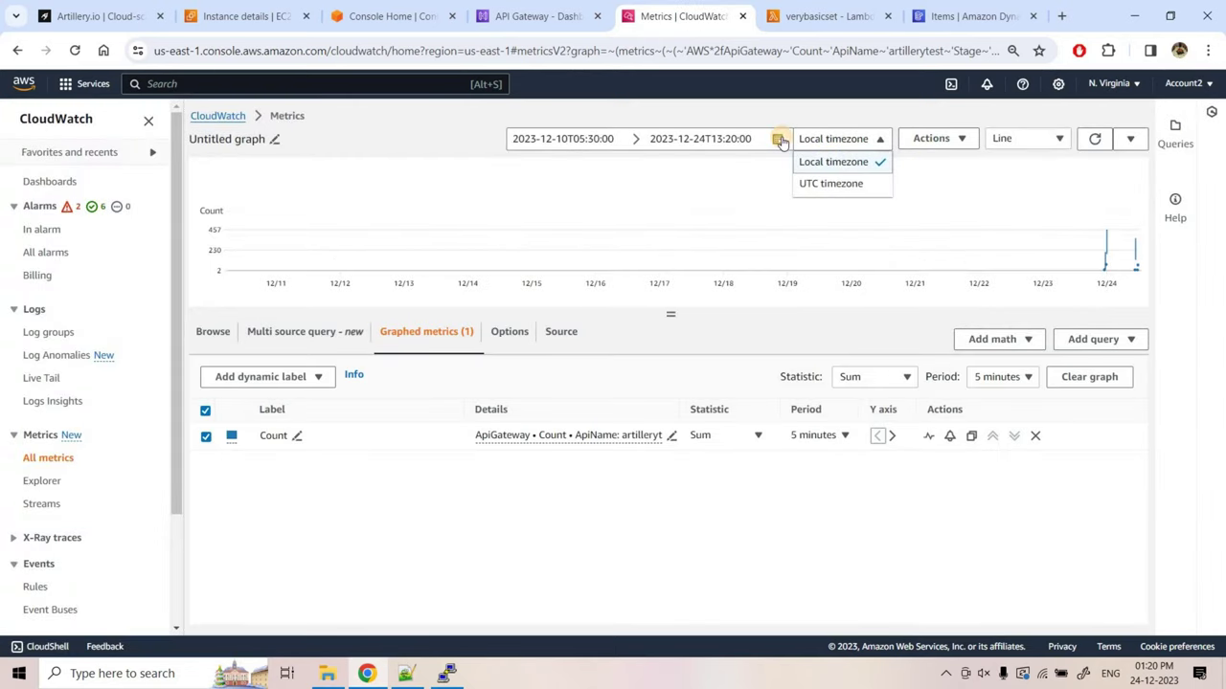
left_click(778, 140)
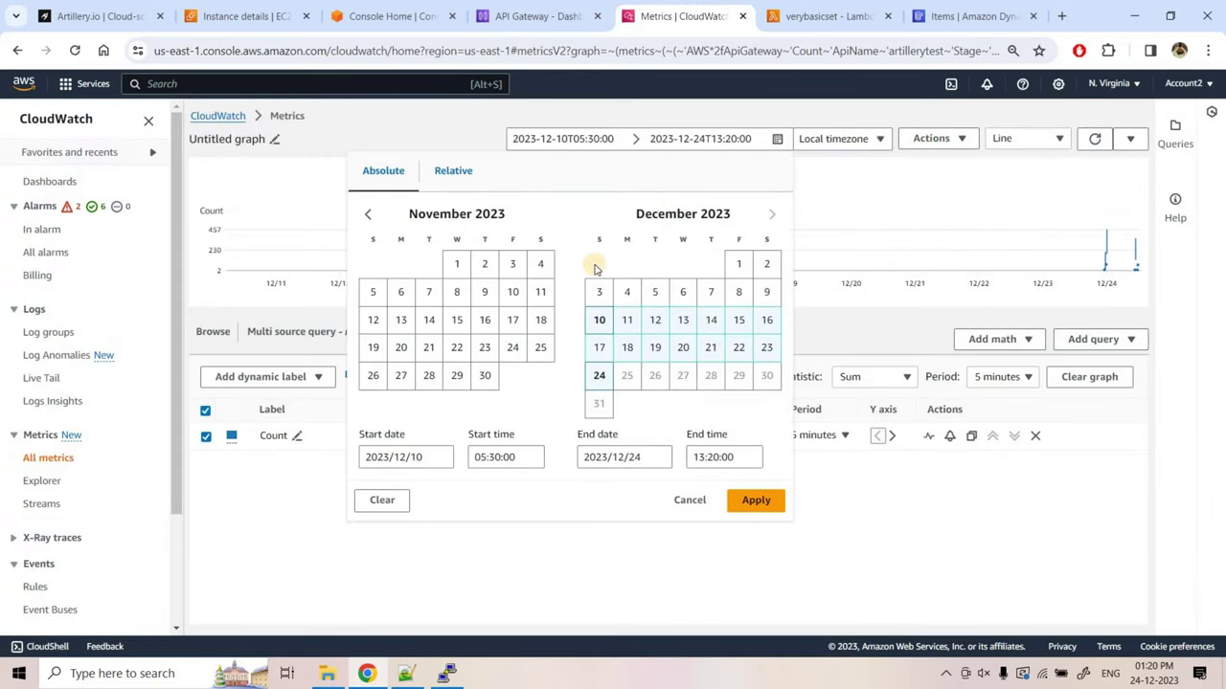
left_click(453, 171)
left_click(589, 218)
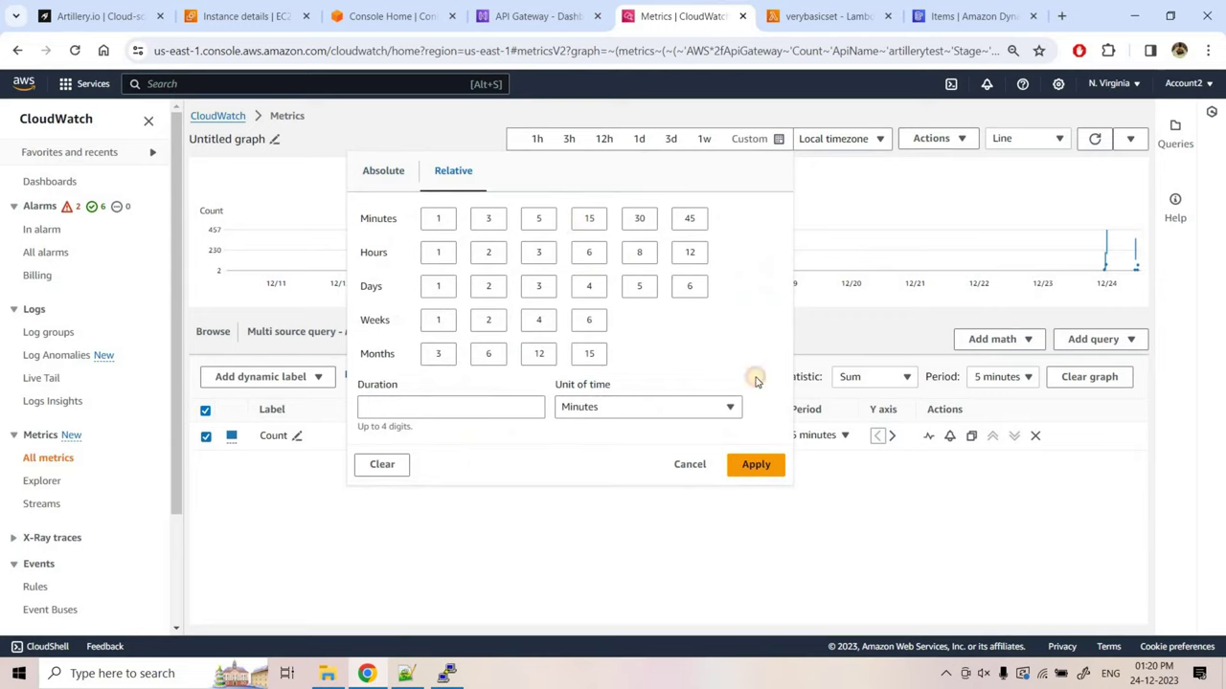
left_click(771, 465)
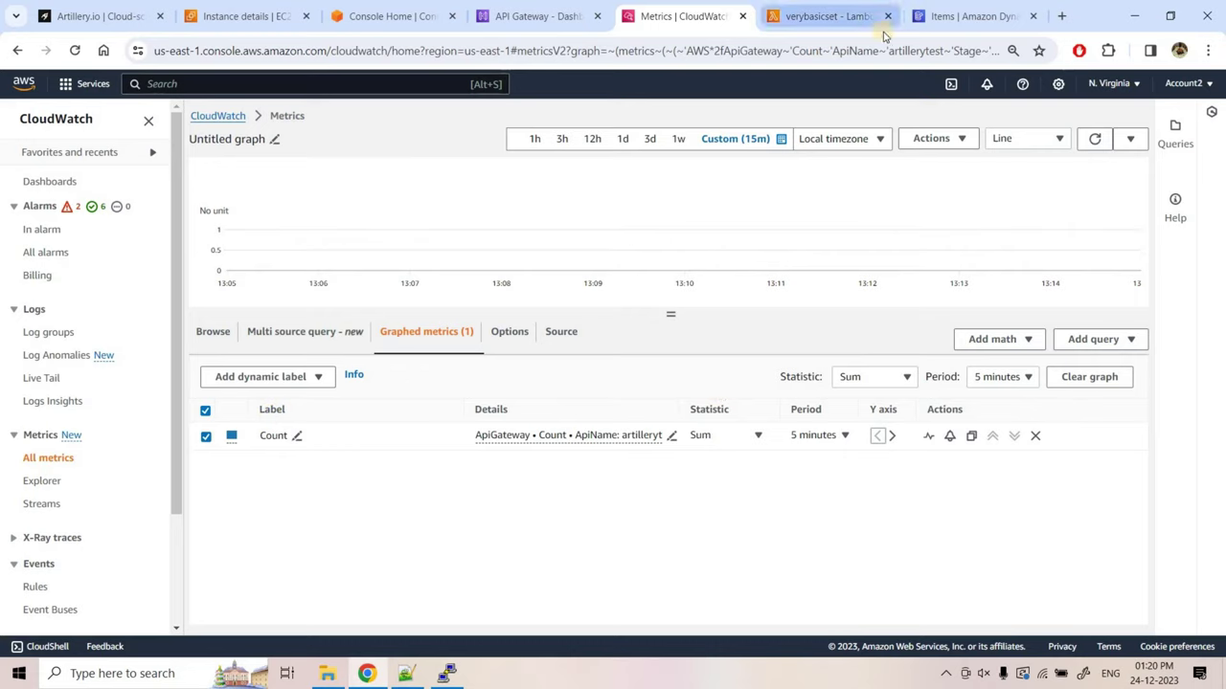
Enlarge the Read usage graph in the DynamoDB Customer table's monitoring view and open it in CloudWatch metrics.
left_click(969, 16)
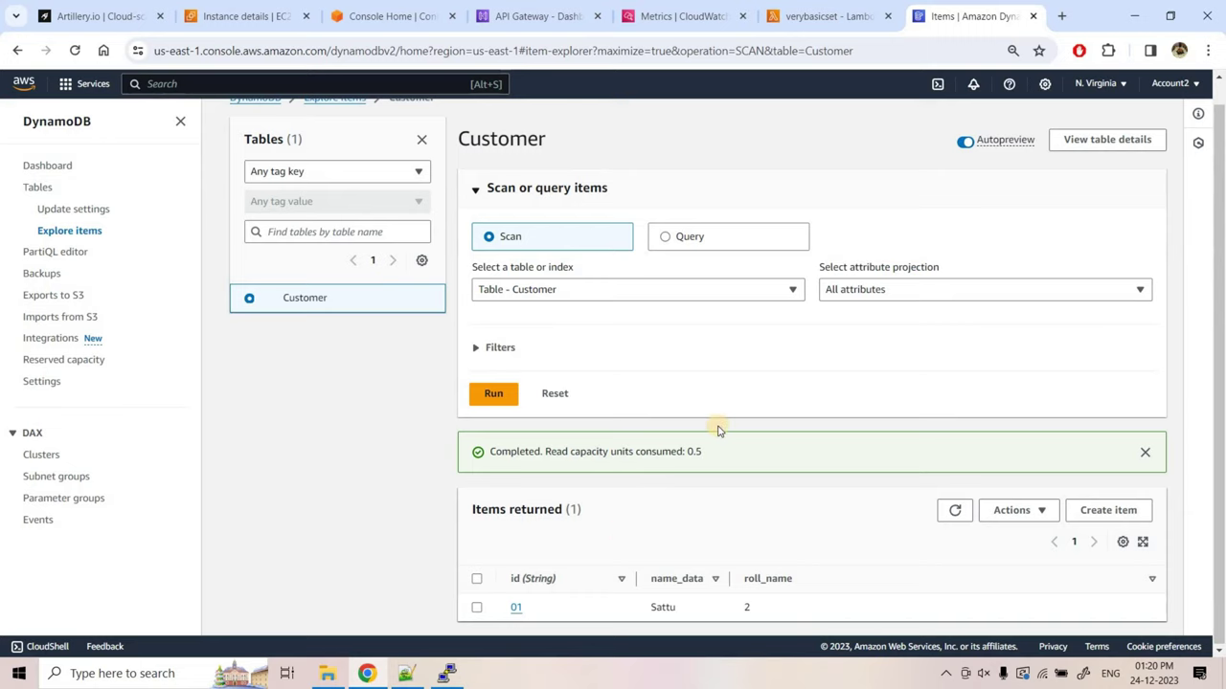
scroll(329, 130, "up", 1)
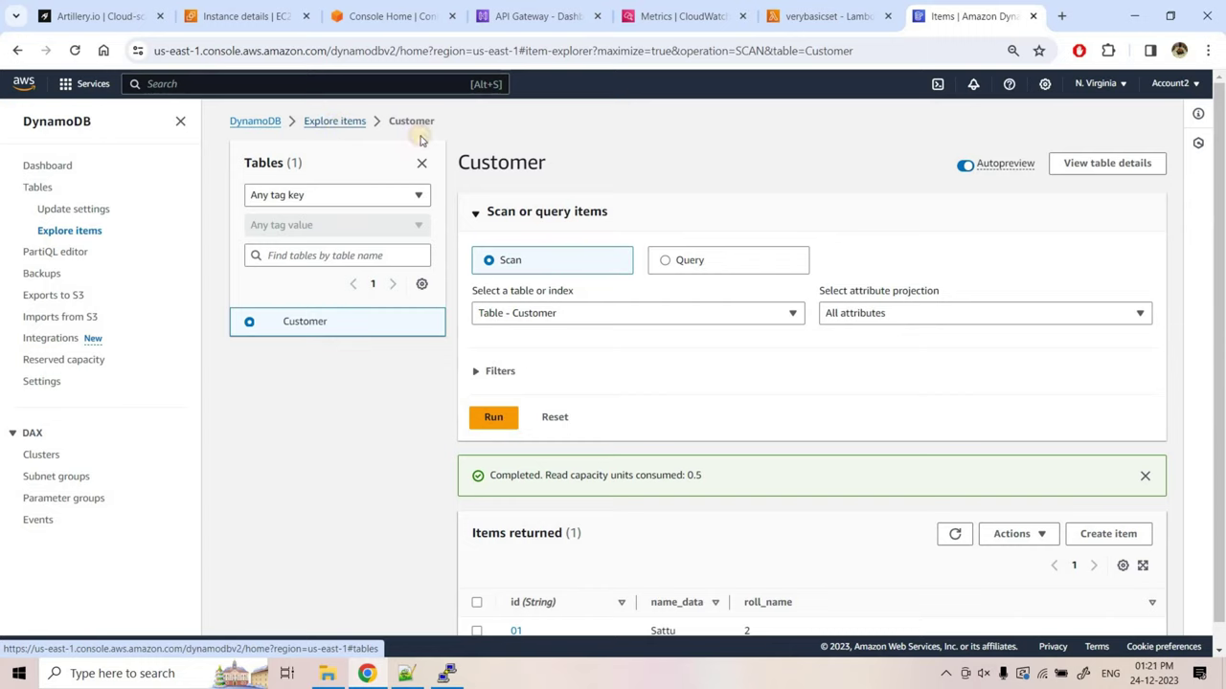
left_click(326, 128)
left_click(302, 260)
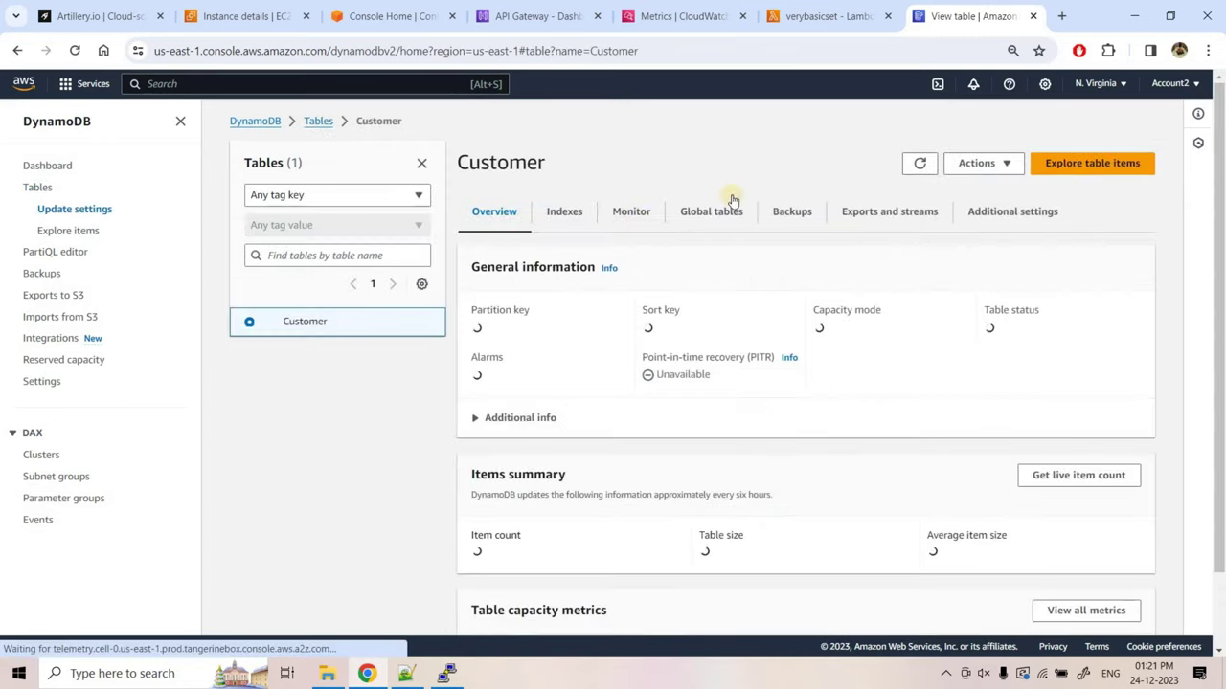
left_click(630, 214)
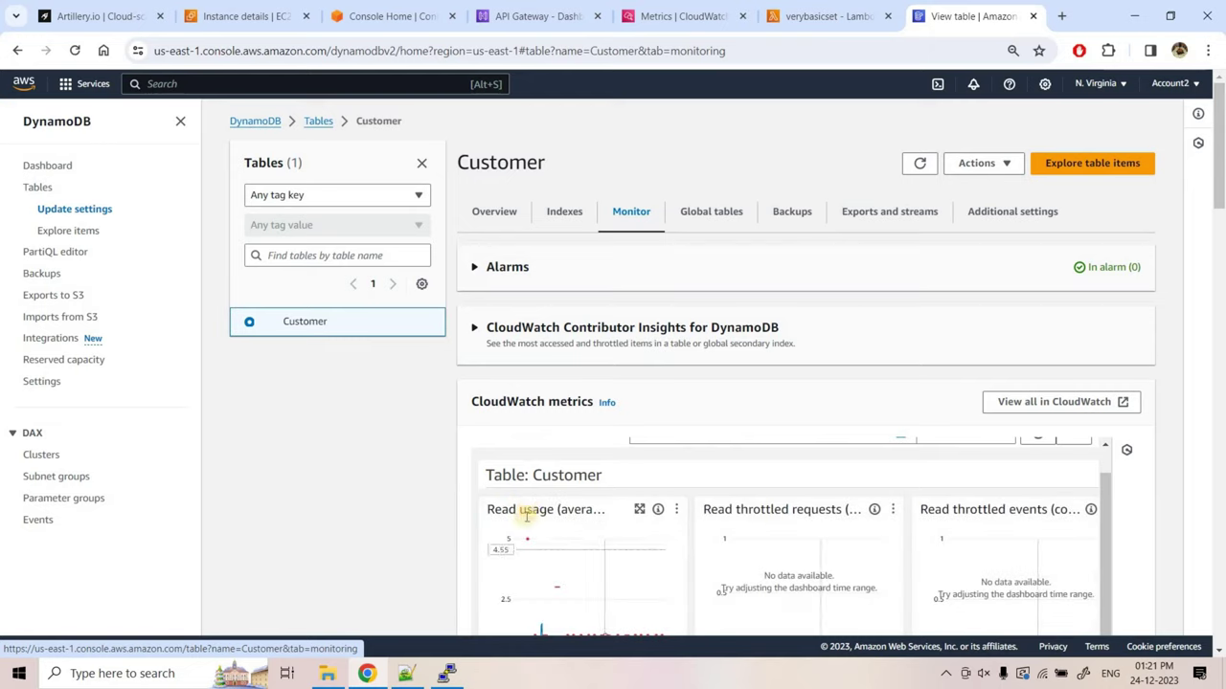
left_click(639, 511)
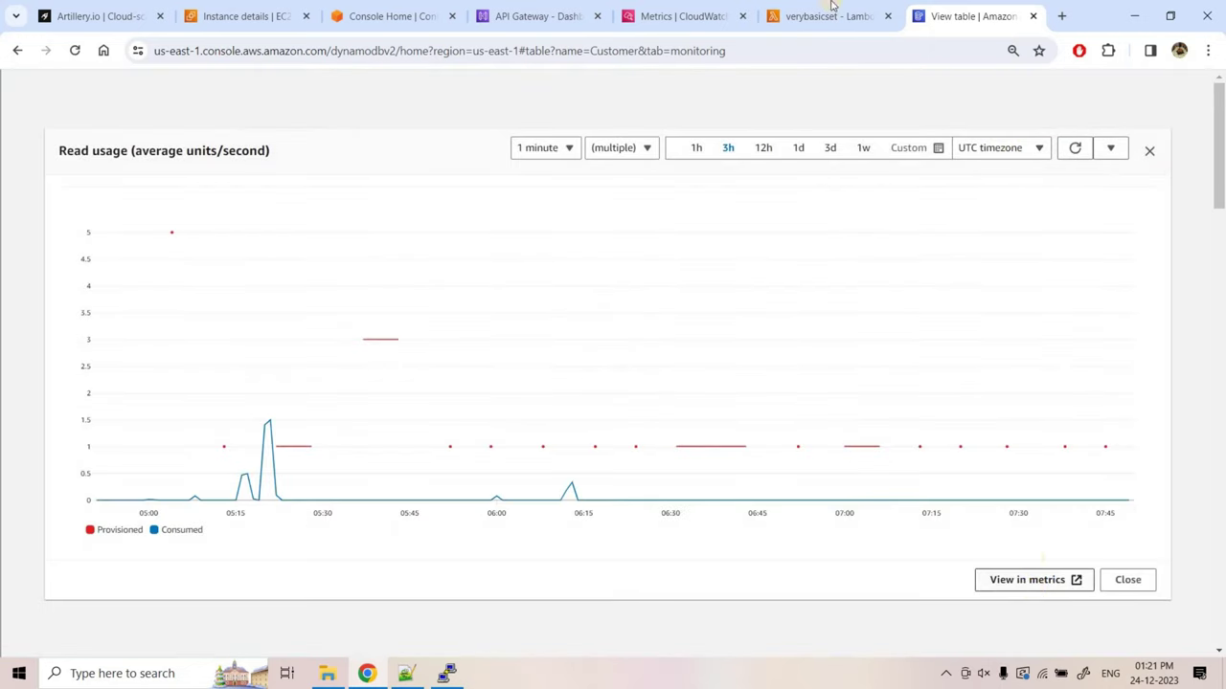
left_click(1032, 587)
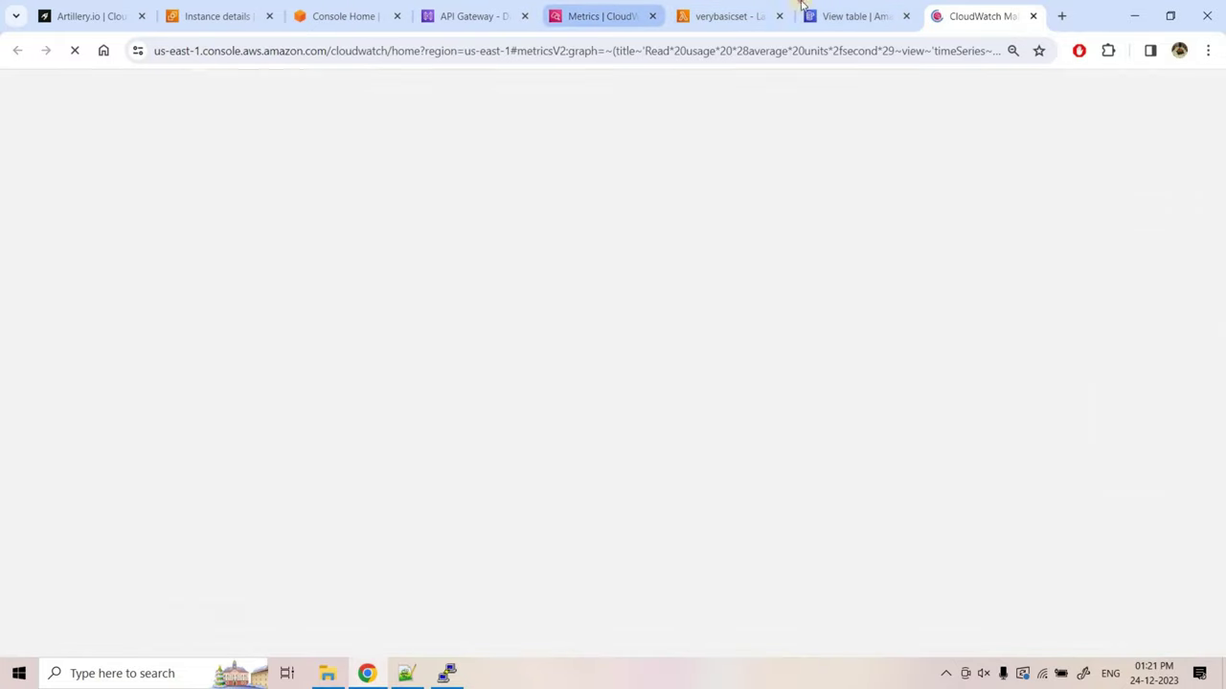
Place the API calls metrics page beside the Read usage metrics page and limit the Read usage graph to the last 15 minutes.
left_click_drag(802, 5, 852, 16)
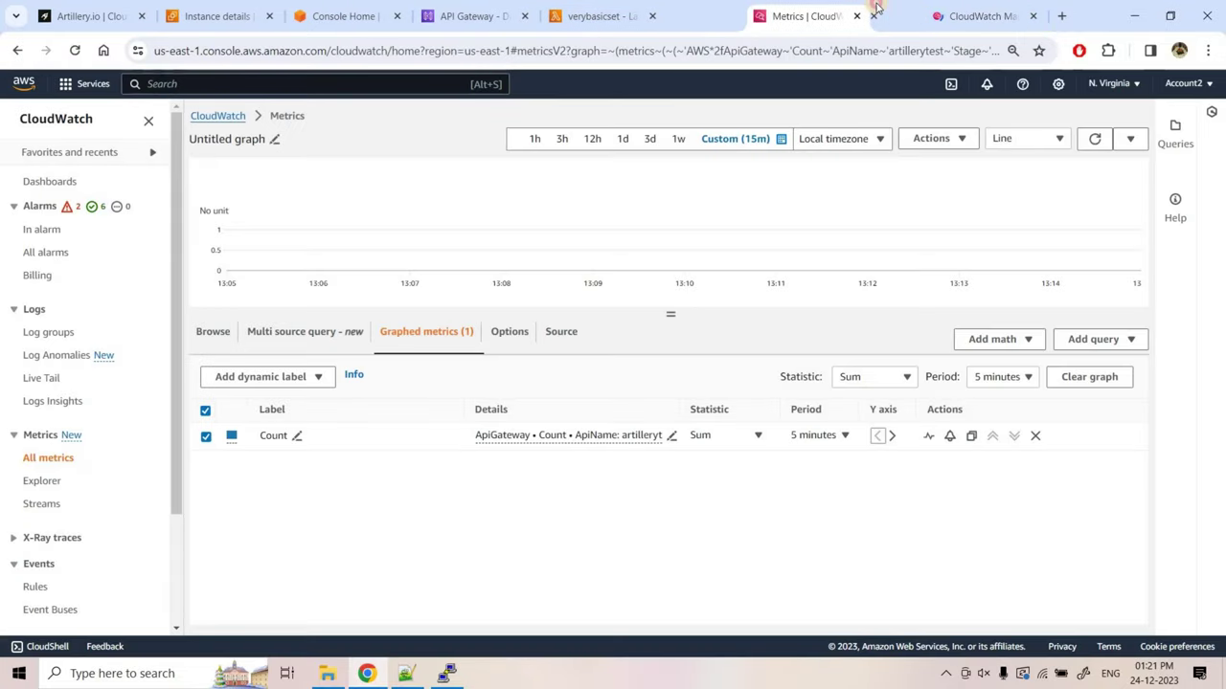
left_click(977, 15)
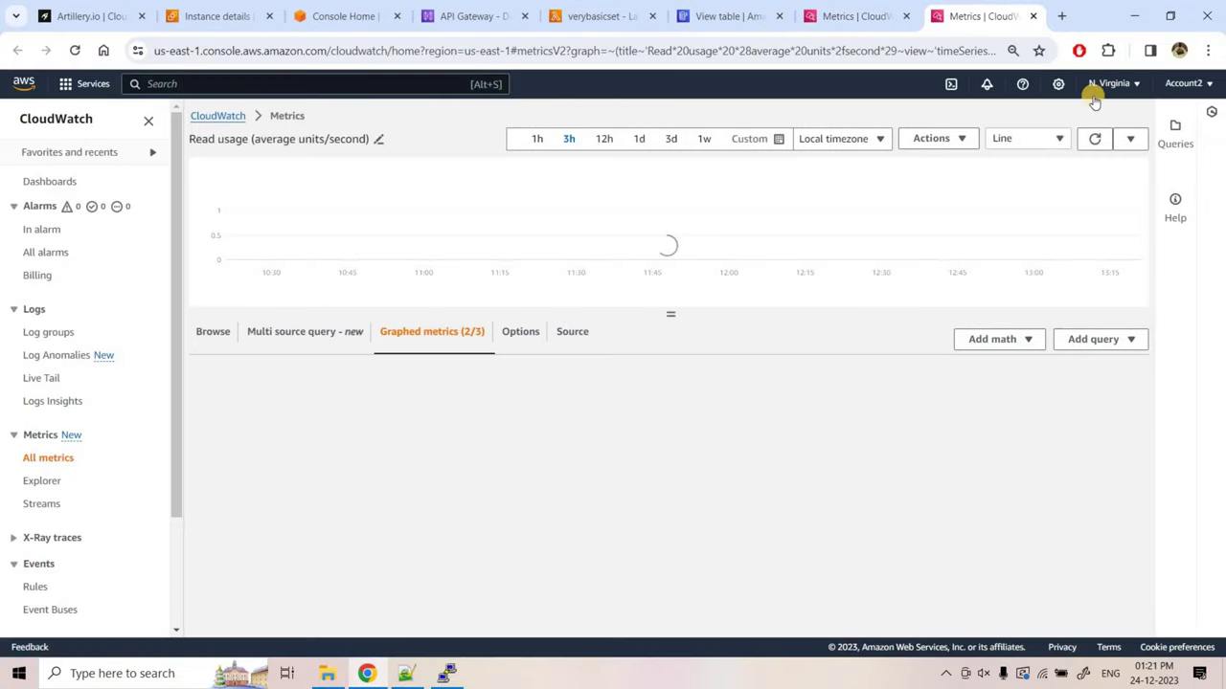
left_click(770, 140)
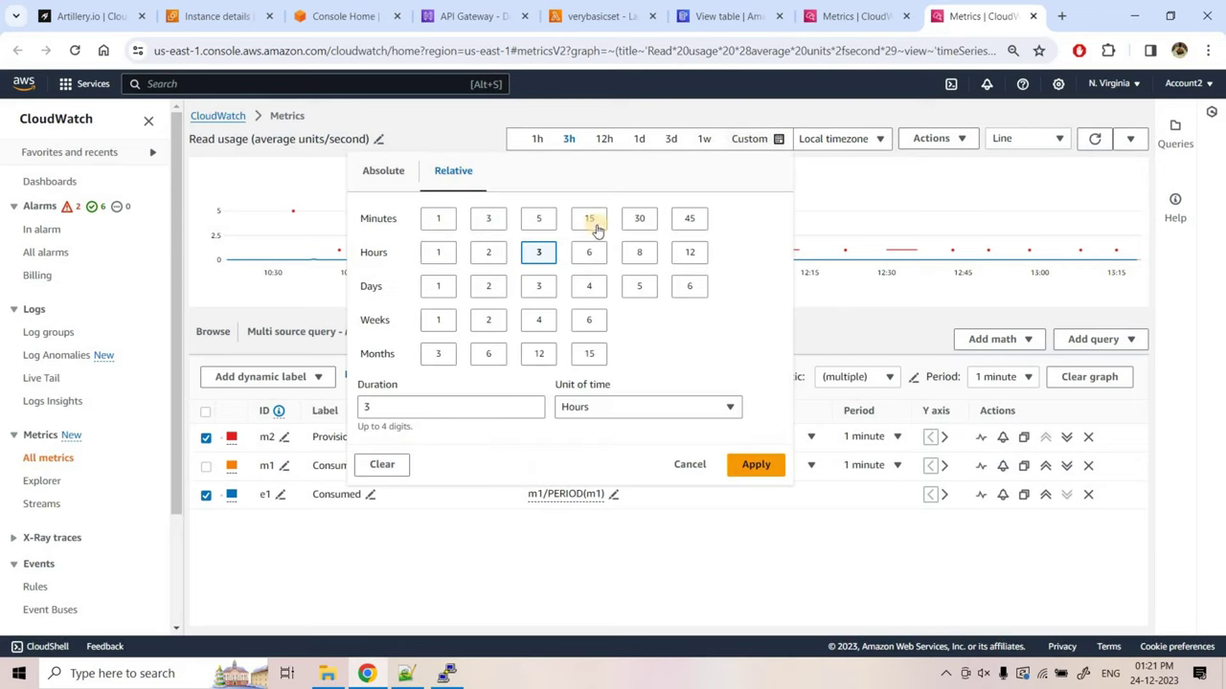
left_click(593, 218)
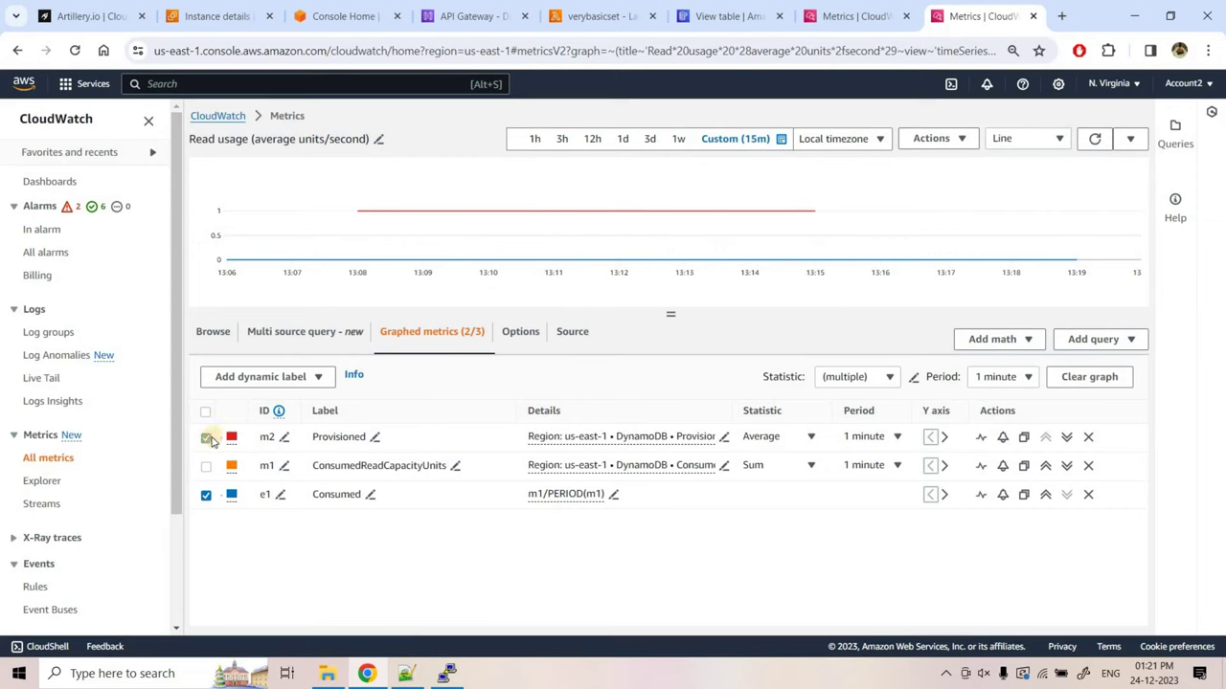
Hide the Provisioned metric so that the Read usage graph plots only Consumed, and recheck its 15-minute range.
left_click(205, 436)
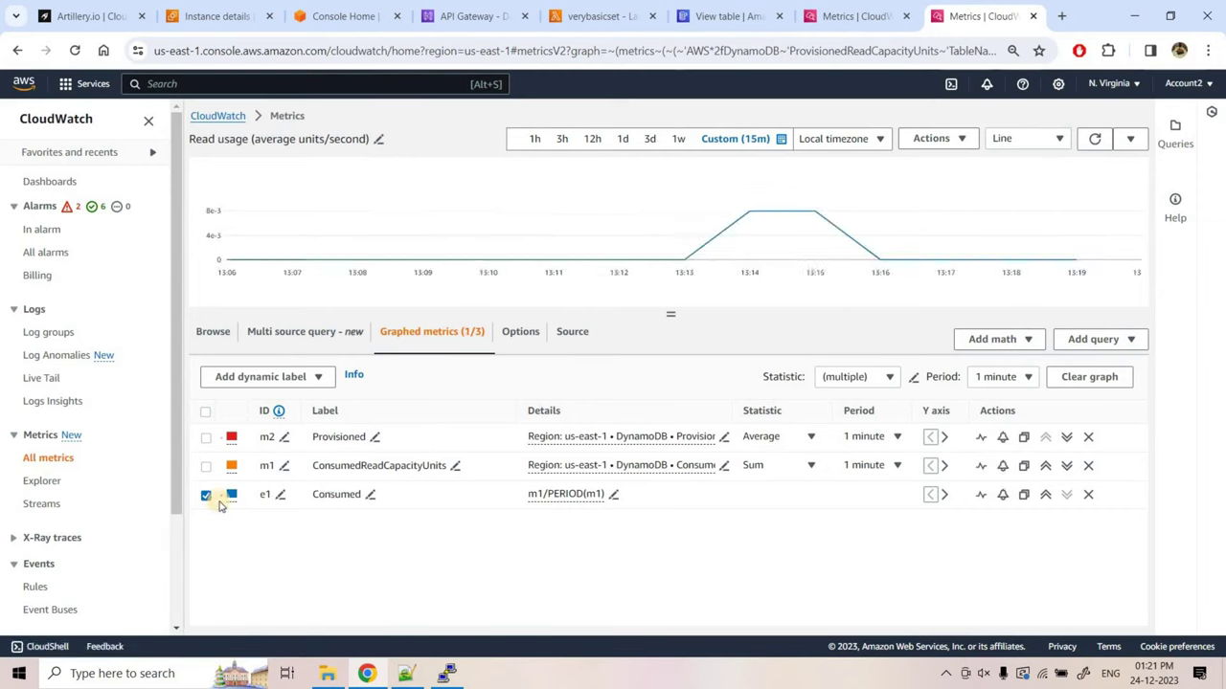
left_click(749, 139)
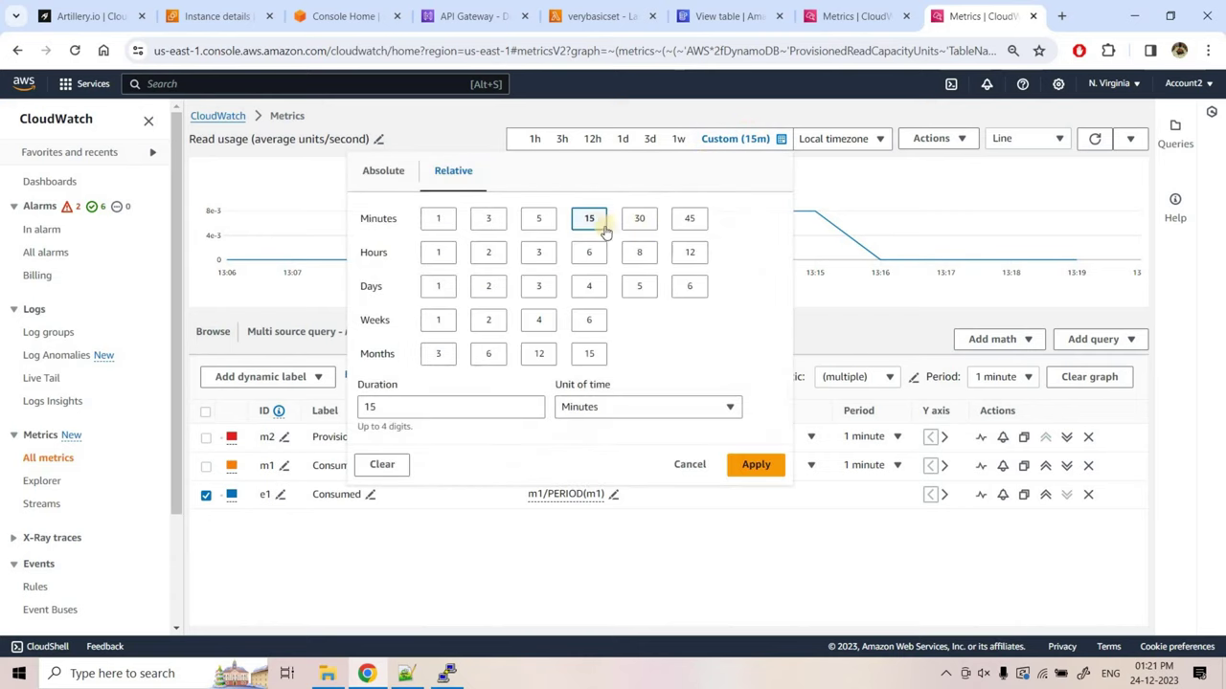
left_click(857, 306)
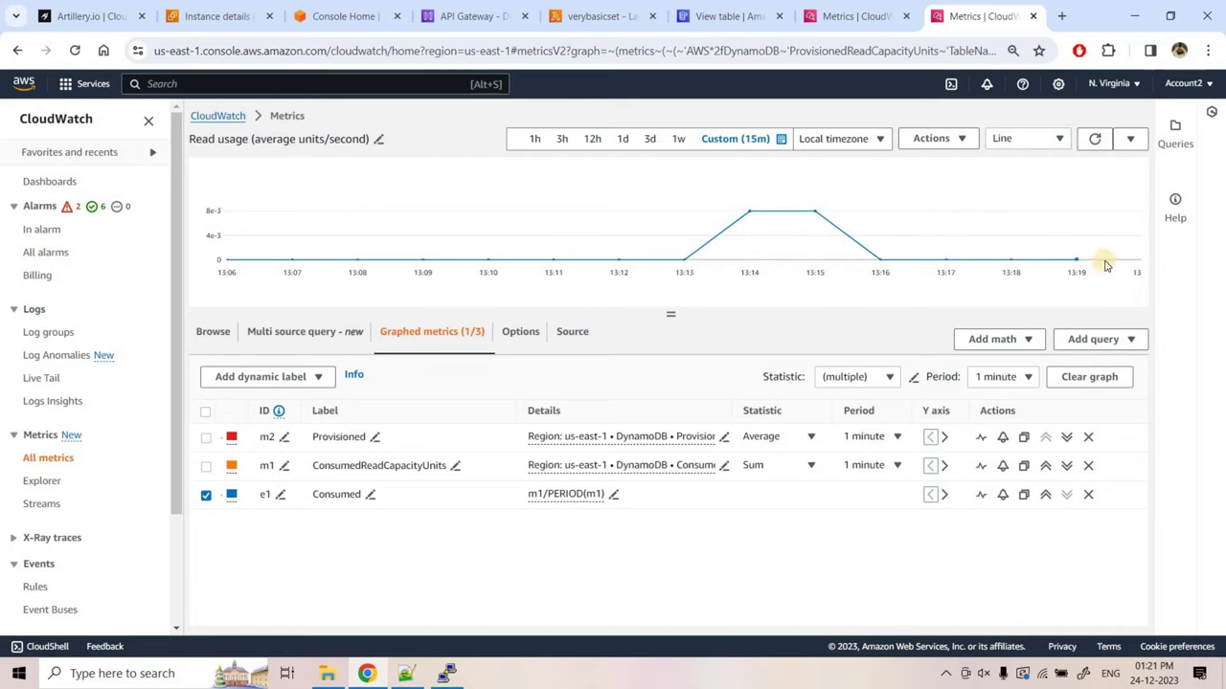
Copy DEBUG=http* artillery run /home/ubuntu/firstdemo.yml from the notes and run it in the PuTTY terminal.
left_click(447, 673)
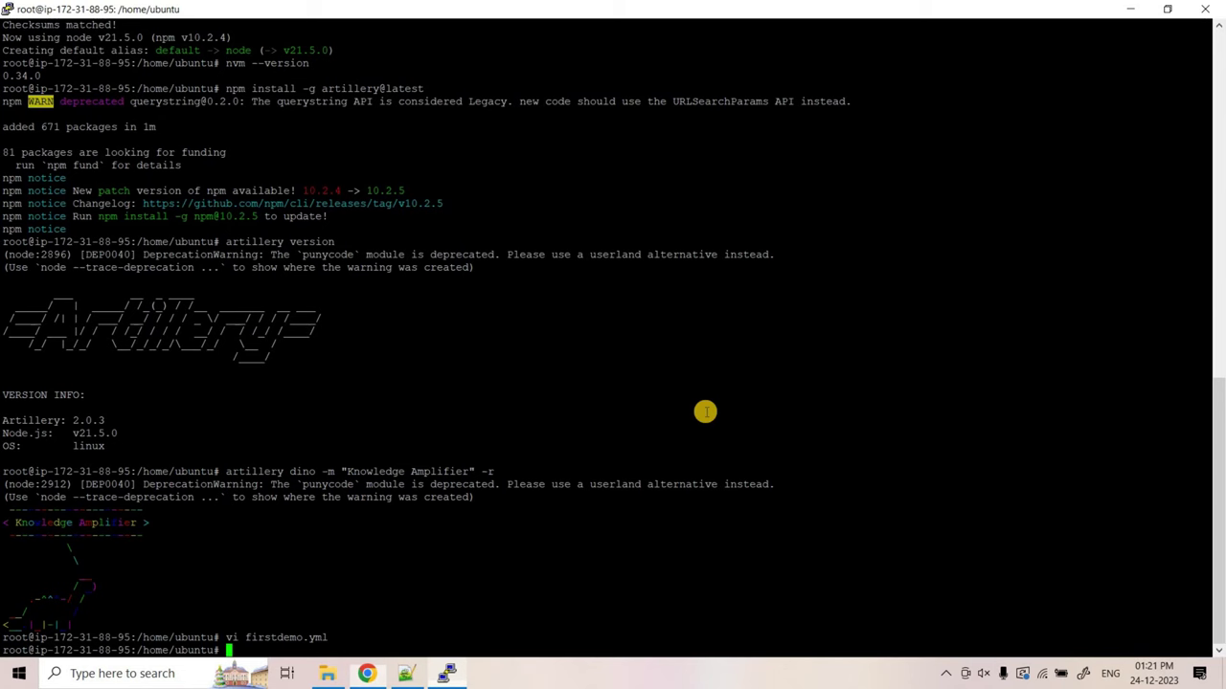
left_click(404, 673)
left_click_drag(615, 539, 48, 542)
key("alt+Tab")
right_click(474, 506)
key("Return")
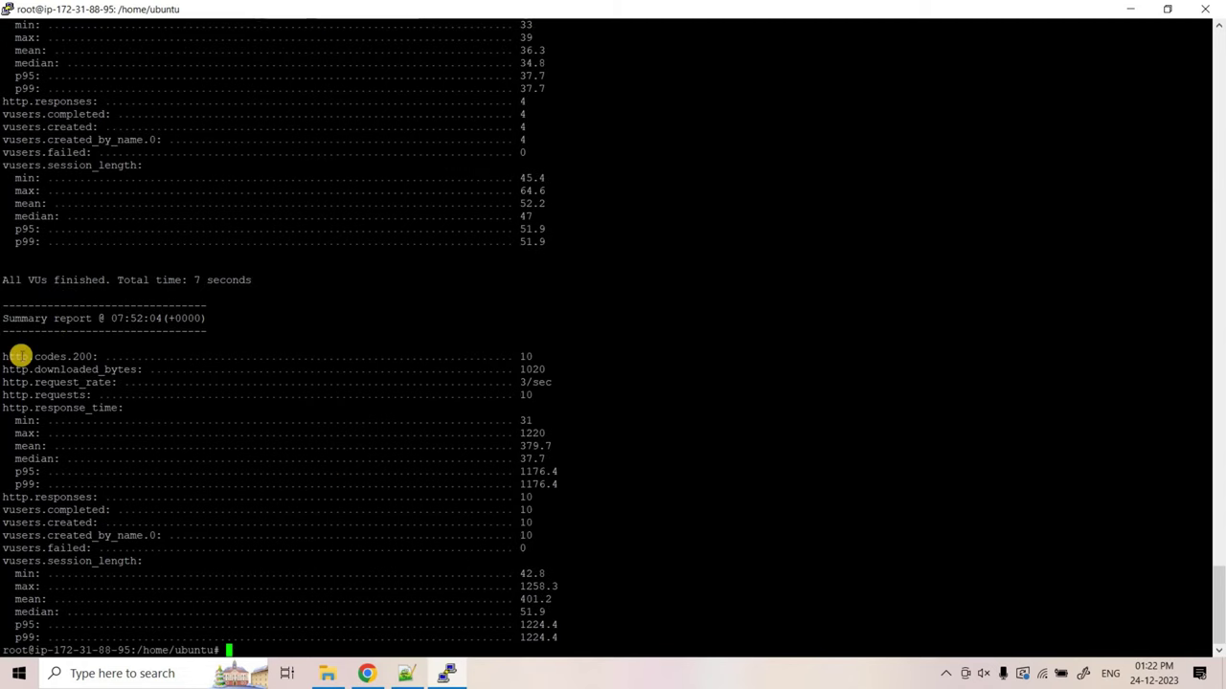
Examine the Artillery summary report and debug request log, comparing the requests with the url: "/firstdemo" entry in the notes.
left_click_drag(8, 319, 89, 319)
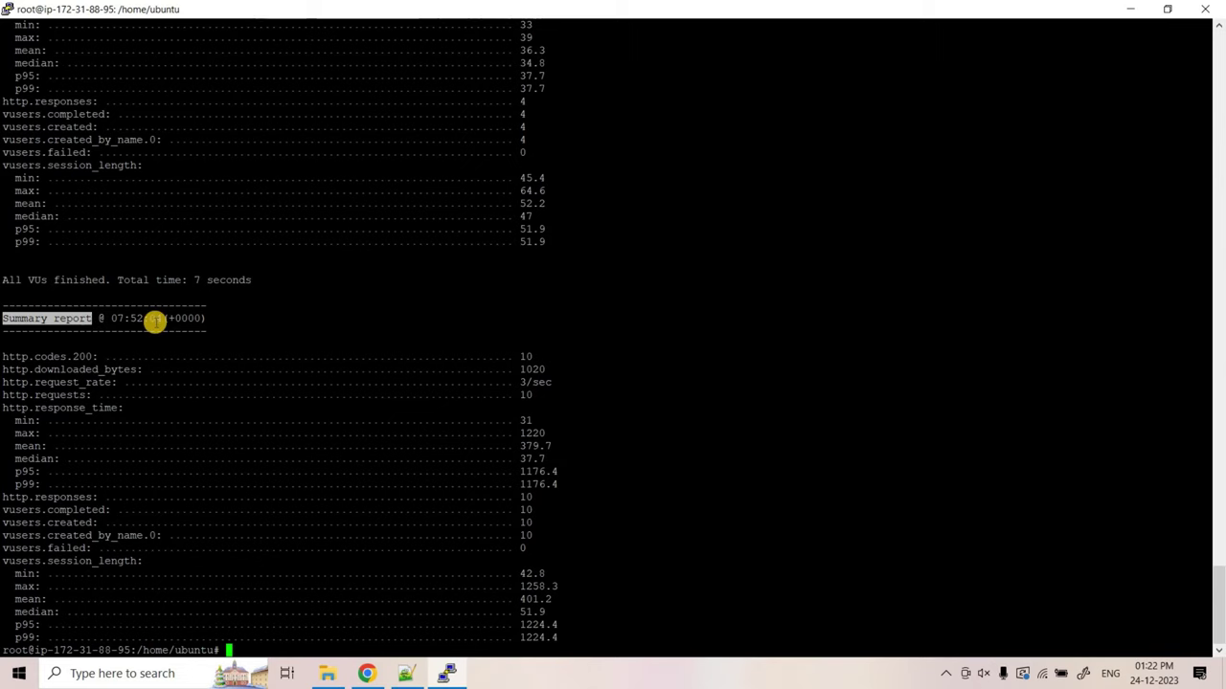
scroll(156, 323, "up", 15)
scroll(203, 355, "up", 15)
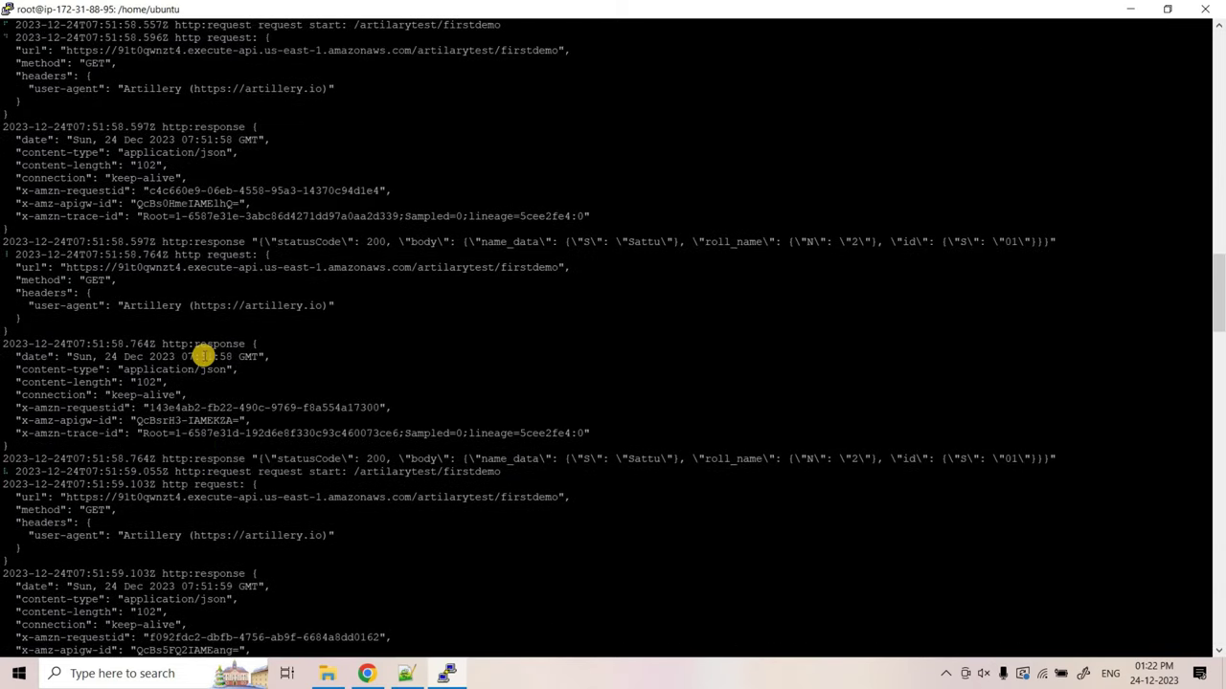
left_click_drag(223, 307, 558, 305)
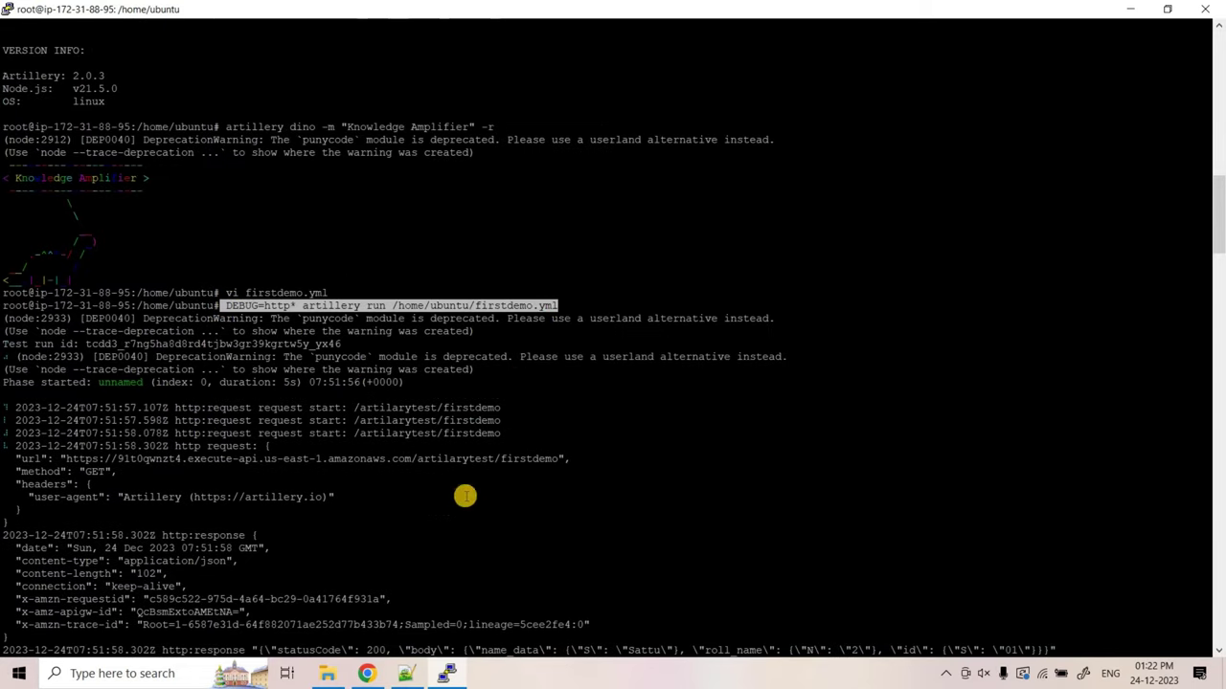
left_click(408, 675)
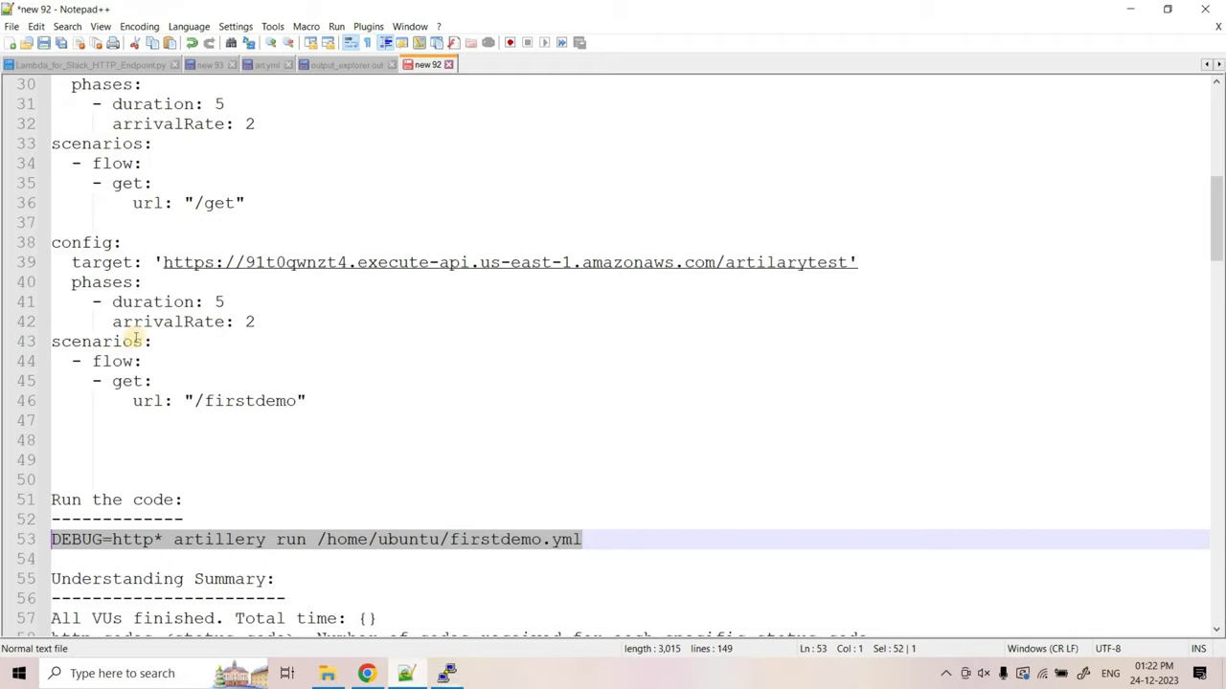
left_click(108, 381)
key("Down")
key("Home")
key("shift+End")
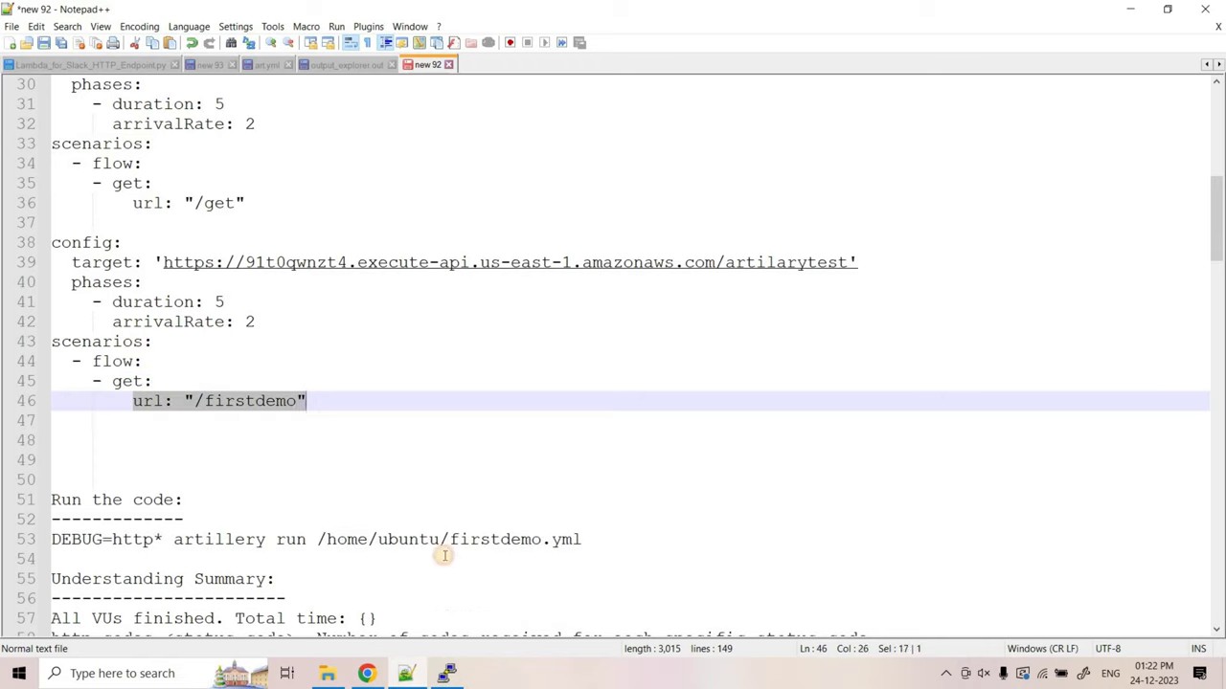
Compare the first logged request URL in the PuTTY terminal with the target and url "/firstdemo" entries in the Notepad++ notes.
key("alt+Tab")
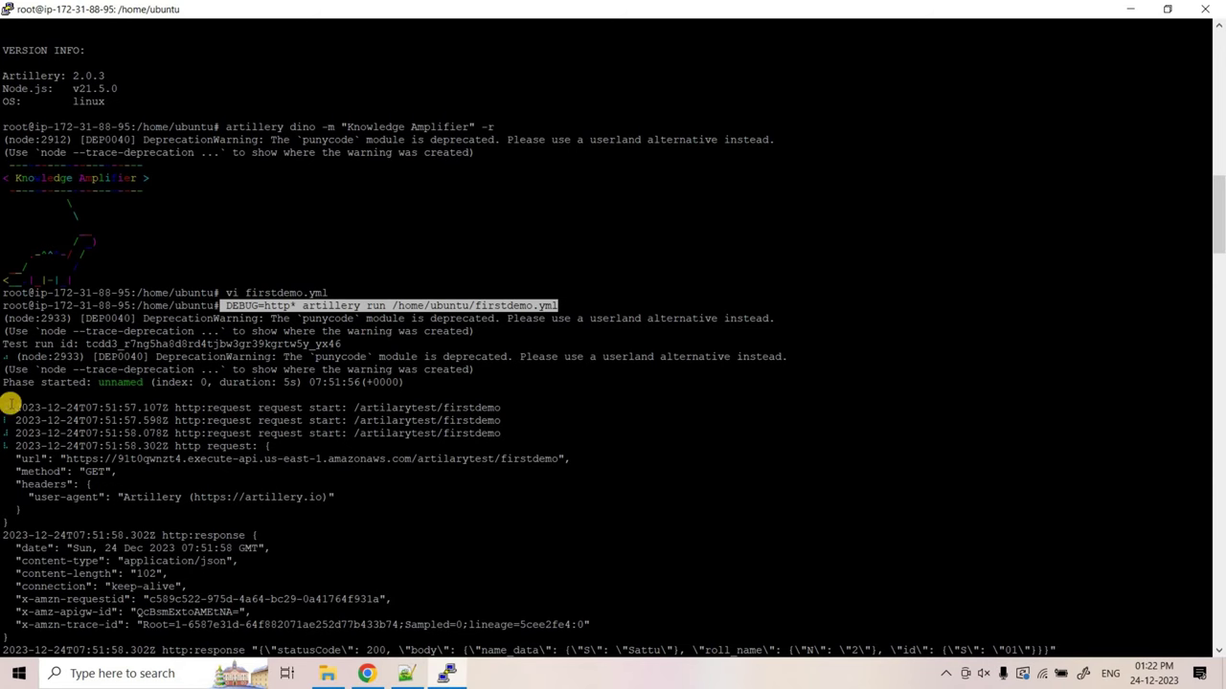
left_click_drag(4, 406, 503, 433)
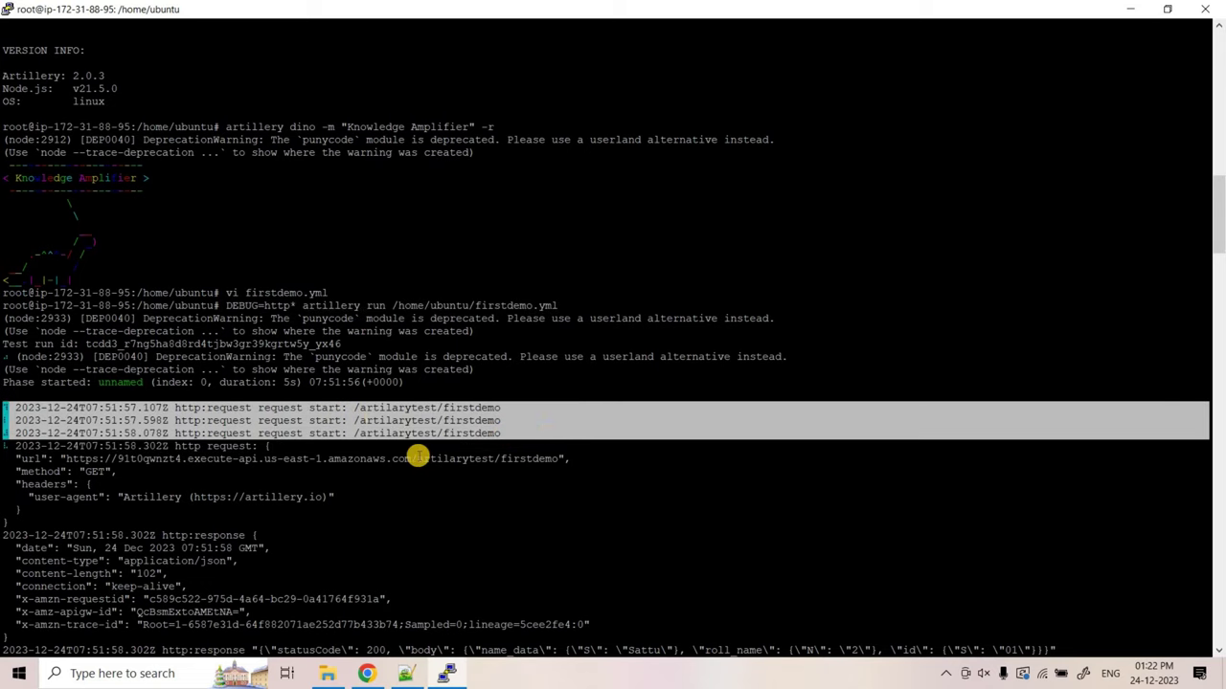
left_click_drag(15, 459, 574, 460)
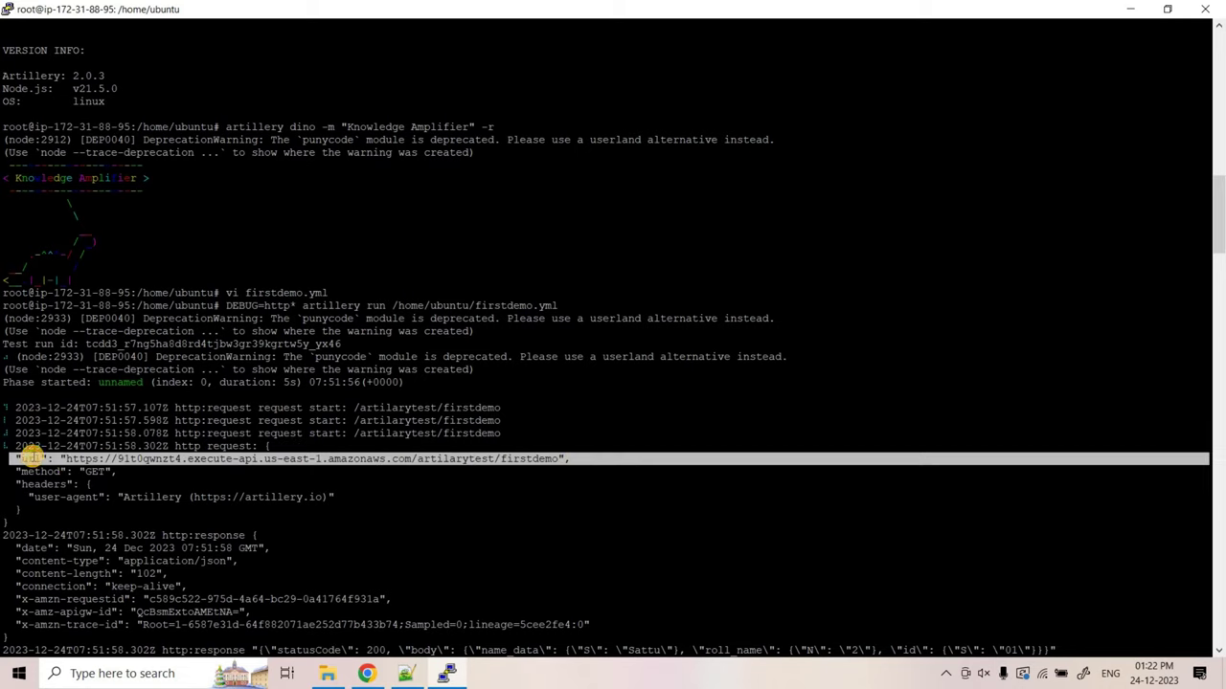
left_click(36, 460)
left_click_drag(64, 461, 558, 460)
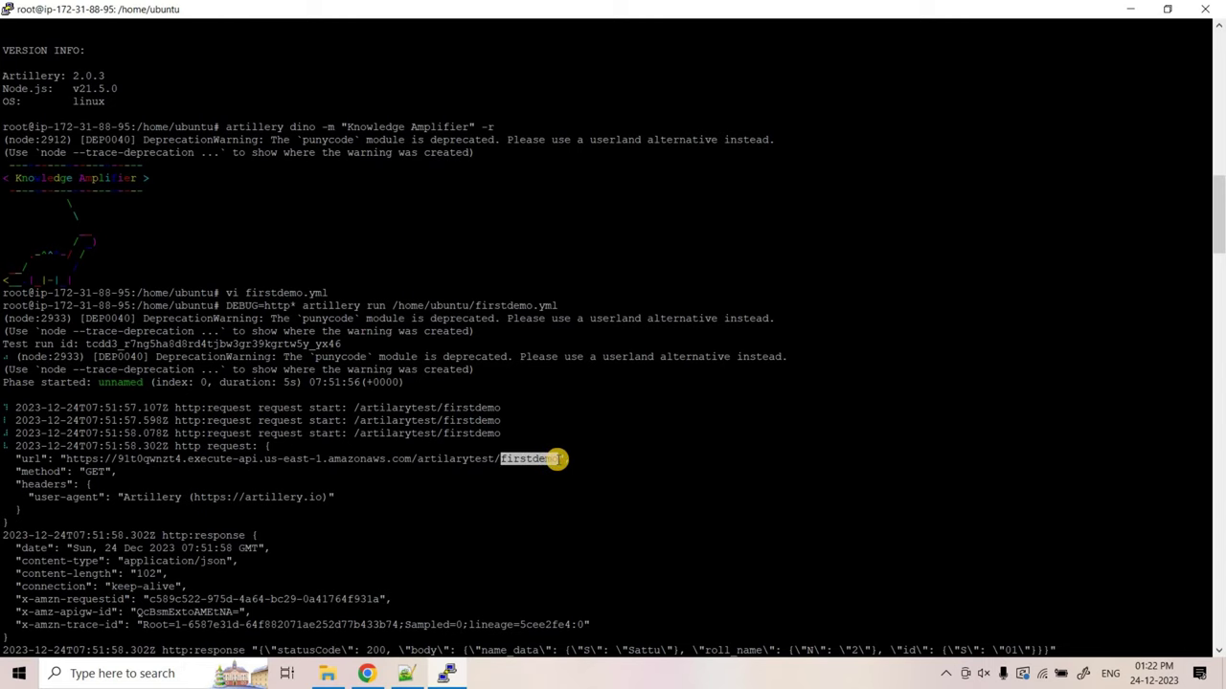
left_click_drag(65, 460, 448, 459)
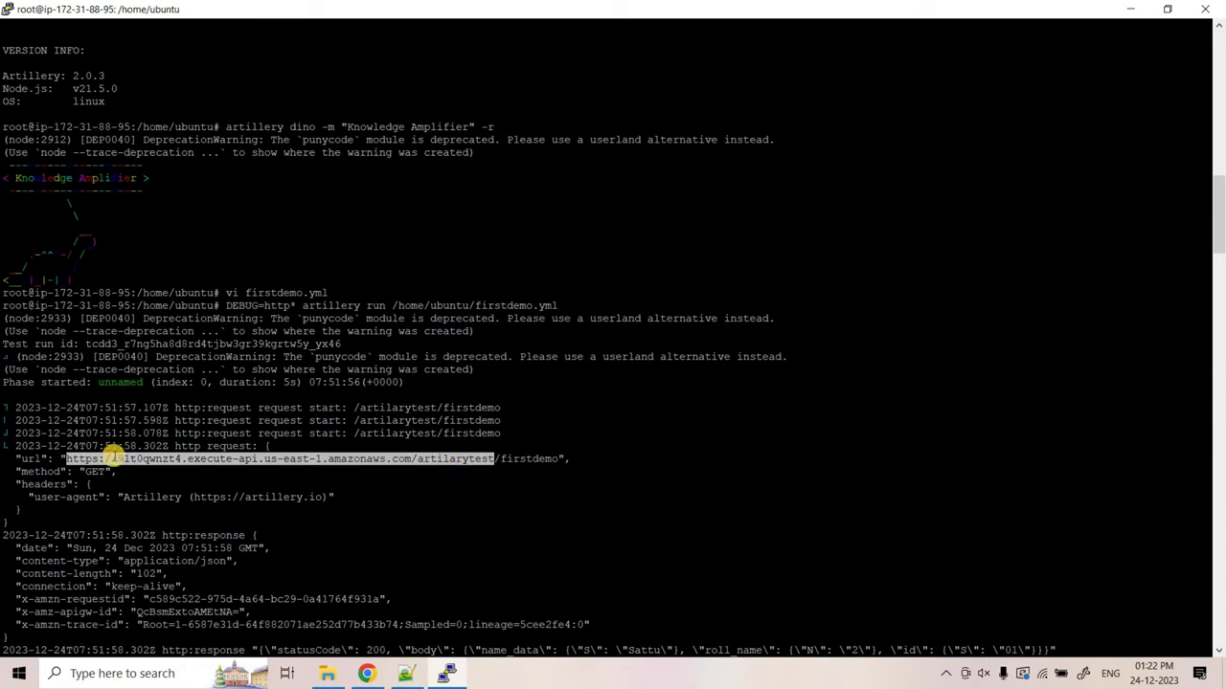
left_click(406, 674)
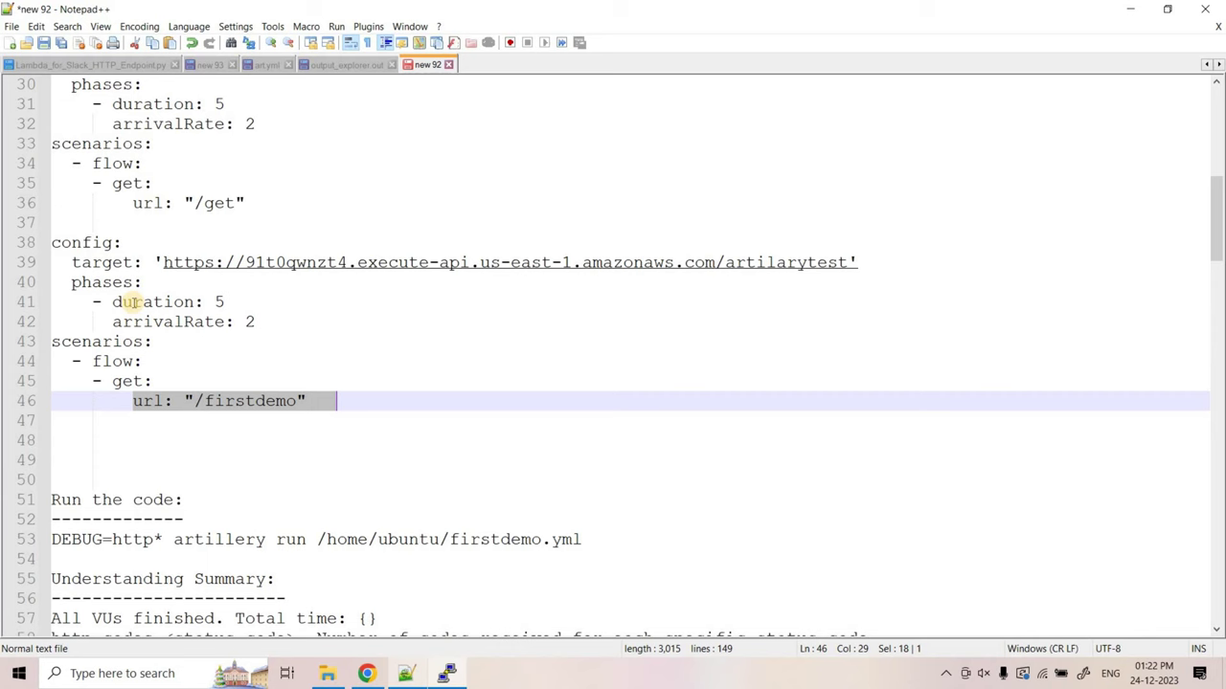
left_click_drag(890, 252, 144, 262)
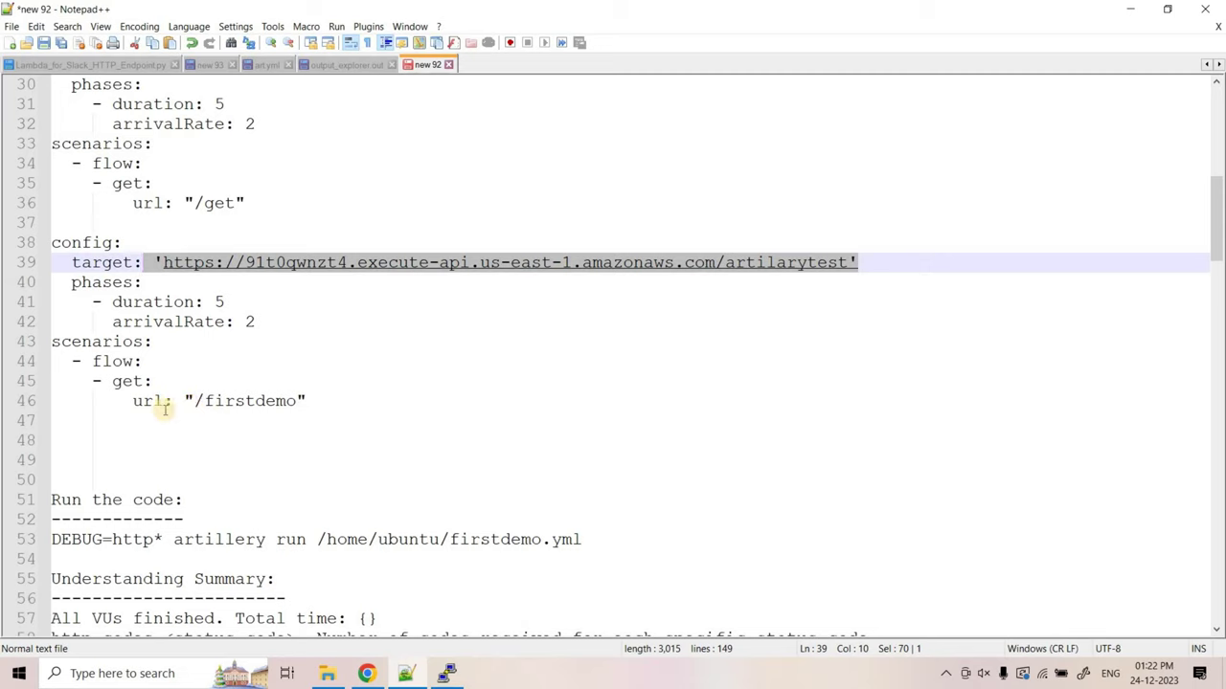
left_click_drag(188, 400, 308, 401)
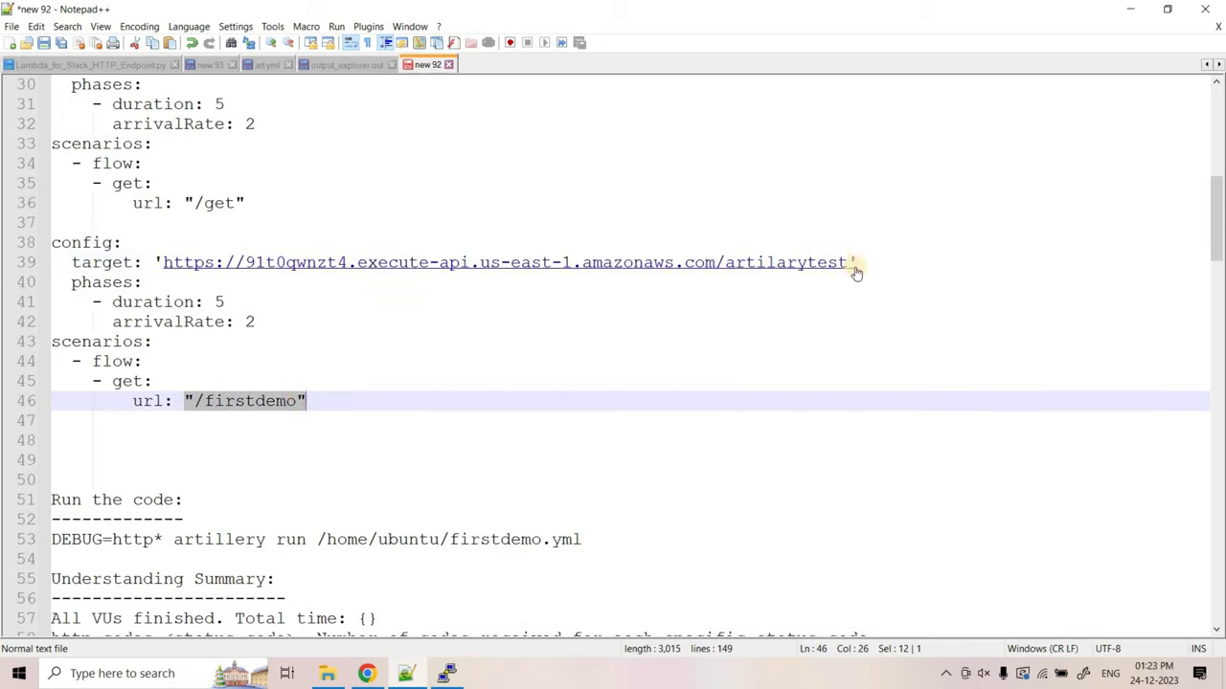
key("alt+Tab")
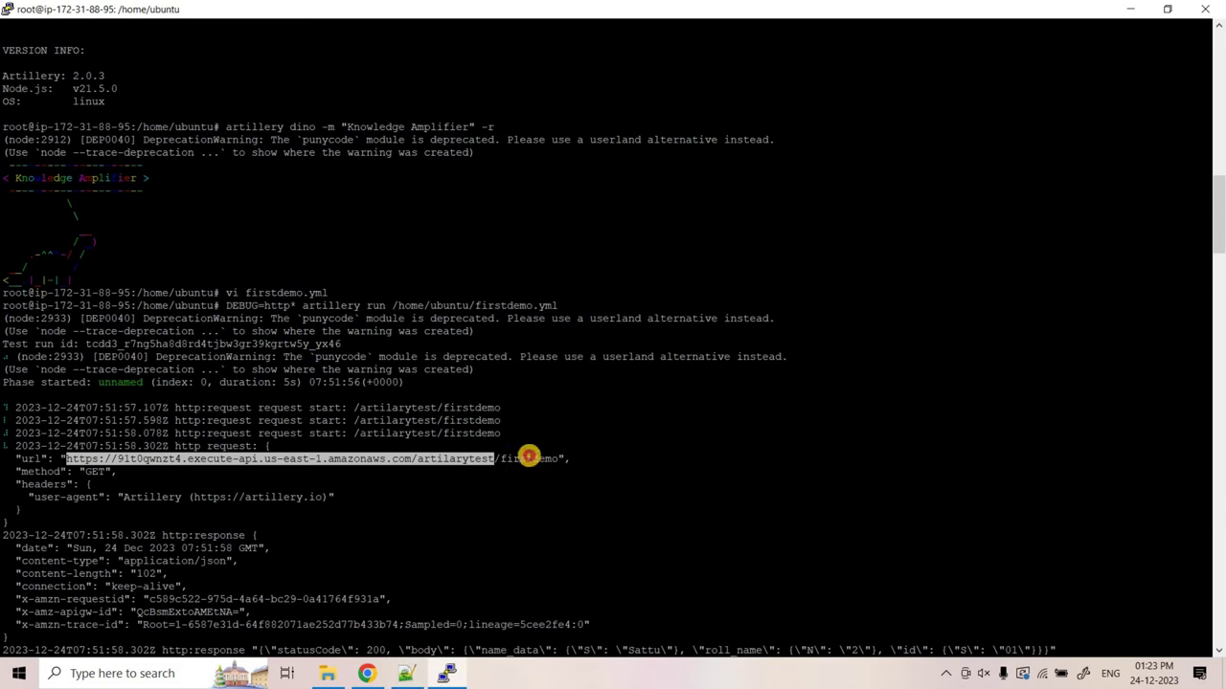
left_click_drag(494, 459, 557, 457)
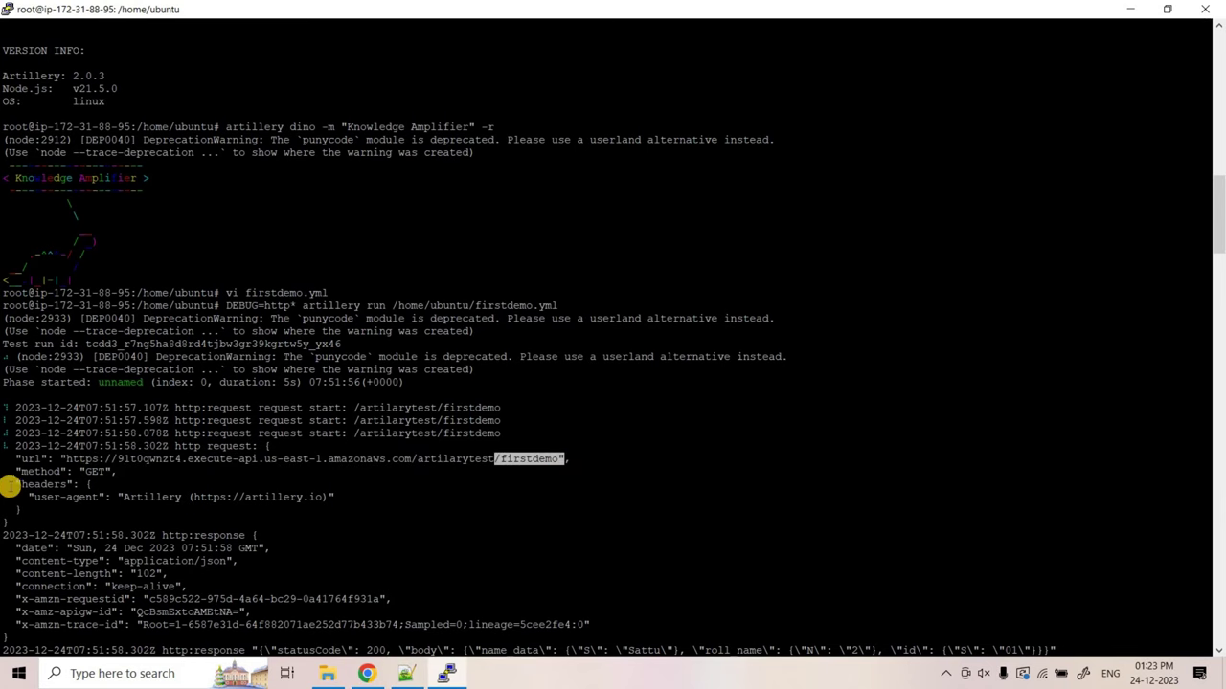
Examine the request method, response headers, status code and body of the logged /firstdemo requests in the debug output.
left_click_drag(11, 471, 124, 469)
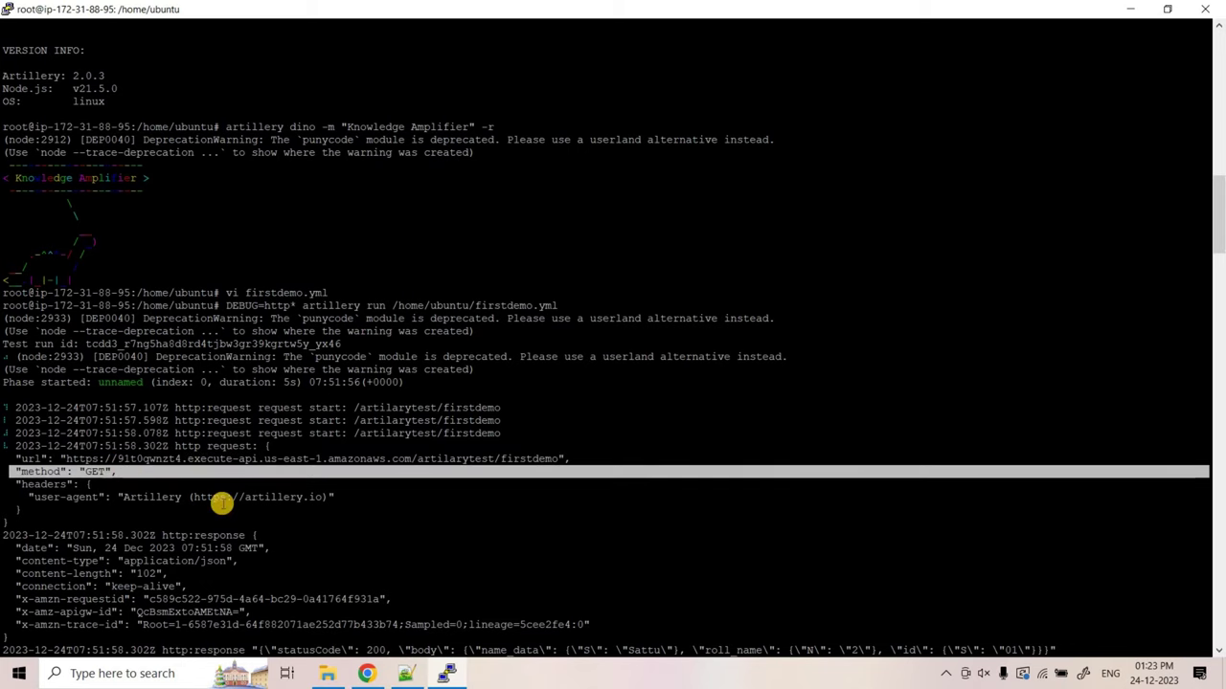
left_click_drag(6, 546, 42, 630)
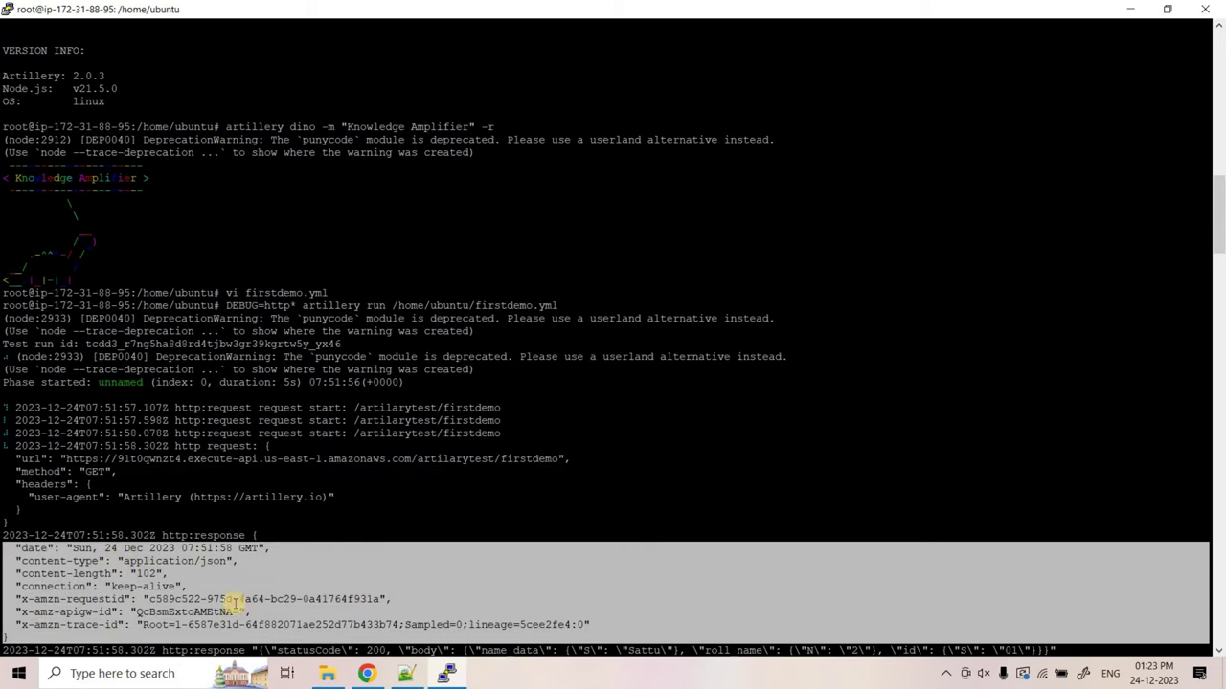
left_click_drag(462, 650, 1049, 647)
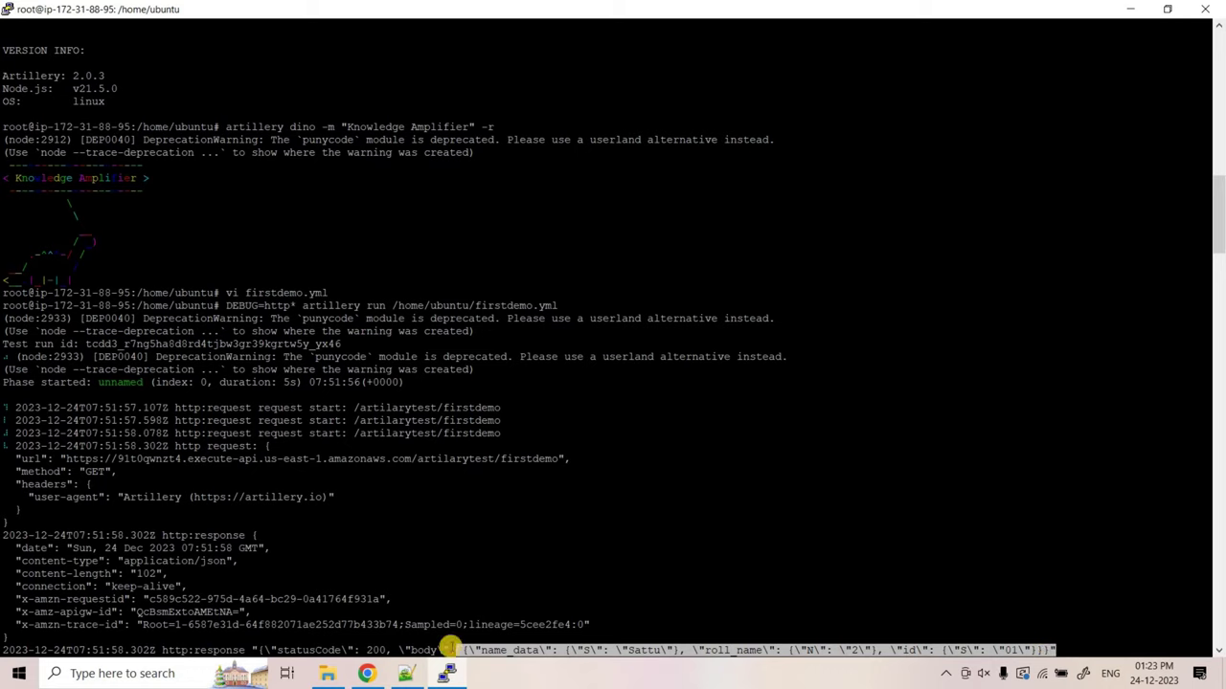
left_click_drag(252, 650, 385, 650)
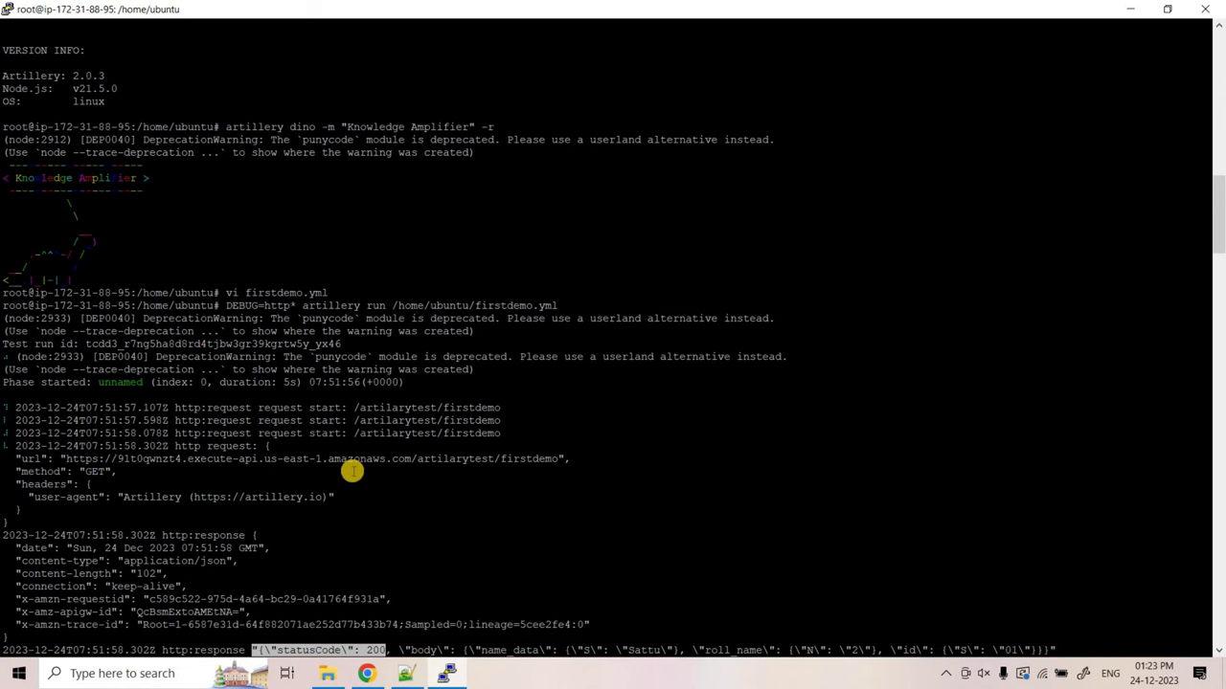
left_click_drag(251, 497, 1048, 494)
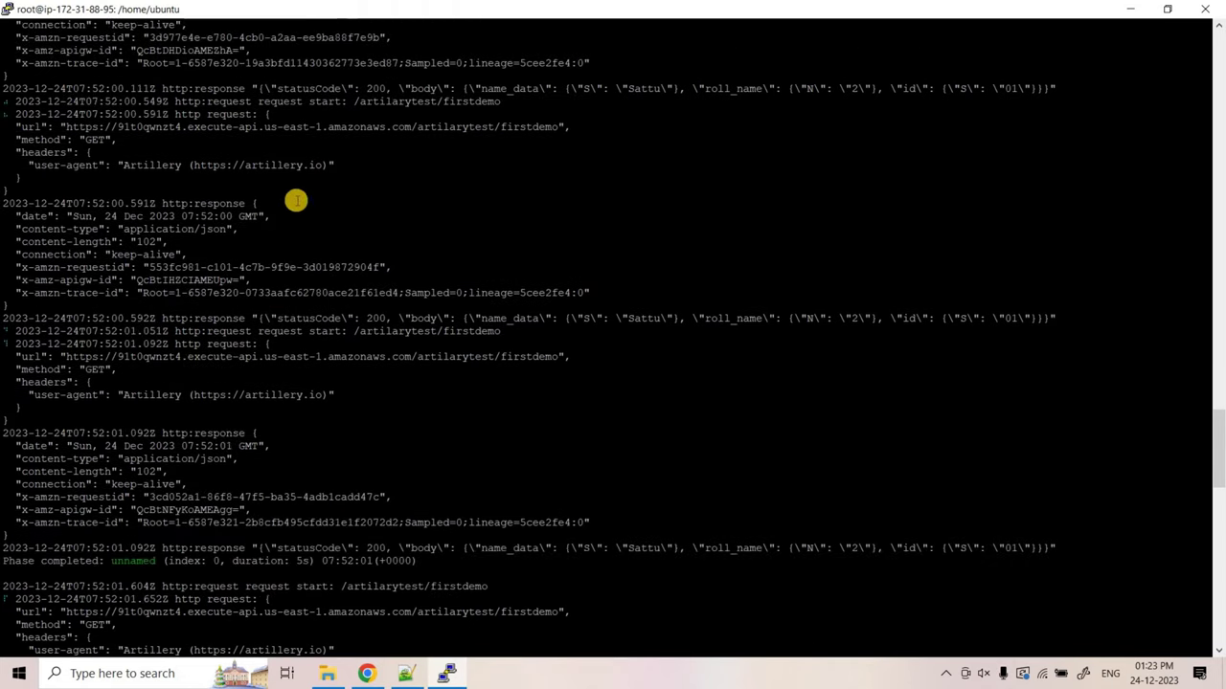
scroll(498, 306, "up", 10)
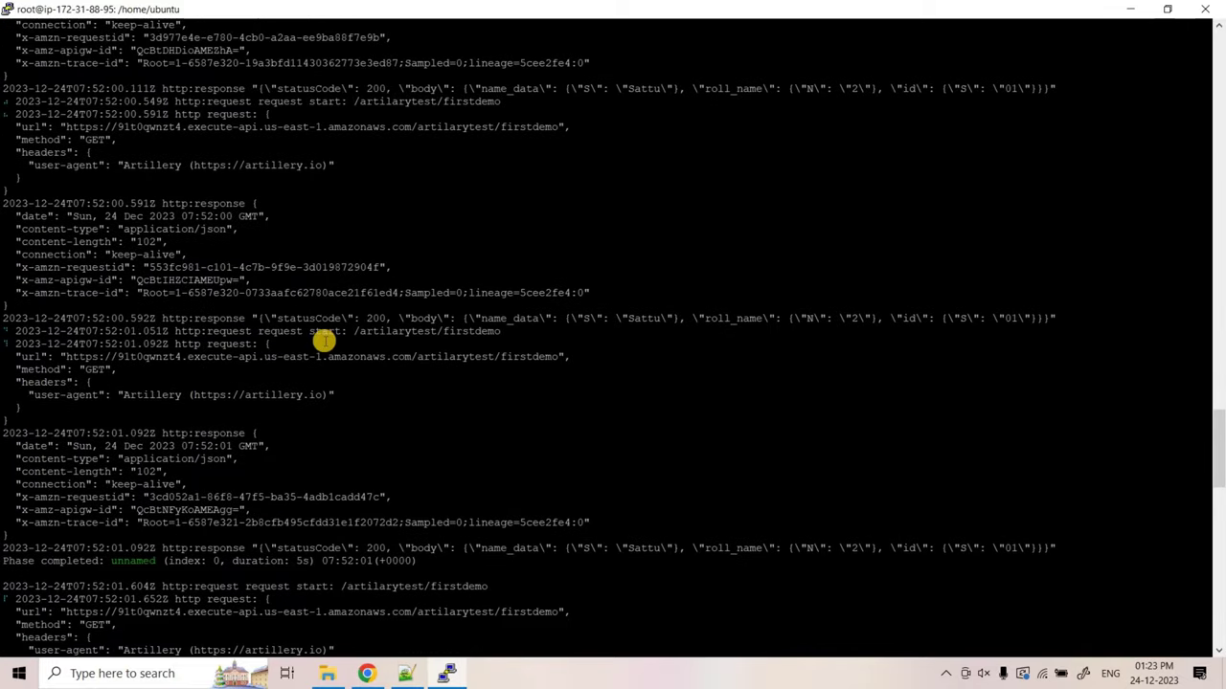
scroll(199, 366, "down", 10)
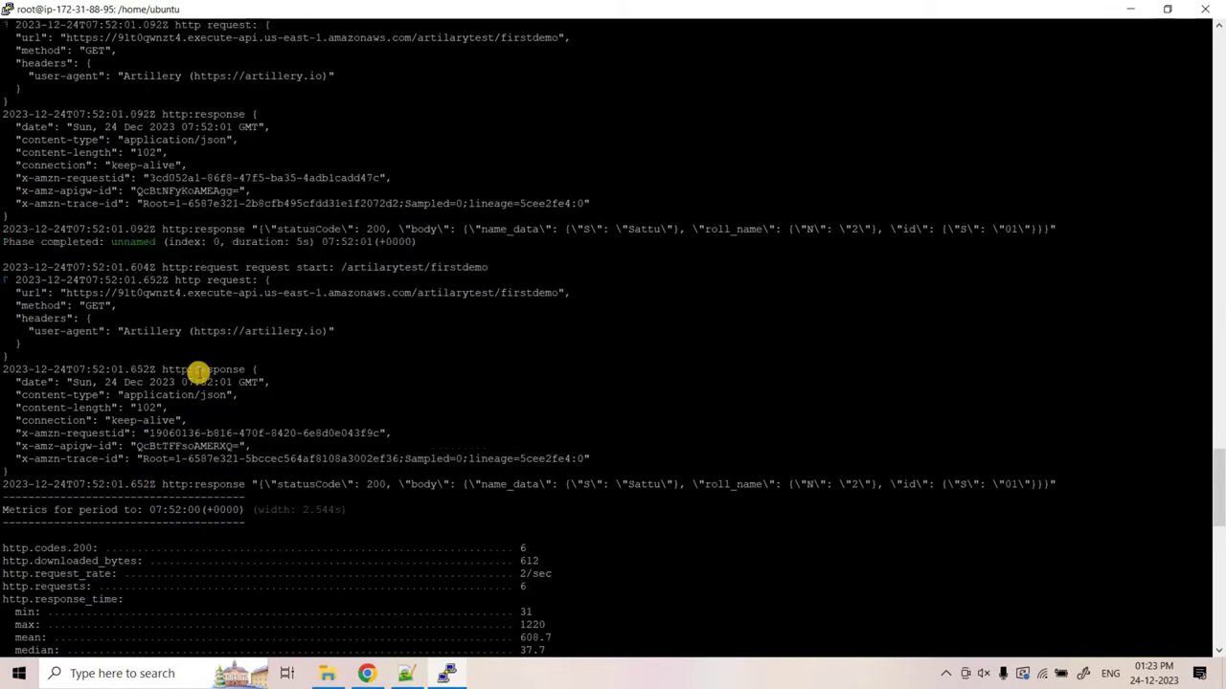
Compare the total run time above the terminal's summary report with the duration setting under phases in the notes.
left_click_drag(3, 318, 205, 317)
left_click_drag(3, 280, 254, 280)
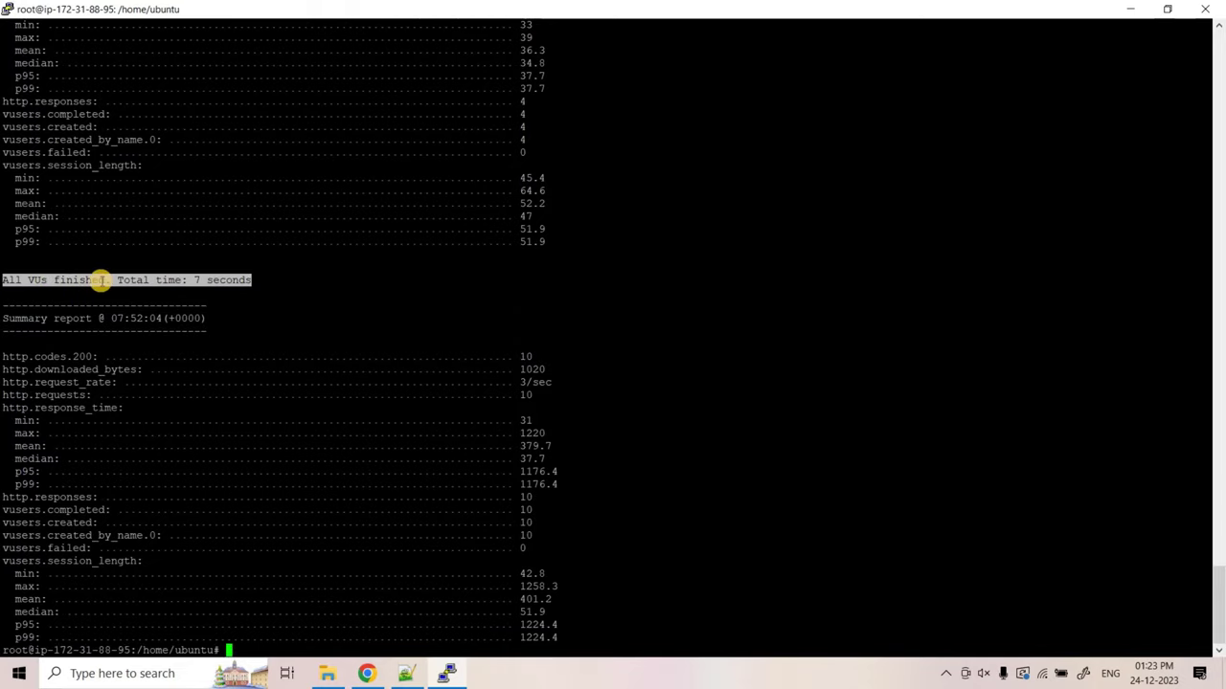
left_click_drag(22, 280, 46, 278)
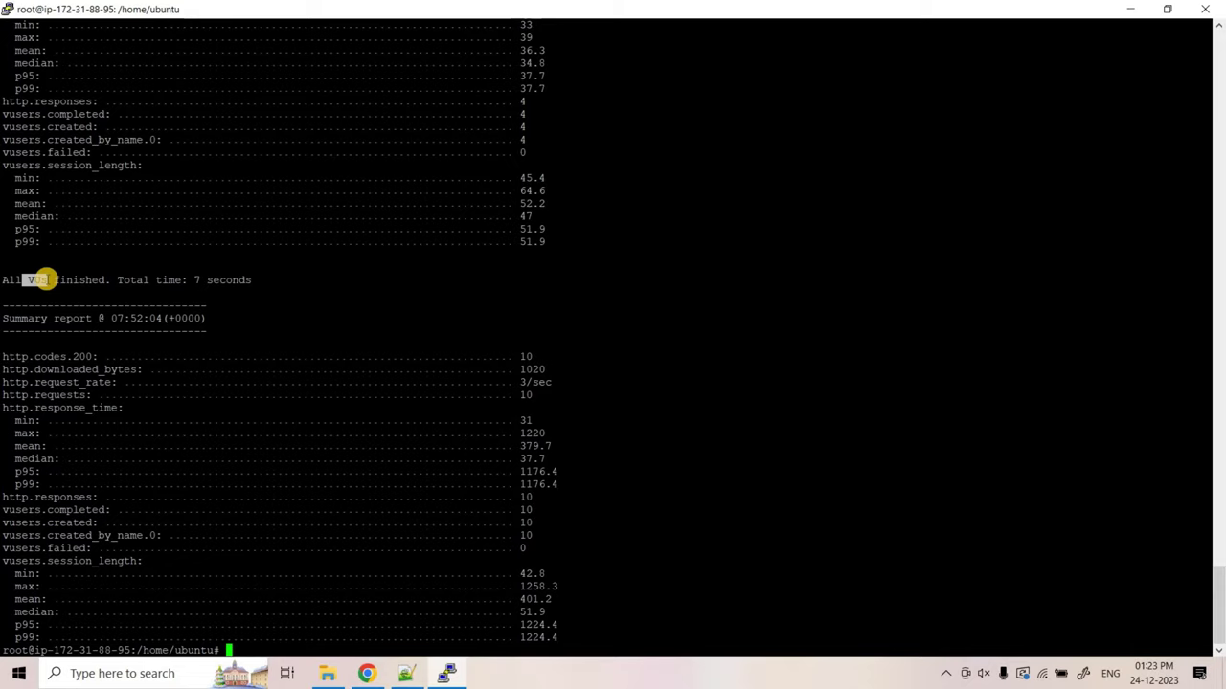
left_click_drag(113, 279, 246, 279)
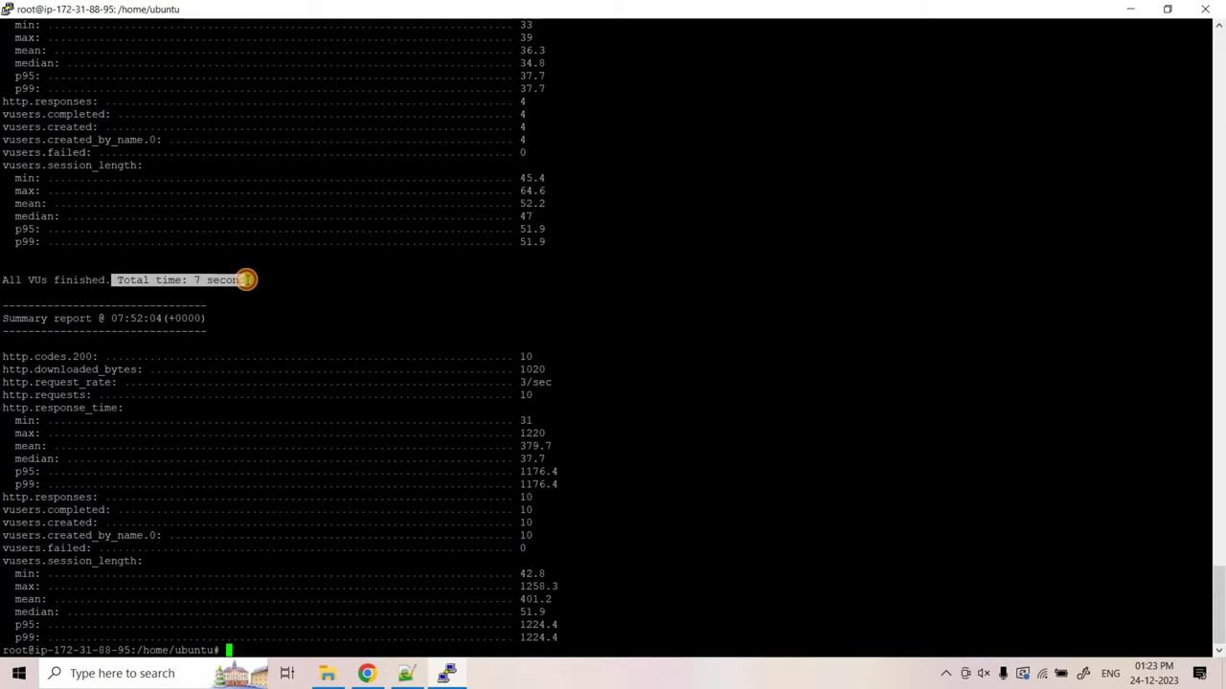
left_click(406, 673)
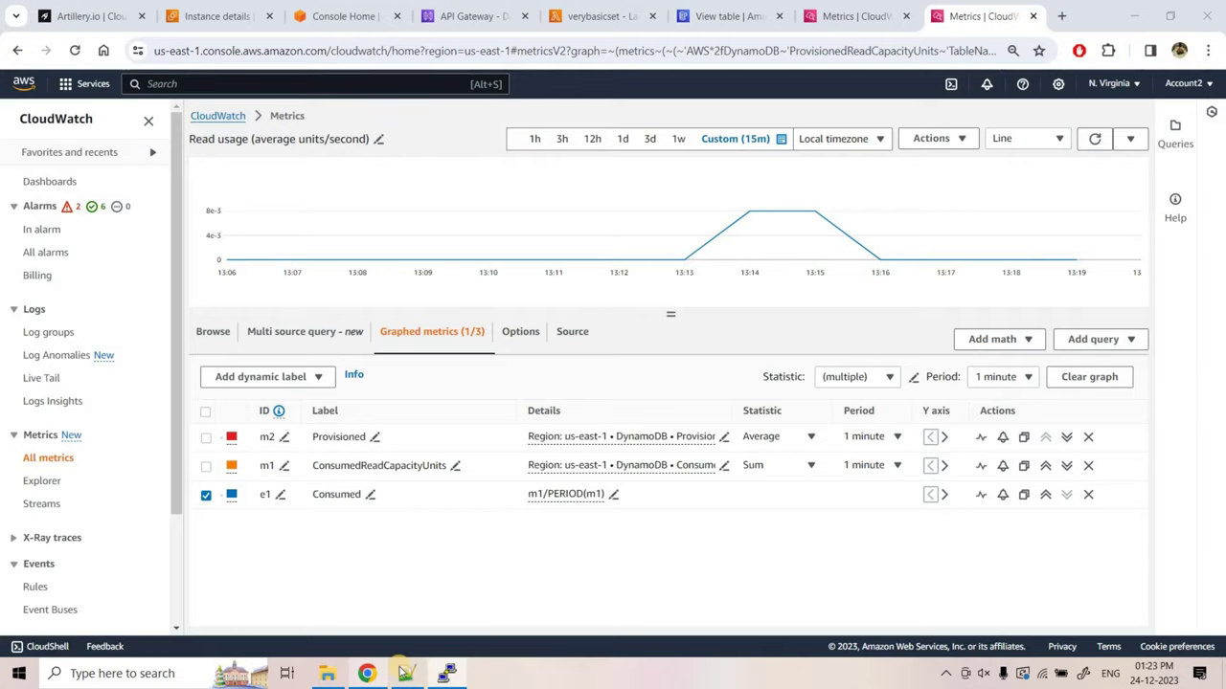
left_click(406, 673)
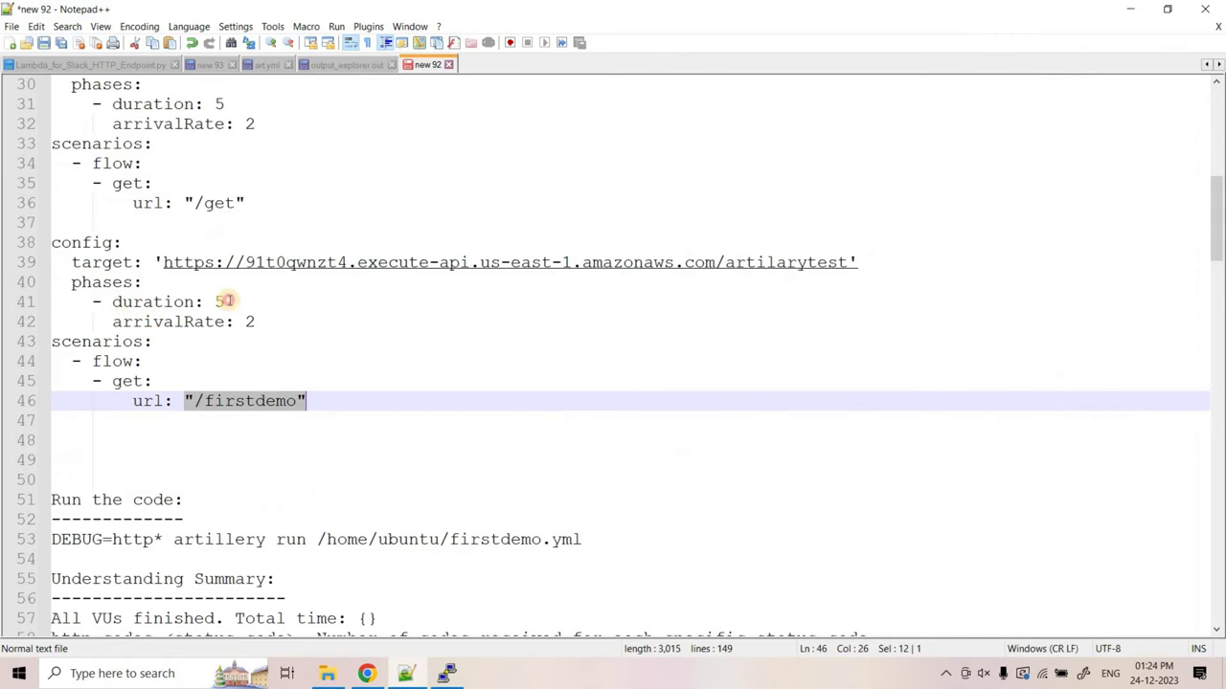
left_click_drag(112, 301, 239, 301)
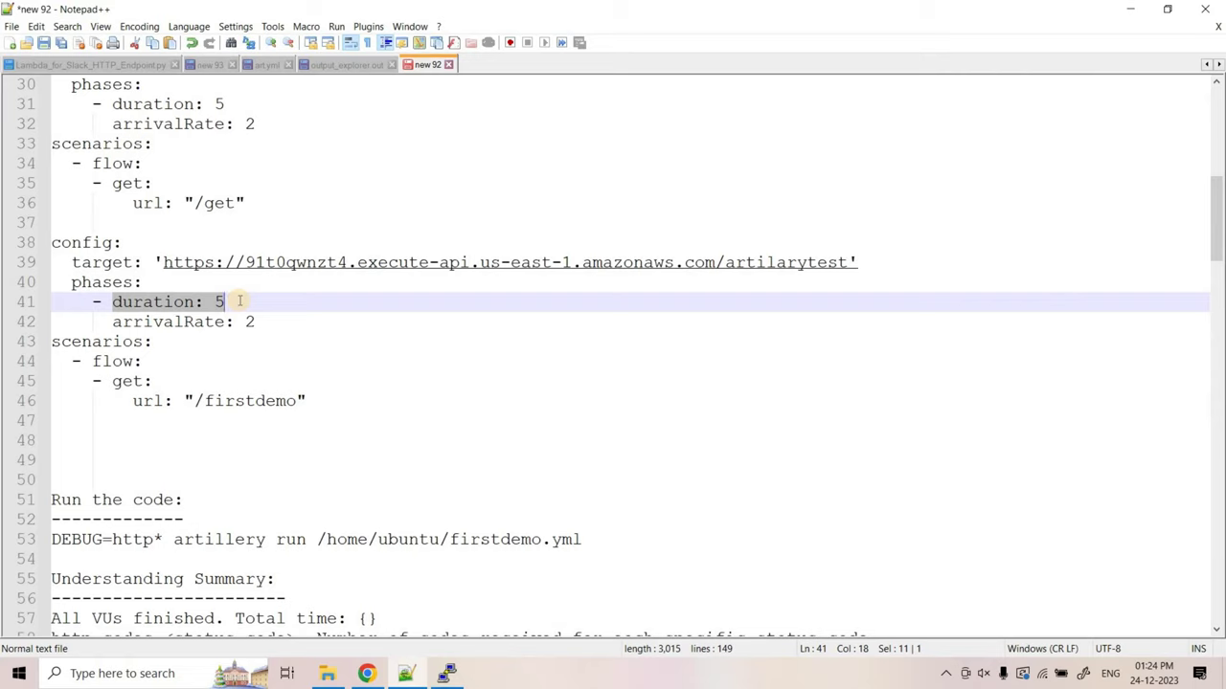
left_click(445, 673)
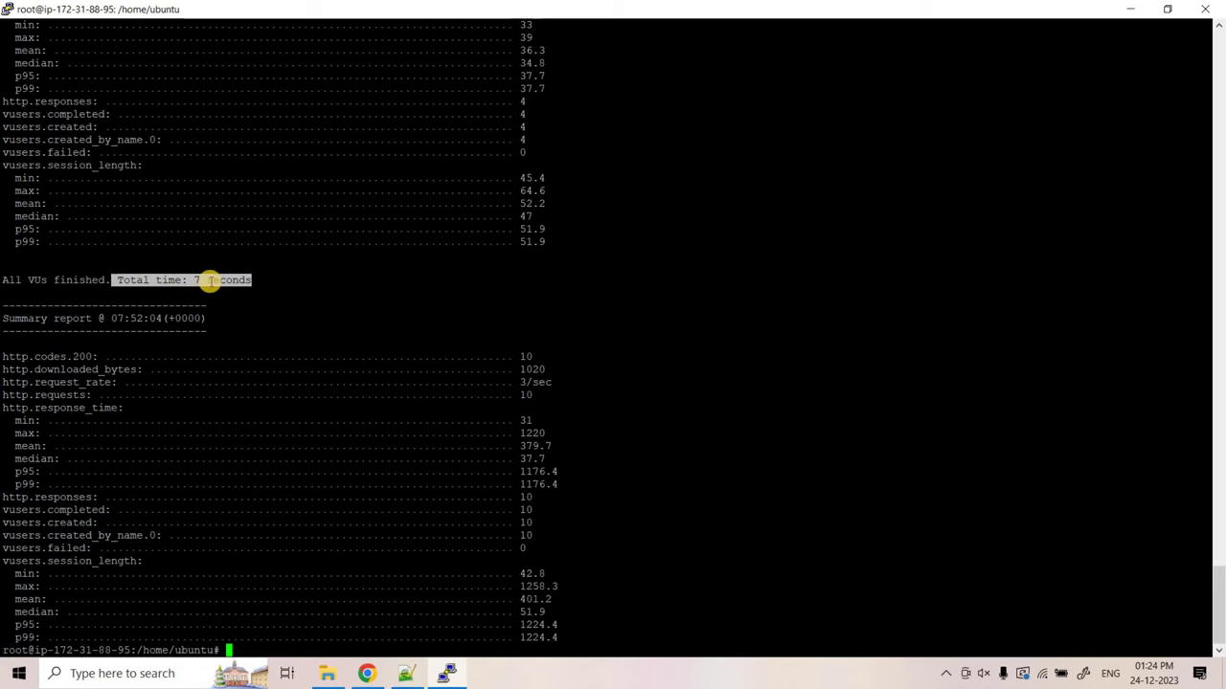
left_click(406, 673)
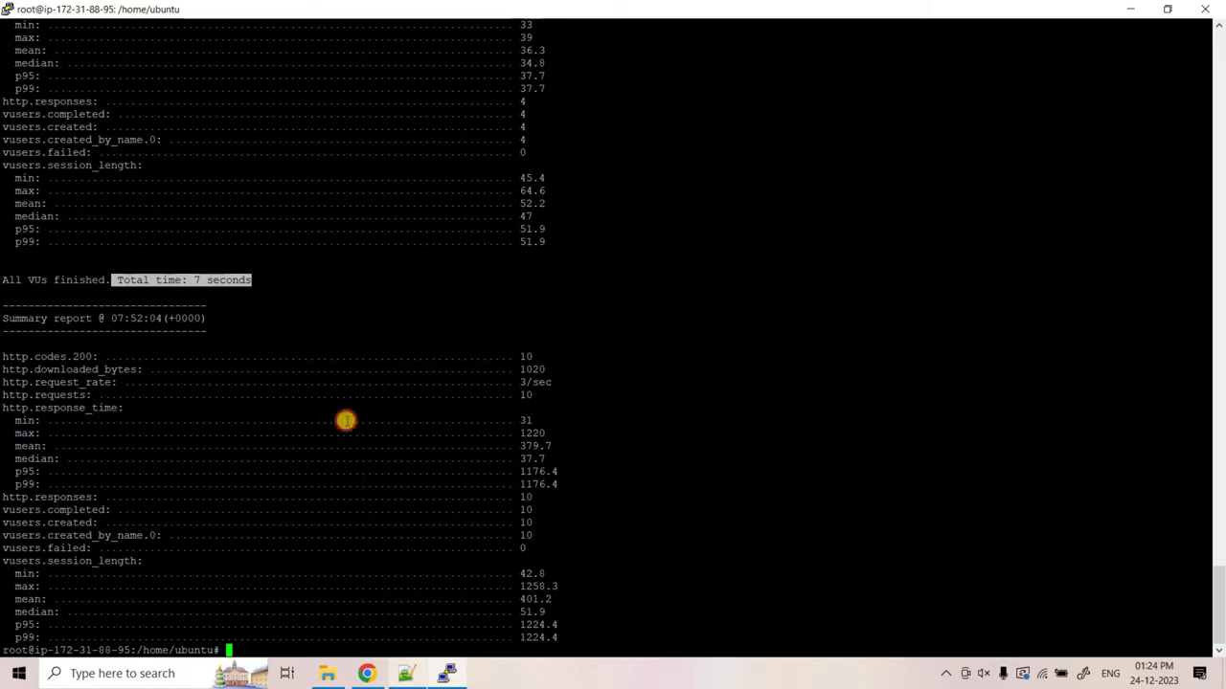
double_click(105, 283)
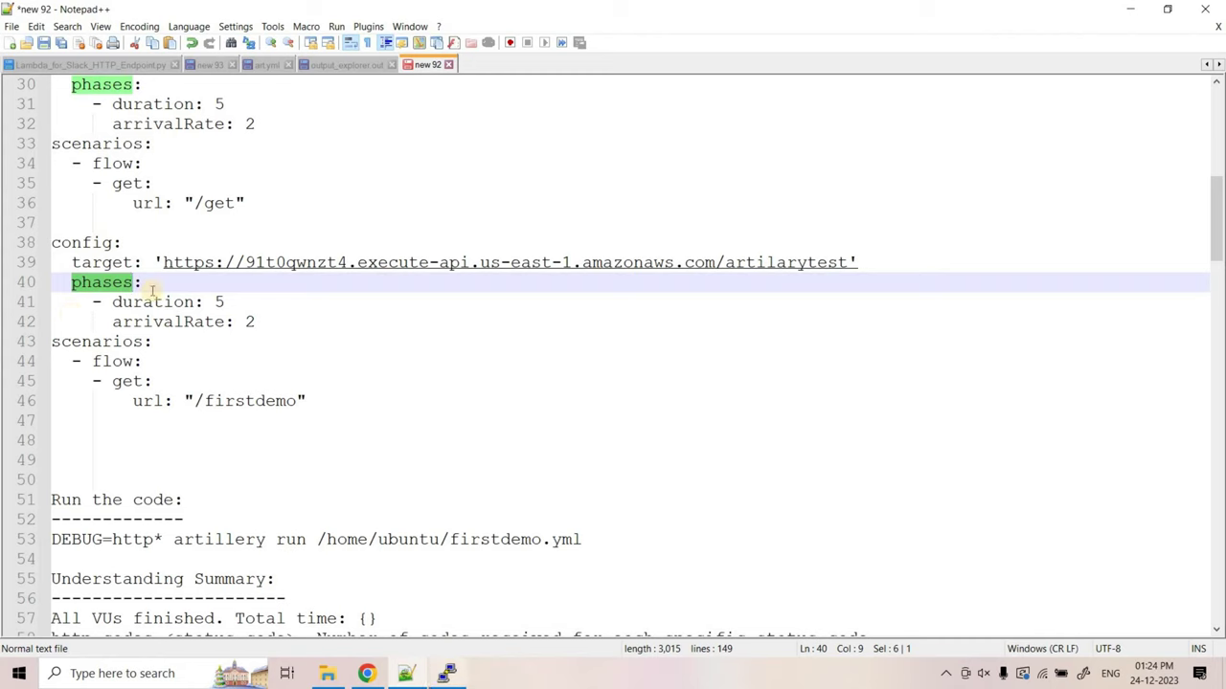
key("alt+Tab")
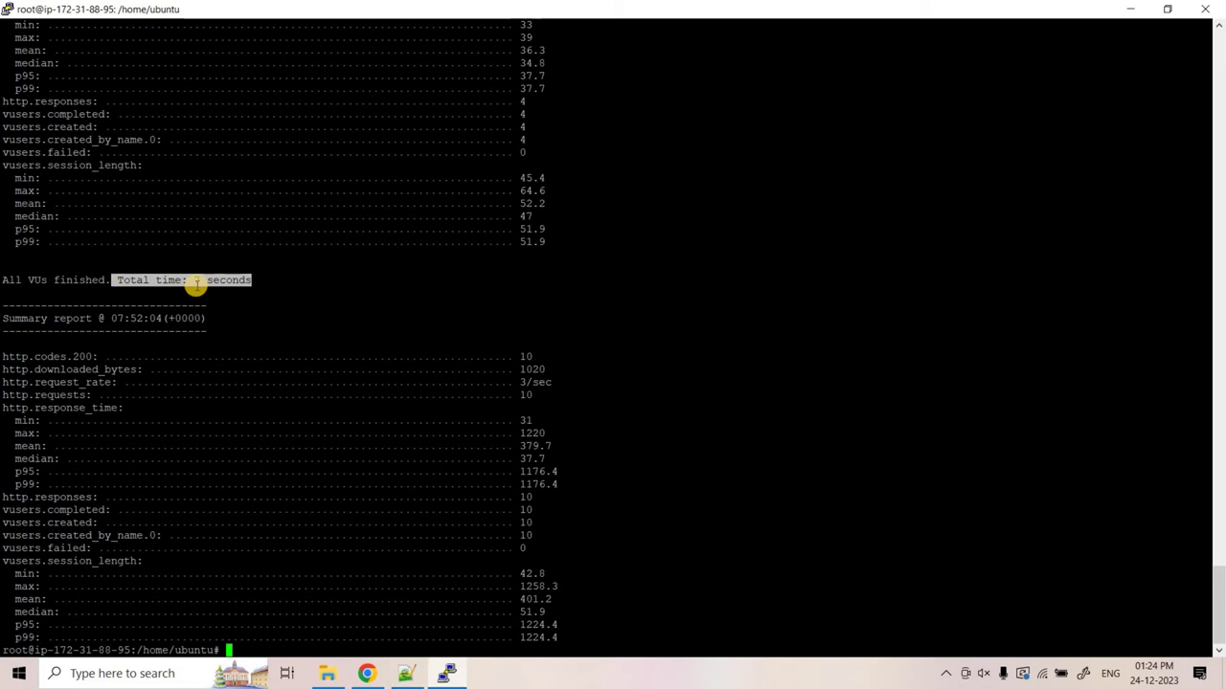
Compare the http.requests count in the terminal's summary report with the duration and arrivalRate settings for /firstdemo in the Notepad++ notes.
left_click_drag(13, 358, 561, 637)
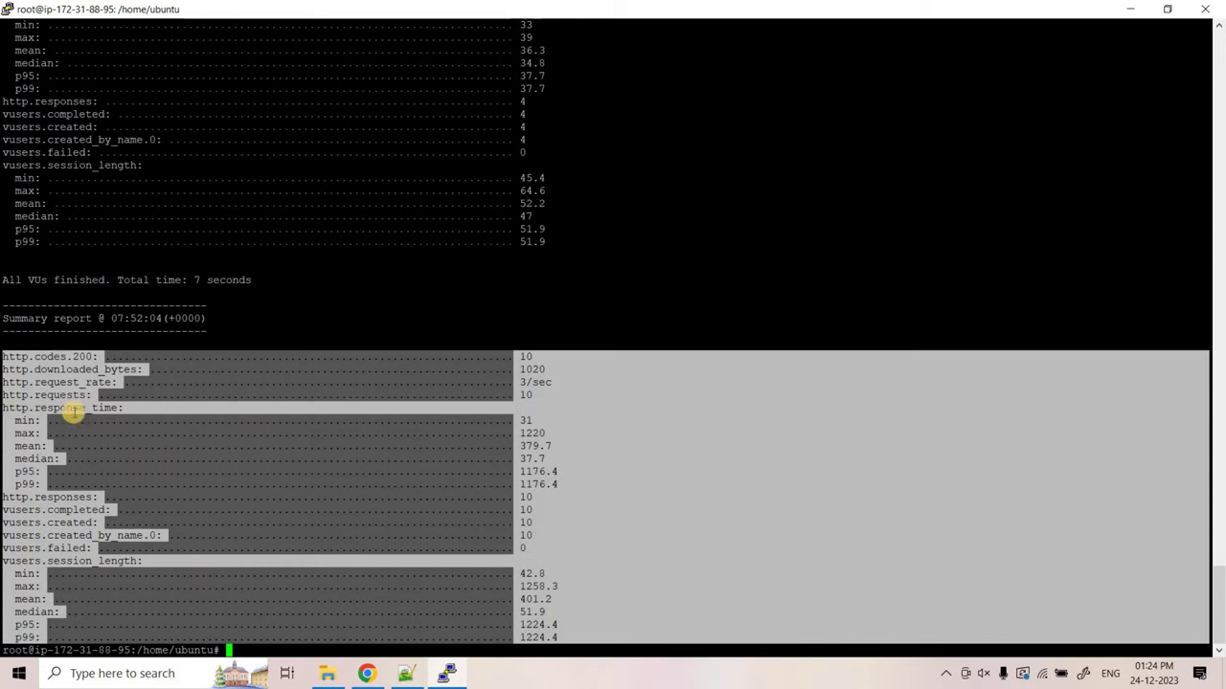
left_click(48, 381)
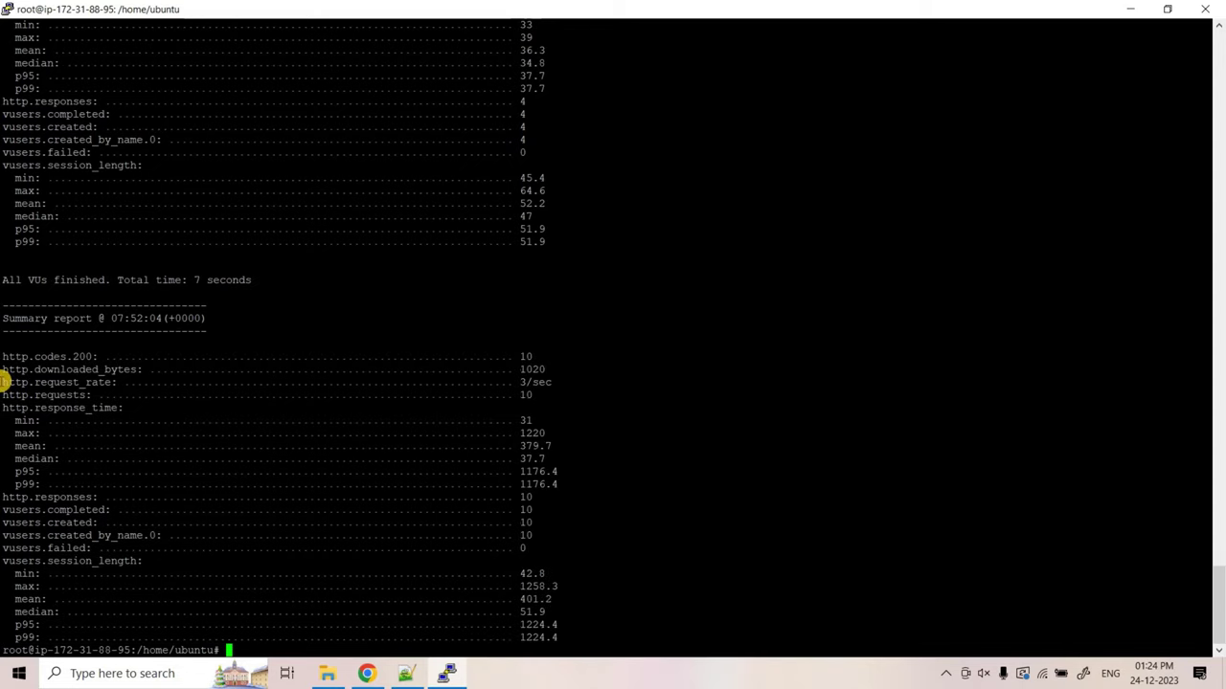
double_click(12, 382)
triple_click(75, 395)
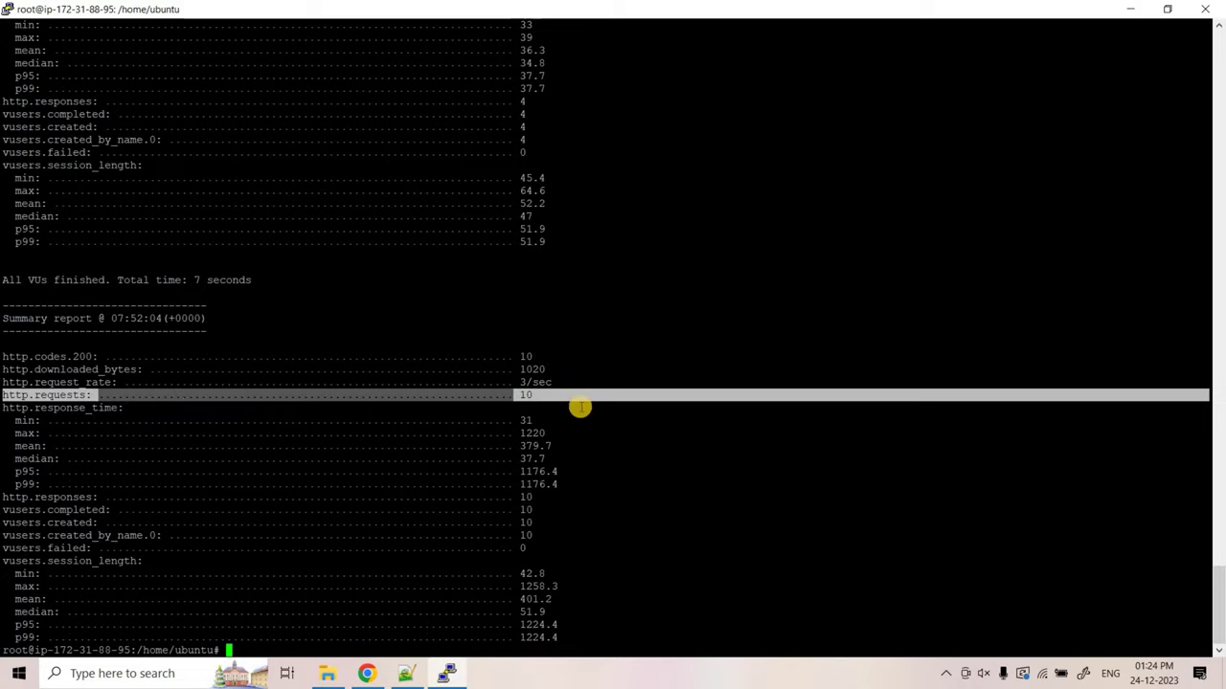
key("alt+Tab")
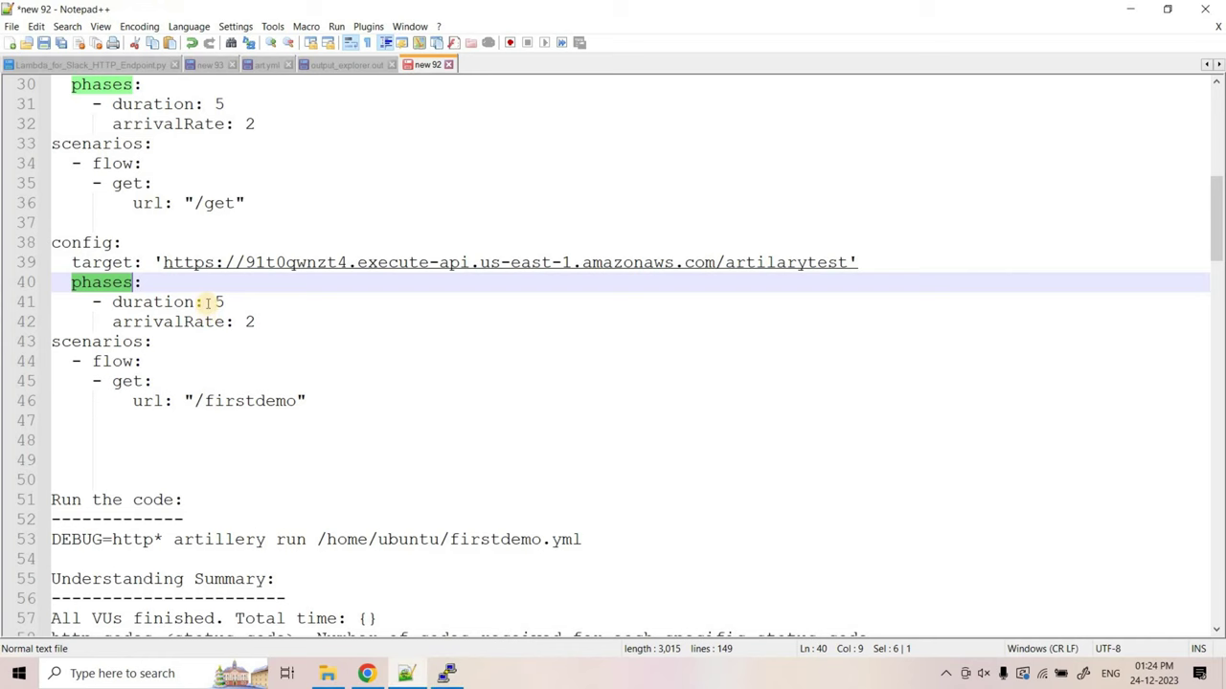
left_click_drag(204, 302, 229, 302)
double_click(249, 320)
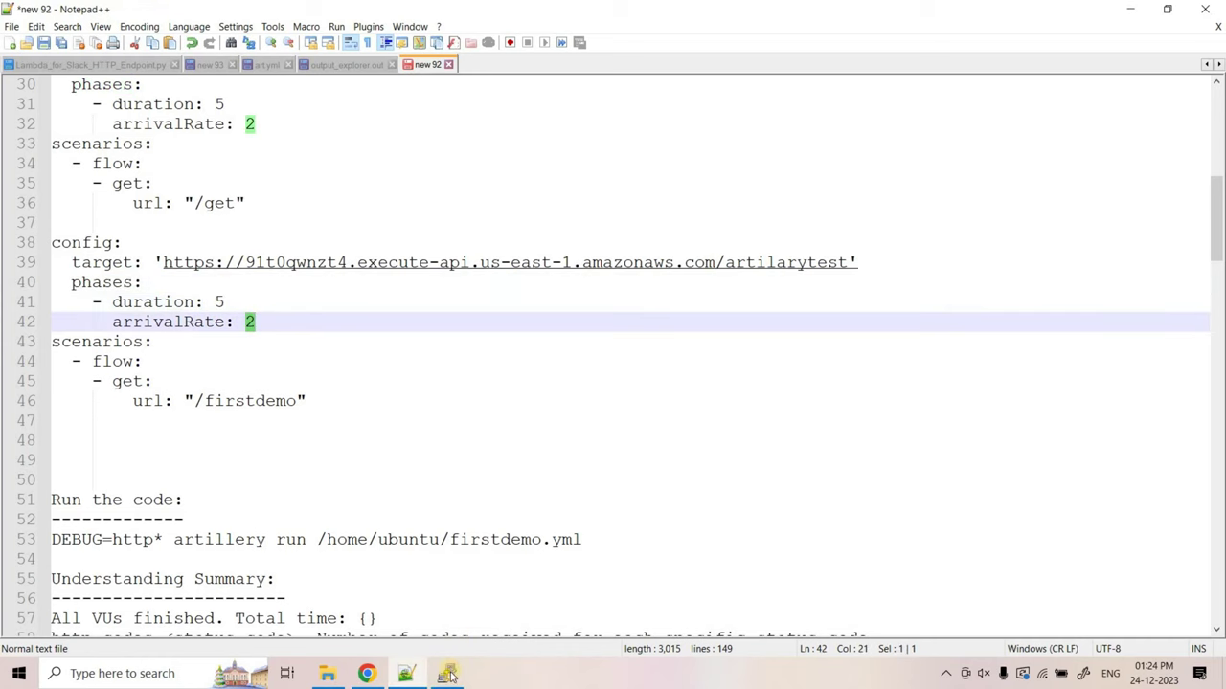
key("alt+Tab")
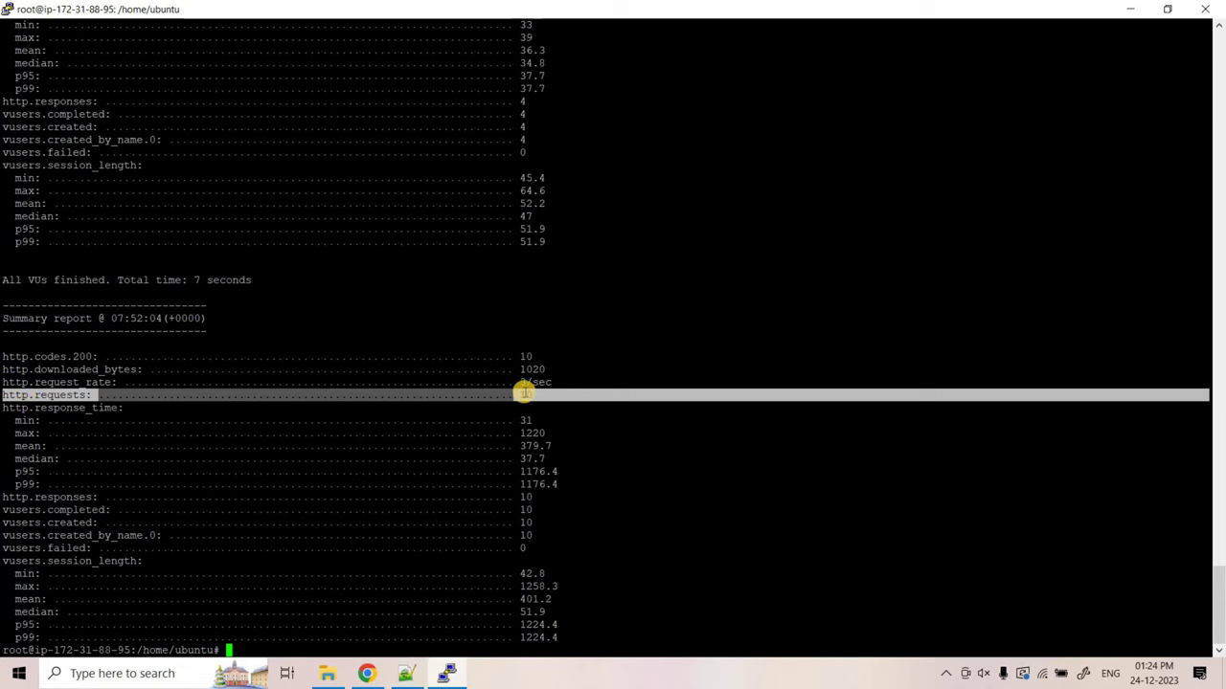
left_click(525, 393)
Compare the http.request_rate in the terminal's summary report with the phases settings of the /firstdemo config in the notes.
left_click_drag(6, 384, 550, 386)
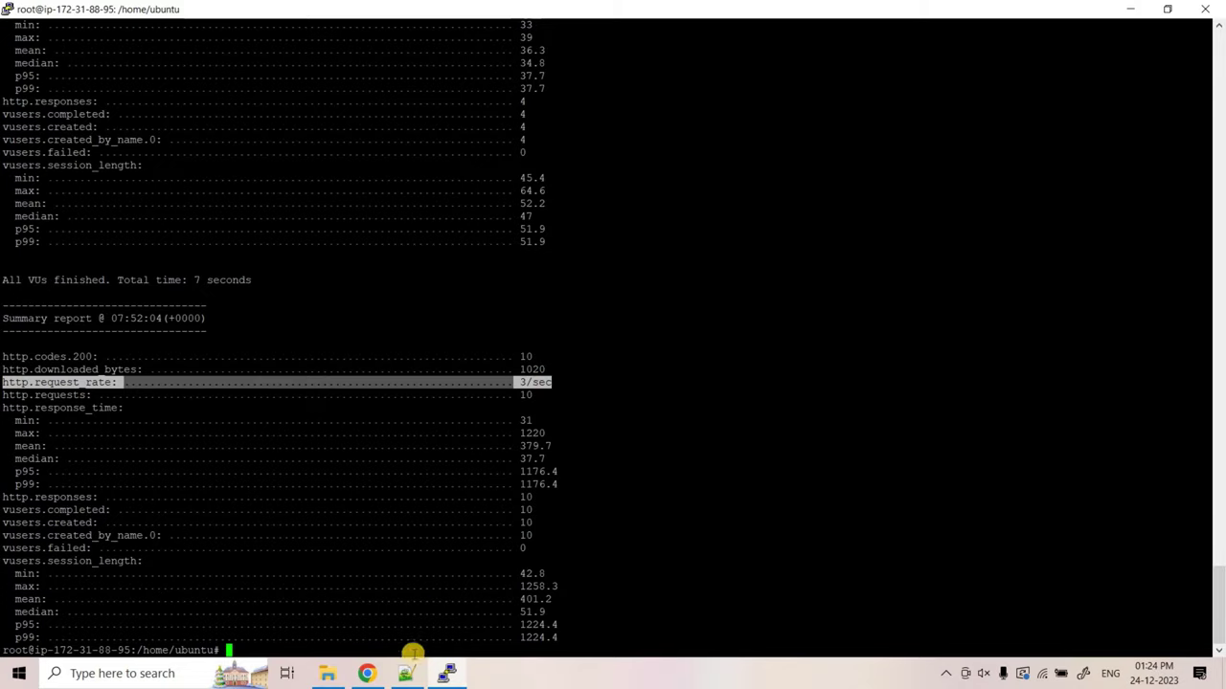
key("alt+Tab")
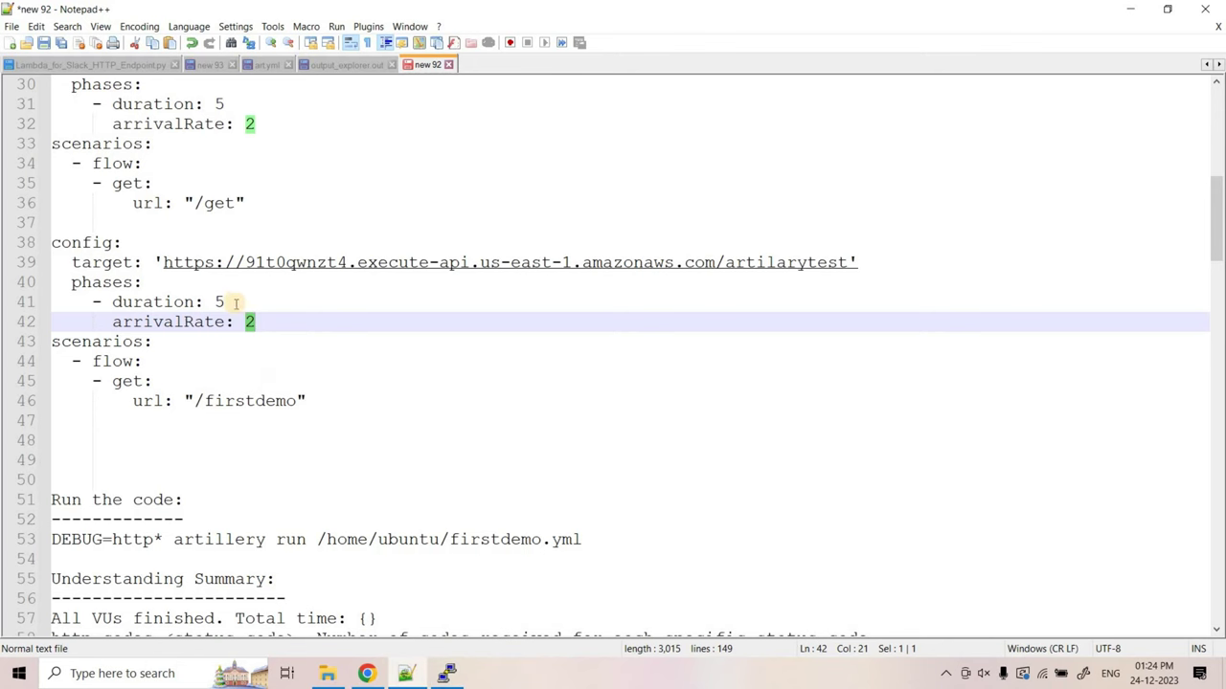
left_click(464, 664)
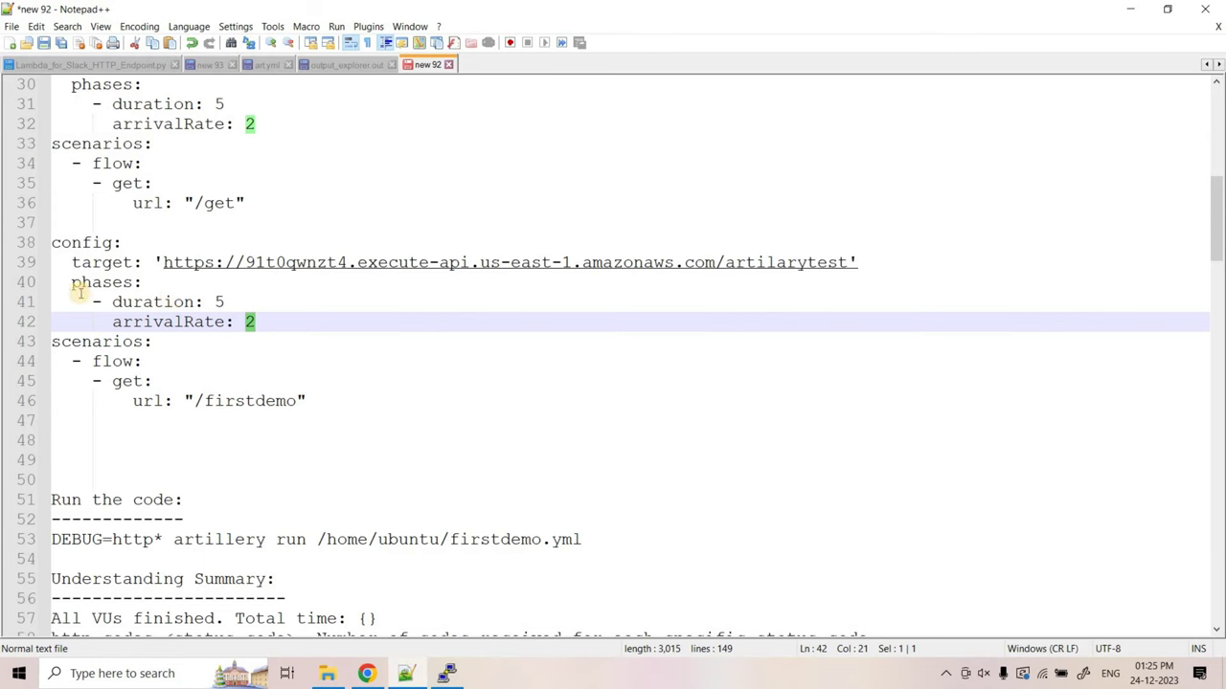
left_click_drag(64, 283, 243, 321)
left_click(243, 322)
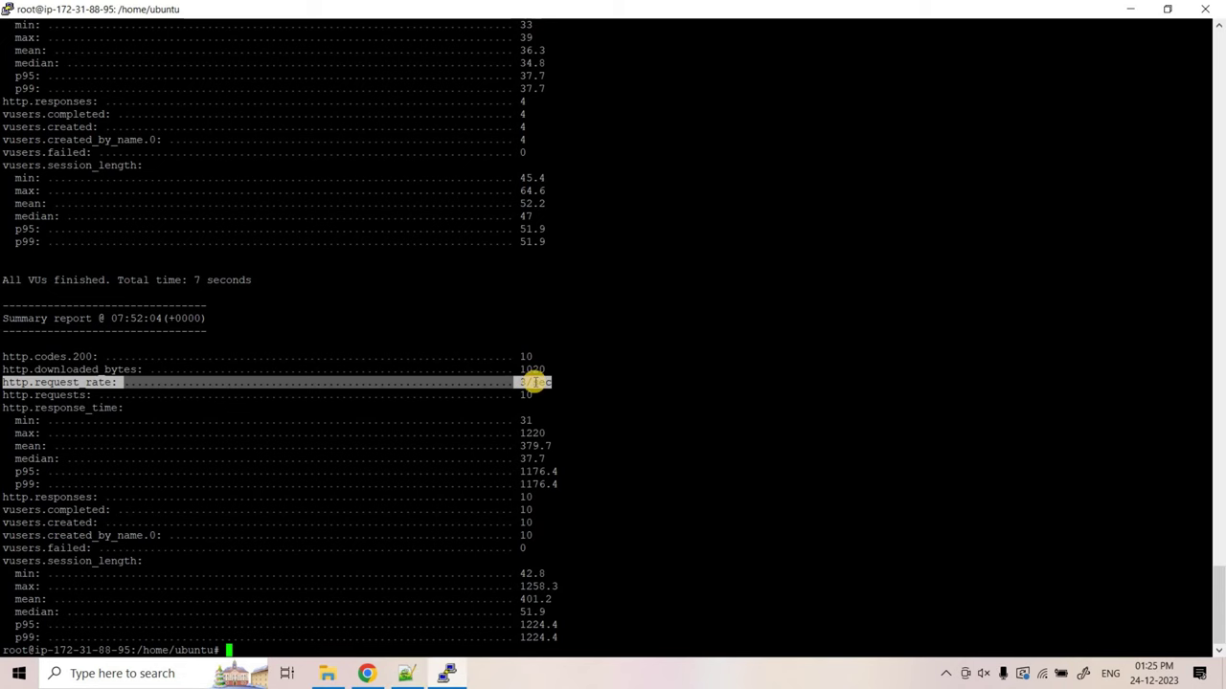
left_click(550, 377)
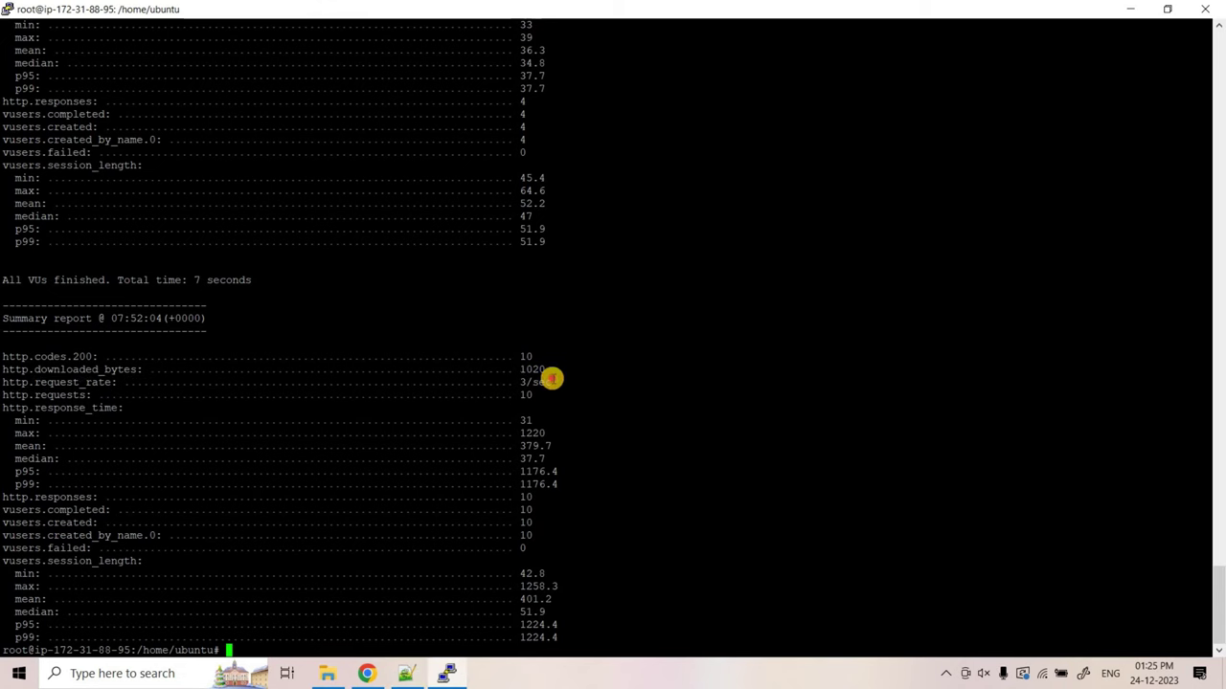
left_click_drag(515, 382, 551, 379)
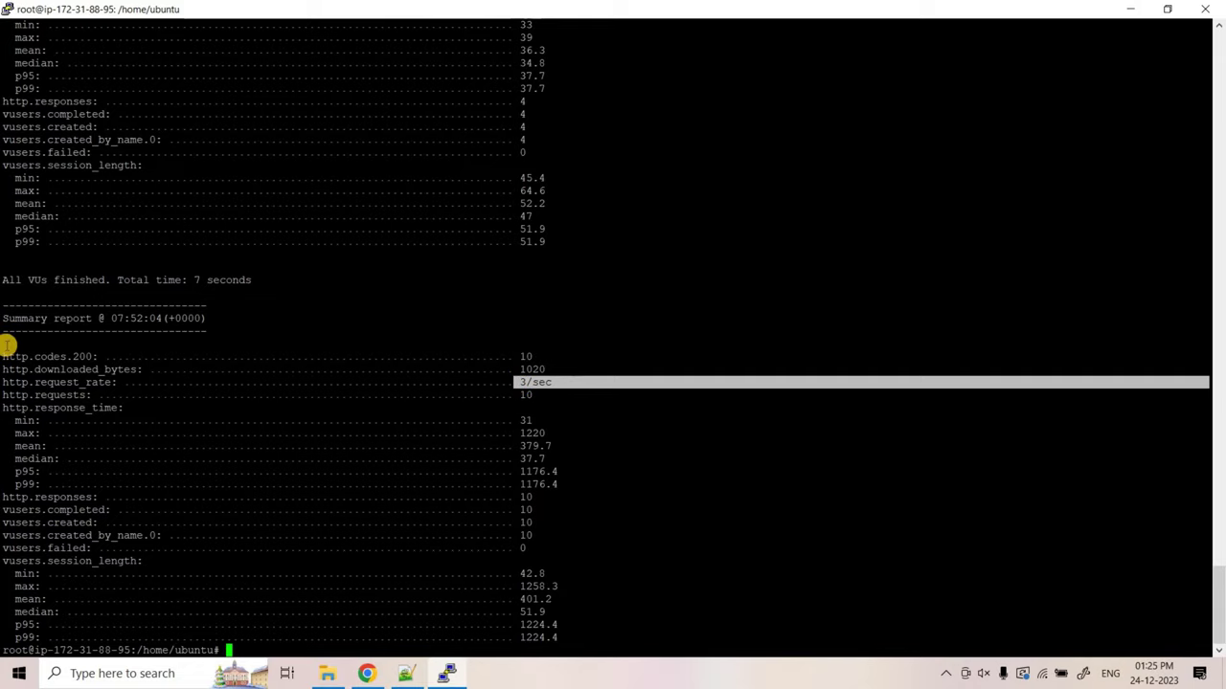
Examine the http.responses, http.codes.200 and http.response_time entries of the summary report, including the mean response time.
left_click_drag(239, 500, 9, 498)
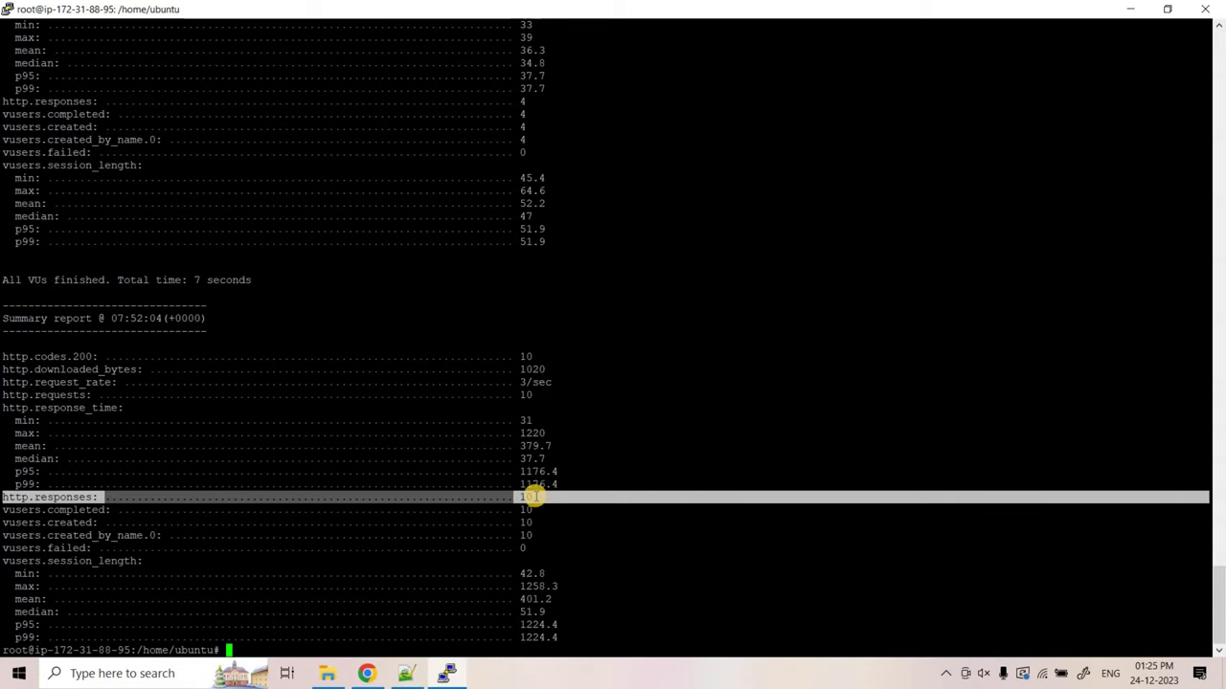
left_click_drag(8, 357, 533, 359)
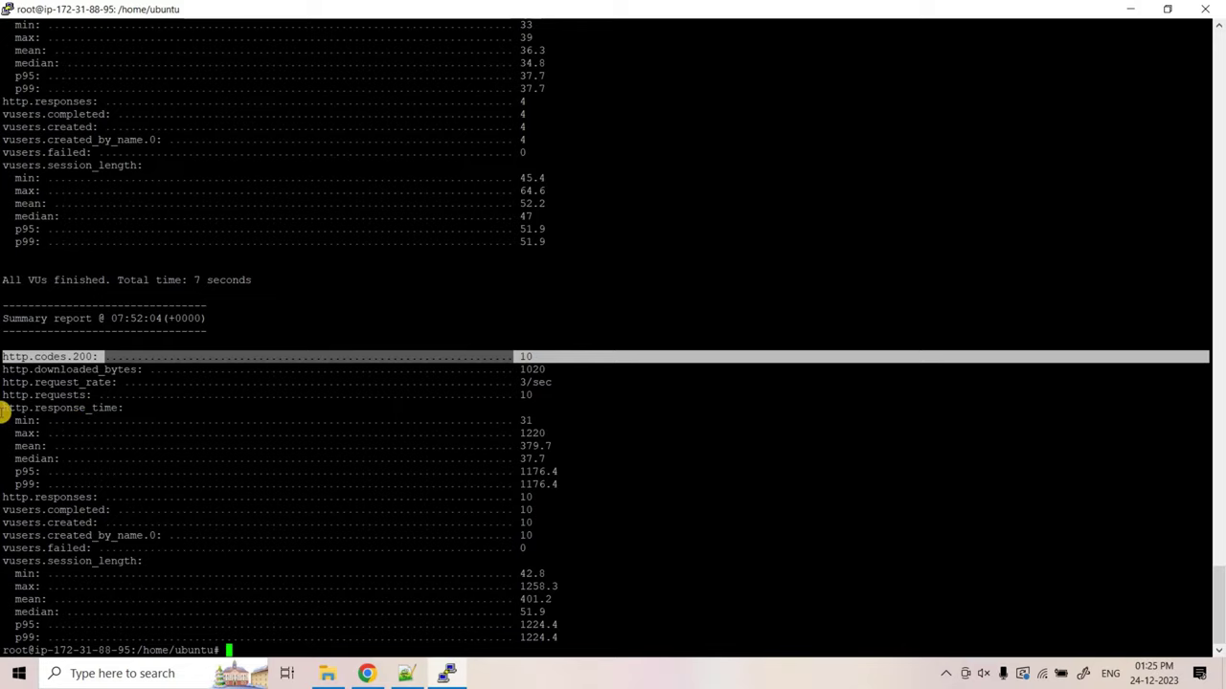
left_click_drag(5, 408, 565, 483)
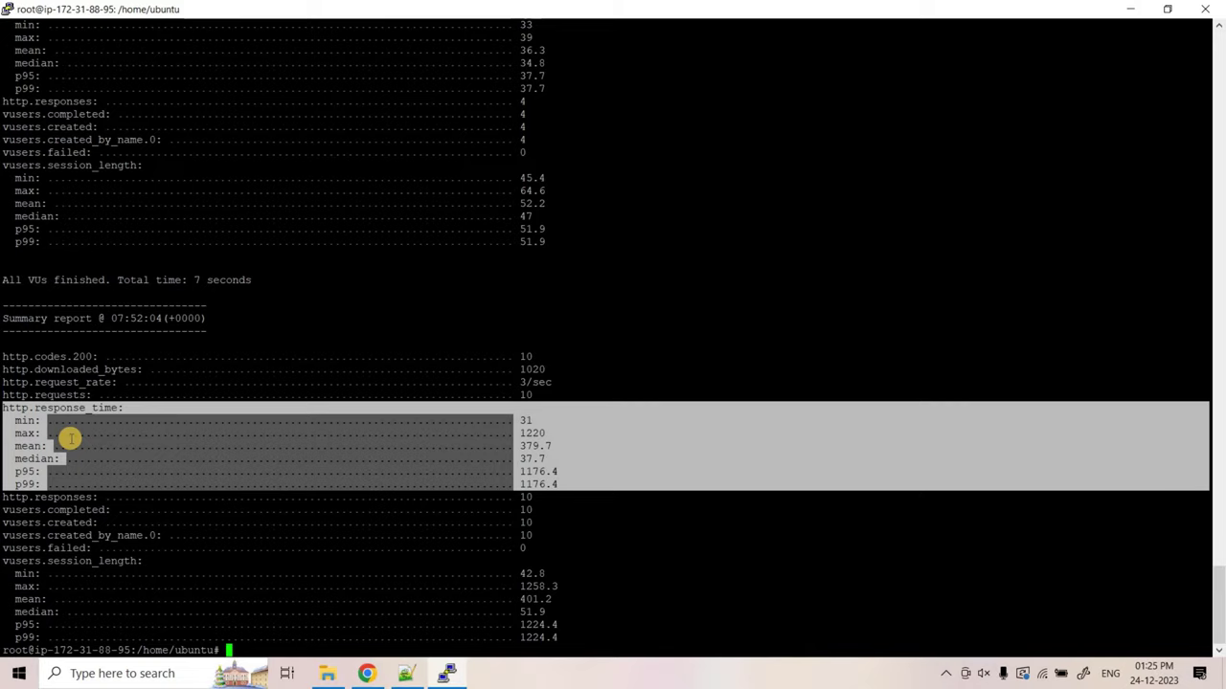
left_click_drag(9, 446, 567, 445)
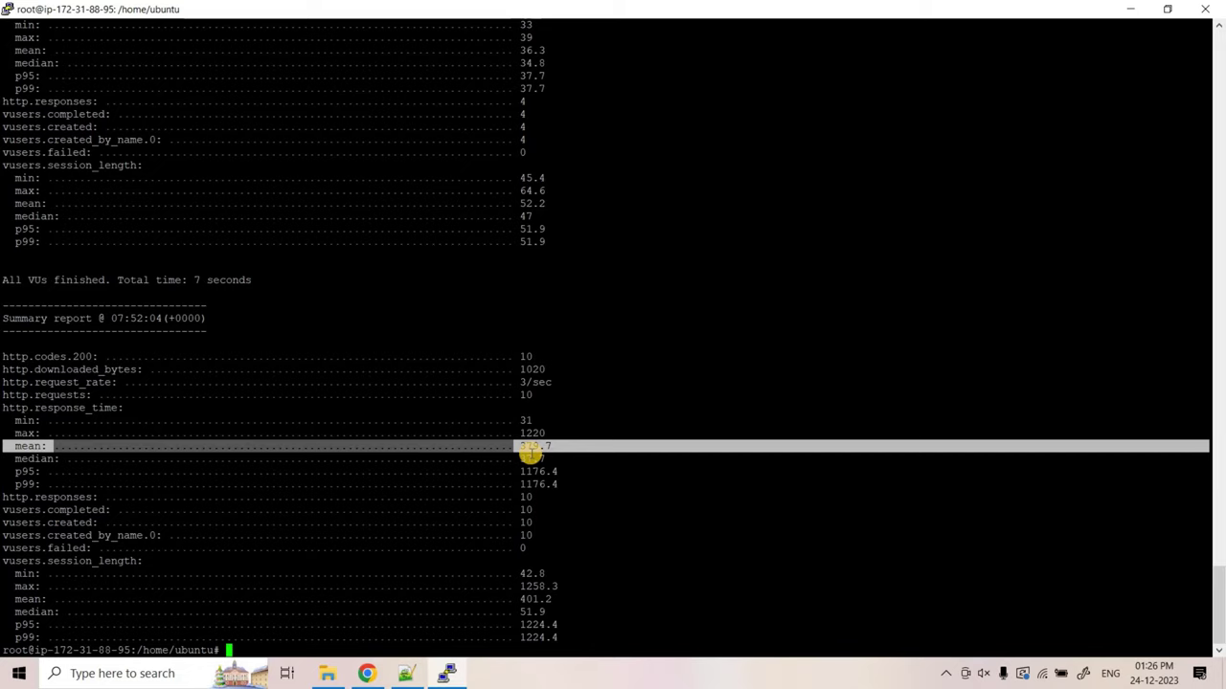
Switch to the Notepad++ notes and review the total time and http.codes status code explanations under Understanding Summary.
left_click(406, 673)
scroll(168, 427, "down", 4)
left_click_drag(54, 381, 222, 381)
left_click(100, 381)
double_click(100, 382)
left_click(234, 381)
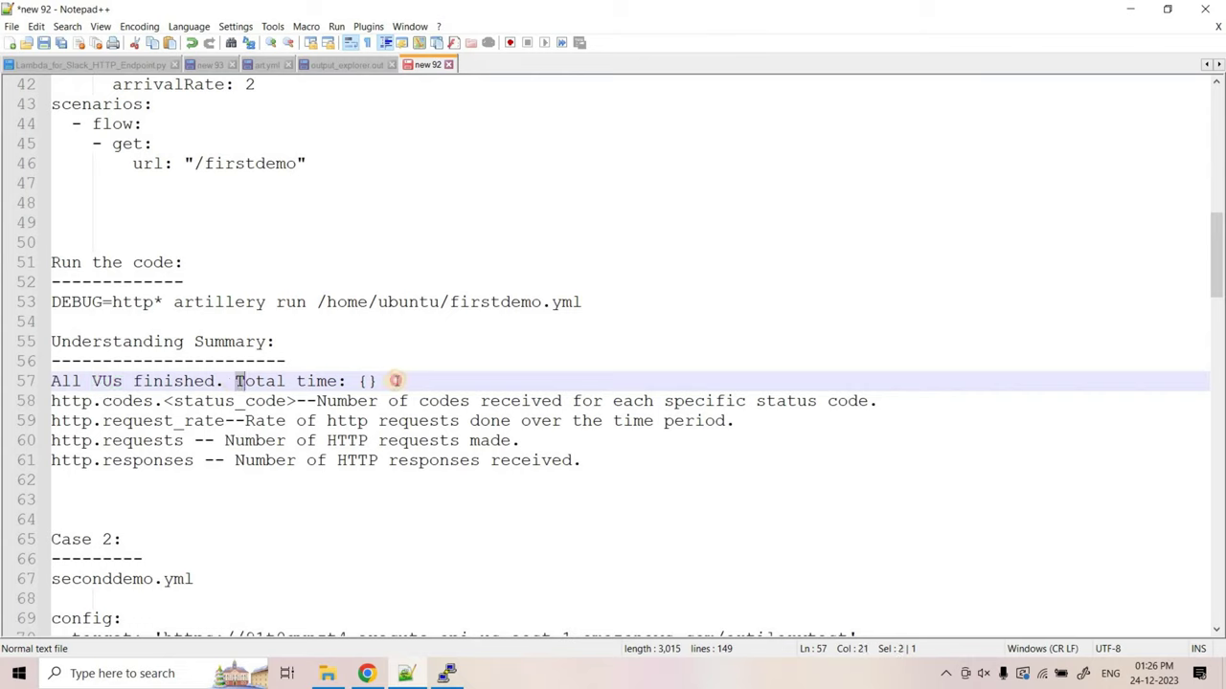
left_click(392, 381, "shift")
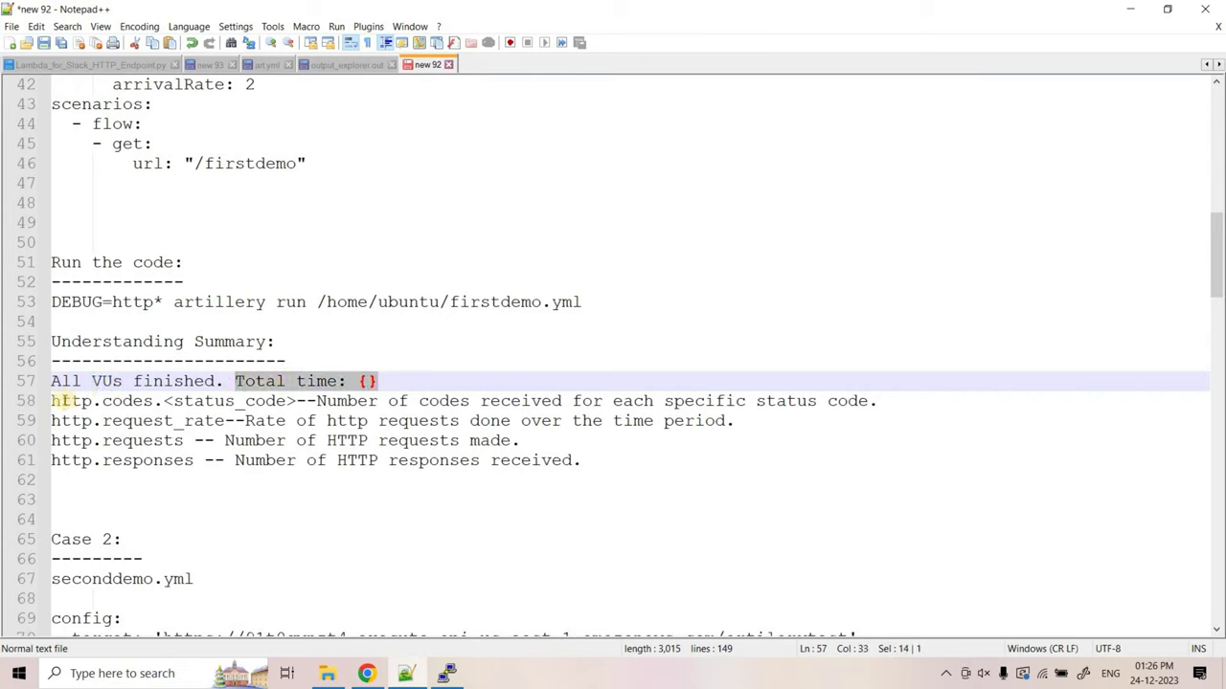
left_click_drag(52, 401, 294, 406)
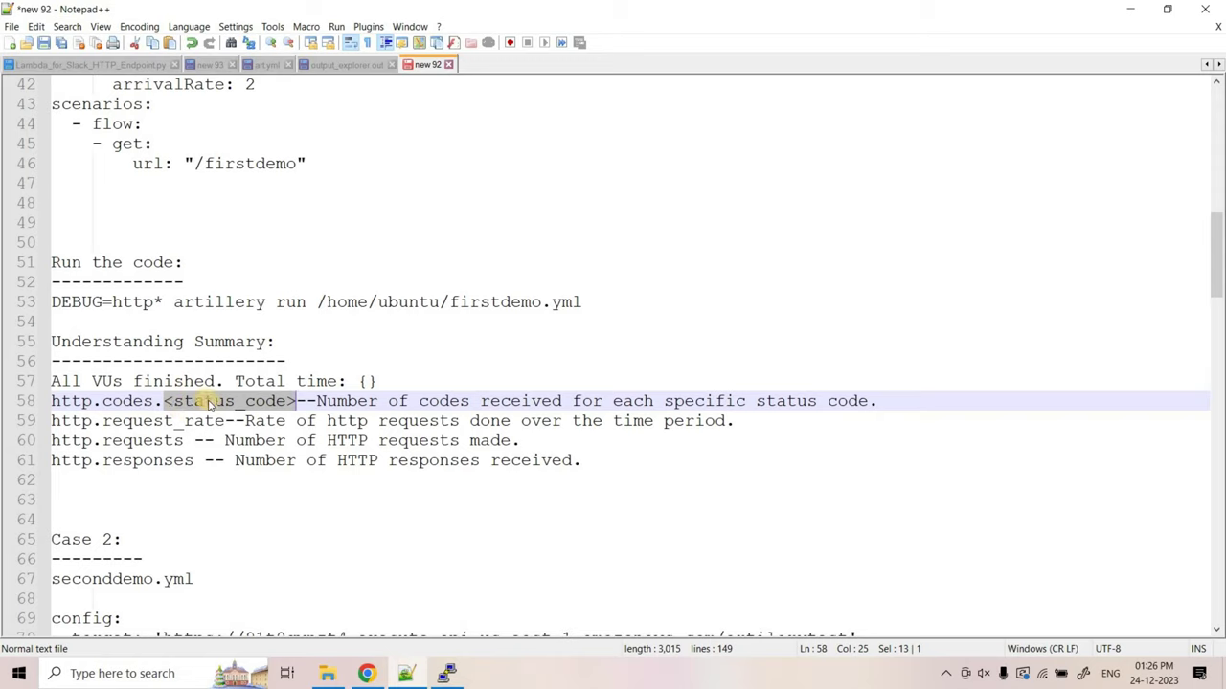
left_click_drag(316, 401, 554, 402)
double_click(271, 403)
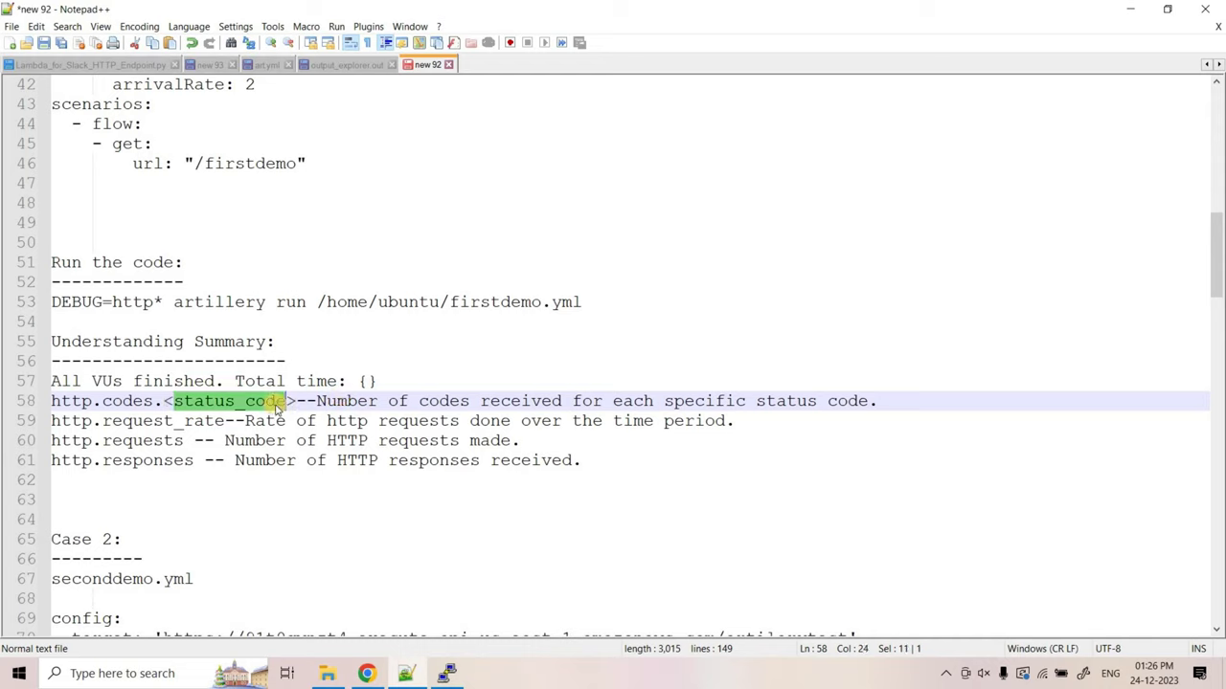
Review the http.request_rate, http.requests and http.responses definitions in the Understanding Summary notes.
left_click_drag(92, 421, 743, 422)
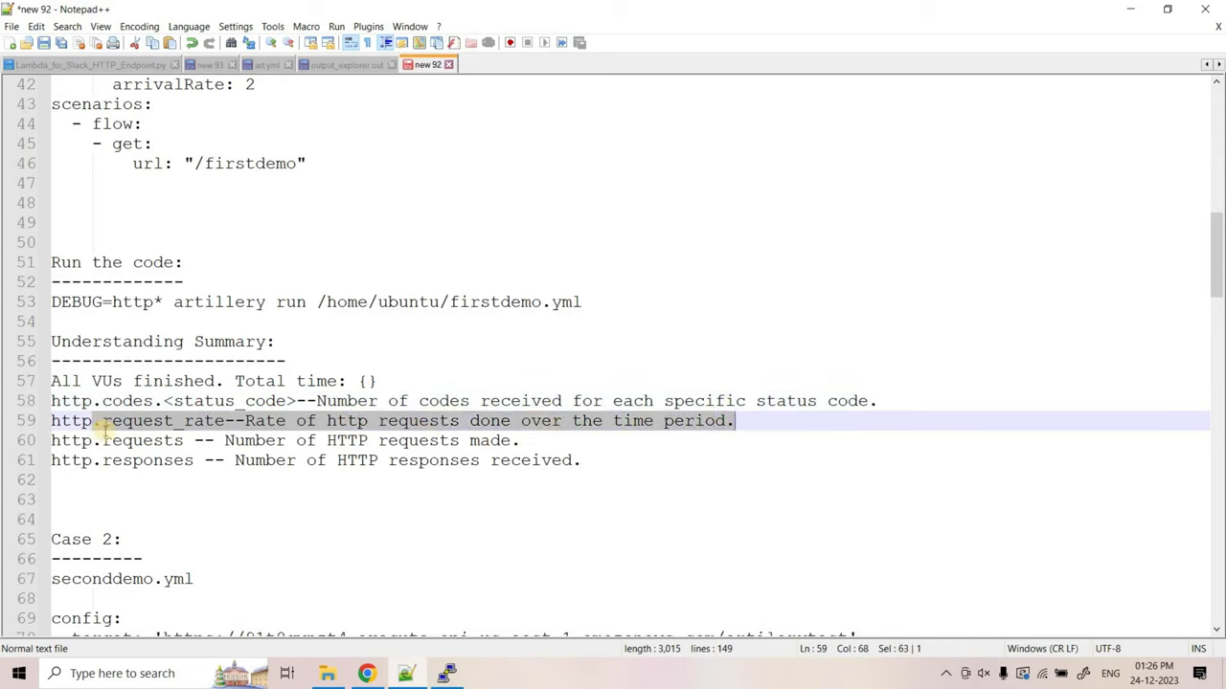
double_click(445, 443)
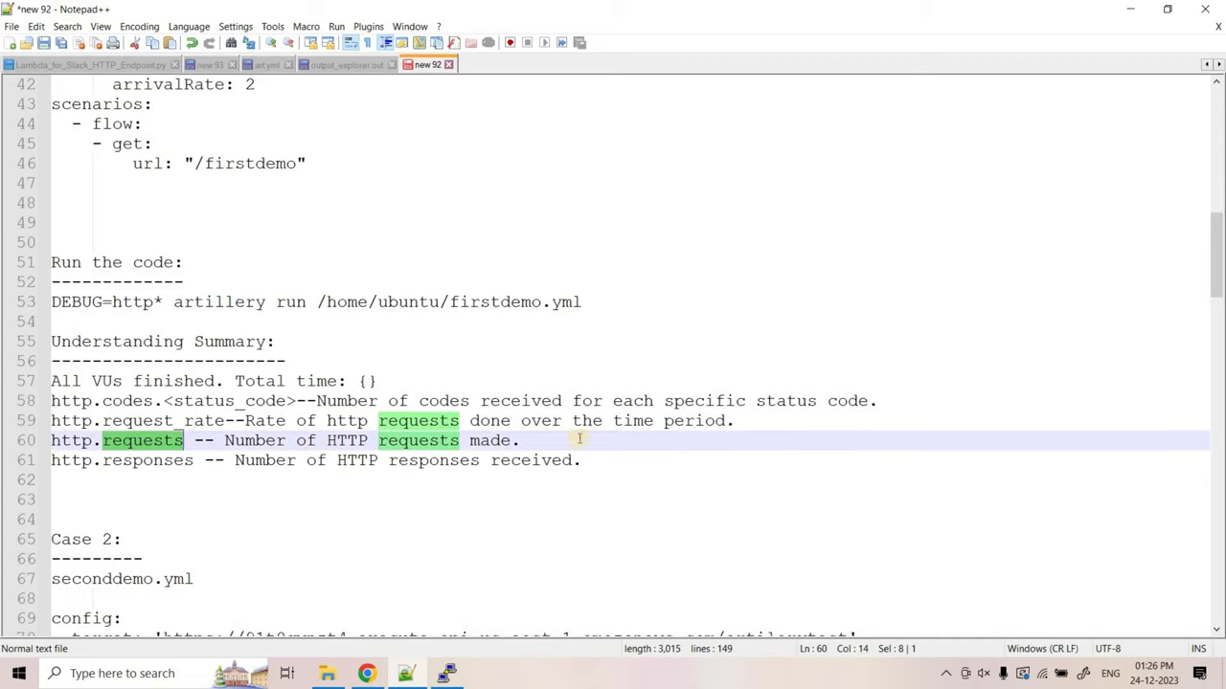
left_click_drag(575, 441, 209, 433)
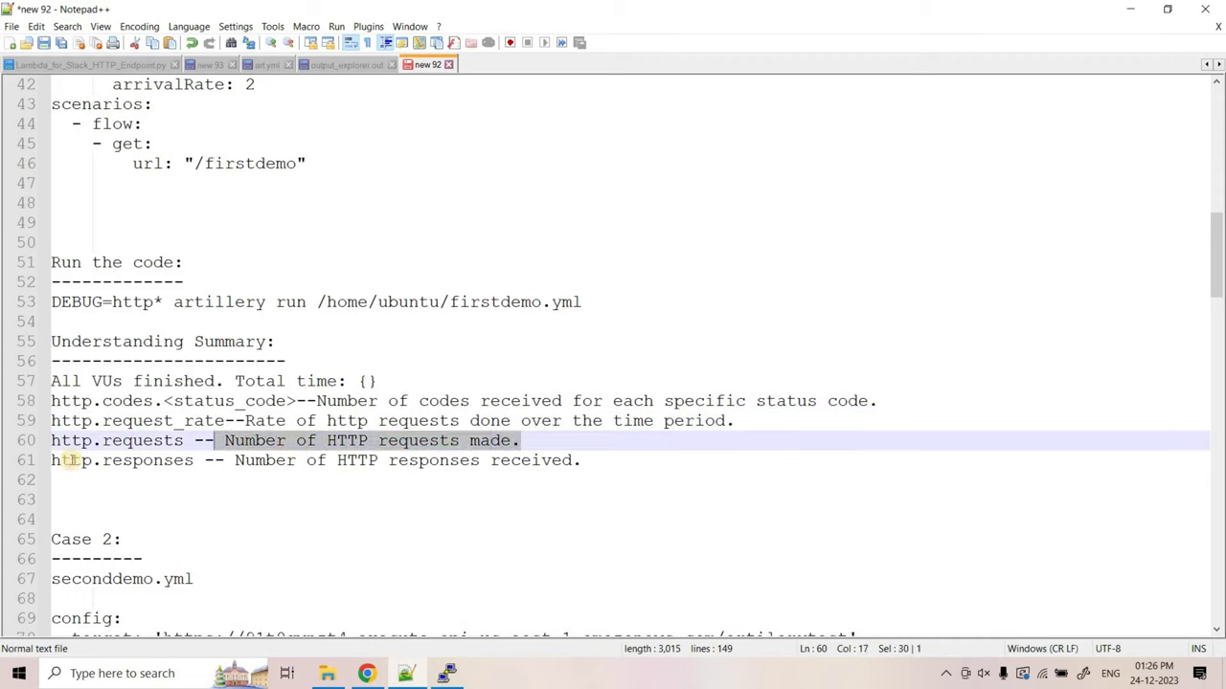
left_click_drag(72, 461, 490, 462)
left_click(646, 463)
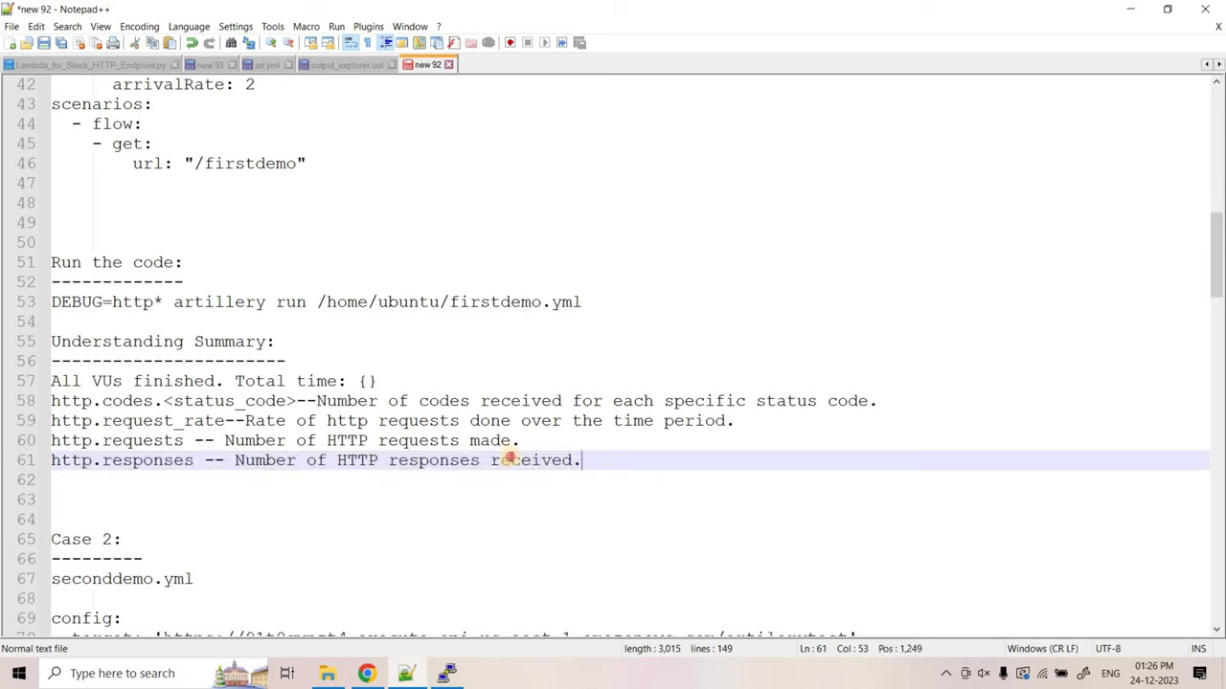
left_click(5, 352, "shift")
left_click(5, 342, "shift")
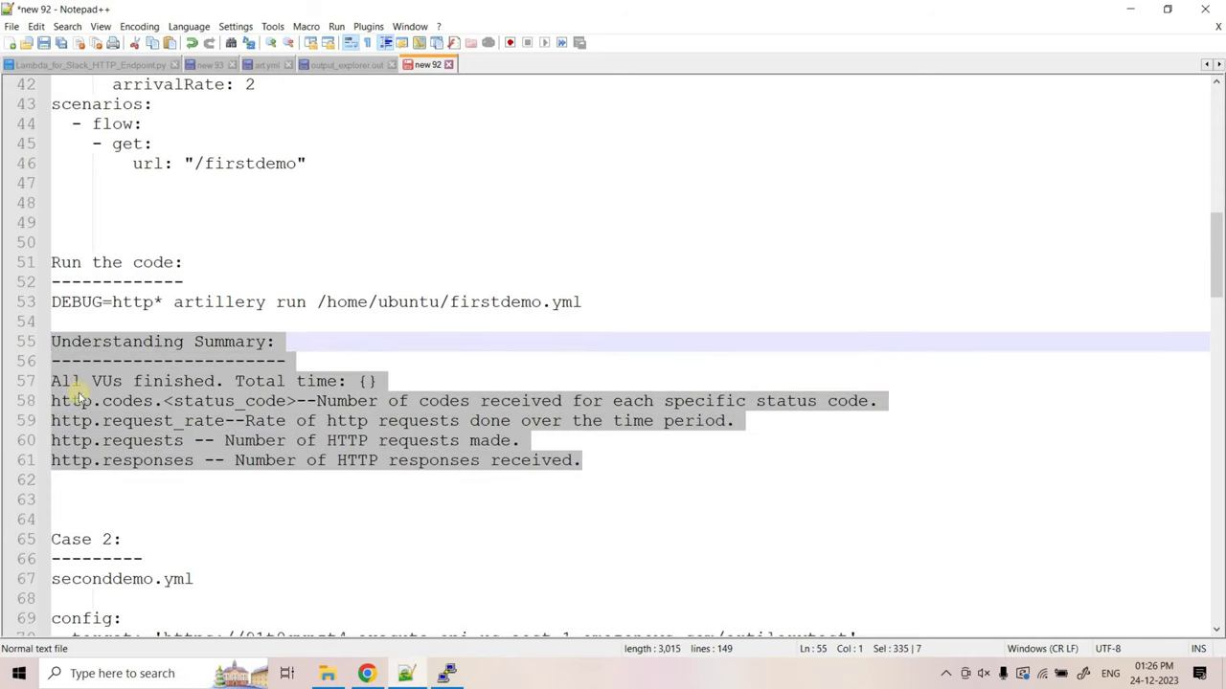
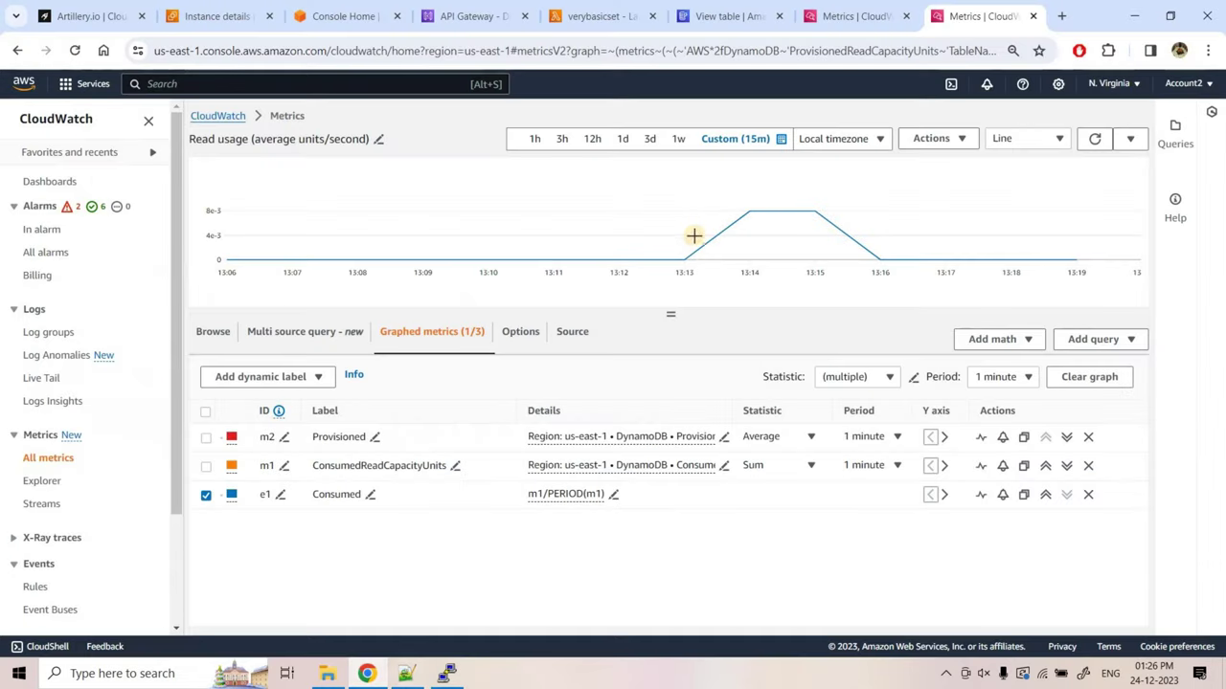
Refresh the API Gateway Count graph in CloudWatch and inspect the data point at 13:20.
left_click(856, 10)
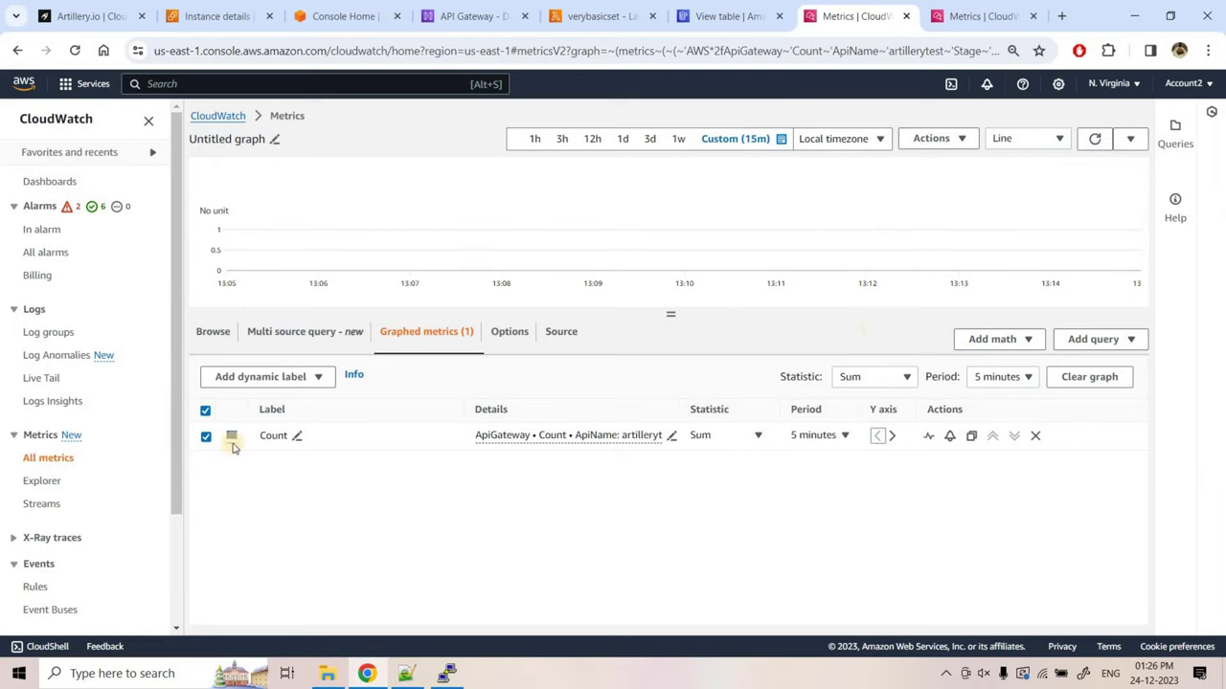
left_click(1095, 140)
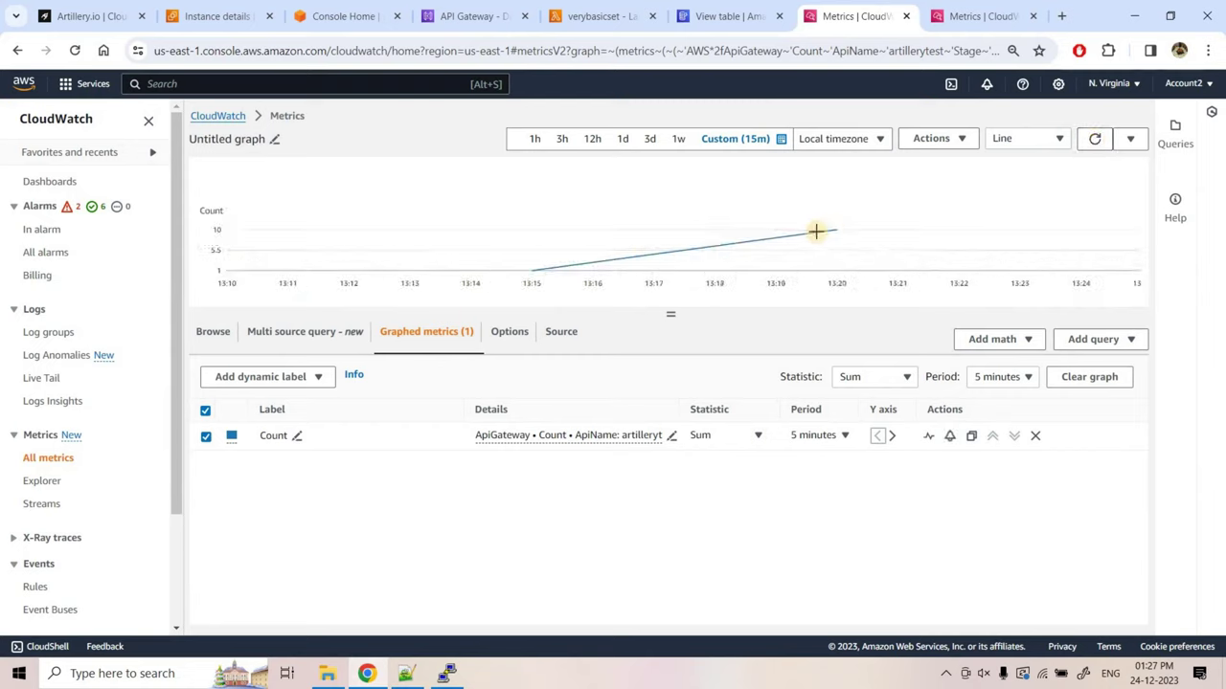
mouse_move(834, 233)
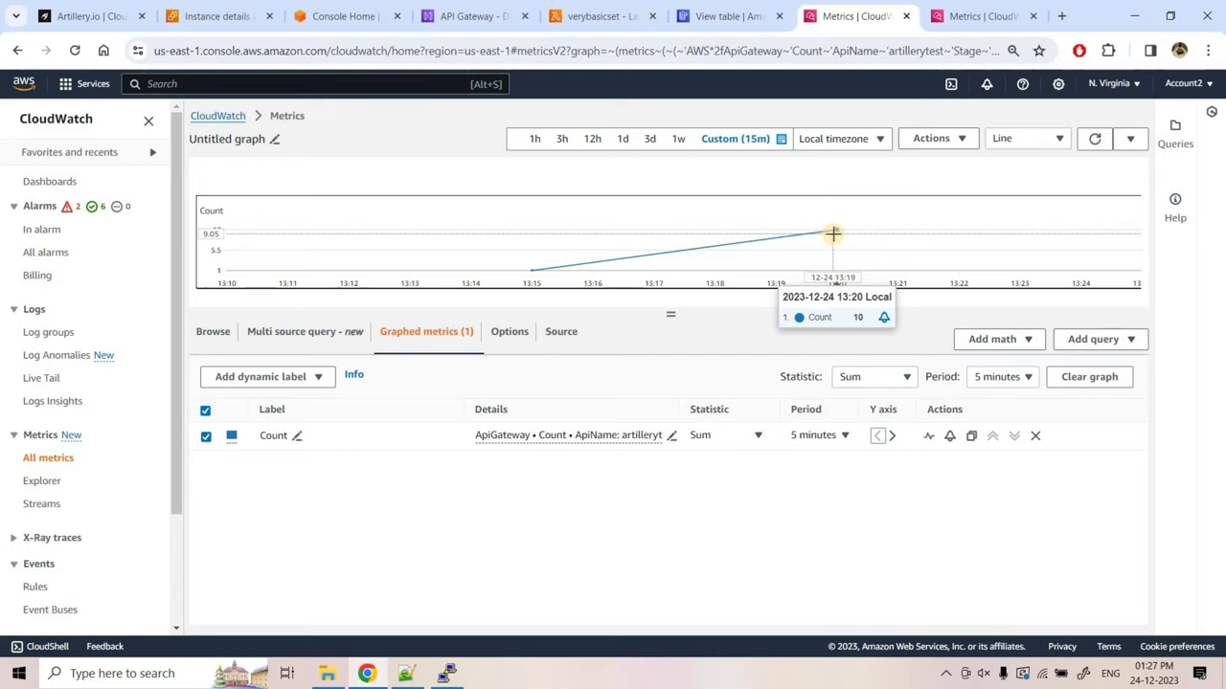
Refresh the DynamoDB read usage graph in CloudWatch and inspect the consumed read capacity around 13:20.
key("ctrl+Tab")
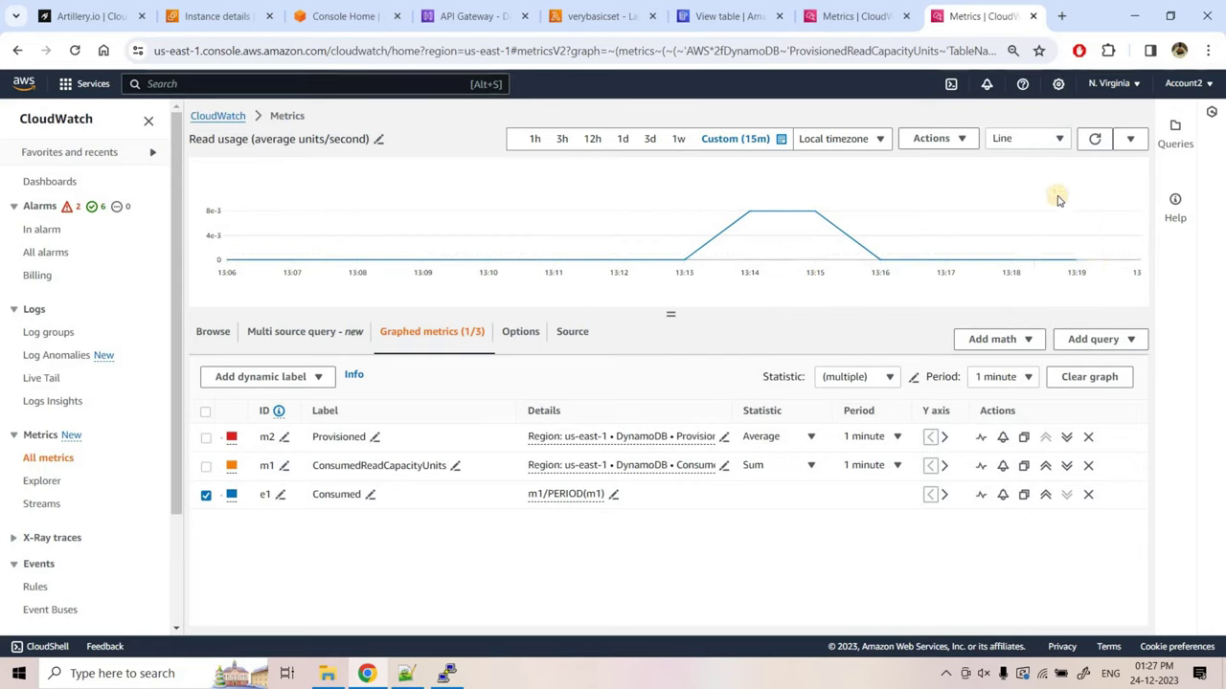
mouse_move(1082, 249)
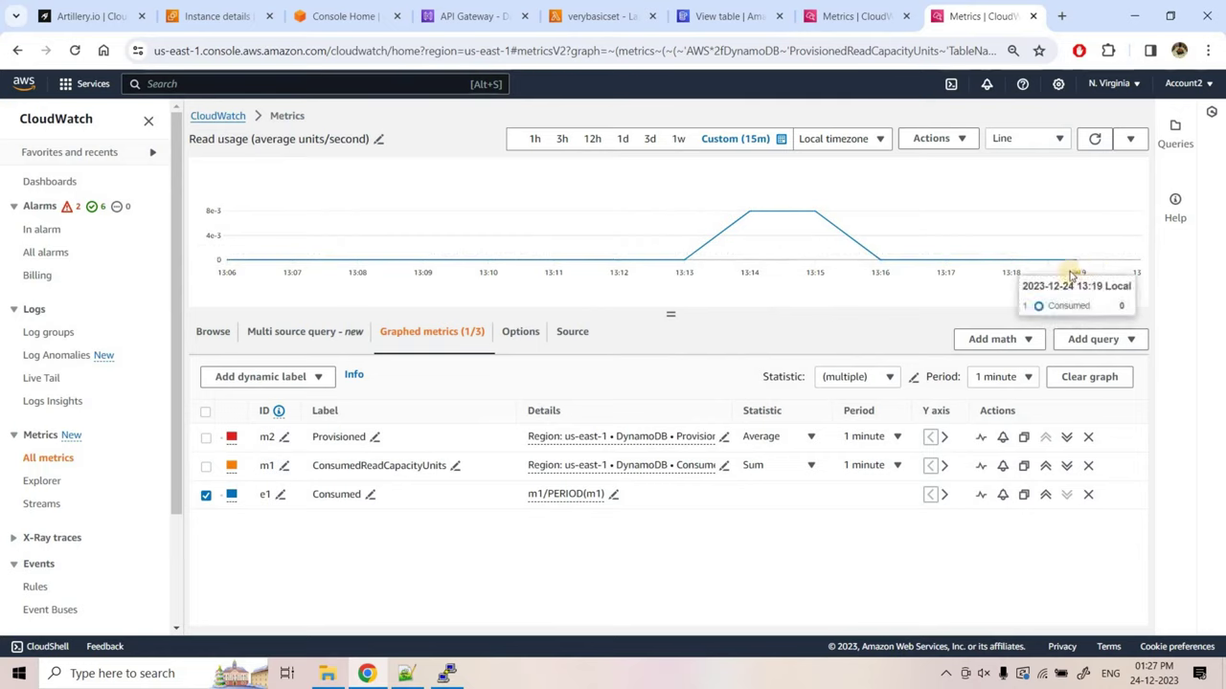
left_click(1093, 139)
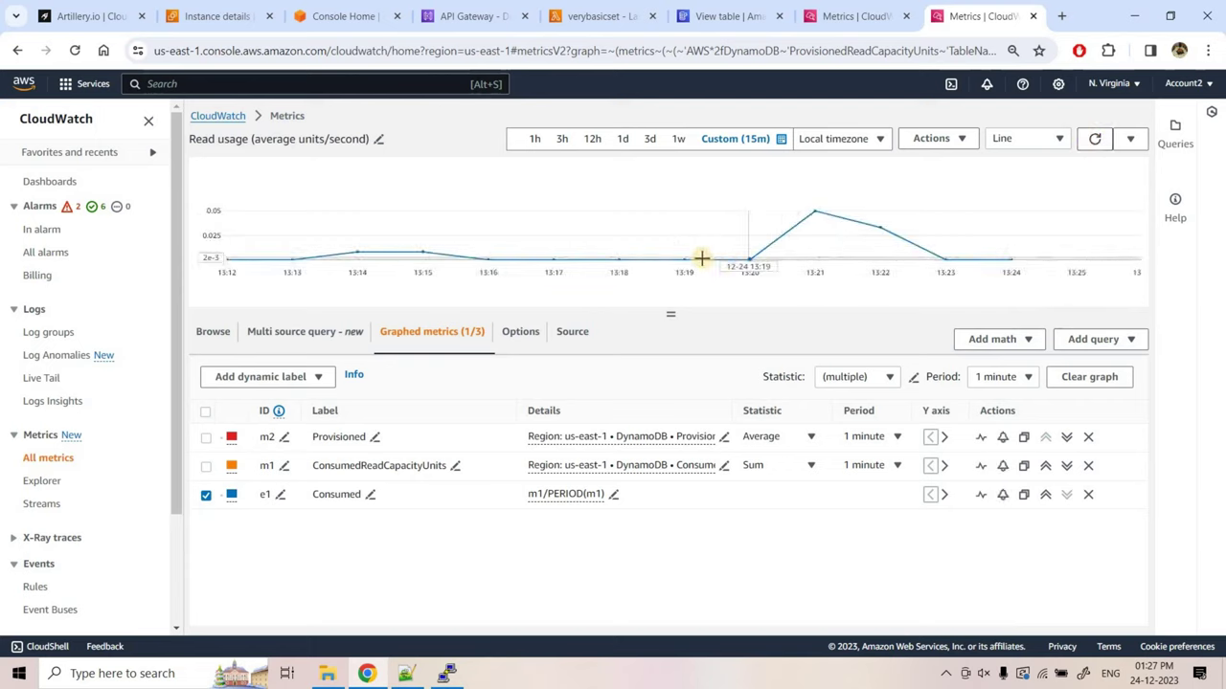
mouse_move(747, 259)
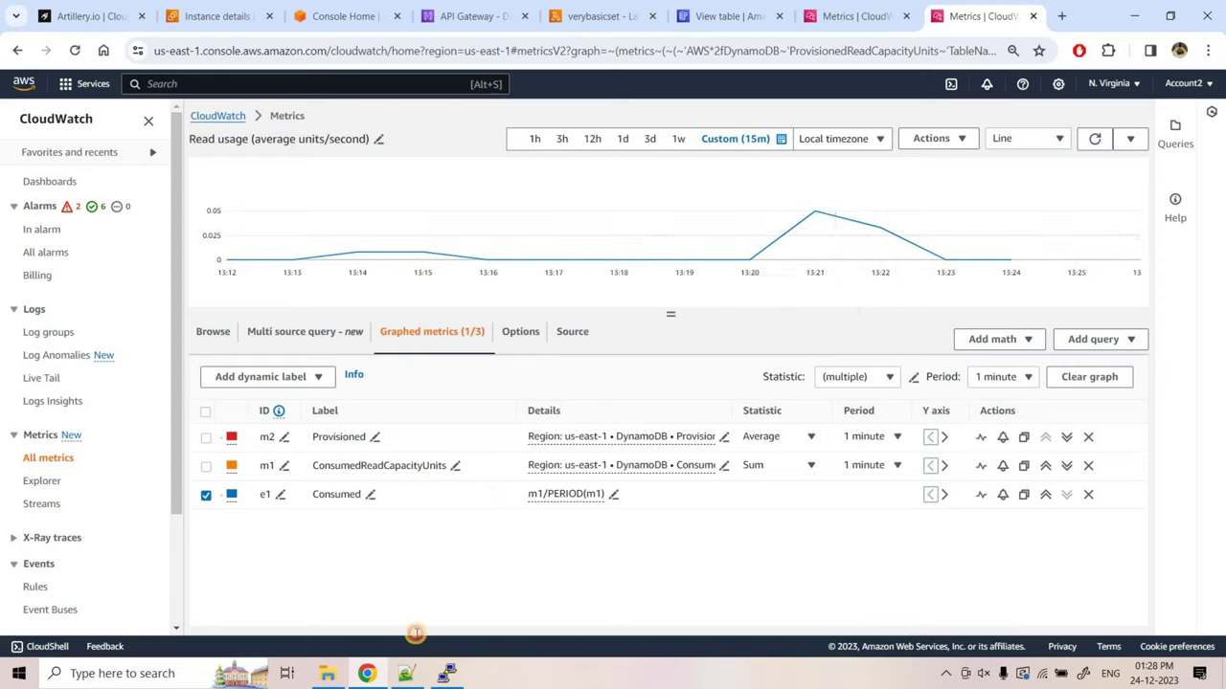
Return to the Notepad++ notes and review the /firstdemo config block and the sections below it.
left_click(406, 673)
left_click_drag(29, 419, 4, 233)
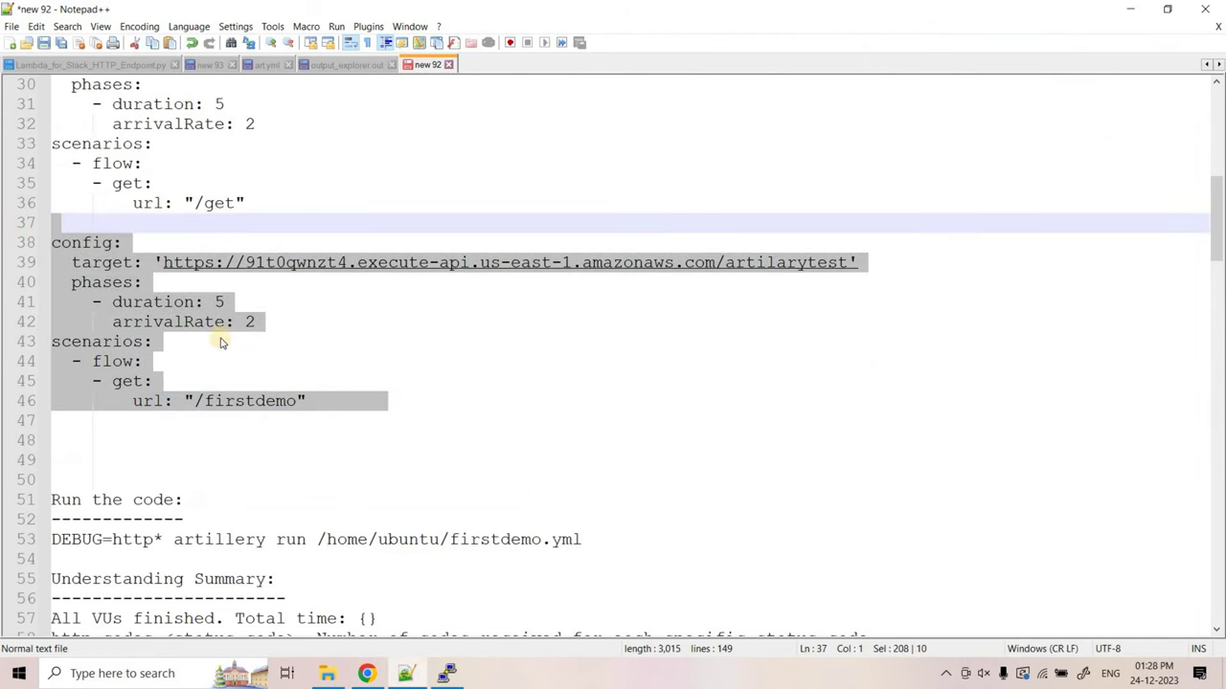
scroll(230, 375, "down", 4)
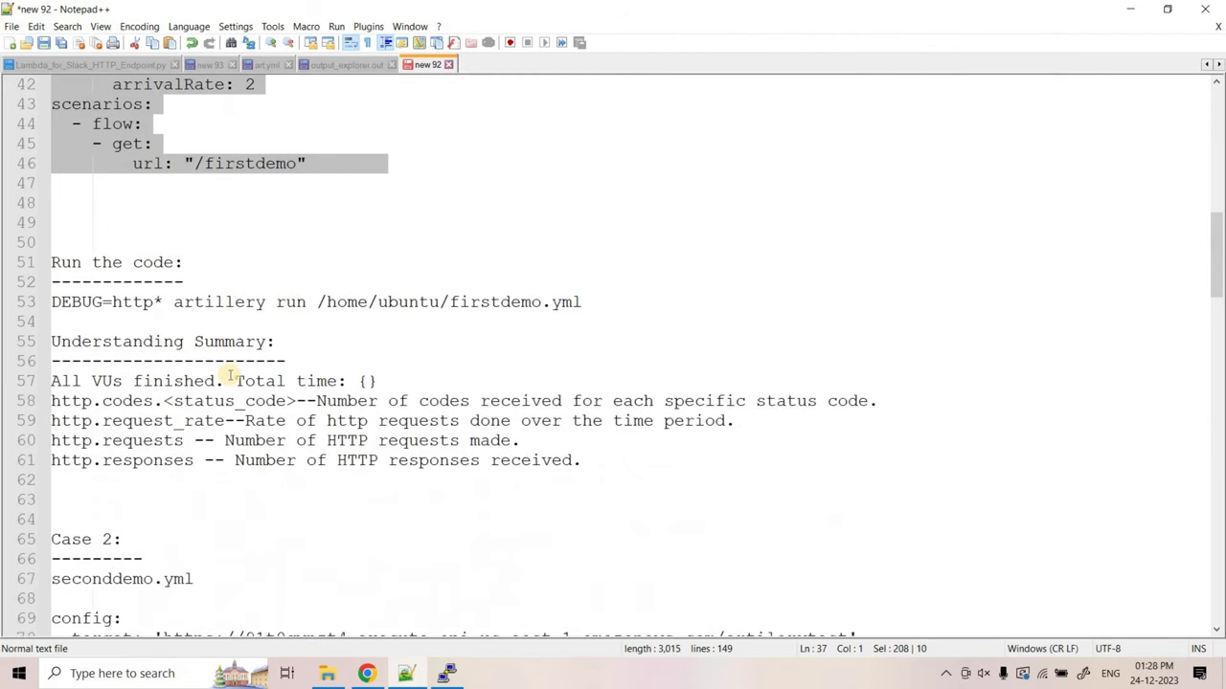
Review the Case 2 seconddemo.yml config in the notes and compare its phases with the single phase of the first demo.
scroll(230, 374, "down", 3)
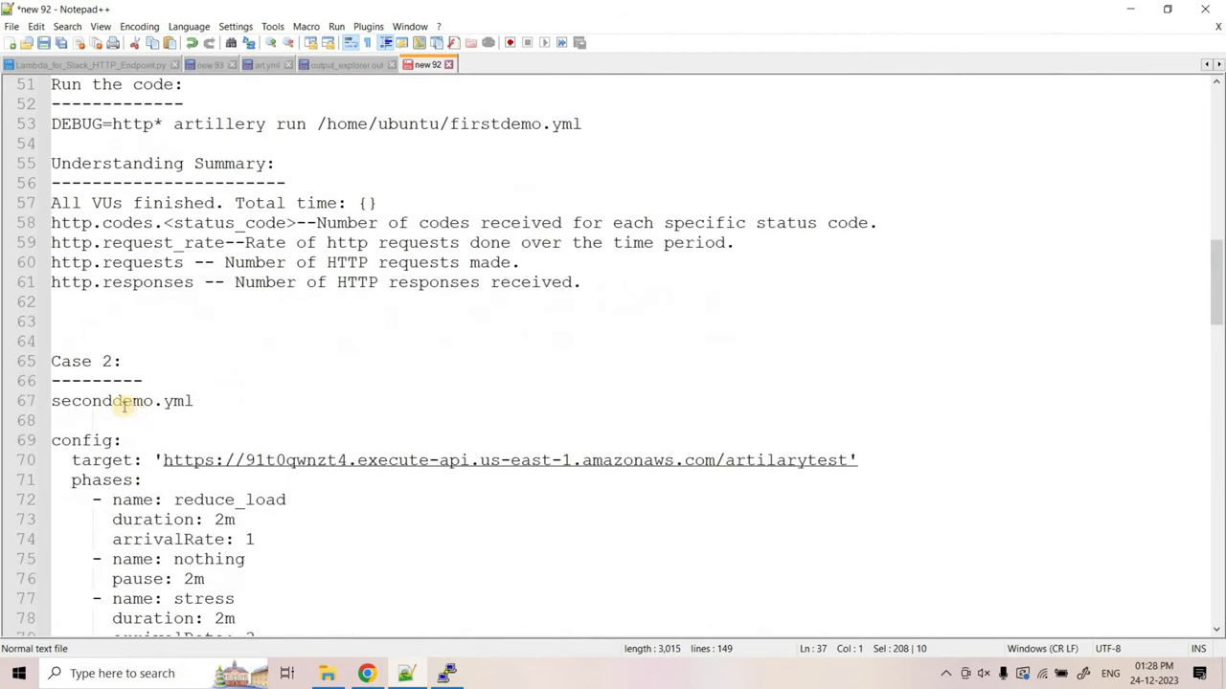
left_click_drag(205, 403, 50, 401)
scroll(102, 476, "down", 3)
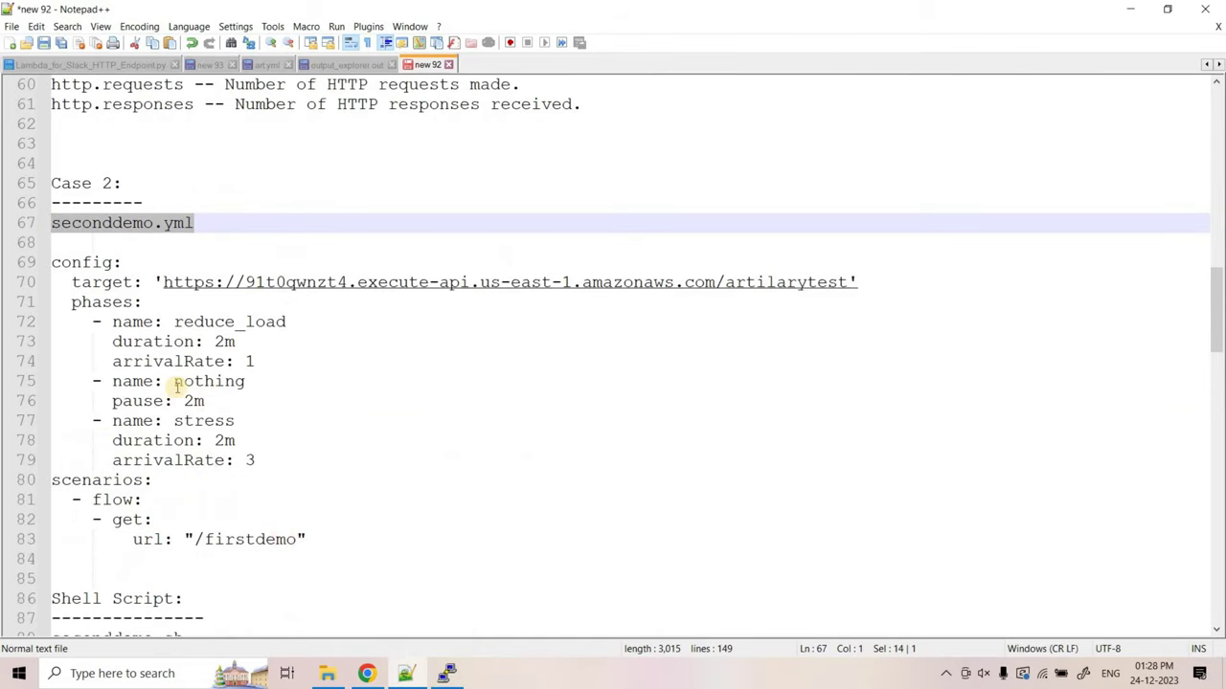
left_click_drag(55, 262, 924, 267)
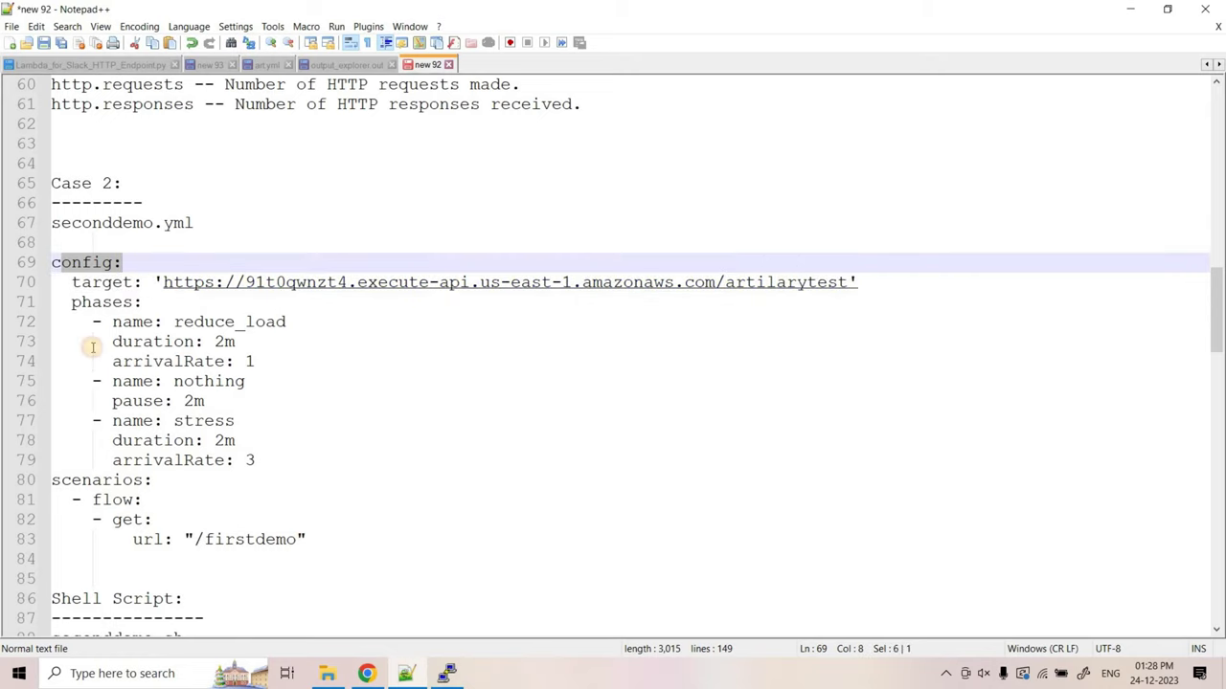
left_click_drag(277, 461, 27, 303)
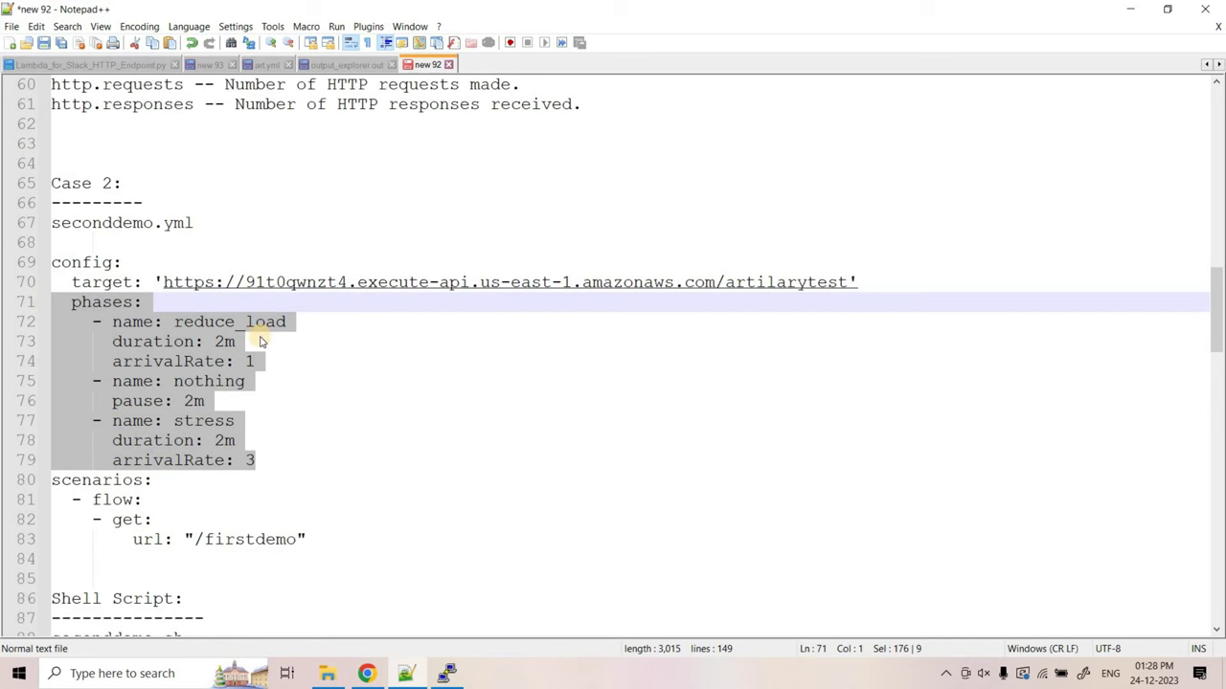
scroll(205, 287, "up", 6)
scroll(191, 188, "up", 3)
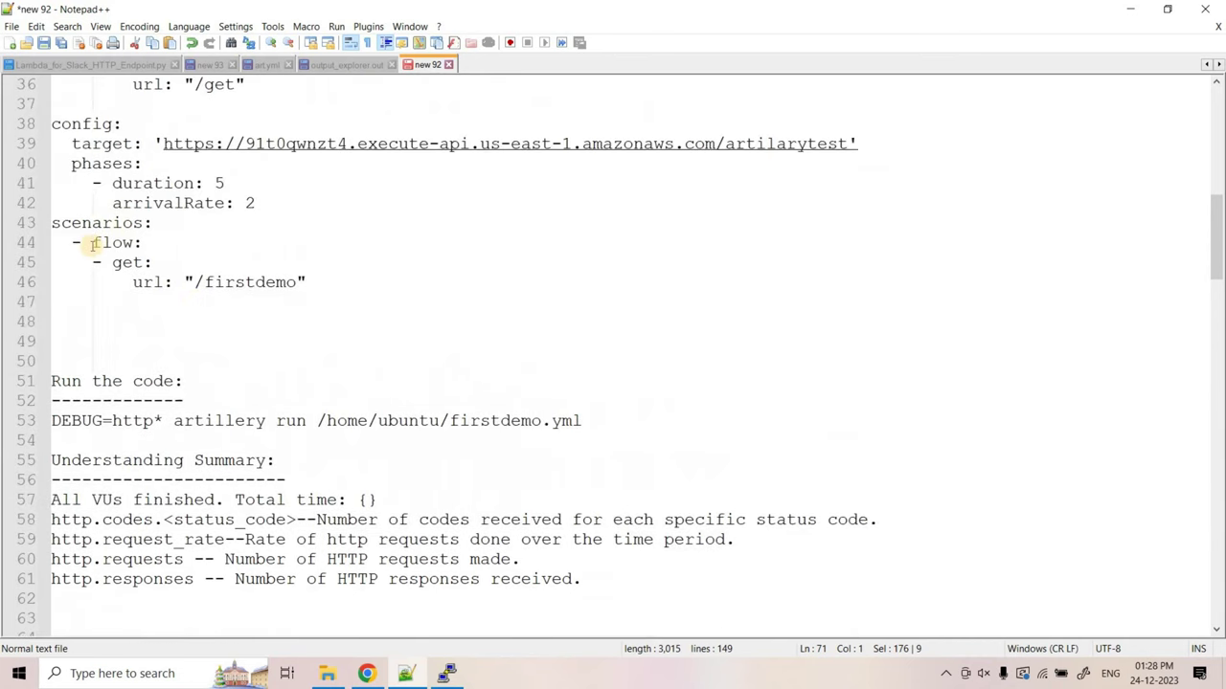
left_click_drag(93, 243, 278, 261)
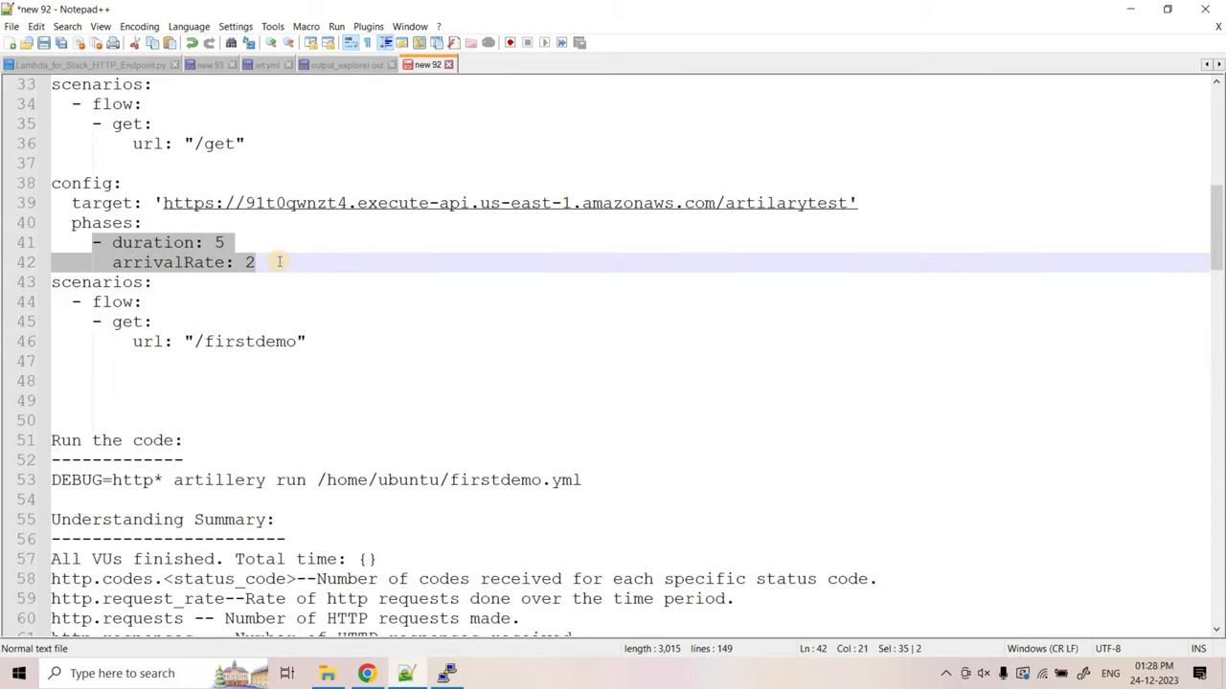
Examine the duration and arrivalRate of the reduce_load phase and the pause of the nothing phase in the seconddemo.yml notes.
scroll(230, 359, "down", 6)
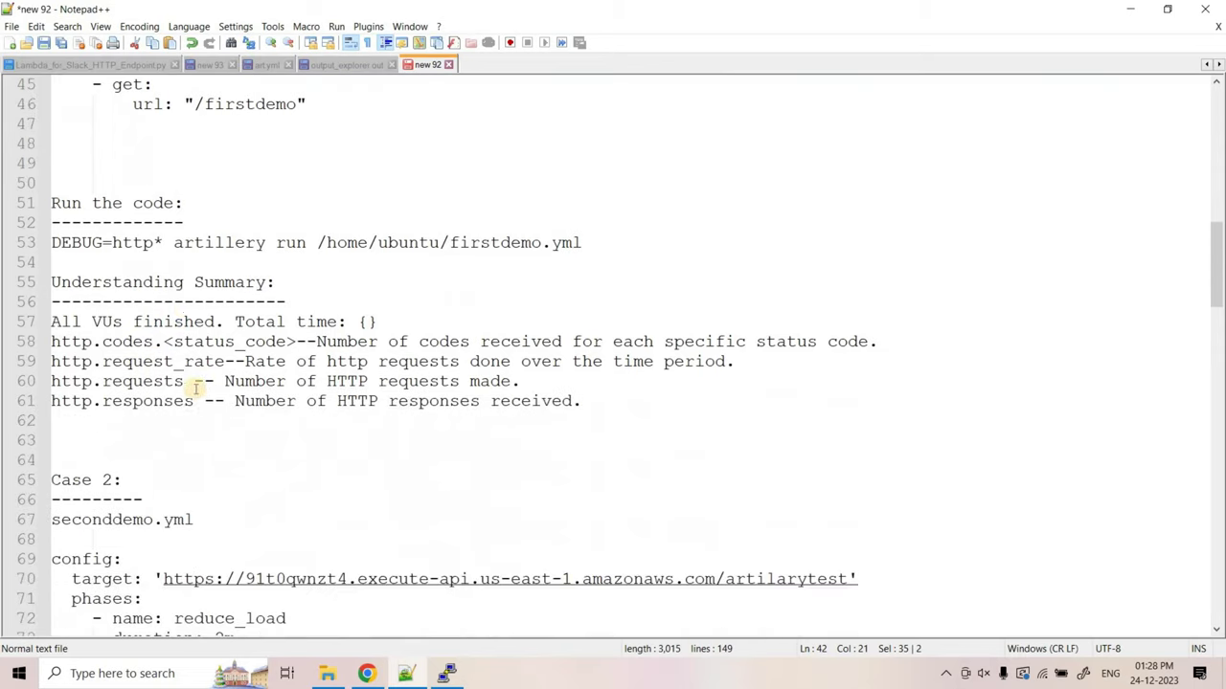
scroll(198, 469, "down", 1)
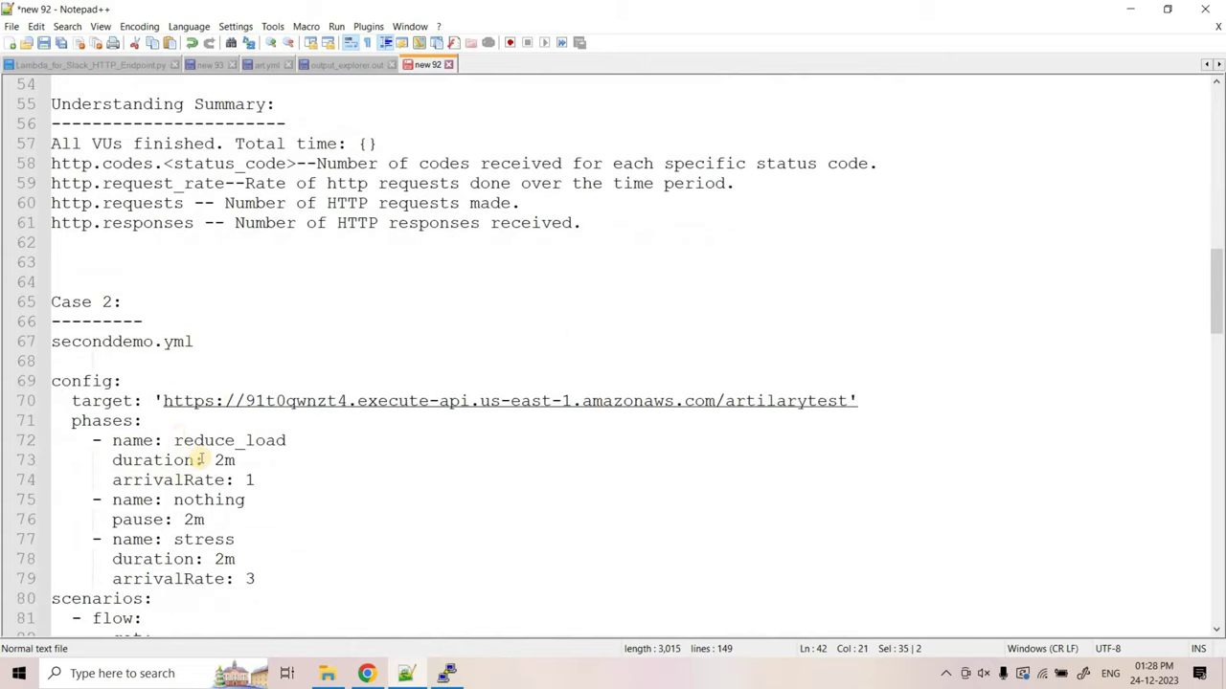
left_click_drag(112, 461, 234, 460)
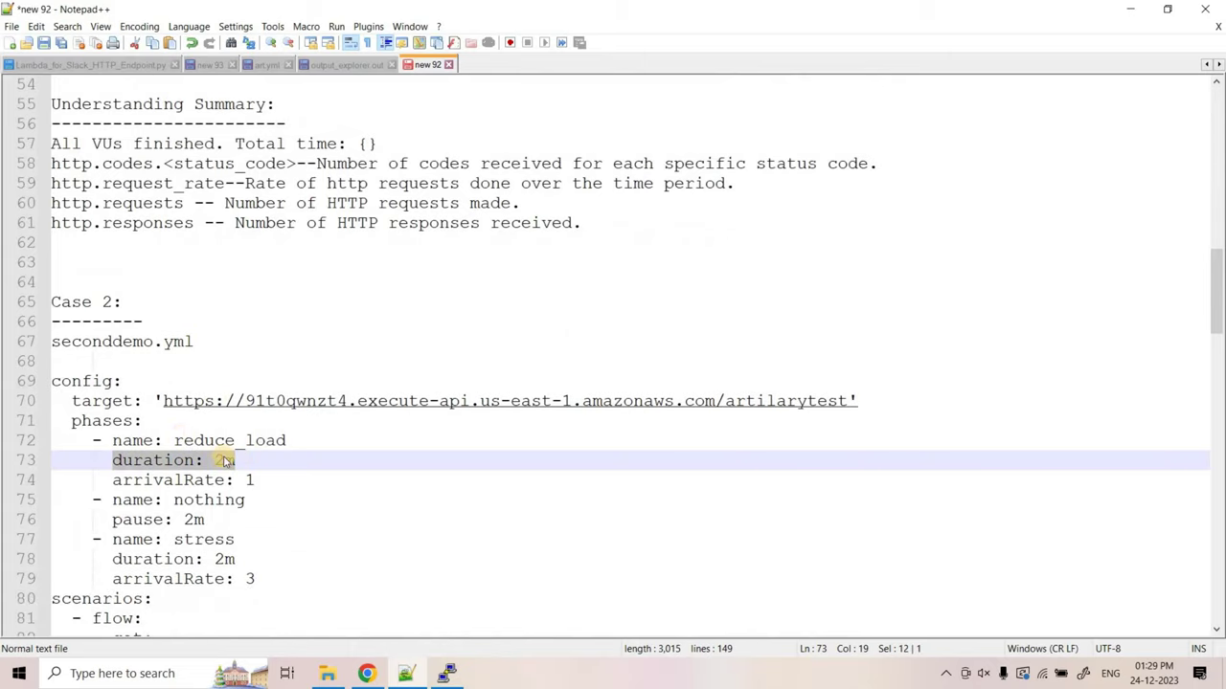
left_click_drag(102, 480, 260, 482)
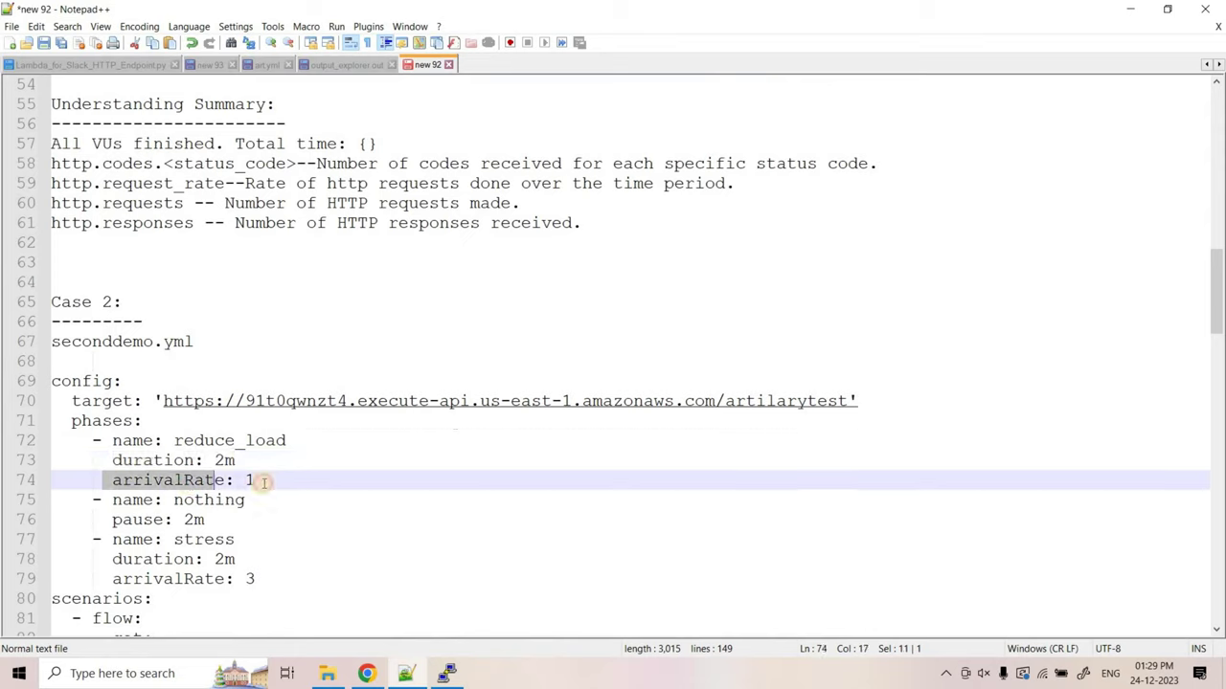
double_click(246, 461)
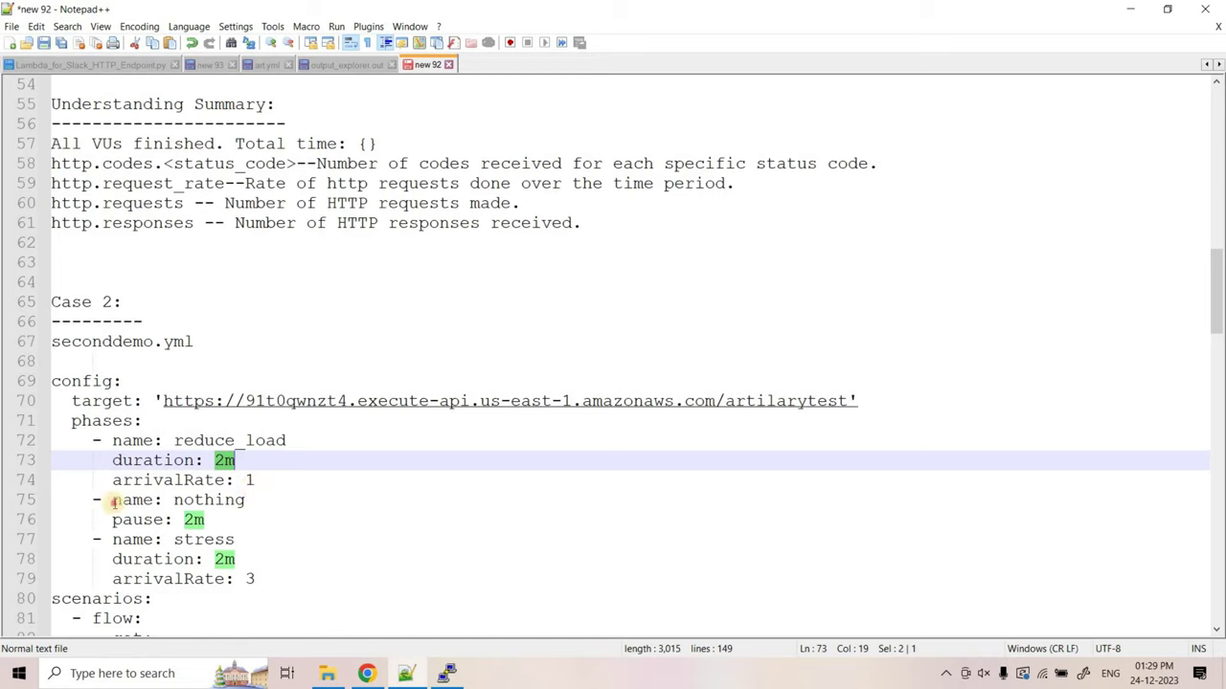
left_click_drag(112, 501, 217, 518)
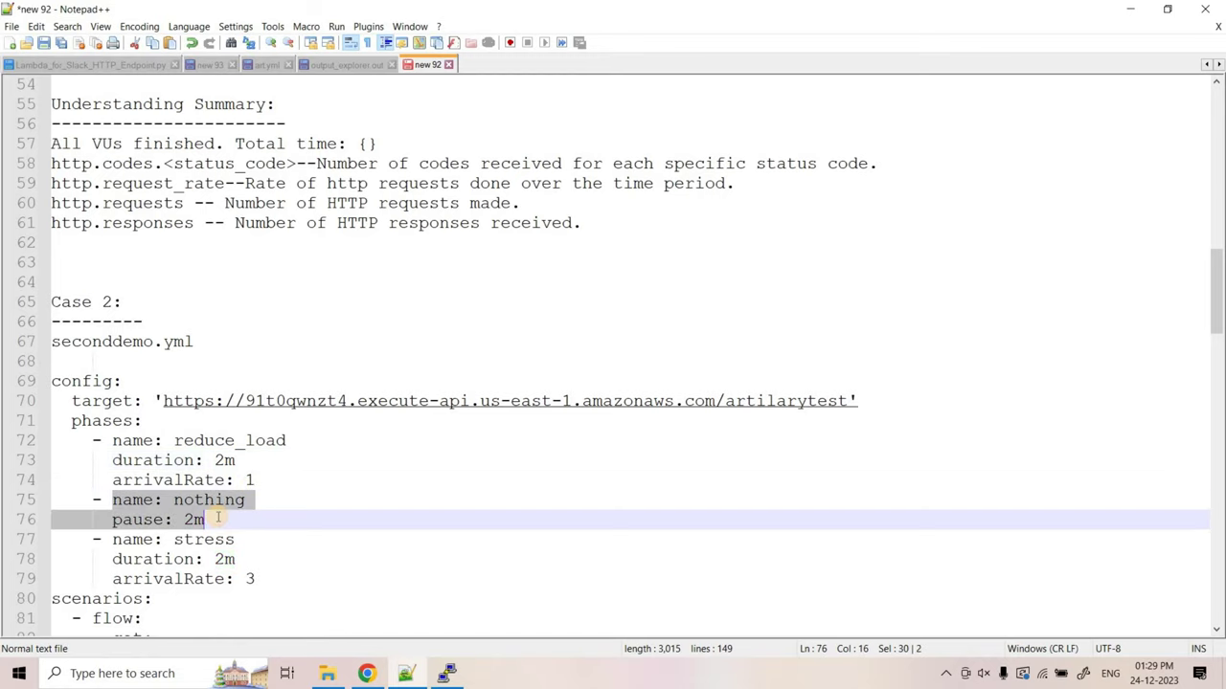
double_click(208, 500)
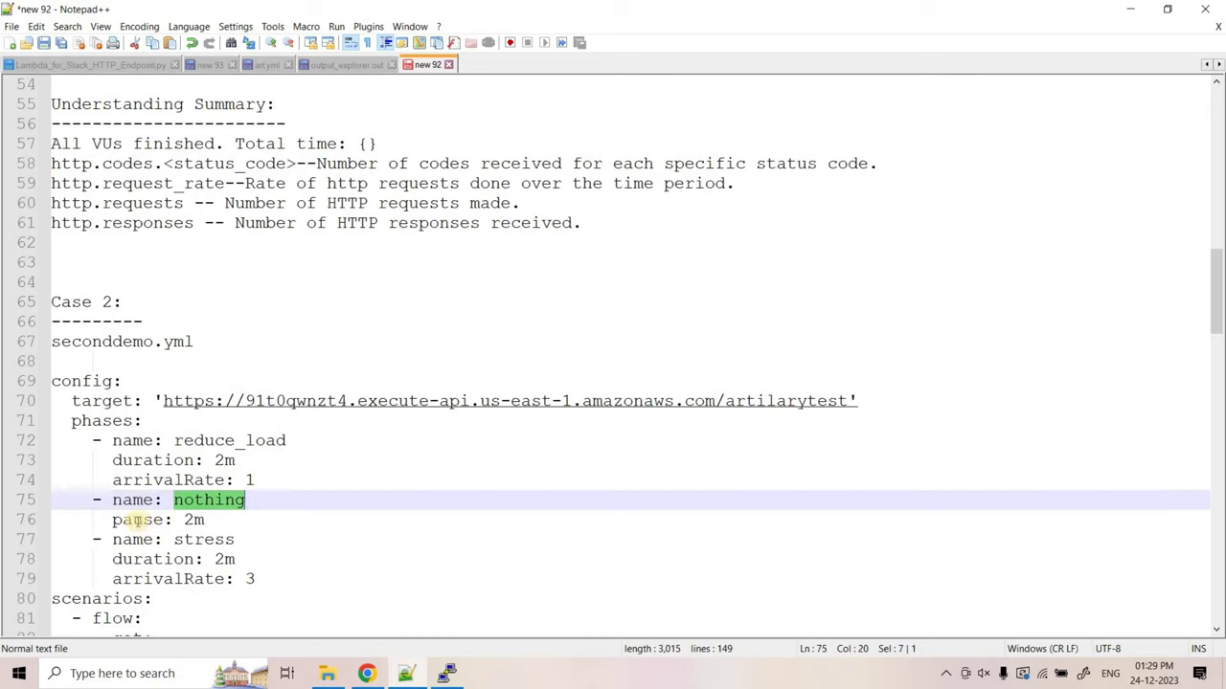
left_click_drag(101, 520, 266, 517)
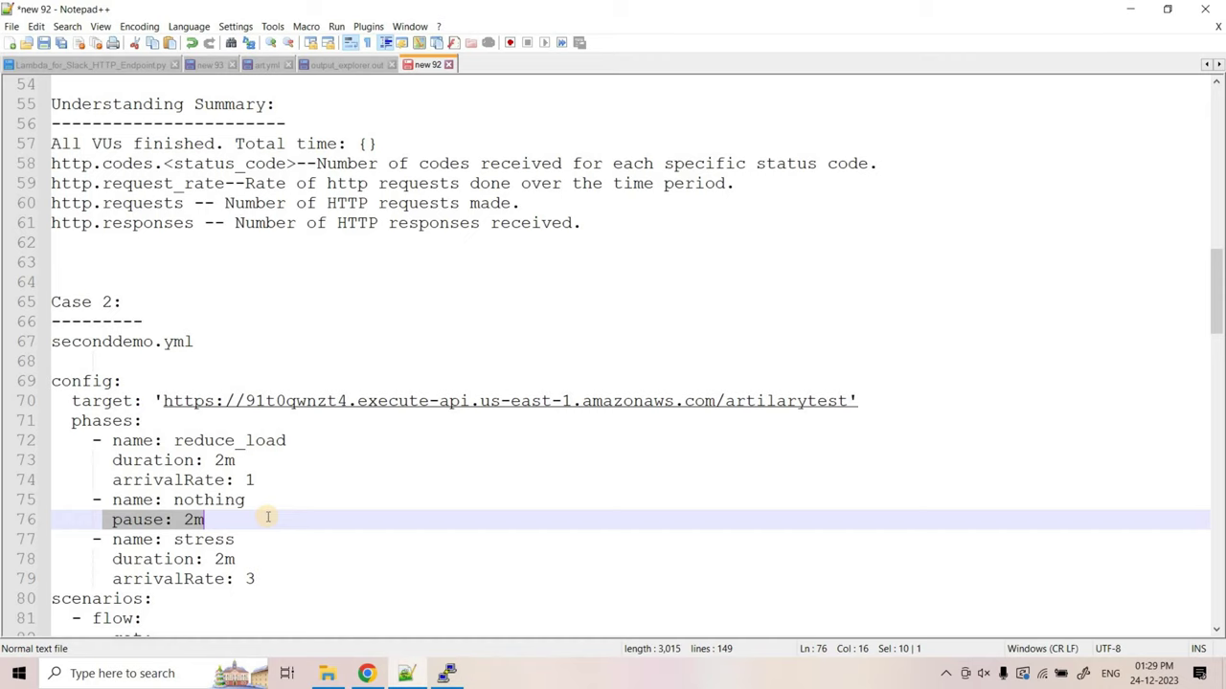
Examine the stress phase, the order of the three phases and the scenario's GET request in the seconddemo.yml notes.
double_click(213, 539)
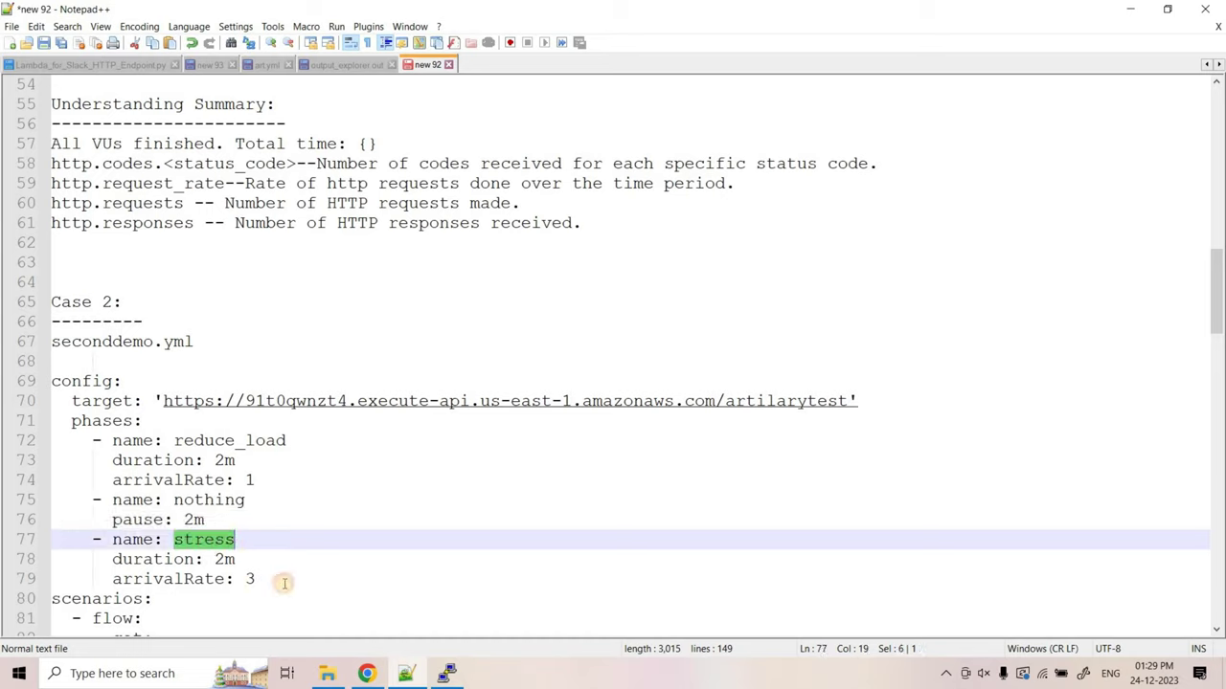
left_click_drag(102, 580, 284, 583)
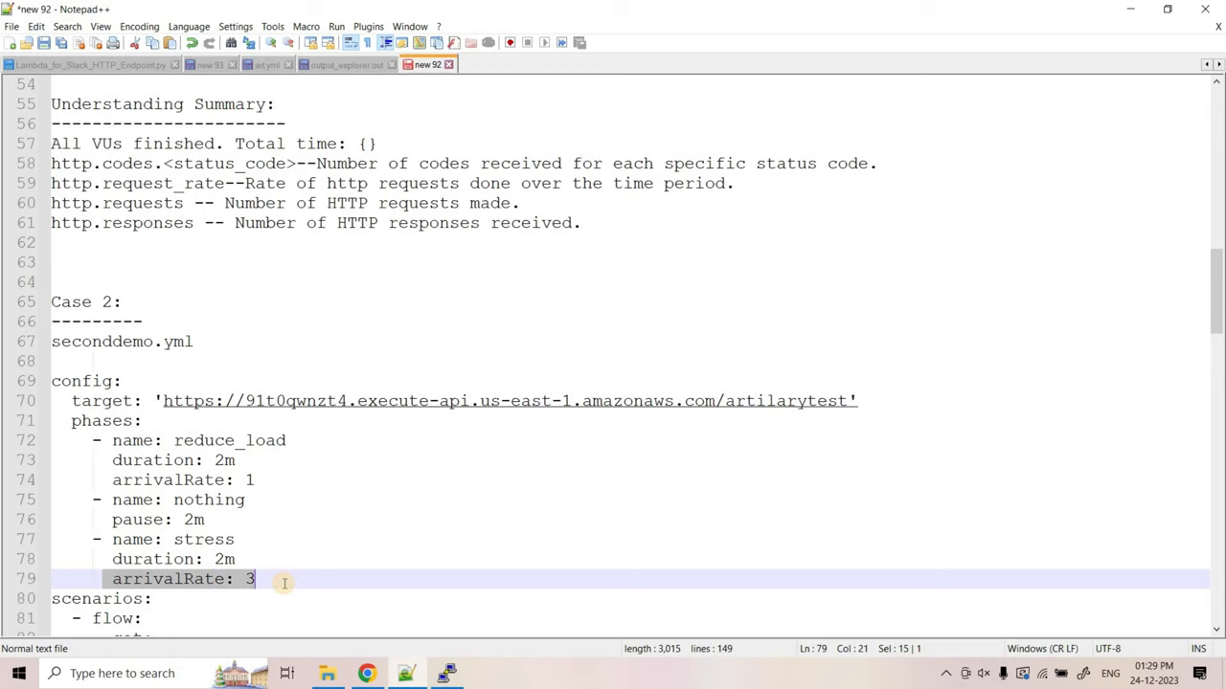
double_click(230, 559)
left_click_drag(256, 579, 42, 440)
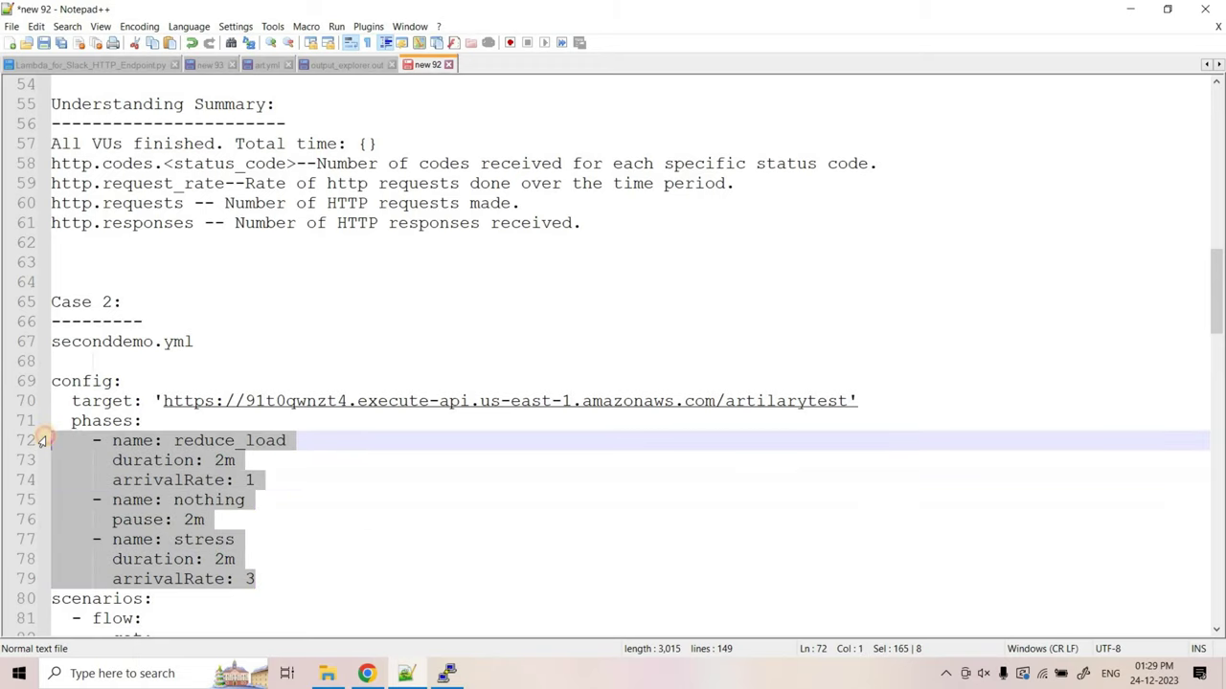
left_click(271, 480)
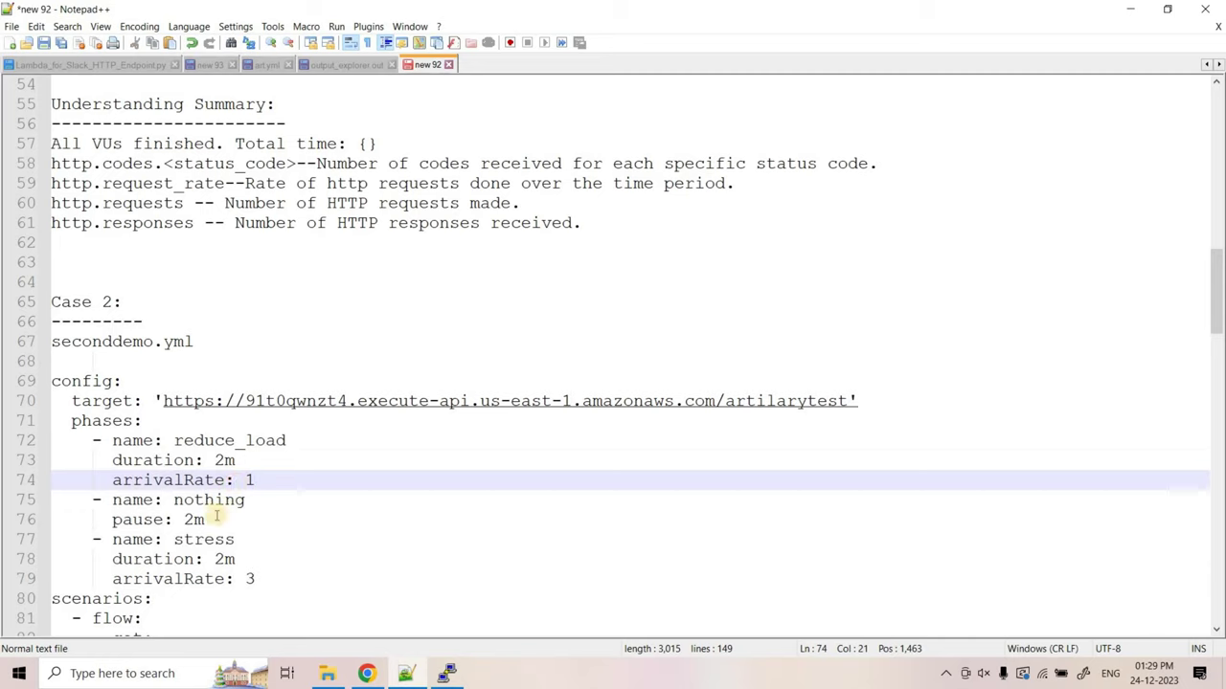
left_click_drag(212, 520, 115, 503)
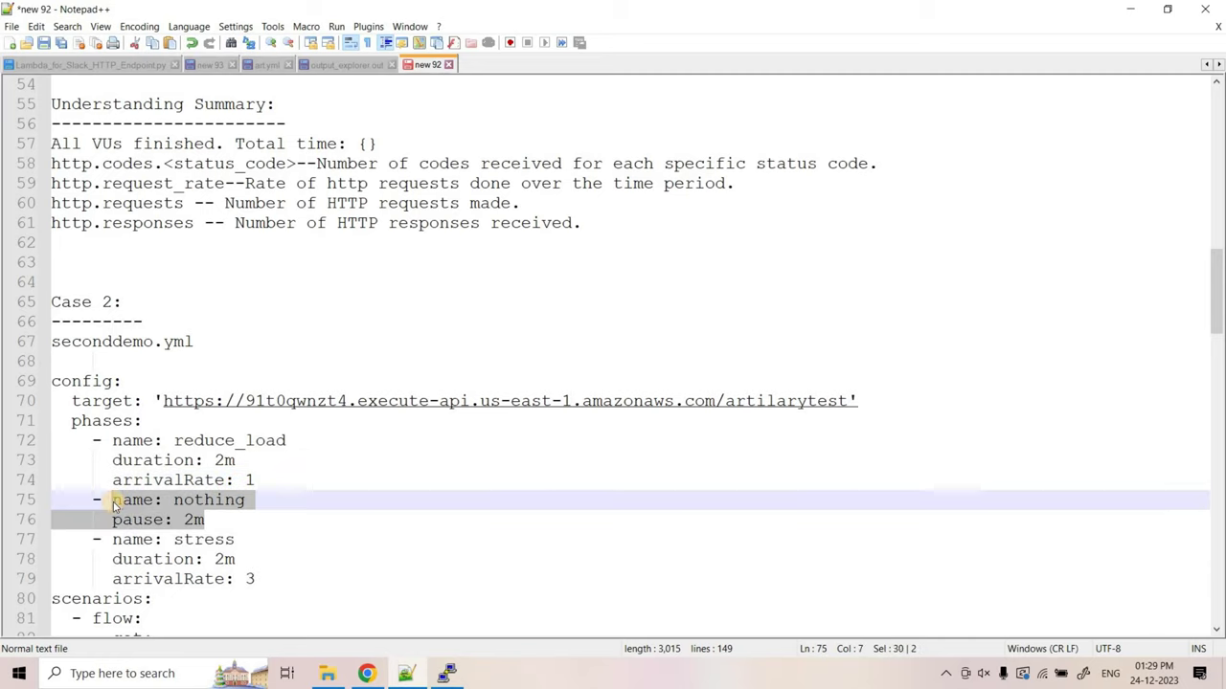
left_click_drag(260, 579, 105, 551)
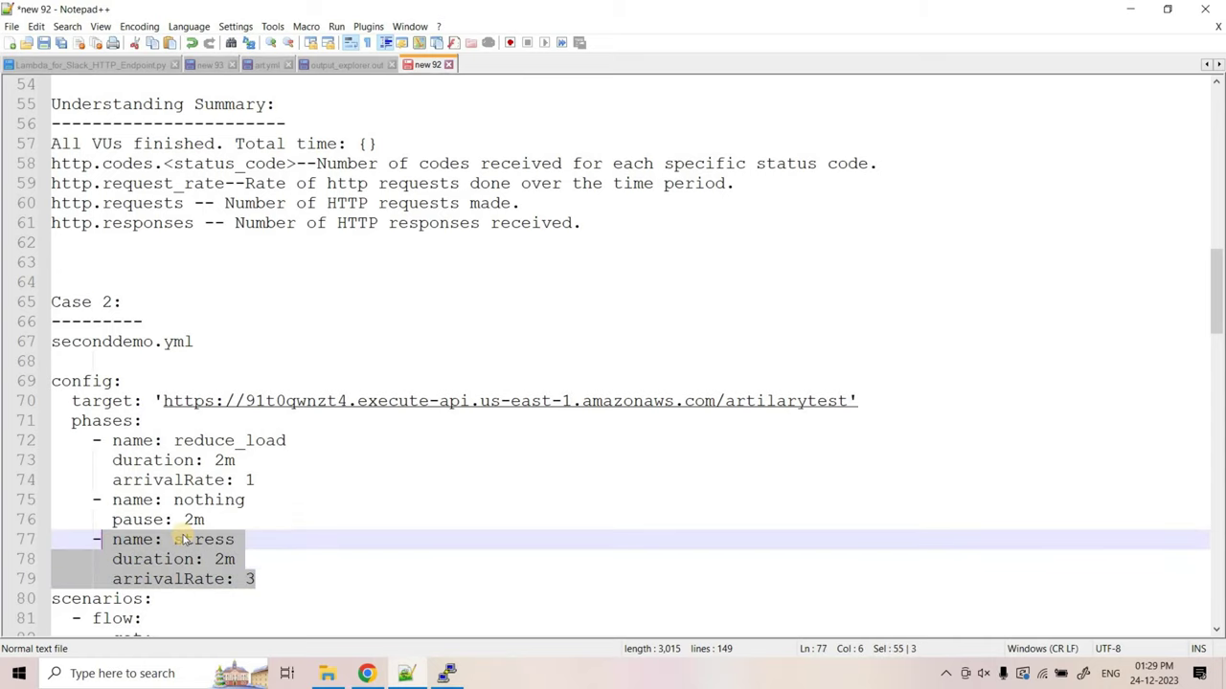
scroll(239, 517, "down", 2)
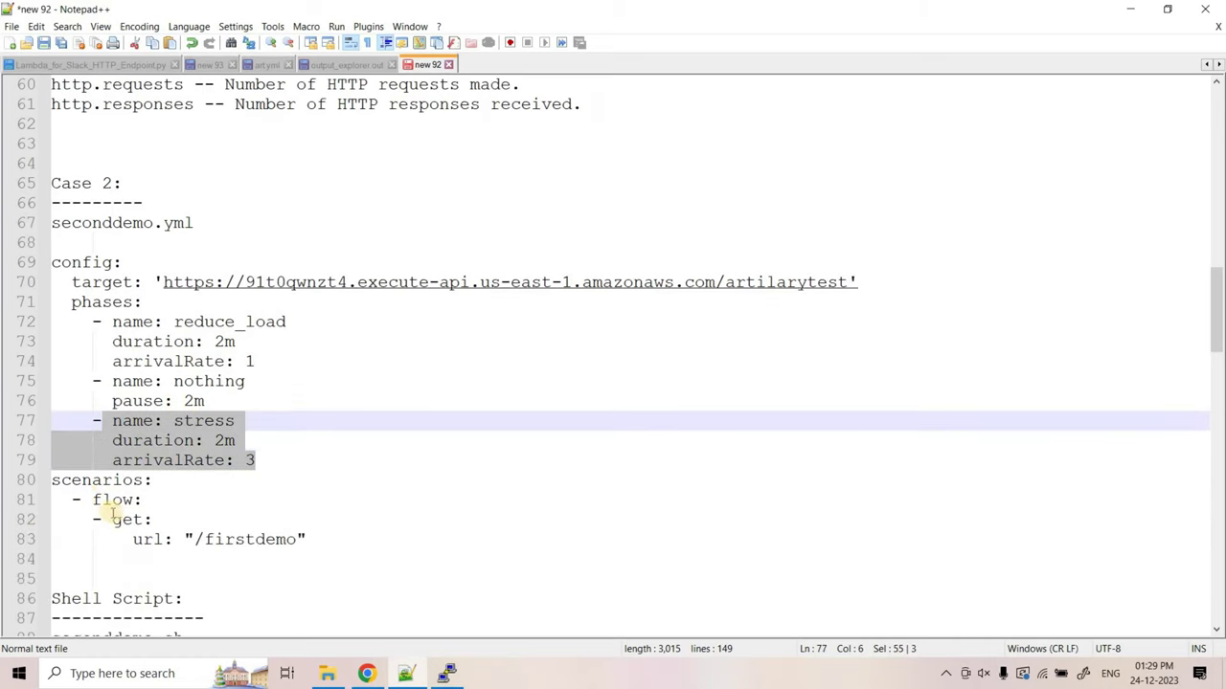
double_click(120, 499)
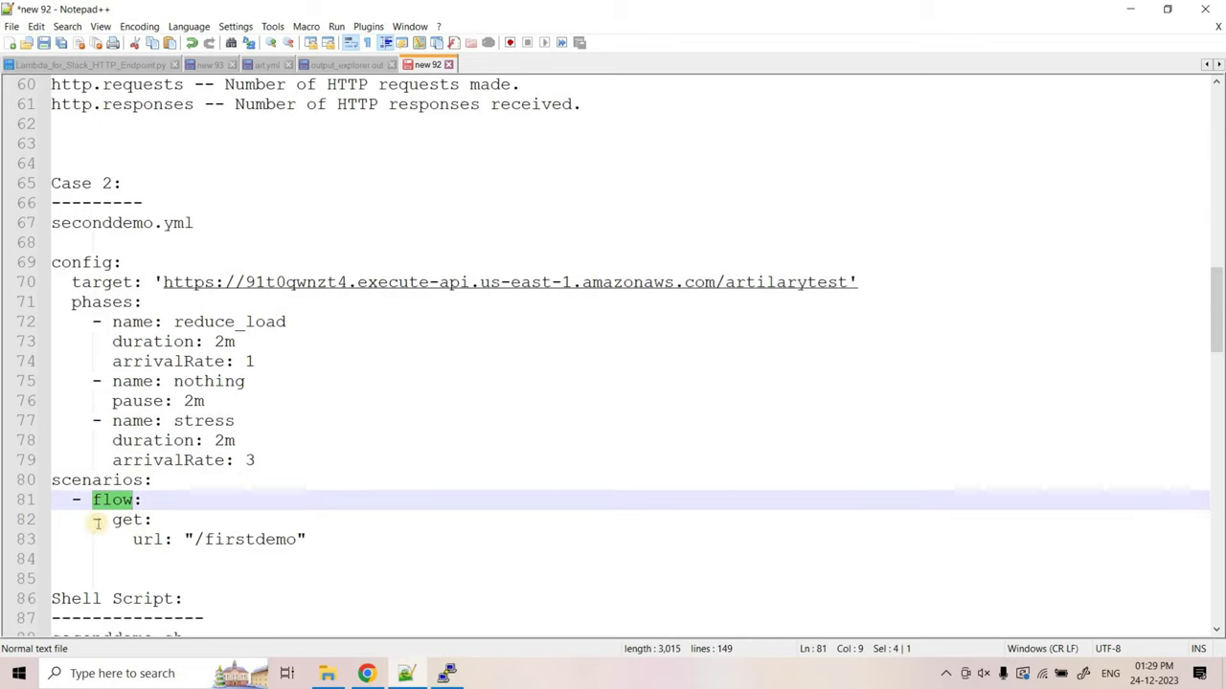
double_click(246, 541)
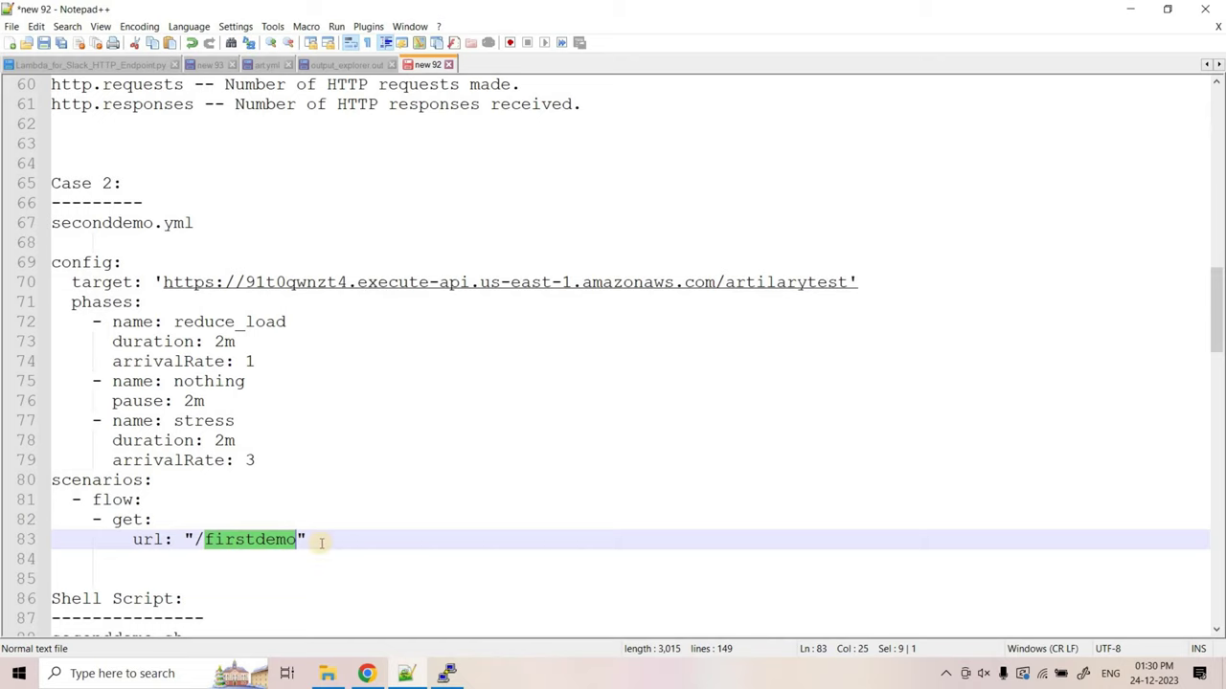
Copy the file name seconddemo.yml from the notes and open that file in vi in the PuTTY terminal, ready for inserting text.
left_click_drag(131, 437, 192, 219)
left_click(192, 222)
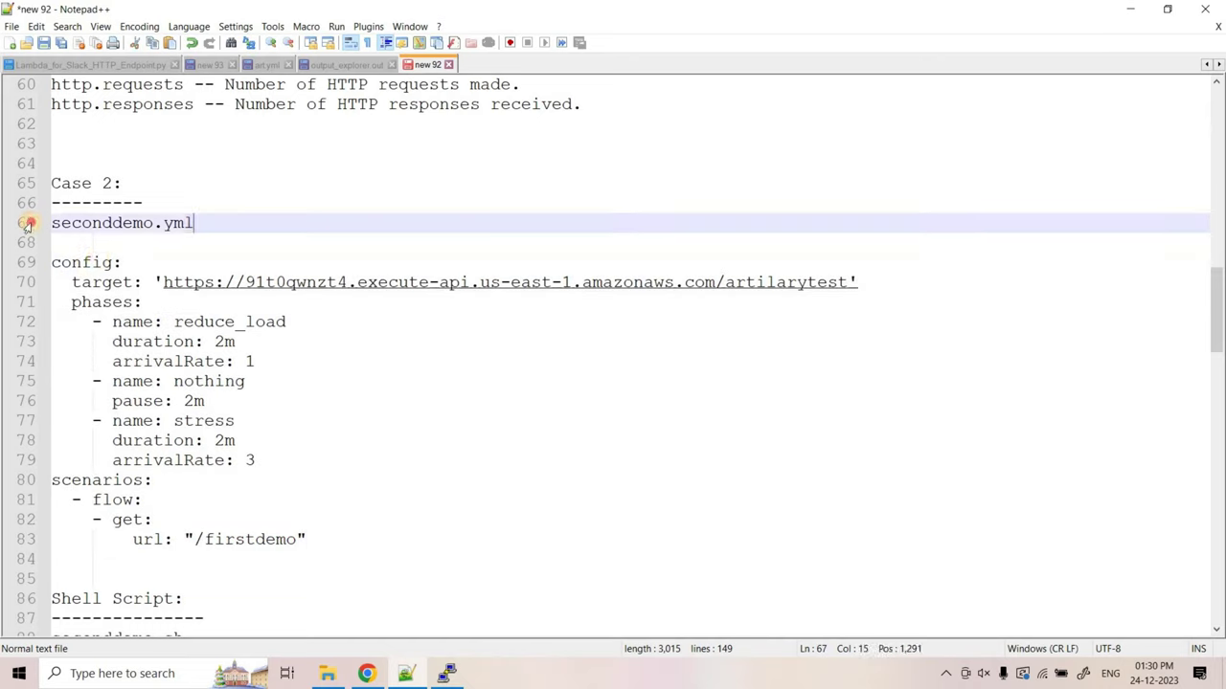
key("shift+Home")
key("ctrl+c")
left_click(448, 673)
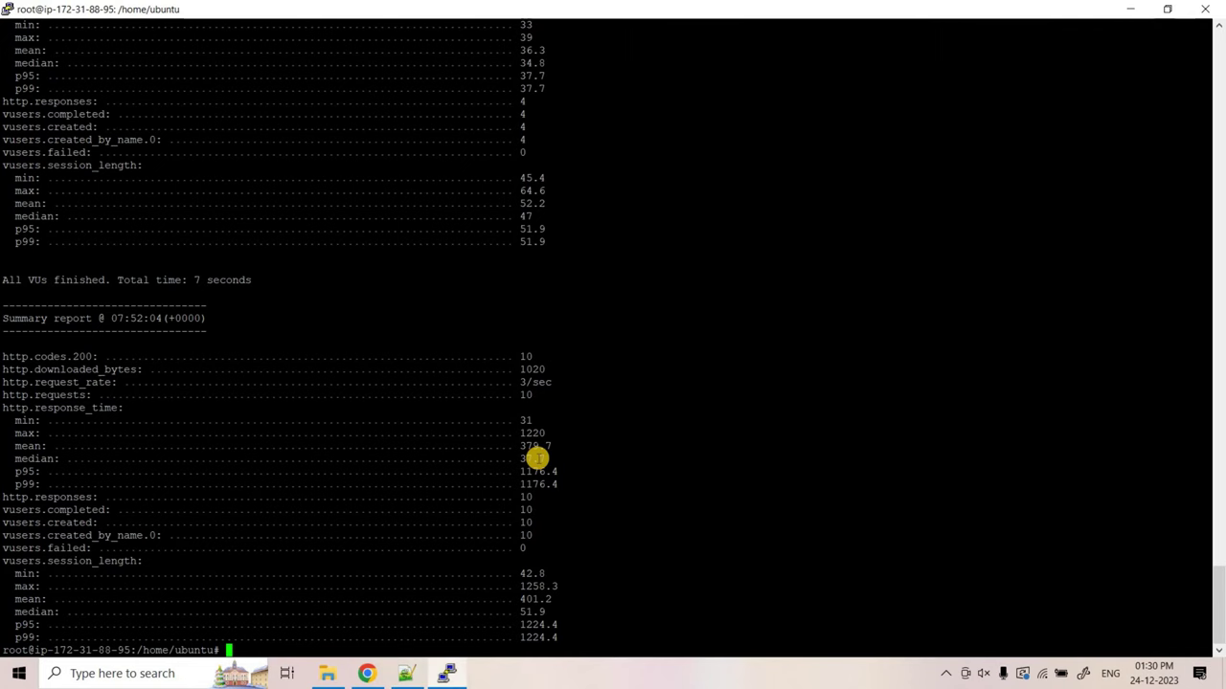
type("vi")
right_click(536, 459)
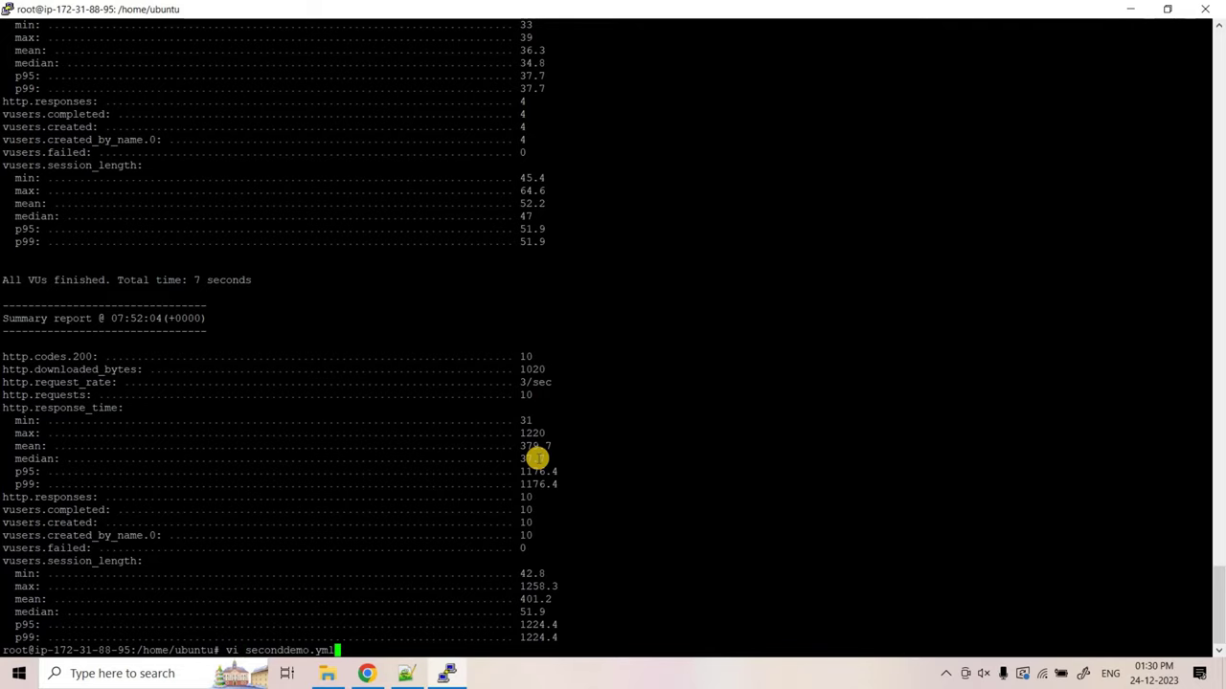
key("Return")
key("i")
Copy the Case 2 block from config to the /firstdemo url into seconddemo.yml, then save the file and quit vi.
left_click(406, 674)
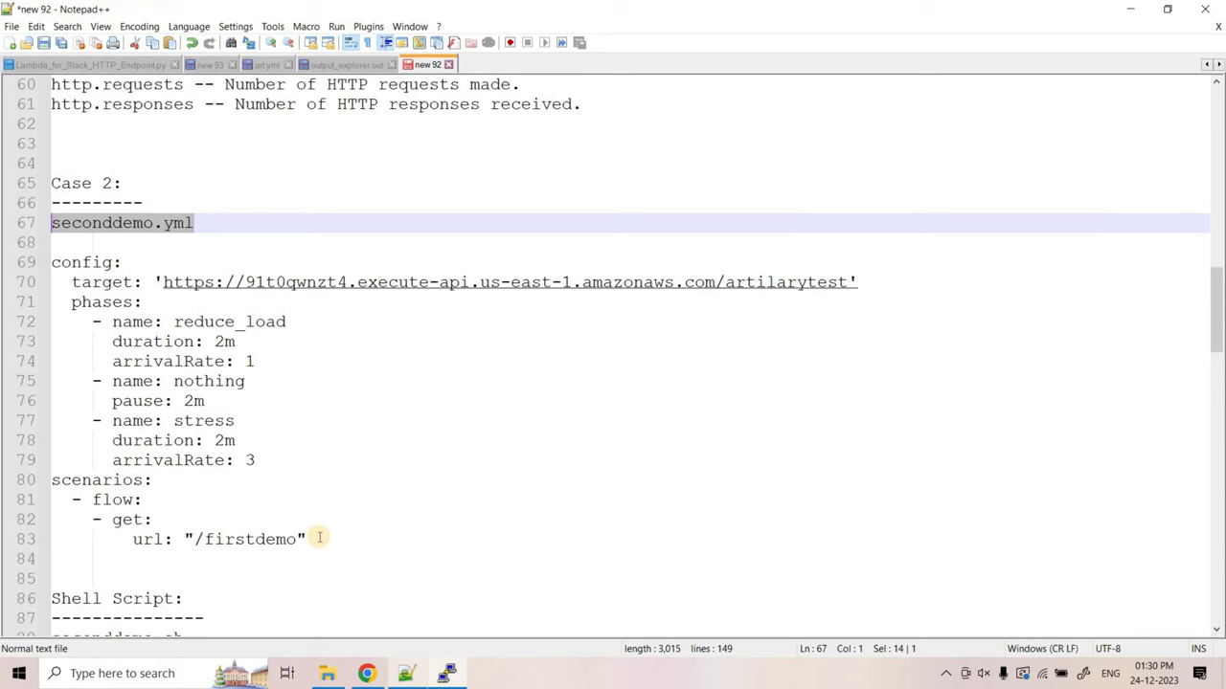
left_click_drag(307, 540, 50, 265)
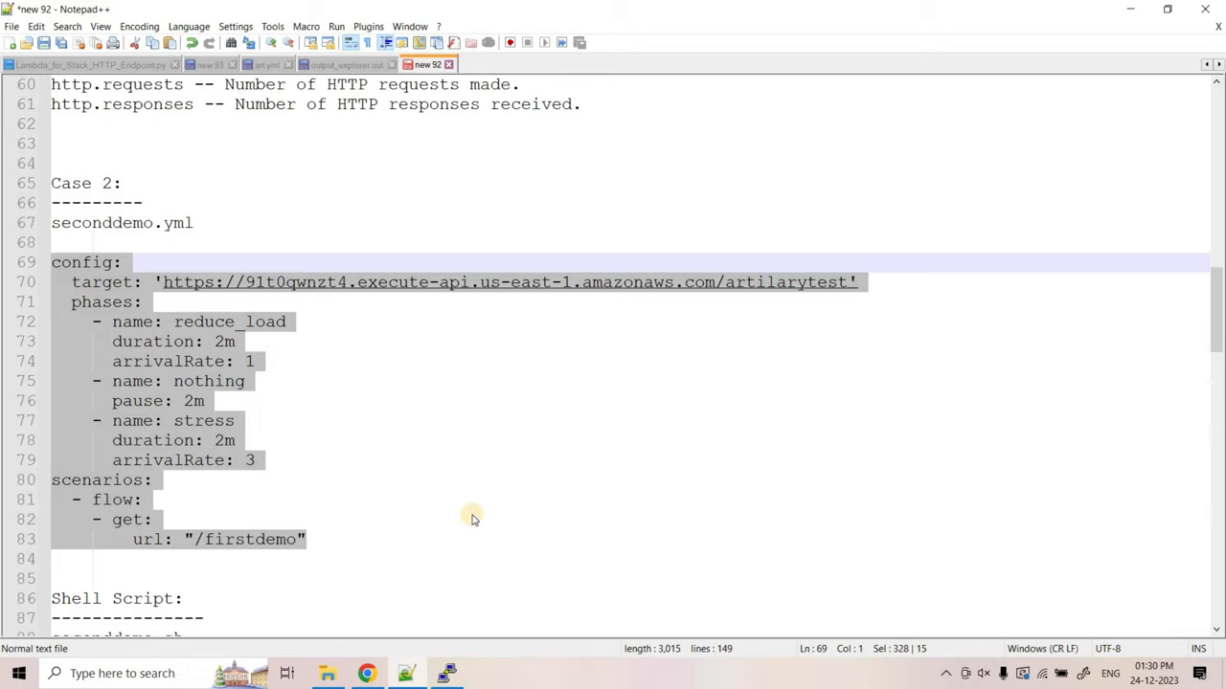
left_click(448, 673)
right_click(170, 99)
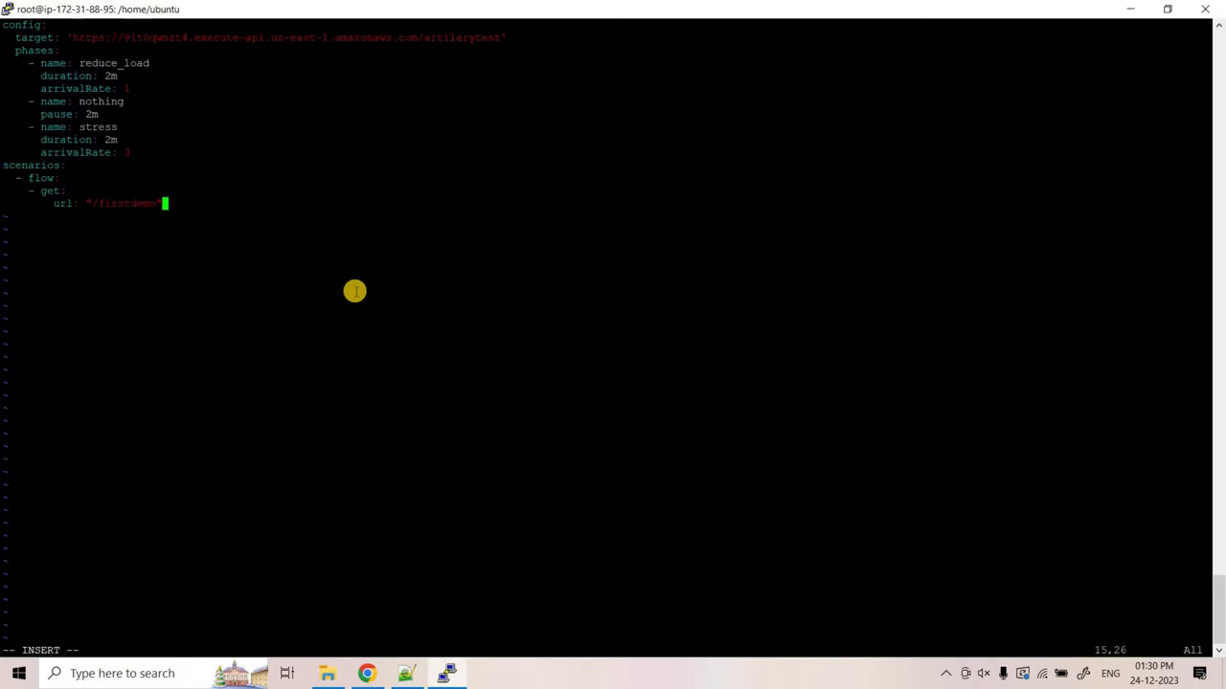
key("Escape")
type(":wq")
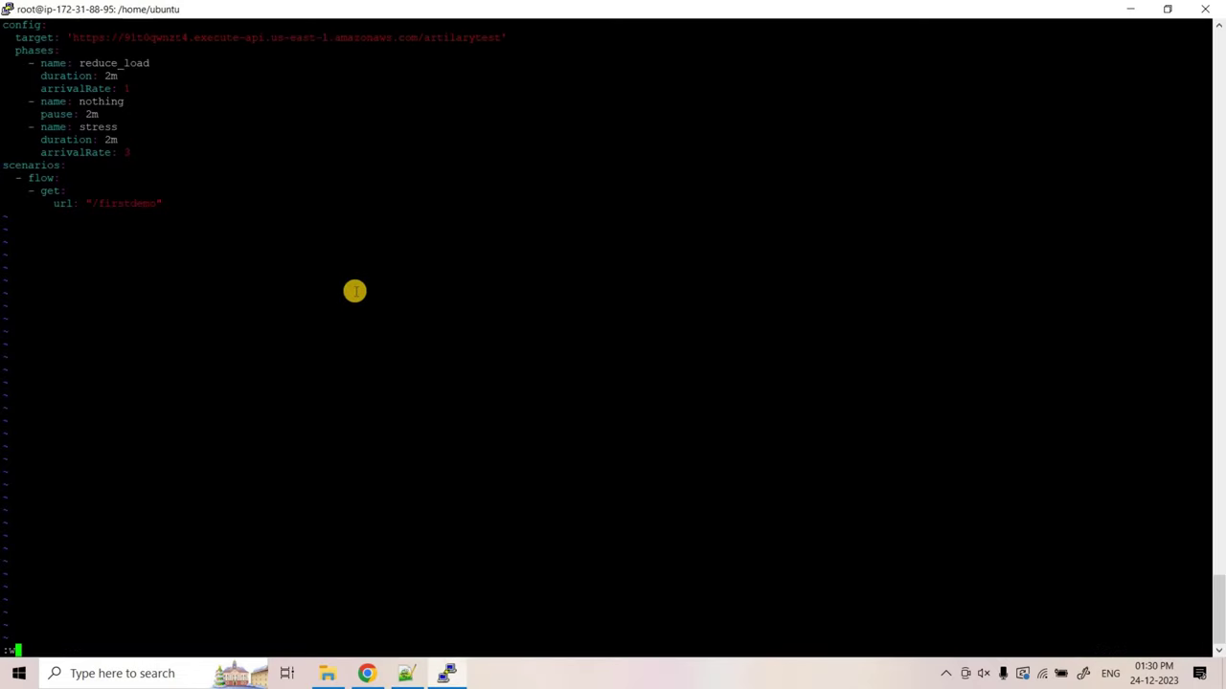
key("Return")
Review the DEBUG=http* artillery run command in the Notepad++ notes and examine the request and response debug output of the earlier run in the terminal.
left_click(407, 674)
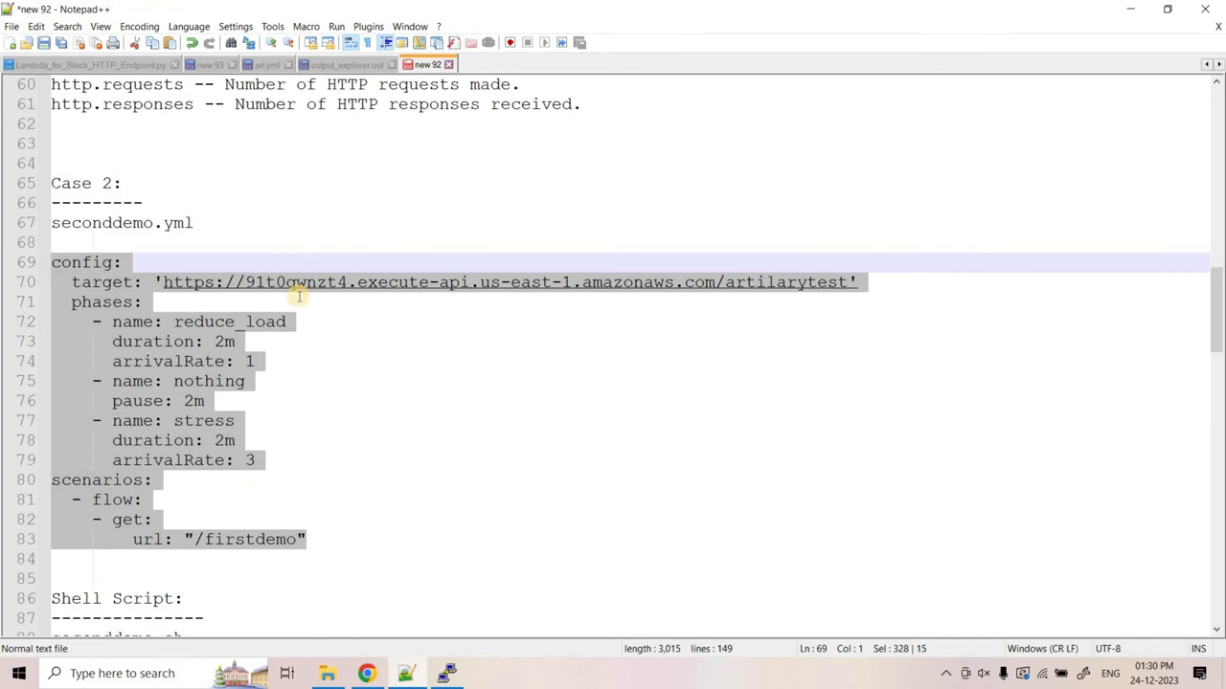
scroll(547, 240, "up", 6)
left_click_drag(581, 303, 20, 312)
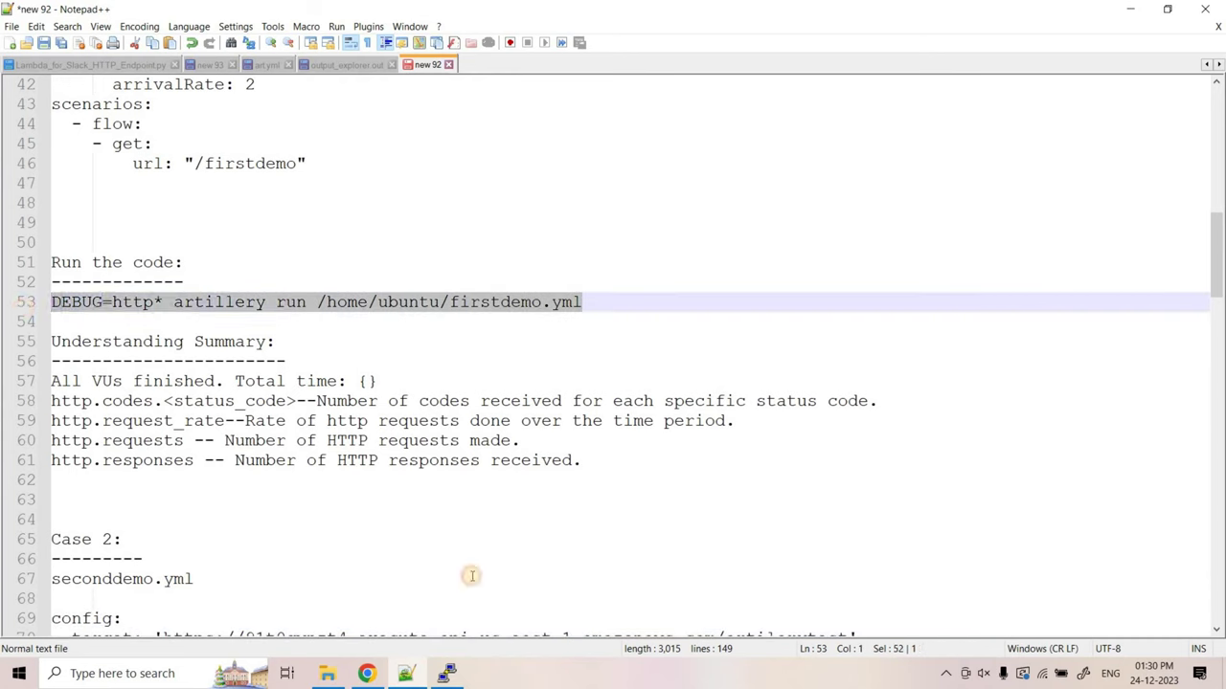
key("alt+Tab")
scroll(162, 239, "up", 15)
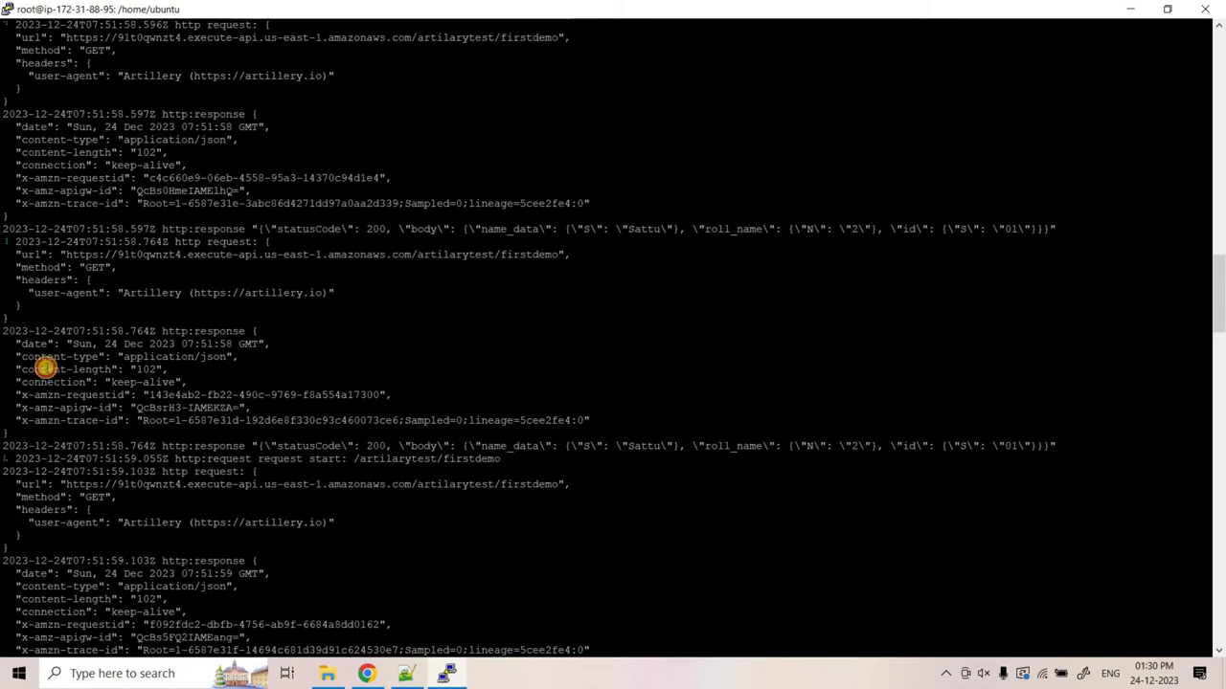
left_click_drag(7, 190, 91, 560)
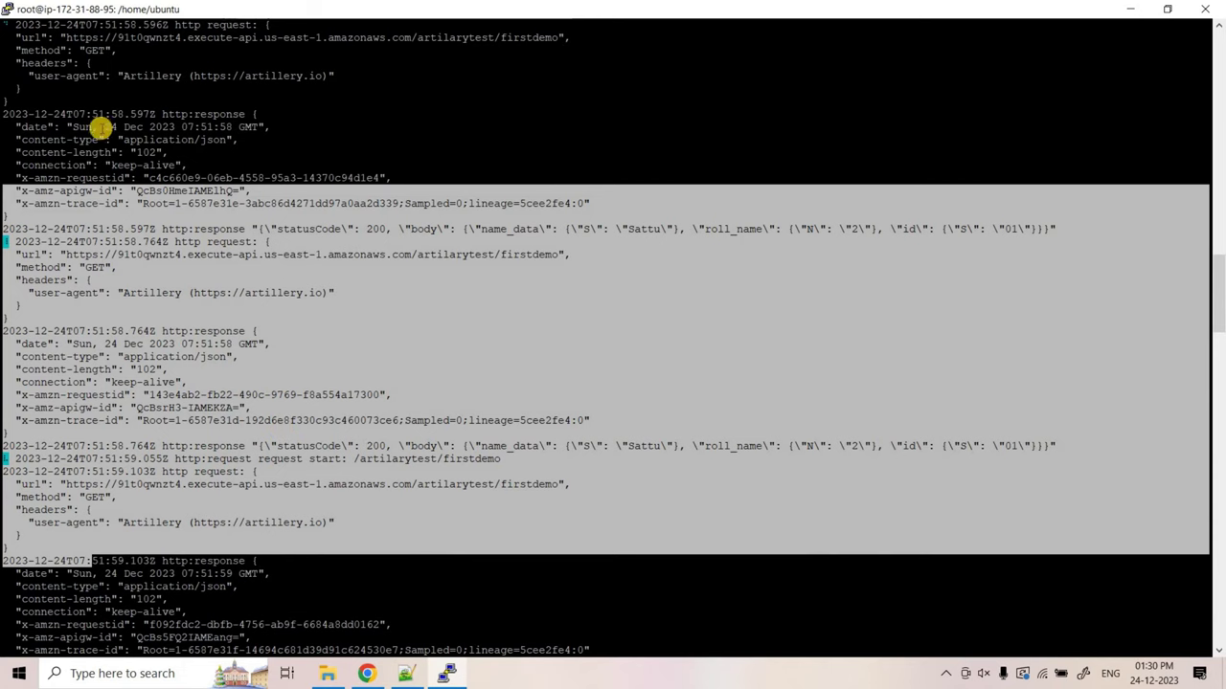
left_click(9, 230)
left_click_drag(3, 114, 20, 544)
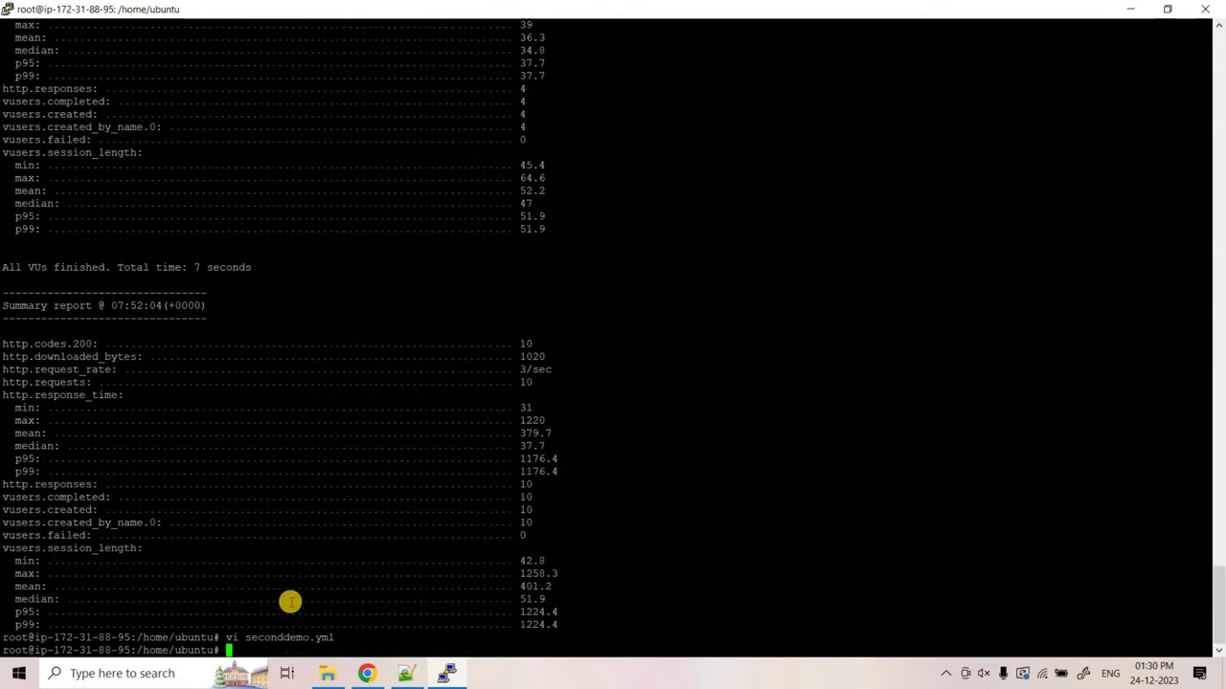
Review the Case 2 phases in the Notepad++ notes and copy the script name seconddemo.sh from the Shell Script section.
key("alt+Tab")
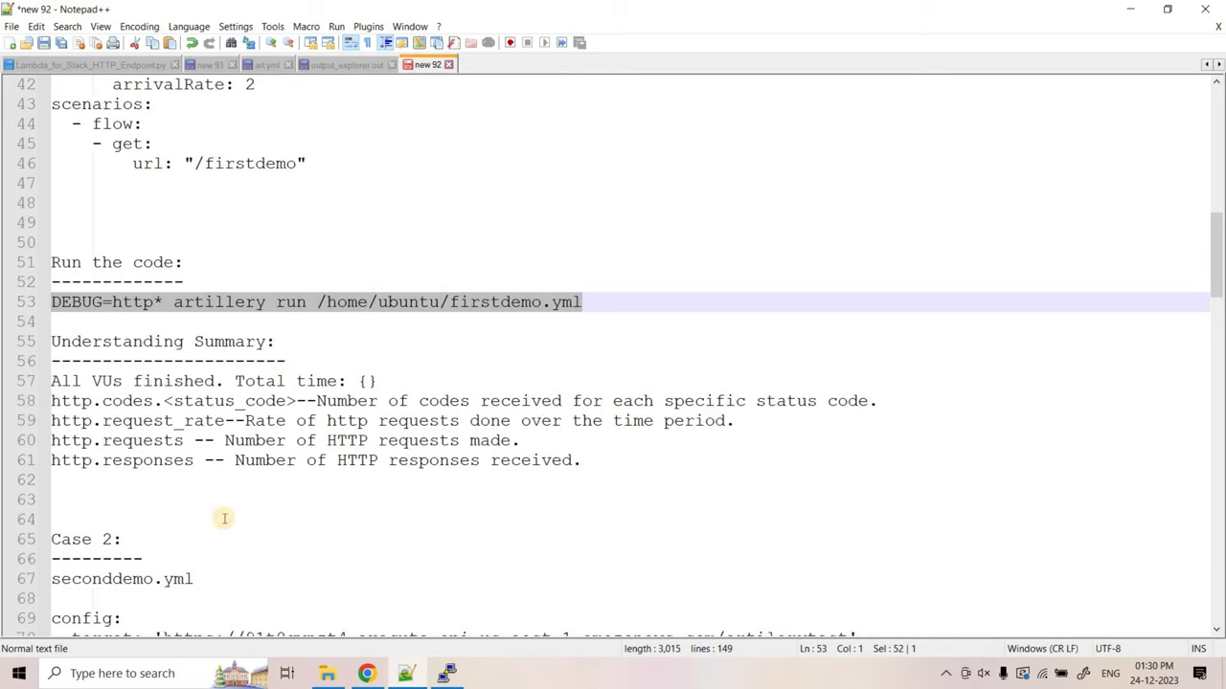
scroll(197, 479, "down", 5)
left_click_drag(321, 531, 38, 372)
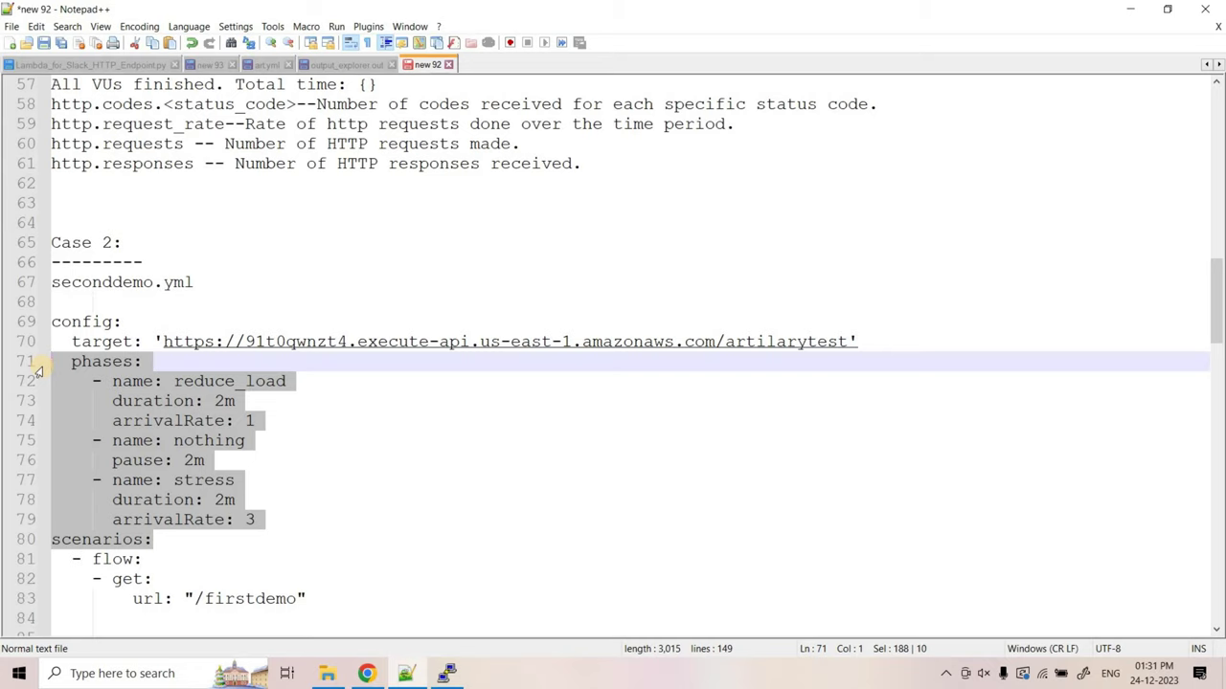
scroll(103, 364, "down", 3)
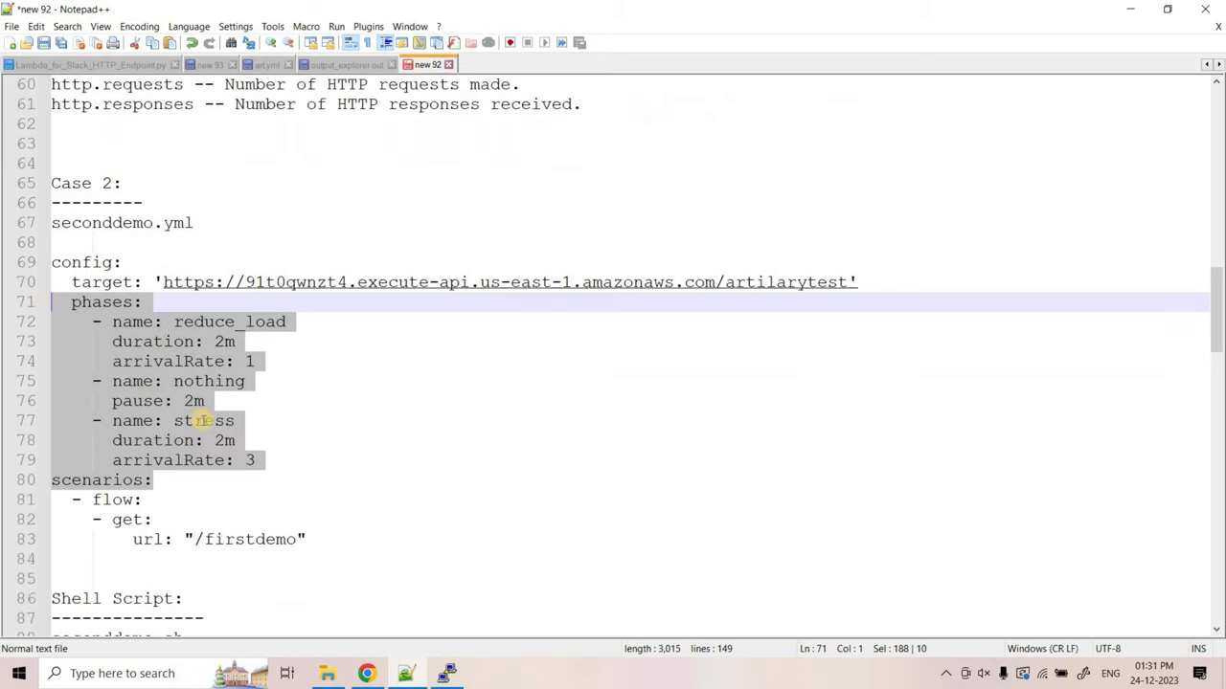
left_click(118, 106)
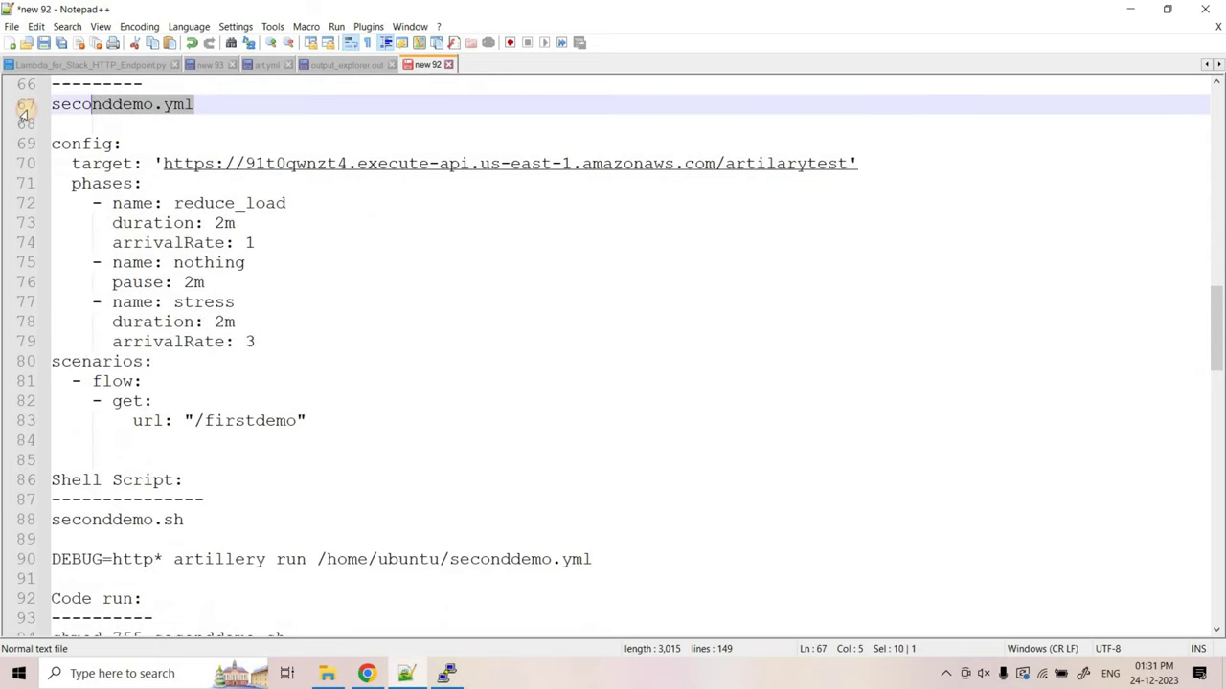
left_click(182, 519)
key("shift+Home")
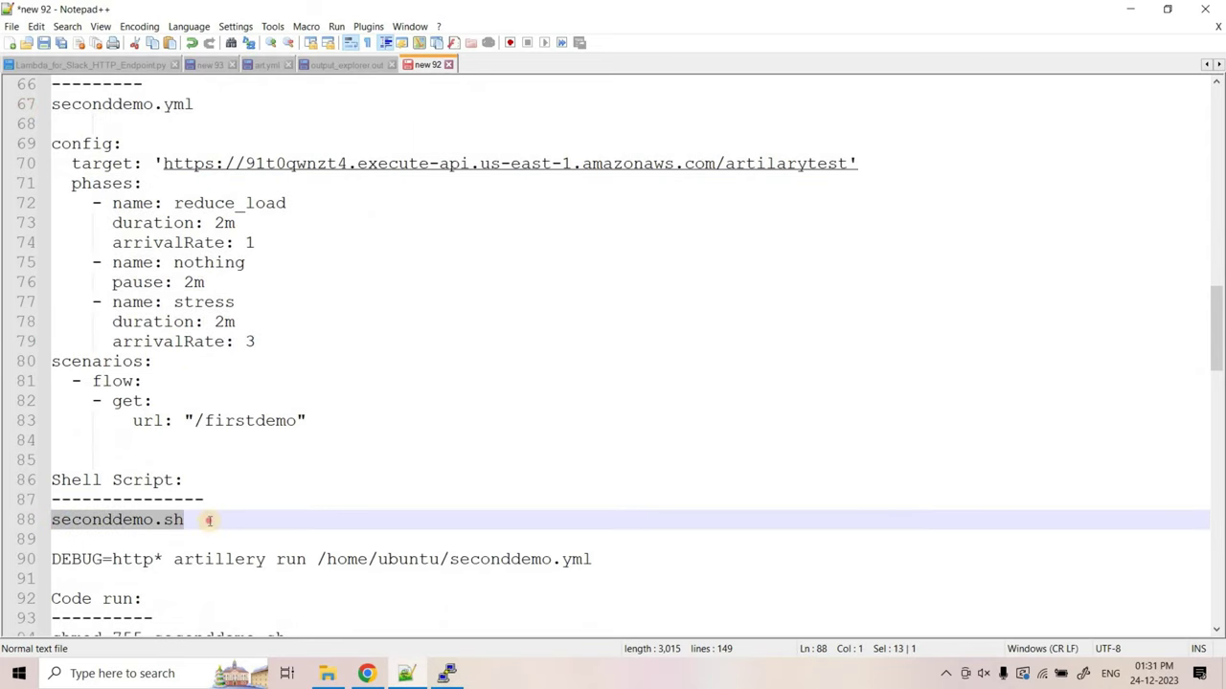
left_click(214, 520)
key("shift+Home")
key("ctrl+c")
Open seconddemo.sh in vi in the PuTTY terminal, ready for inserting text.
key("alt+Tab")
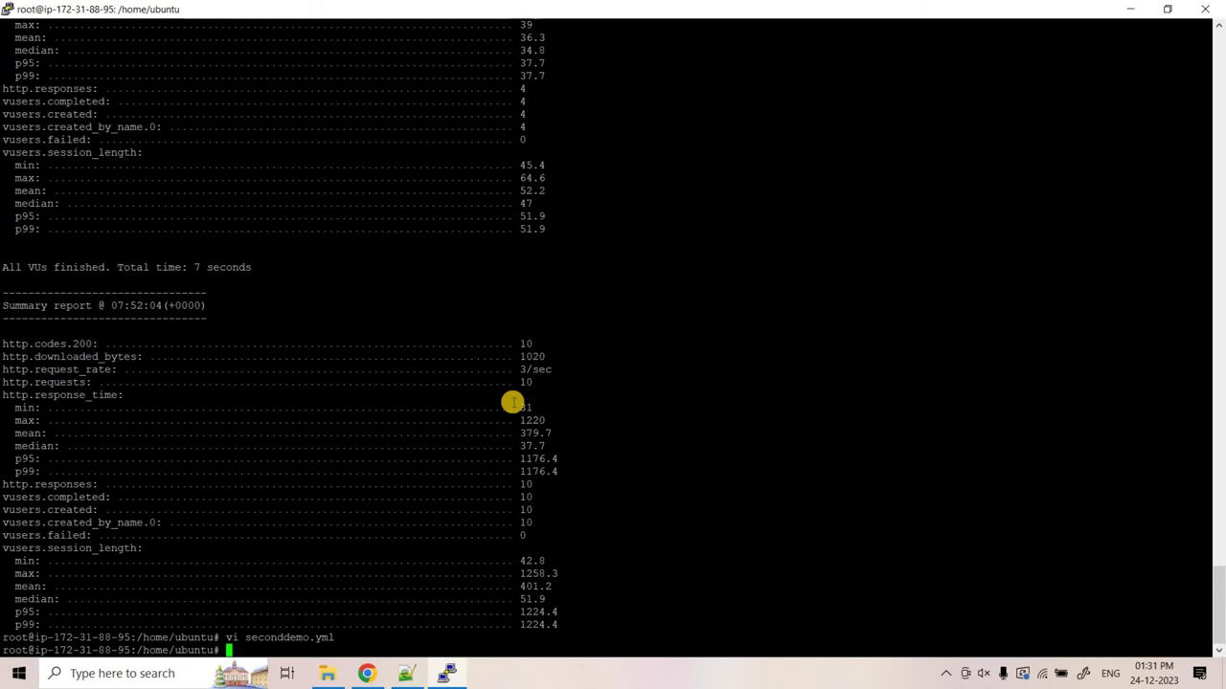
type("vi")
right_click(512, 402)
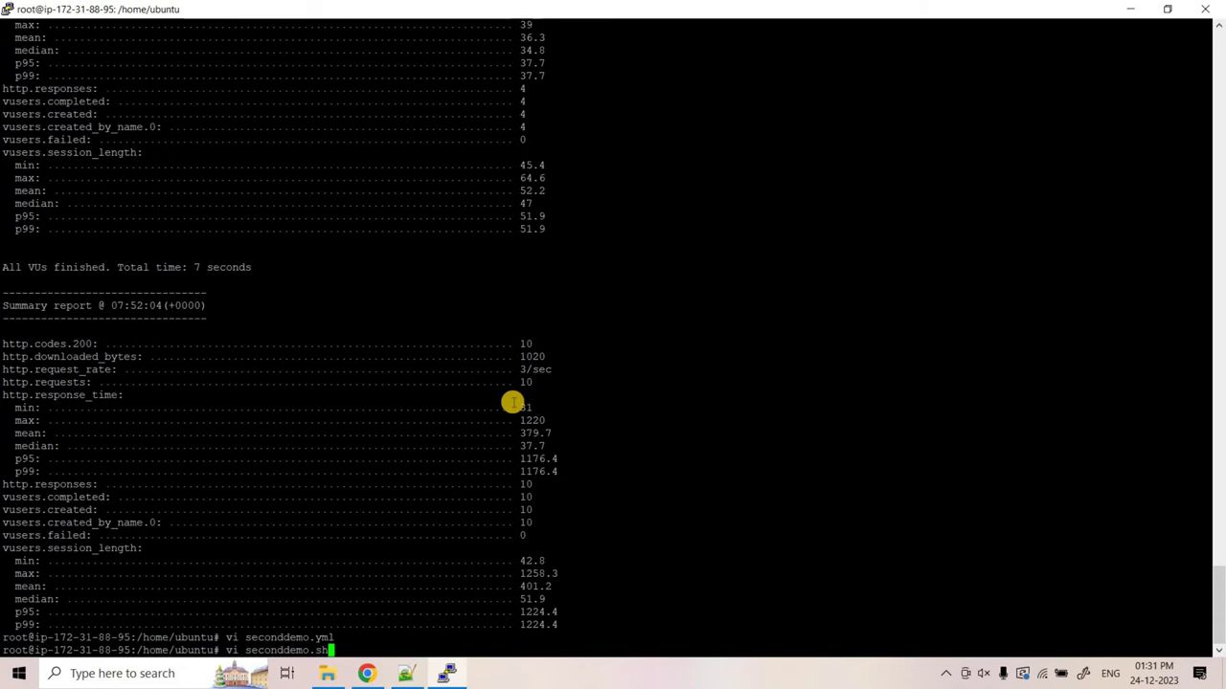
key("Return")
key("i")
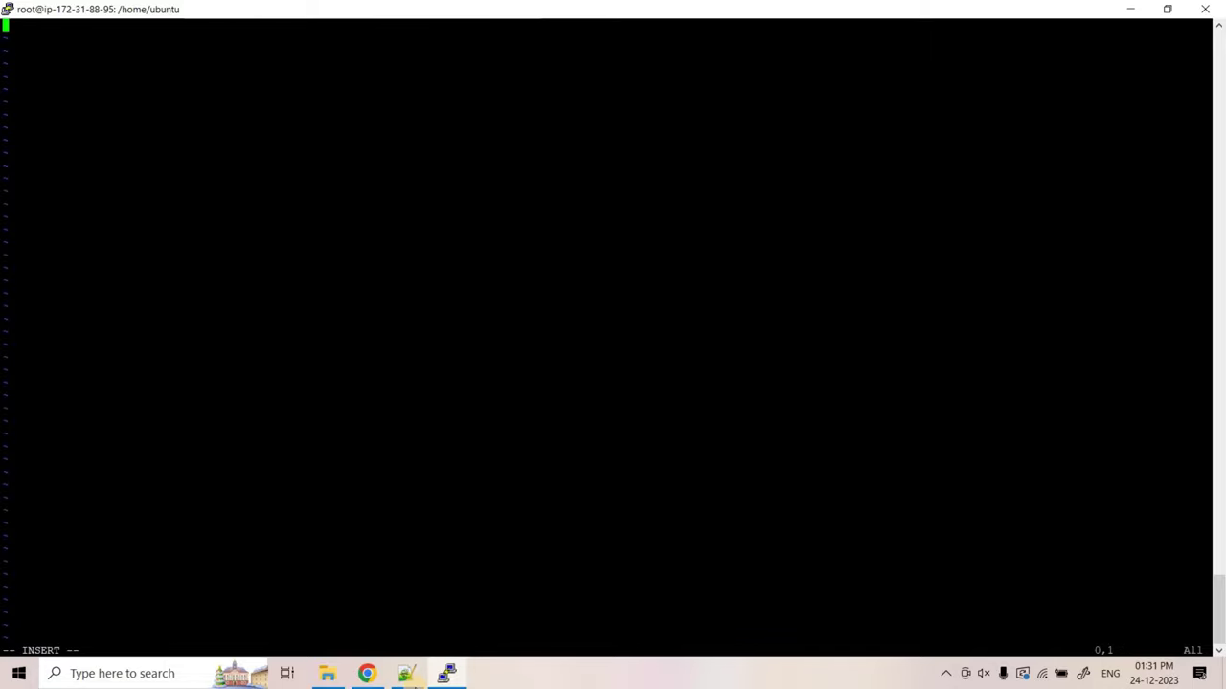
Copy the line DEBUG=http* artillery run /home/ubuntu/seconddemo.yml from the notes into seconddemo.sh, then save the file and quit vi.
left_click(406, 673)
left_click_drag(619, 559, 40, 560)
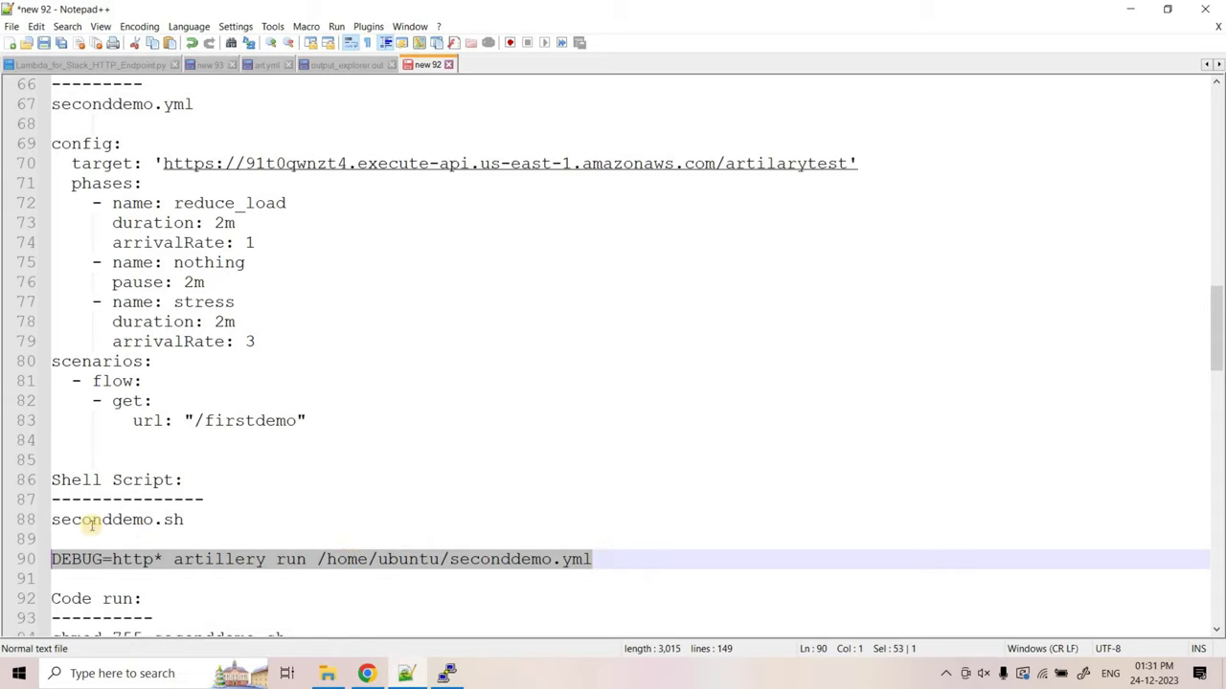
key("alt+Tab")
right_click(430, 396)
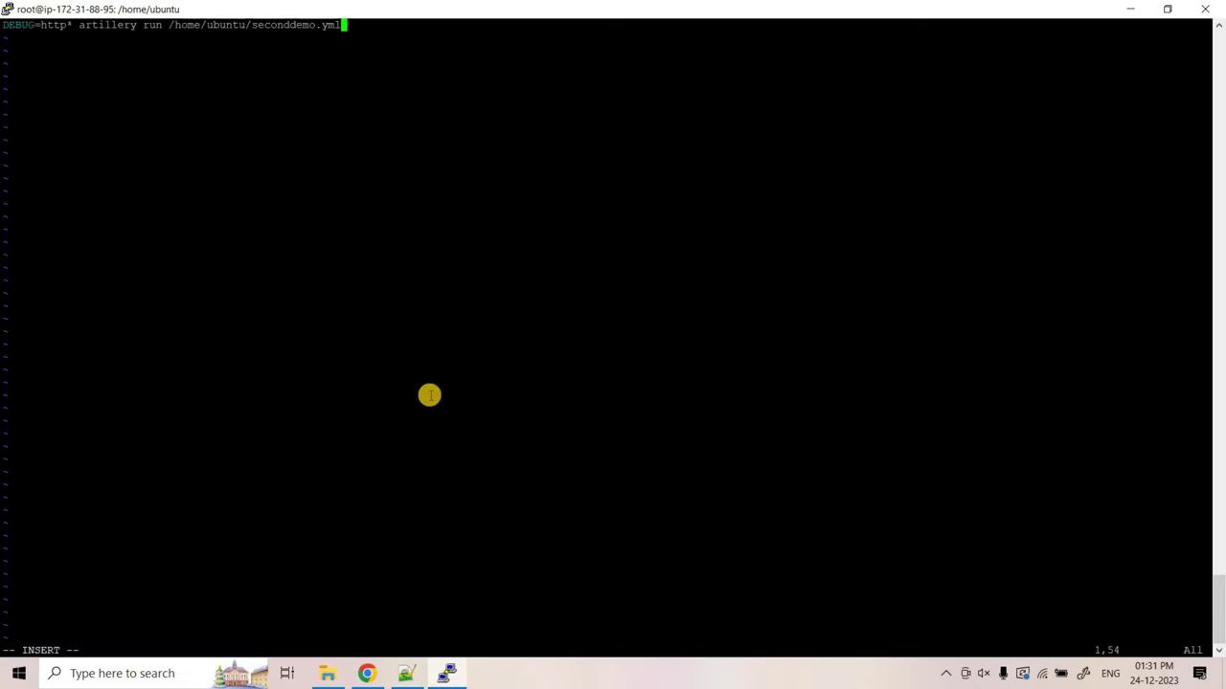
key("Escape")
key("shift+semicolon")
type("wq")
key("Return")
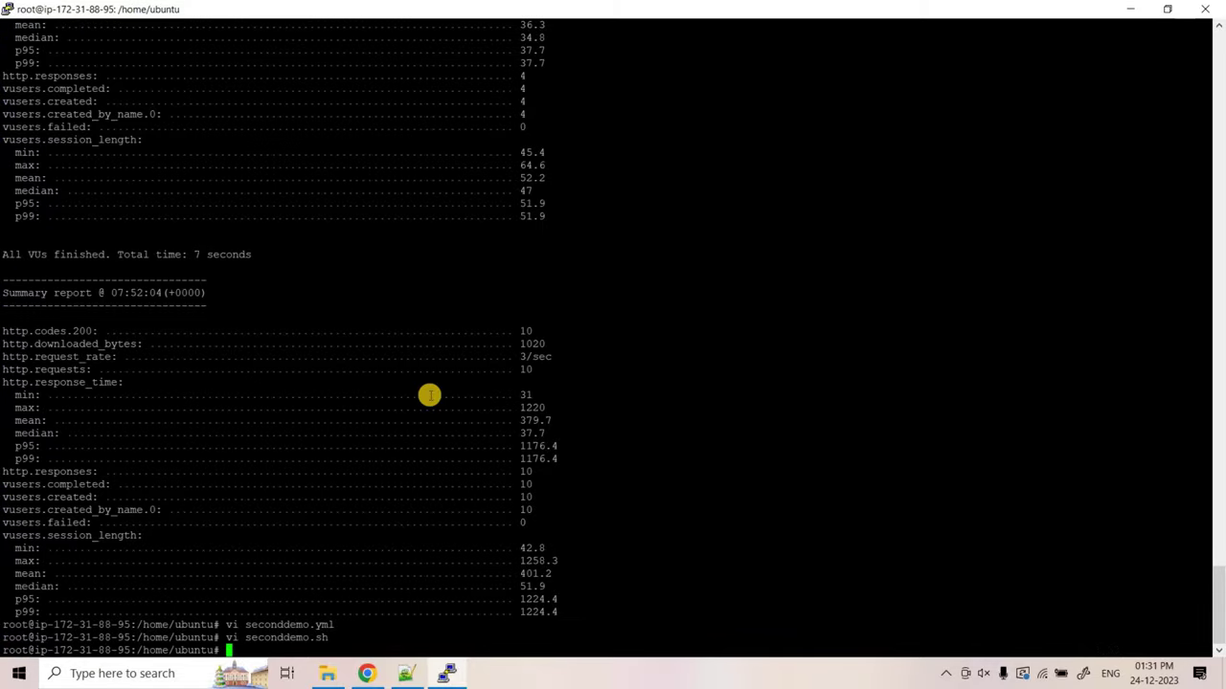
Copy the command chmod 755 seconddemo.sh from the Code run notes and execute it in the PuTTY terminal.
left_click(406, 673)
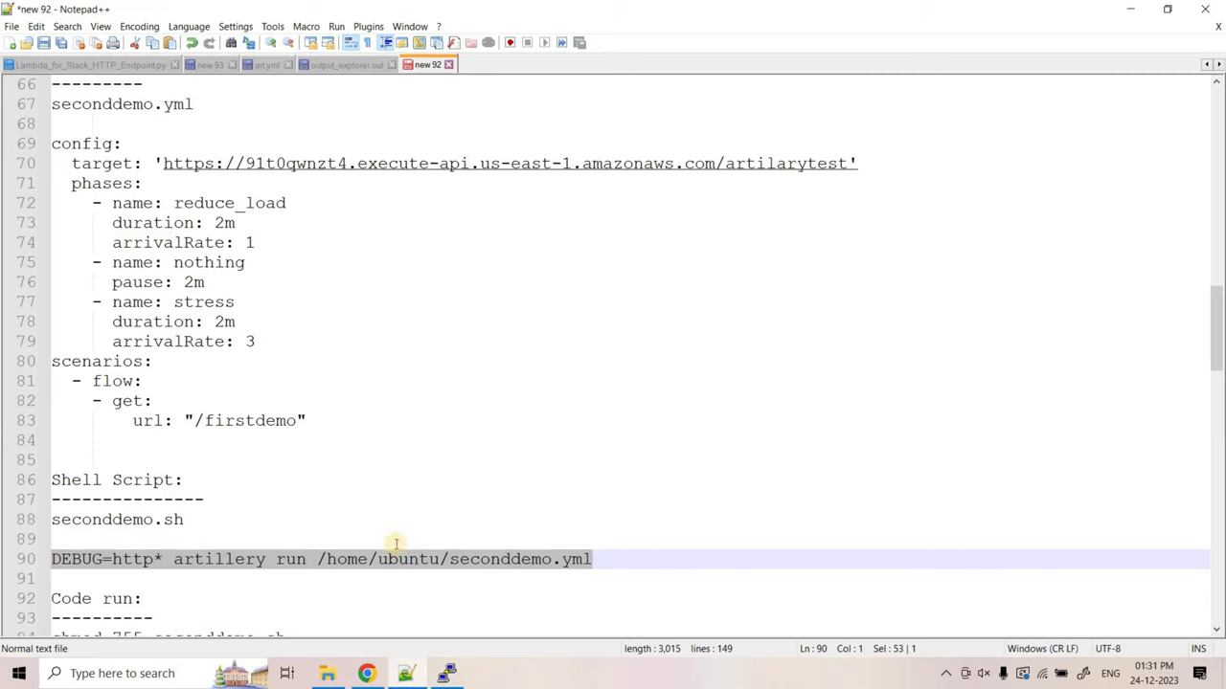
scroll(278, 536, "down", 2)
left_click(302, 519)
left_click_drag(285, 519, 52, 519)
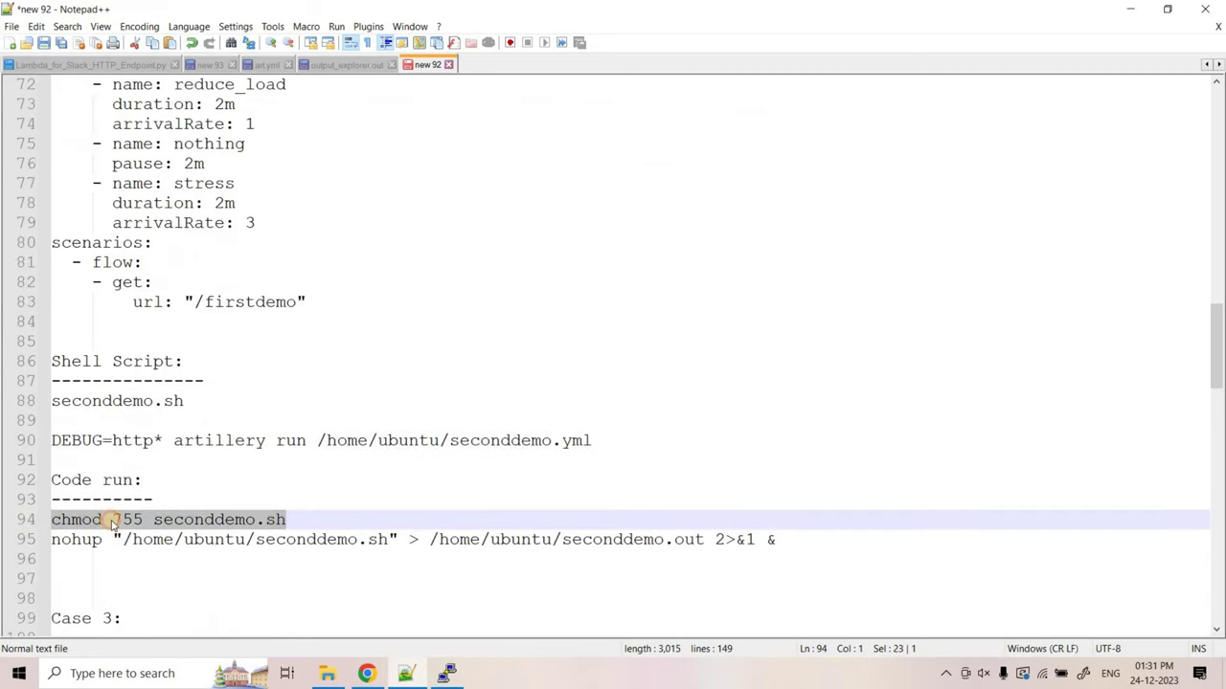
key("ctrl+c")
key("alt+Tab")
right_click(503, 472)
key("Return")
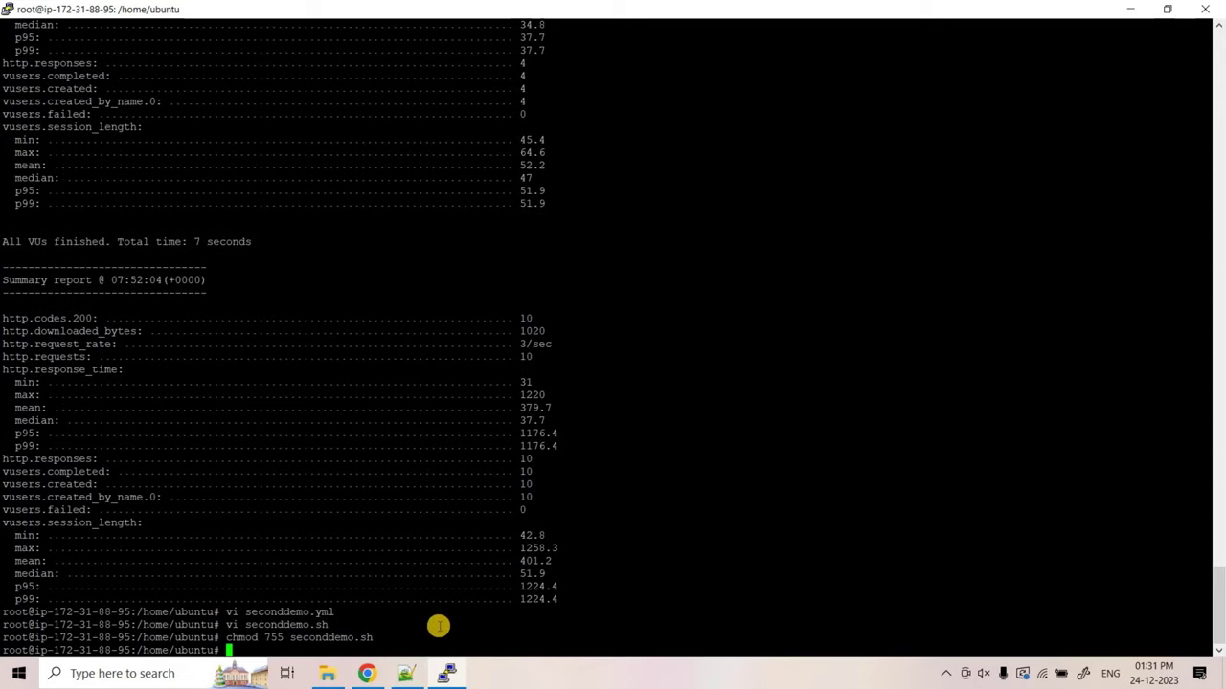
Examine the nohup command in the Notepad++ notes: the seconddemo.sh path, the seconddemo.out output file, the 2>&1 redirection and the trailing &.
left_click(366, 673)
left_click(406, 674)
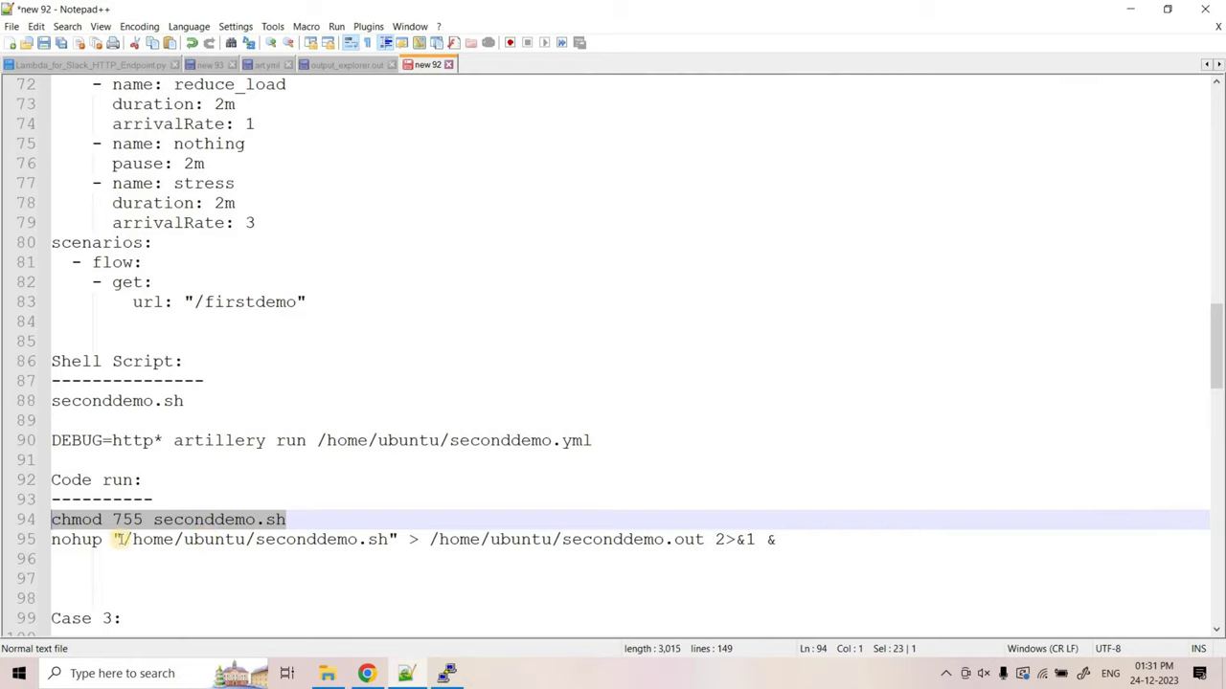
left_click_drag(122, 540, 388, 540)
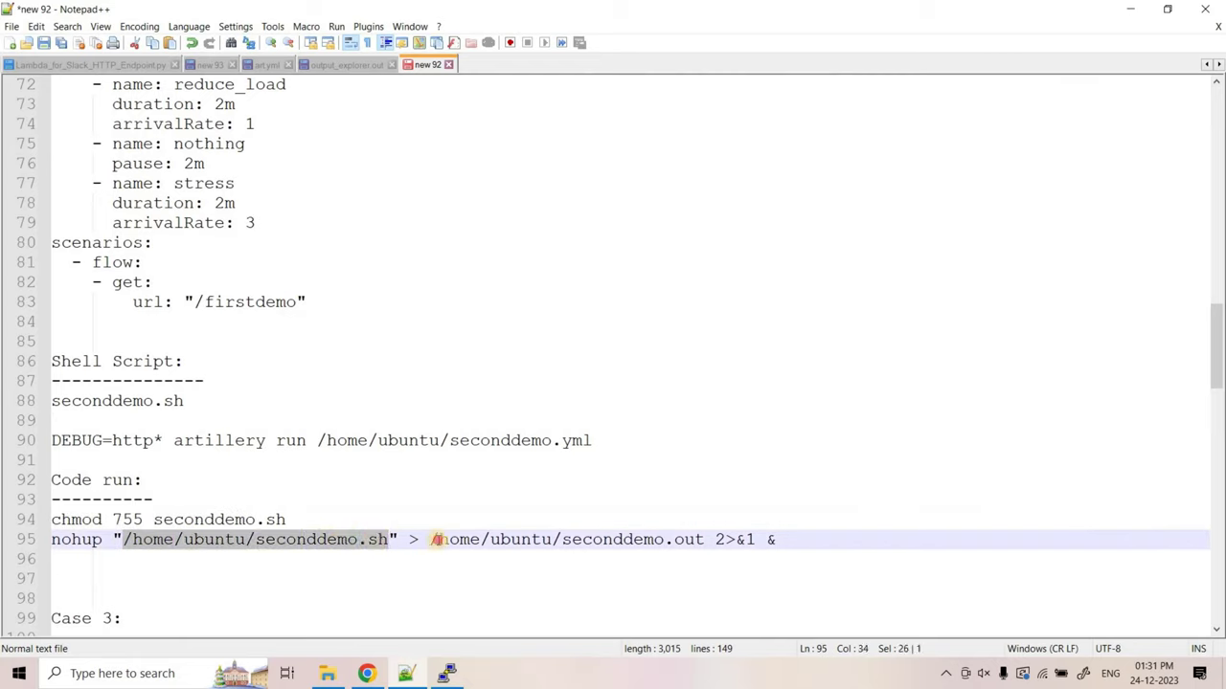
left_click_drag(433, 540, 704, 540)
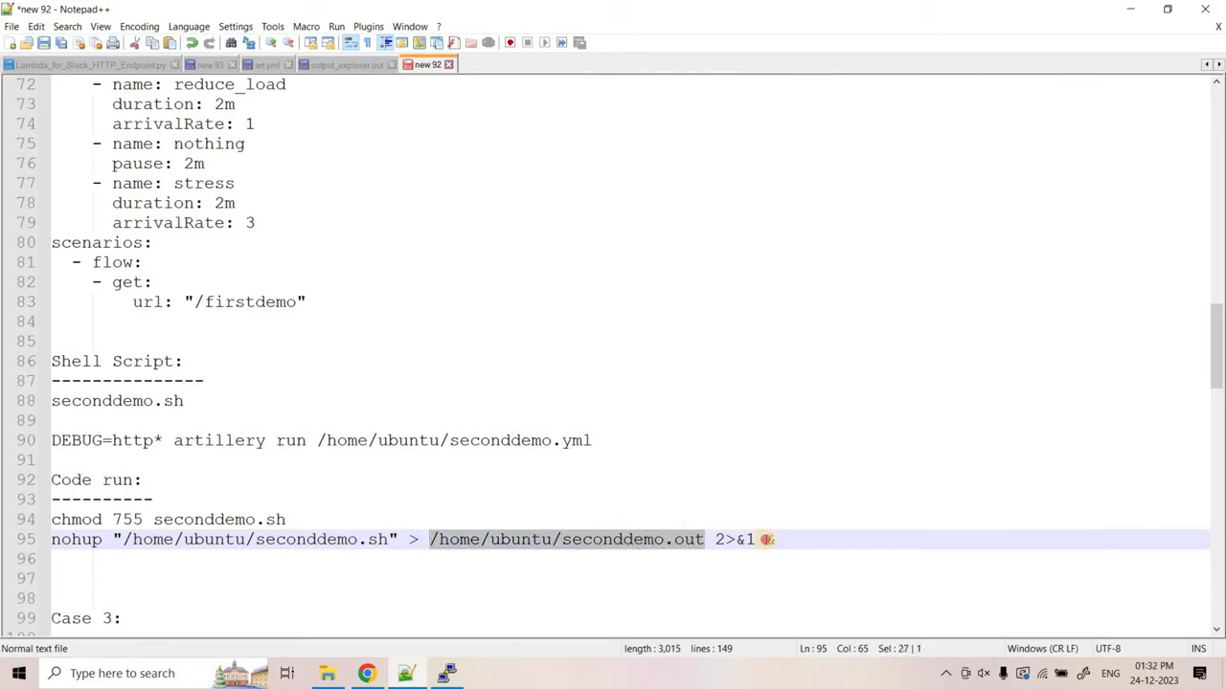
left_click_drag(715, 540, 768, 540)
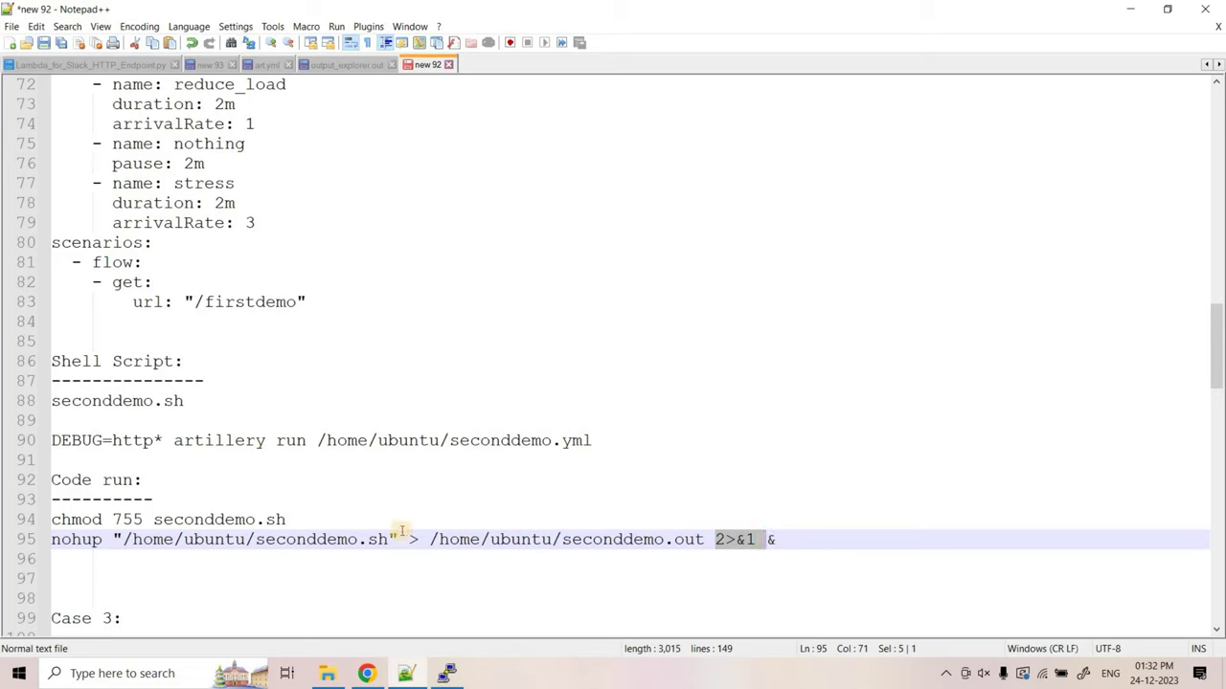
left_click_drag(97, 542, 781, 548)
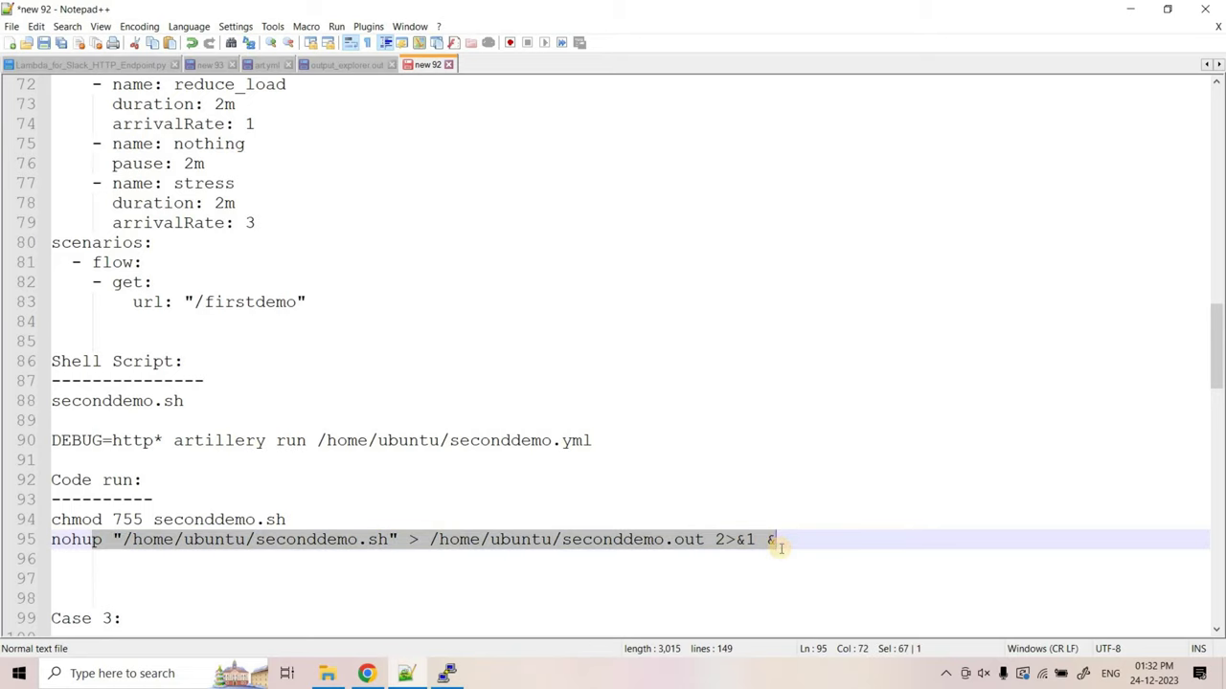
left_click(583, 542)
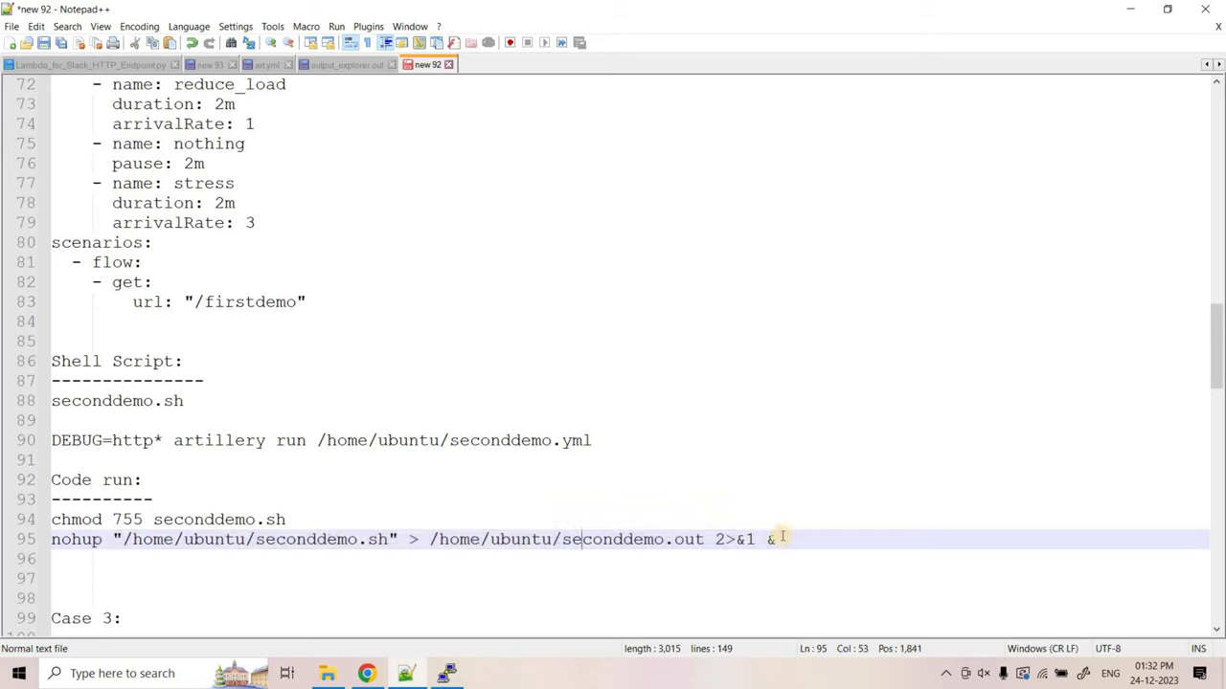
left_click(25, 540)
Copy the artilarycluster instance's public IPv4 address from its EC2 details page in Chrome and launch WinSCP.
left_click(366, 674)
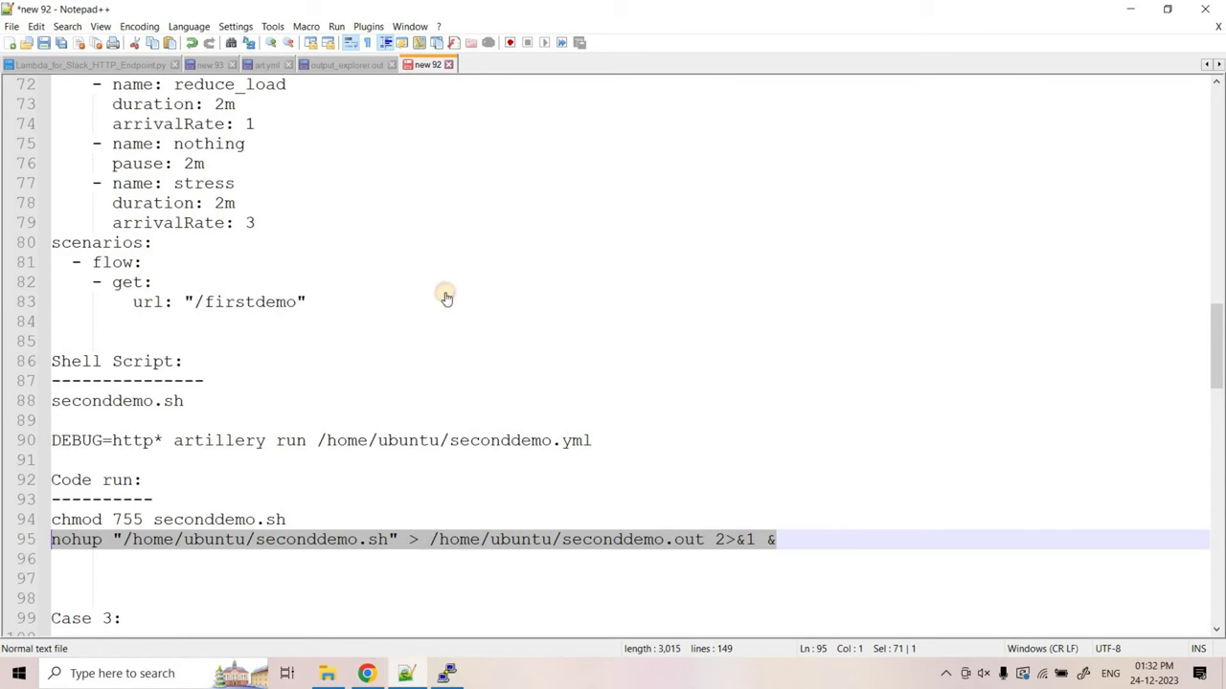
left_click(342, 17)
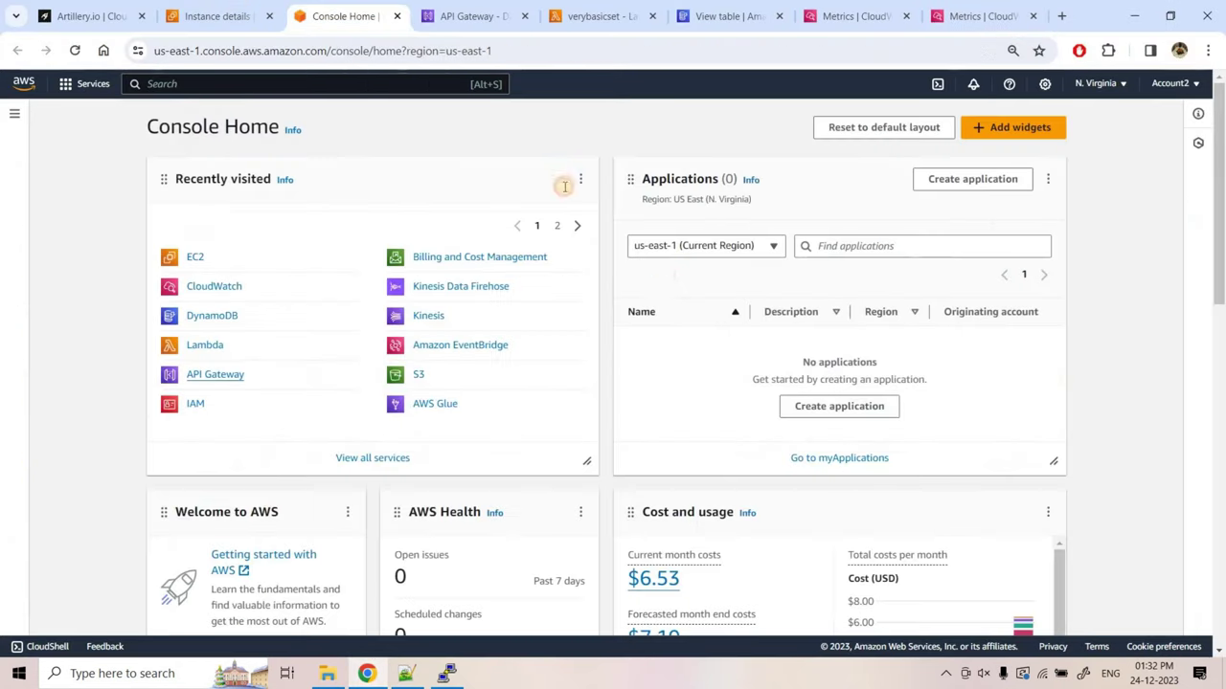
left_click(217, 17)
left_click(533, 216)
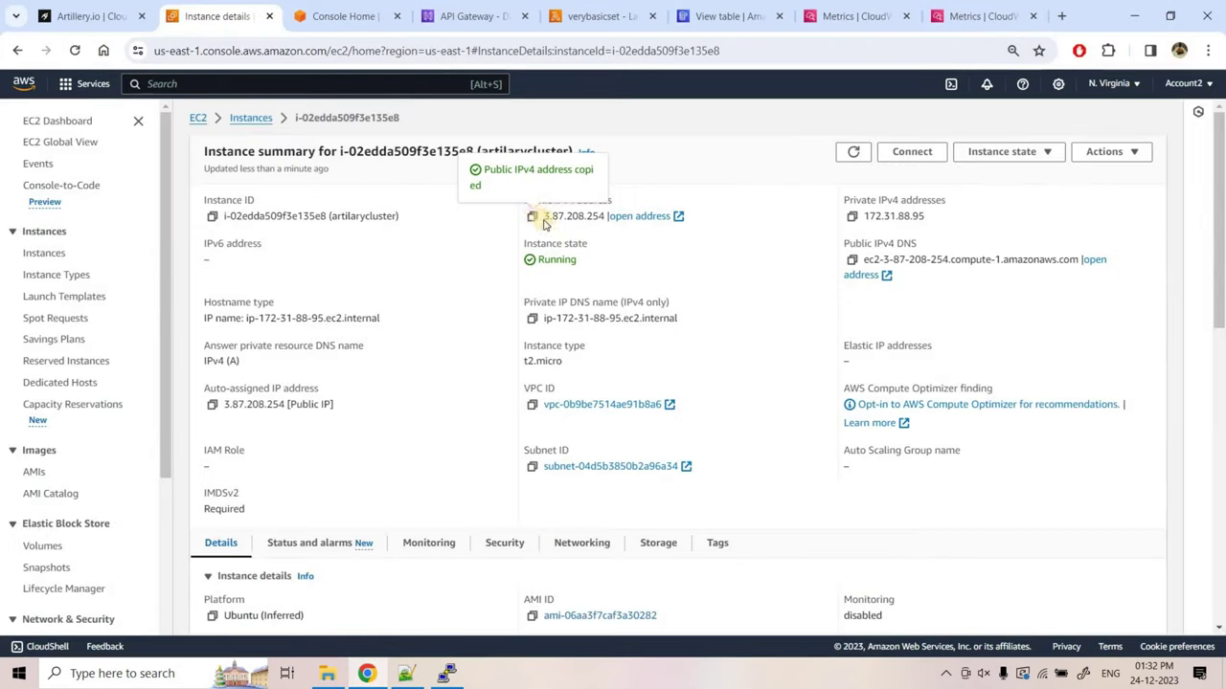
left_click(170, 676)
type("winscp")
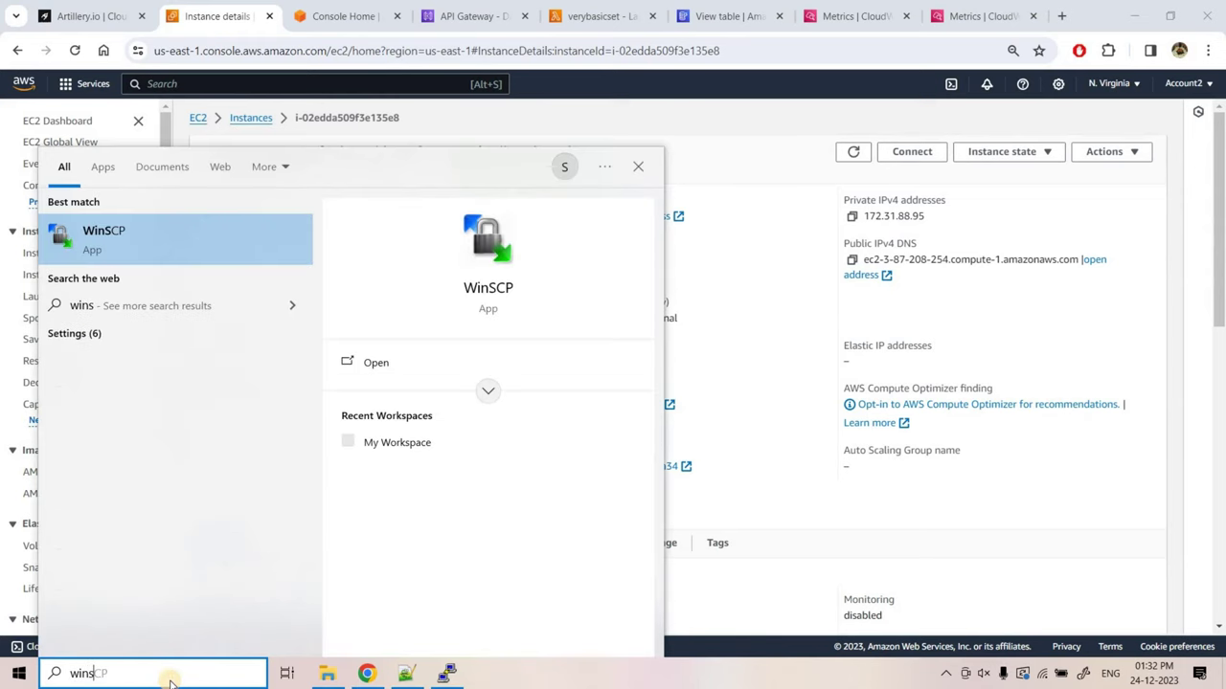
left_click(121, 248)
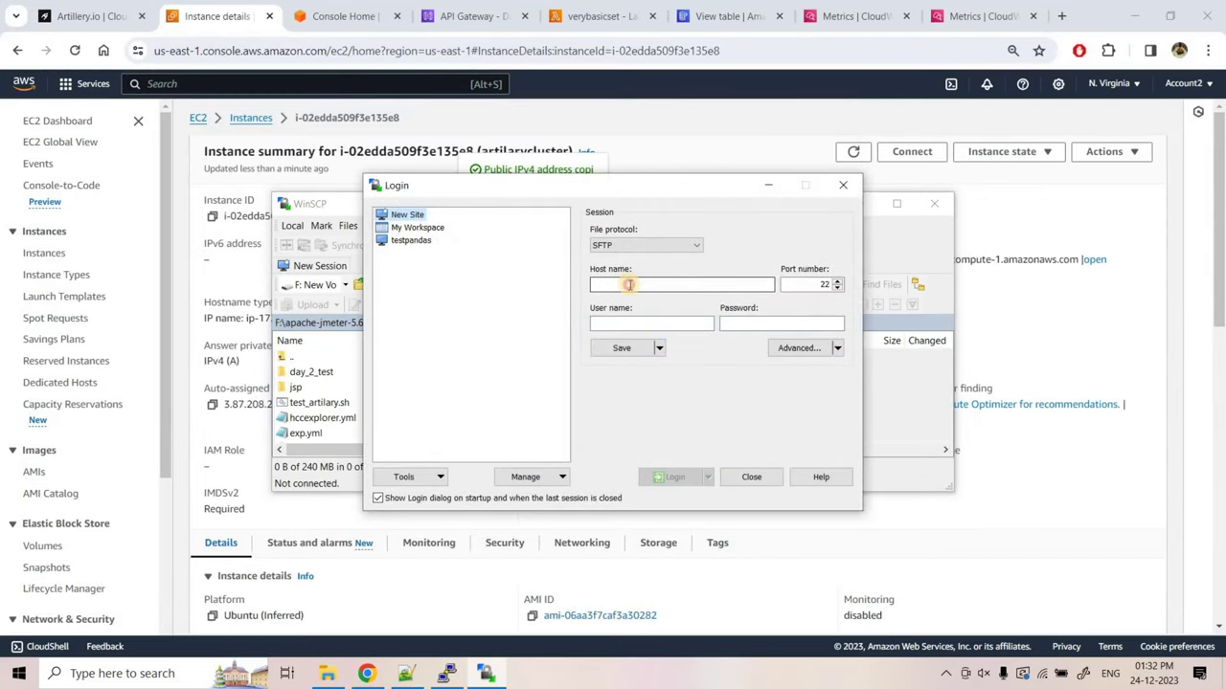
Set the new SFTP session's host name to the copied address 3.87.208.254 and its user name to ubuntu.
left_click(627, 284)
key("ctrl+v")
left_click(631, 324)
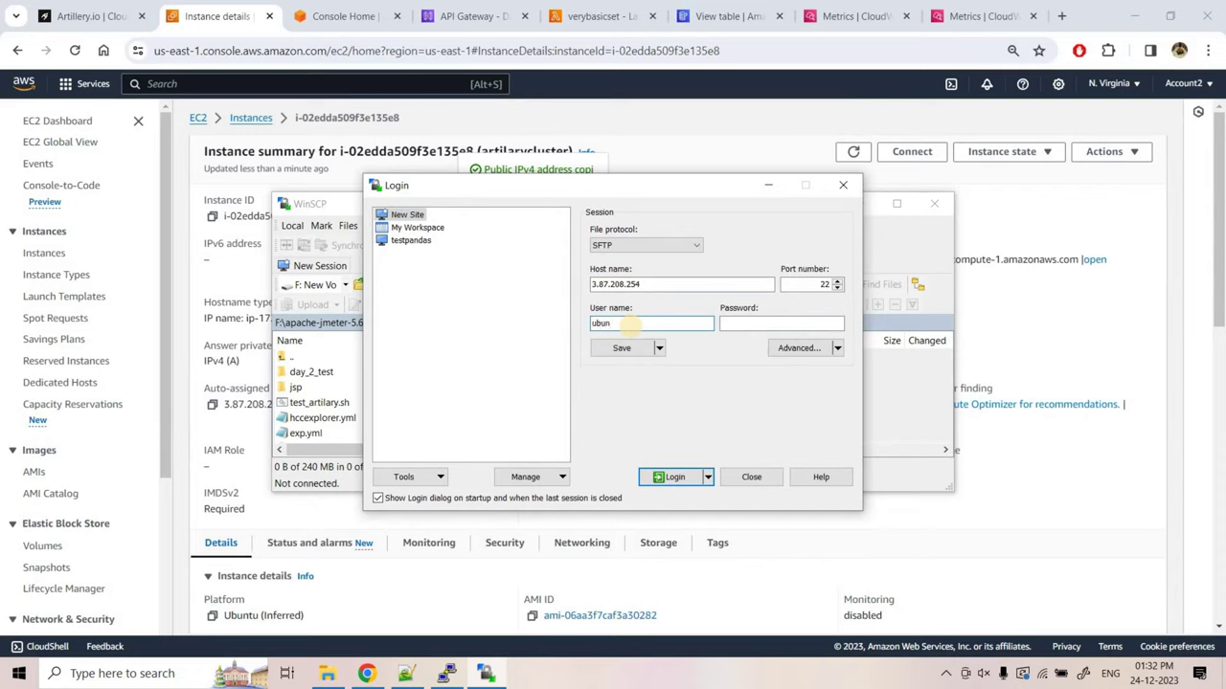
Set the testcicd PuTTY key from Downloads as the session's SSH authentication private key file and accept the advanced settings.
left_click(807, 349)
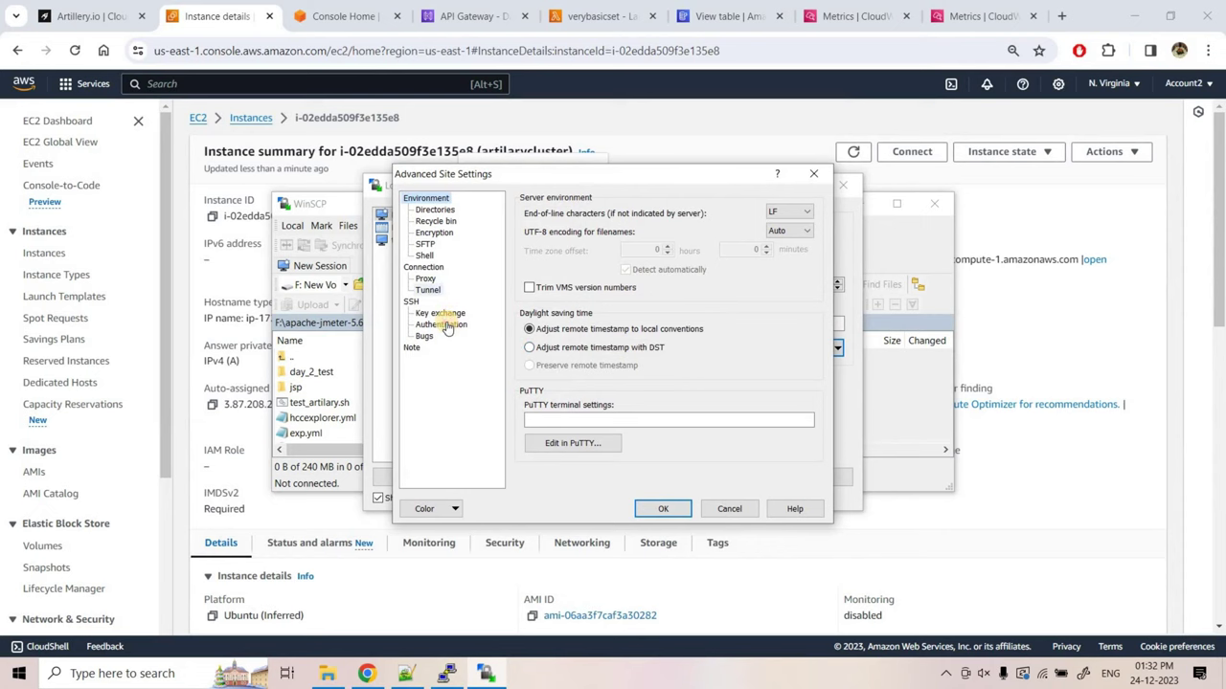
left_click(440, 323)
left_click(799, 366)
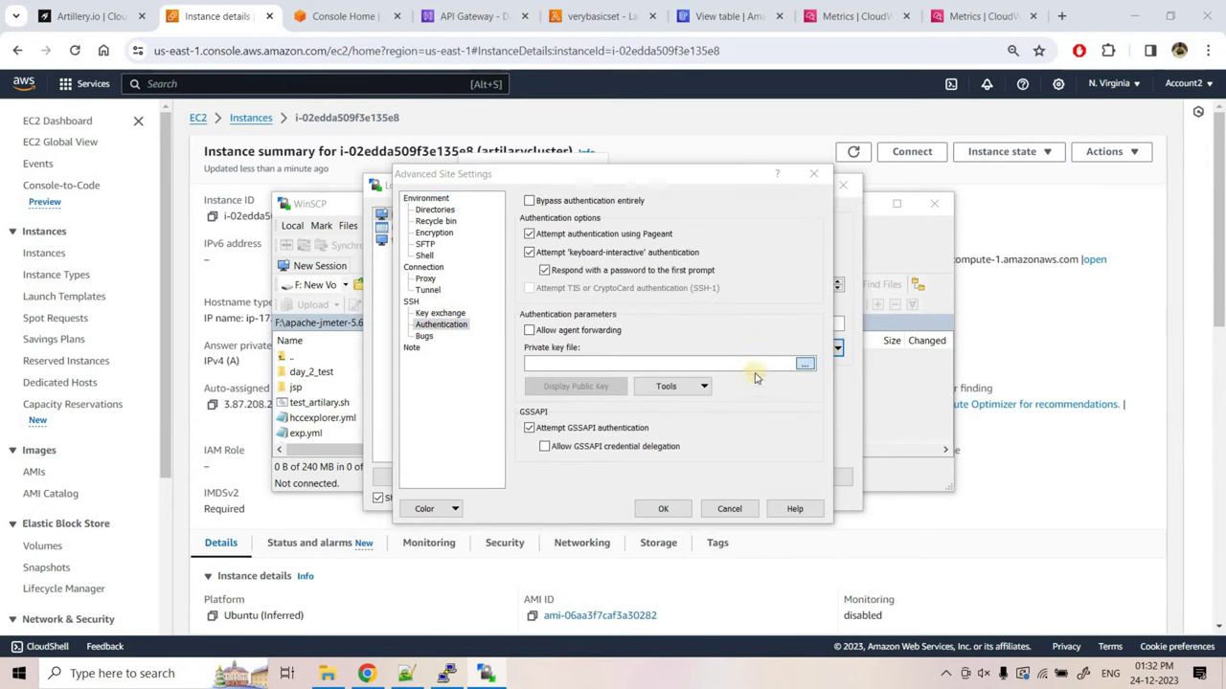
left_click(589, 471)
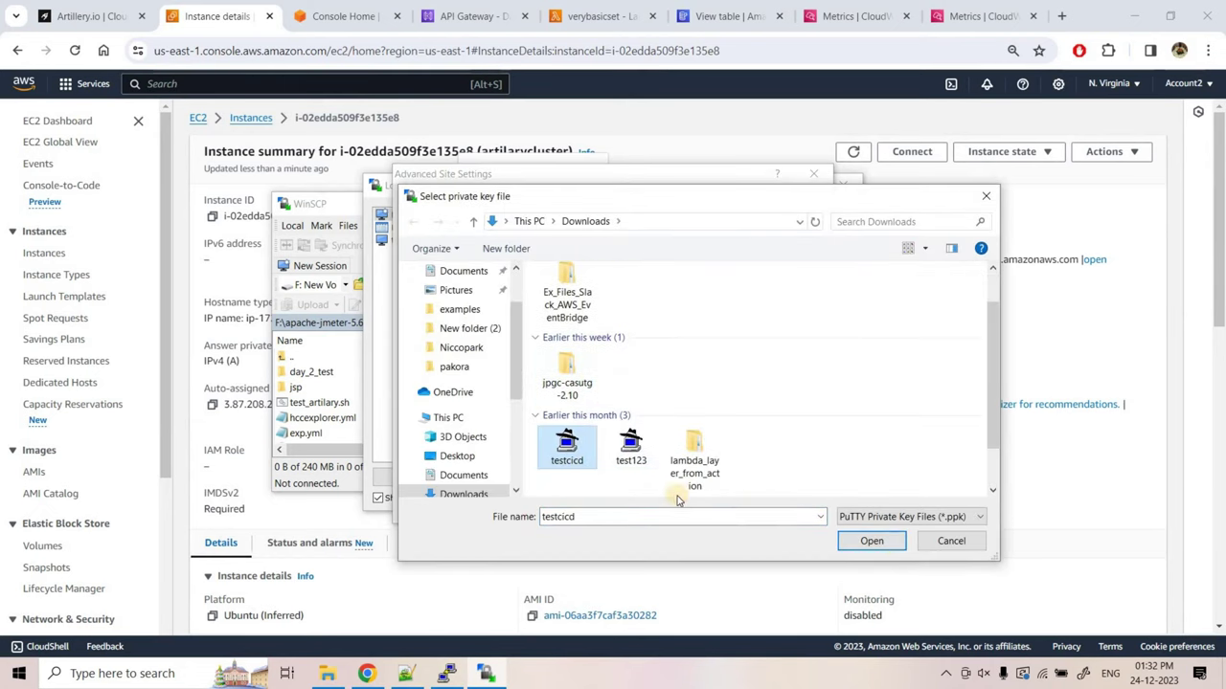
key("Return")
key("Return")
Log in to the instance, accept the server's host key and maximize the WinSCP window.
left_click(677, 481)
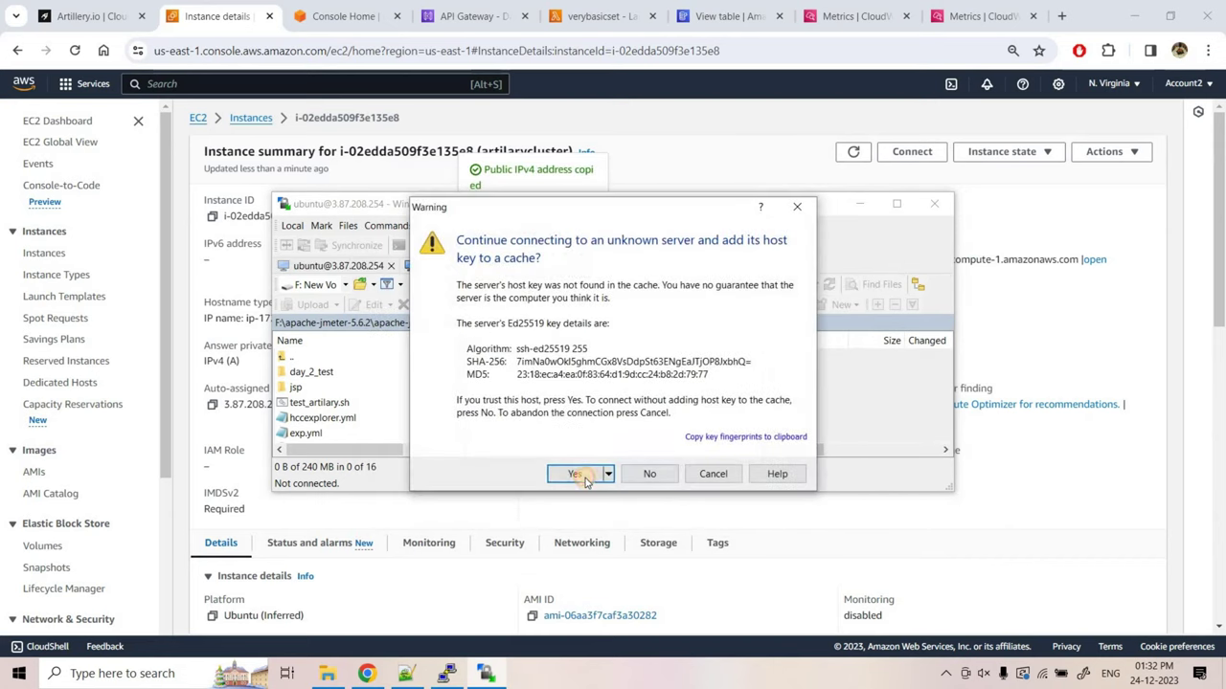
left_click(581, 475)
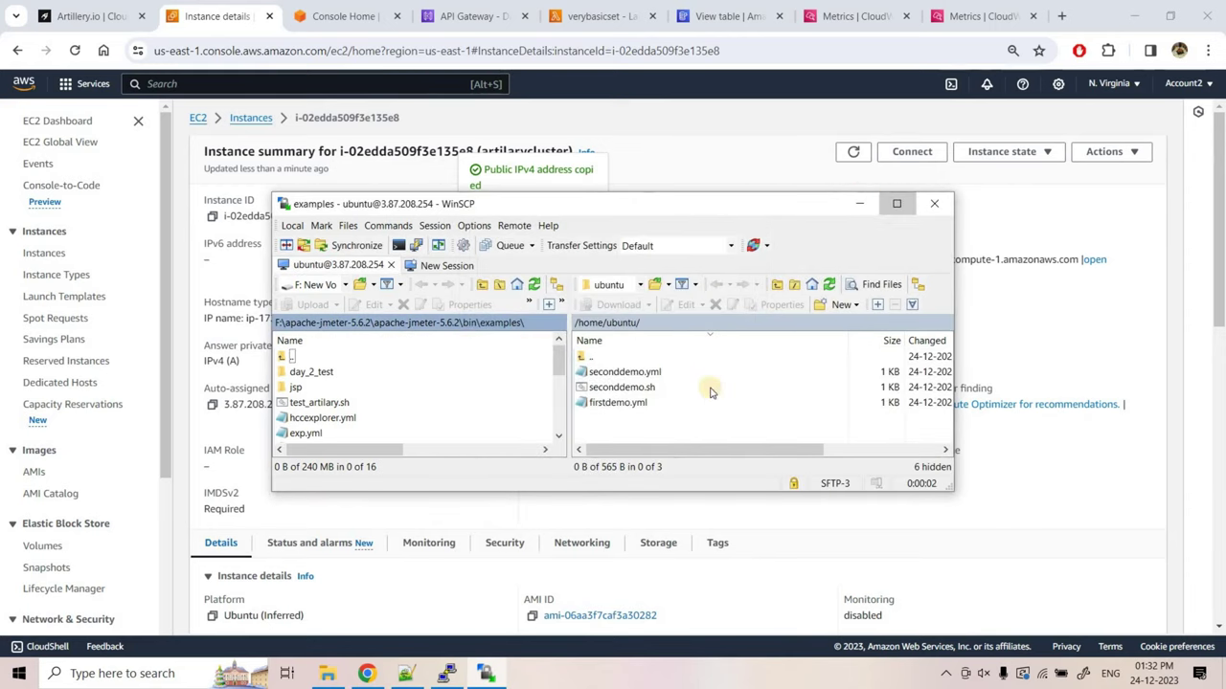
left_click(895, 203)
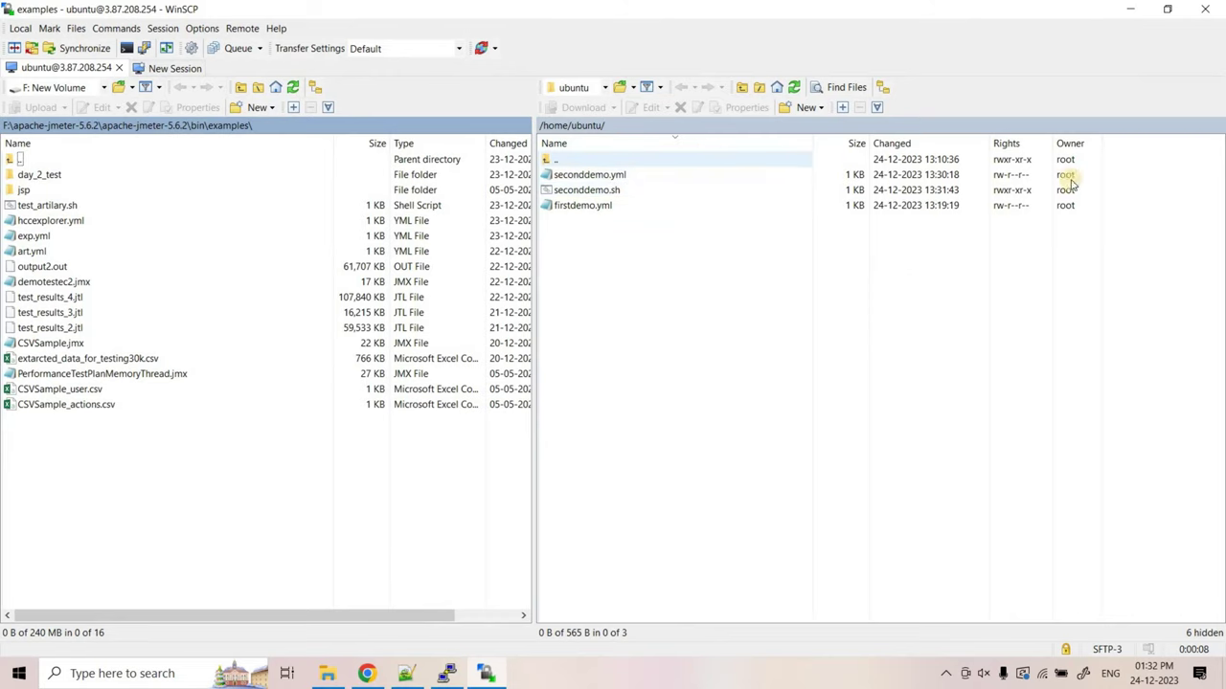
Check the firstdemo.yml, seconddemo.yml and seconddemo.sh files in the remote /home/ubuntu folder, then return to the Notepad++ notes.
left_click(582, 205)
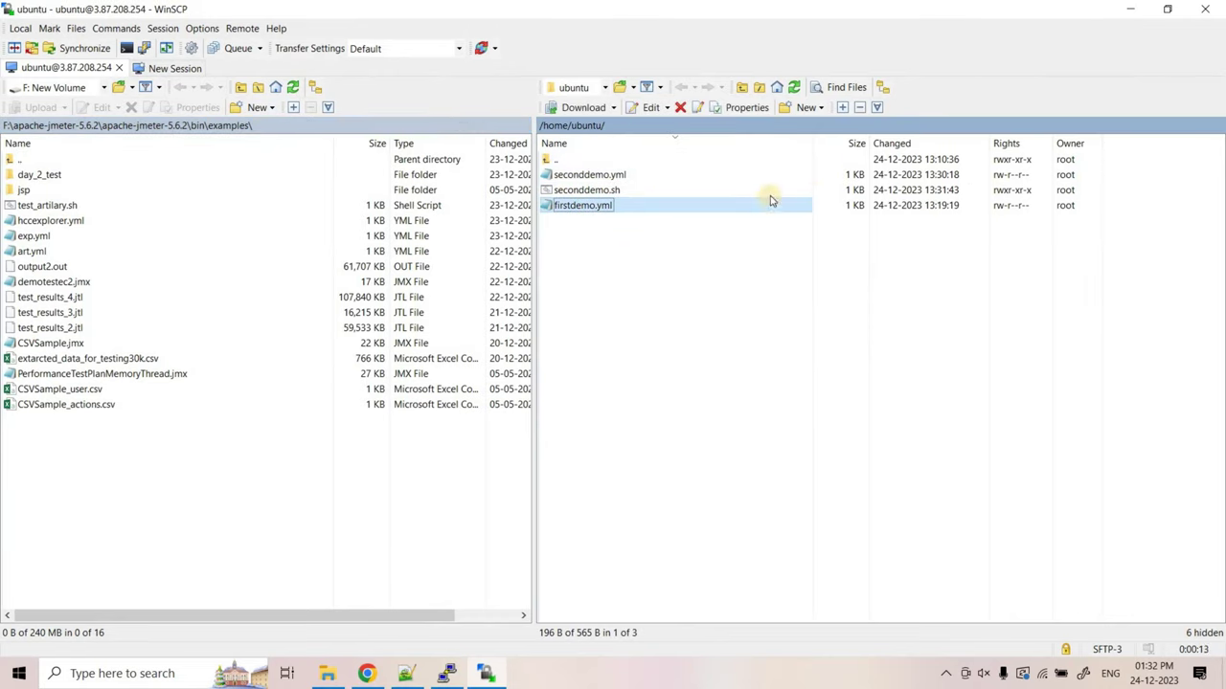
left_click(596, 175)
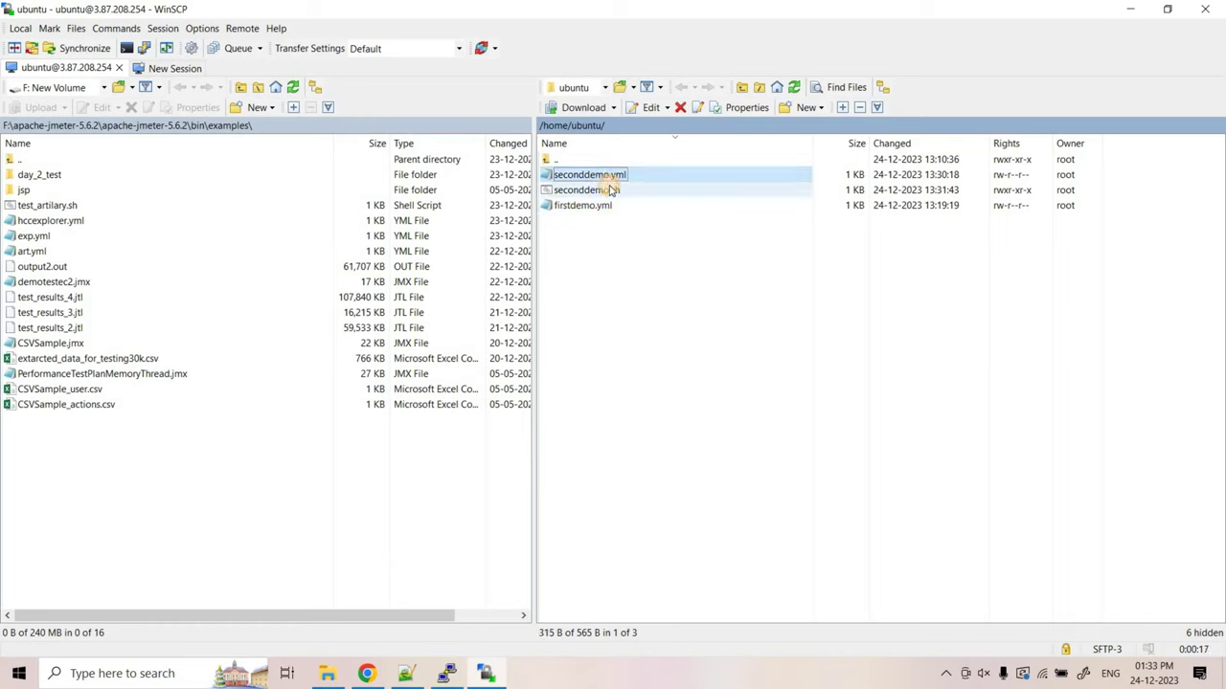
left_click(609, 189)
left_click(407, 674)
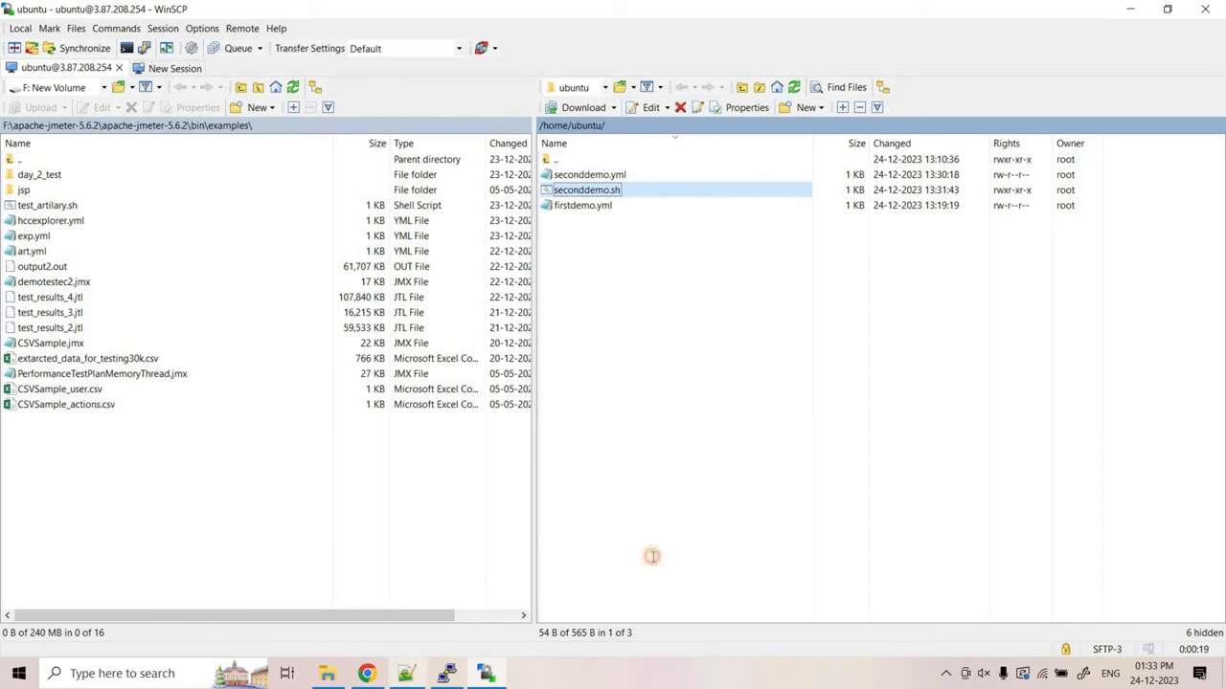
Copy the complete nohup command for seconddemo.sh from the Code run notes and switch to the PuTTY terminal.
double_click(618, 540)
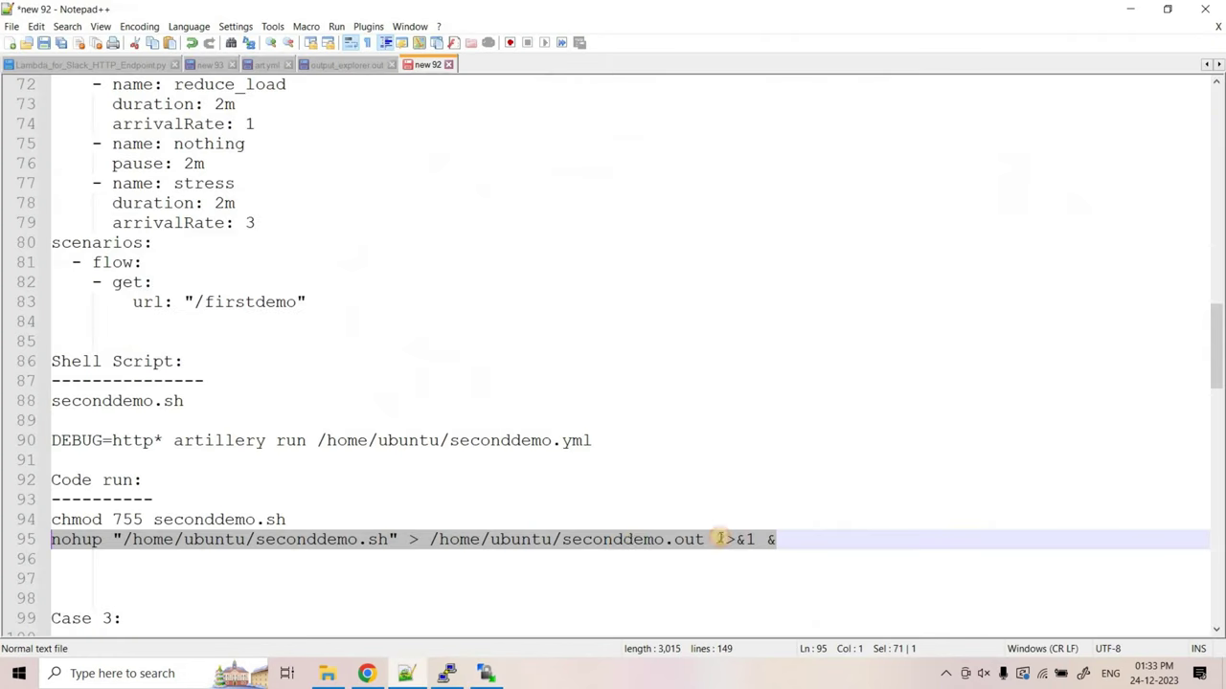
left_click_drag(794, 539, 49, 540)
key("ctrl+c")
left_click(781, 539)
left_click(448, 673)
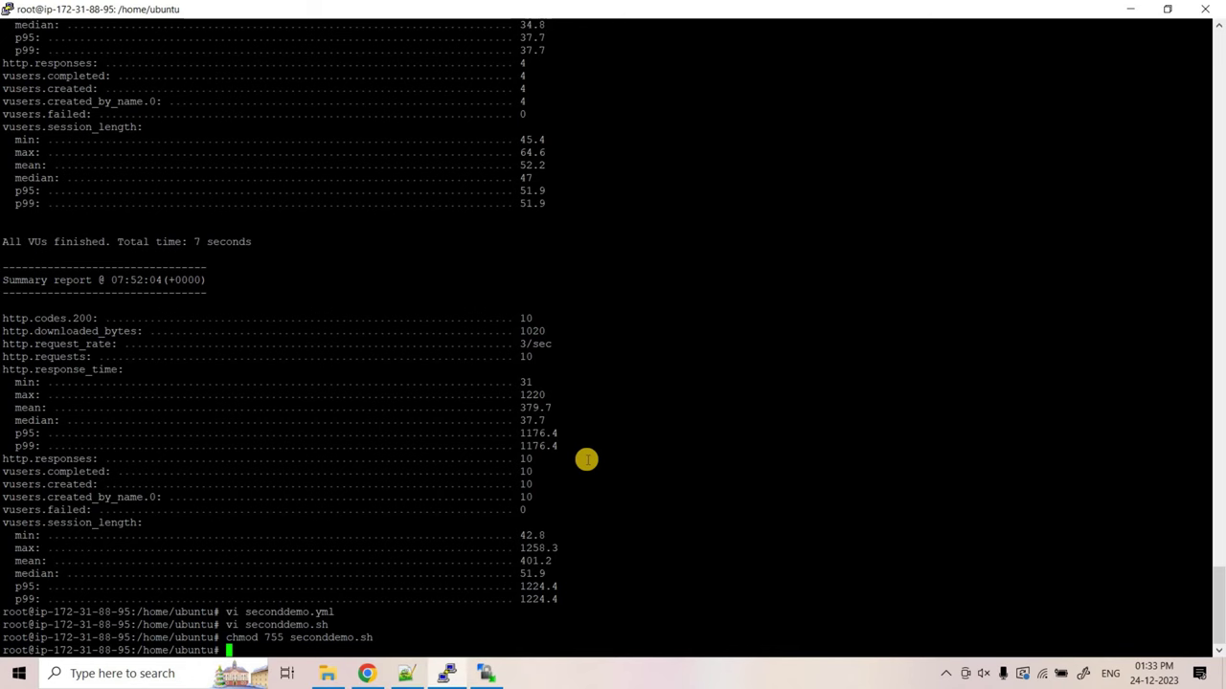
Clear the terminal and run the copied command nohup "/home/ubuntu/seconddemo.sh" > /home/ubuntu/seconddemo.out 2>&1 & in the background.
type("clear")
key("Return")
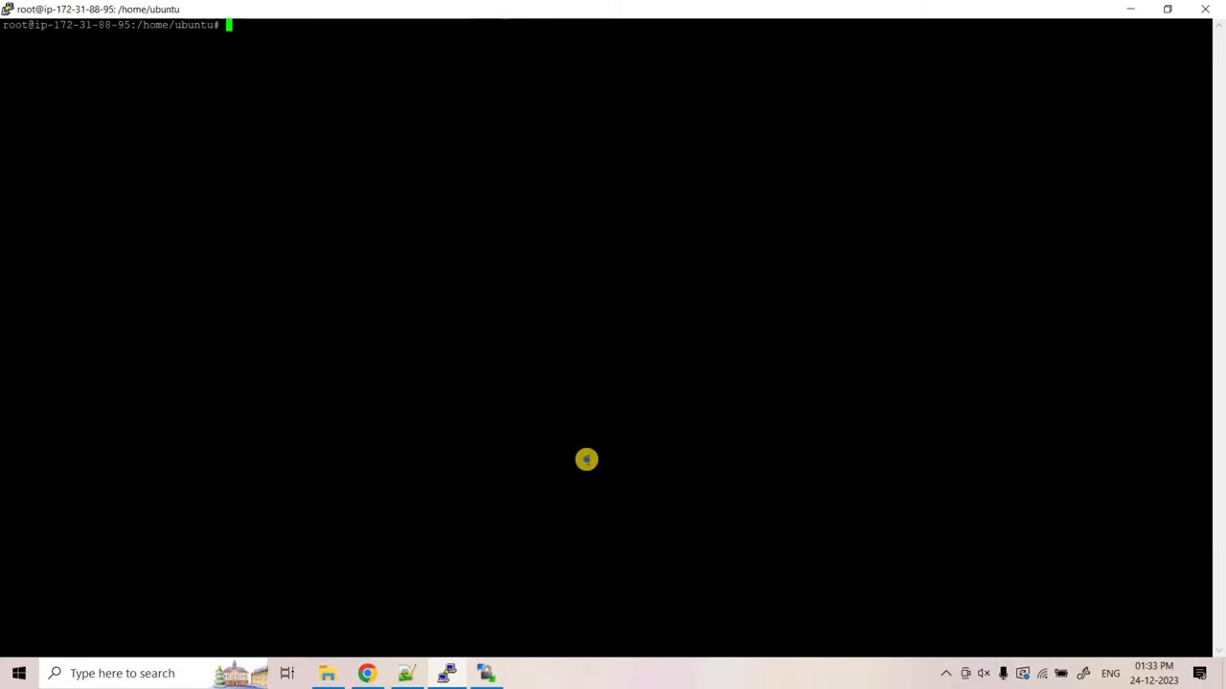
right_click(586, 460)
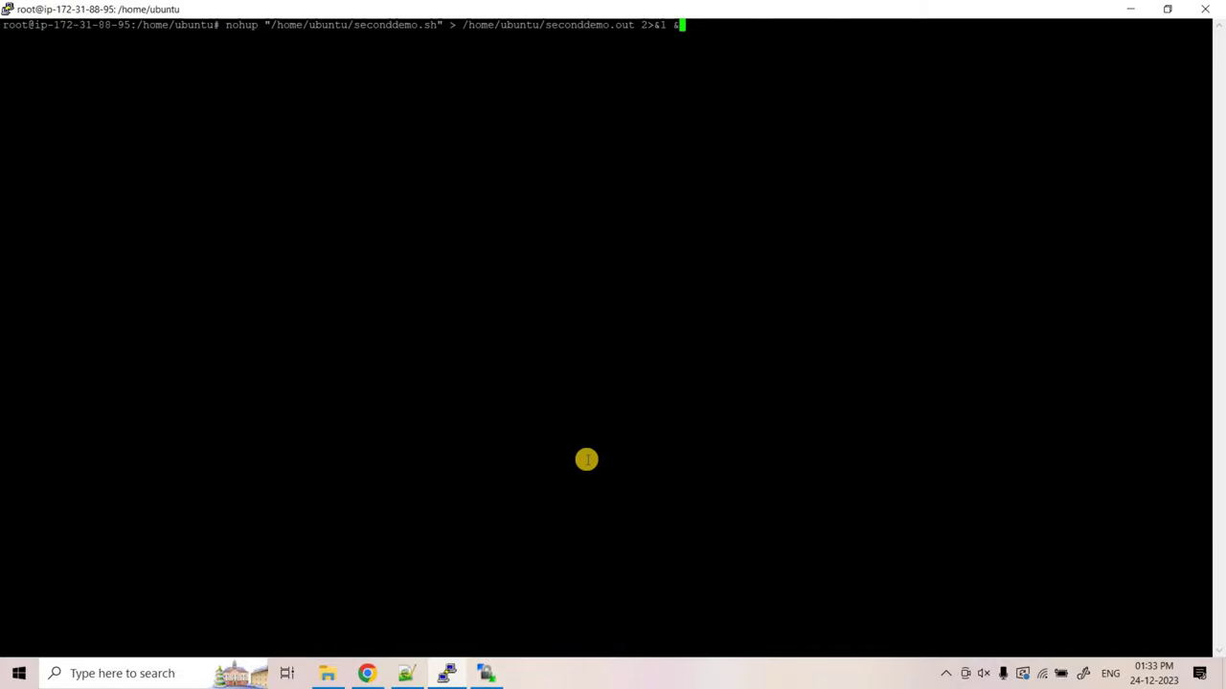
key("Return")
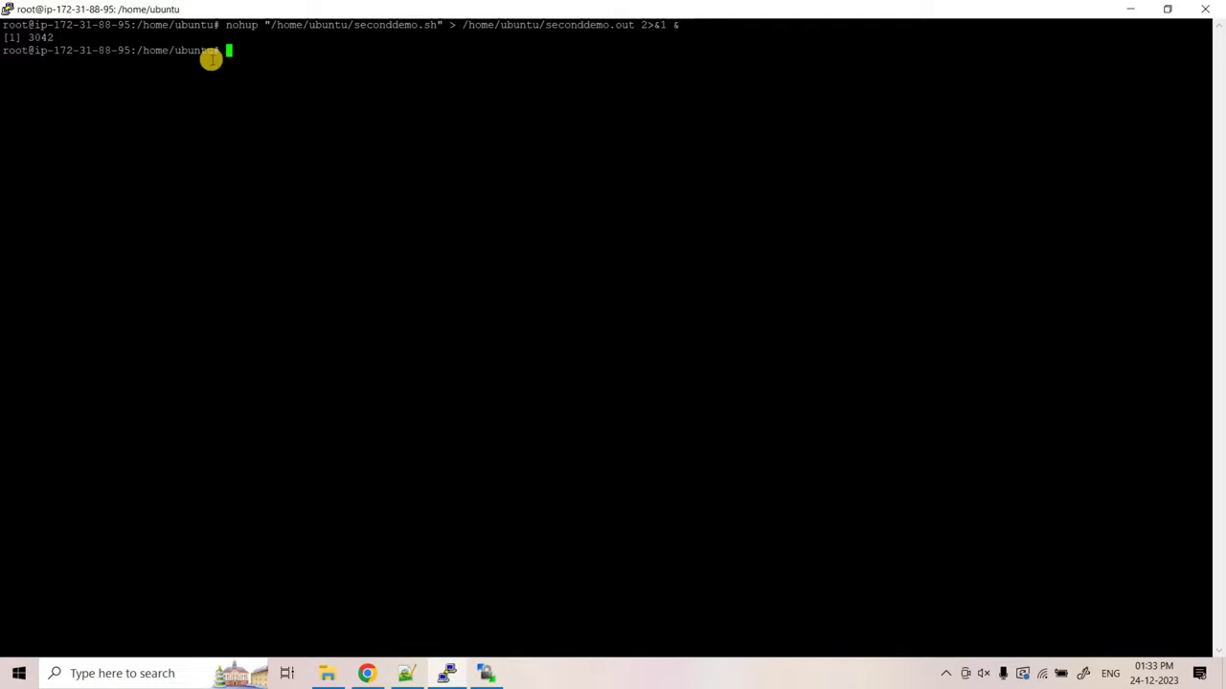
Copy the background job line [1] 3042 from the terminal into the Notepad++ notes, below the nohup command.
left_click_drag(5, 39, 55, 38)
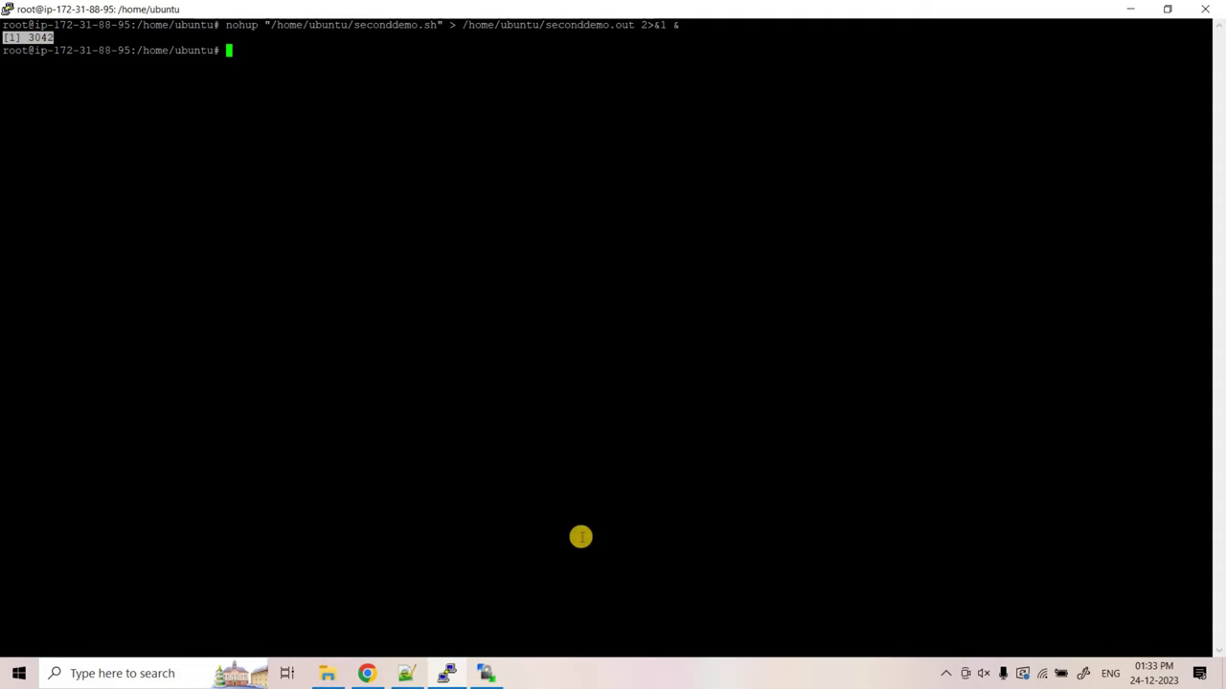
left_click(407, 673)
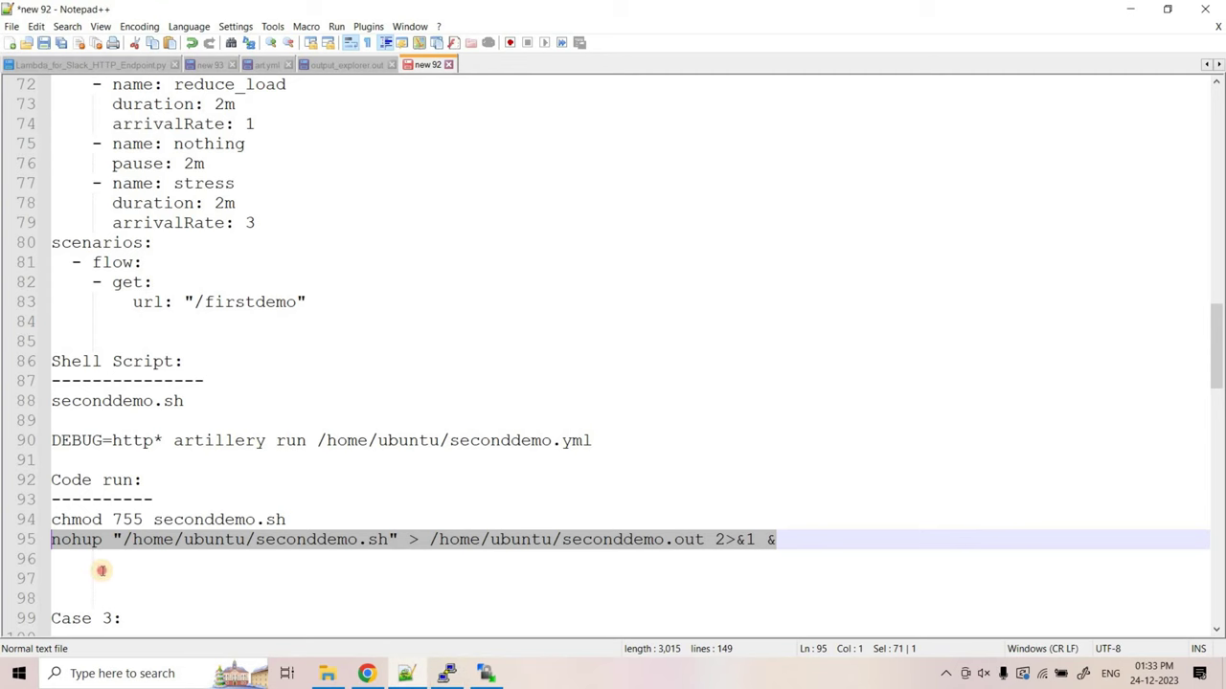
left_click(91, 575)
type("[1] 3042")
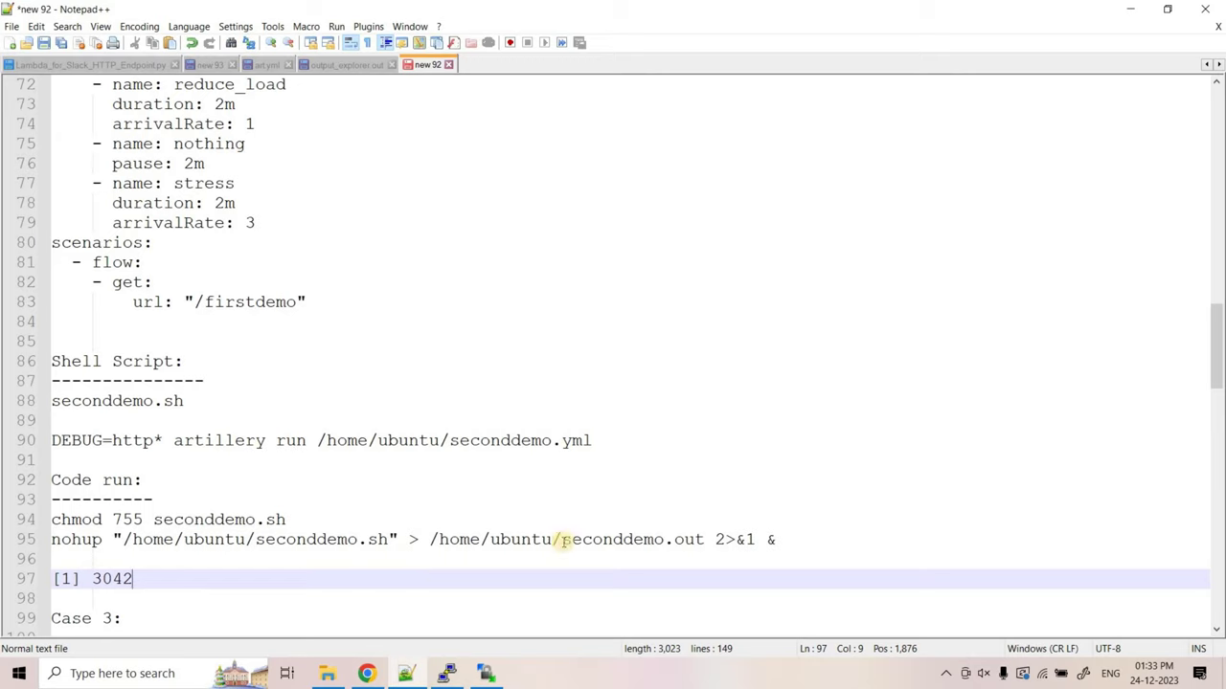
Switch to WinSCP, refresh the remote /home/ubuntu folder and open the seconddemo.out file named in the nohup command.
left_click_drag(562, 540, 697, 552)
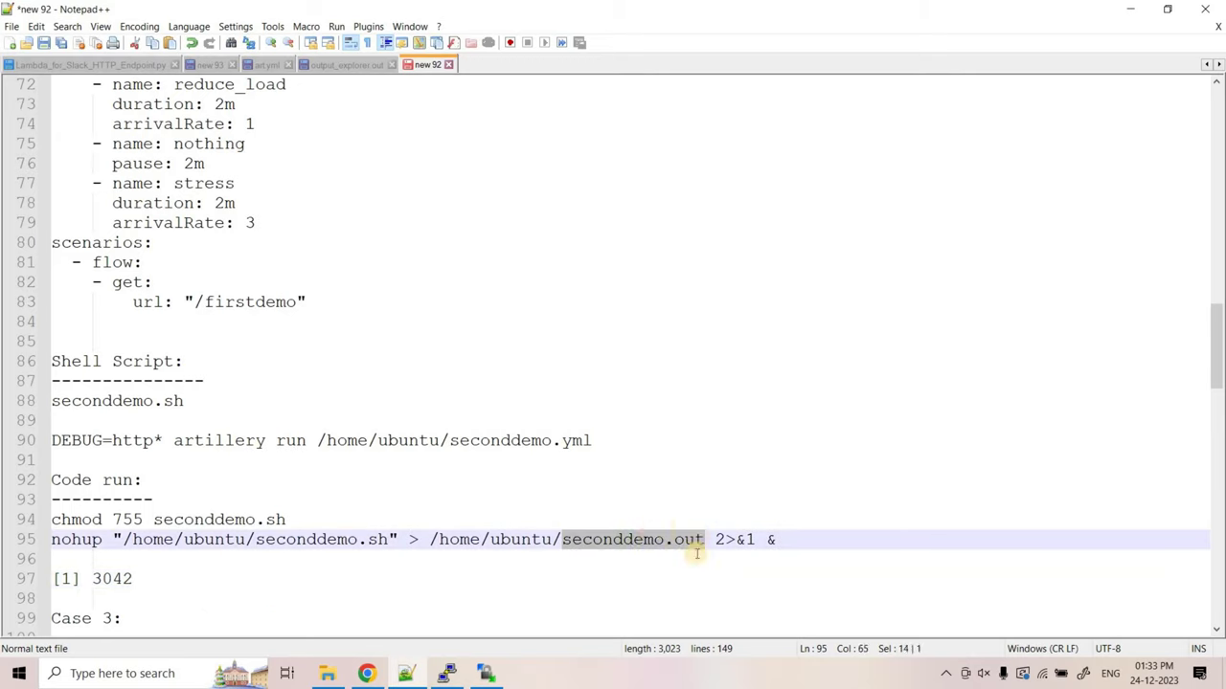
left_click(486, 674)
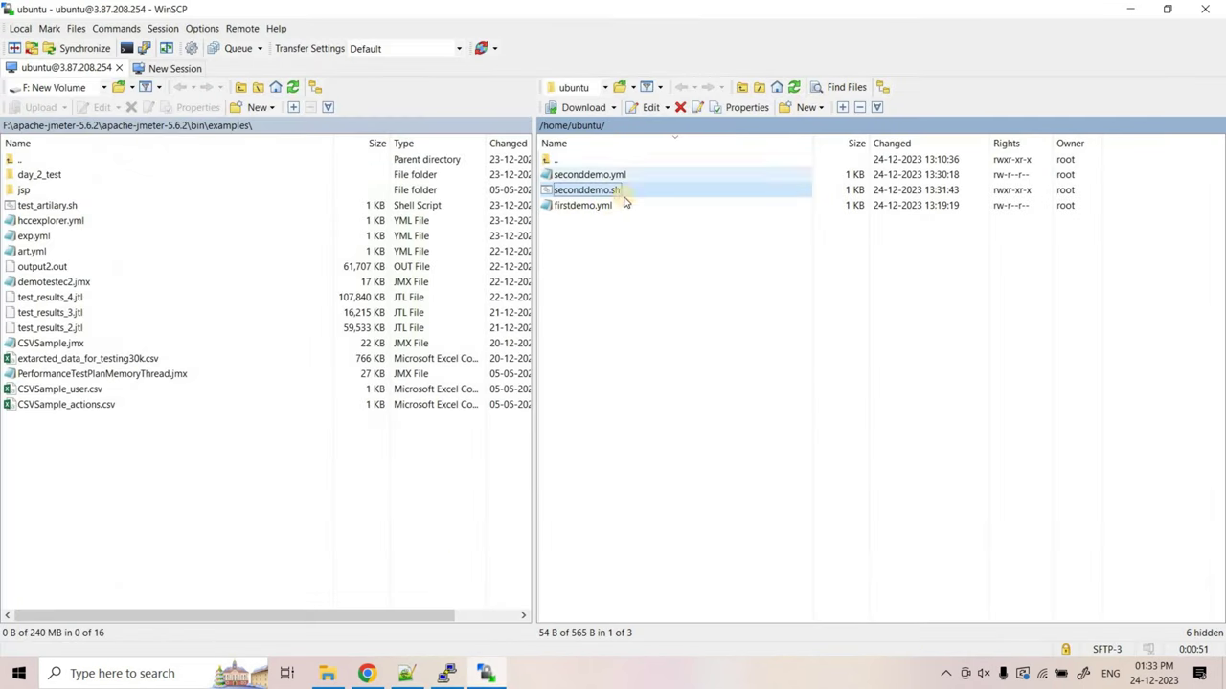
left_click(793, 87)
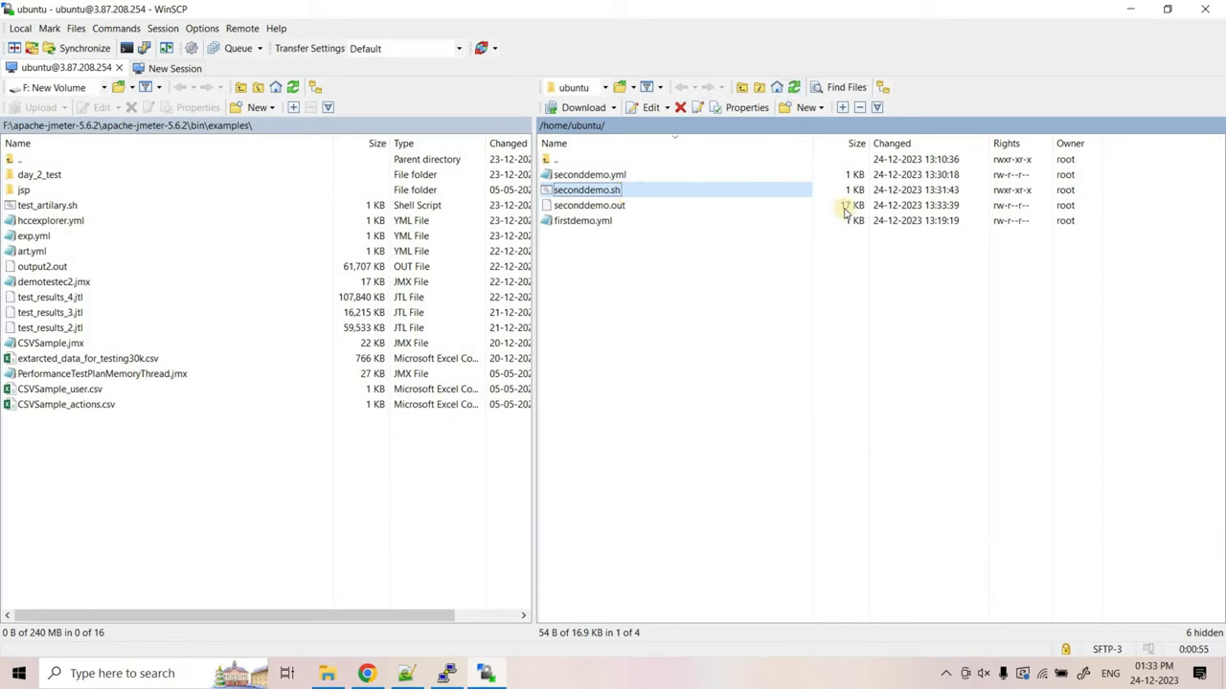
left_click(588, 207)
double_click(588, 207)
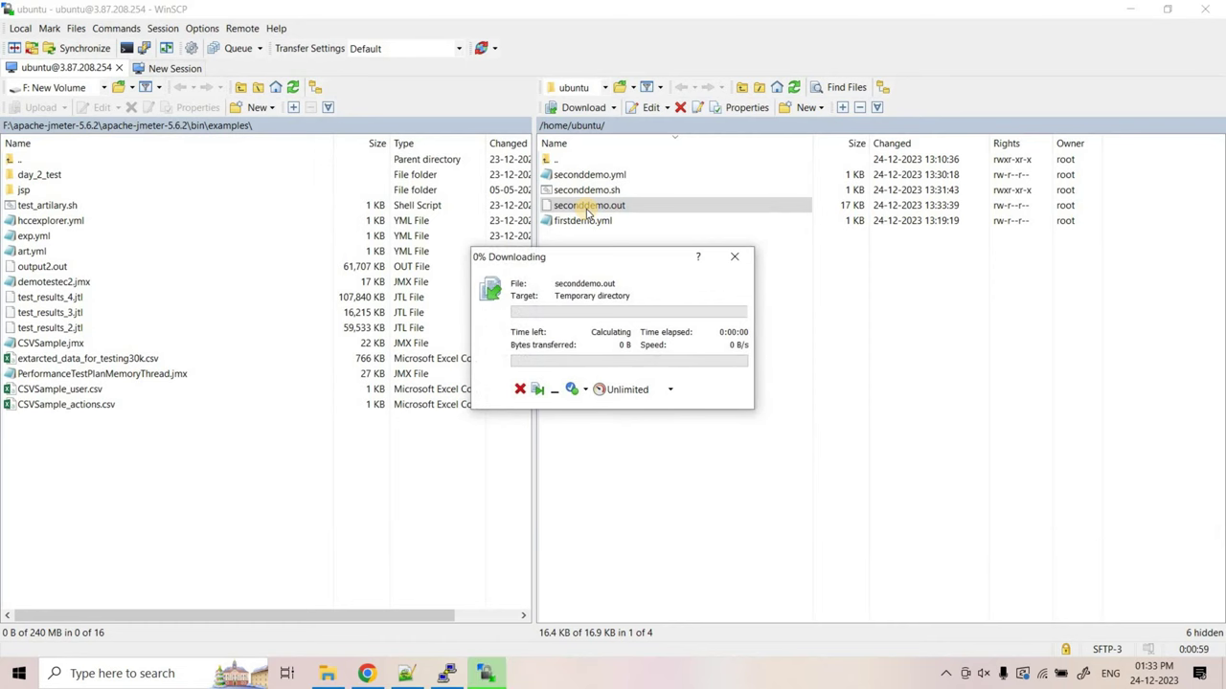
left_click(750, 220)
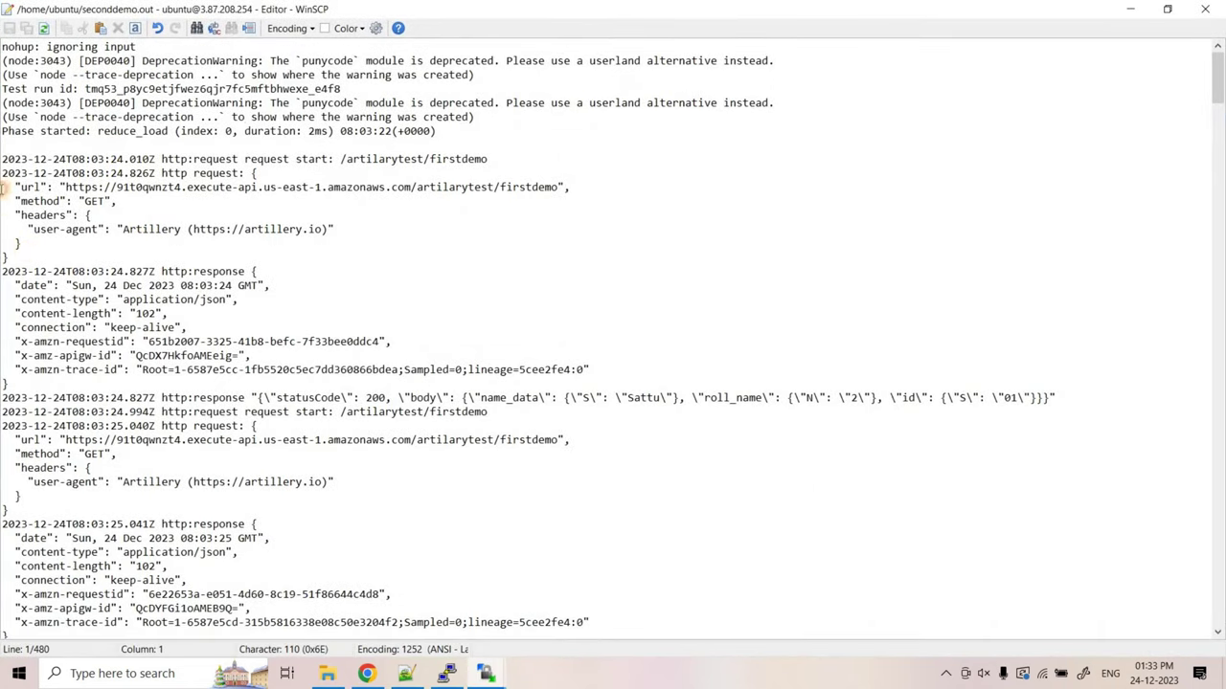
Examine the logged HTTP requests and response bodies in seconddemo.out, down to the first metrics block.
left_click_drag(3, 158, 5, 264)
scroll(364, 373, "down", 1)
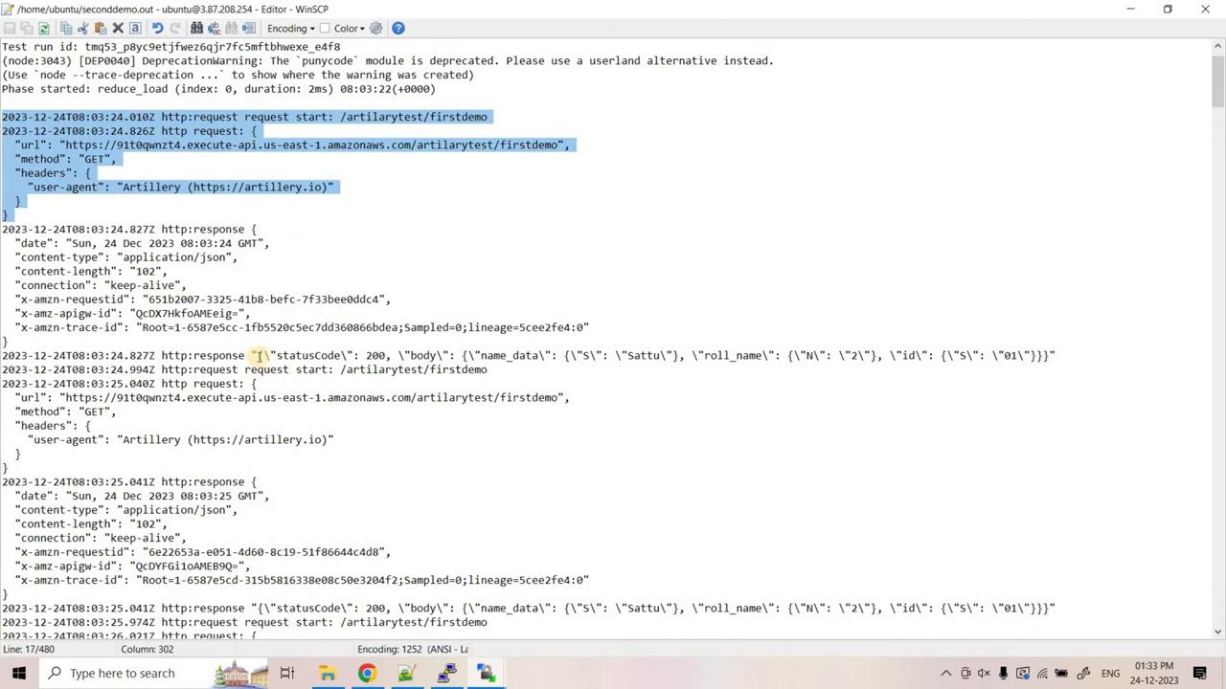
left_click_drag(251, 356, 921, 355)
left_click_drag(1089, 354, 1089, 354)
scroll(280, 389, "down", 20)
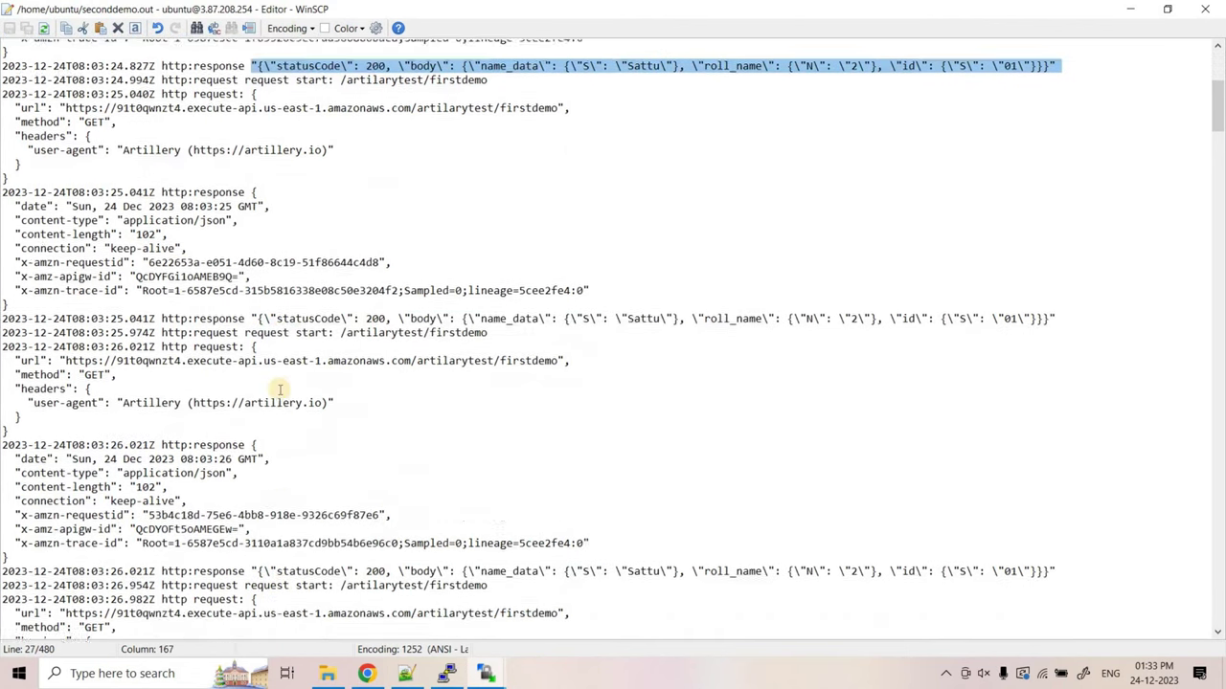
scroll(280, 390, "down", 20)
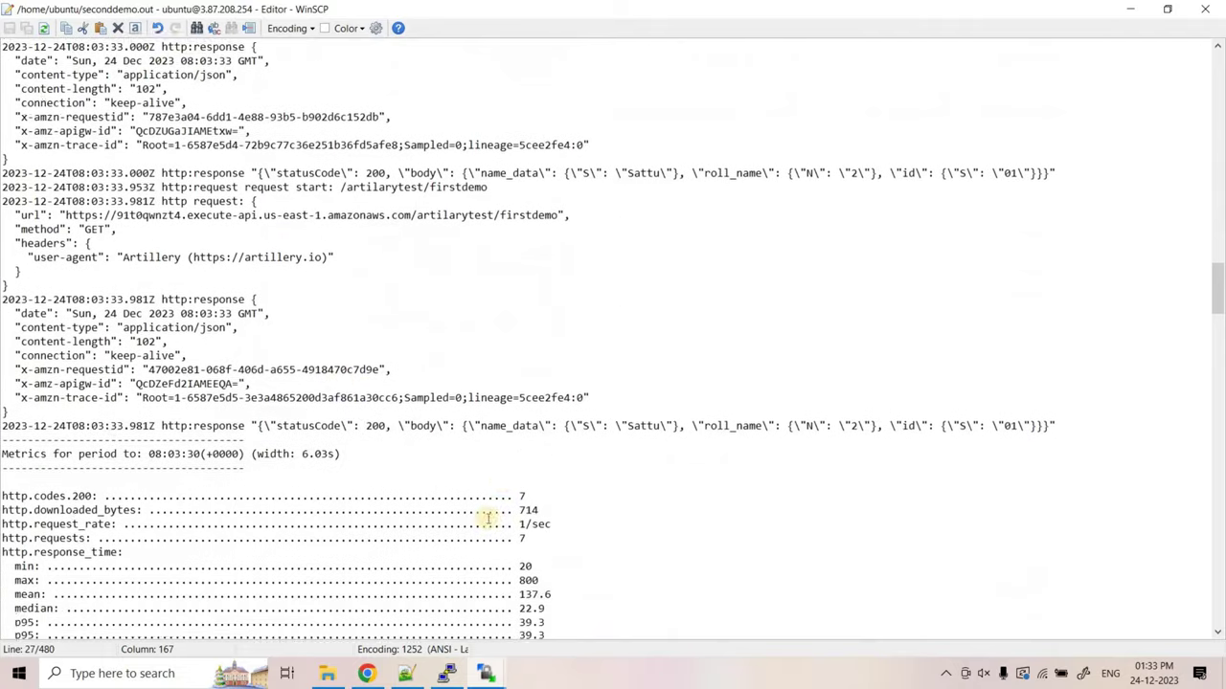
scroll(558, 472, "up", 15)
scroll(547, 607, "down", 2)
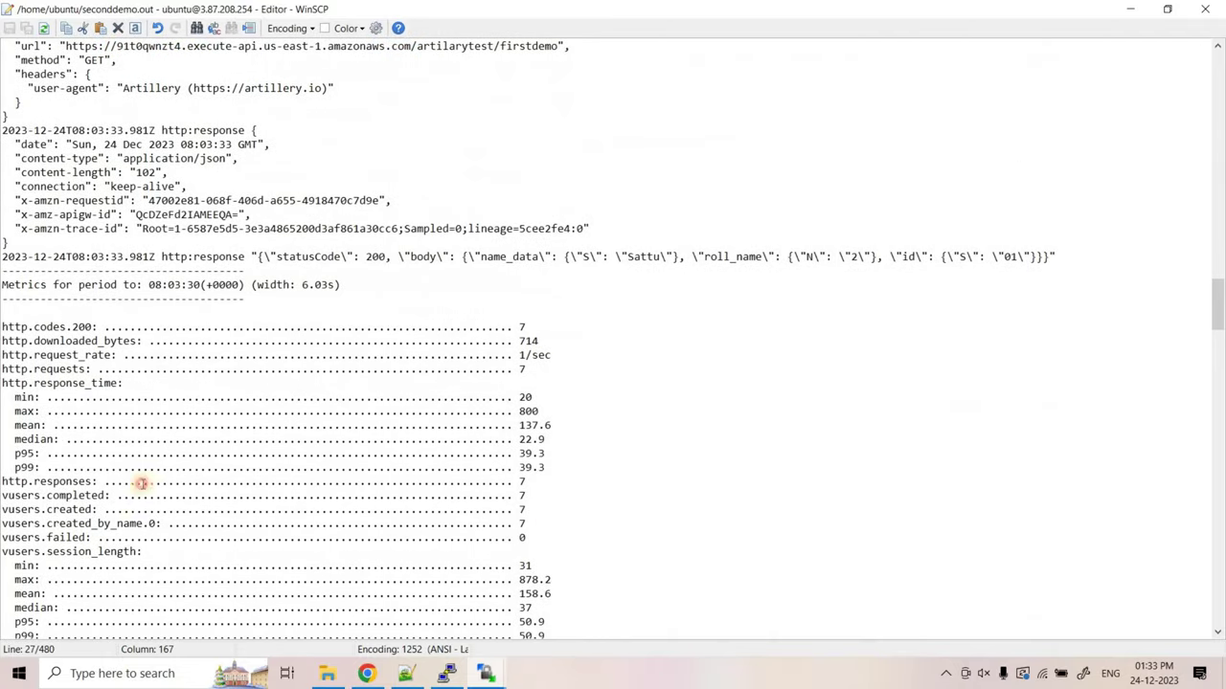
Review the first metrics period, including its request and HTTP 200 counts, and close seconddemo.out.
left_click_drag(5, 620, 80, 271)
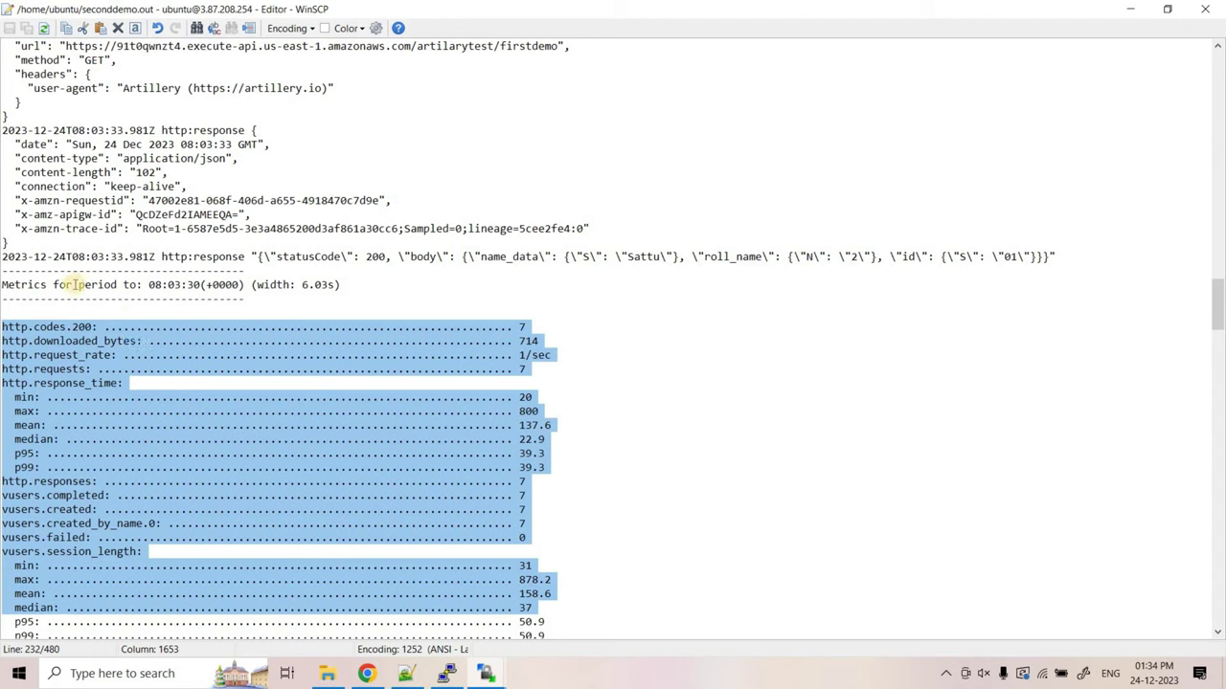
left_click_drag(78, 285, 347, 287)
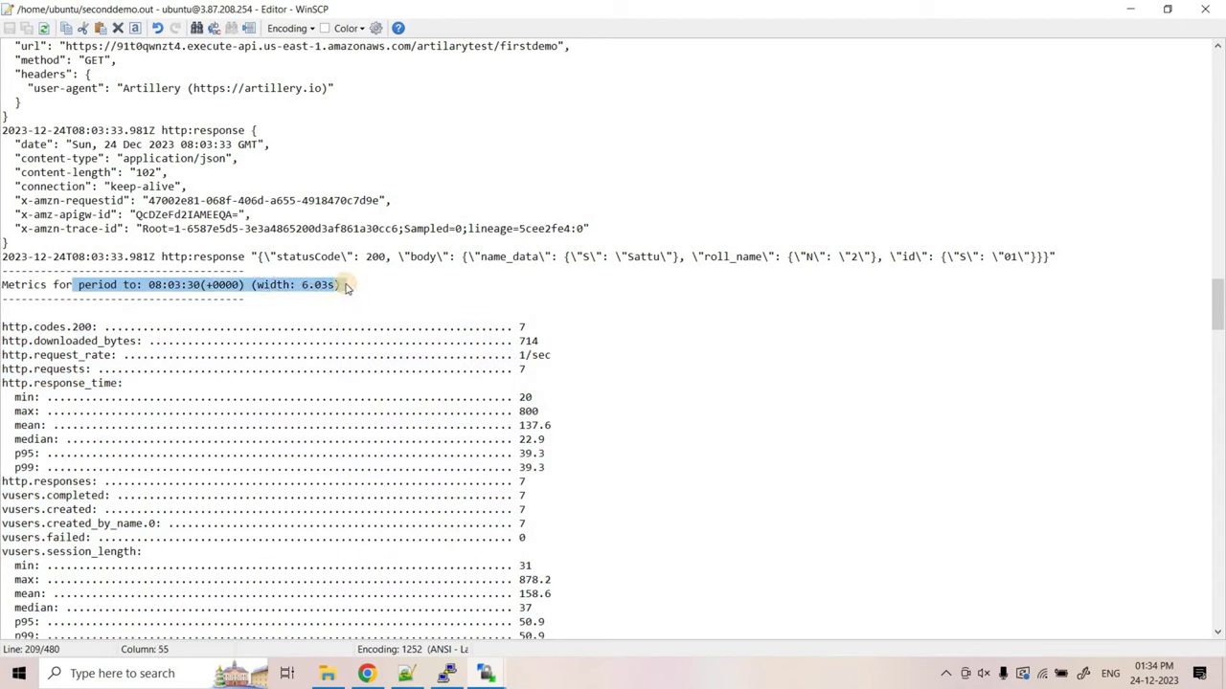
left_click(378, 306)
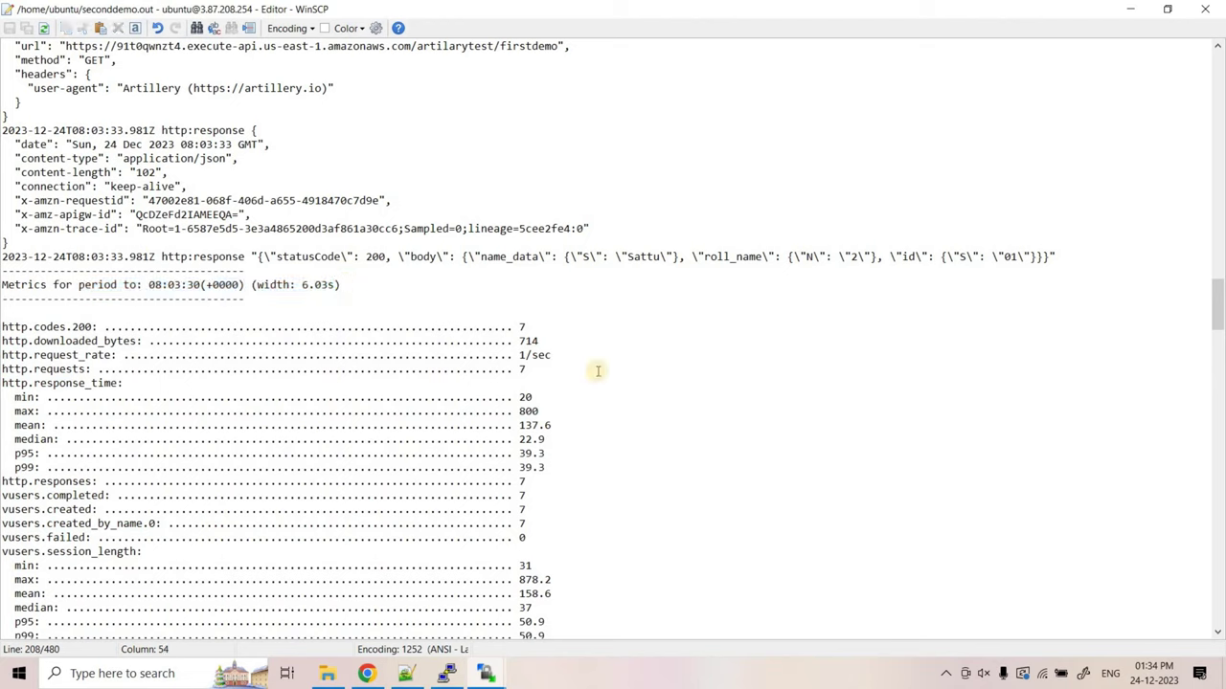
left_click_drag(515, 369, 551, 370)
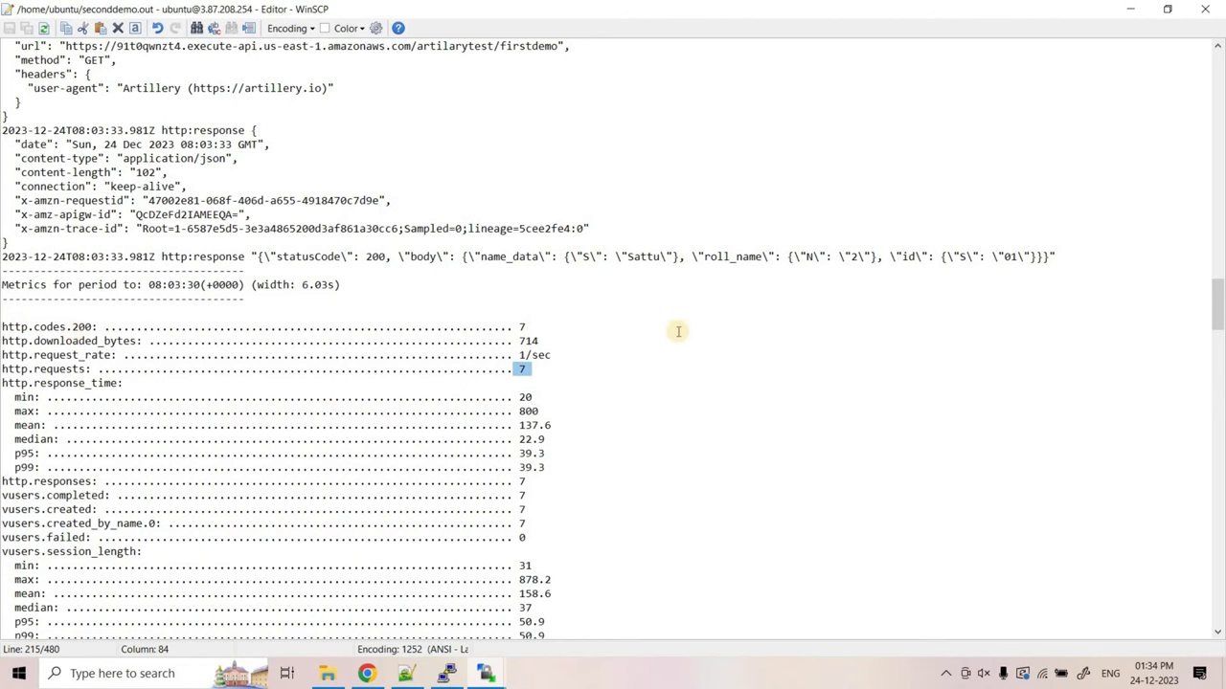
left_click_drag(556, 327, 505, 326)
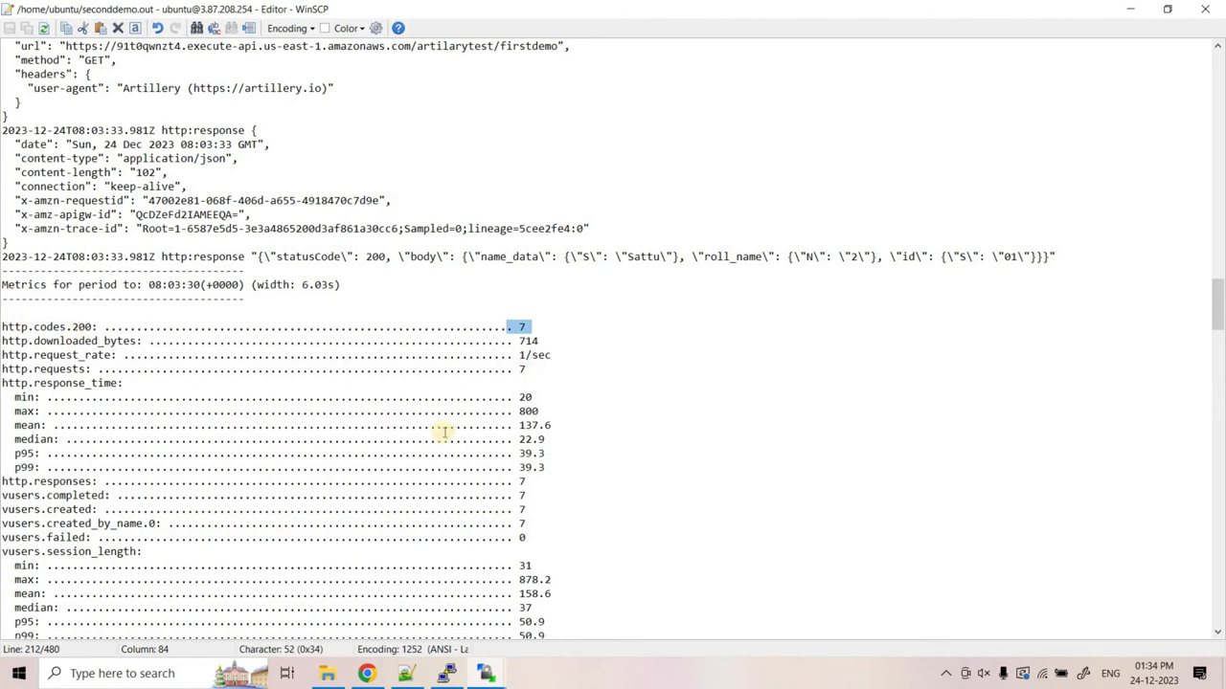
scroll(514, 473, "down", 20)
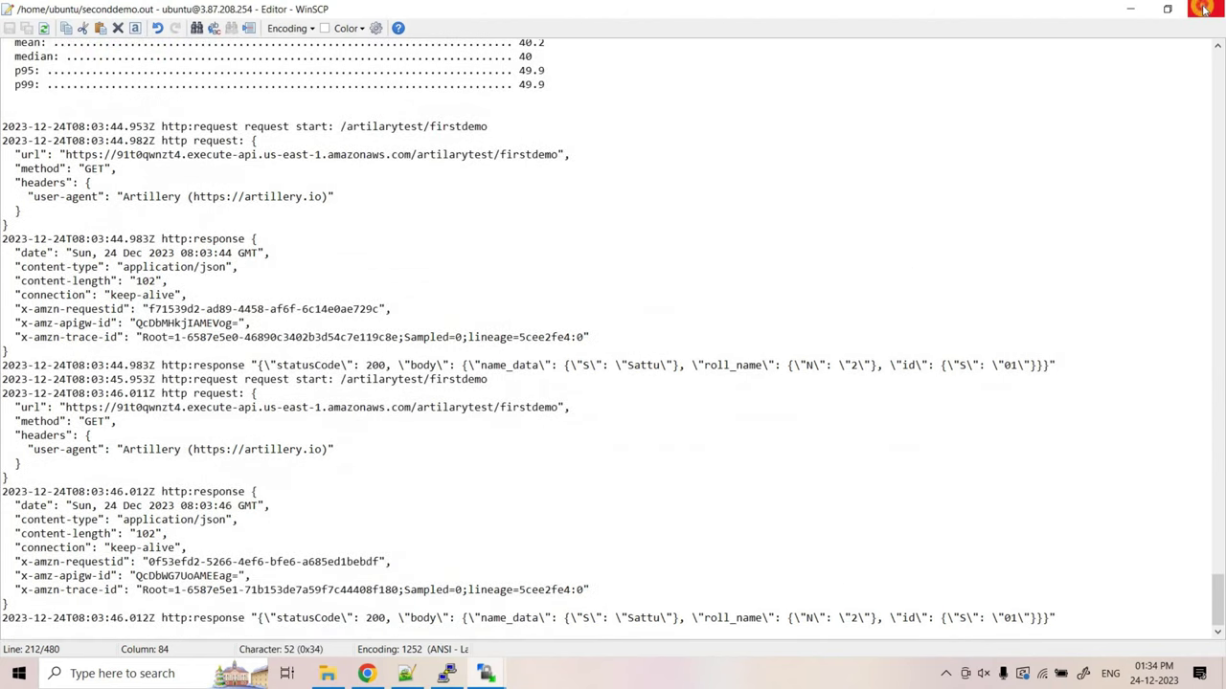
left_click(1204, 8)
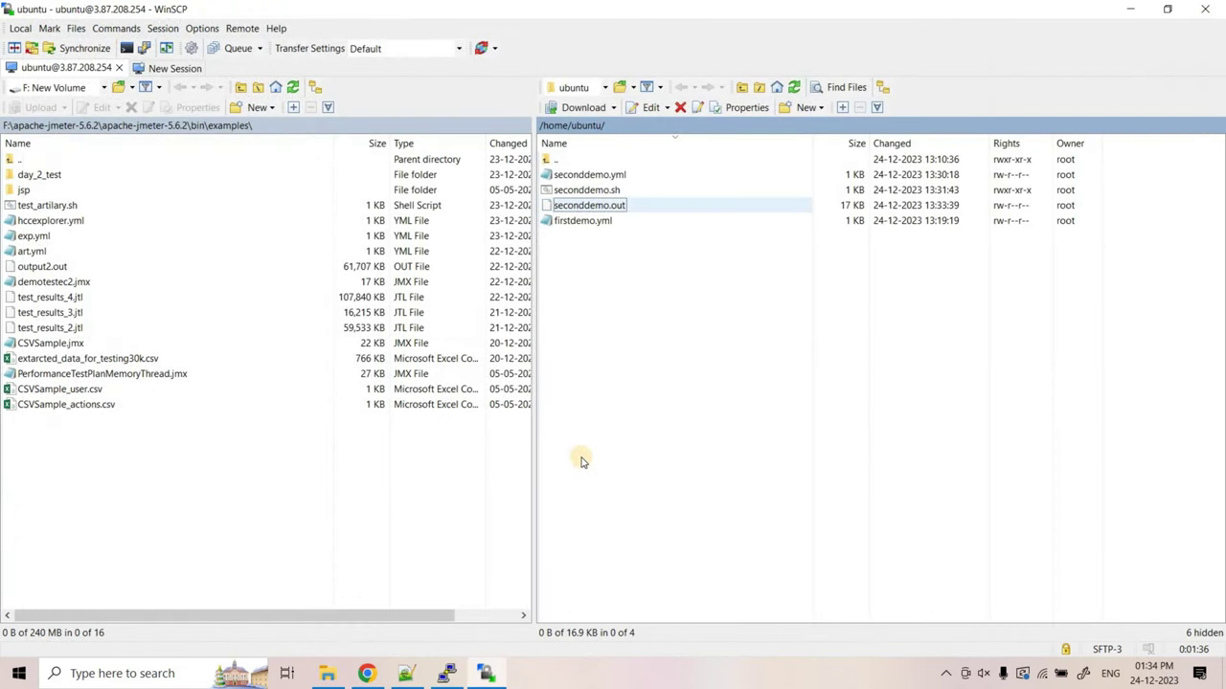
Return to the Notepad++ notes and review the seconddemo.yml phases, comparing the arrival rates of reduce_load and stress.
left_click(367, 674)
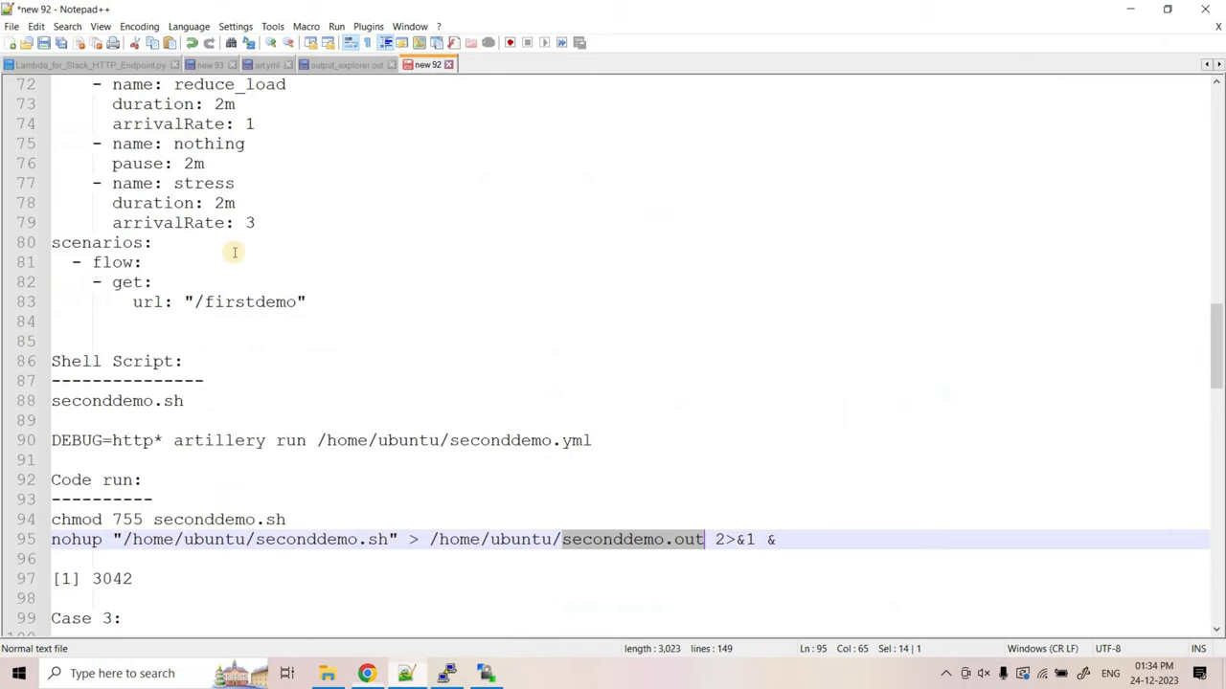
left_click(405, 674)
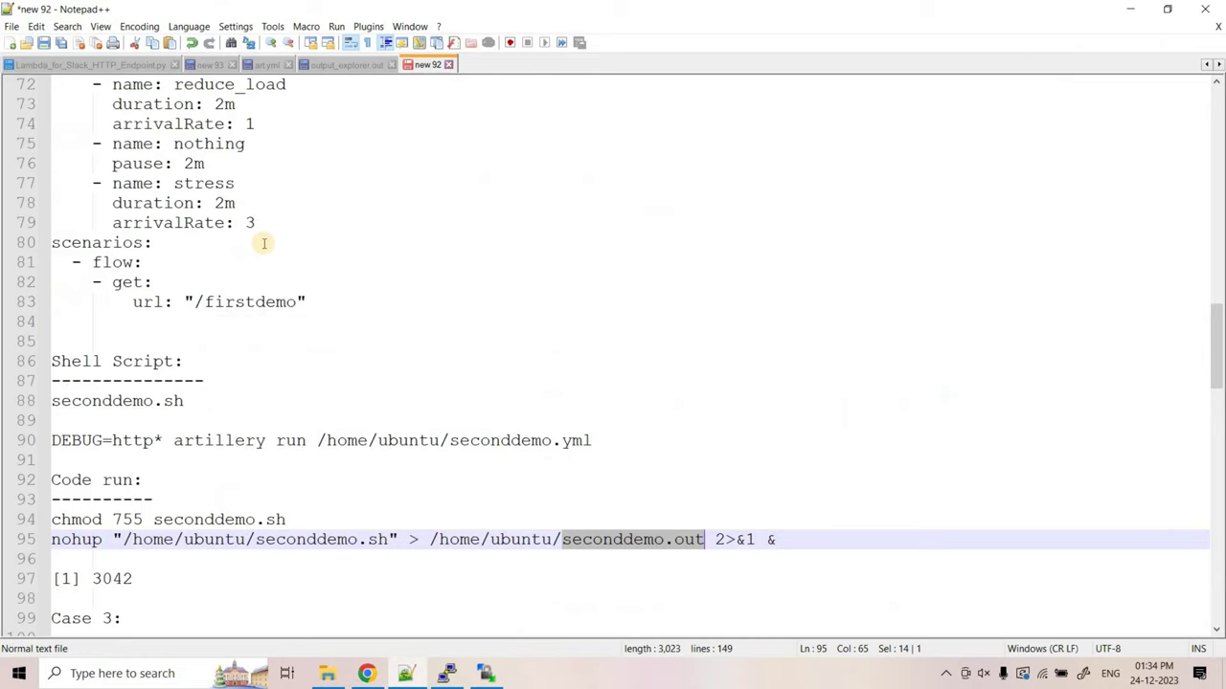
scroll(262, 323, "up", 2)
left_click(260, 340)
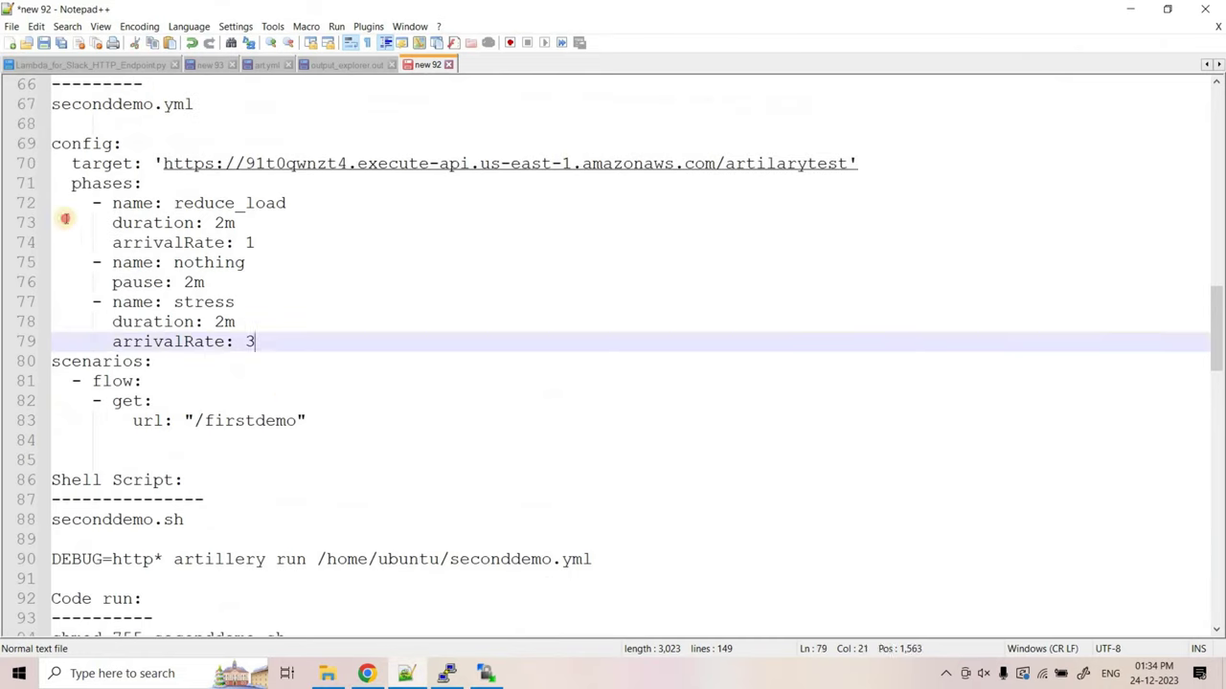
left_click(65, 218, "shift")
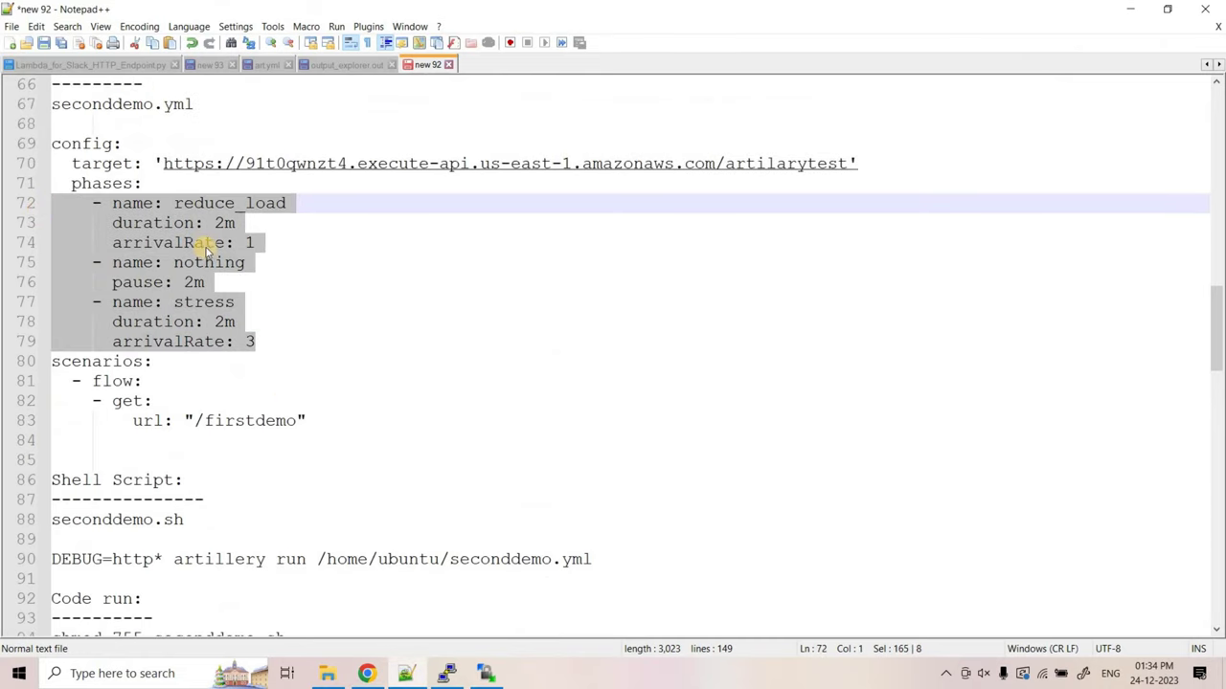
double_click(247, 242)
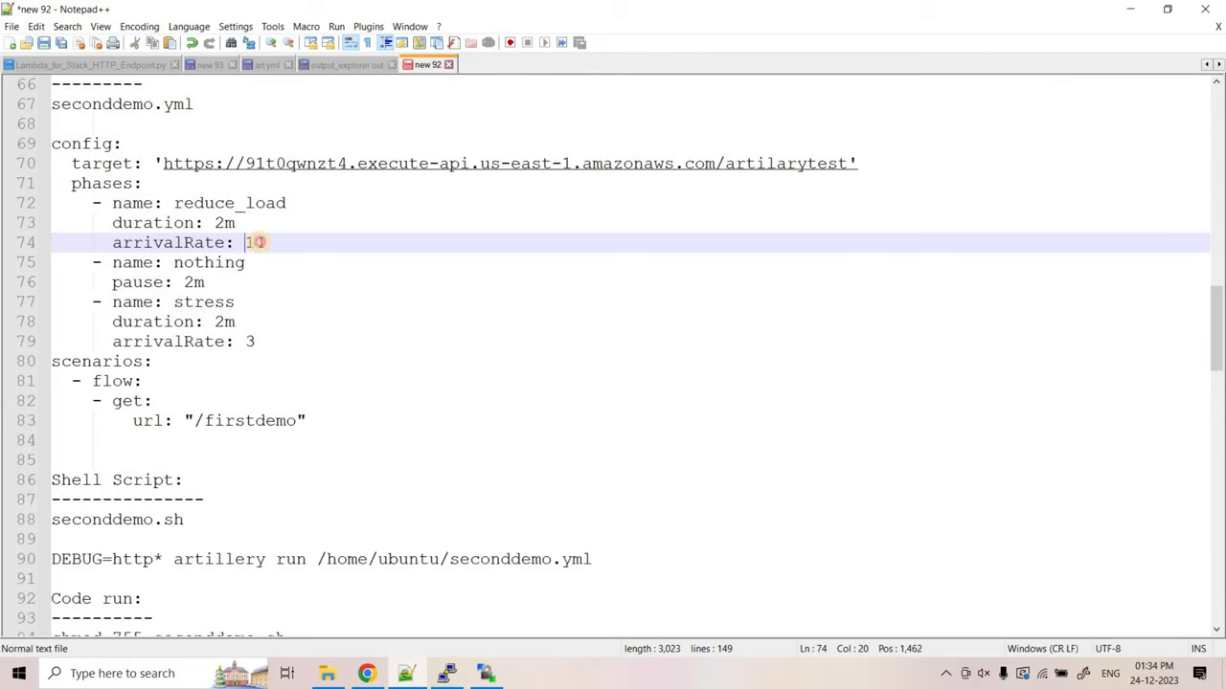
double_click(254, 341)
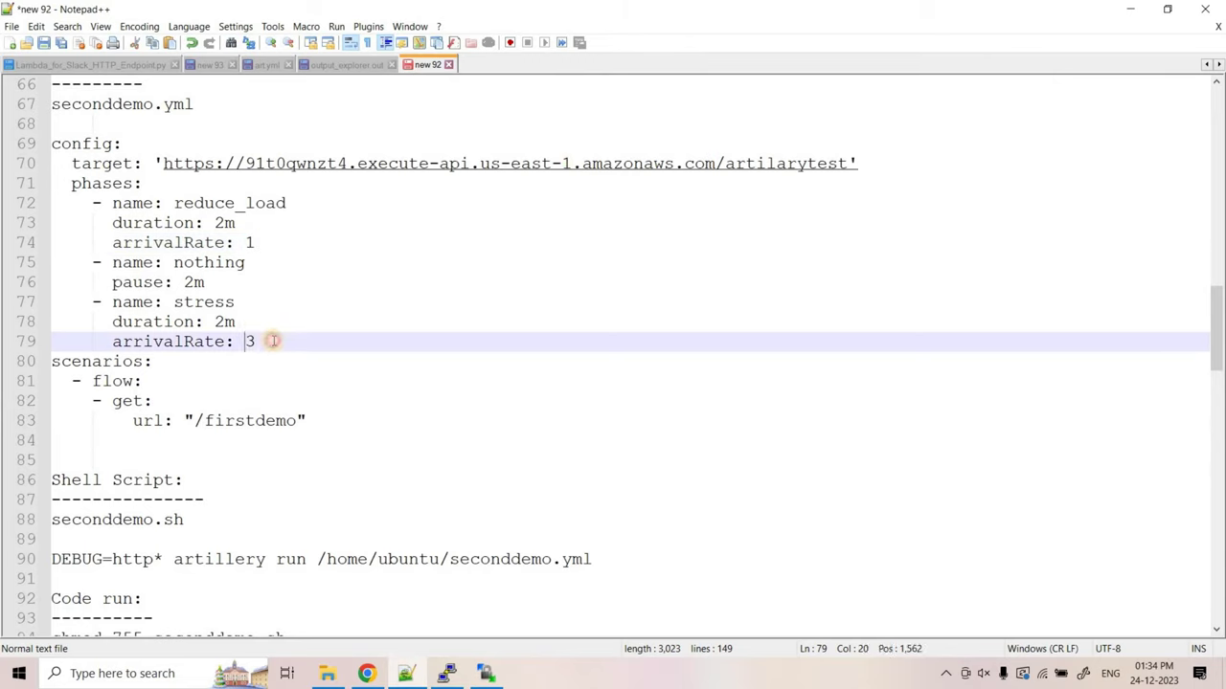
Highlight the pause phase, and all three load phases, in the seconddemo.yml config notes.
left_click_drag(230, 283, 112, 283)
left_click(22, 266, "shift")
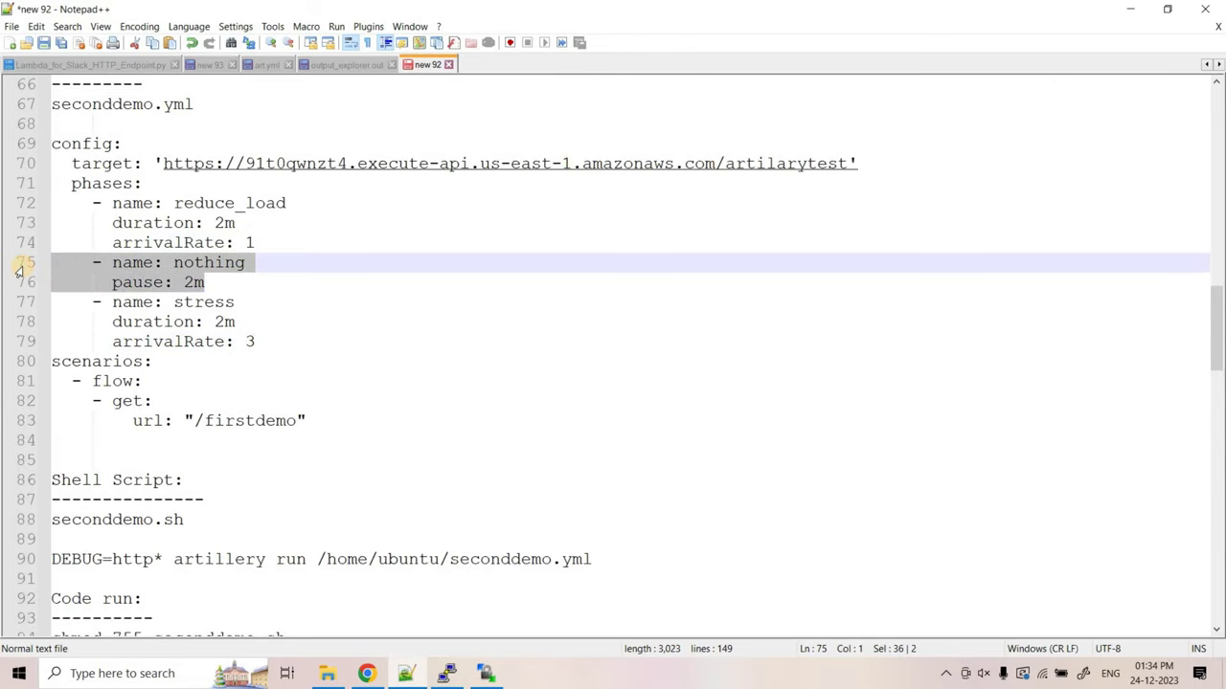
left_click_drag(256, 341, 21, 203)
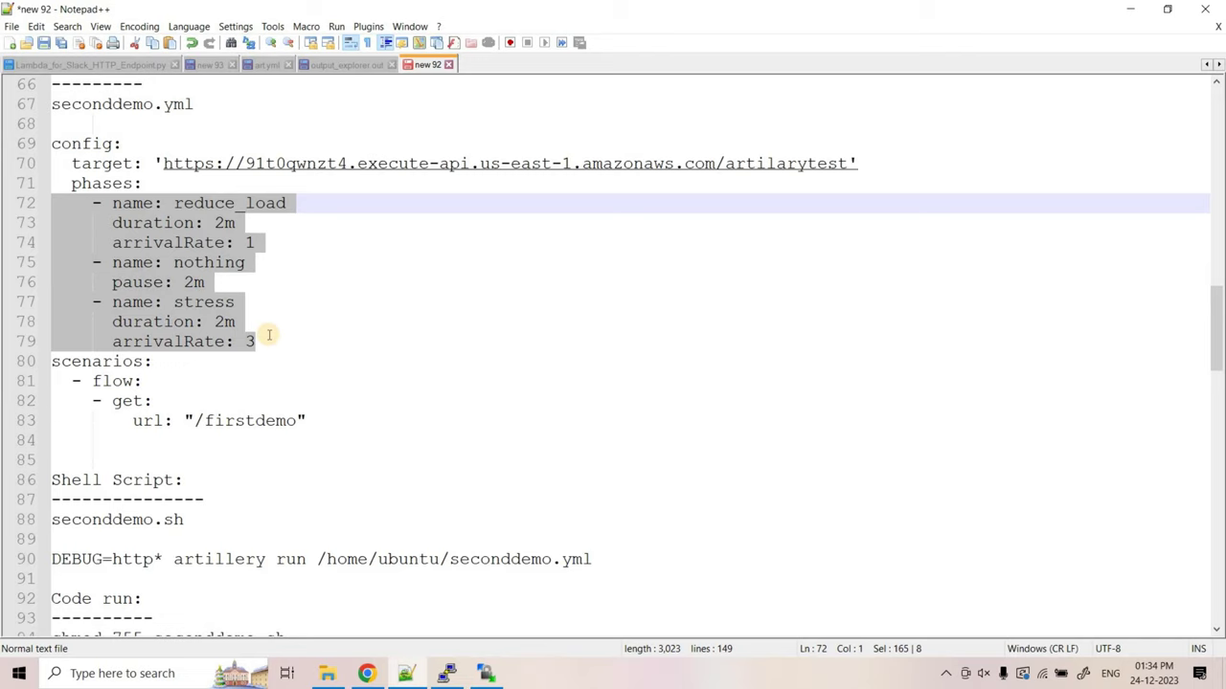
Switch to Chrome and examine the CloudWatch graphs for the API Gateway request count and the DynamoDB read usage.
key("alt+Tab")
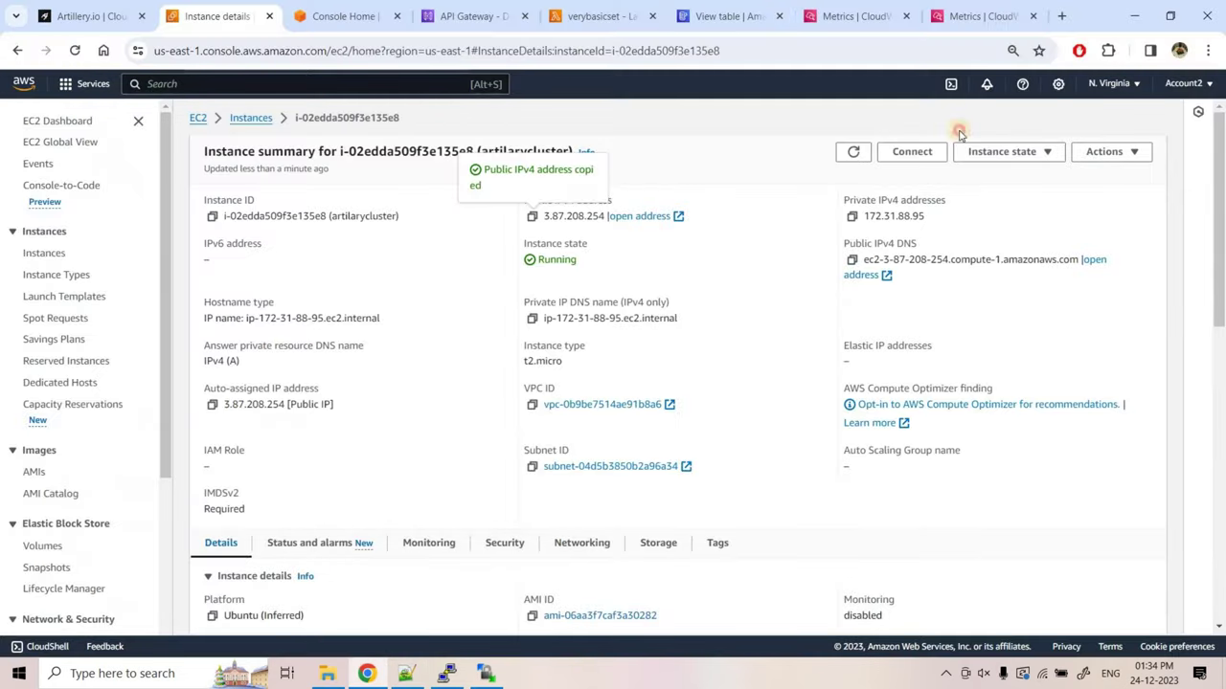
left_click(855, 16)
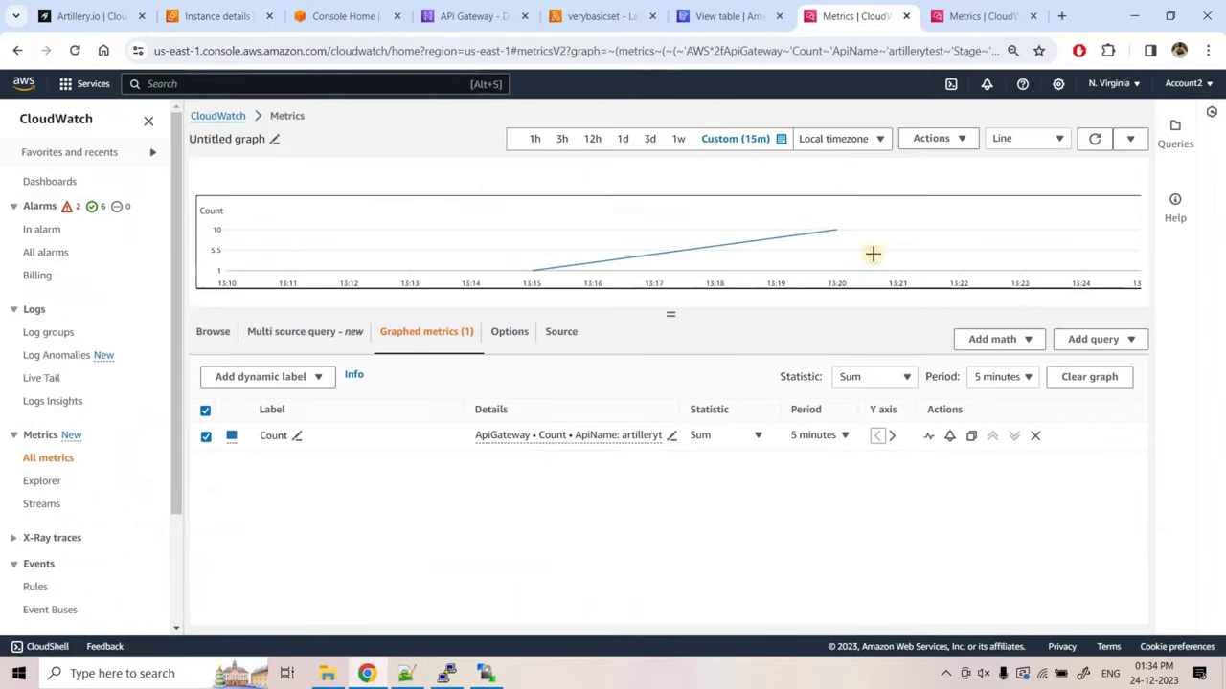
left_click(981, 17)
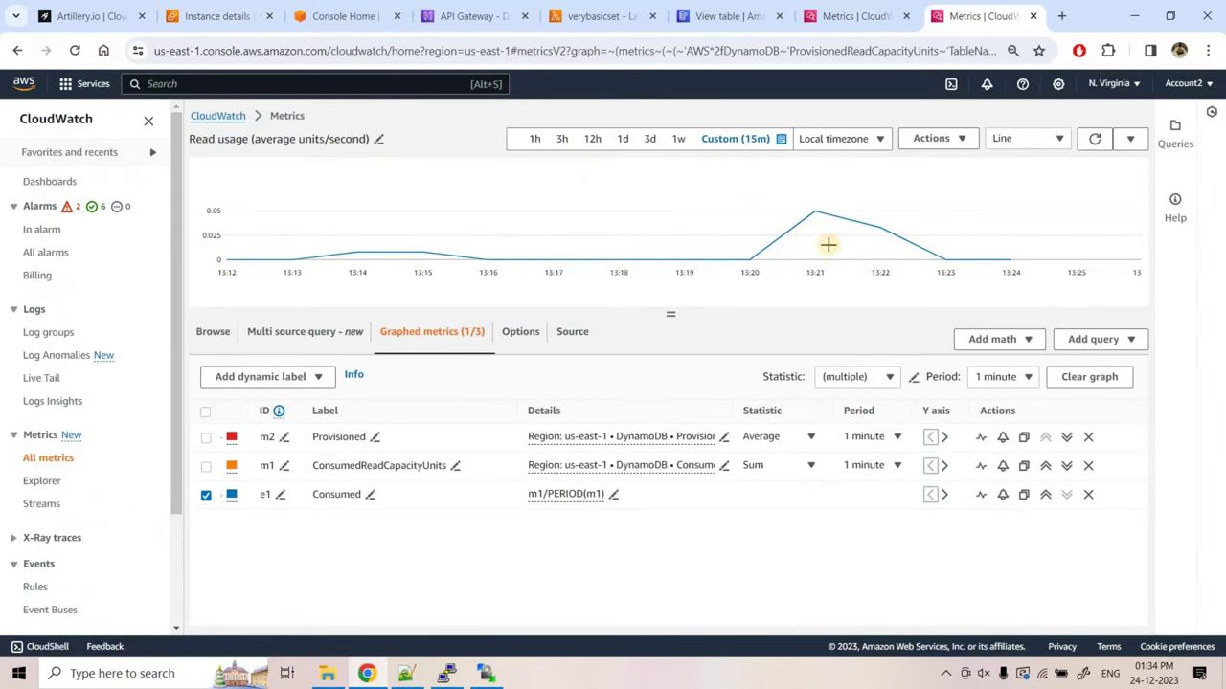
key("ctrl+shift+Tab")
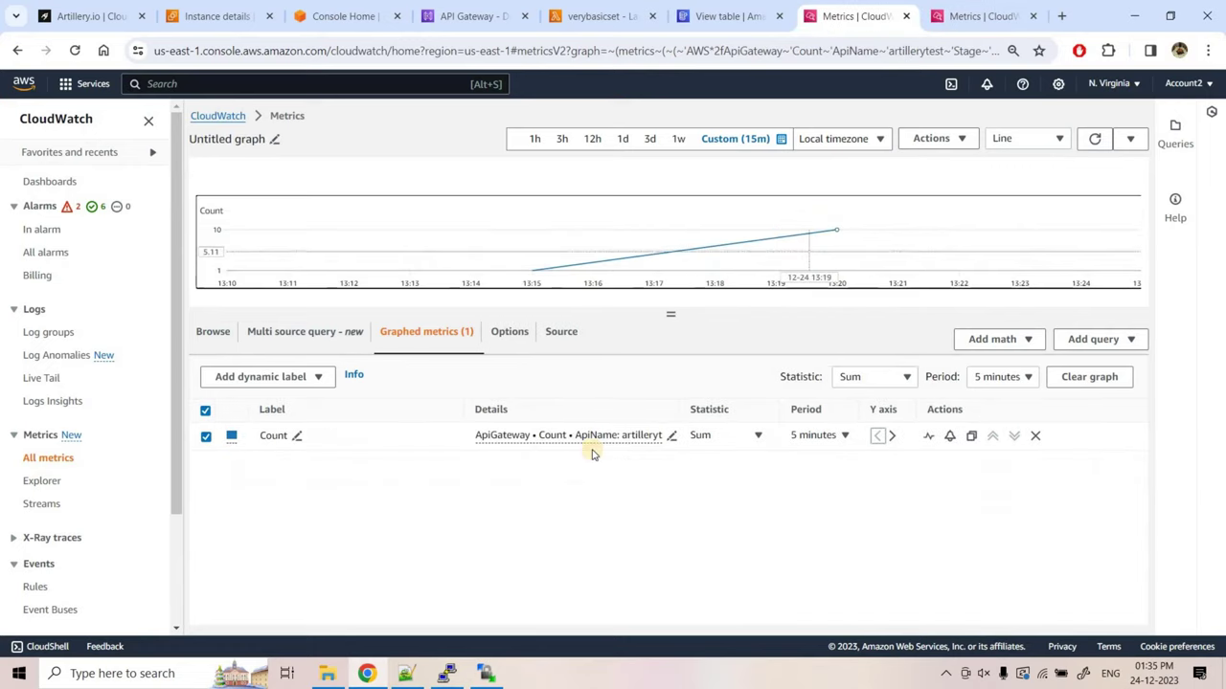
Glance at the PuTTY terminal, return to Notepad++ and review the duration and pause values of the three phases.
left_click(446, 673)
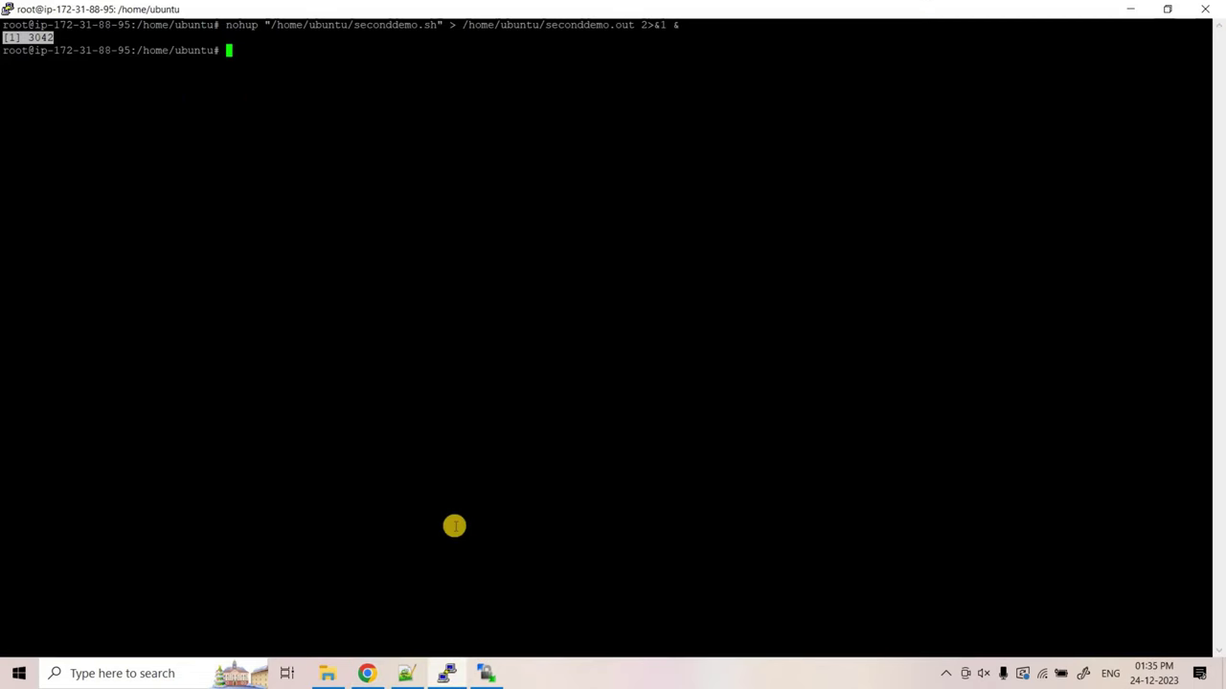
left_click(411, 676)
left_click(251, 222)
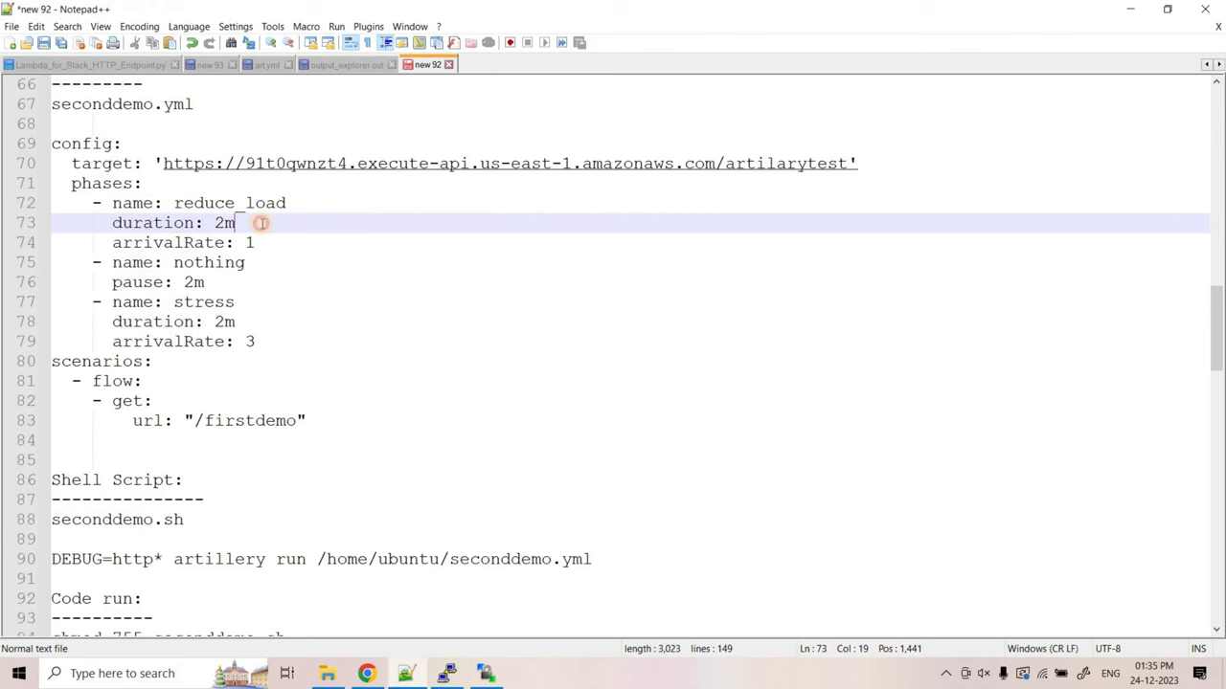
double_click(224, 321)
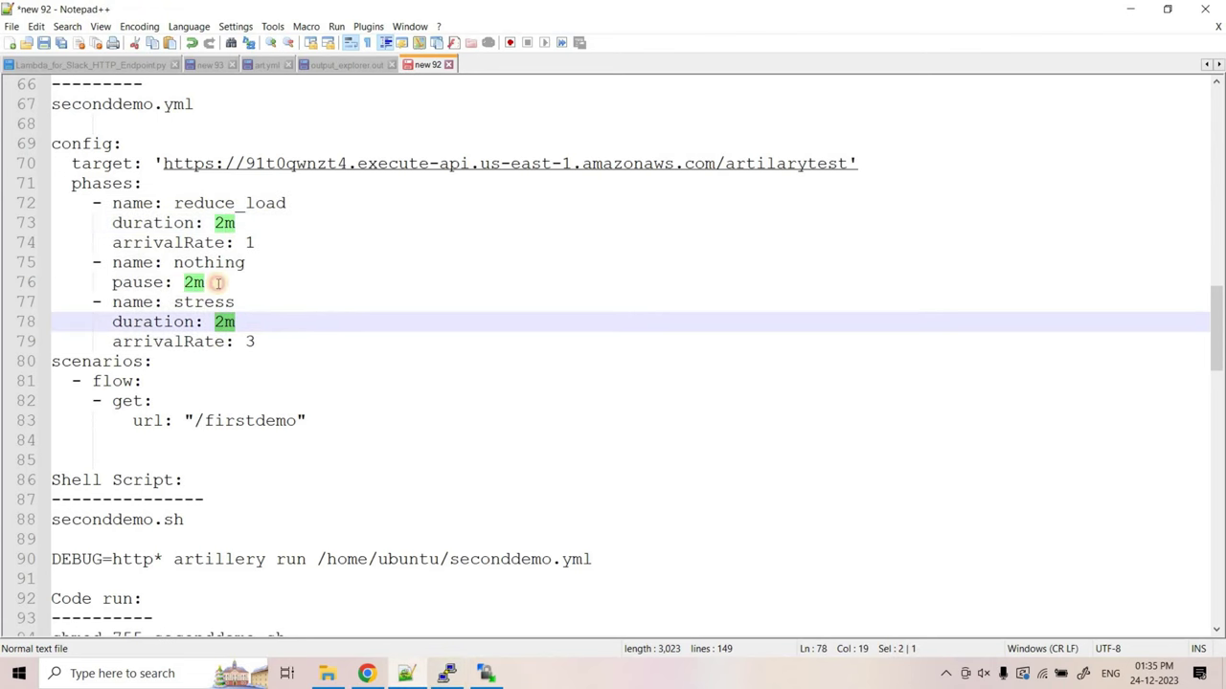
left_click_drag(205, 282, 173, 282)
left_click_drag(268, 341, 61, 203)
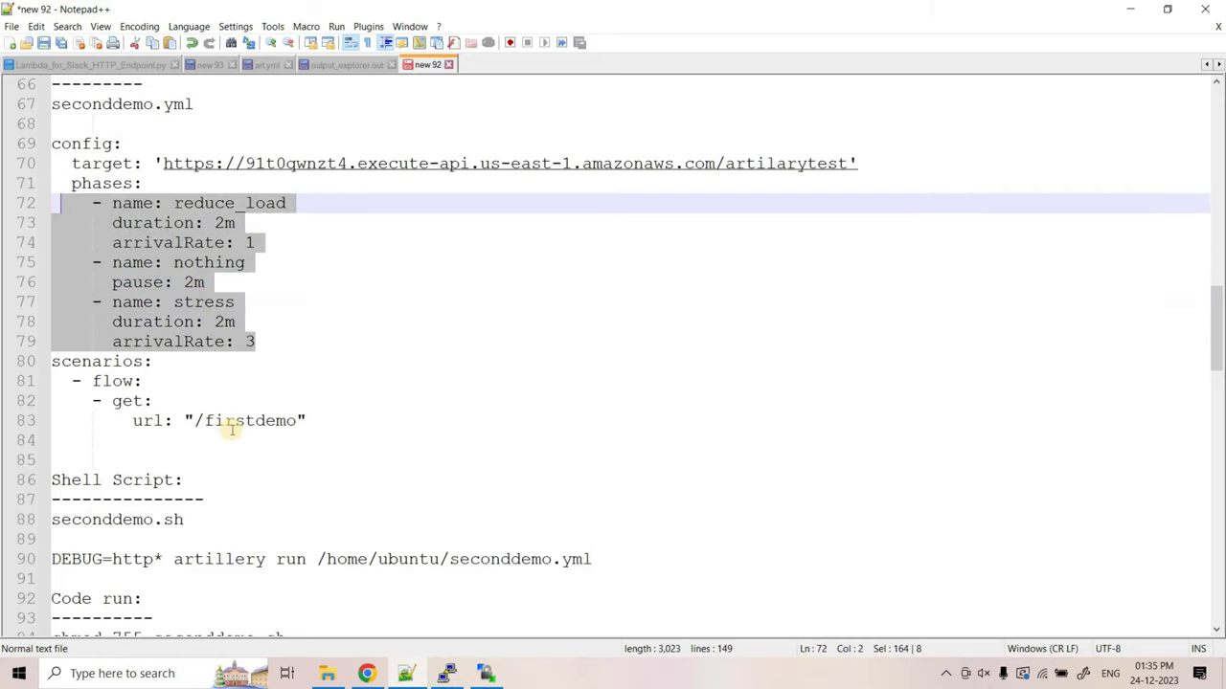
left_click(272, 341)
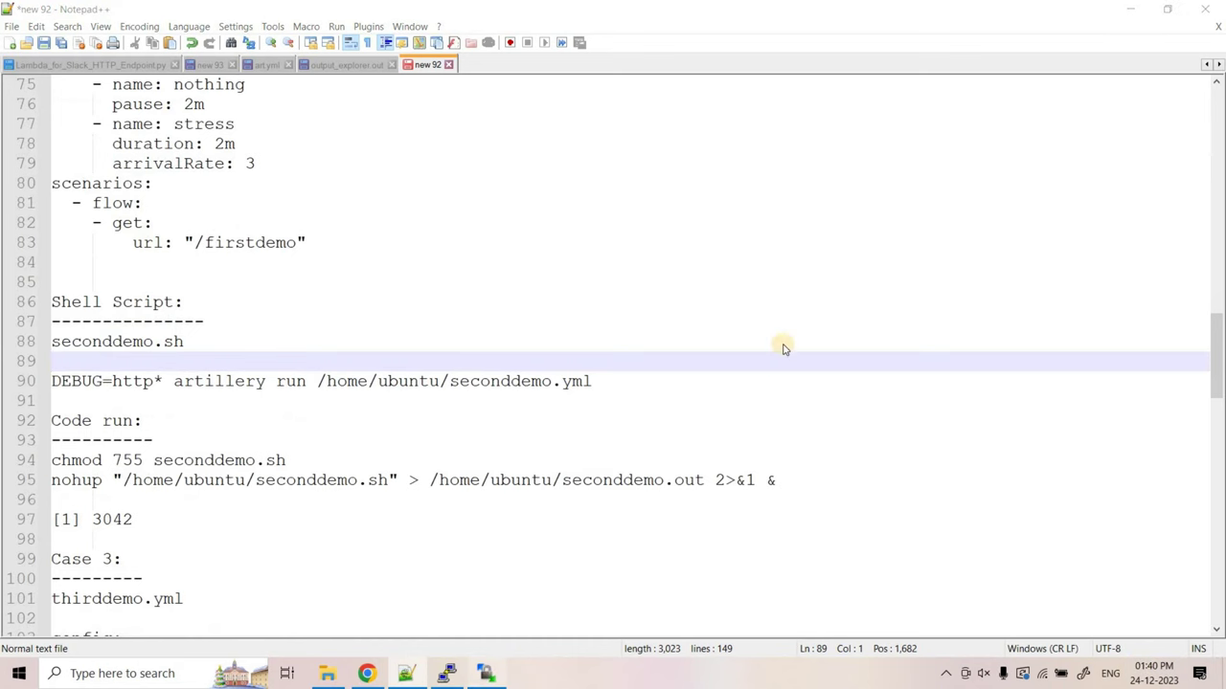
Switch to WinSCP, open seconddemo.out from /home/ubuntu and go to the summary report at its end.
key("alt+Tab")
left_click(616, 207)
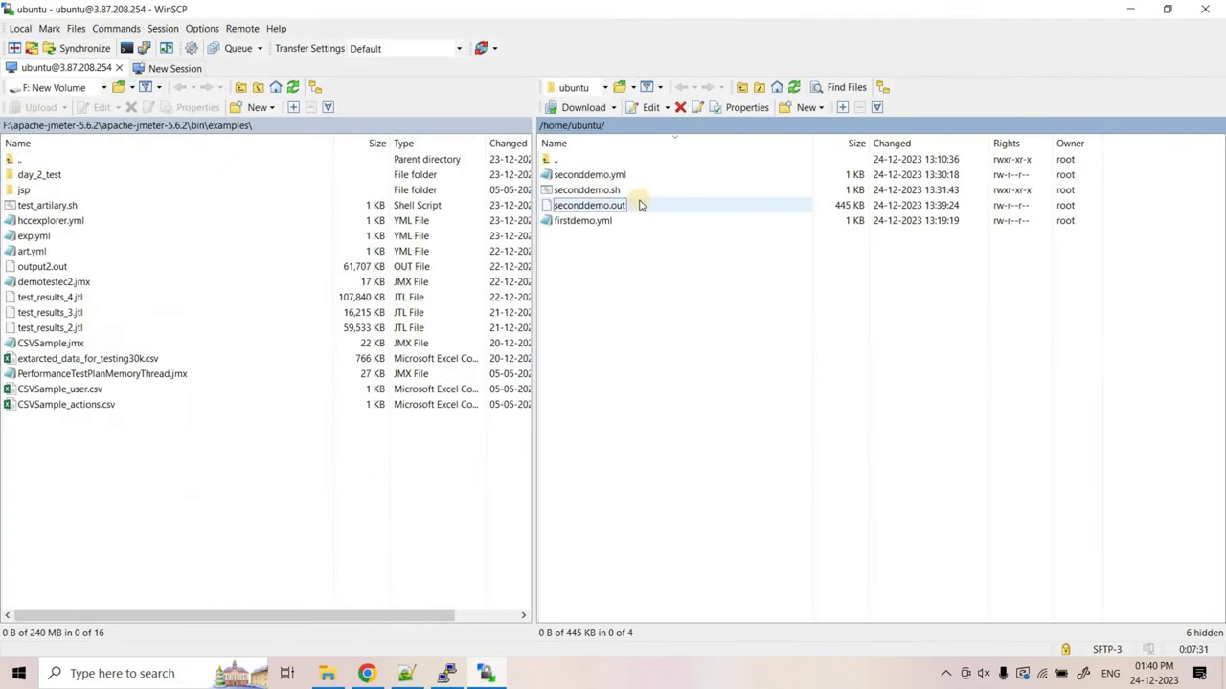
left_click(628, 207)
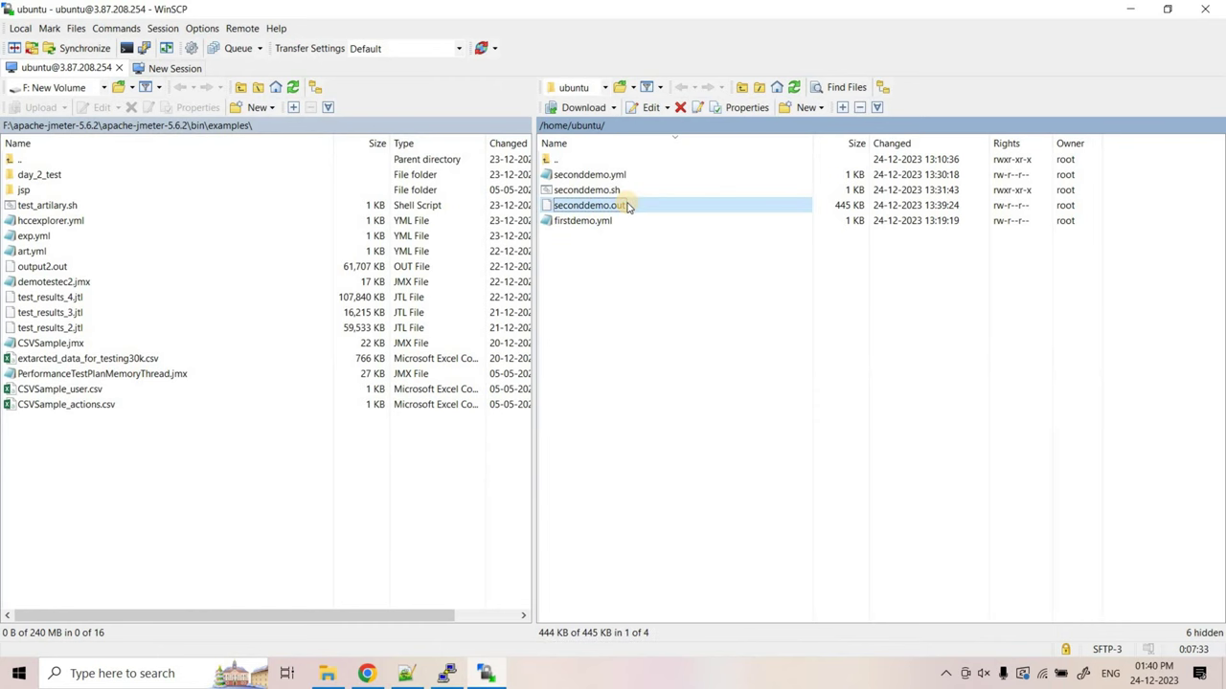
double_click(628, 207)
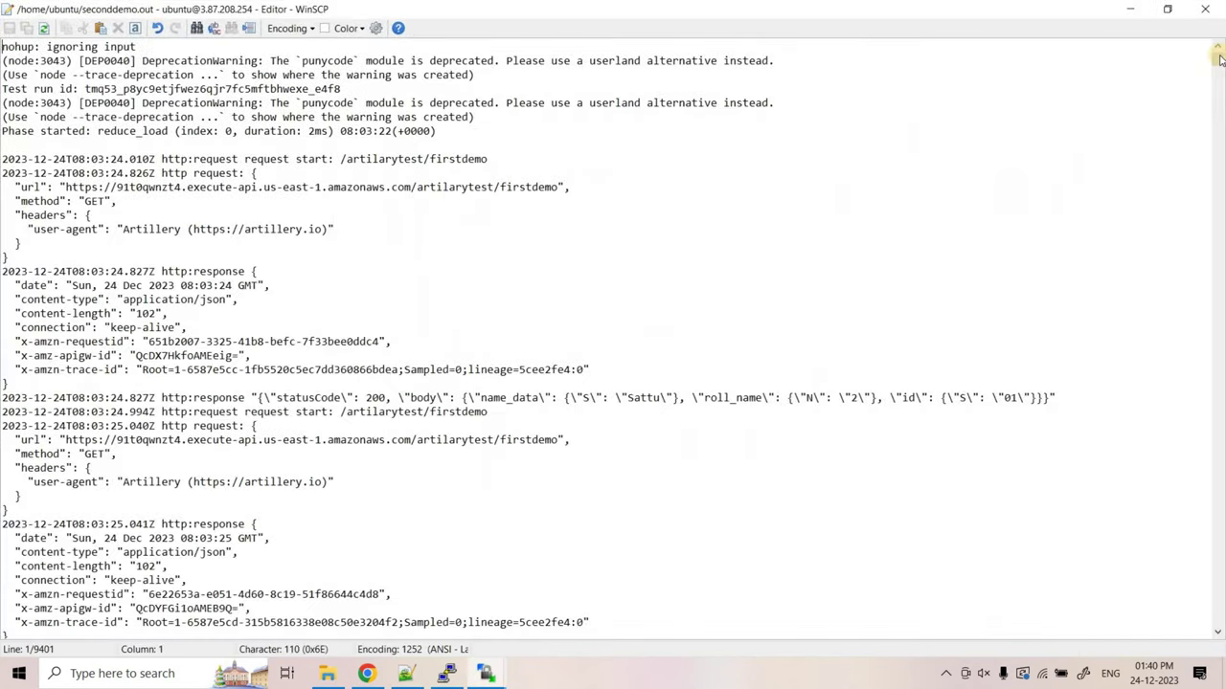
left_click_drag(1216, 59, 1123, 568)
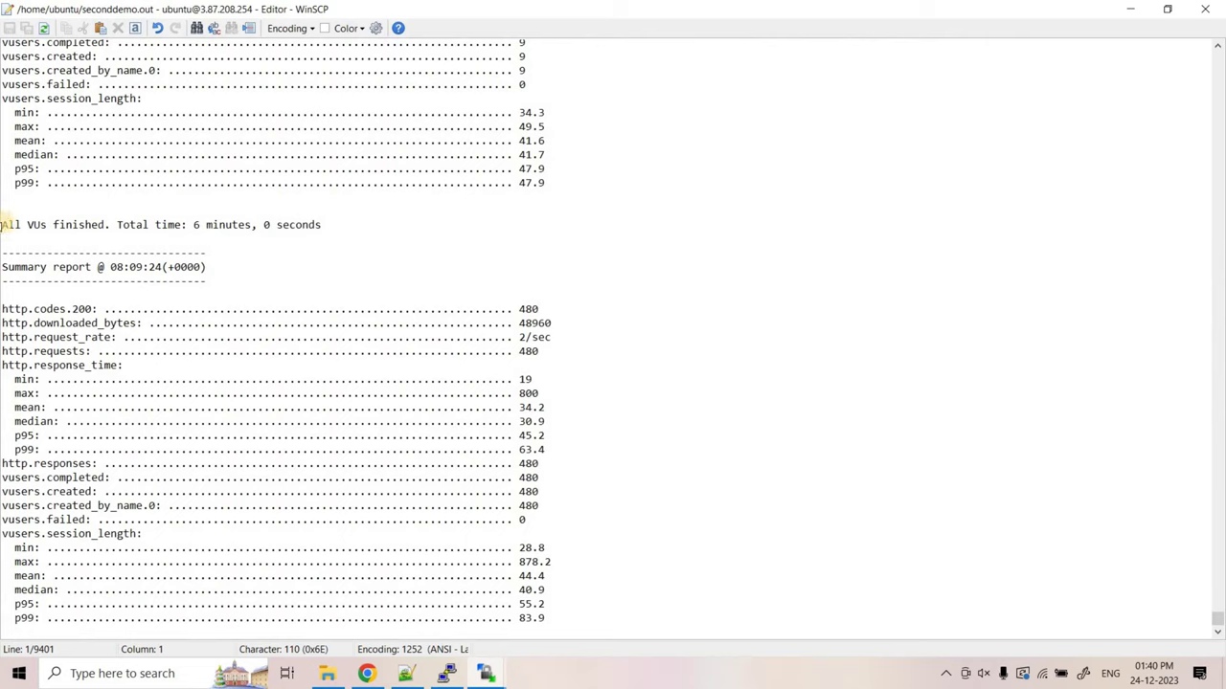
Highlight the "All VUs finished" line and its total time above the summary report.
triple_click(90, 224)
left_click(92, 224)
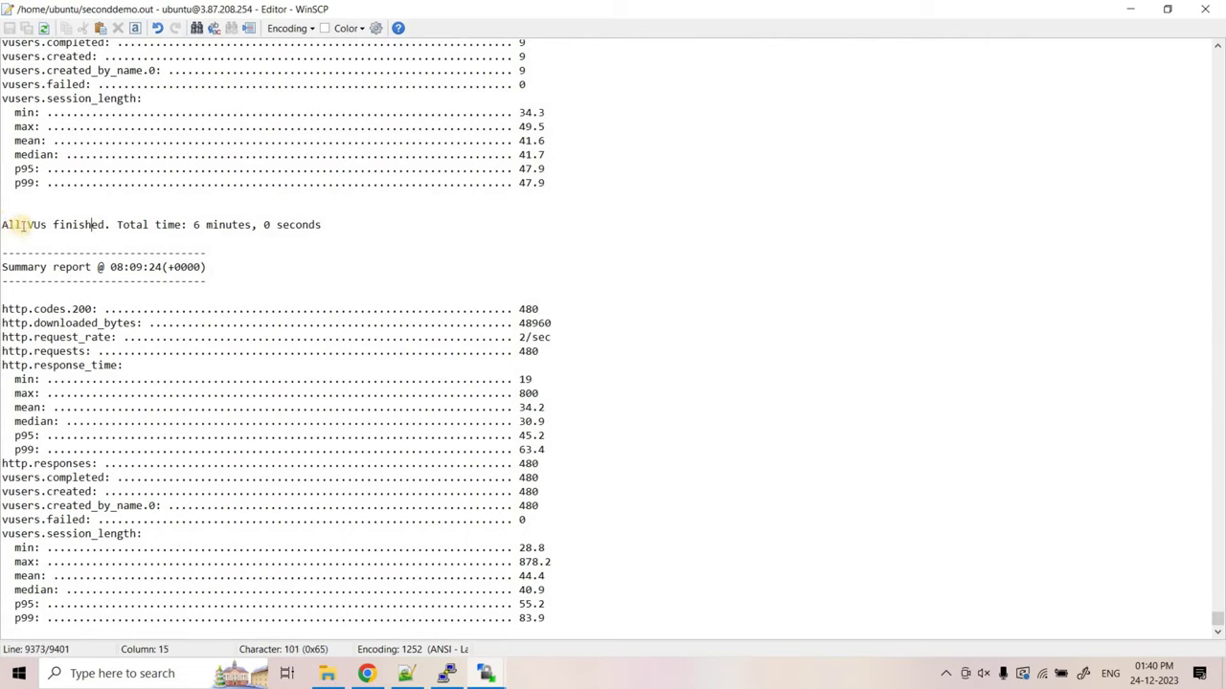
double_click(36, 224)
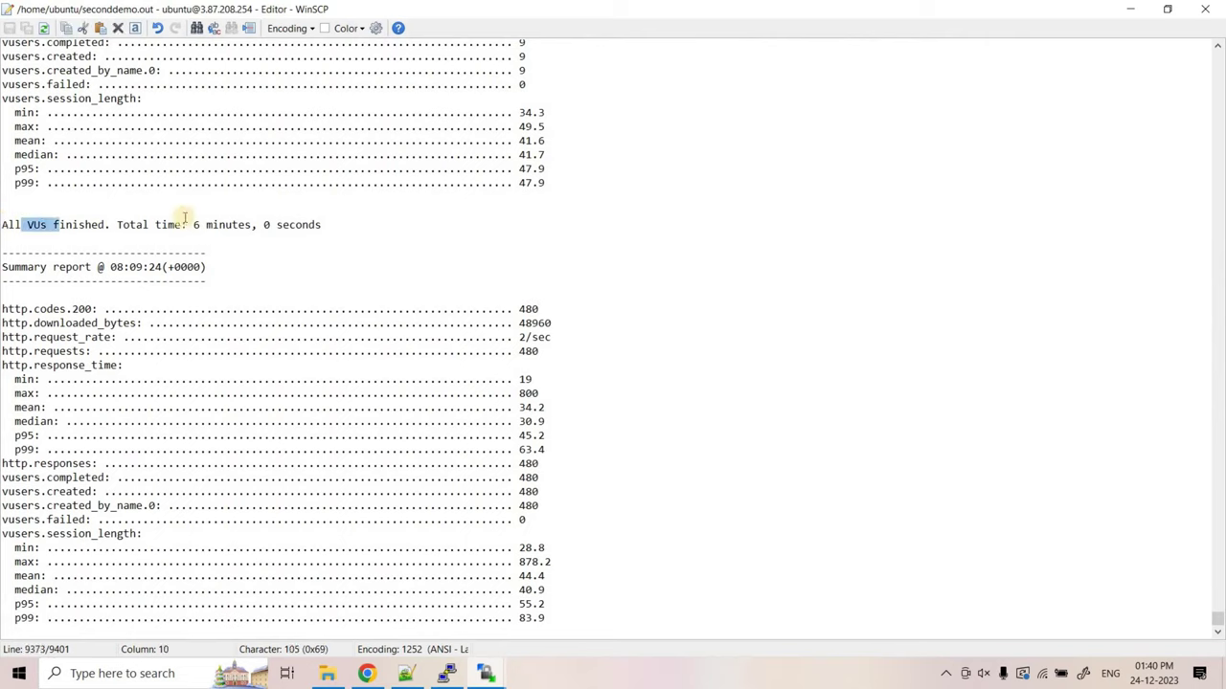
left_click_drag(119, 226, 248, 226)
Switch to Notepad++ and compare the durations of the reduce_load, nothing and stress phases with the reported total time.
left_click(405, 673)
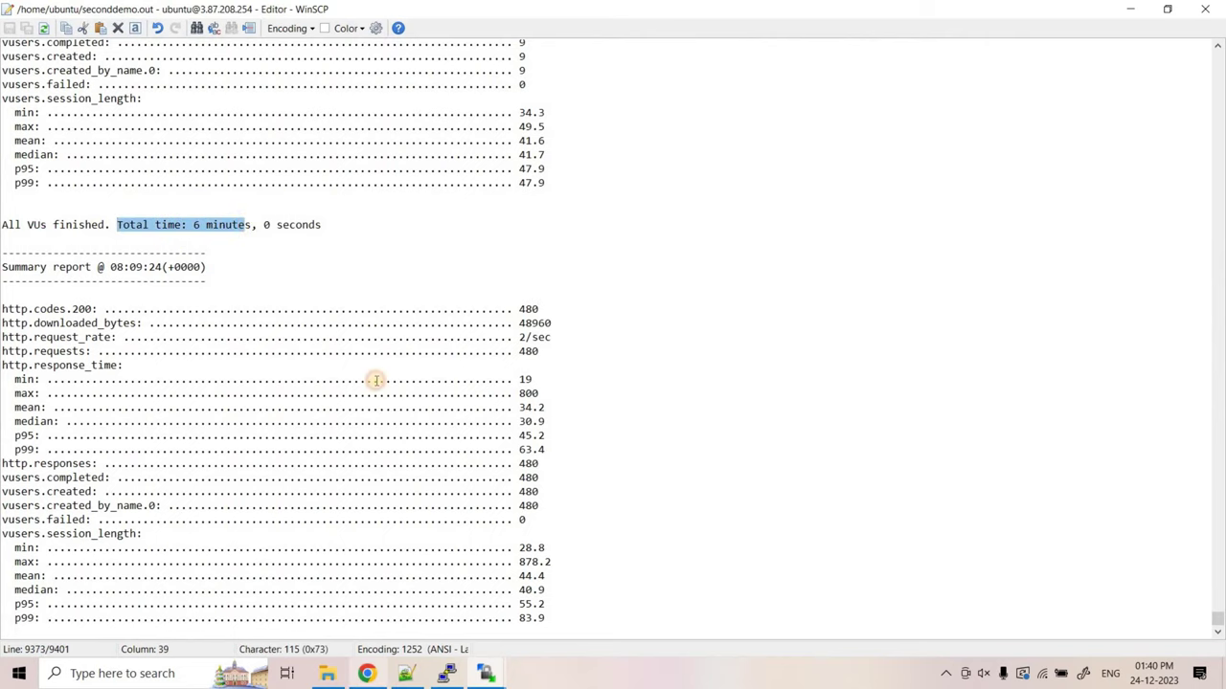
scroll(115, 234, "up", 1)
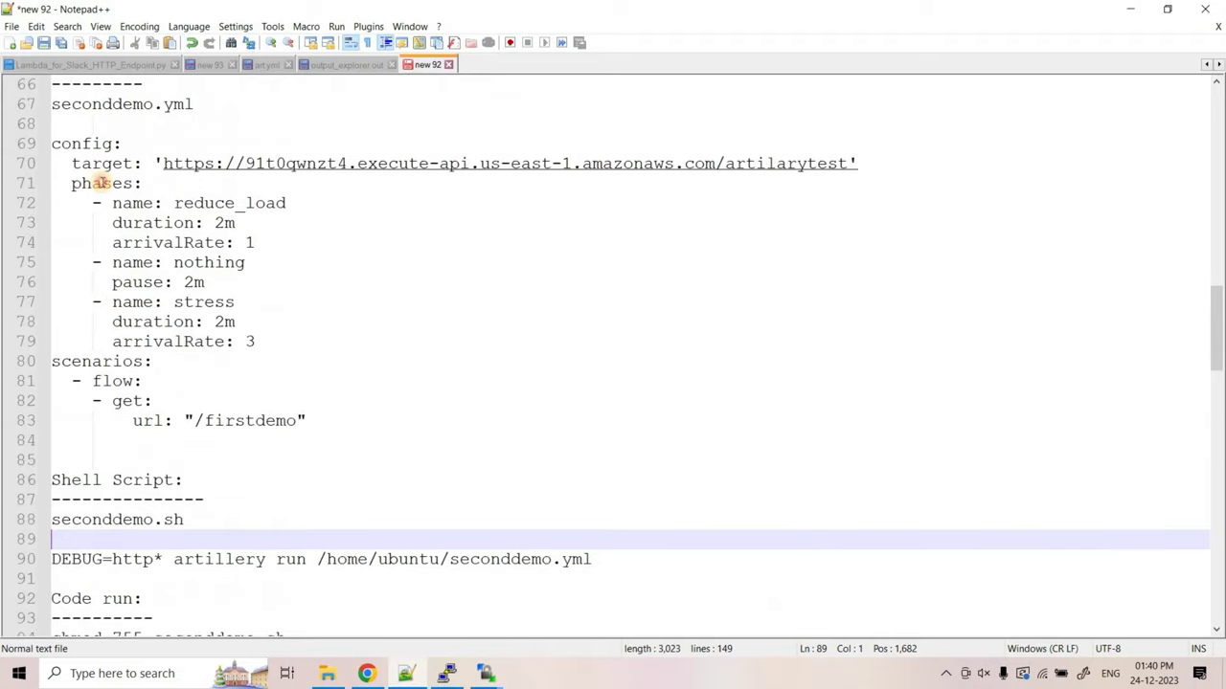
double_click(101, 183)
double_click(224, 222)
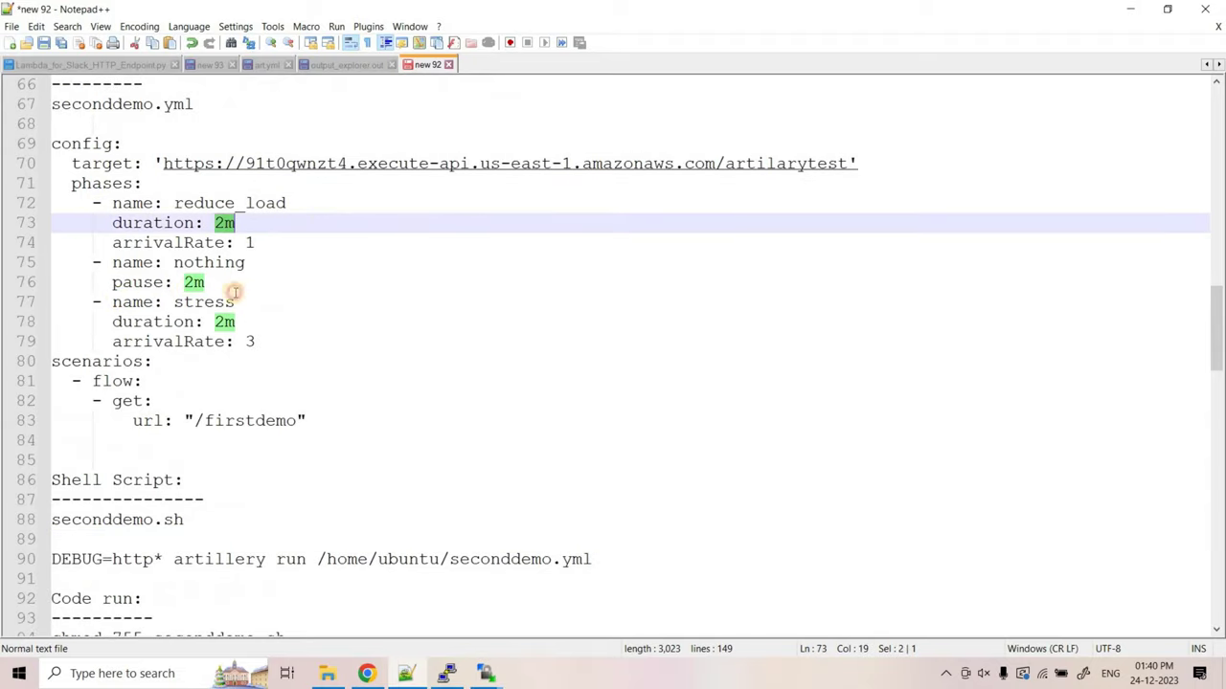
double_click(194, 283)
left_click_drag(205, 322, 236, 321)
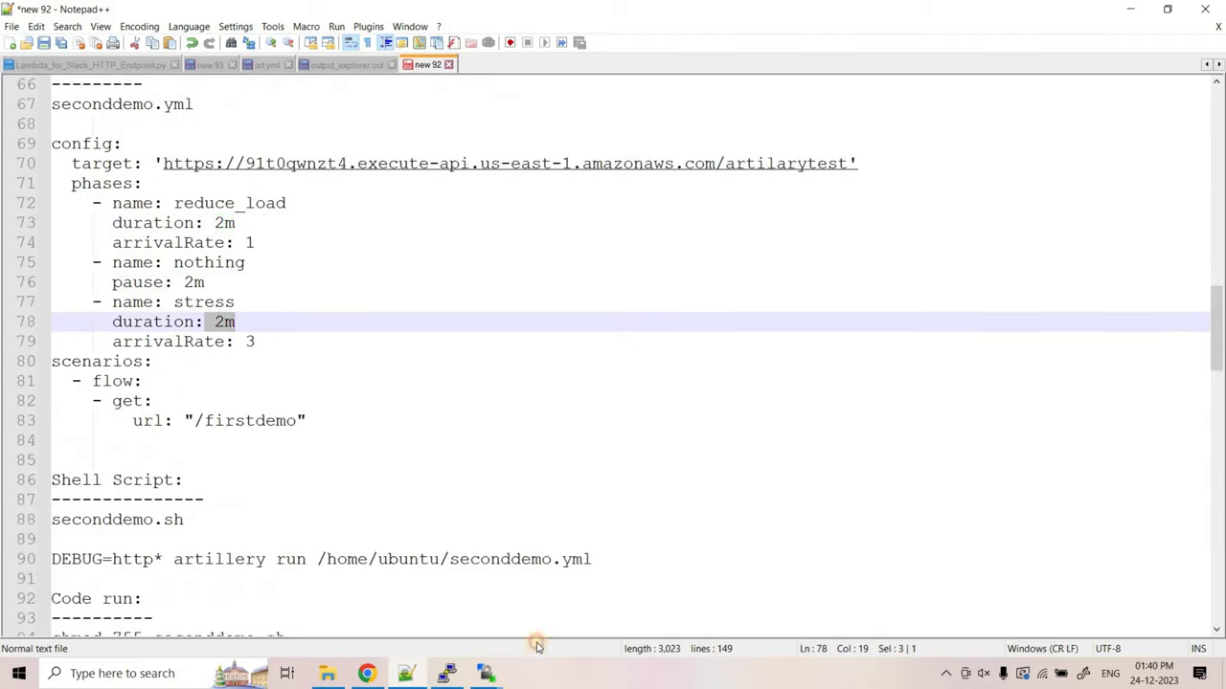
Return to the seconddemo.out file in the WinSCP editor and highlight the http.codes.200 entry in the summary report.
mouse_move(485, 673)
left_click(572, 586)
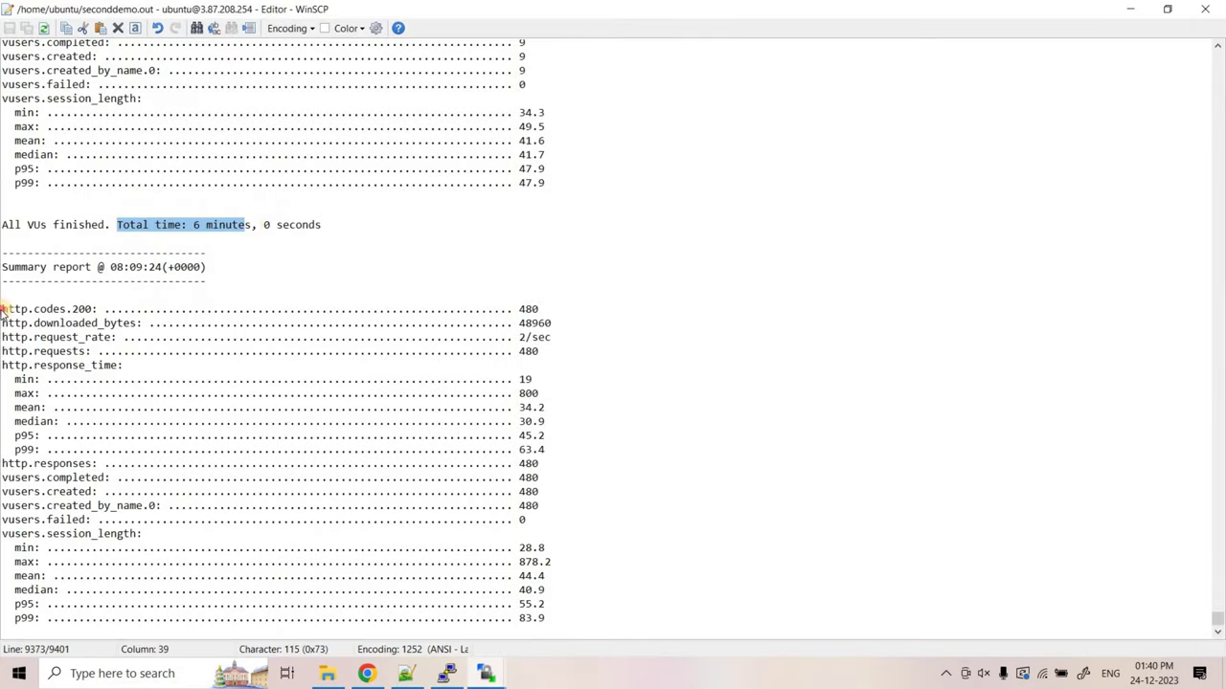
double_click(82, 310)
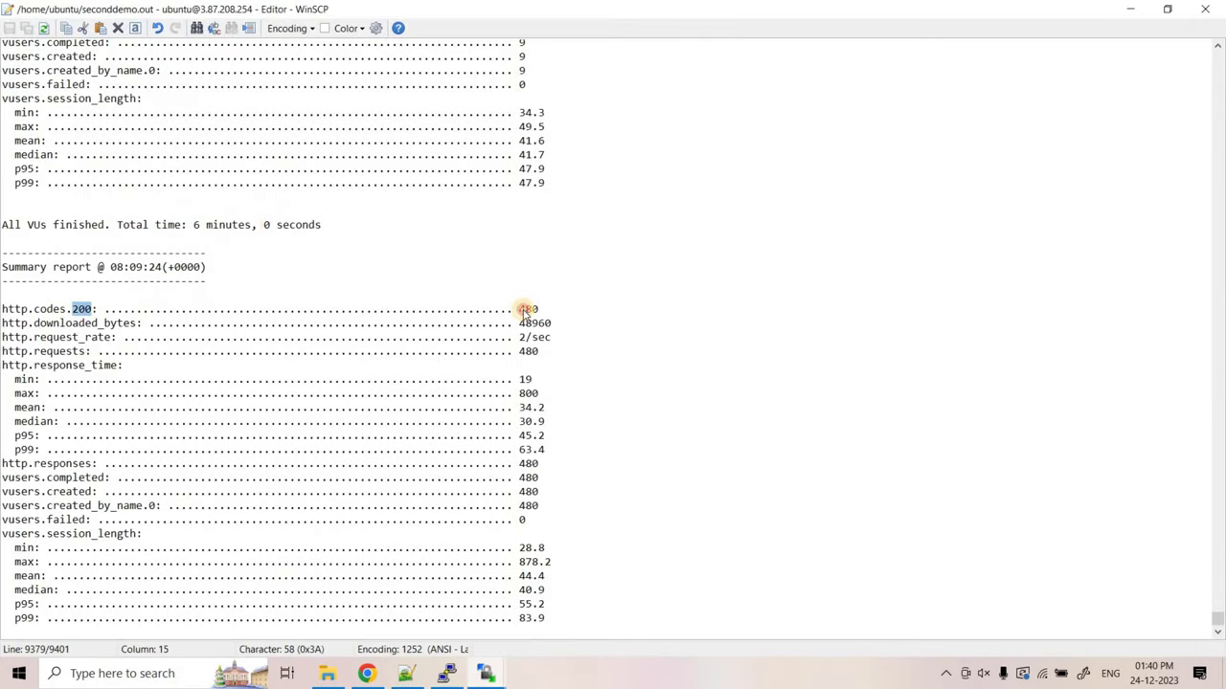
Switch to Notepad++ and check the arrival rates and durations that determine the number of requests in each phase.
left_click(406, 673)
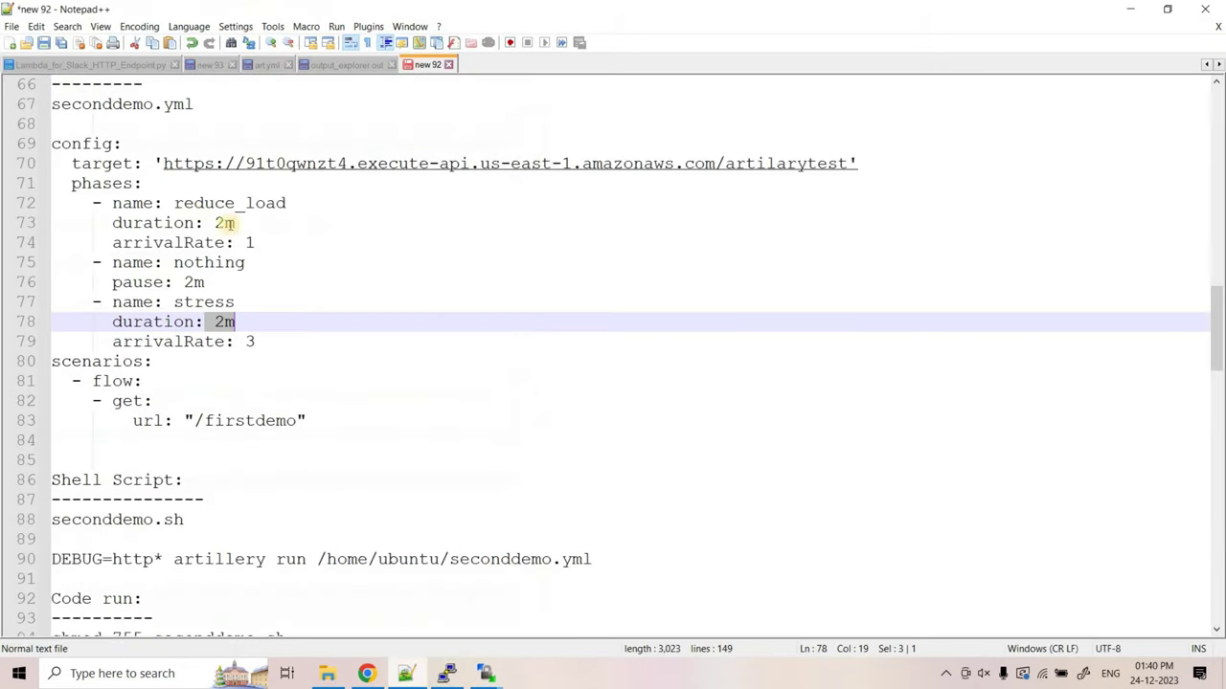
double_click(247, 242)
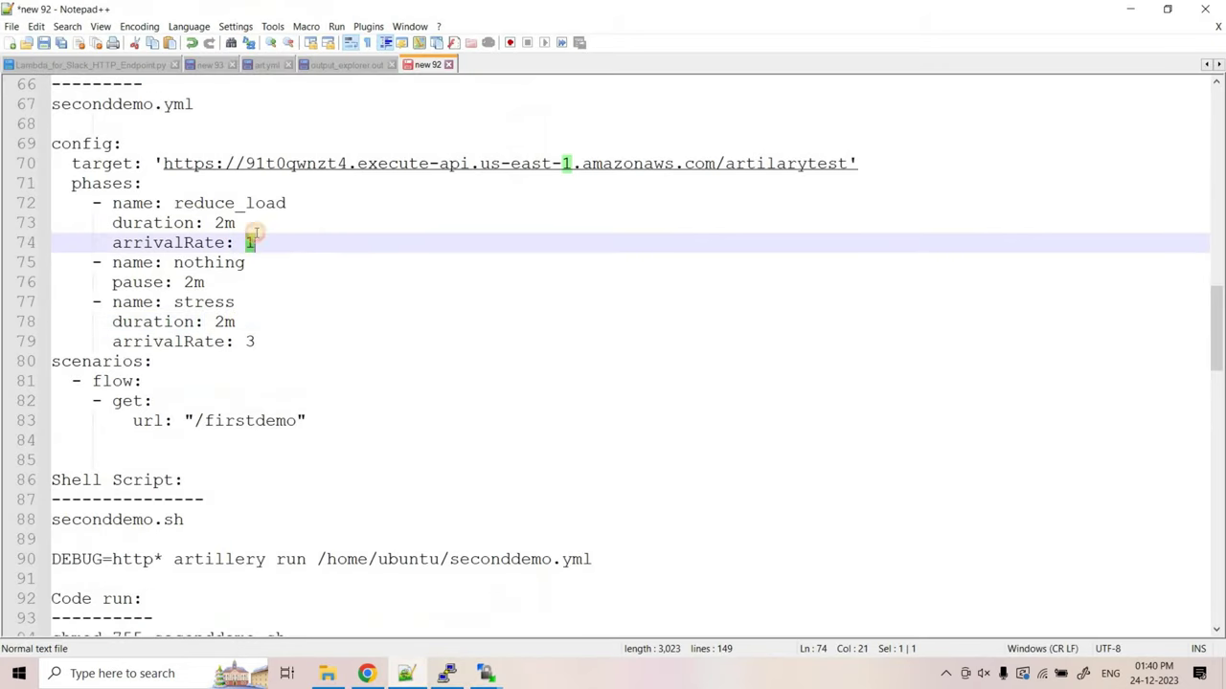
double_click(228, 222)
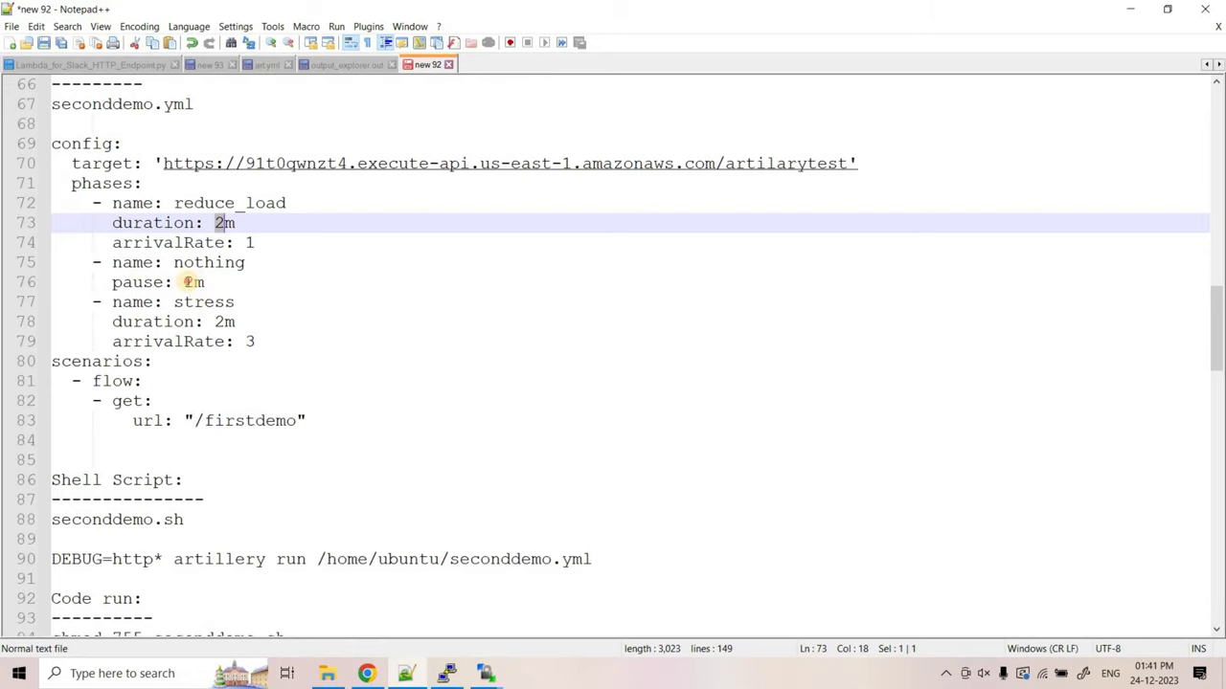
left_click_drag(186, 282, 235, 300)
double_click(225, 323)
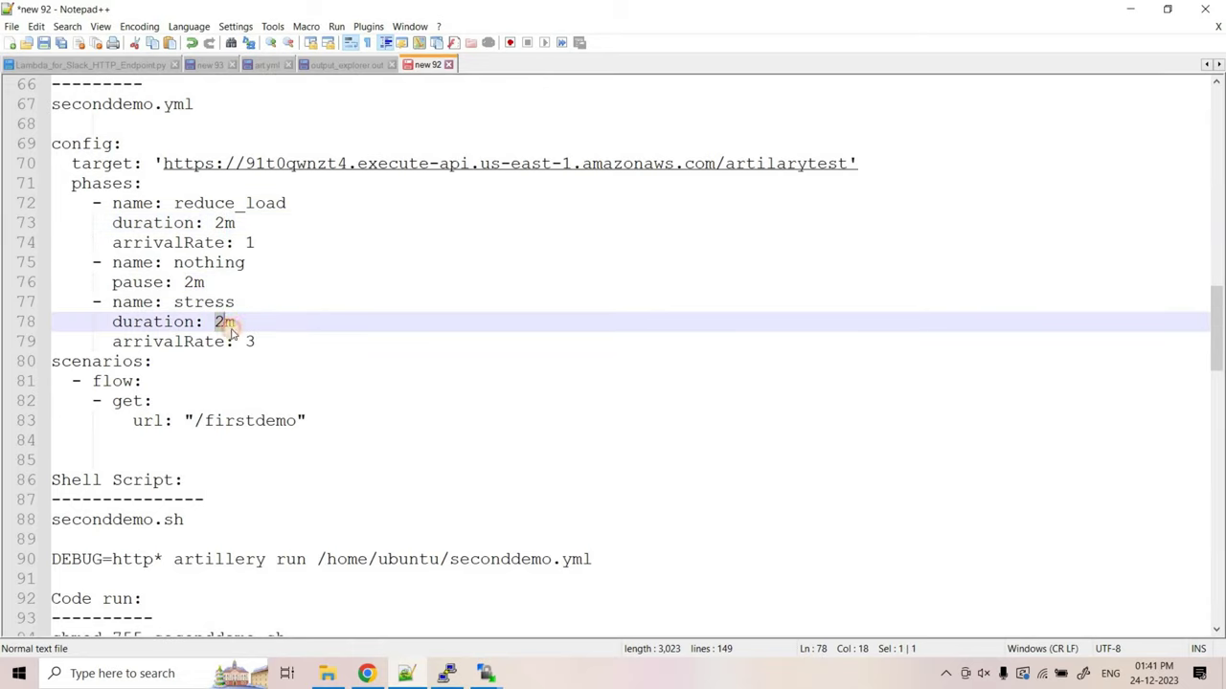
double_click(250, 342)
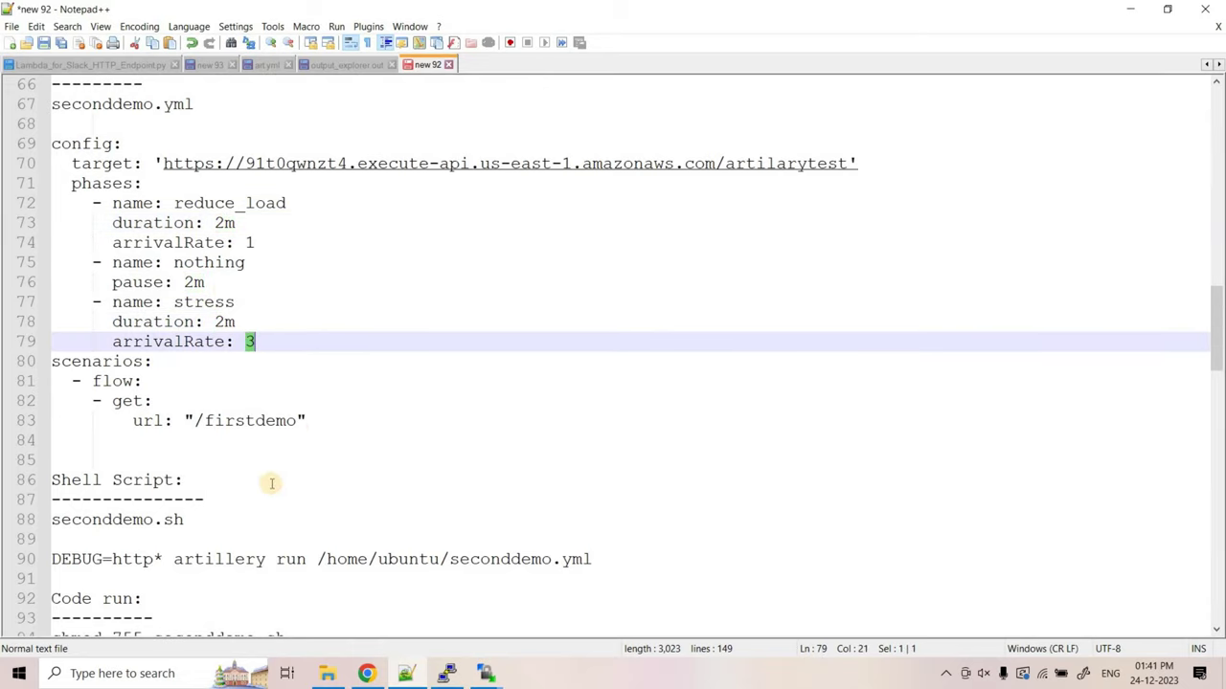
Open Calculator and compute 2 × 60 for the reduce_load phase's requests.
left_click(188, 675)
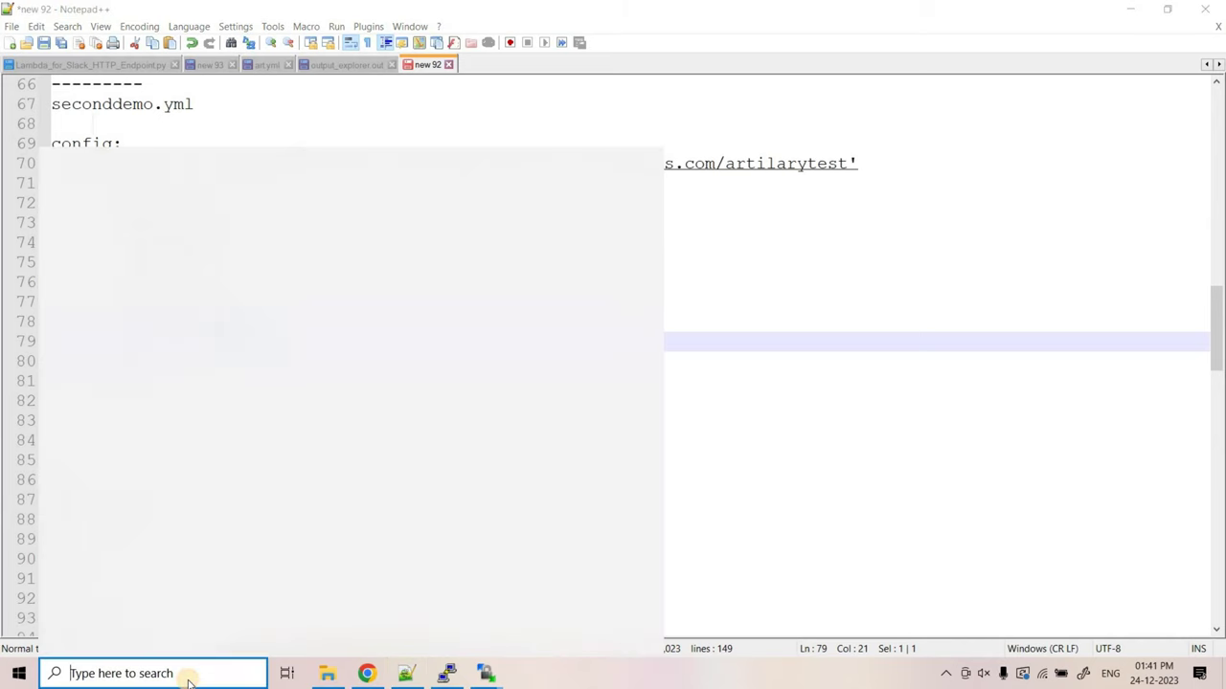
type("calc")
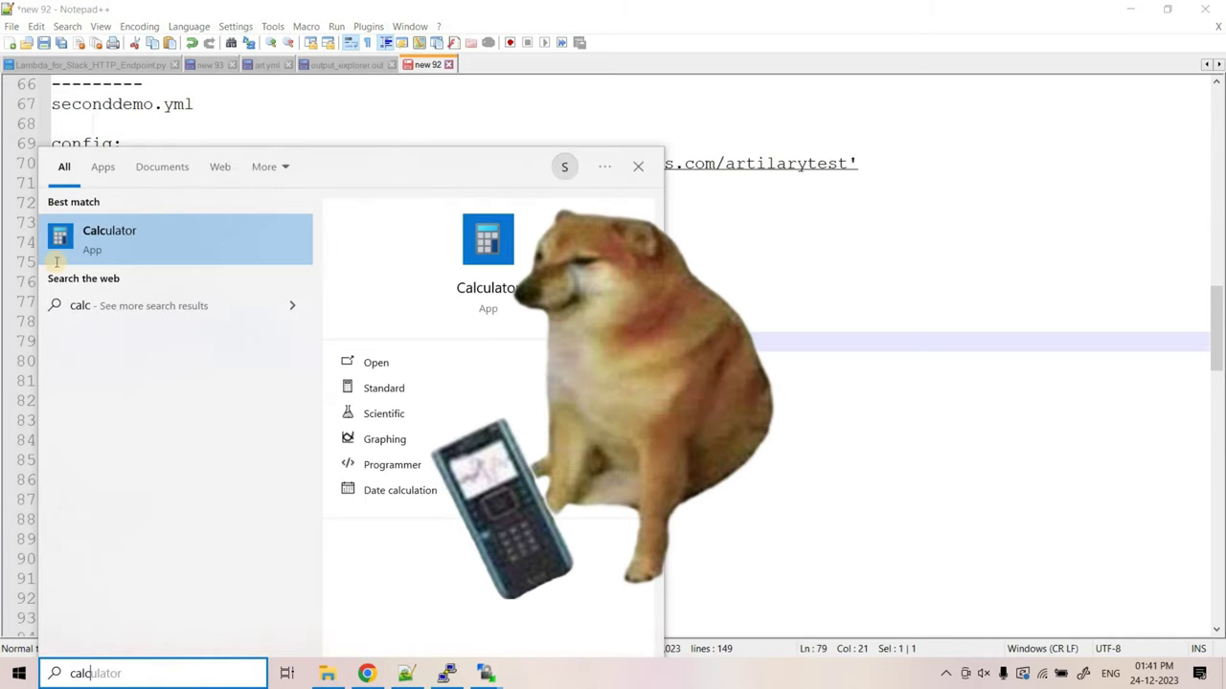
key("Return")
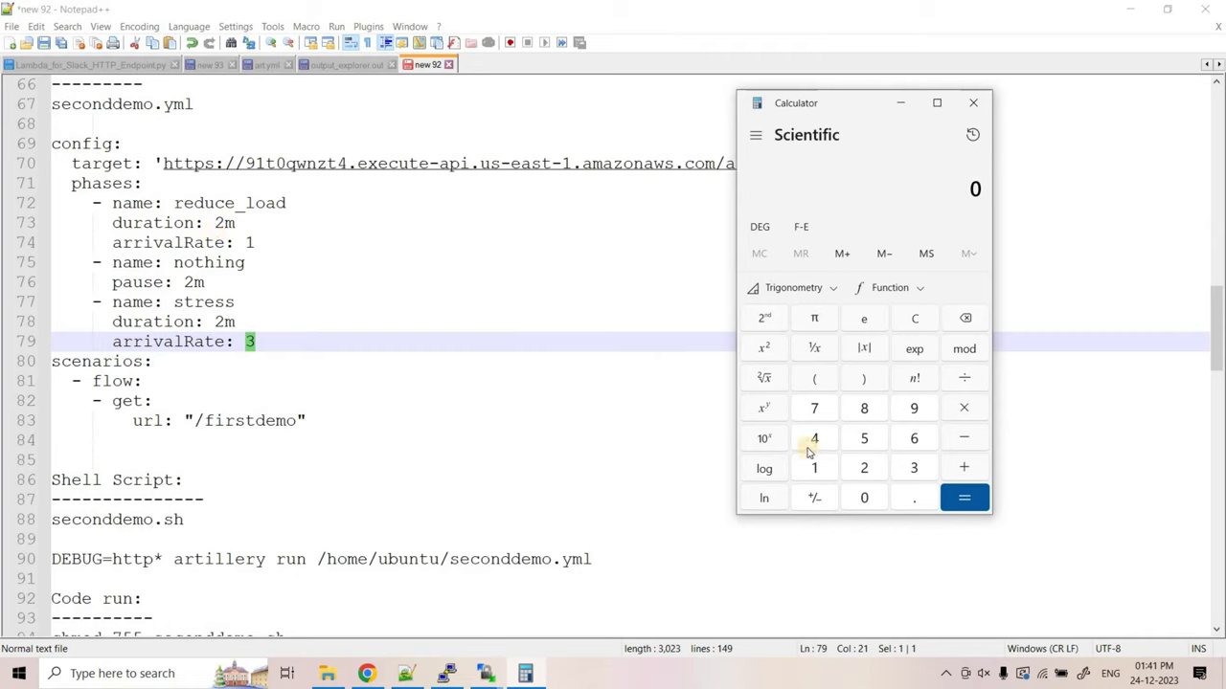
type("2 × ")
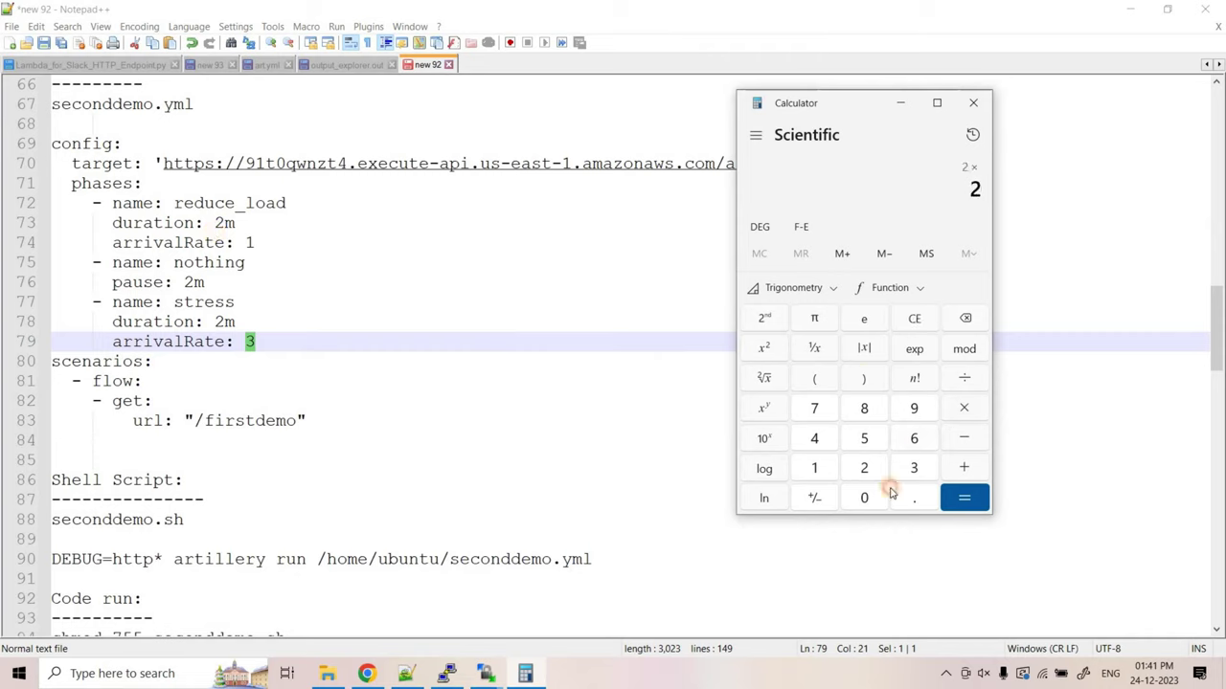
type("60")
key("Return")
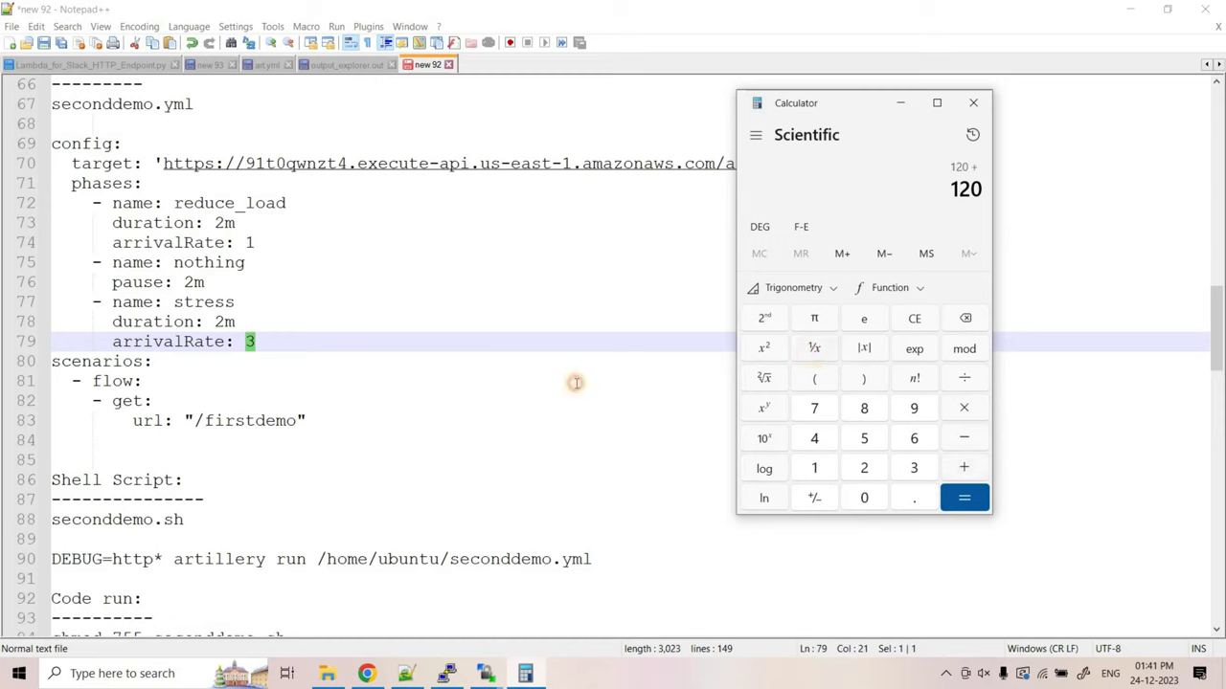
Add the stress phase's requests, 2 × 60 × 3, to the 120 already in Calculator.
type("+(2")
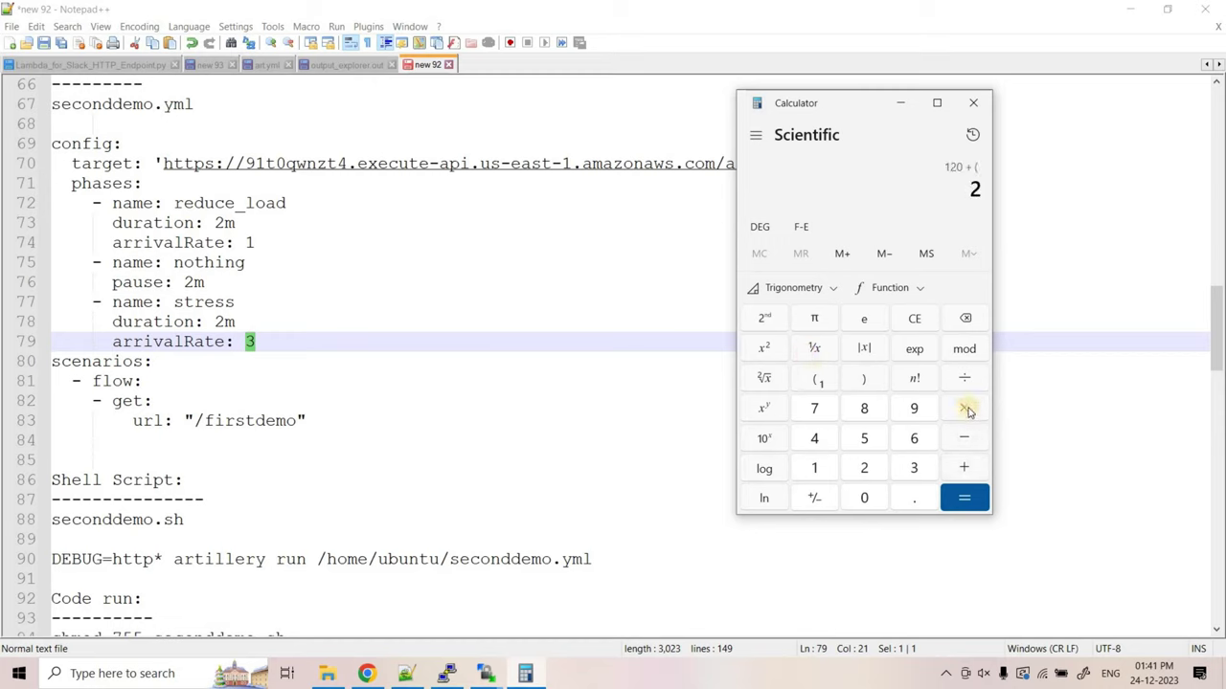
type("*")
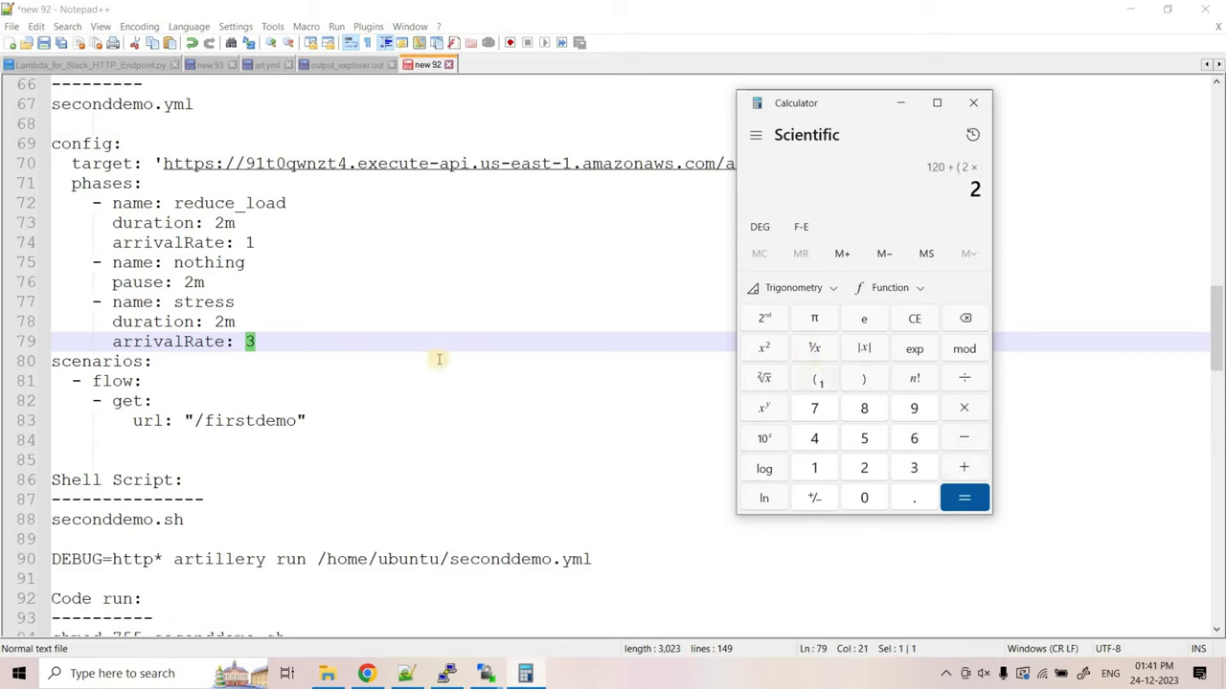
left_click(883, 492)
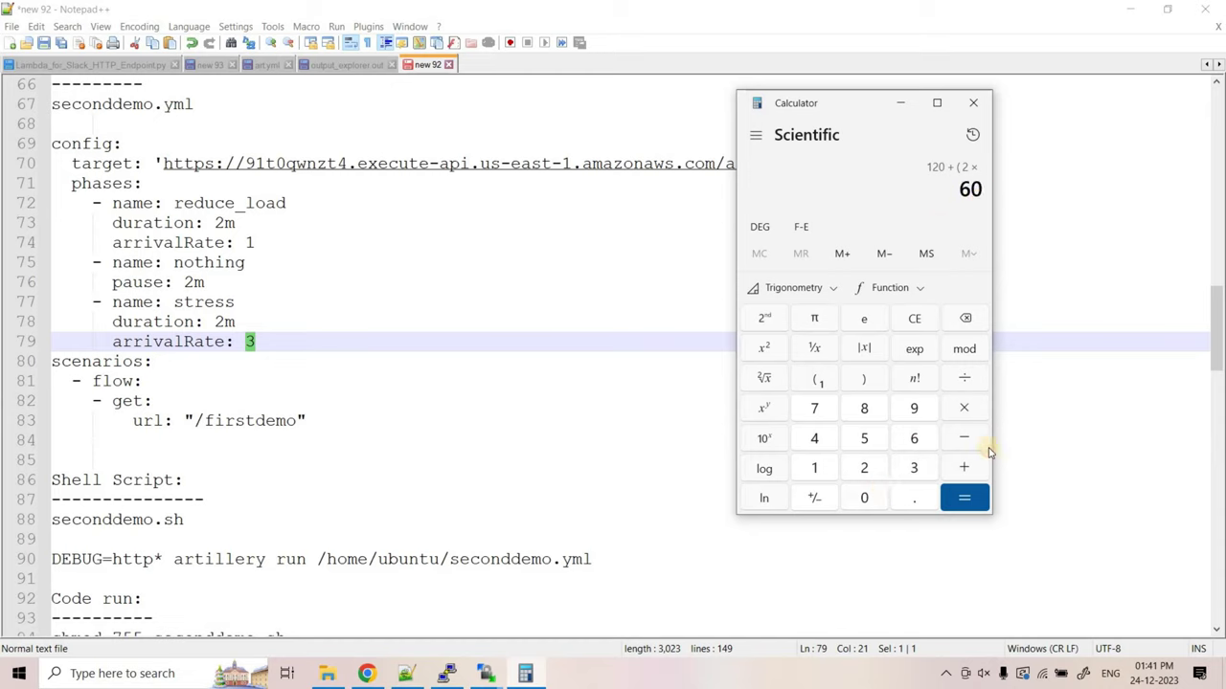
left_click(960, 414)
left_click(913, 468)
left_click(865, 384)
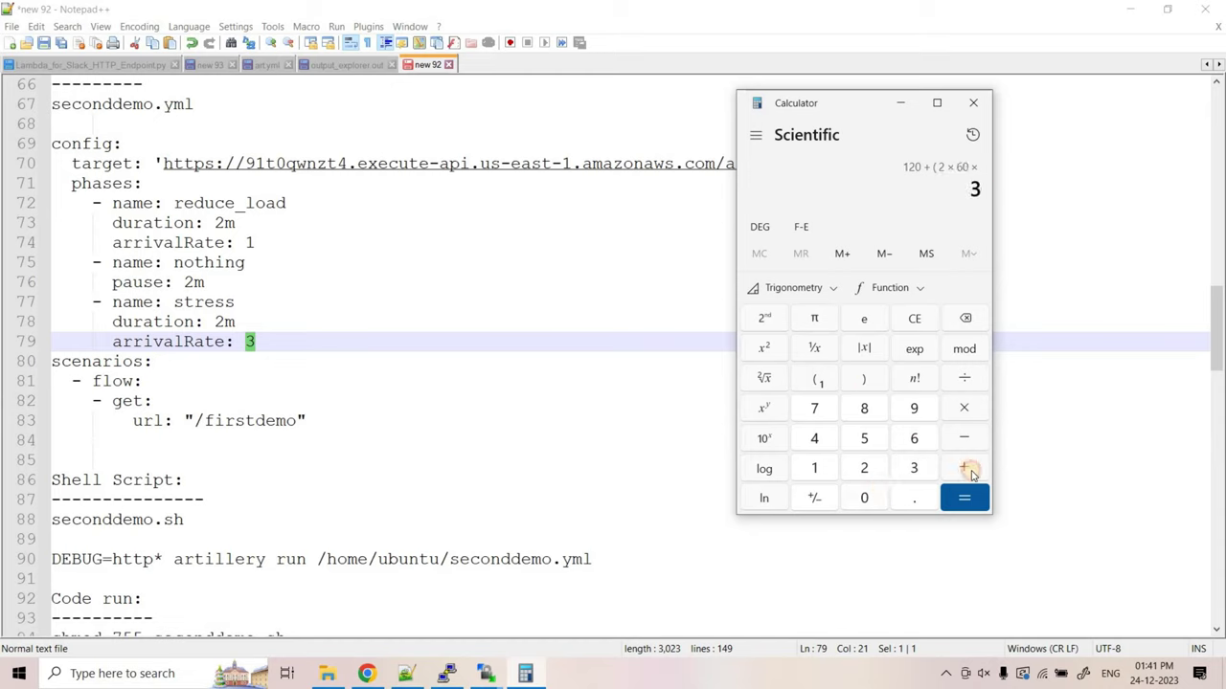
left_click(968, 491)
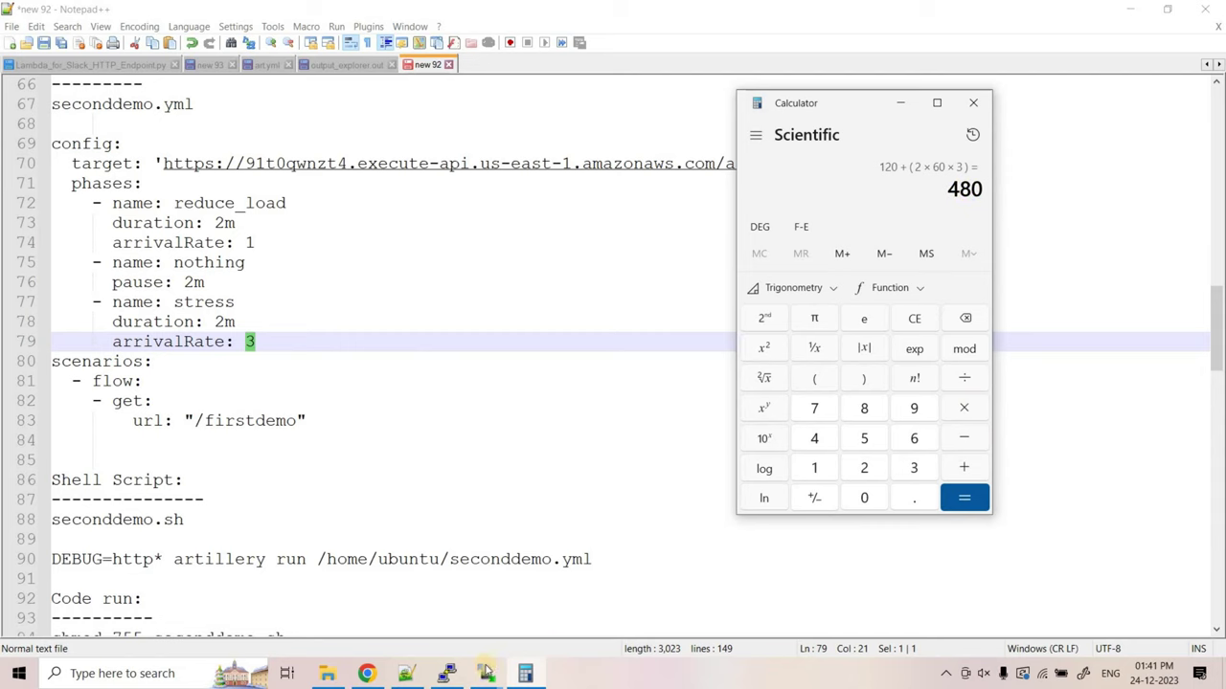
Return to seconddemo.out in the WinSCP editor, highlight the http.requests, http.codes.200 and mean response time entries, and close the file.
left_click(448, 673)
left_click(486, 673)
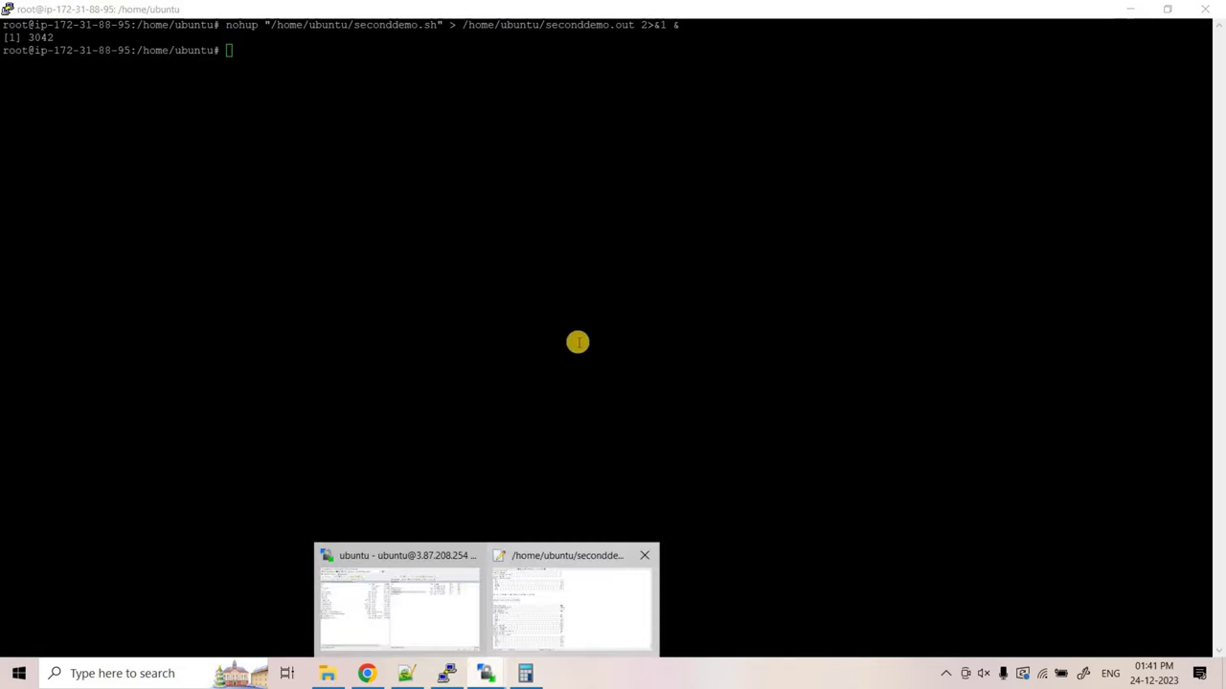
left_click(574, 594)
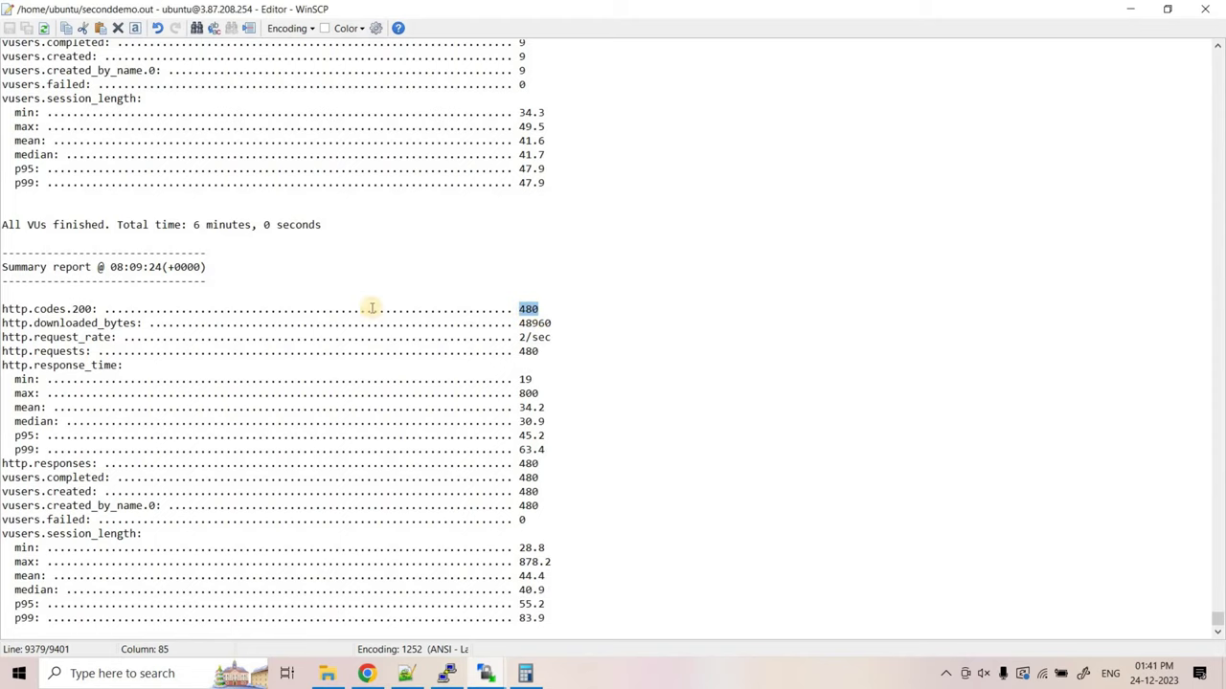
left_click(4, 352)
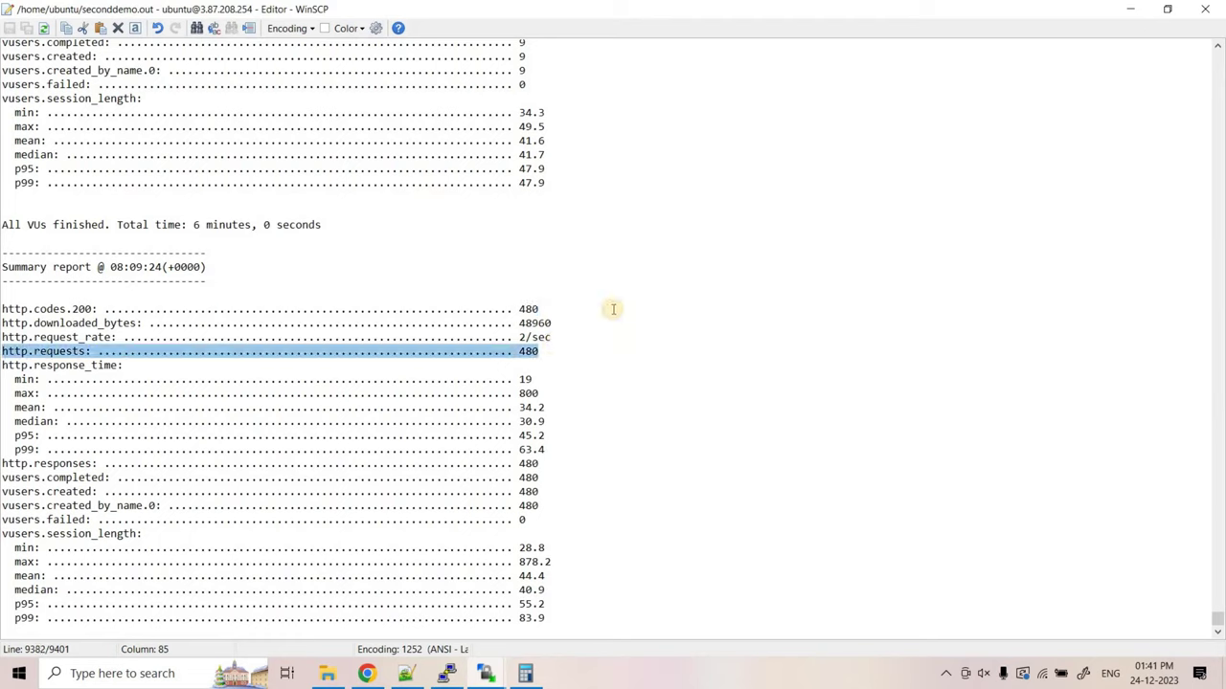
left_click(4, 308)
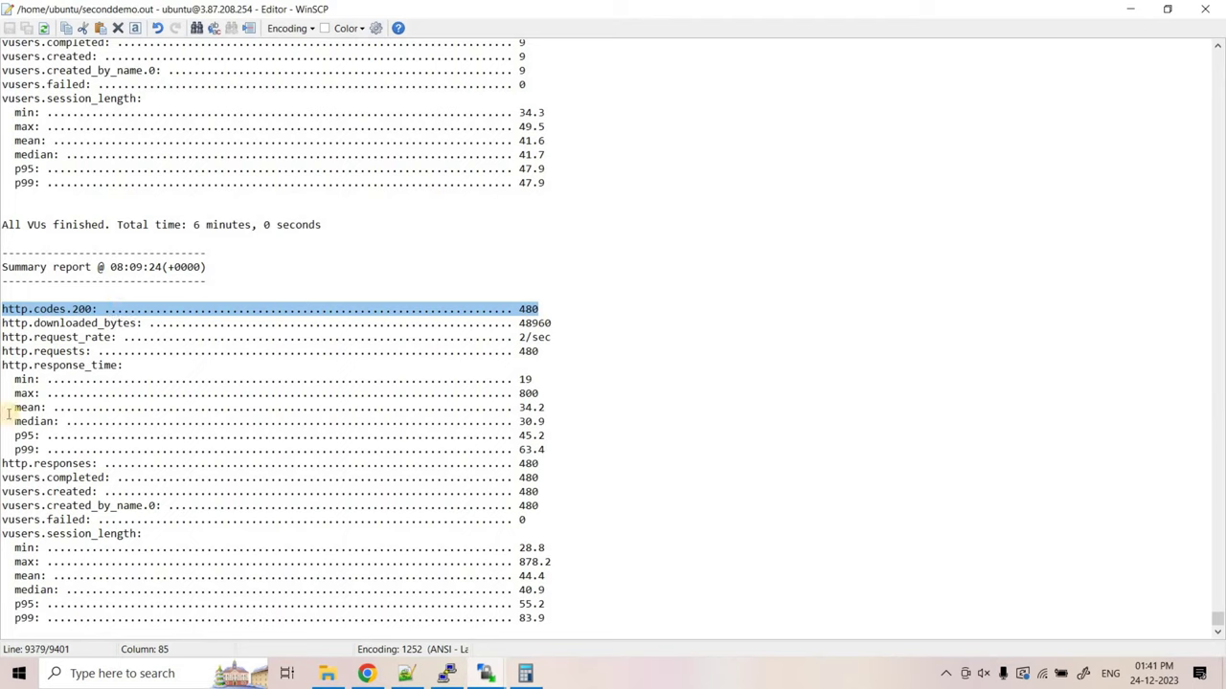
left_click_drag(242, 424, 551, 410)
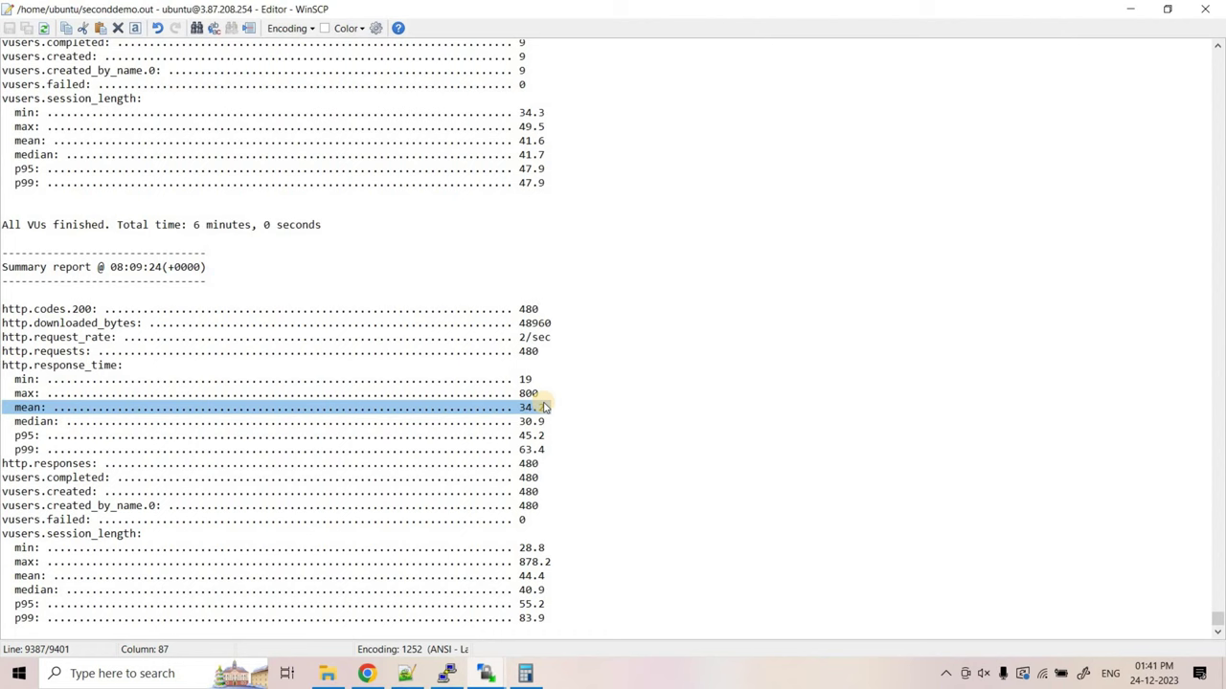
left_click(1206, 9)
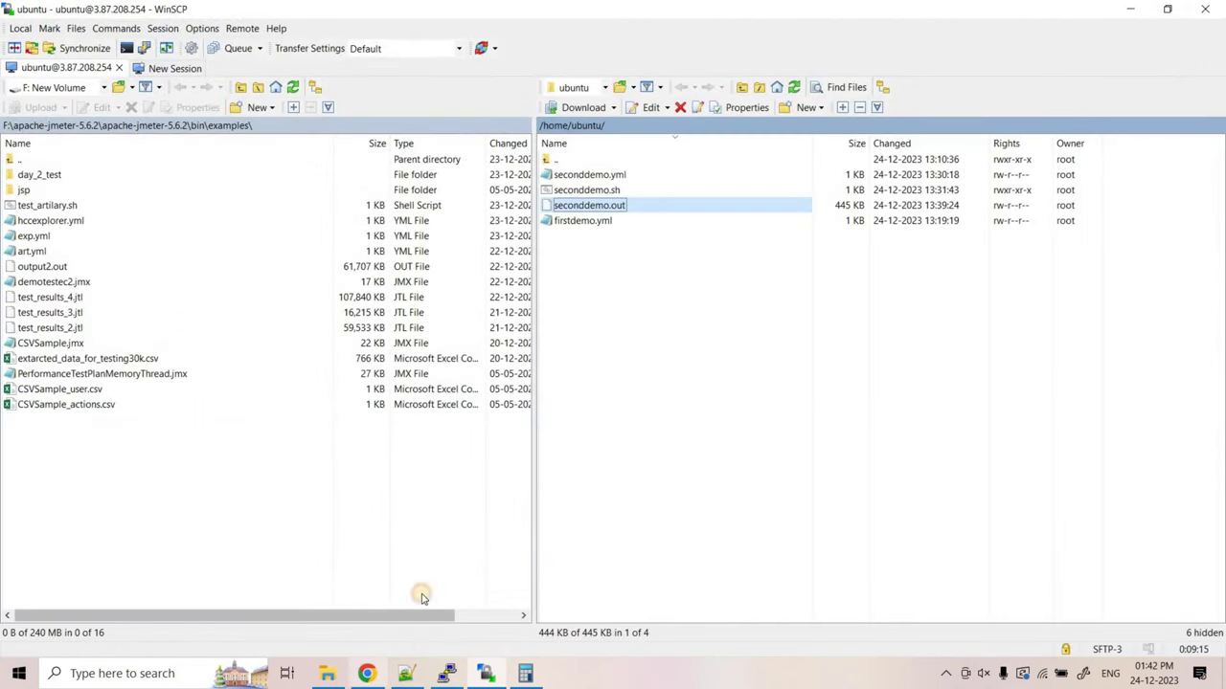
Switch to Chrome, refresh the API Gateway Count graph in CloudWatch and inspect its 13:35 data point.
key("alt+Tab")
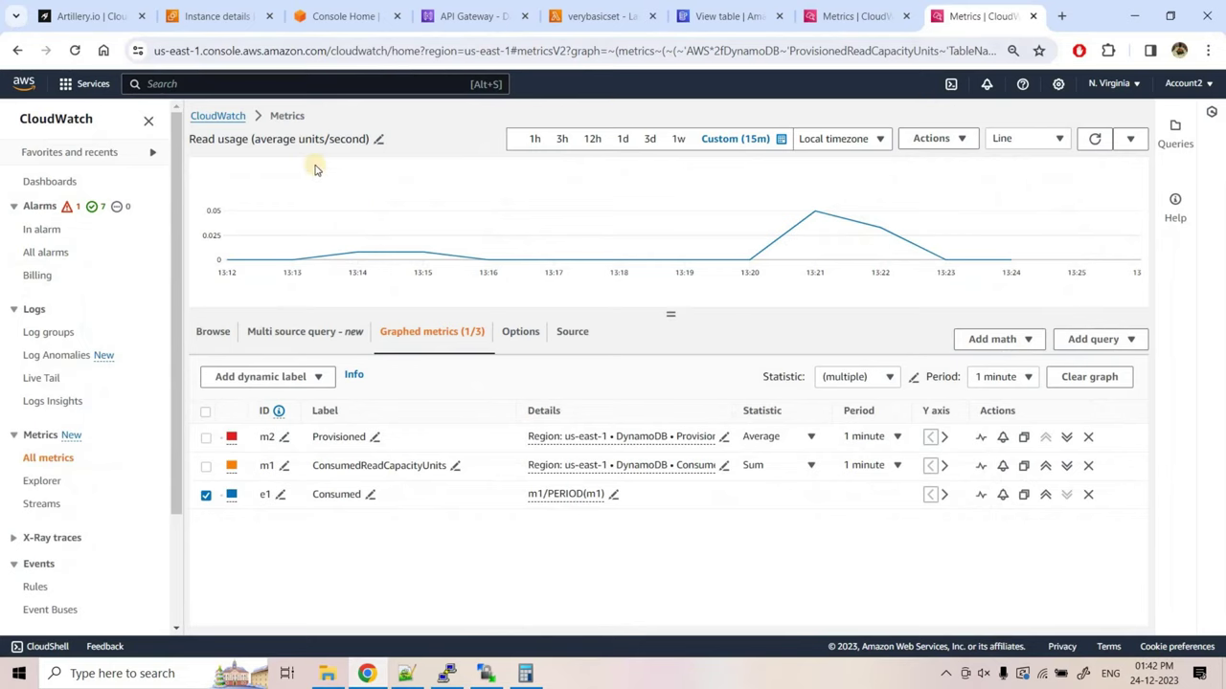
left_click(858, 11)
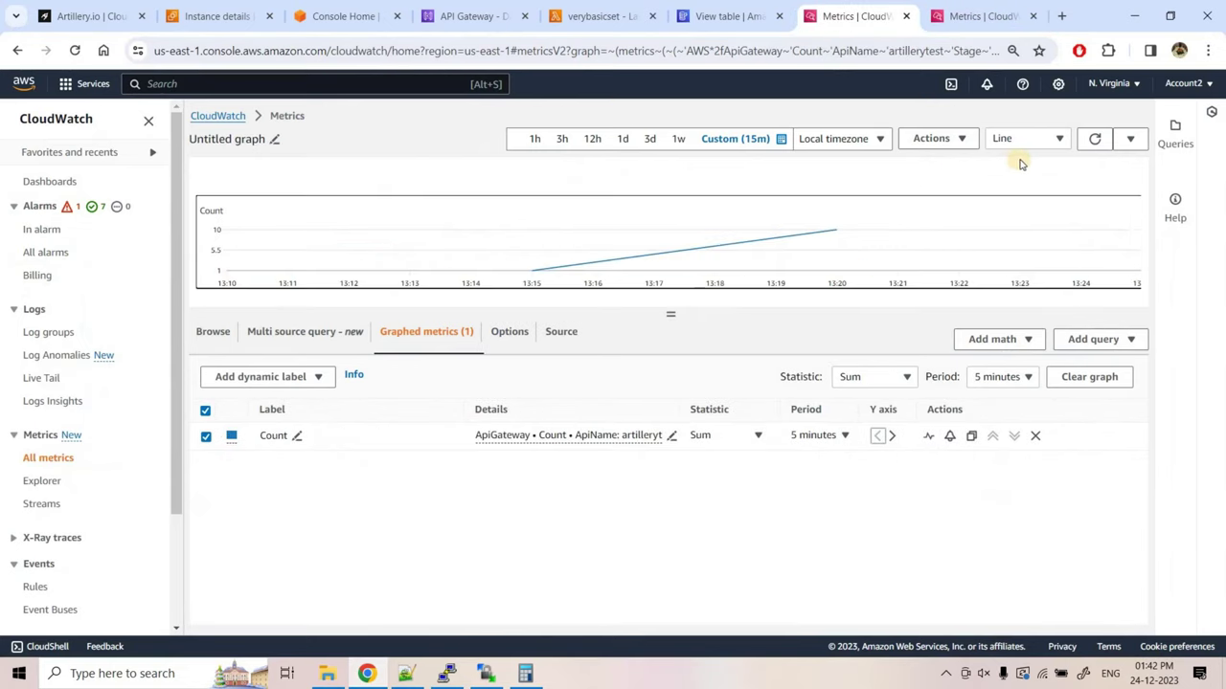
left_click(1091, 141)
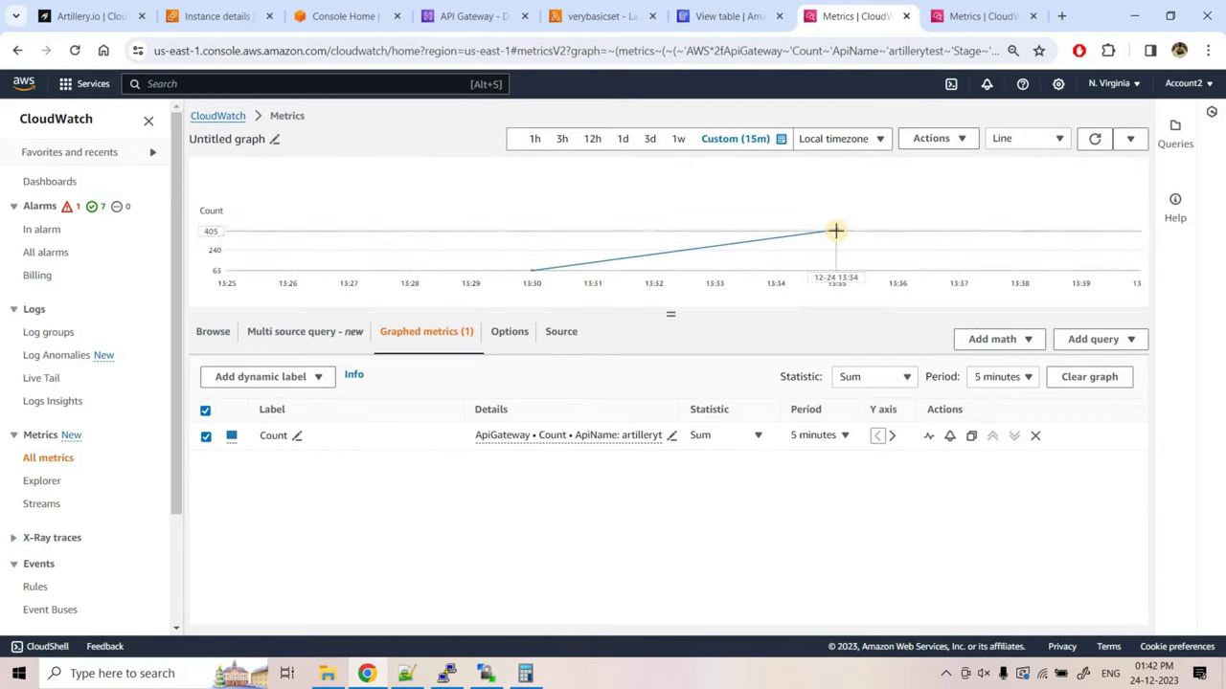
mouse_move(835, 231)
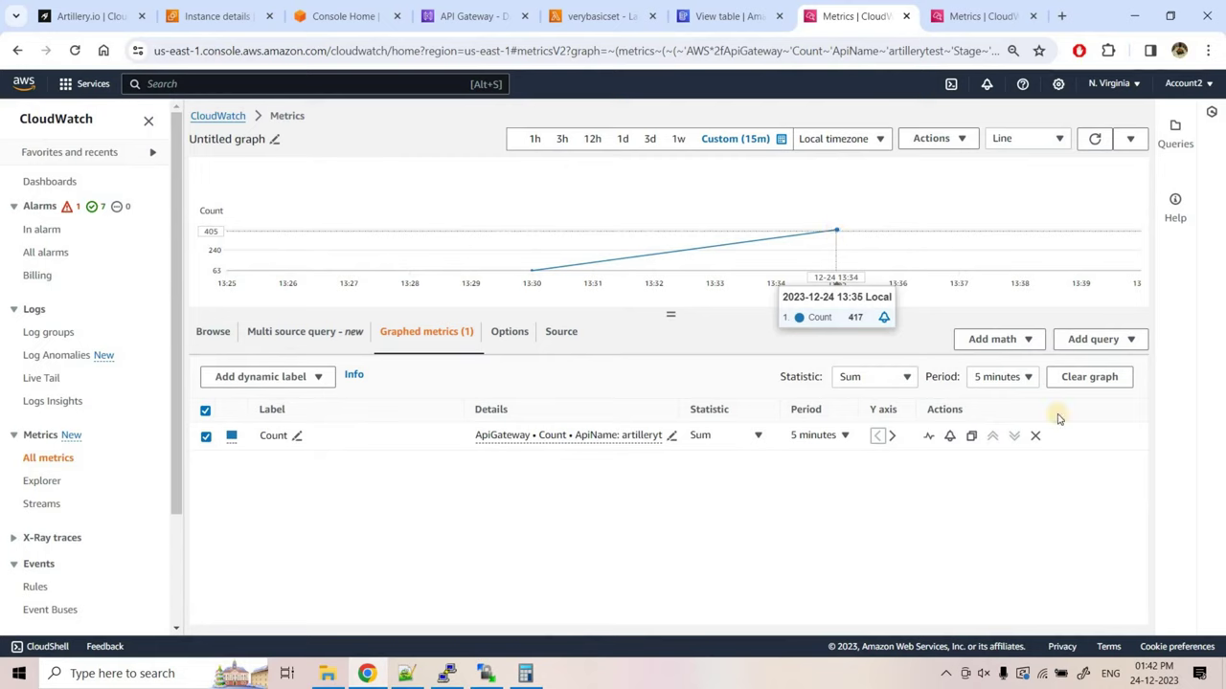
Set the Count graph's period to 10 seconds and inspect the data point at 13:33.
left_click(1001, 378)
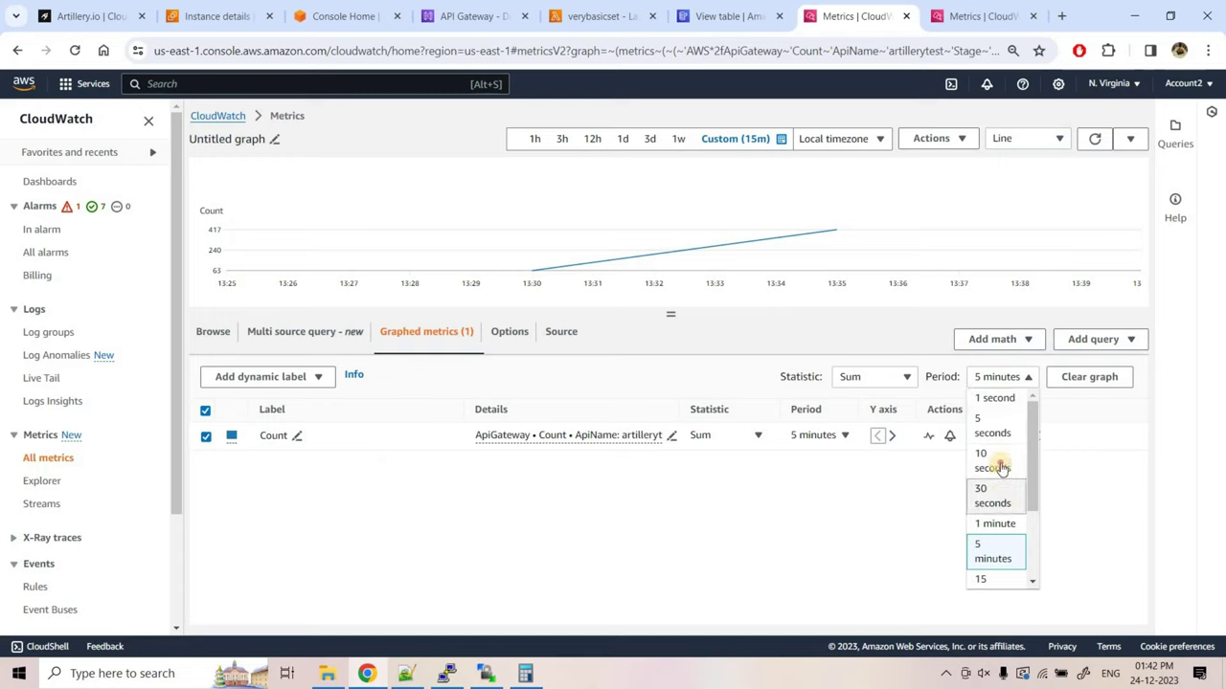
left_click(996, 463)
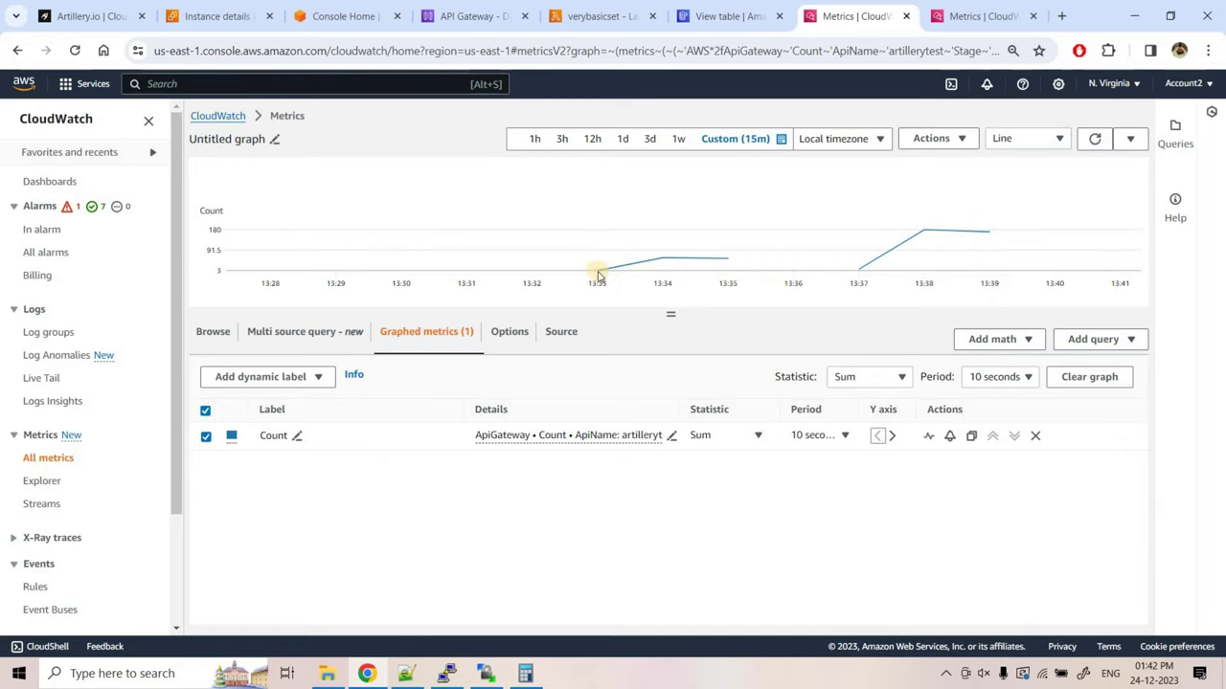
mouse_move(599, 268)
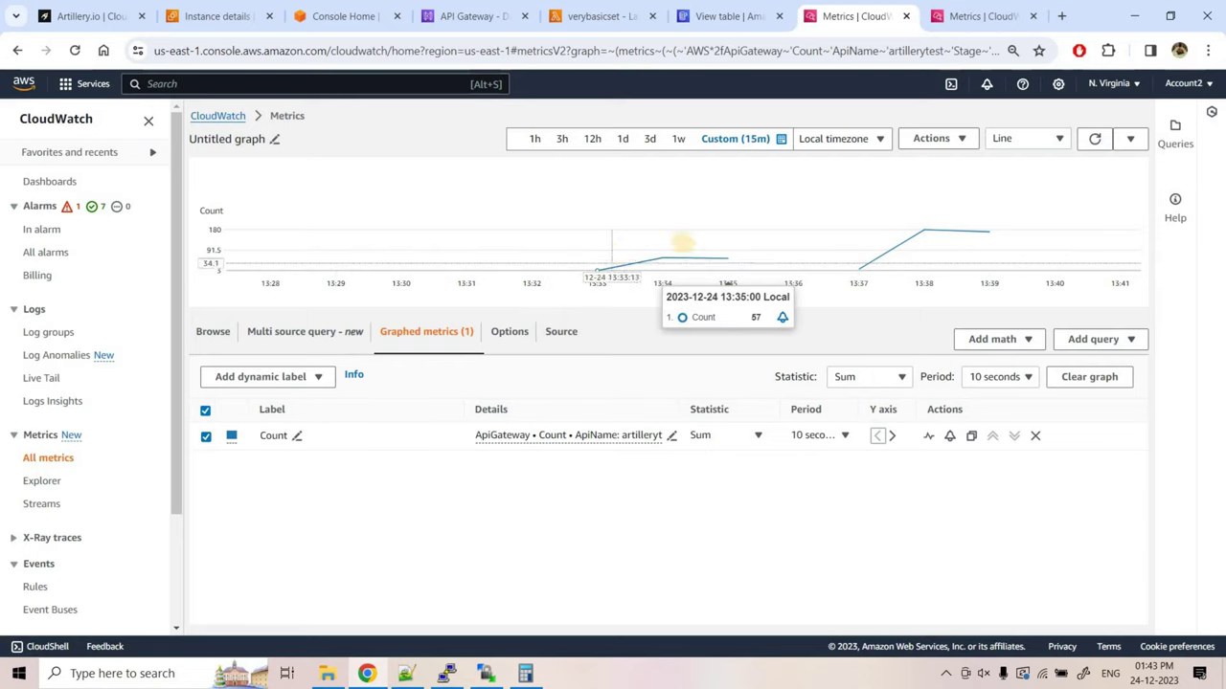
Highlight the reduce_load phase's duration and arrival rate in Notepad++, and compare them with the Count graph's points from 13:33 to 13:37 in Chrome.
left_click(406, 673)
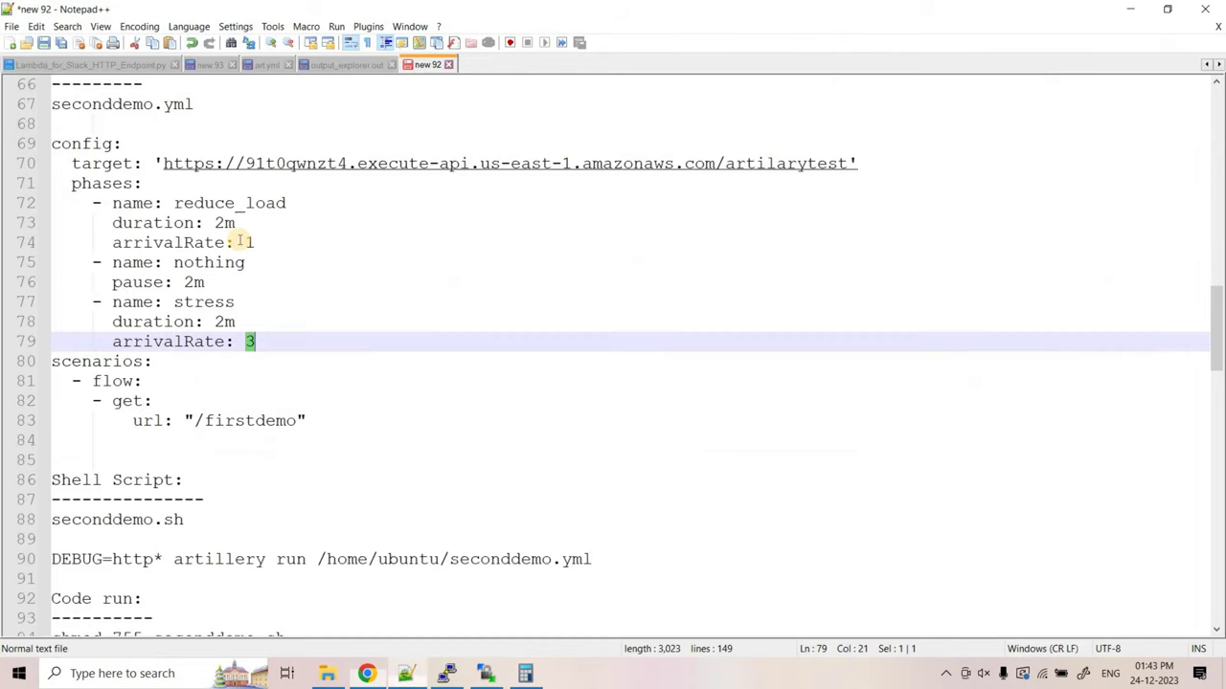
key("shift+Up")
key("shift+Left")
key("shift+Left")
key("shift+Left")
key("shift+Left")
key("shift+Left")
key("shift+Left")
key("shift+Left")
key("shift+Left")
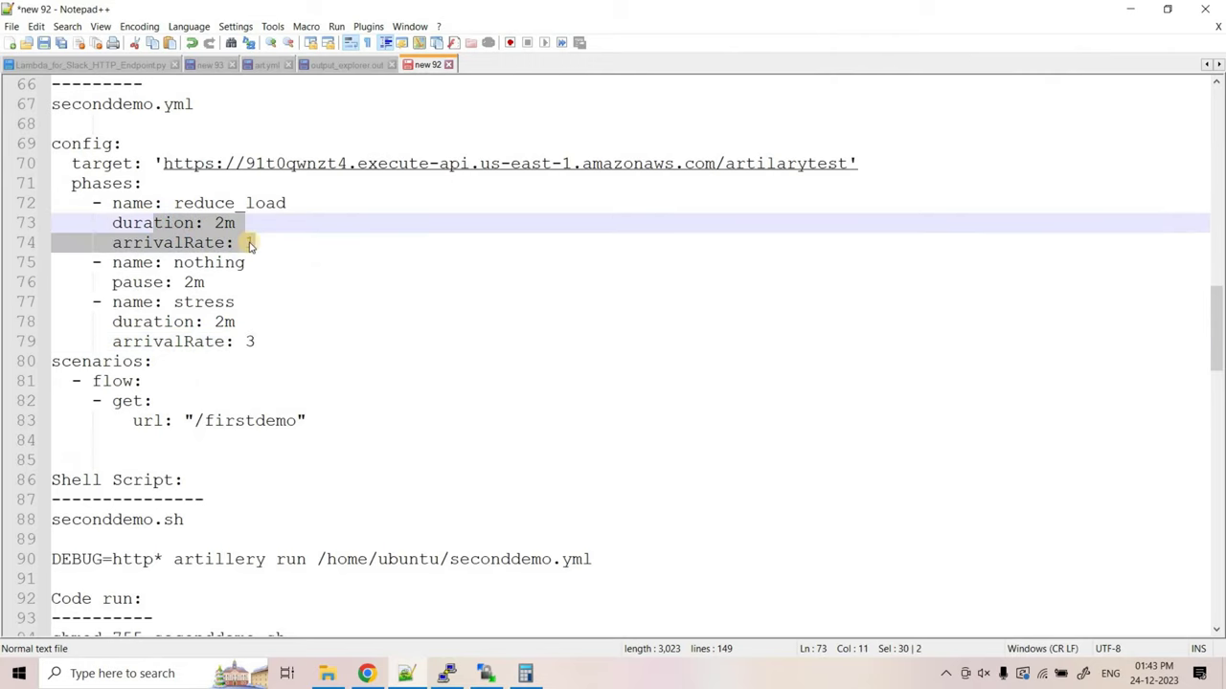
left_click(208, 223)
double_click(246, 222)
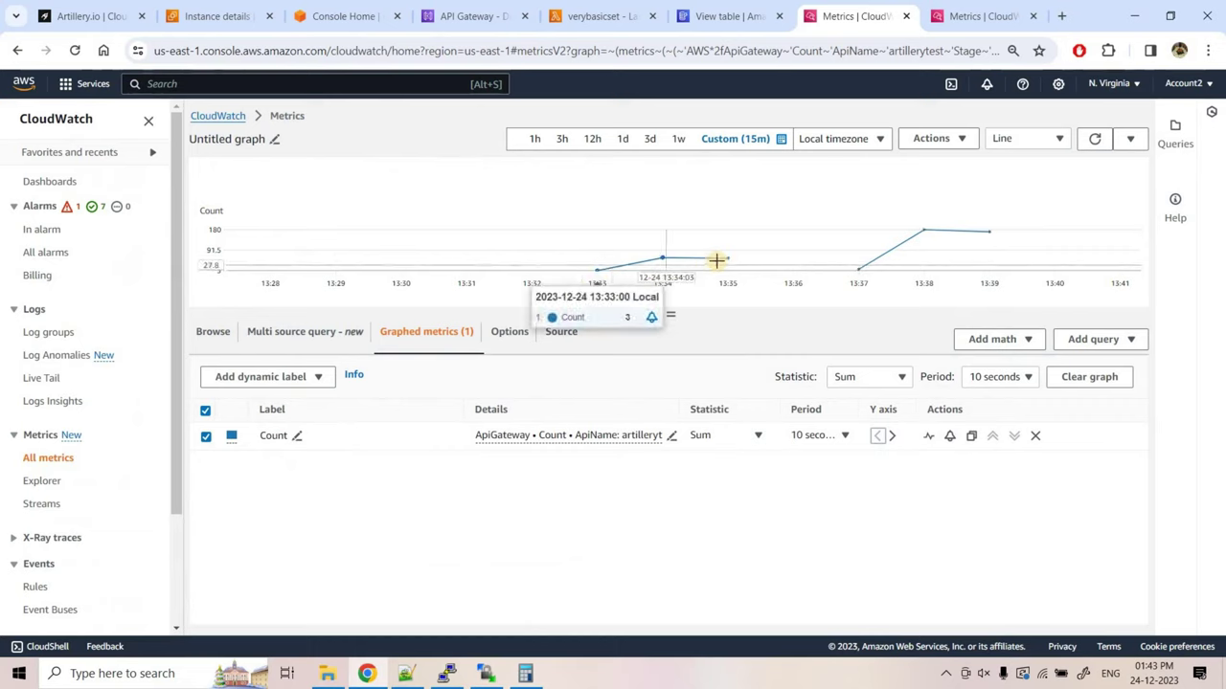
mouse_move(727, 262)
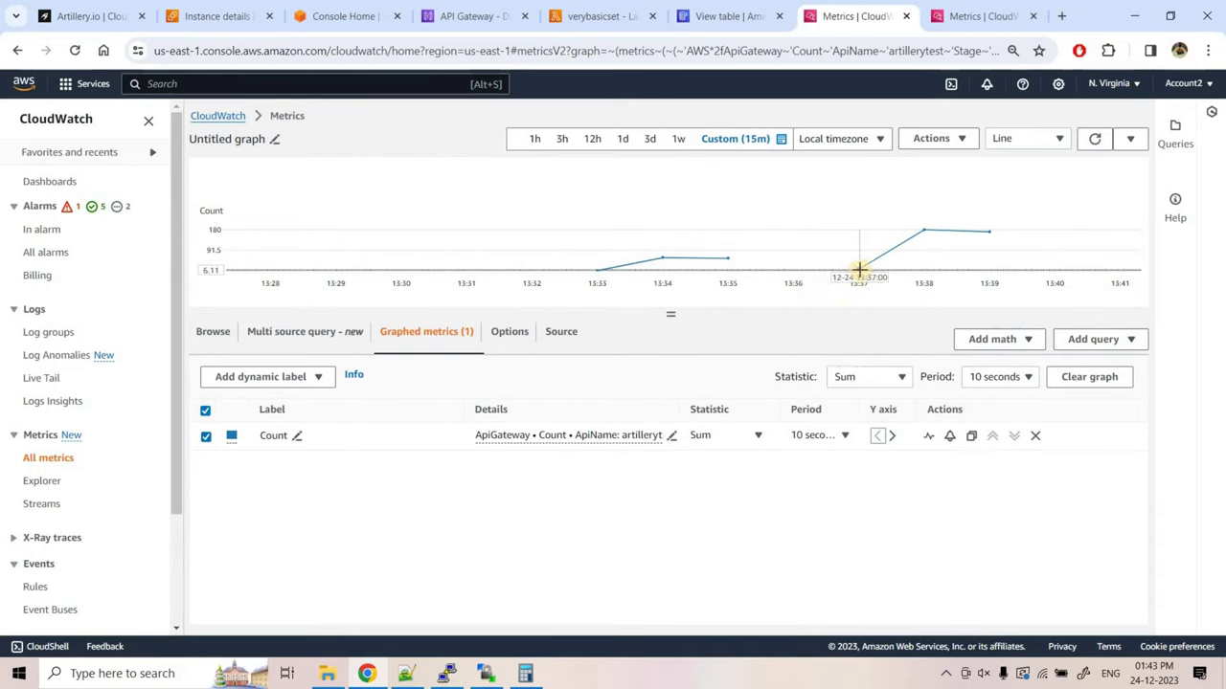
mouse_move(859, 269)
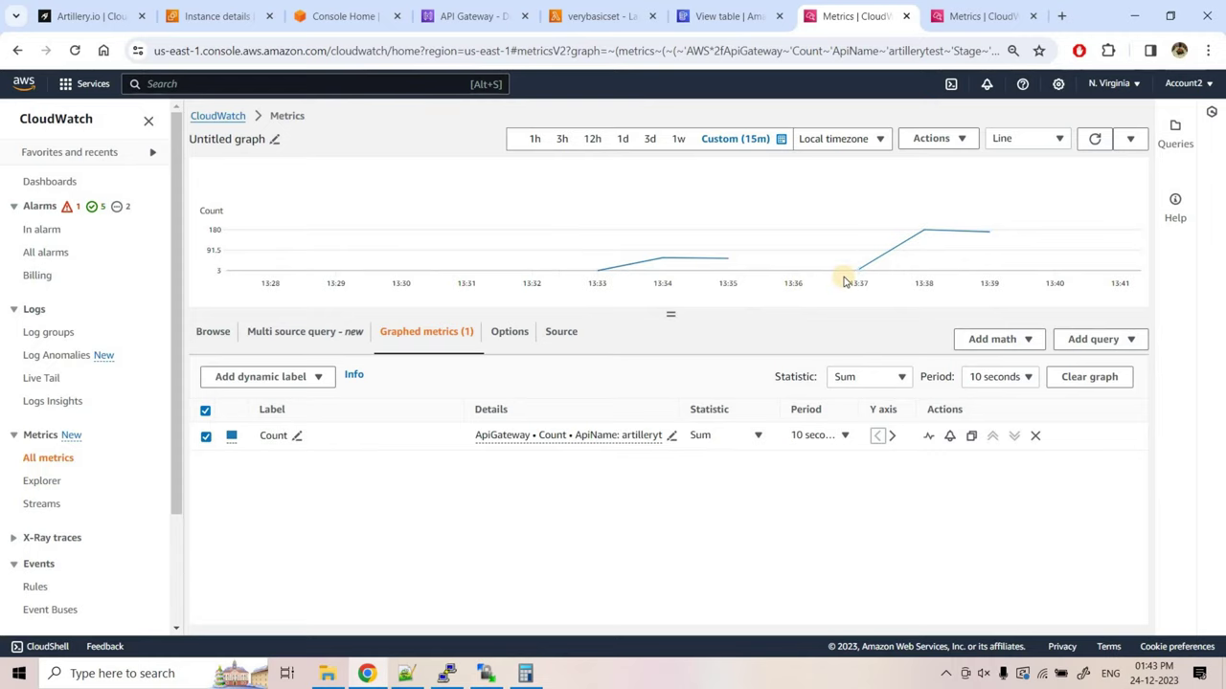
Refresh the DynamoDB Read usage graph in CloudWatch and inspect its consumed capacity points from 13:32 onward.
key("ctrl+Tab")
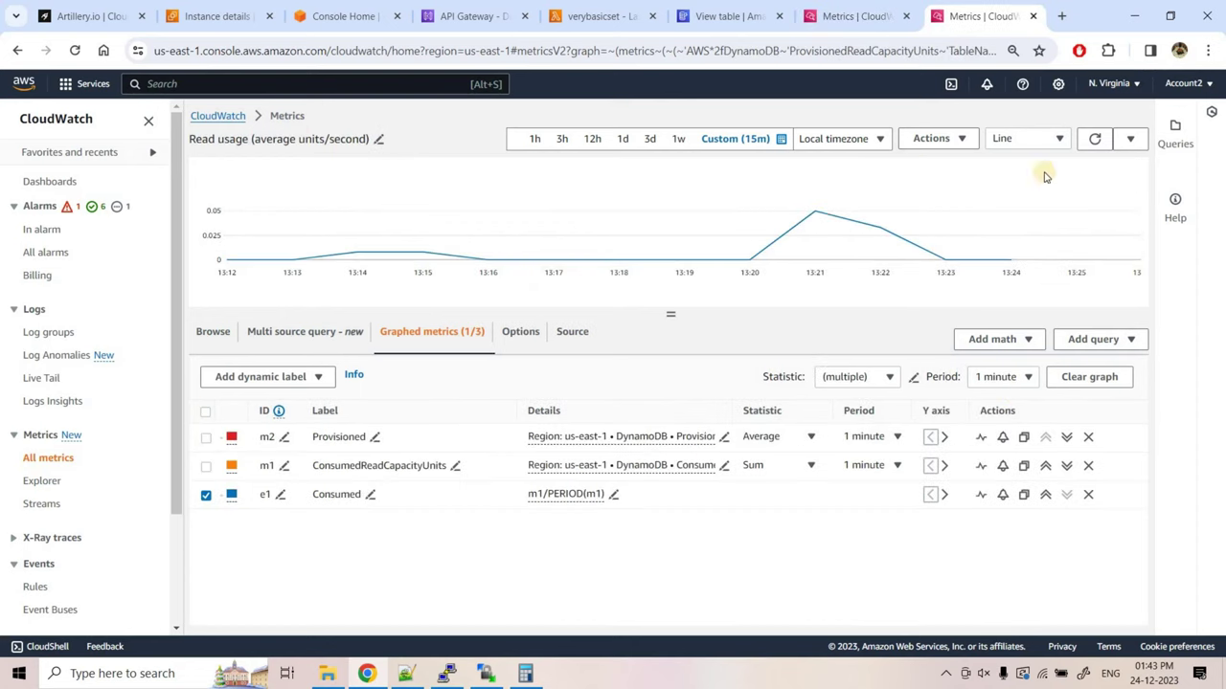
left_click(1094, 141)
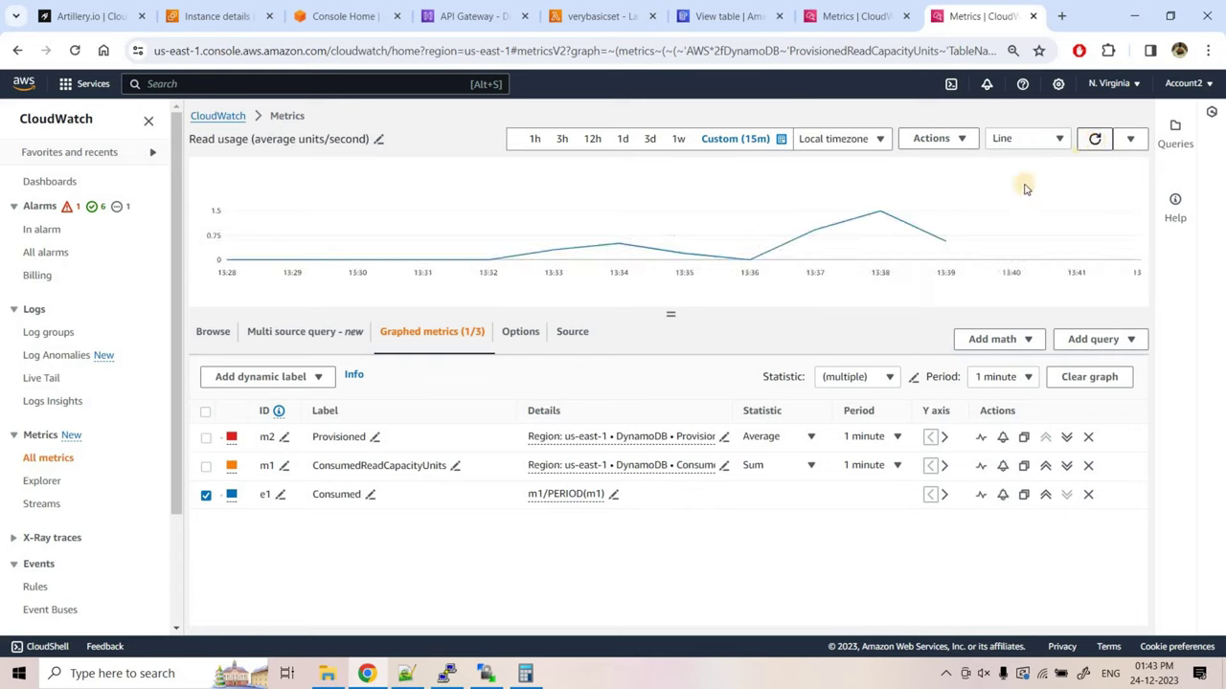
mouse_move(495, 259)
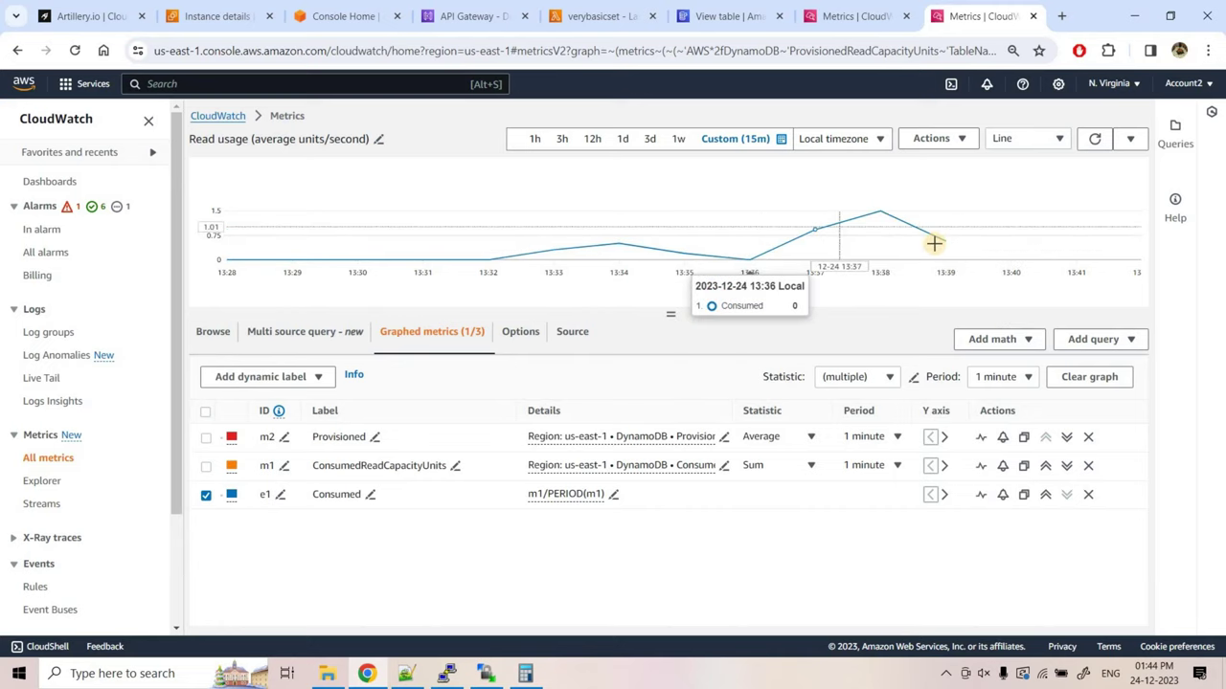
Switch to Notepad++, highlight the stress phase and compare the arrival rates of the reduce_load and stress phases.
left_click(406, 673)
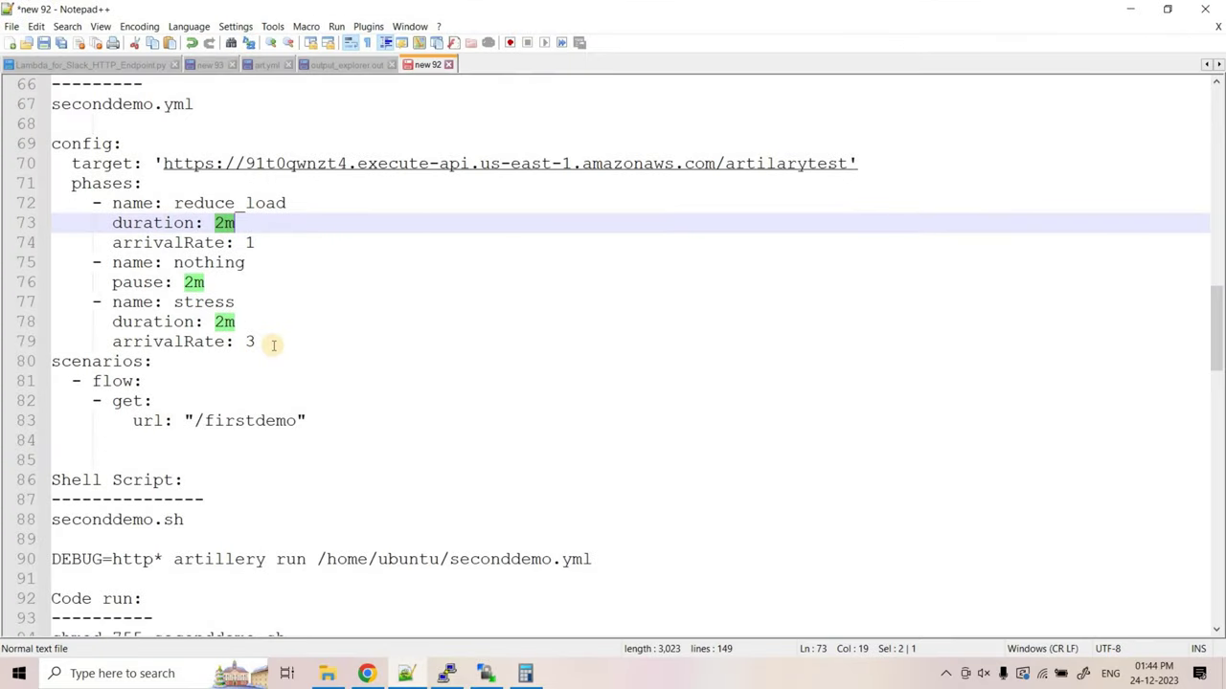
left_click_drag(256, 342, 52, 301)
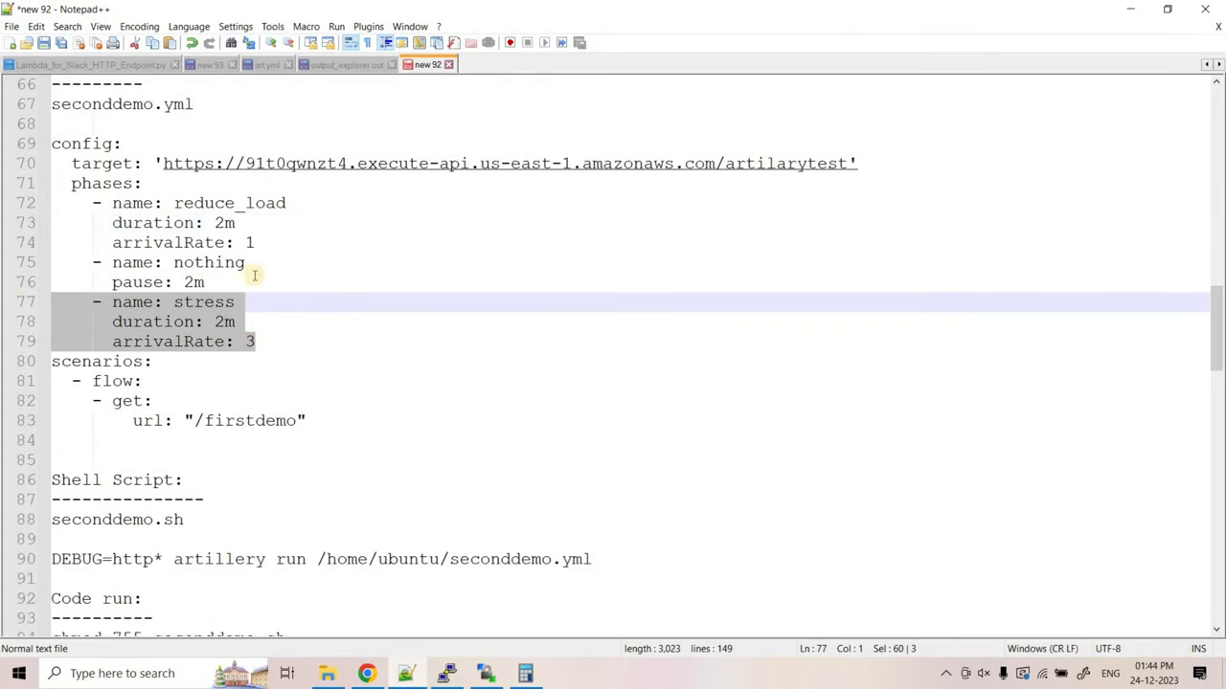
left_click_drag(254, 243, 183, 242)
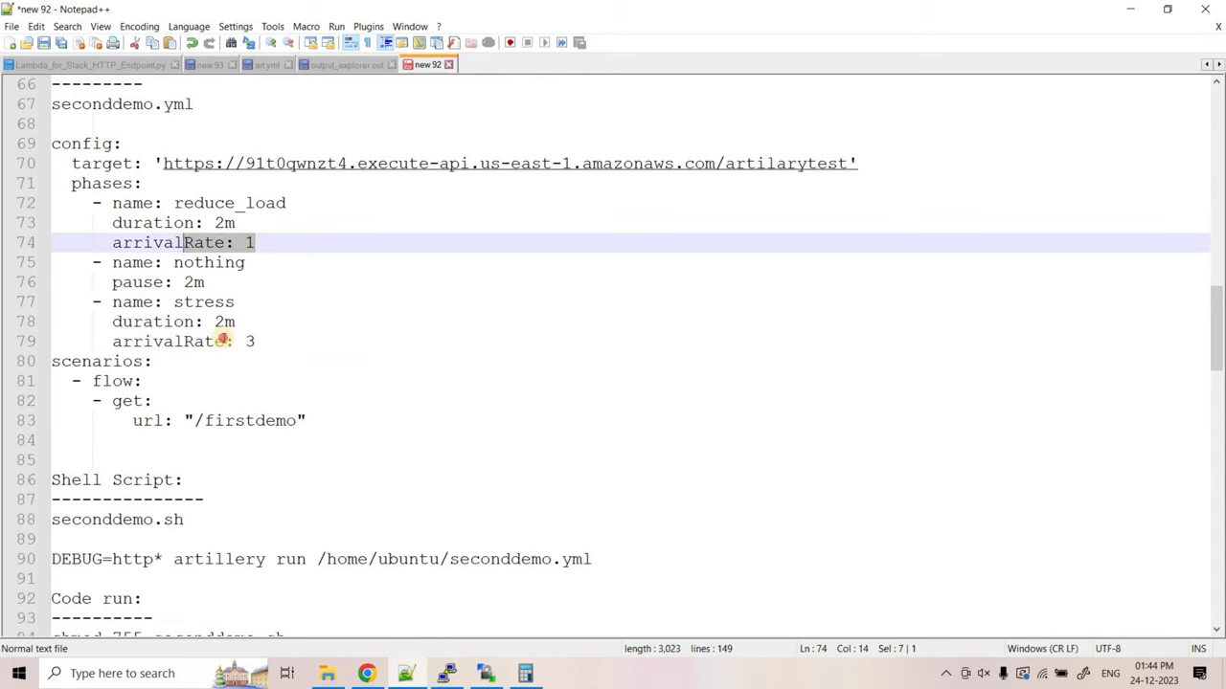
left_click_drag(183, 342, 273, 348)
key("Right")
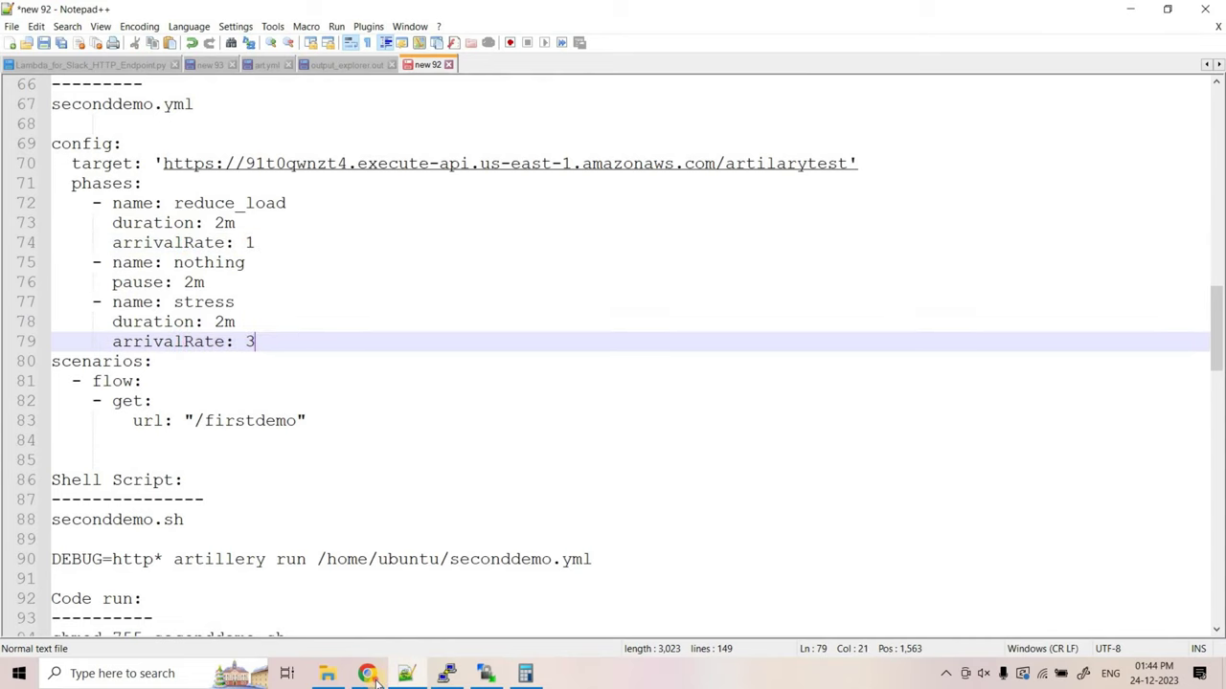
Inspect the Read usage graph's 13:38 point in Chrome, compare it with all three phases highlighted in Notepad++, and return to the graph.
key("alt+Tab")
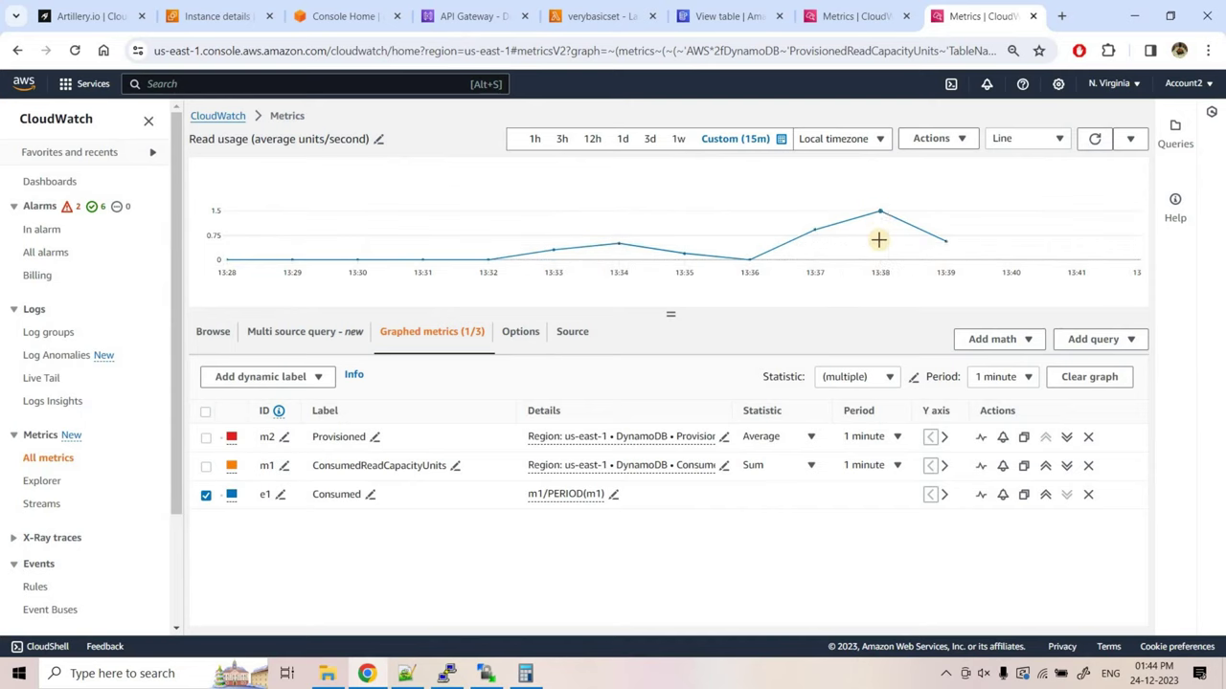
mouse_move(880, 212)
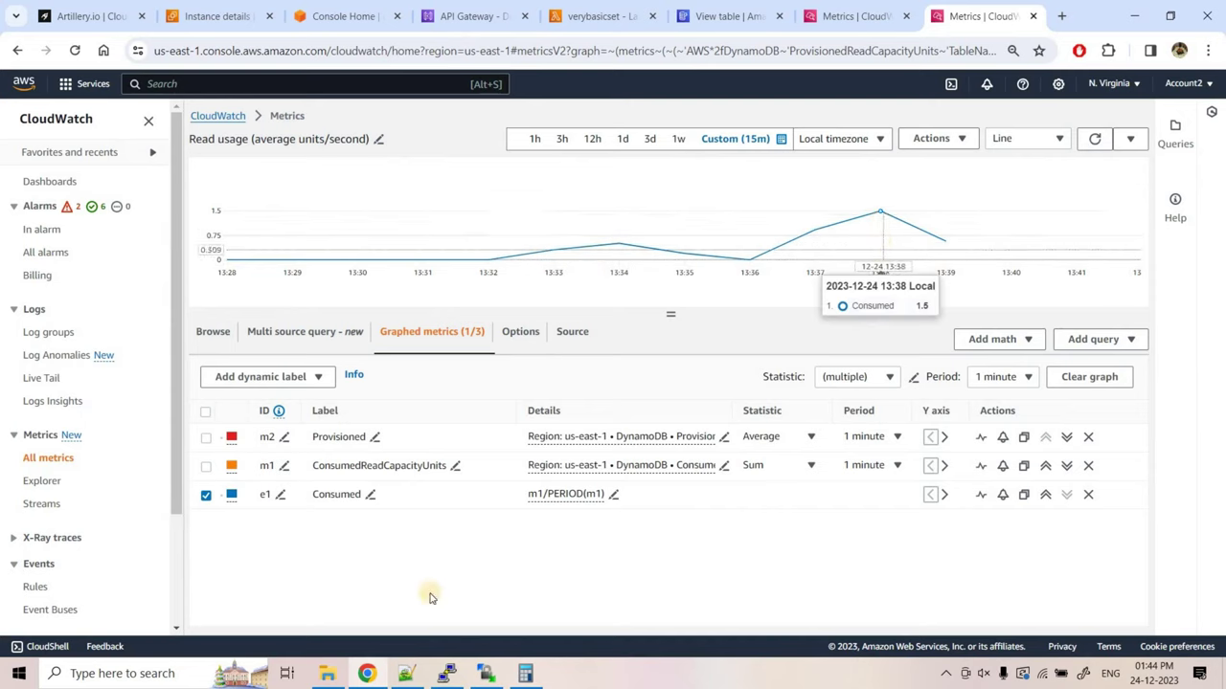
key("alt+Tab")
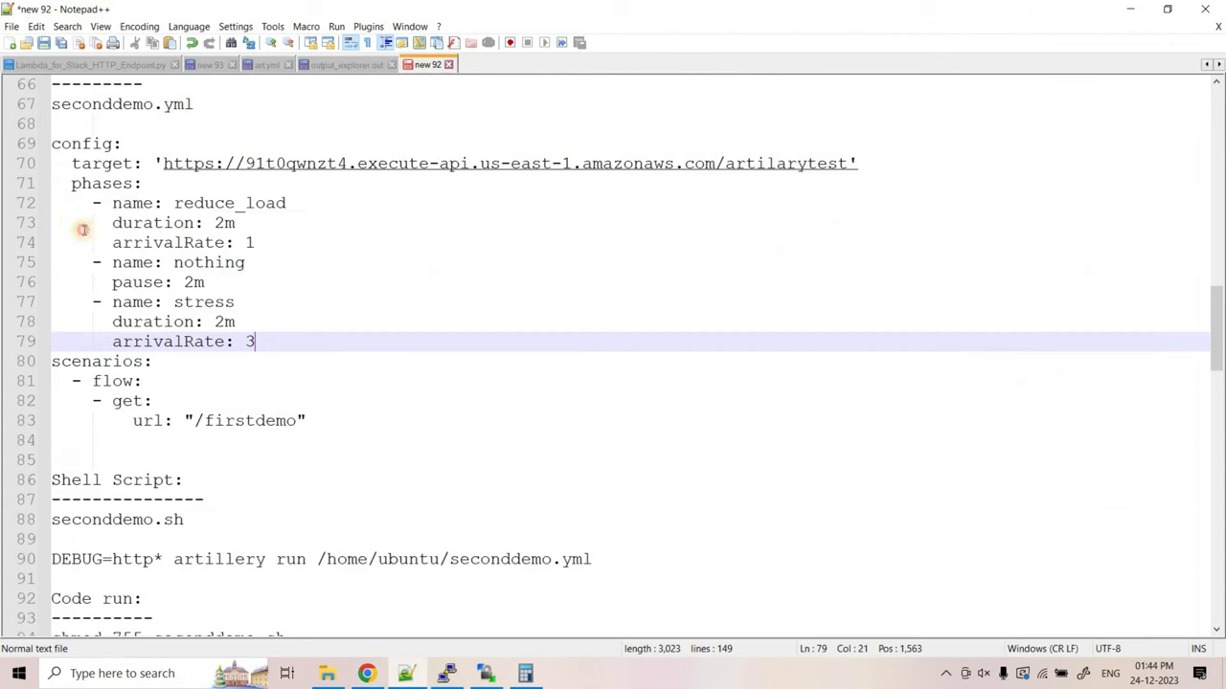
left_click_drag(82, 230, 41, 203, "shift")
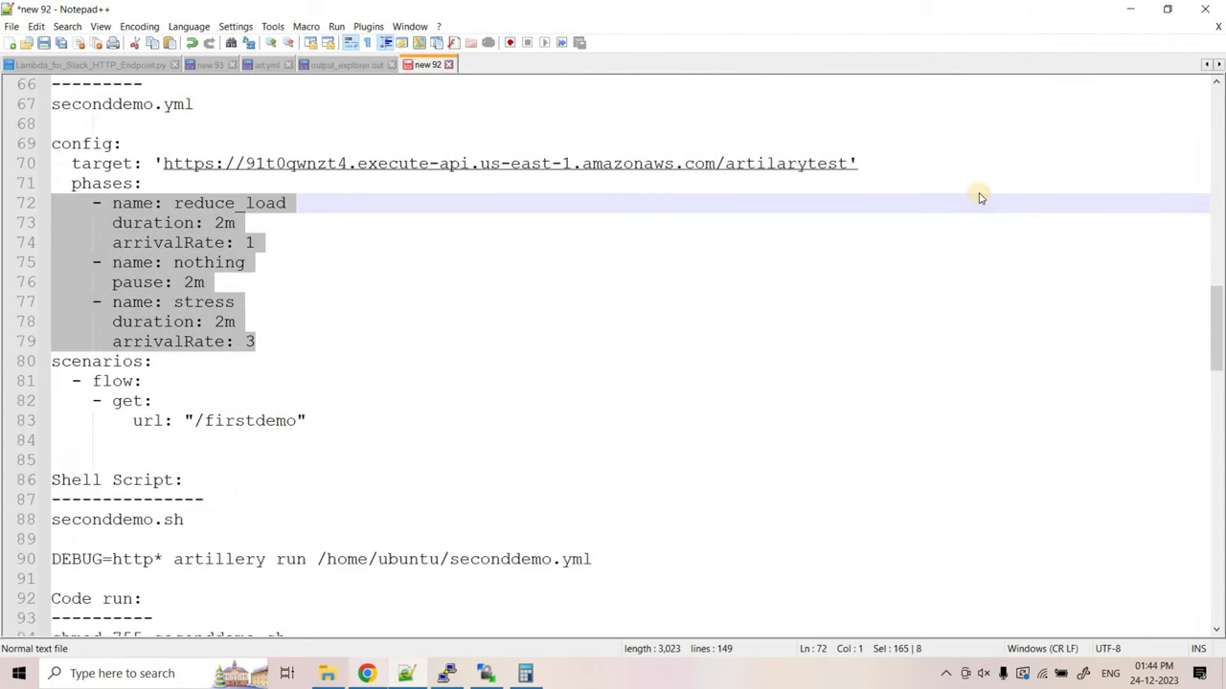
key("alt+Tab")
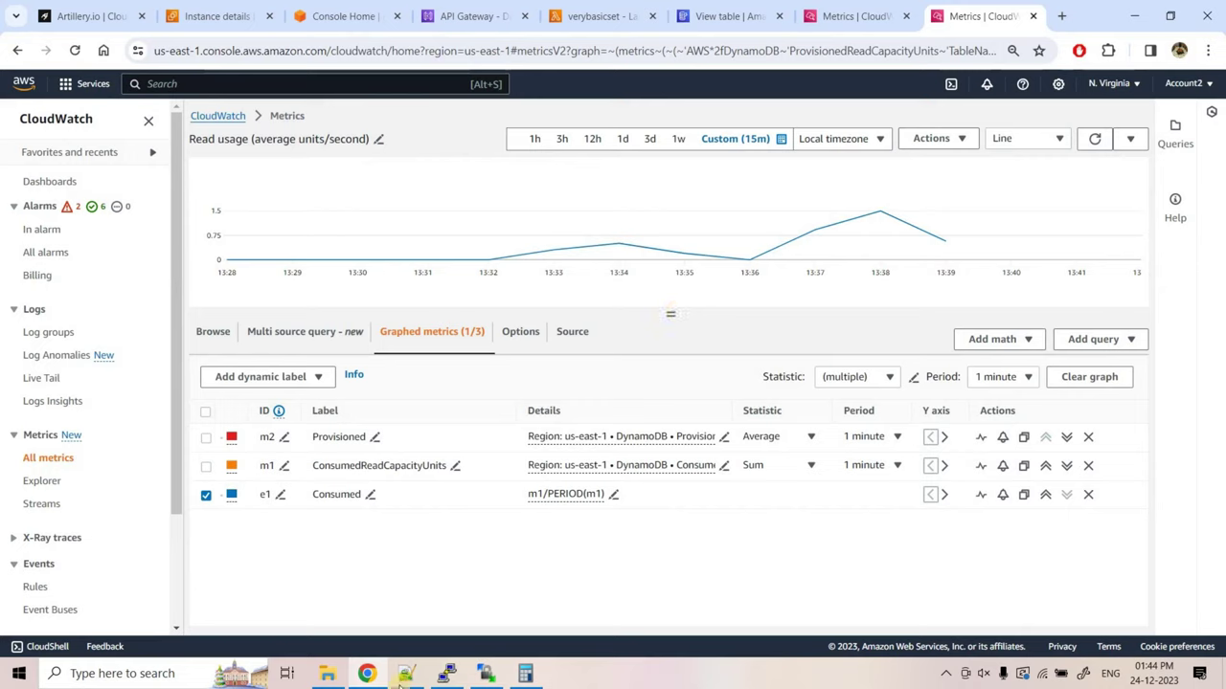
Switch to Notepad++, review the seconddemo.yml config and set the reduce_load phase's duration to 3h.
key("alt+Tab")
left_click(353, 427)
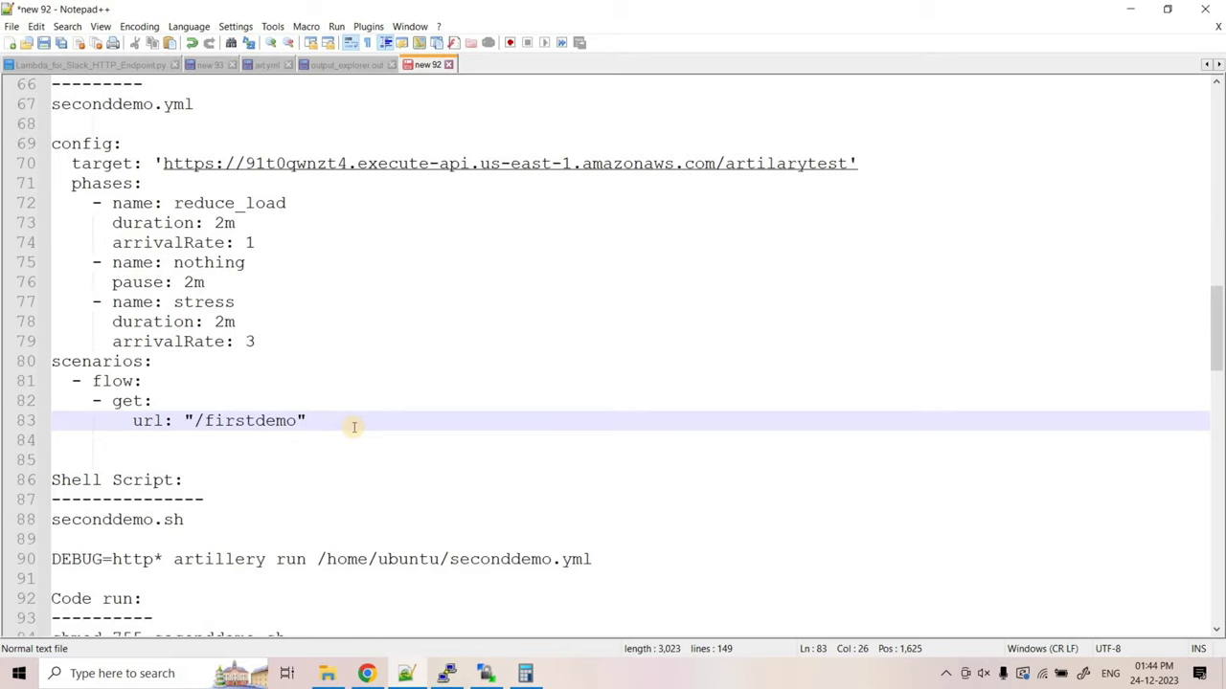
left_click_drag(354, 427, 35, 153)
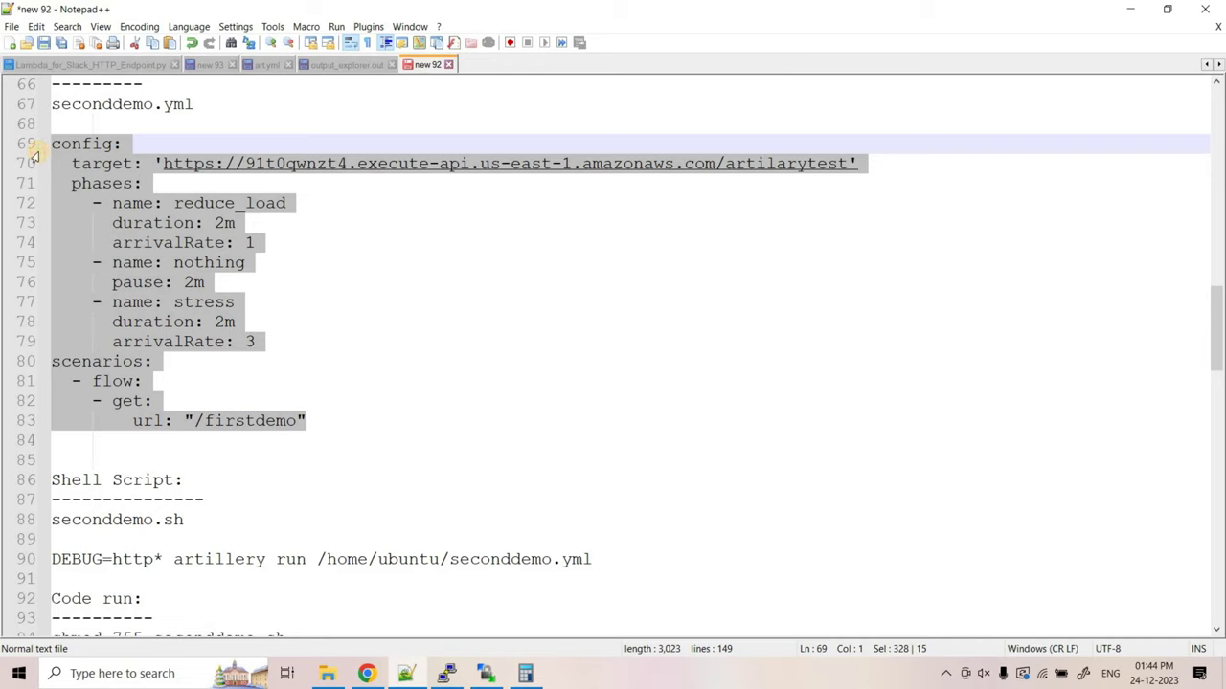
left_click(256, 242)
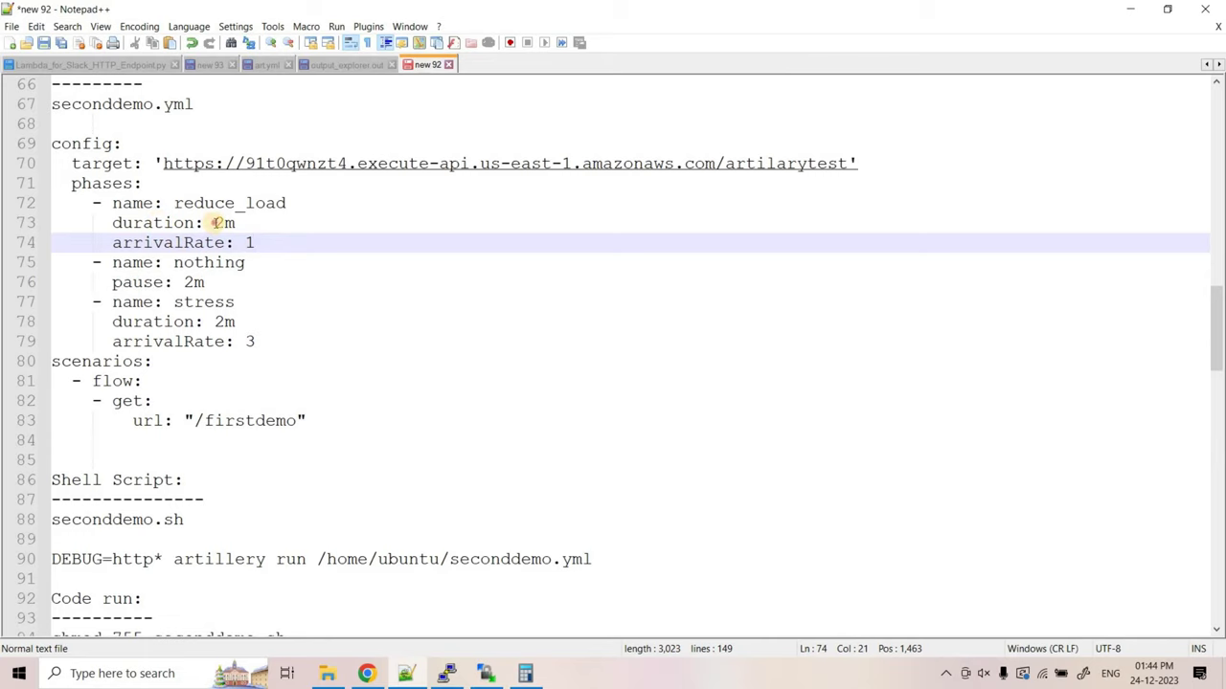
left_click_drag(216, 222, 237, 223)
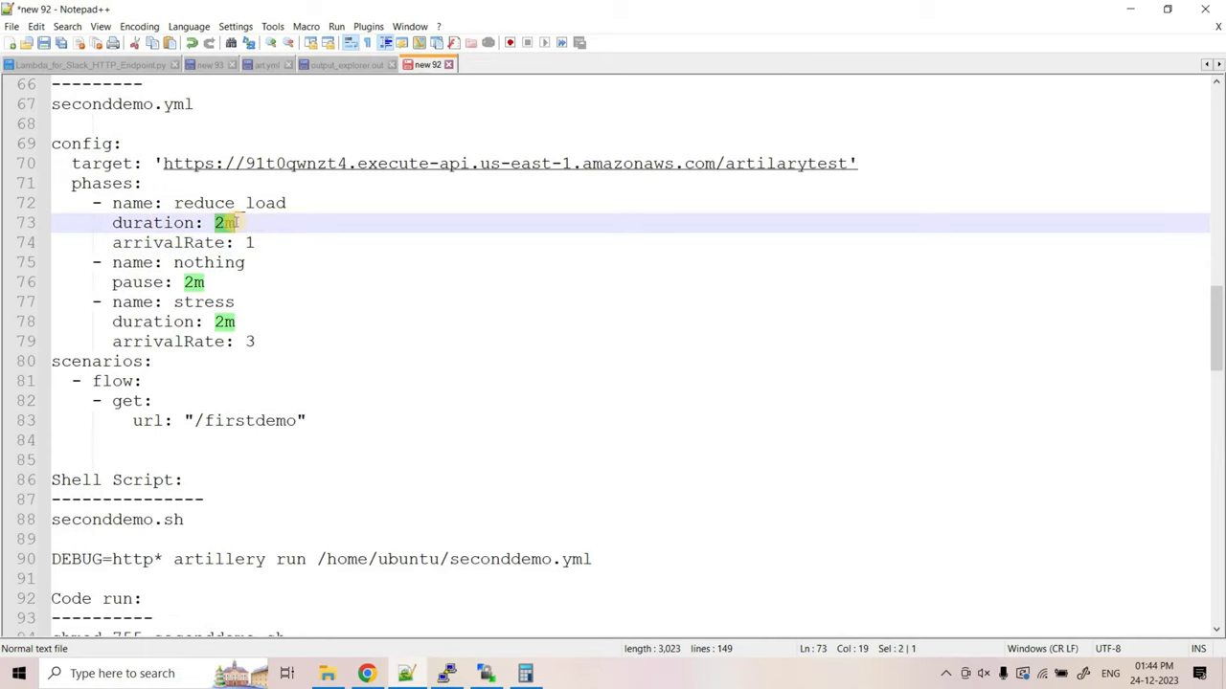
type("3h")
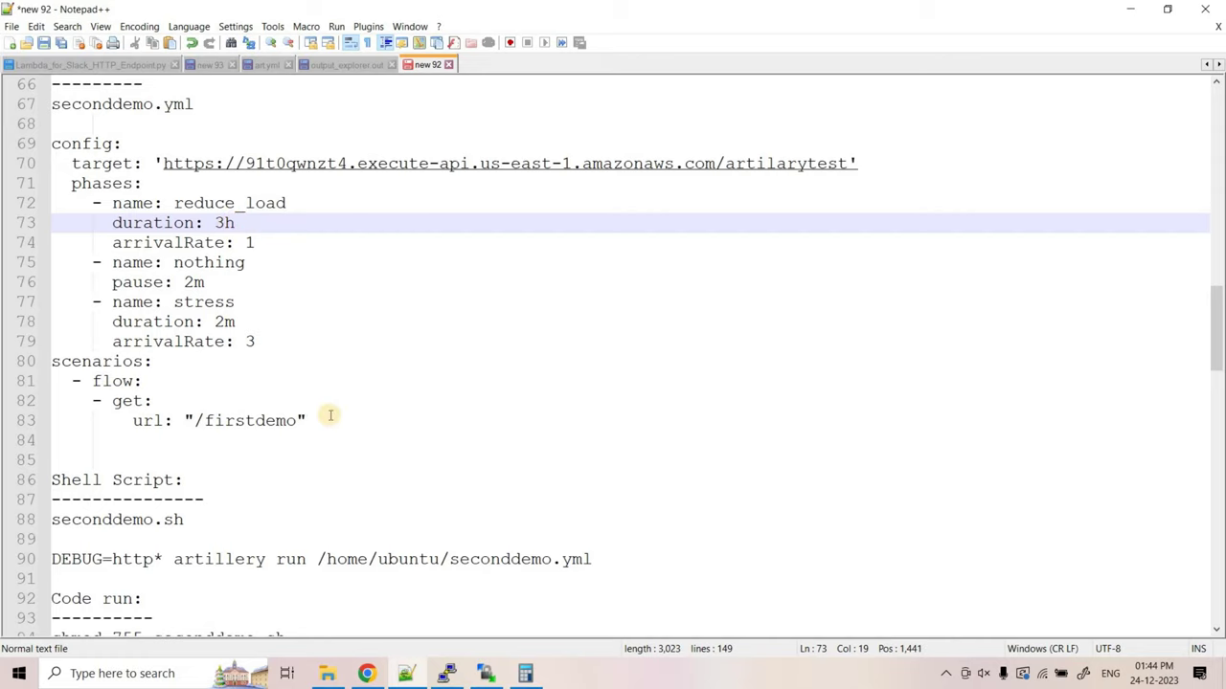
Highlight the whole seconddemo.yml config, check the terminal session running seconddemo.sh and return to Notepad++.
left_click_drag(325, 419, 59, 144)
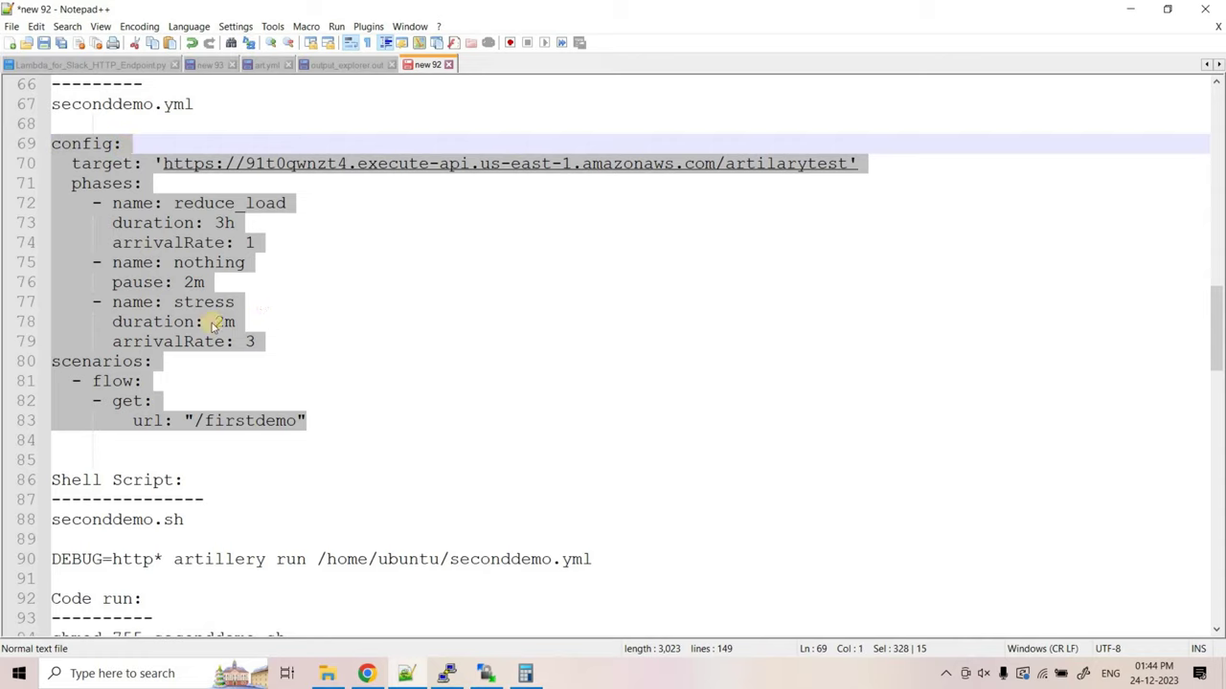
key("shift+Left")
key("alt+Tab")
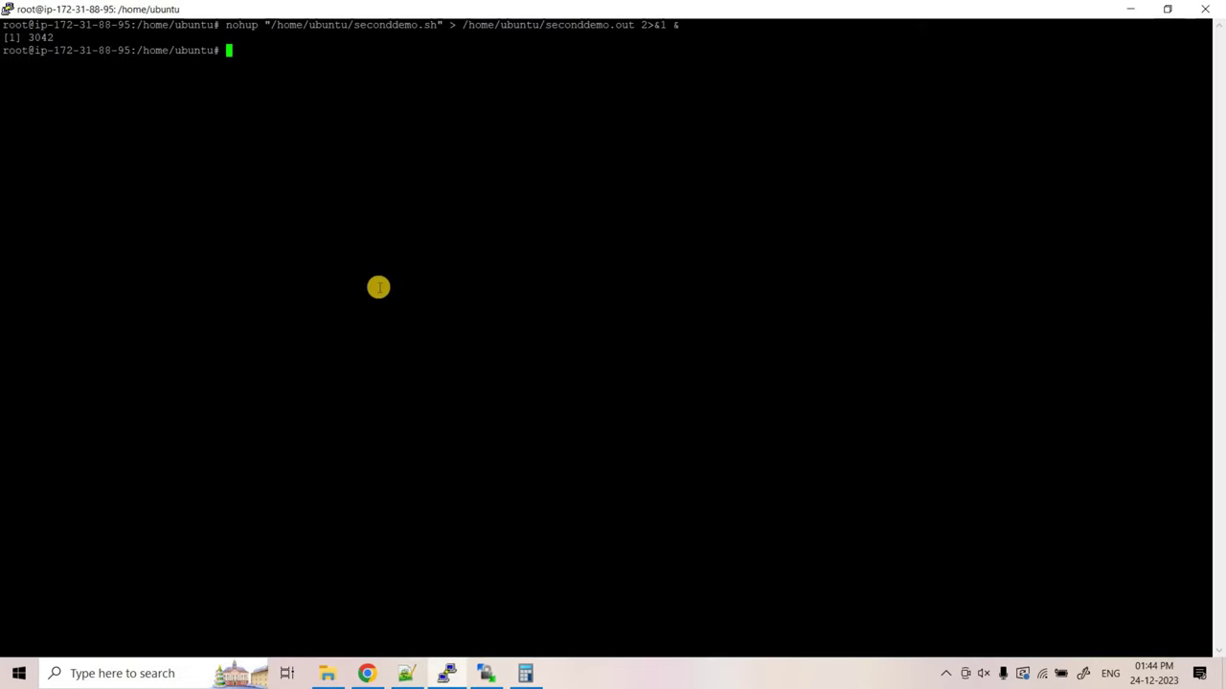
key("alt+Tab")
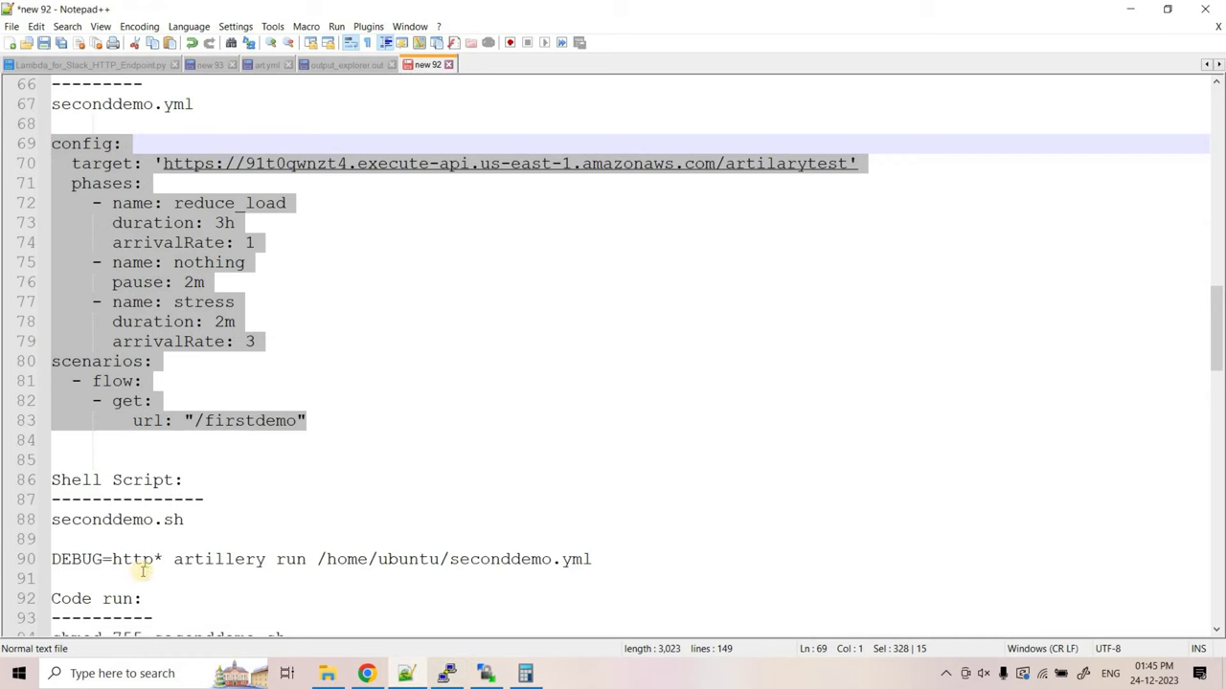
Highlight the artillery run command, the seconddemo.sh script name, and the nohup command with its seconddemo.out output path.
scroll(65, 421, "down", 4)
double_click(69, 424)
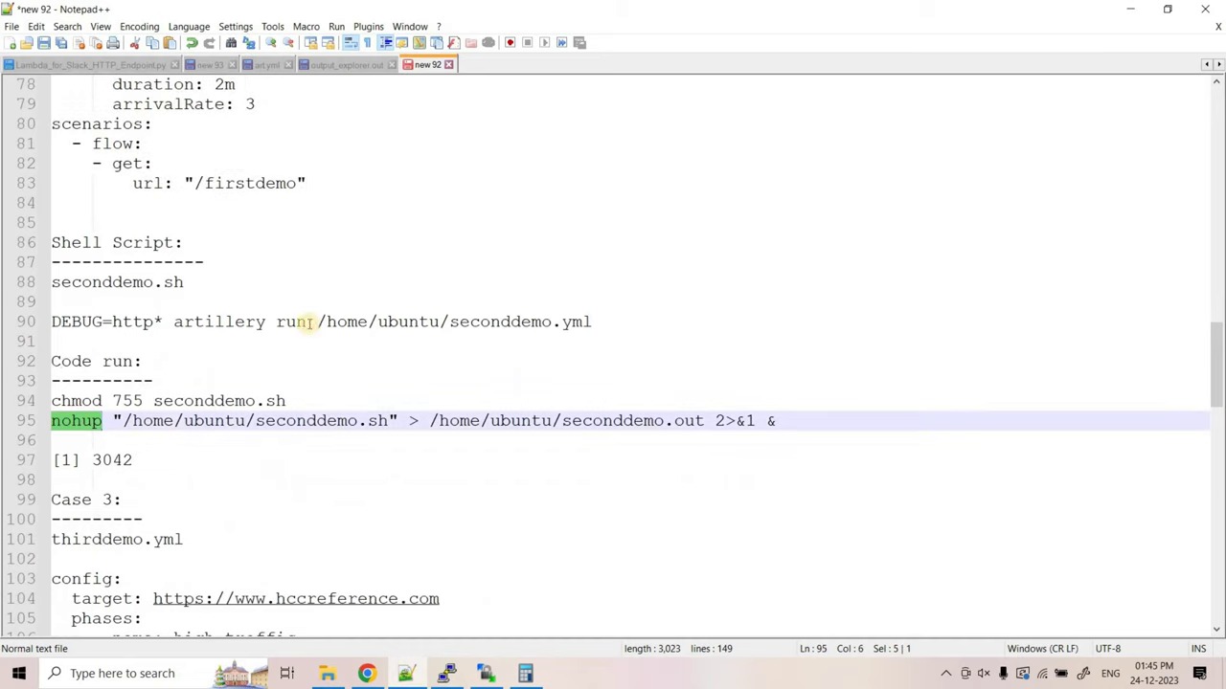
left_click(5, 329)
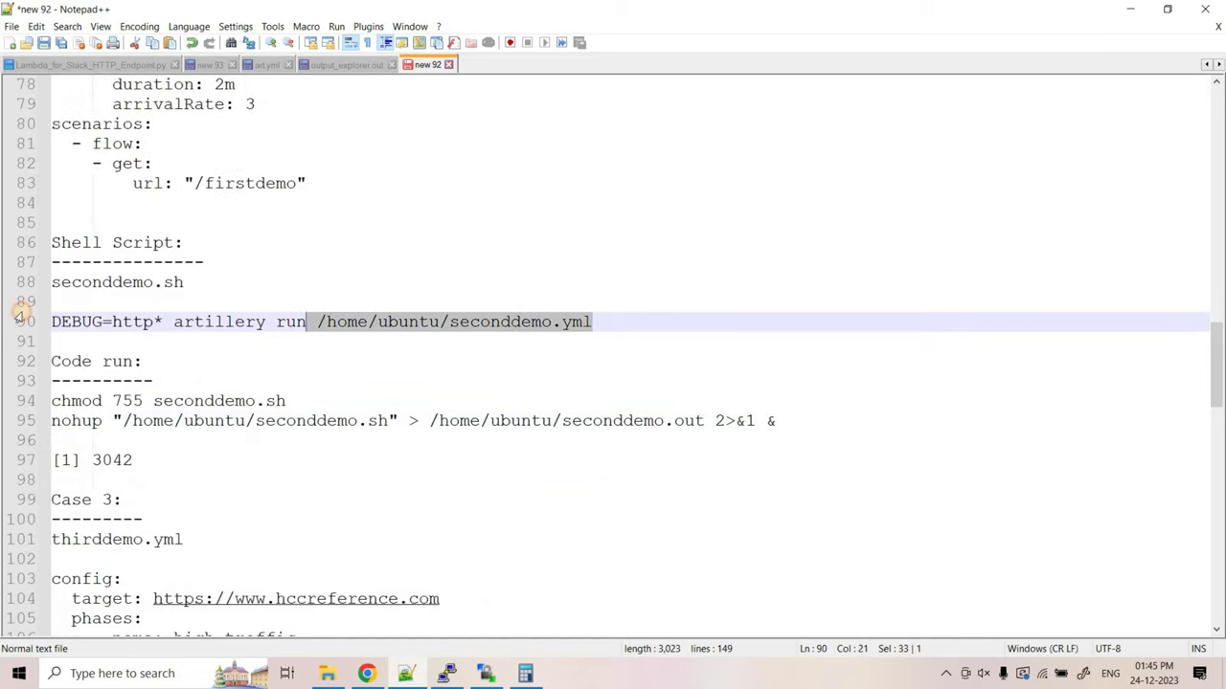
left_click(196, 279)
left_click(15, 282)
left_click_drag(71, 421, 165, 422)
left_click_drag(430, 421, 716, 421)
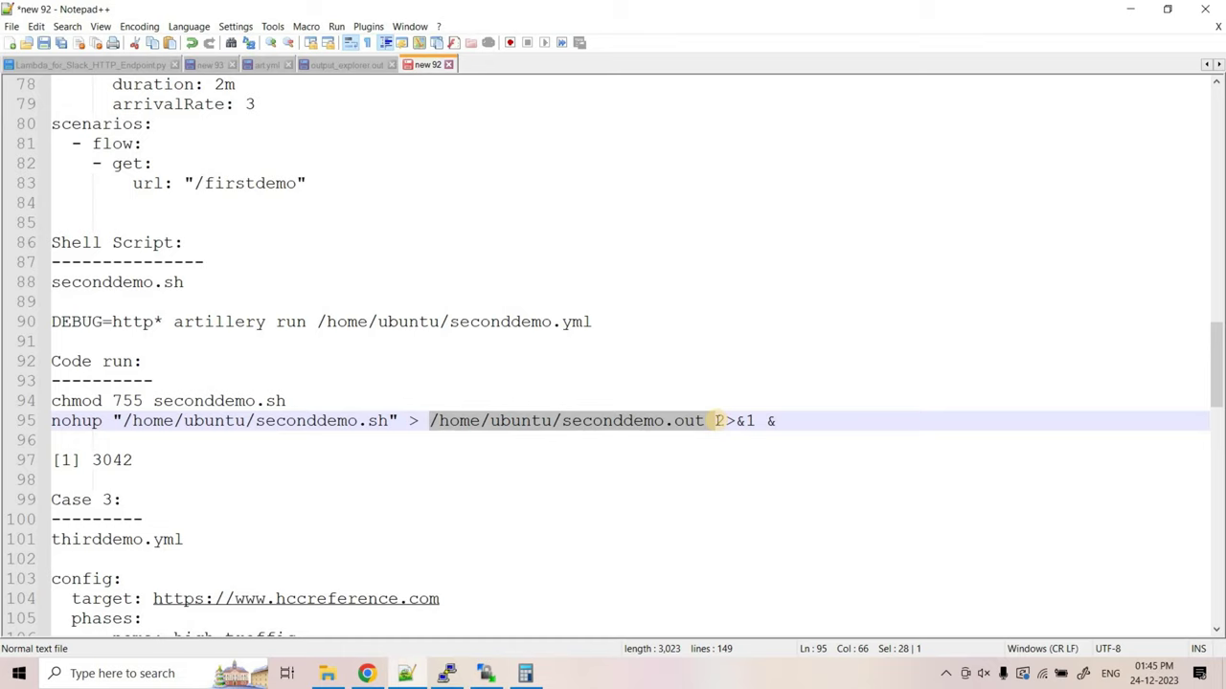
Compare the firstdemo config with the seconddemo.yml config under Case 2, highlighting each block.
scroll(220, 482, "down", 5)
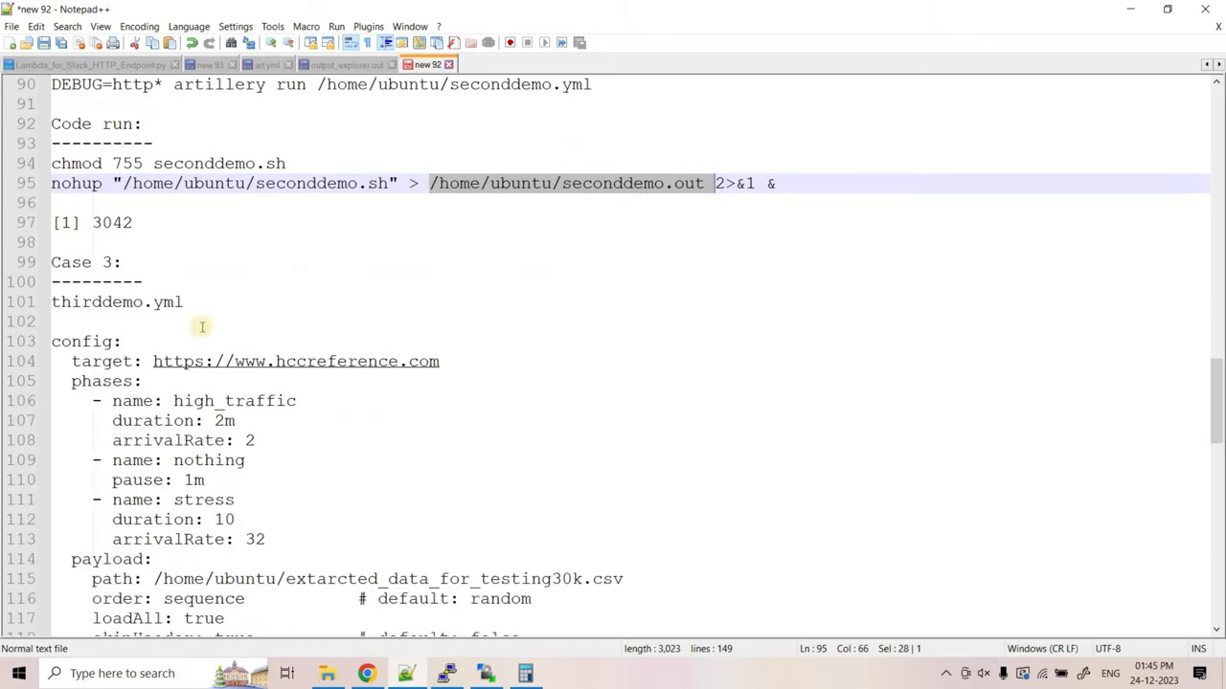
scroll(238, 513, "down", 1)
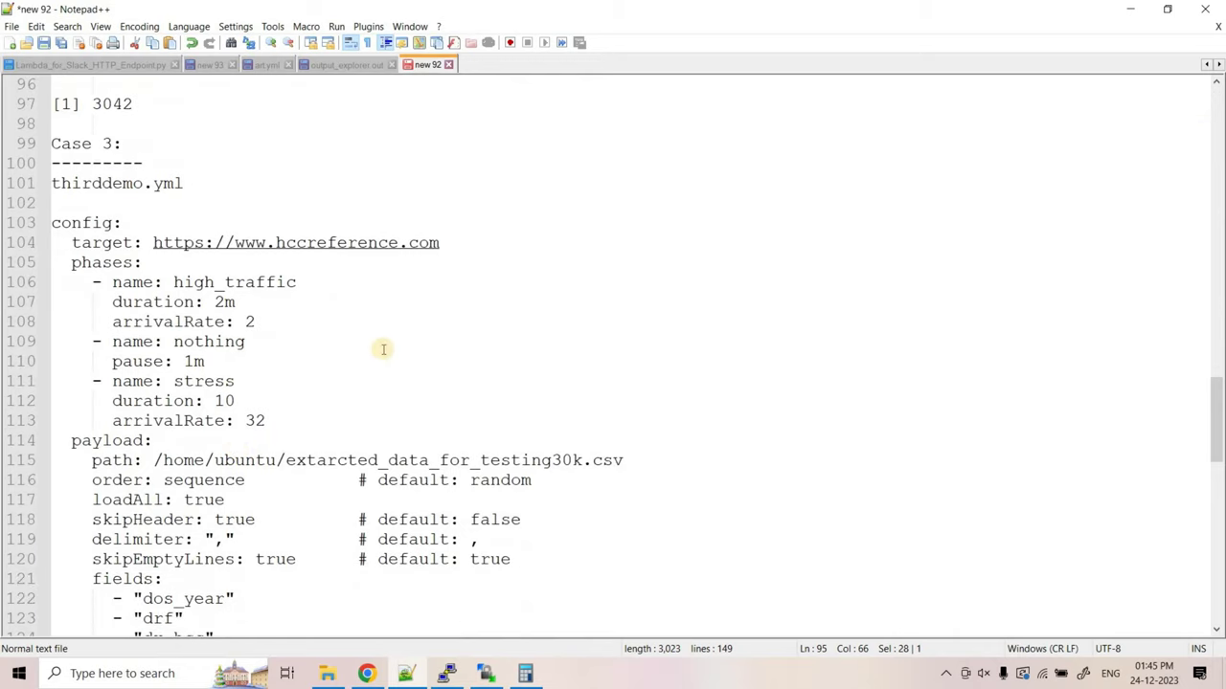
scroll(197, 309, "up", 20)
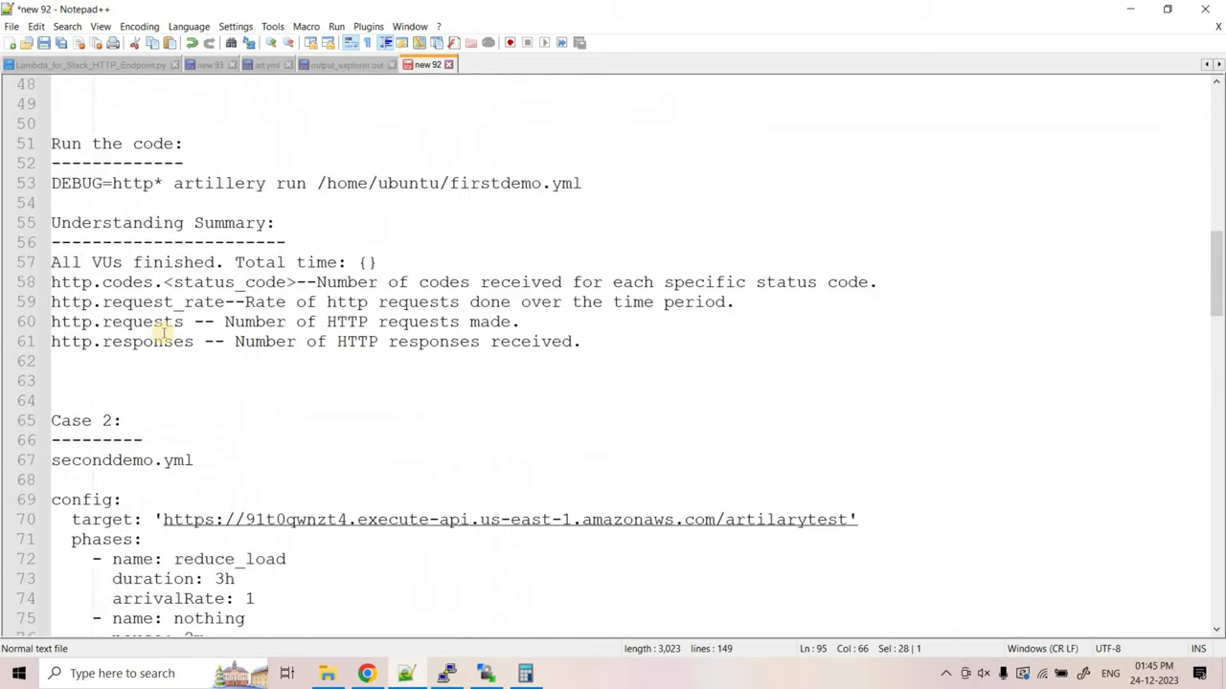
type("phases:     - duration: 5       arrivalRate: 2")
left_click_drag(53, 362, 51, 183)
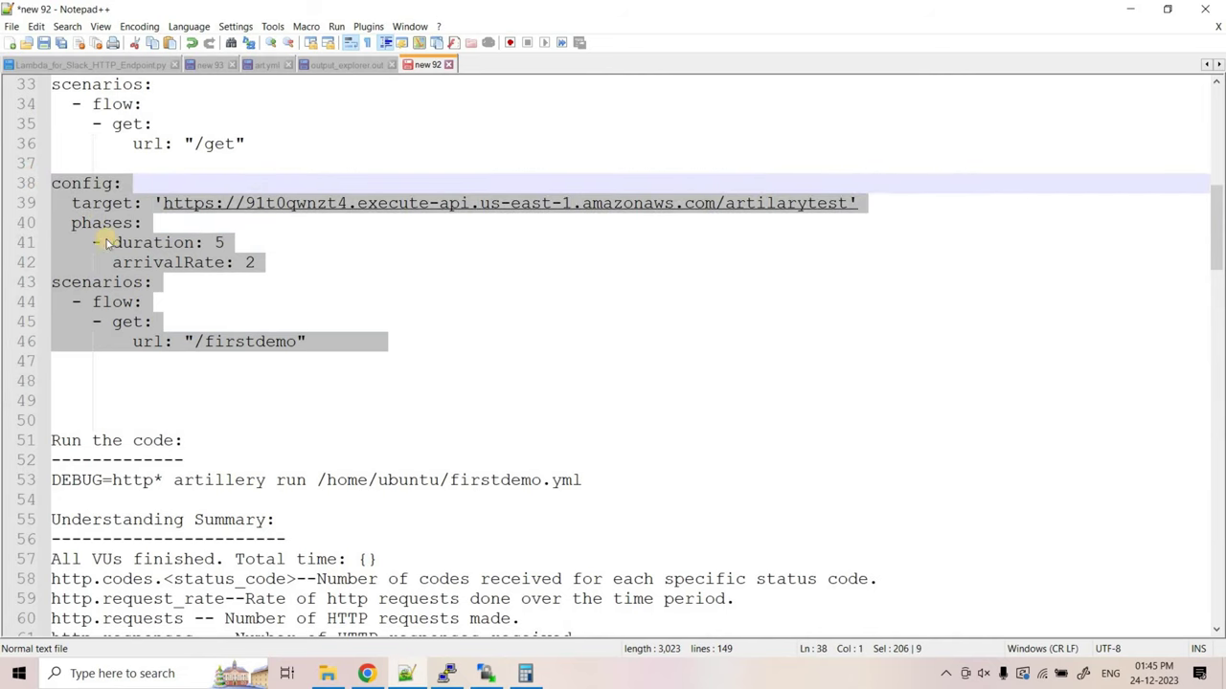
scroll(236, 320, "down", 10)
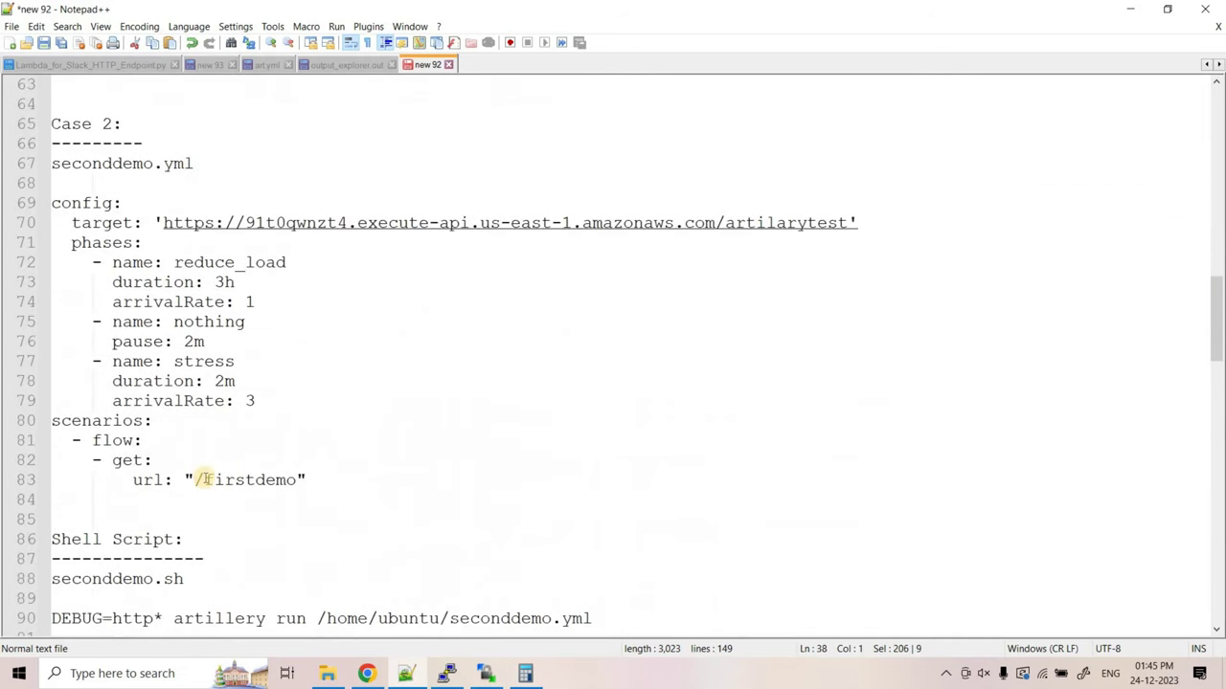
left_click_drag(19, 499, 14, 204)
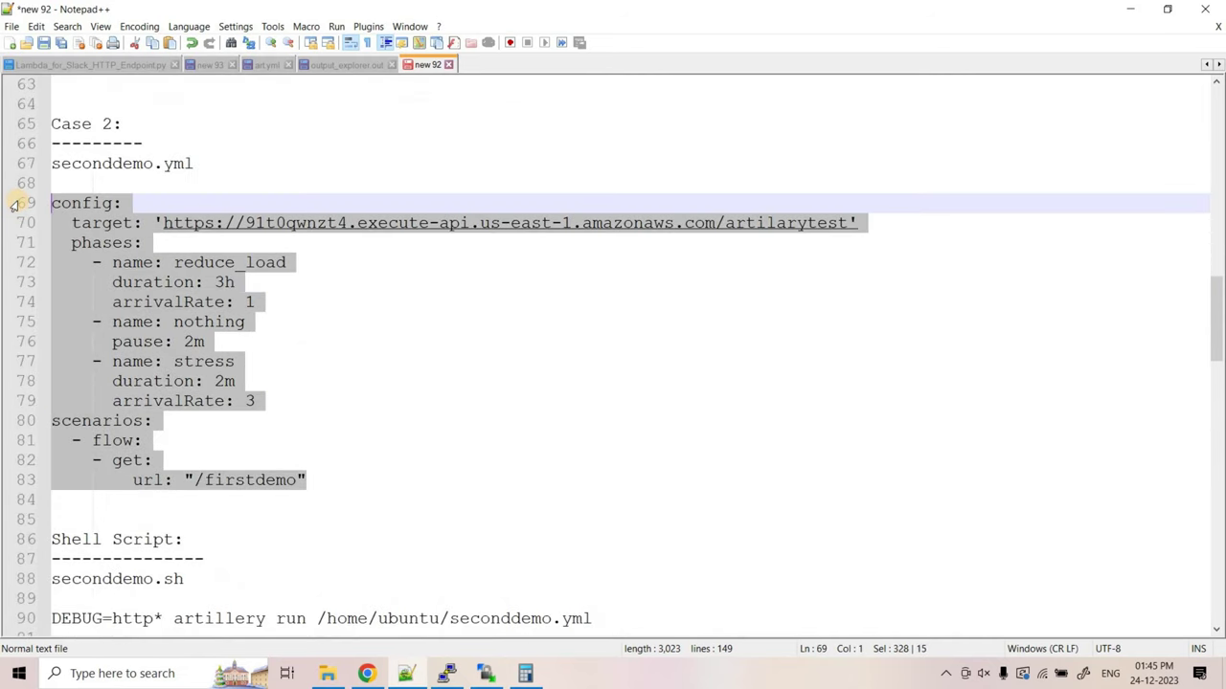
scroll(252, 446, "down", 9)
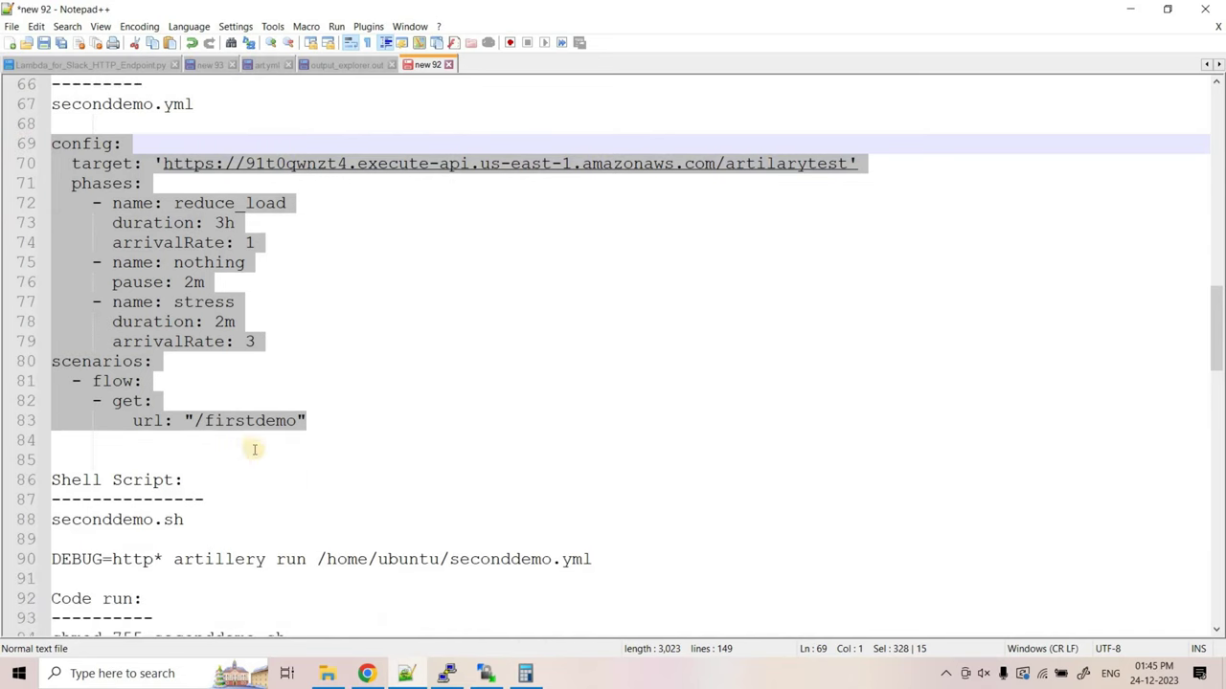
scroll(167, 431, "down", 3)
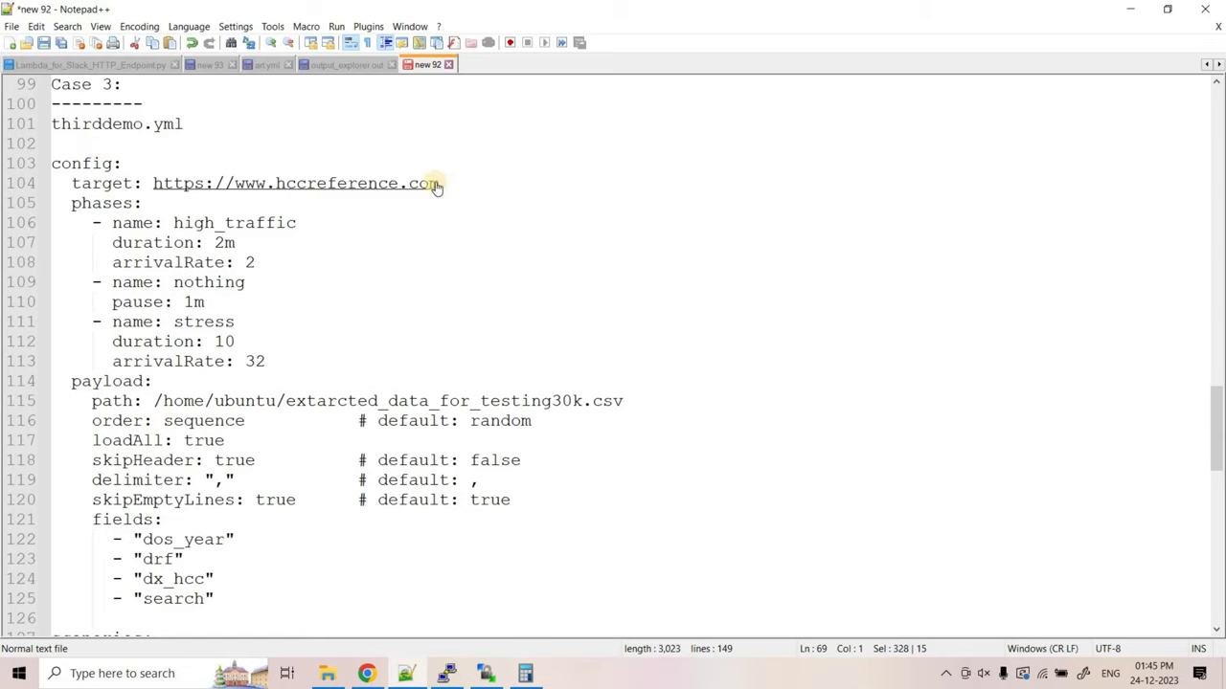
left_click_drag(441, 183, 424, 171)
left_click_drag(154, 183, 152, 183)
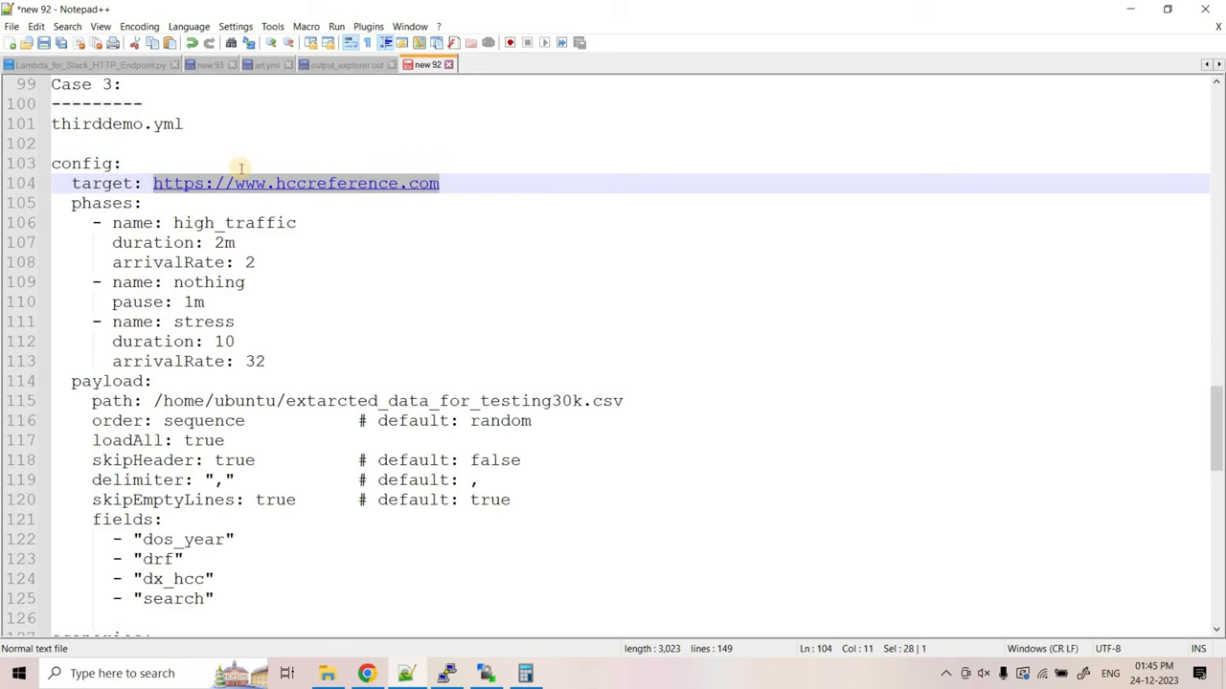
key("ctrl+c")
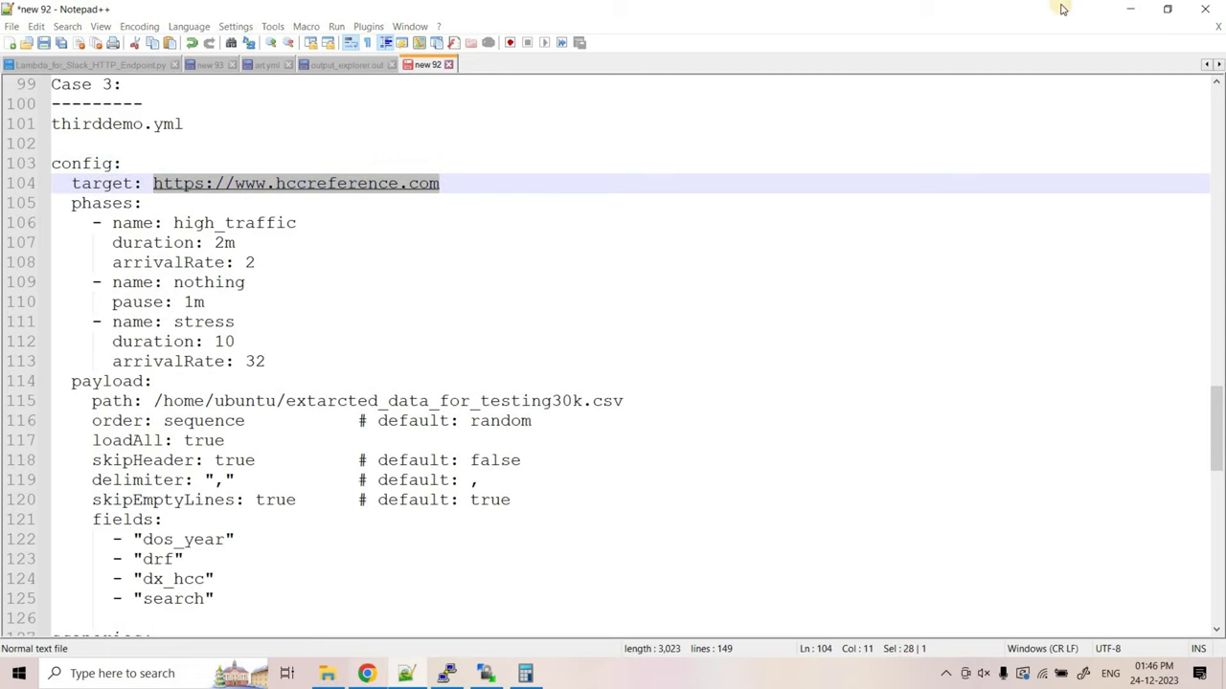
key("alt+Tab")
left_click(1061, 16)
key("ctrl+v")
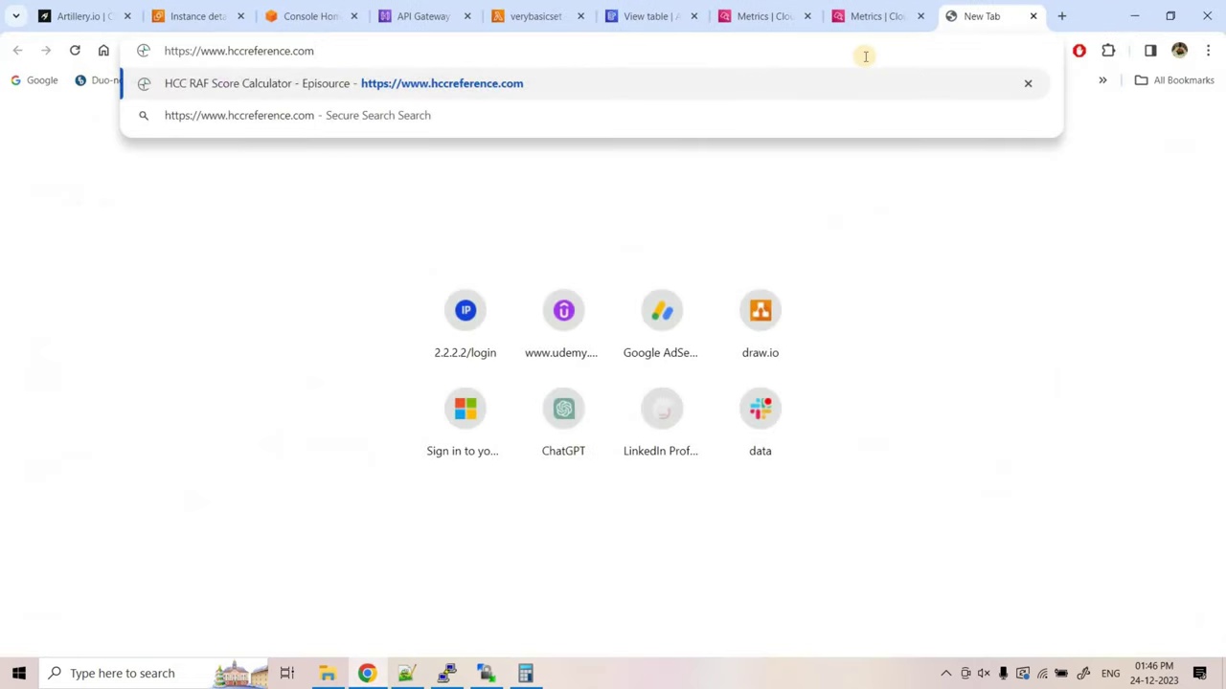
key("Return")
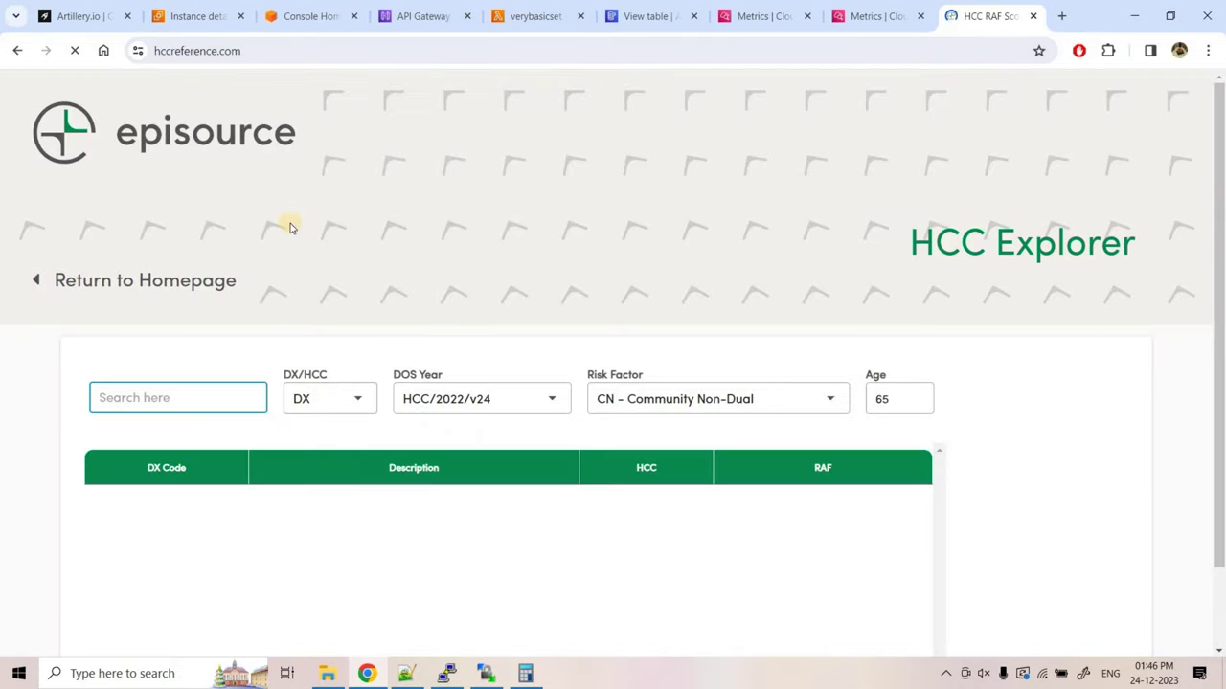
Record the page's network activity in the developer tools while searching HCC Explorer for "heart".
right_click(424, 208)
left_click(485, 598)
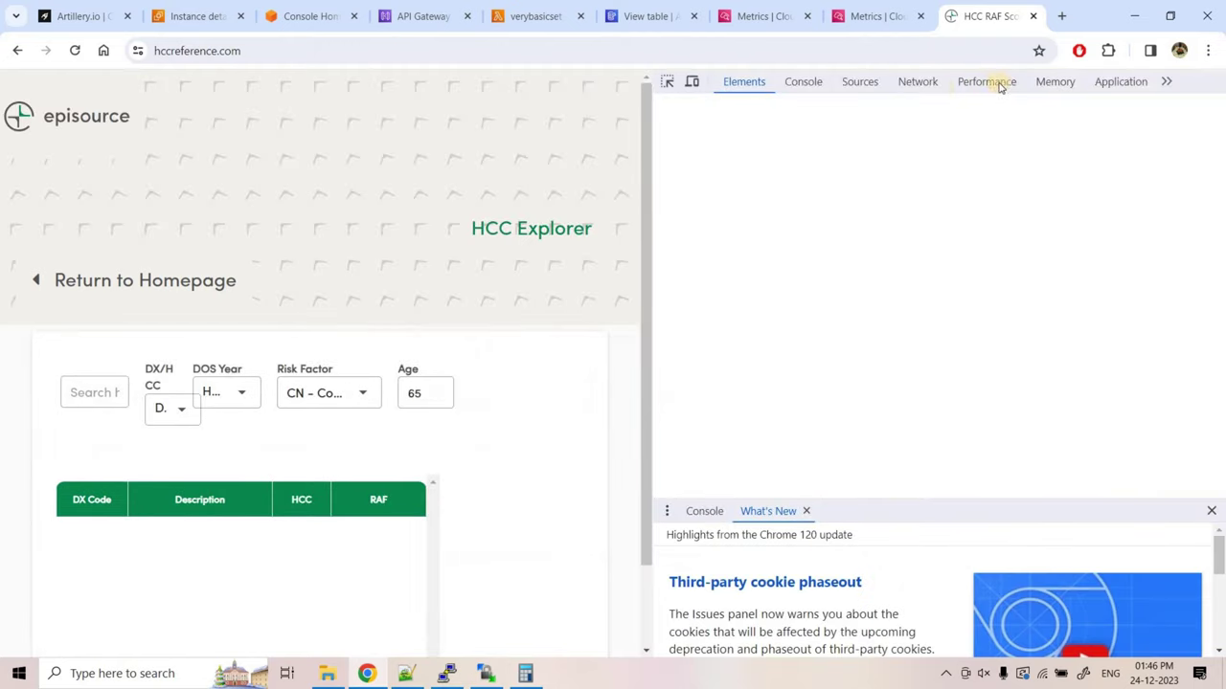
left_click(922, 82)
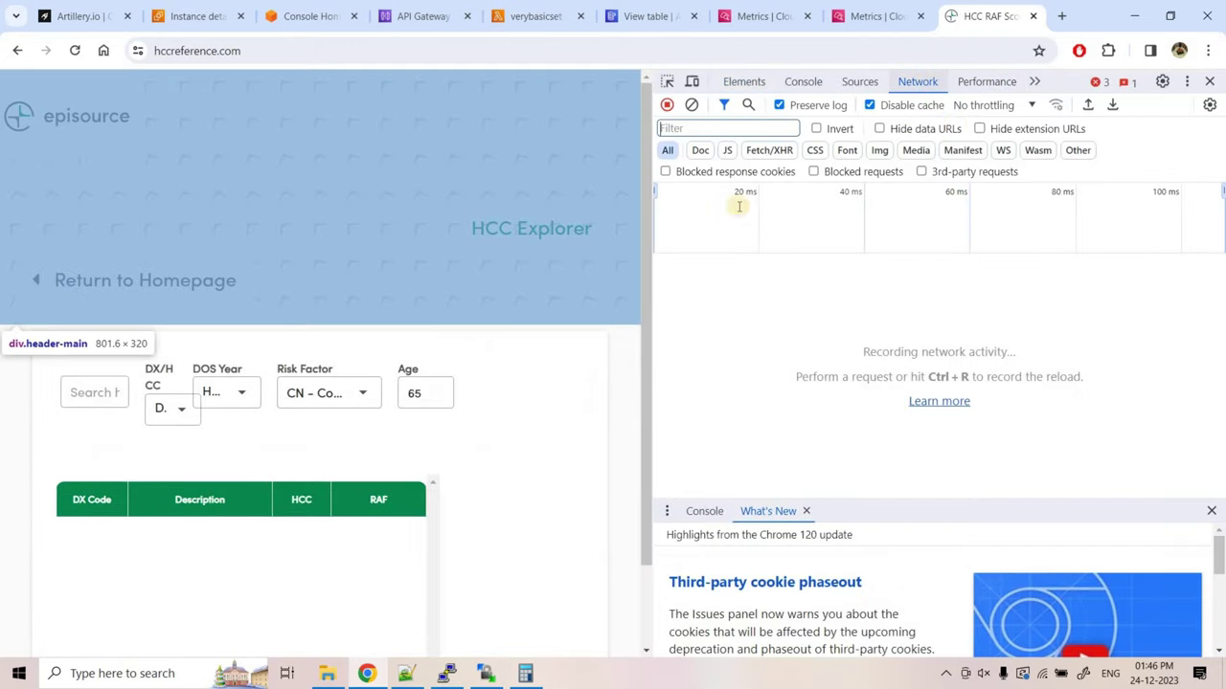
left_click(96, 392)
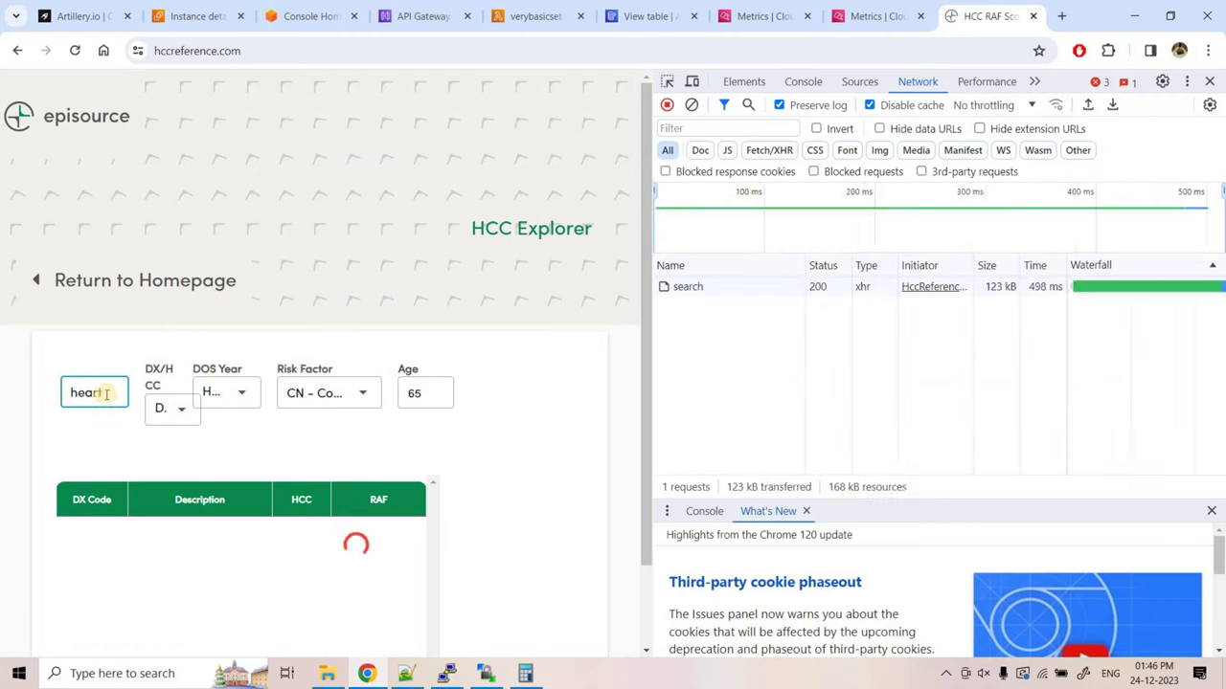
scroll(197, 574, "down", 2)
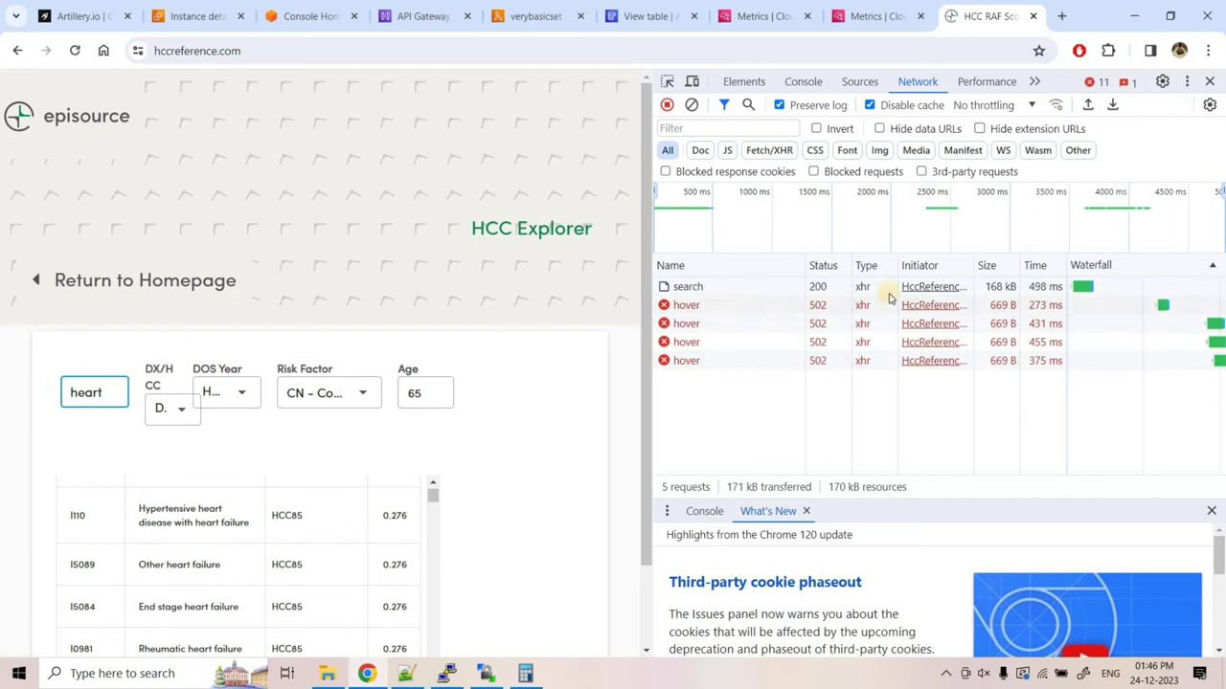
Open the search request and examine its request URL, request method and payload fields.
left_click(689, 288)
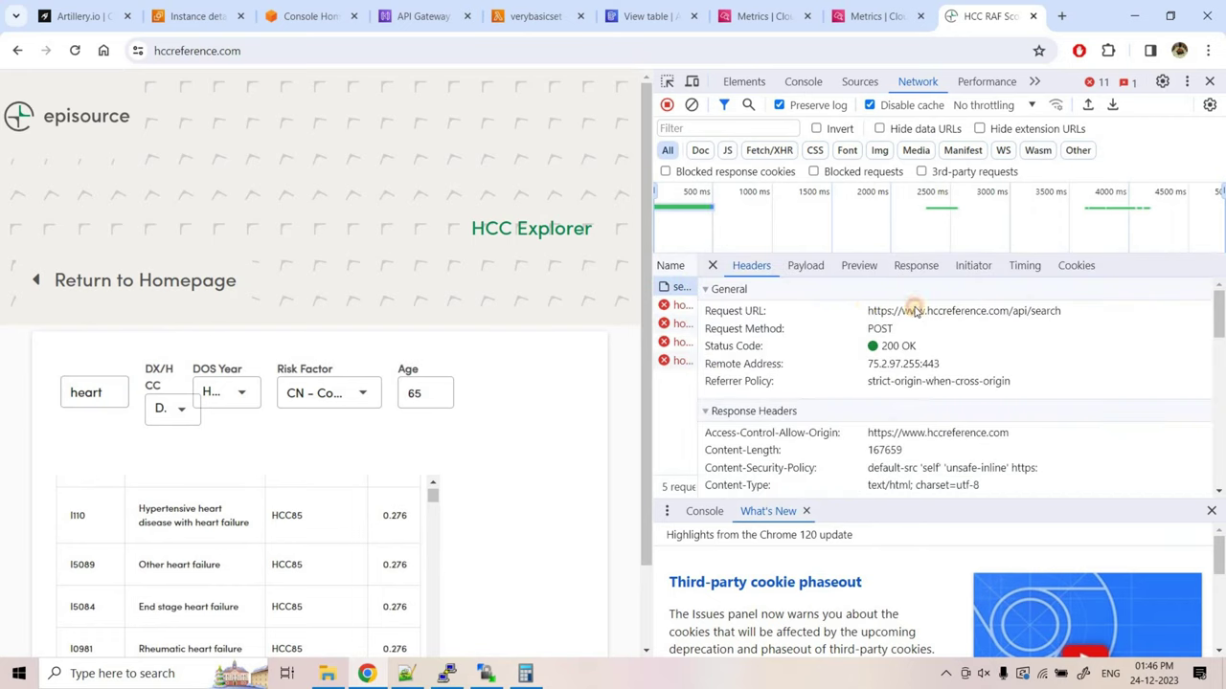
triple_click(996, 316)
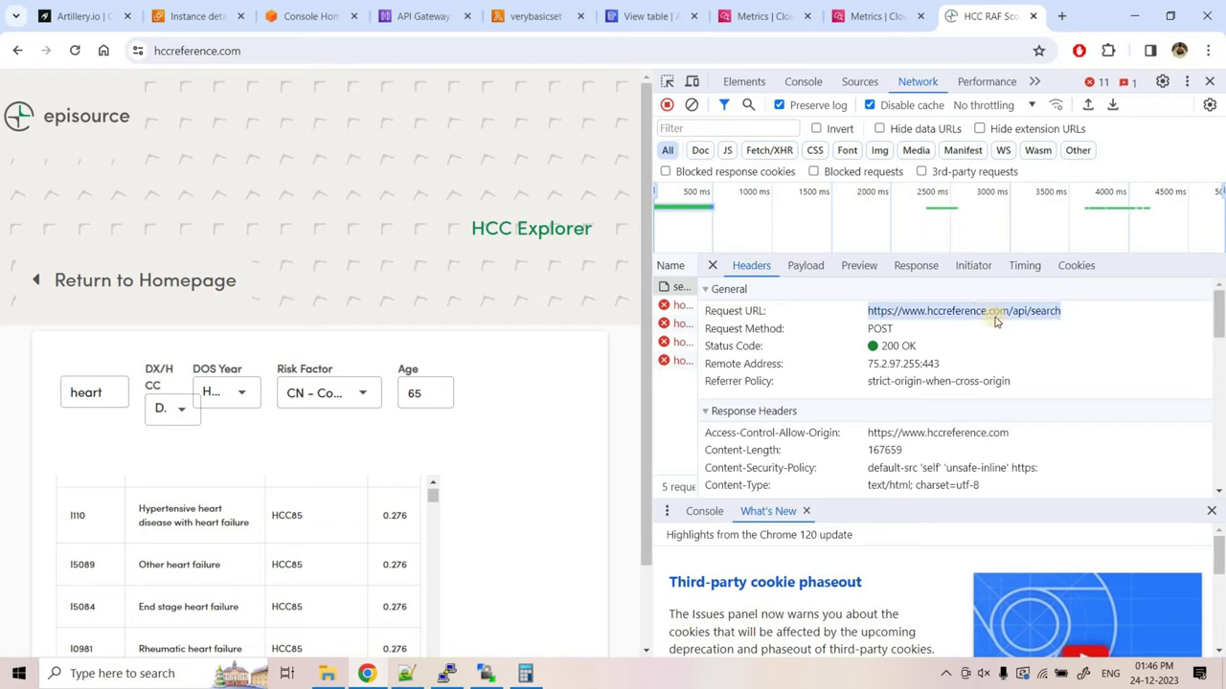
double_click(886, 328)
left_click(805, 265)
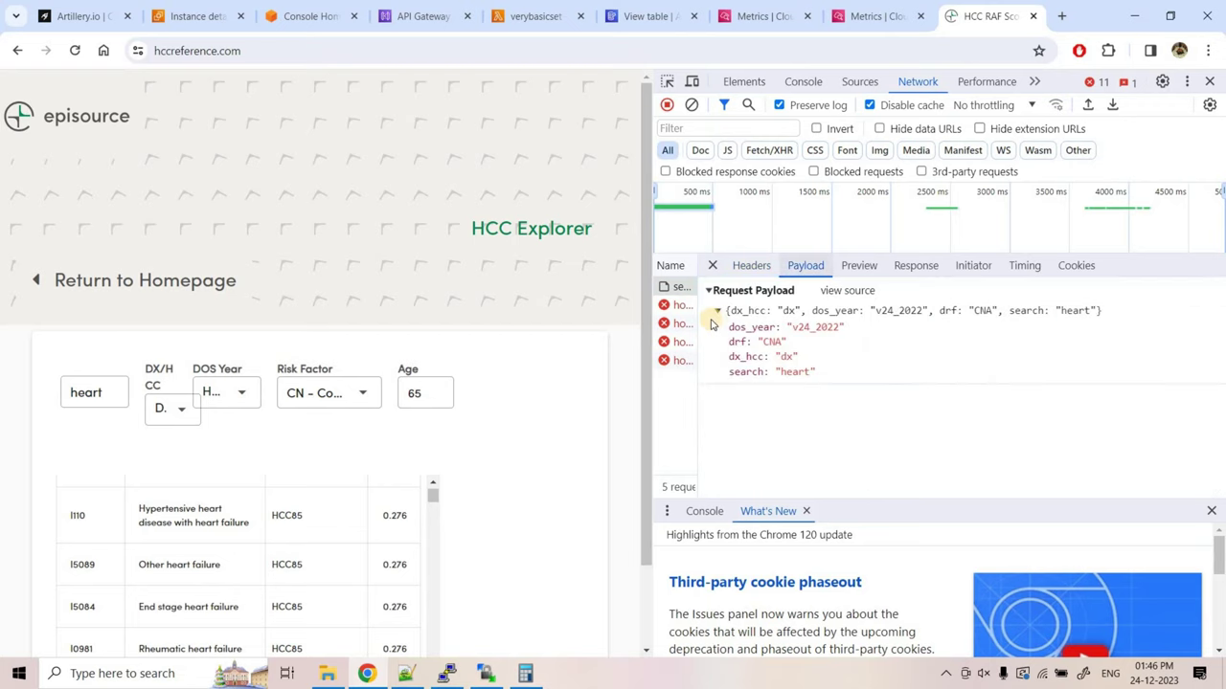
double_click(743, 310)
left_click(1021, 316)
left_click_drag(1021, 316, 1097, 316)
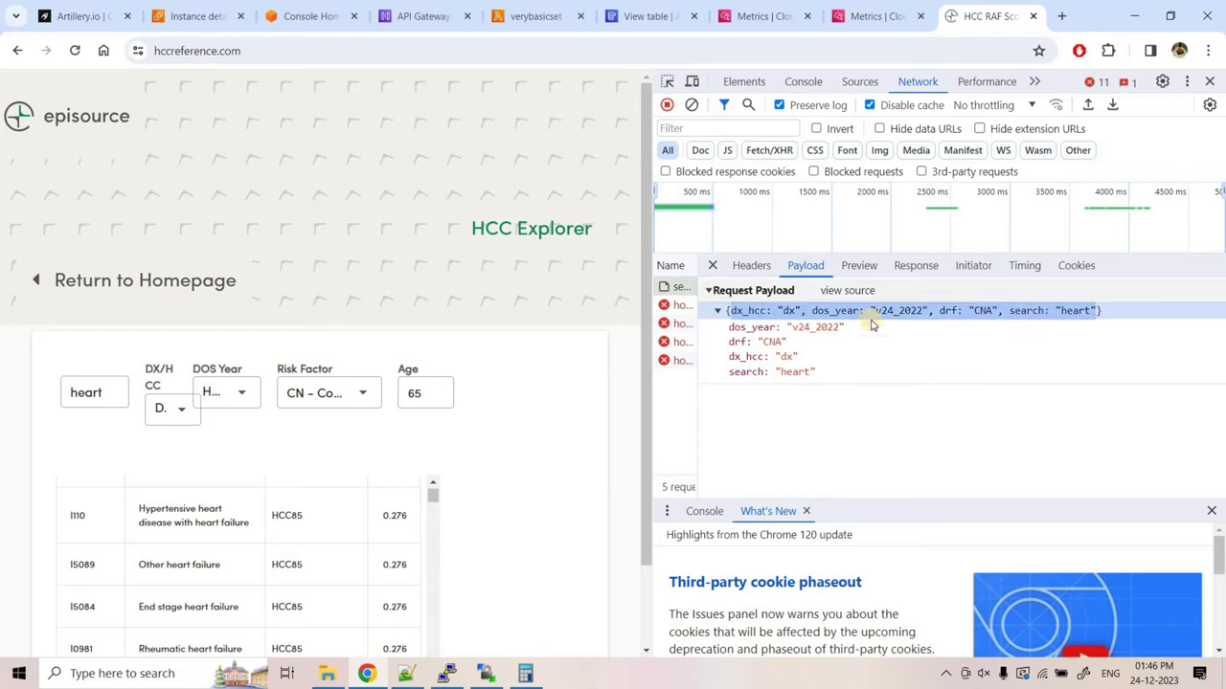
Select the search request's entire response text and look over the results table on the page.
left_click(917, 265)
left_click_drag(1208, 288, 814, 287)
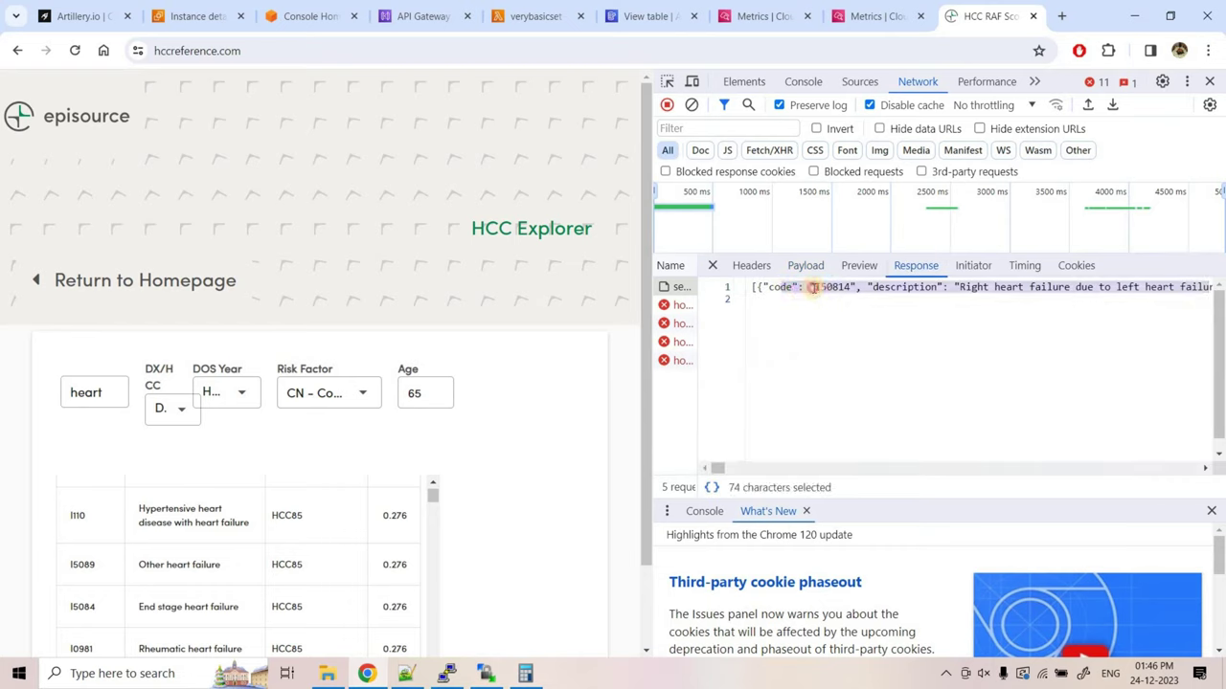
key("ctrl+a")
scroll(151, 565, "down", 2)
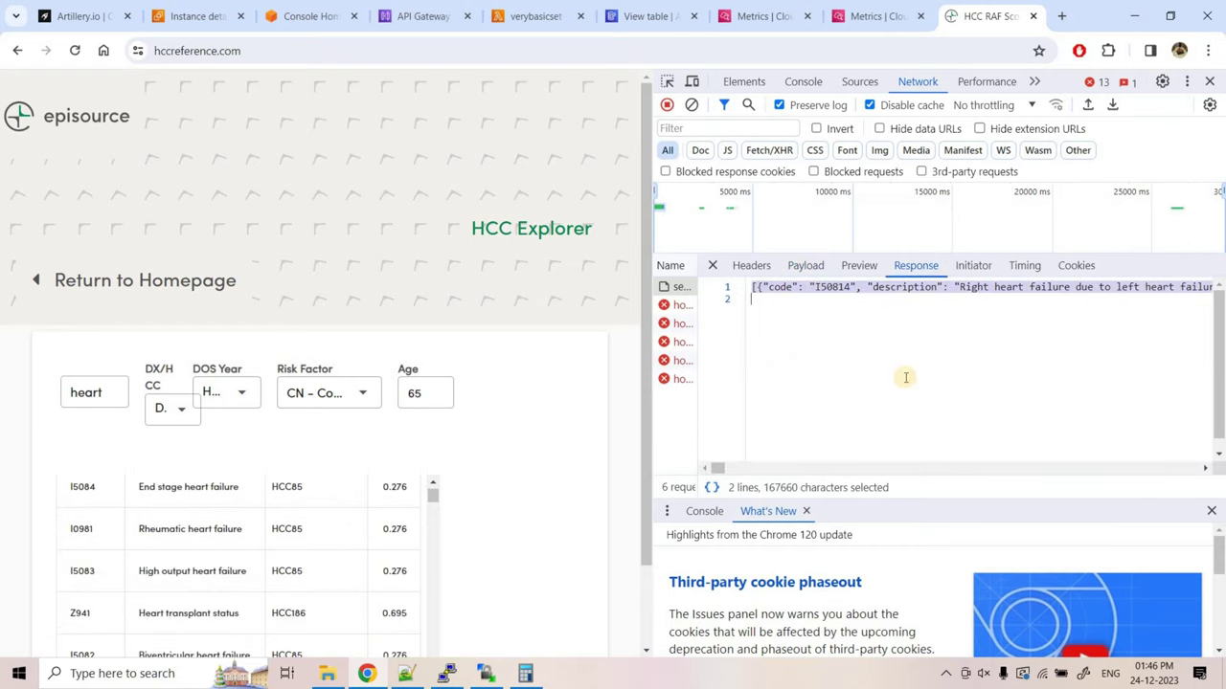
Close the developer tools and switch back to the thirddemo.yml config in Notepad++.
left_click(1209, 82)
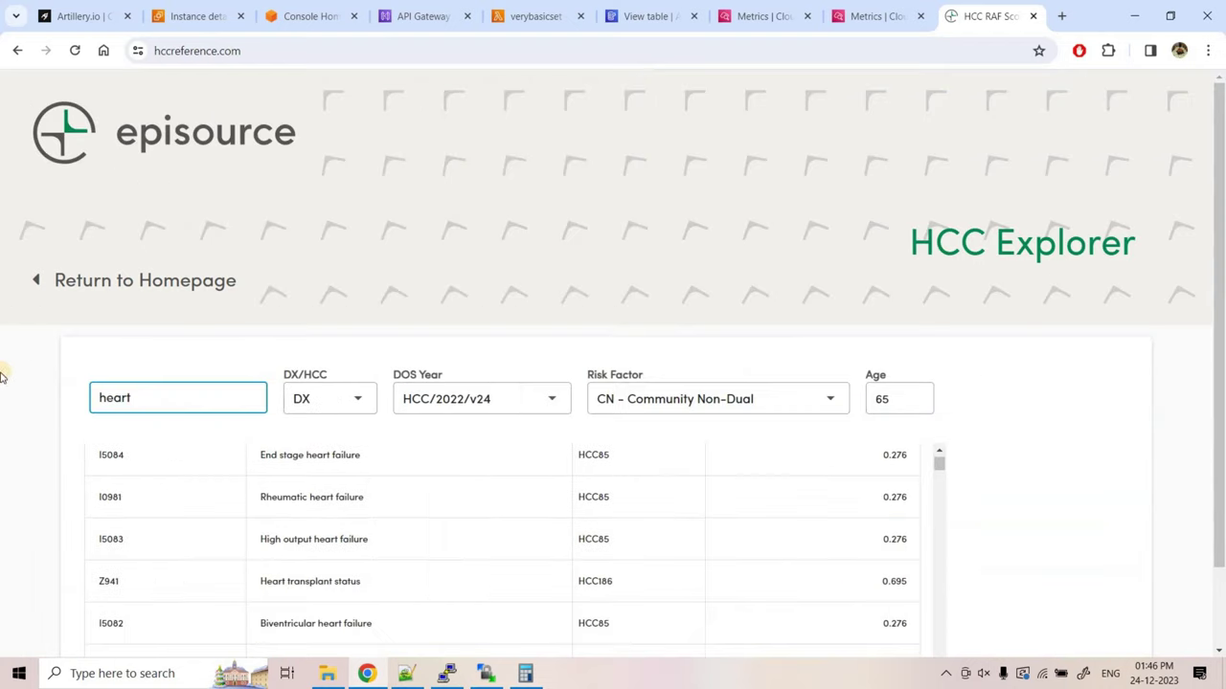
left_click(106, 400)
left_click(405, 675)
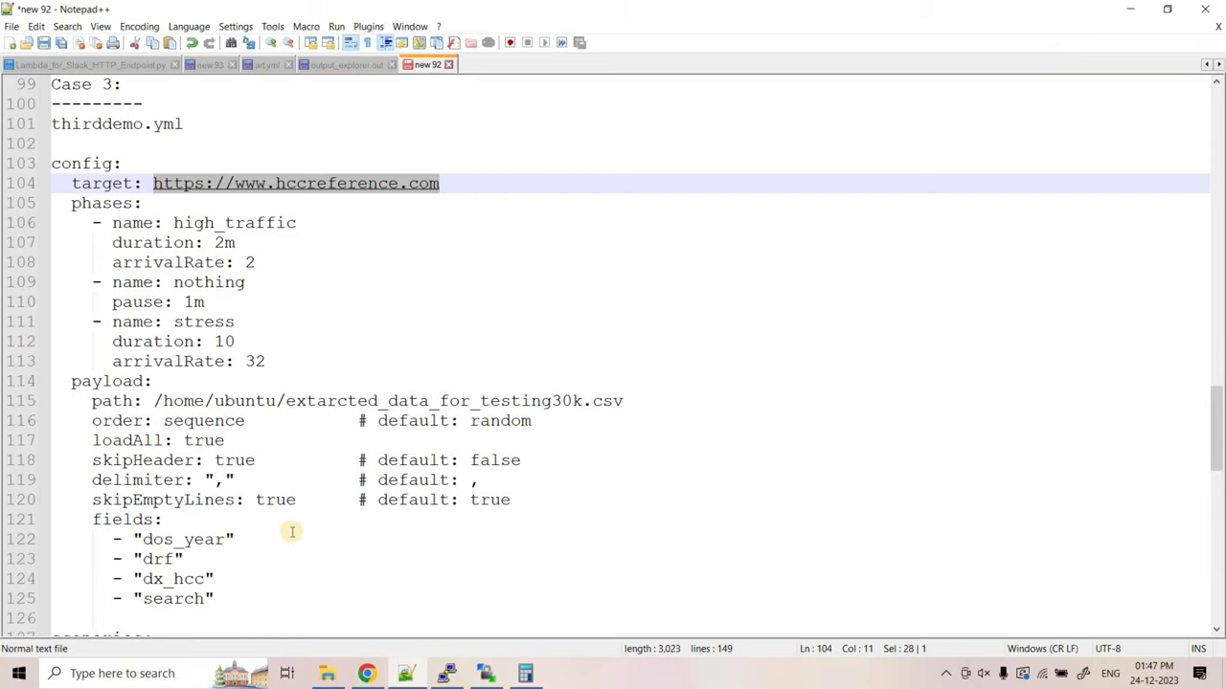
Open extarcted_data_for_testing30k.csv in Excel, dismiss the activation notice, and look over its header columns in a maximized window.
left_click(327, 673)
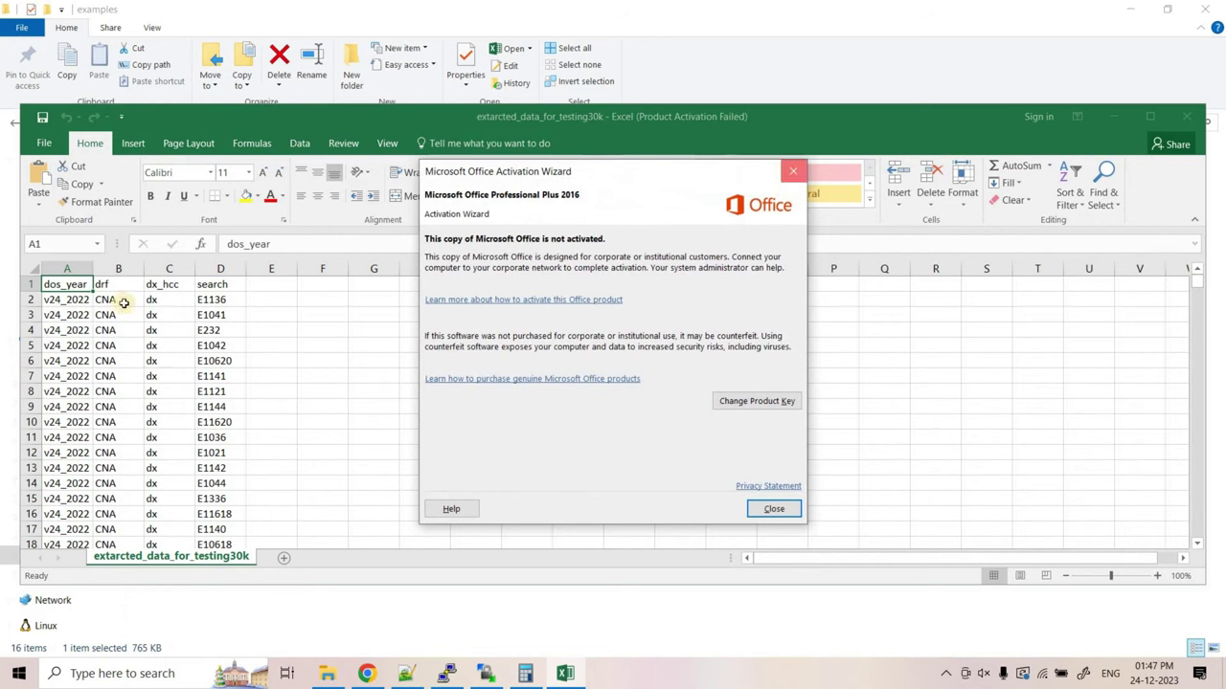
key("Escape")
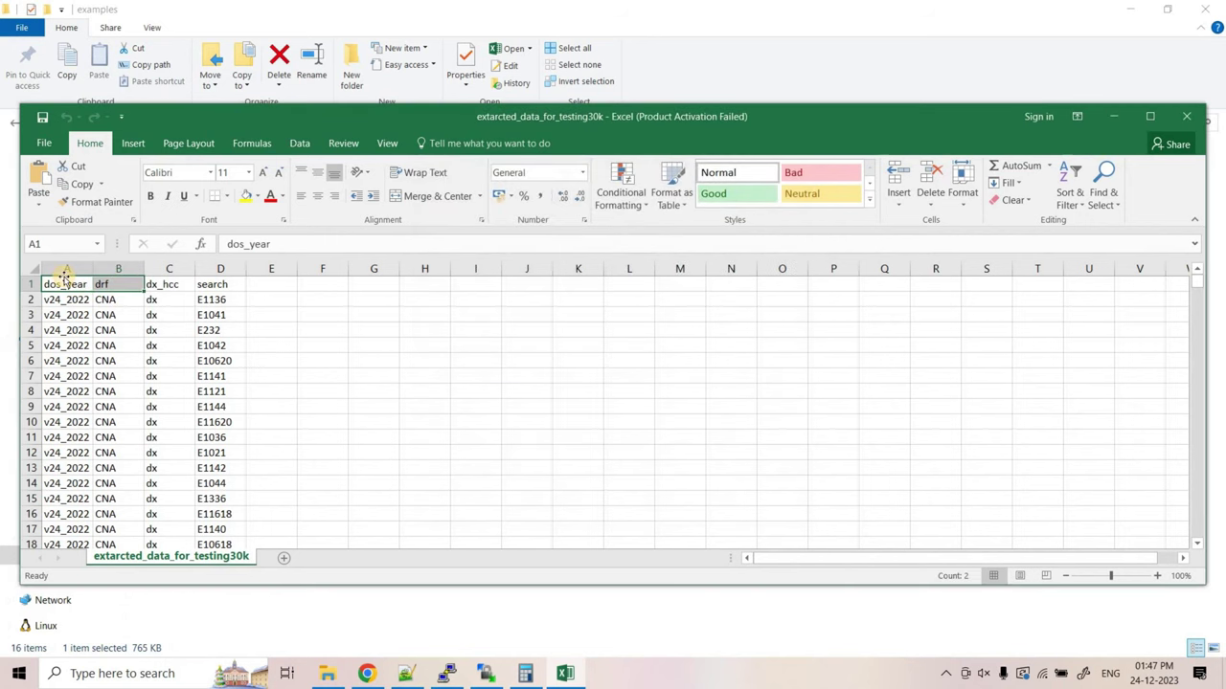
left_click_drag(60, 283, 105, 285)
left_click(178, 285)
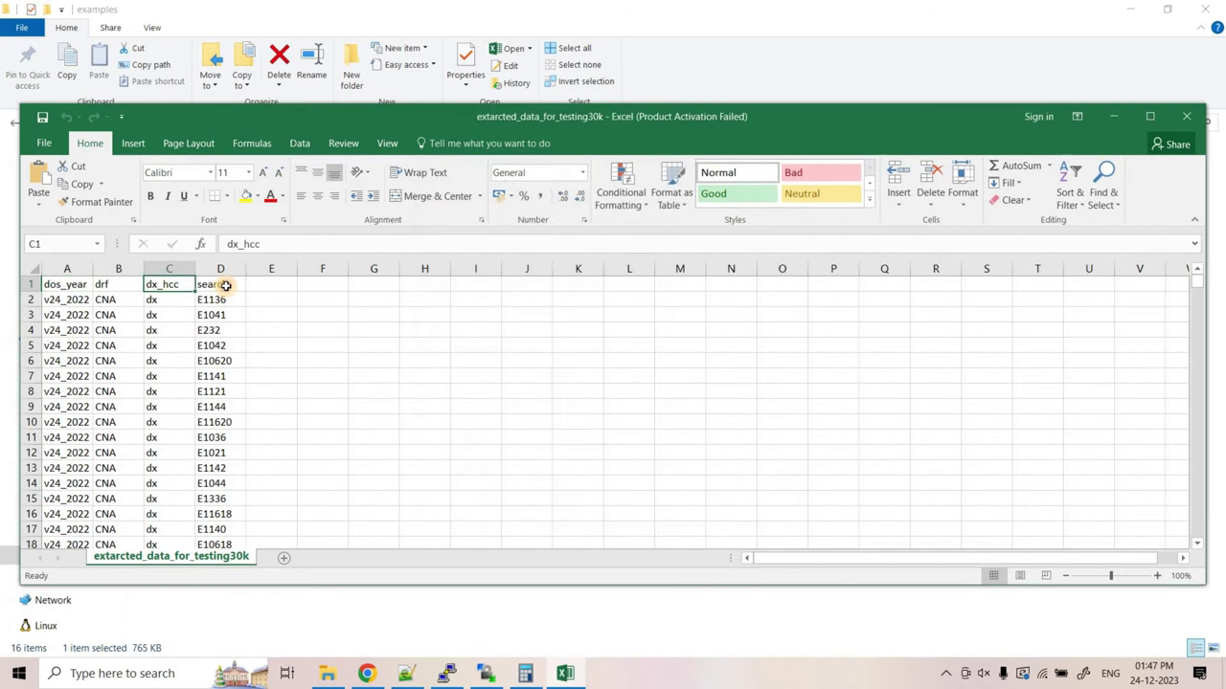
left_click(221, 285)
left_click(1150, 116)
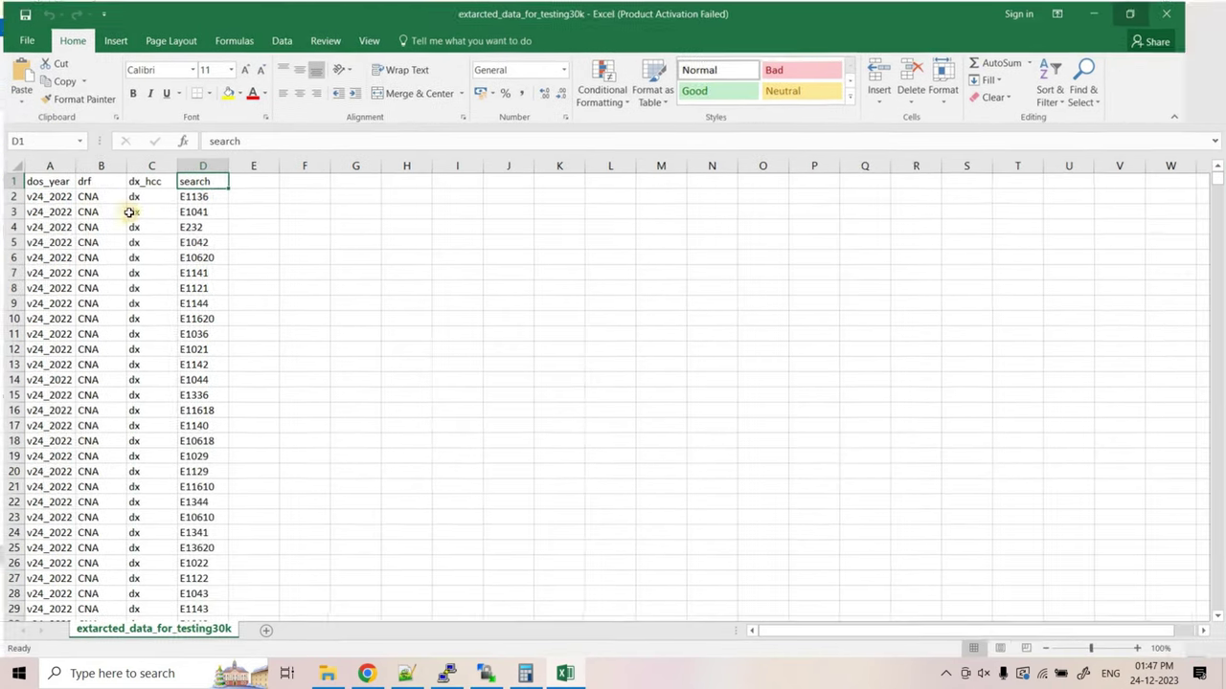
In Chrome, search HCC Explorer for "heart" with network recording open in the developer tools and examine the search request's payload.
left_click(367, 673)
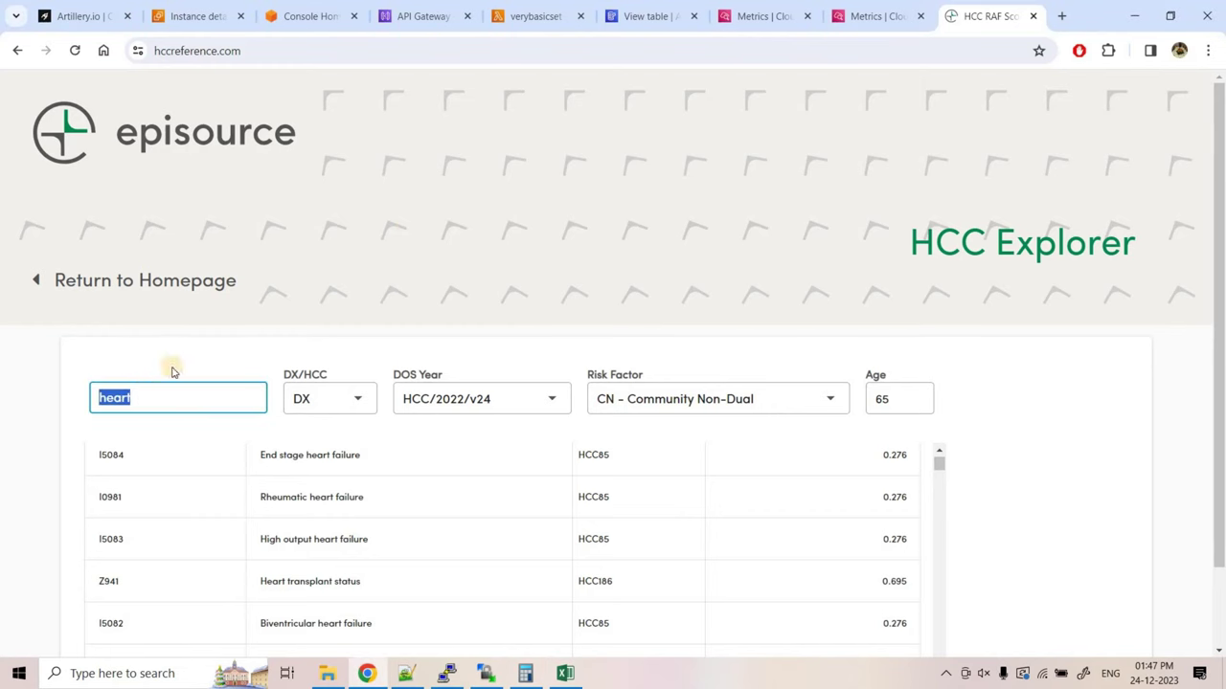
left_click(147, 396)
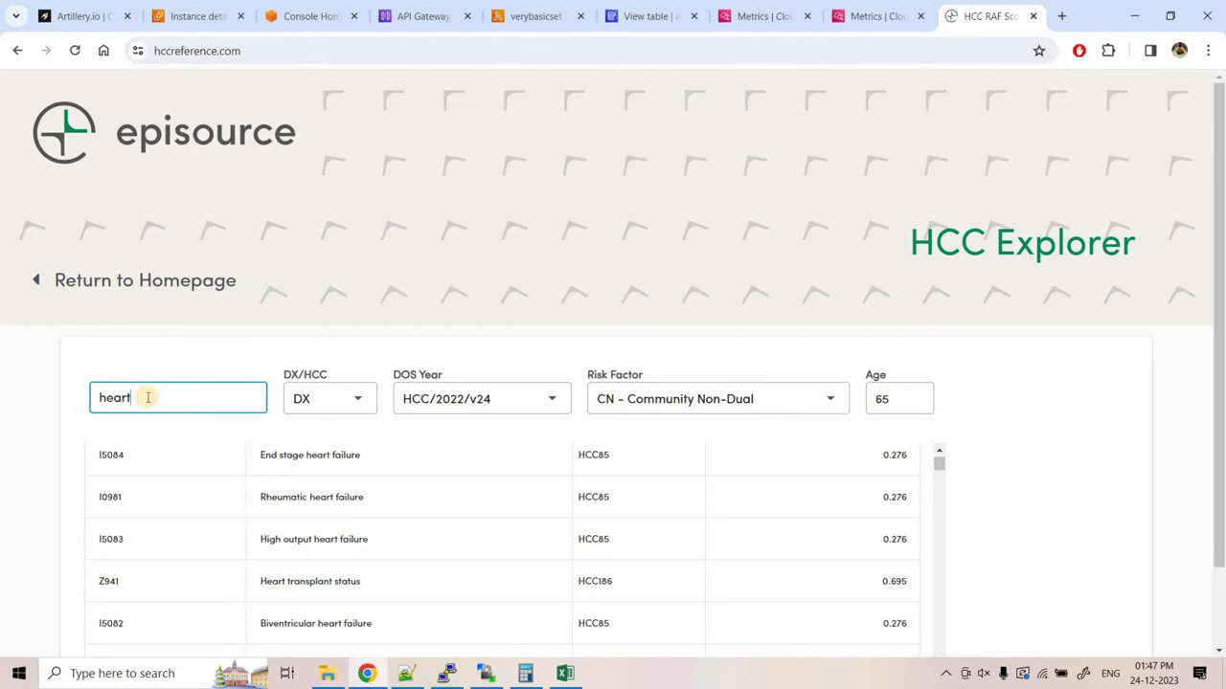
key("Delete")
right_click(558, 177)
left_click(623, 560)
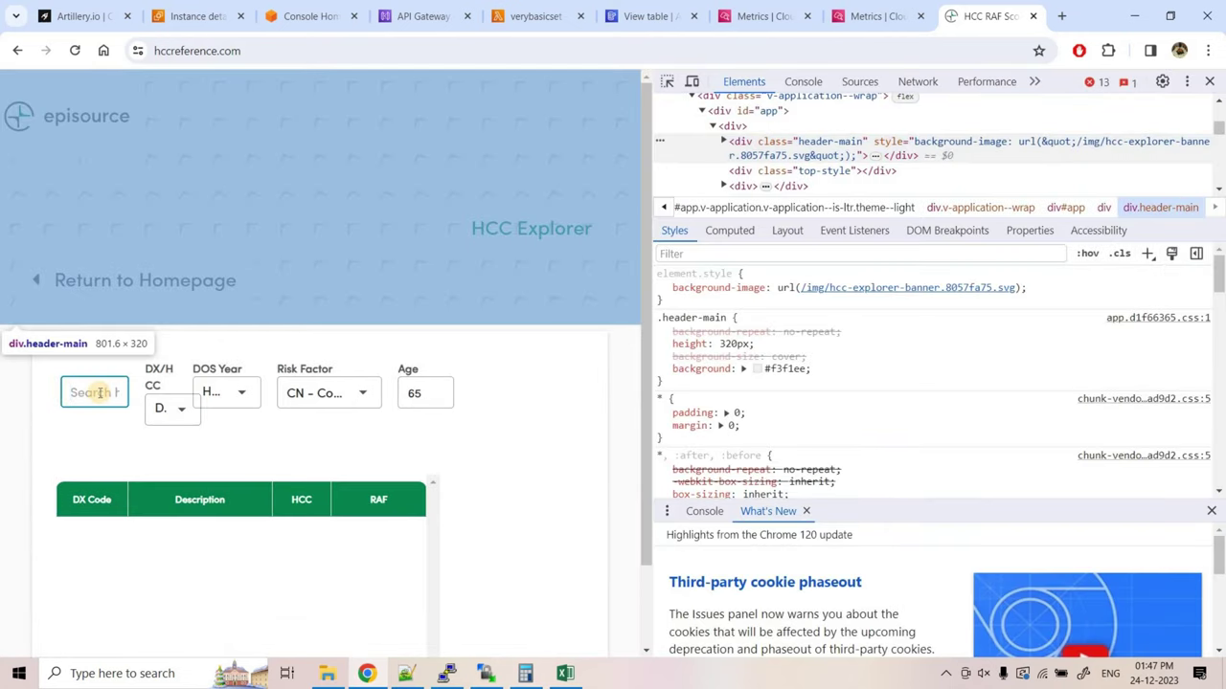
left_click(918, 82)
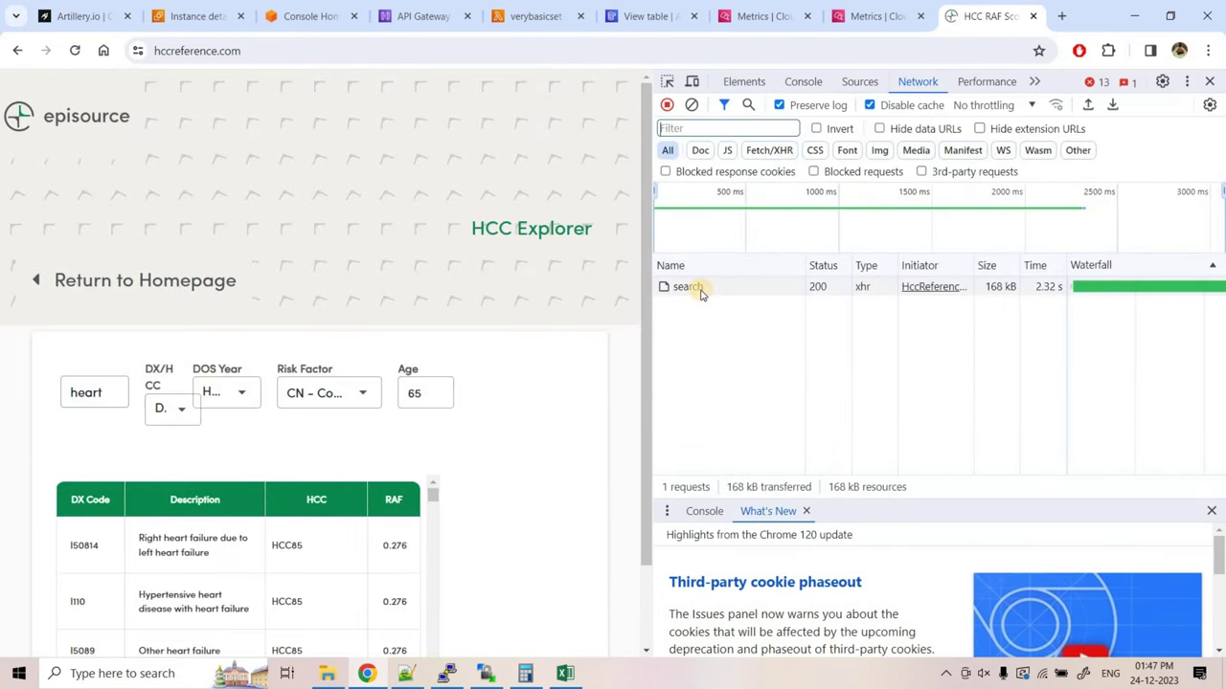
left_click(689, 288)
left_click(800, 265)
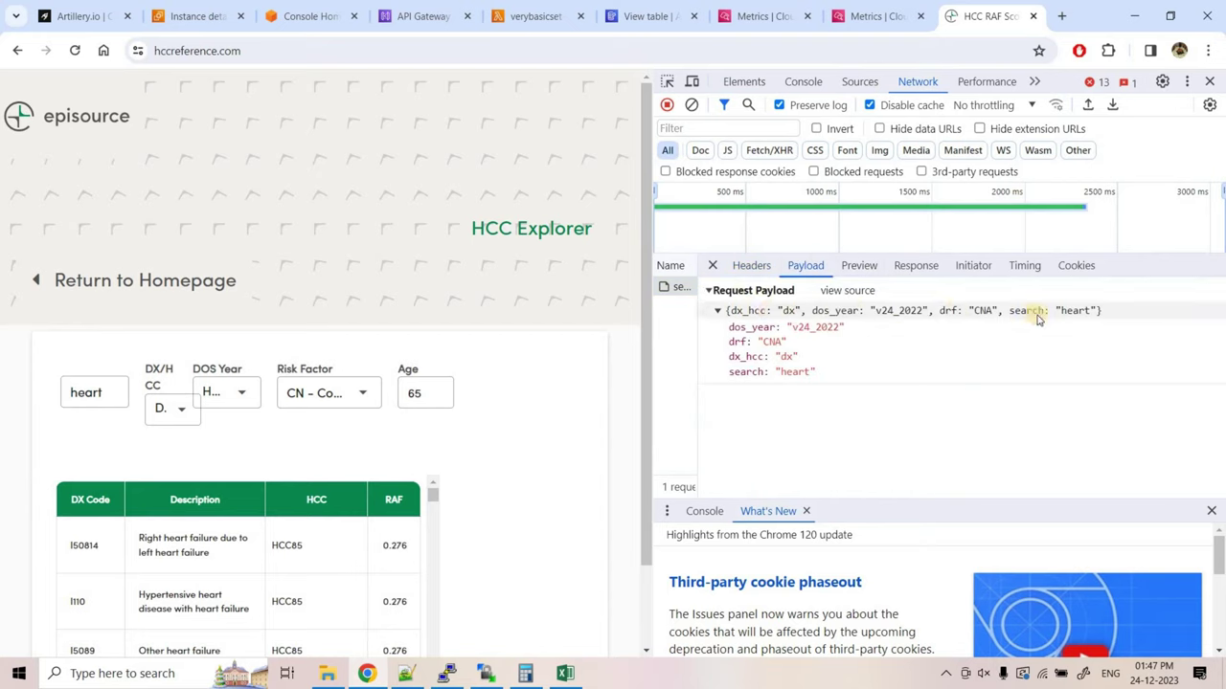
Switch to the Excel CSV and compare its header row, data rows and dos_year column with the request payload.
left_click(565, 673)
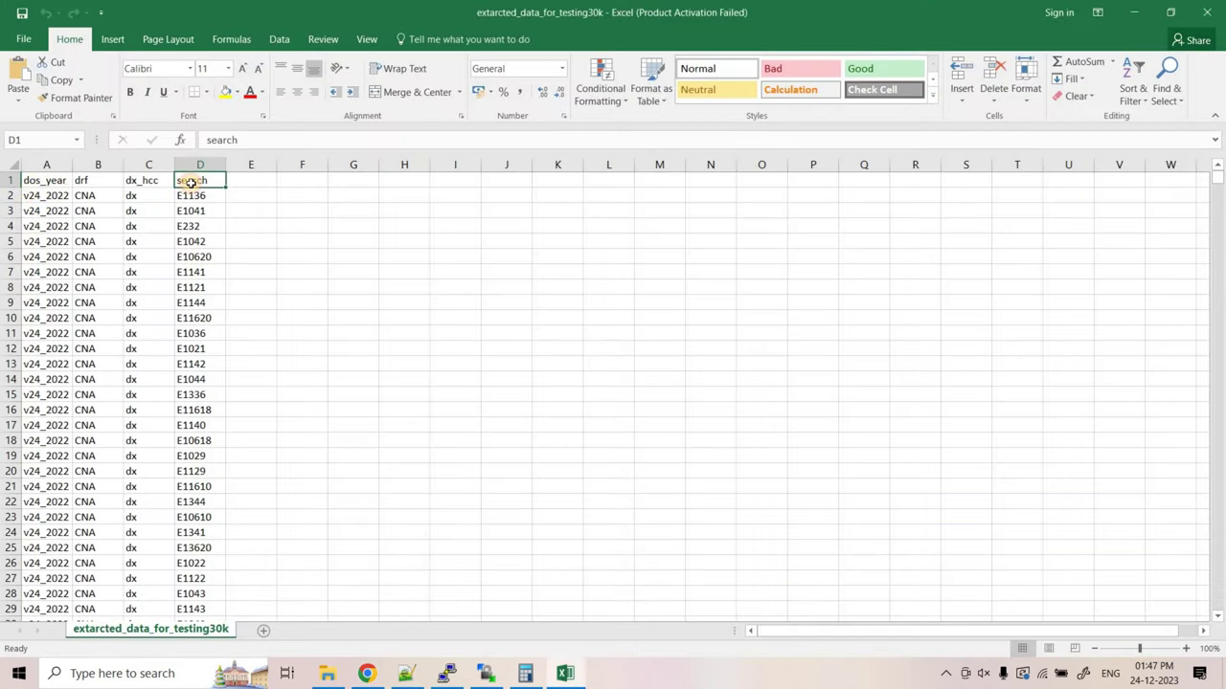
left_click_drag(46, 180, 194, 182)
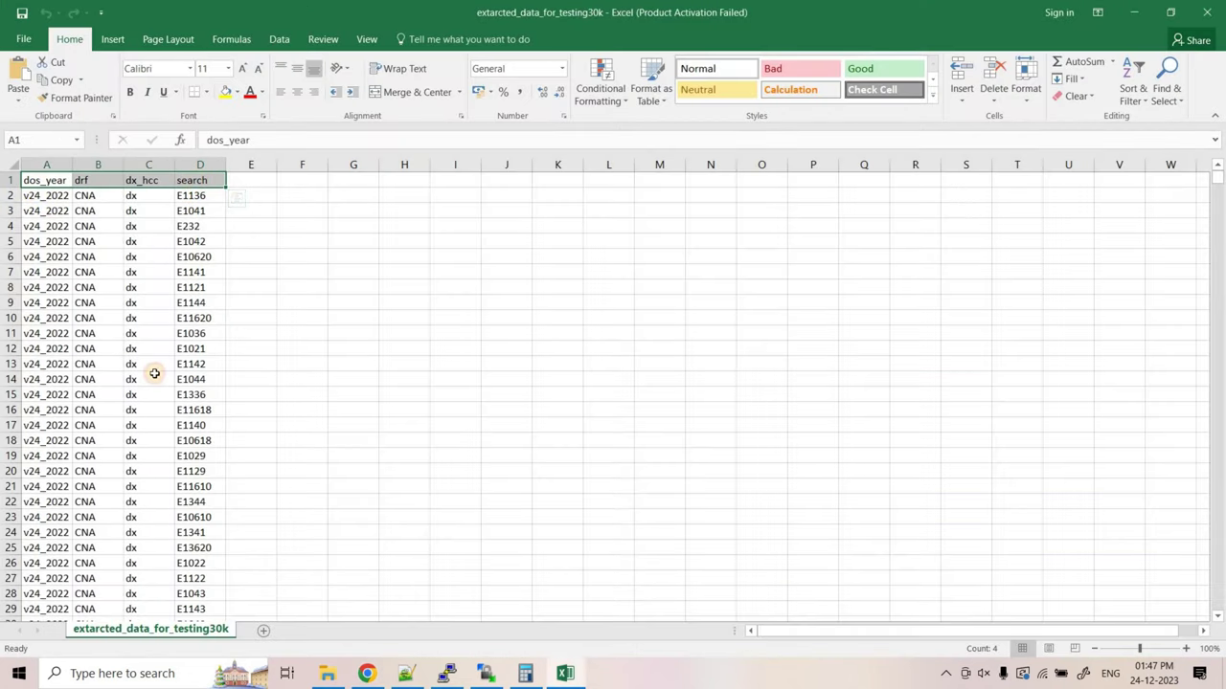
left_click_drag(44, 211, 126, 406)
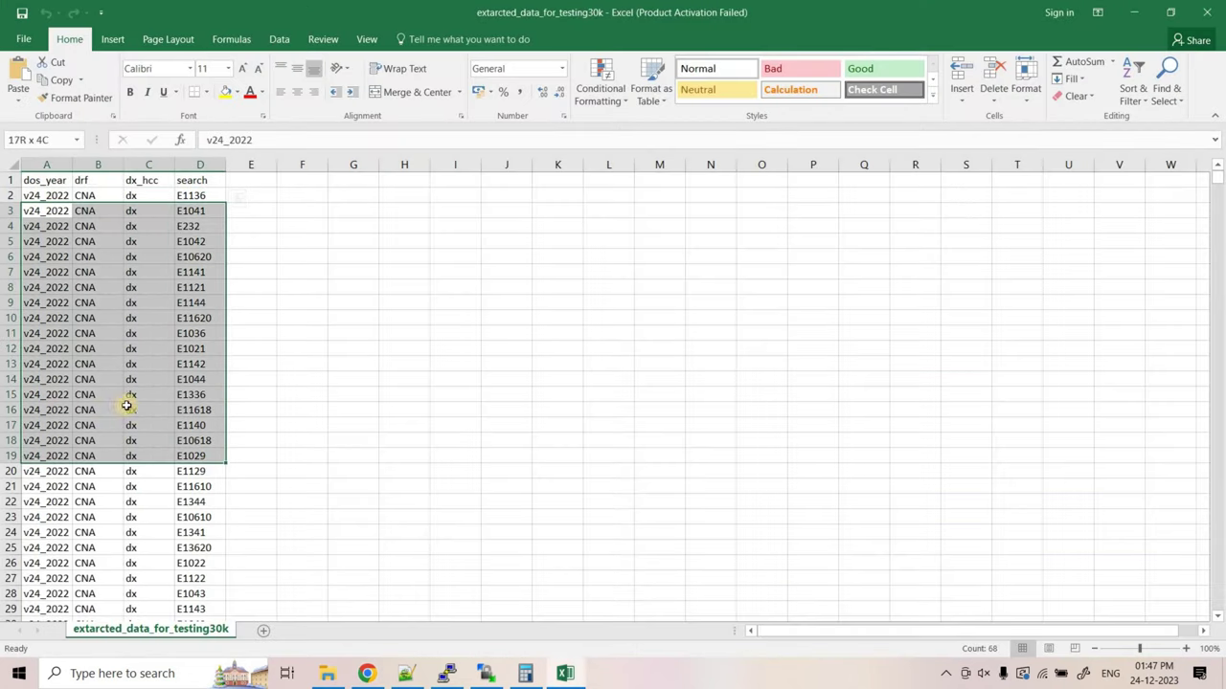
left_click(45, 164)
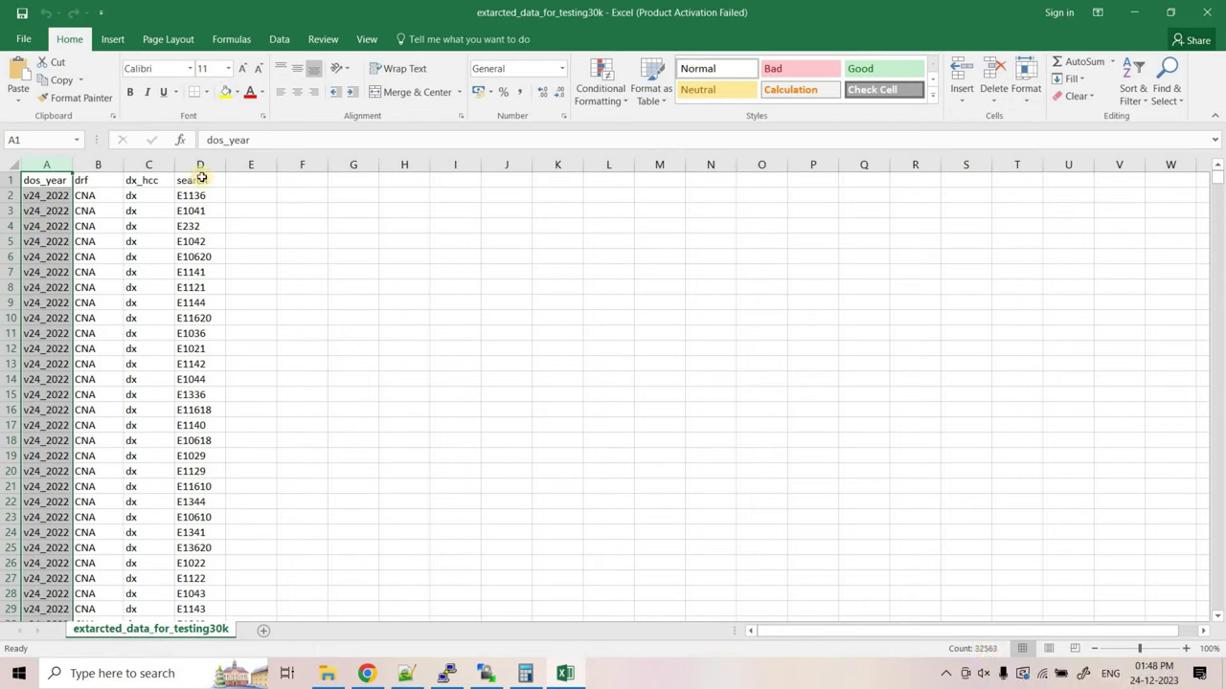
Switch to Notepad++ and review the thirddemo.yml target URL and the high_traffic, nothing and stress phases.
left_click(407, 675)
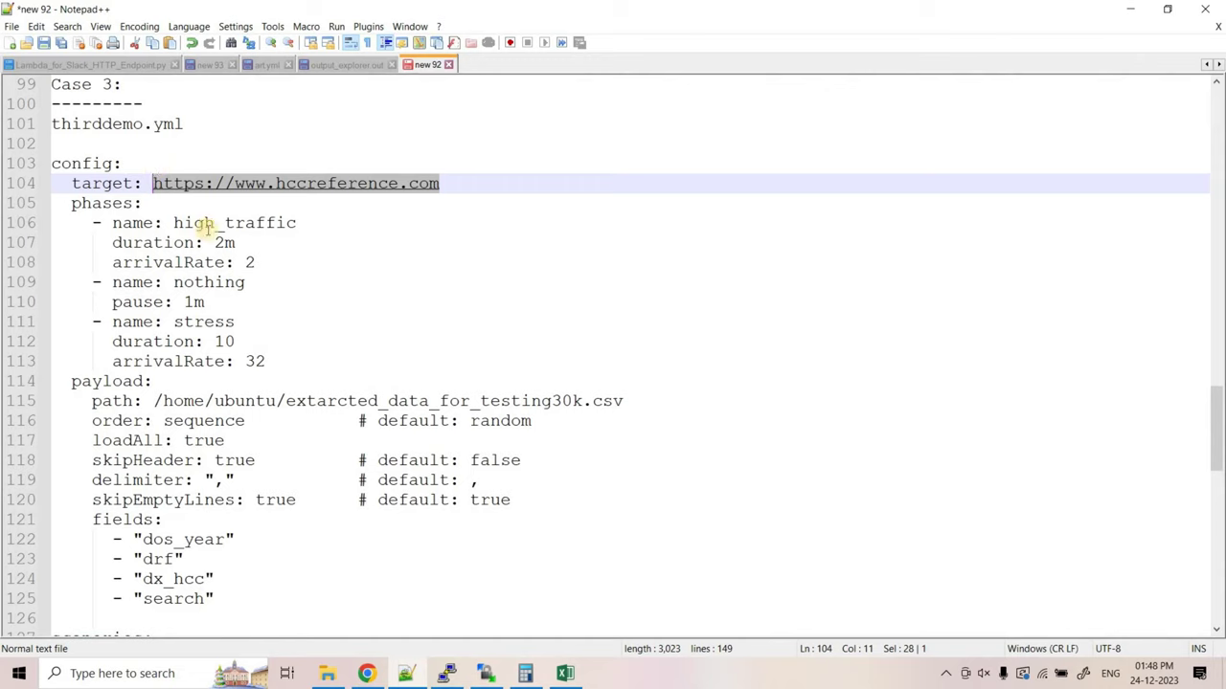
left_click(111, 184)
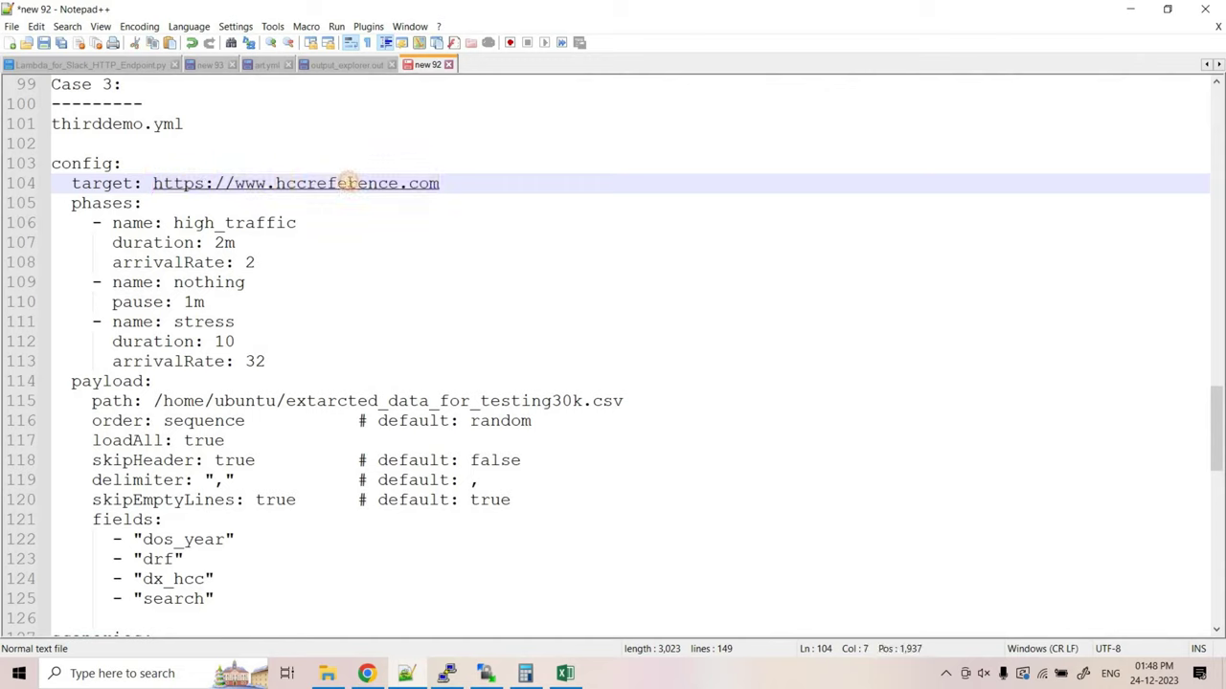
left_click_drag(144, 183, 491, 177)
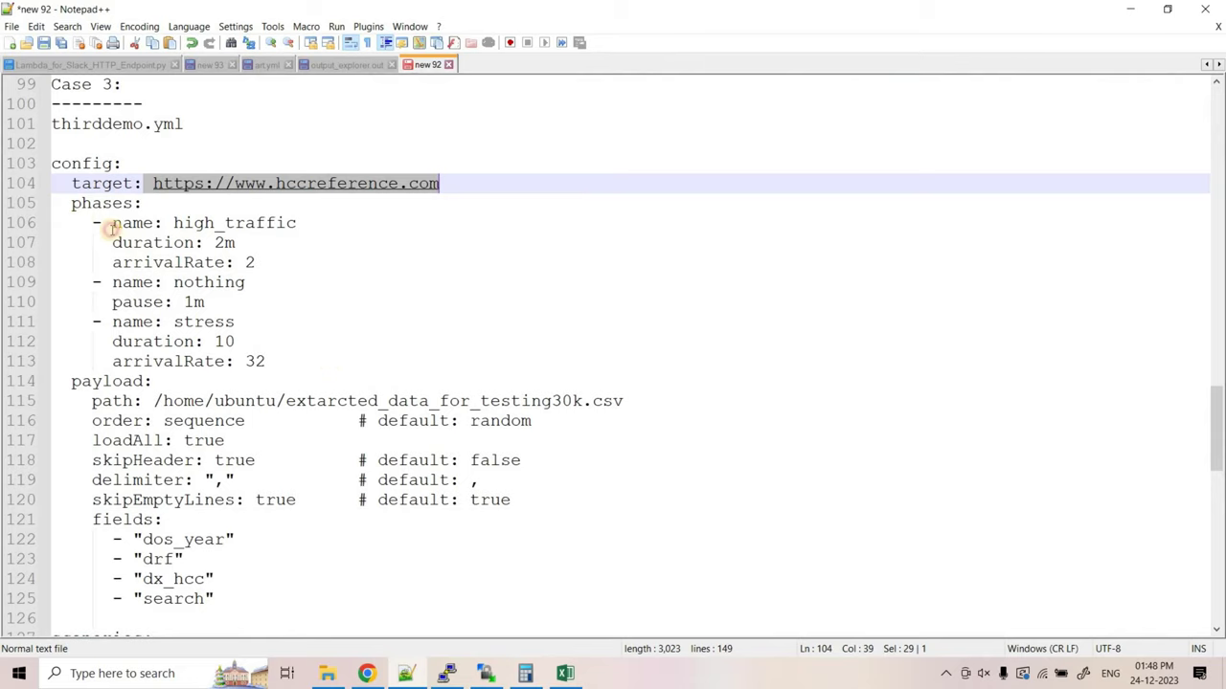
left_click_drag(72, 203, 269, 359)
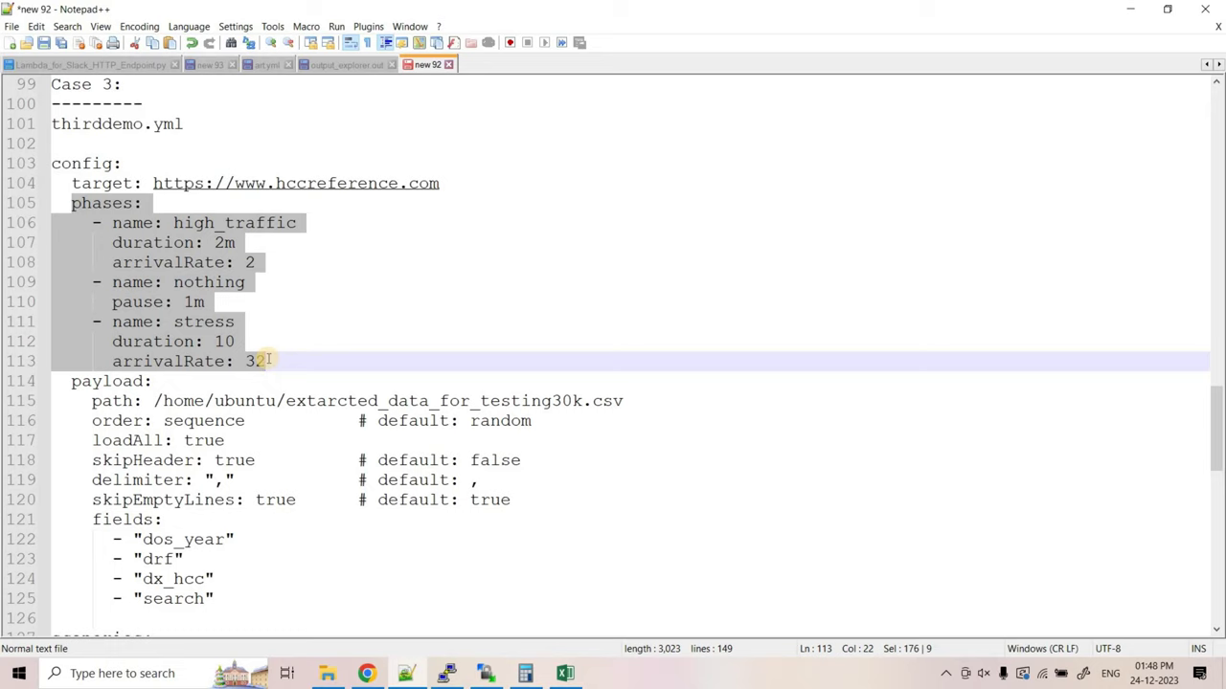
left_click_drag(112, 222, 226, 302)
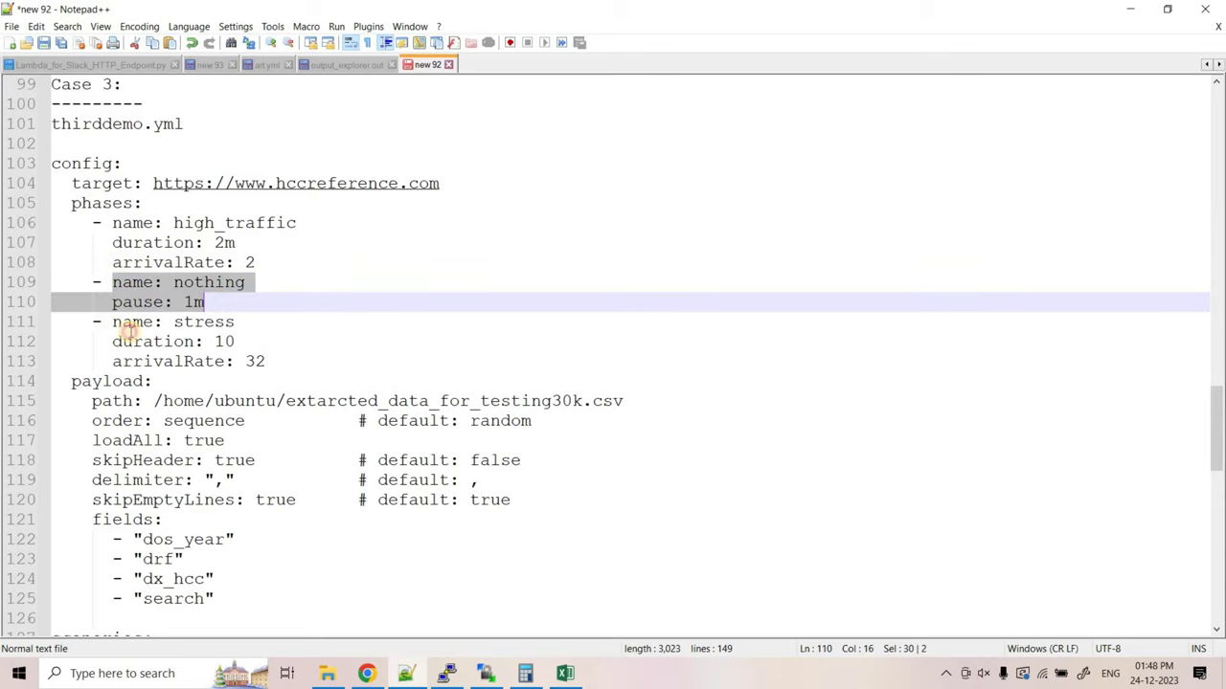
left_click_drag(112, 321, 208, 327)
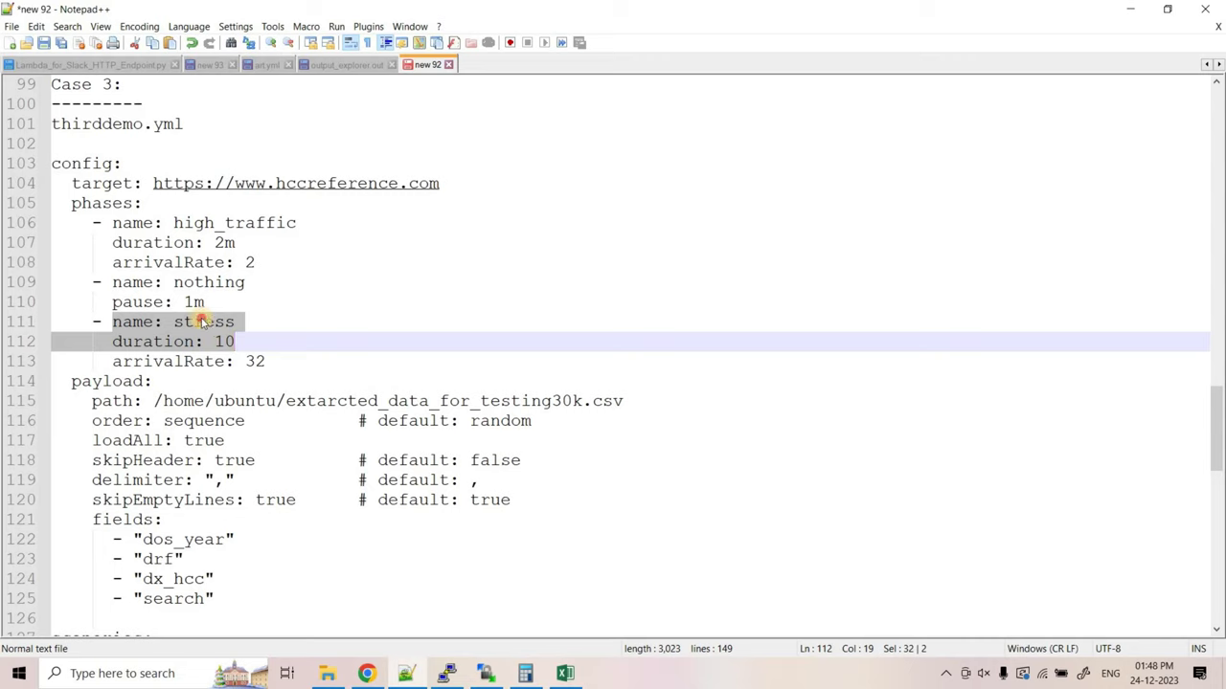
double_click(202, 322)
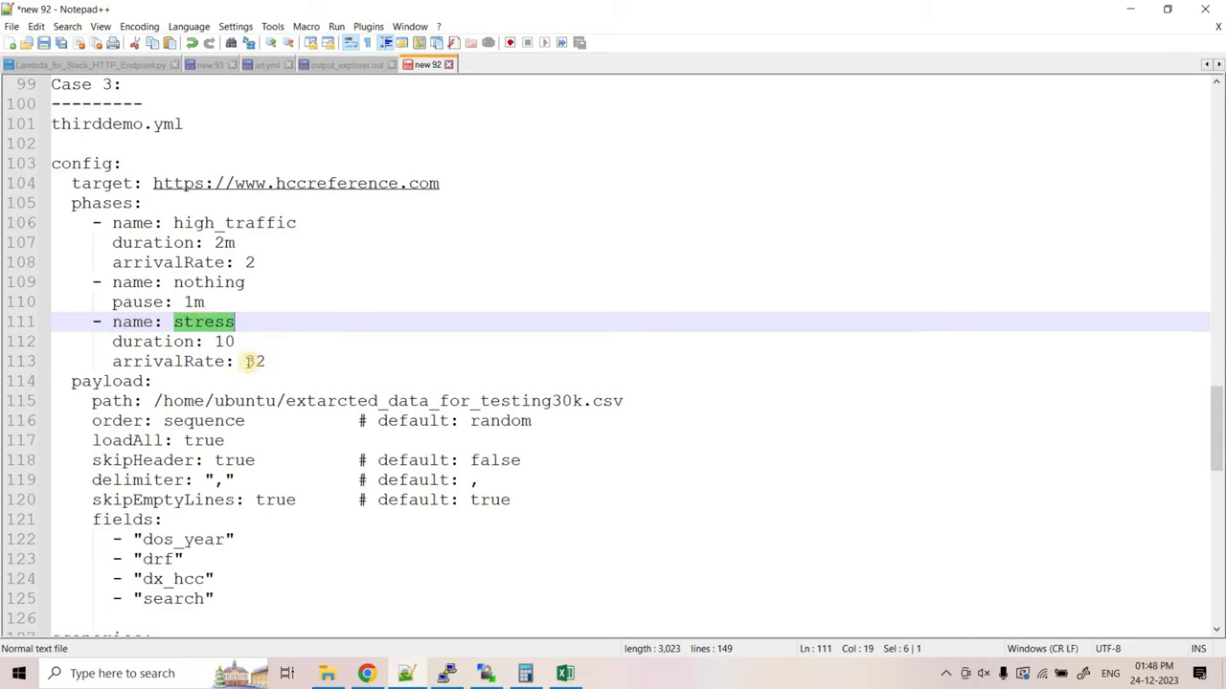
left_click_drag(246, 361, 256, 361)
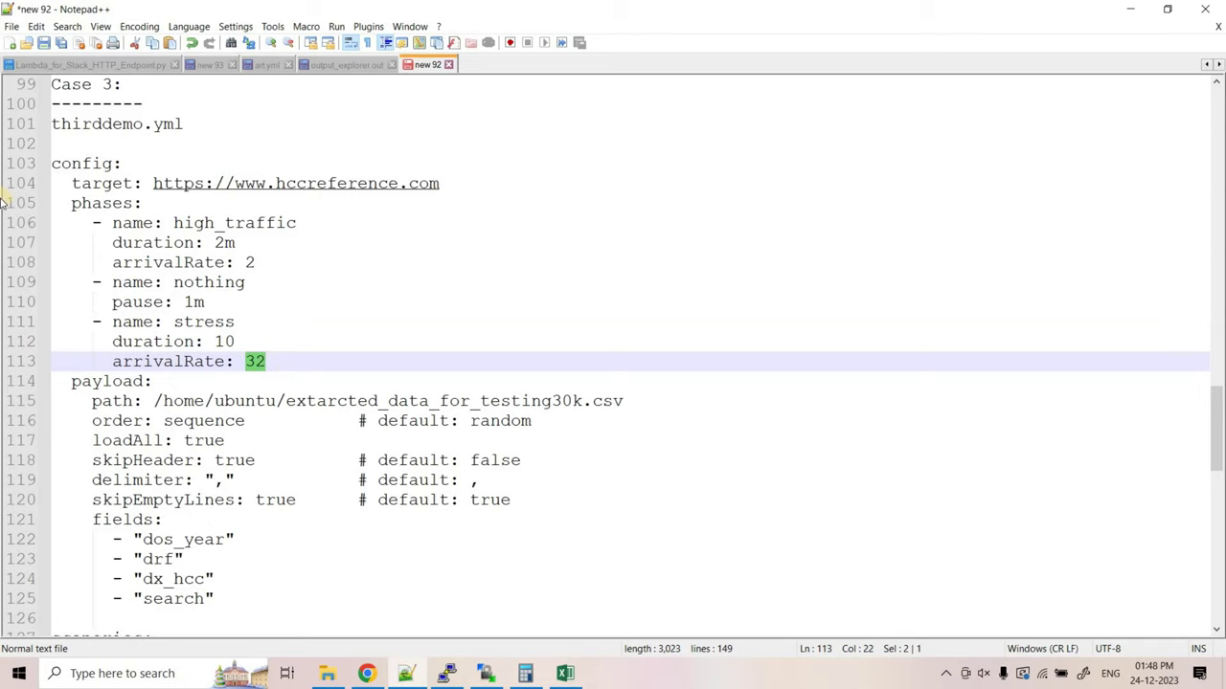
left_click_drag(59, 202, 267, 361)
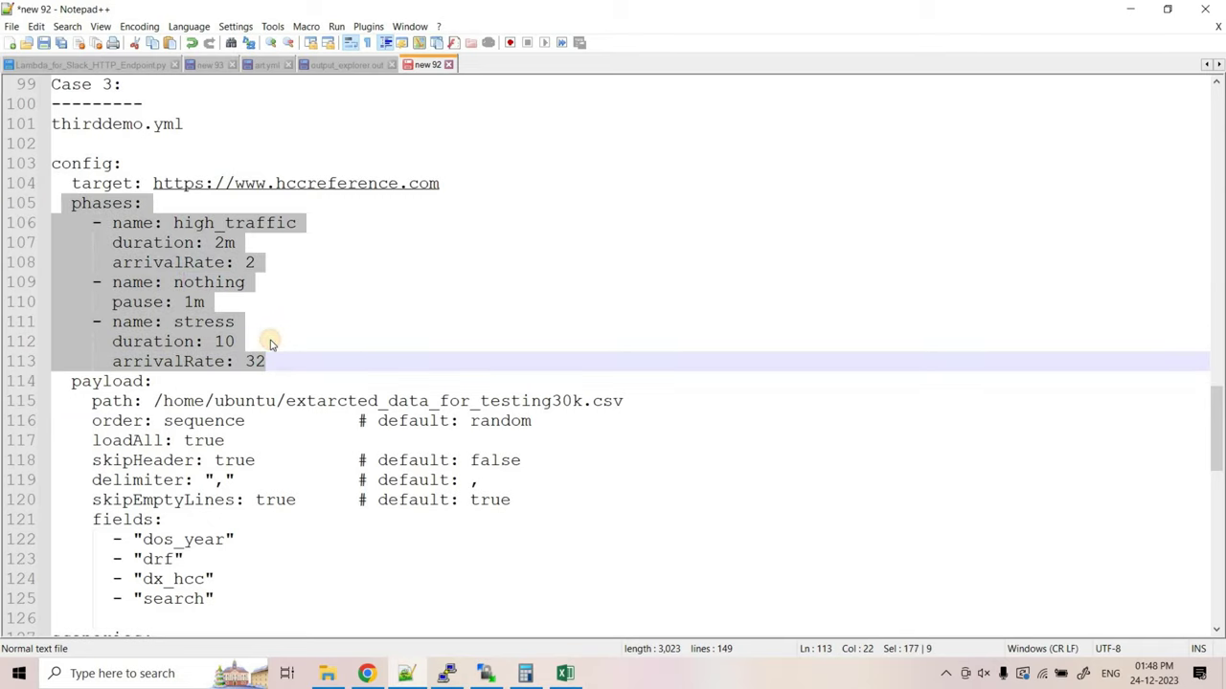
Examine the payload section's path setting and the CSV file name it points to.
double_click(85, 382)
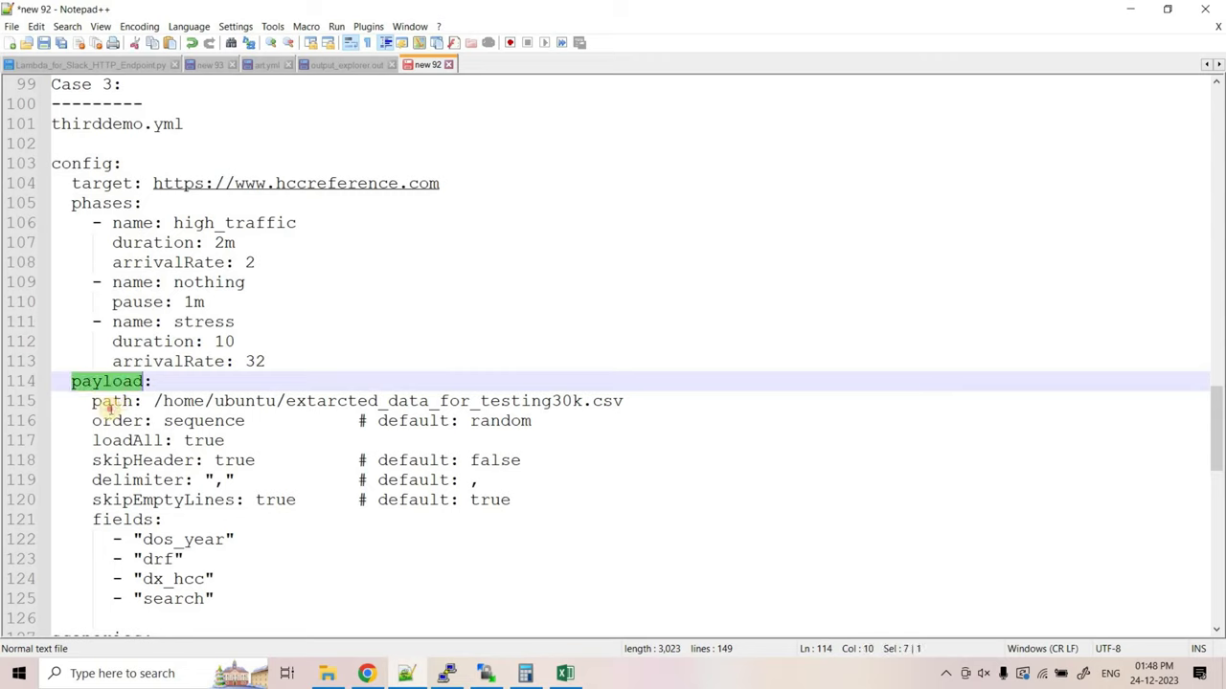
double_click(112, 401)
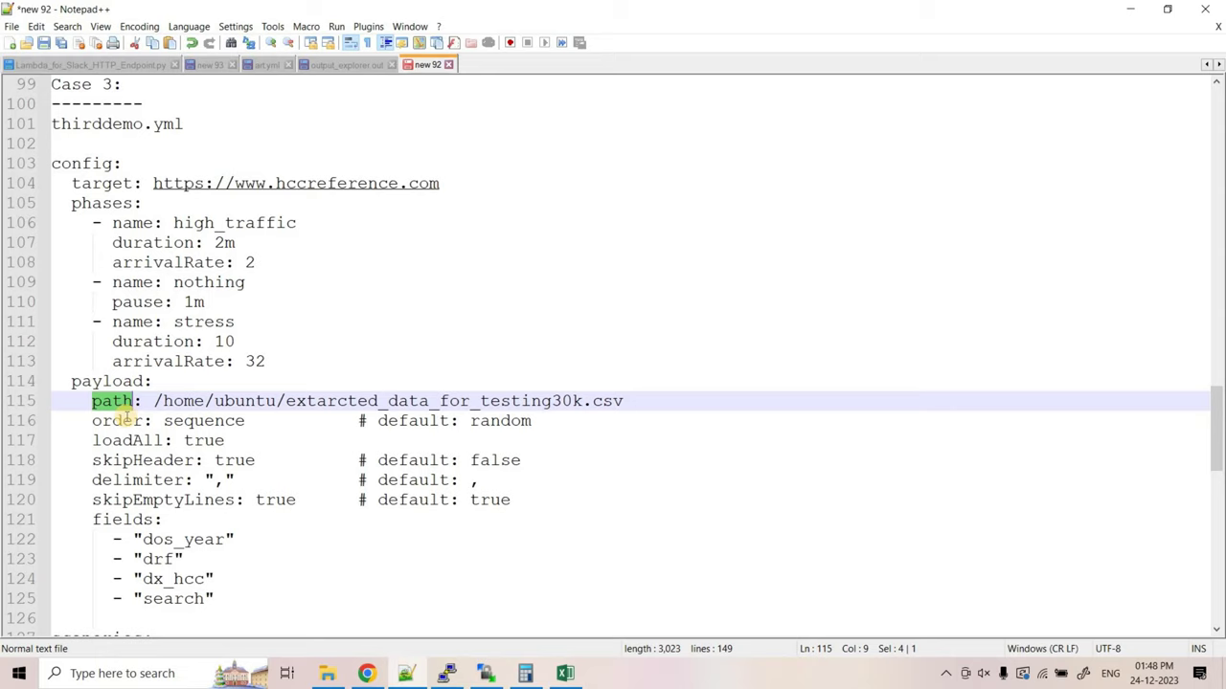
left_click_drag(153, 400, 625, 400)
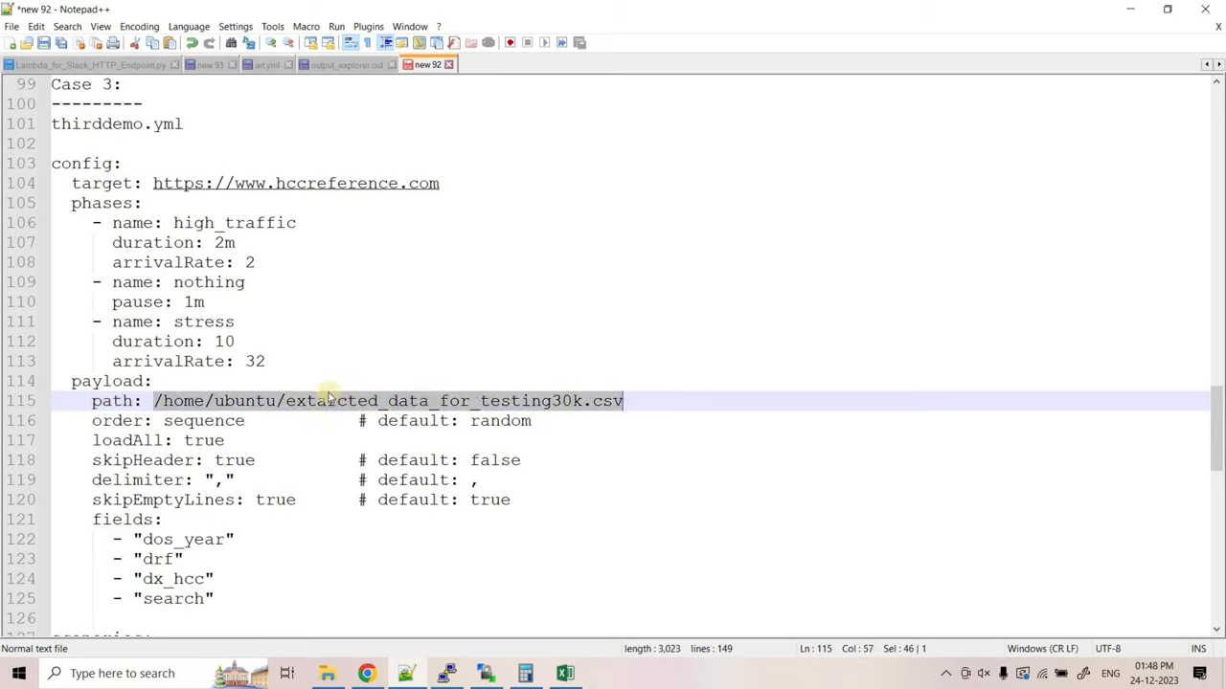
left_click(657, 399)
left_click_drag(299, 401, 276, 401, "shift")
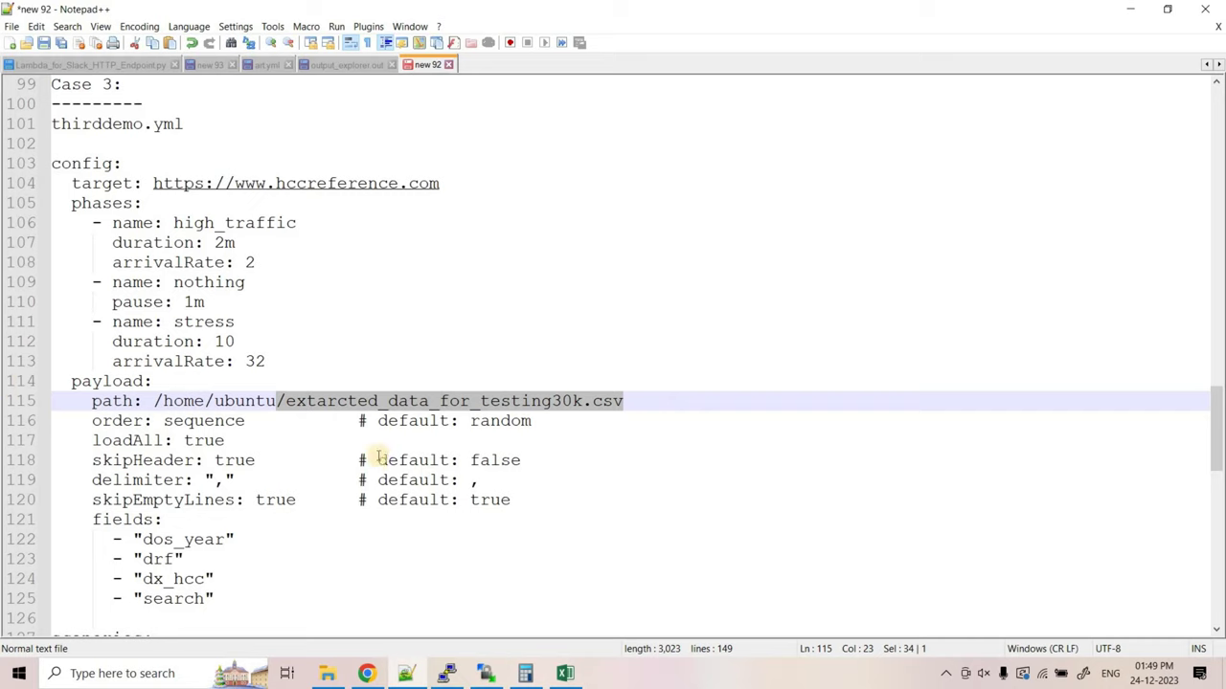
Switch to WinSCP and upload extarcted_data_for_testing30k.csv to /home/ubuntu, reconnecting the session.
left_click(565, 674)
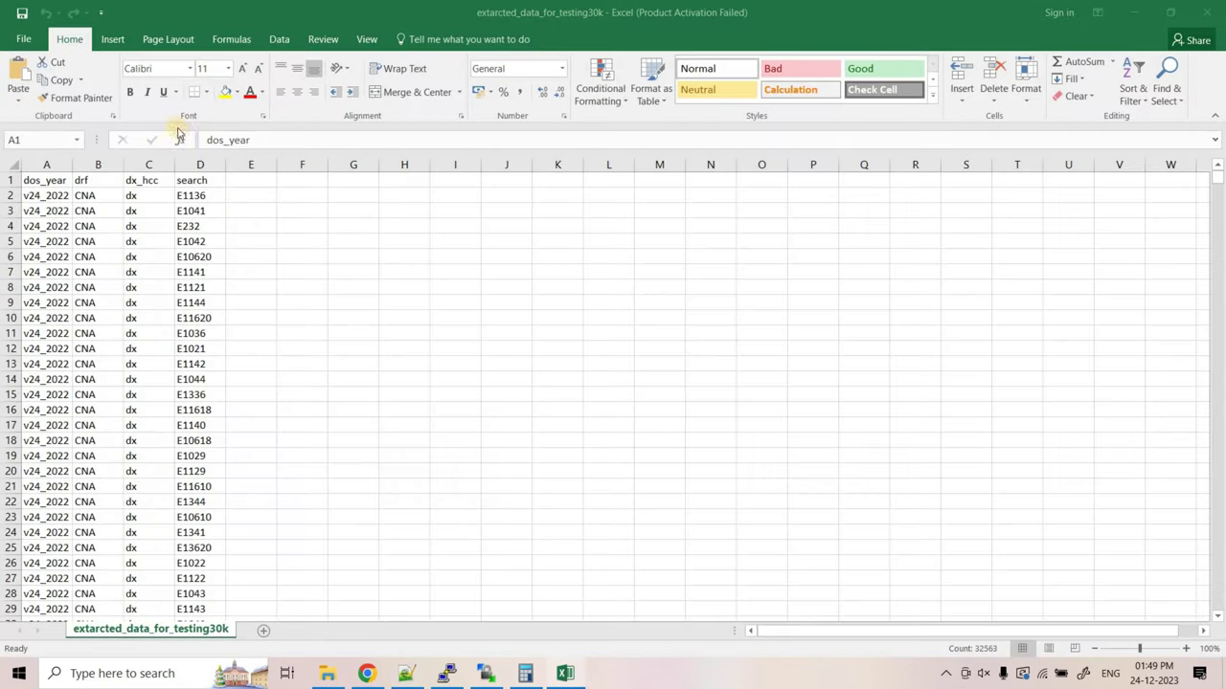
left_click(488, 674)
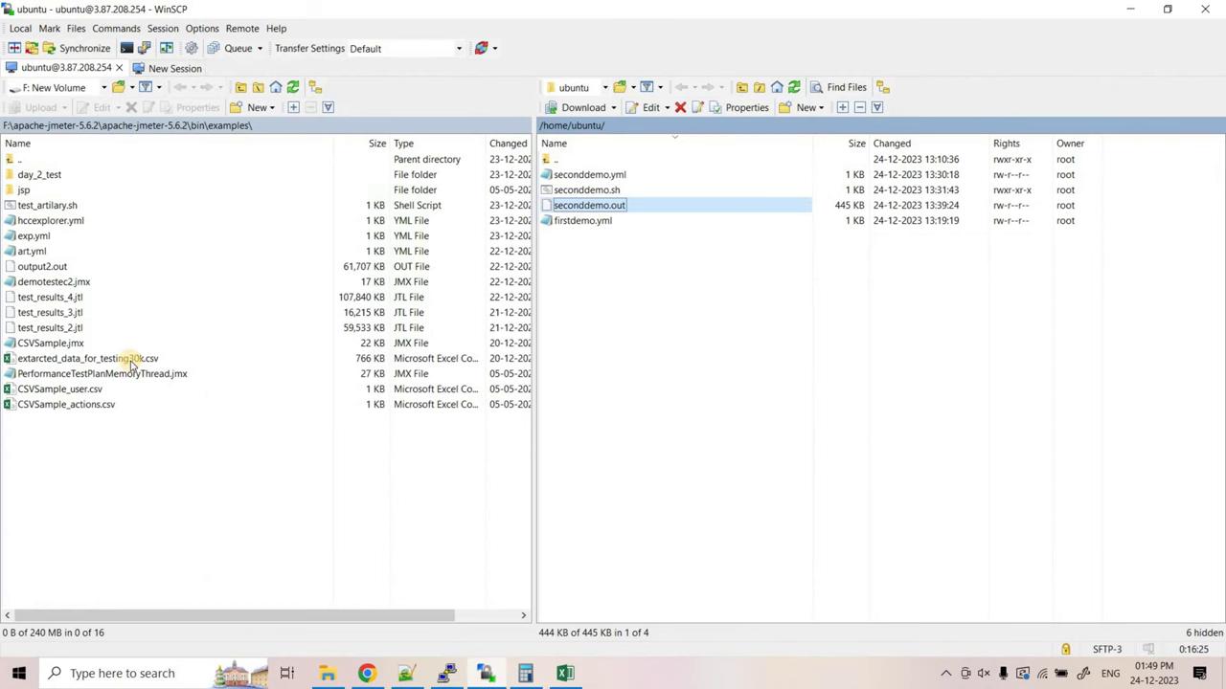
left_click_drag(118, 360, 735, 386)
left_click(645, 364)
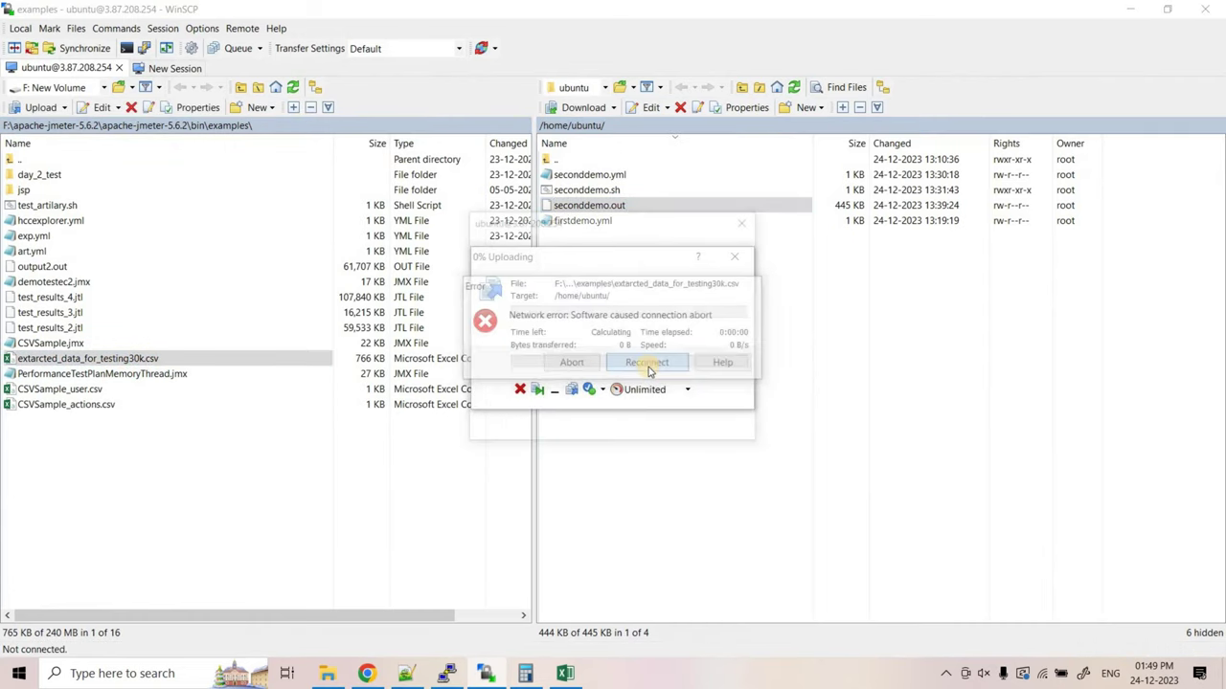
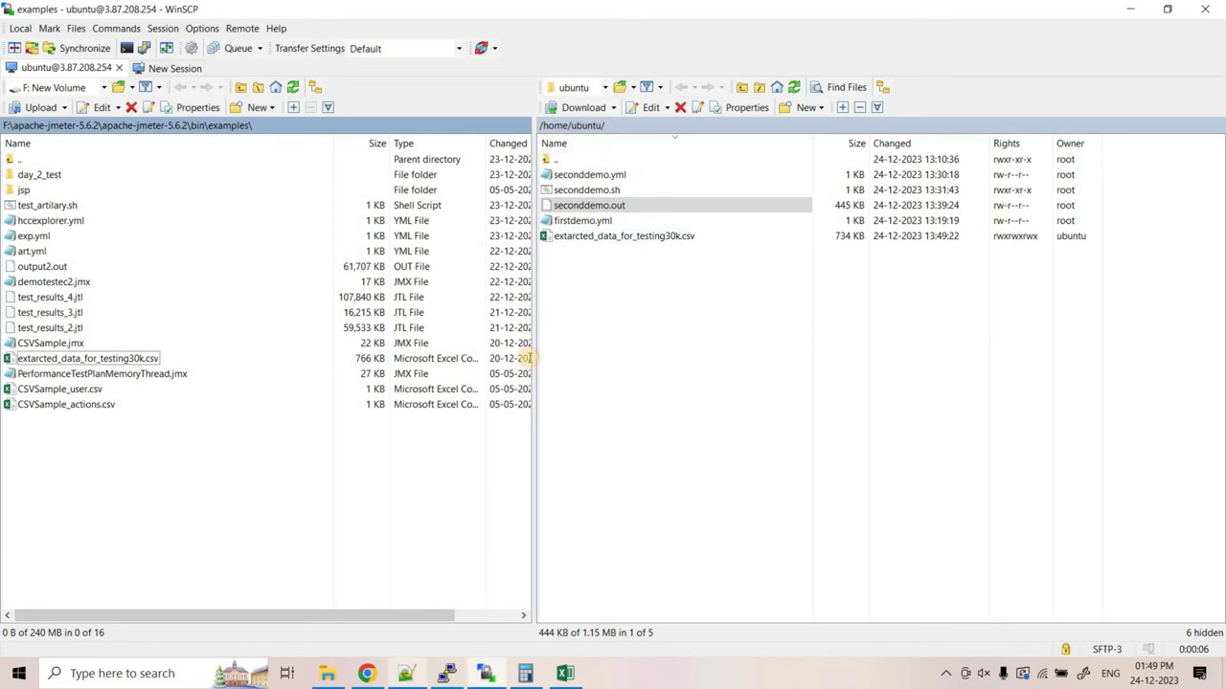
Return to the Notepad++ config and check the payload's CSV path and its sequence order setting.
key("alt+Tab")
left_click_drag(623, 400, 156, 401)
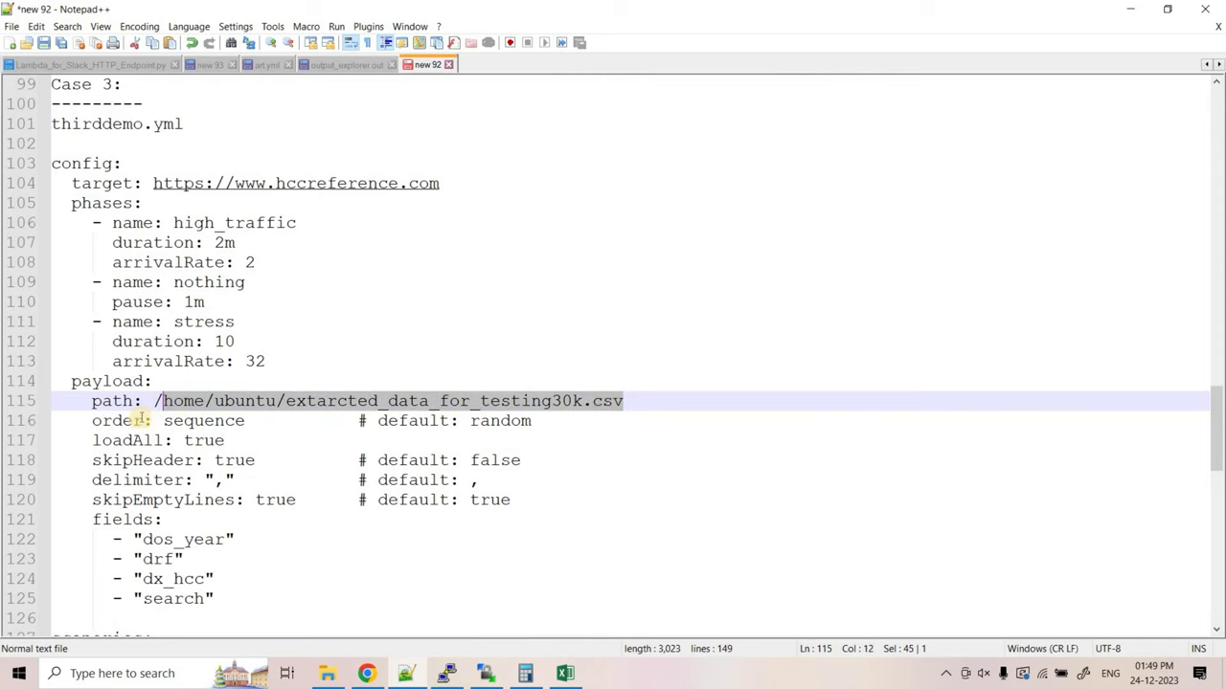
left_click(185, 421)
double_click(186, 421)
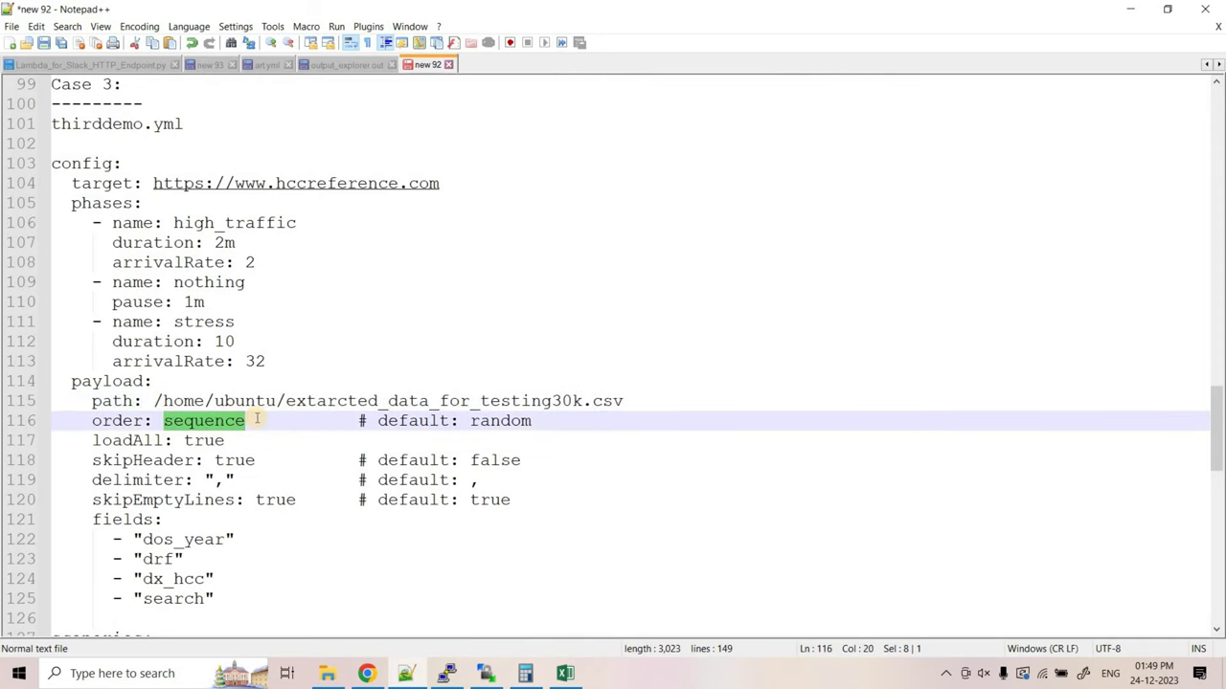
Look over the first data row of the CSV in Excel, then return to the payload config in Notepad++.
left_click(564, 673)
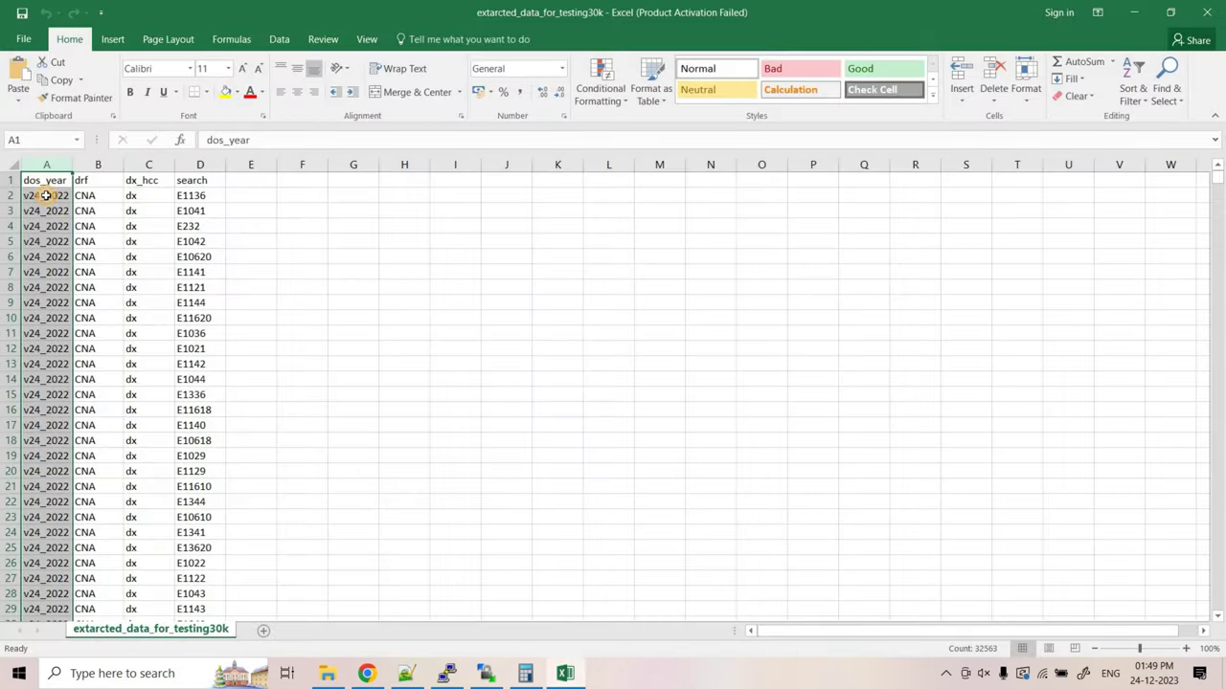
left_click_drag(48, 196, 206, 196)
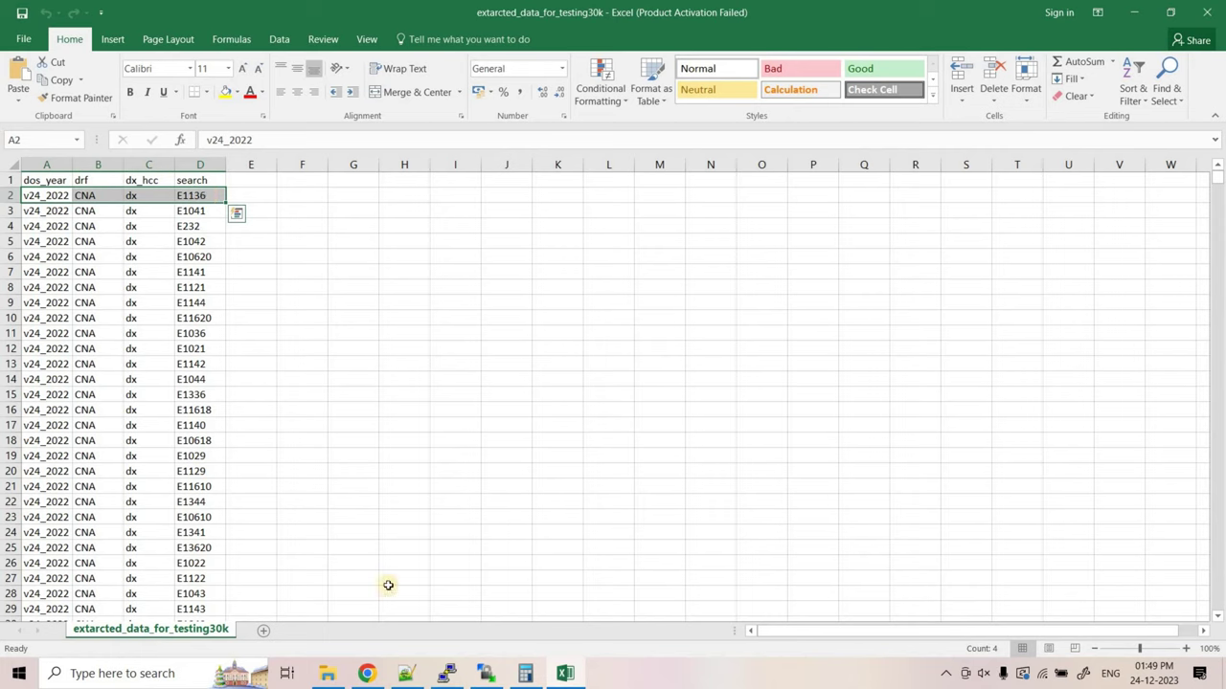
left_click(123, 393)
key("alt+Tab")
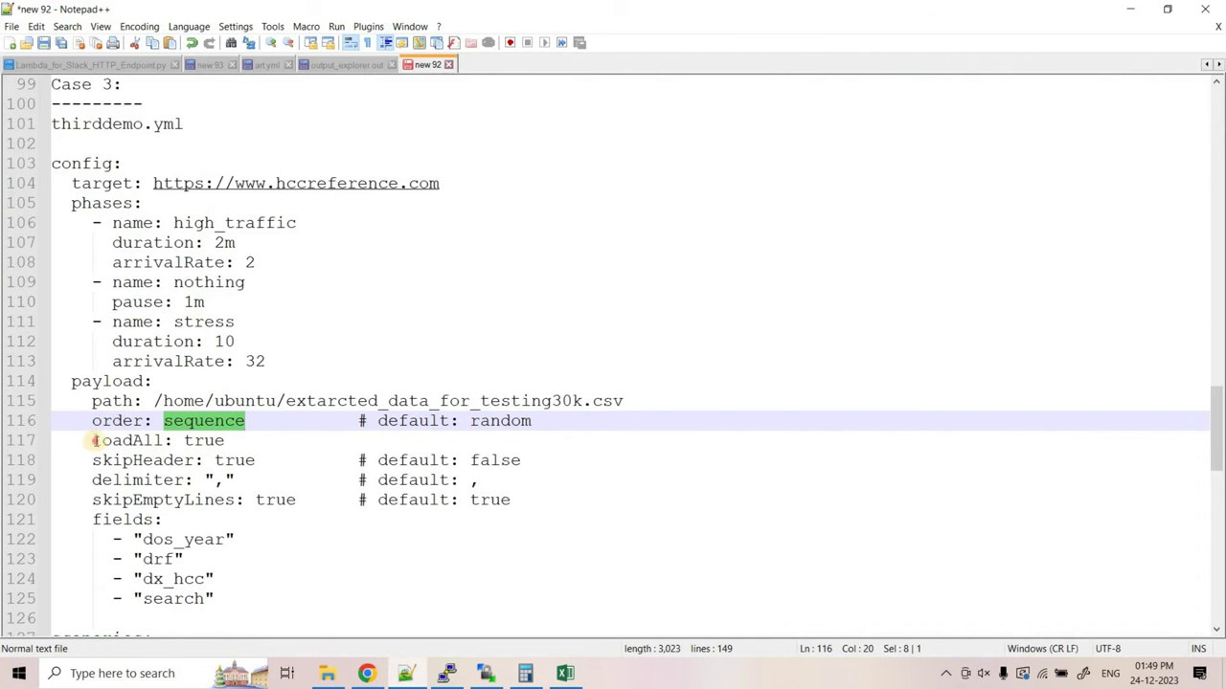
Check the payload's loadAll and skipHeader settings against the CSV's header row in Excel, then return to the Notepad++ config.
left_click_drag(84, 441, 240, 441)
left_click_drag(92, 460, 263, 461)
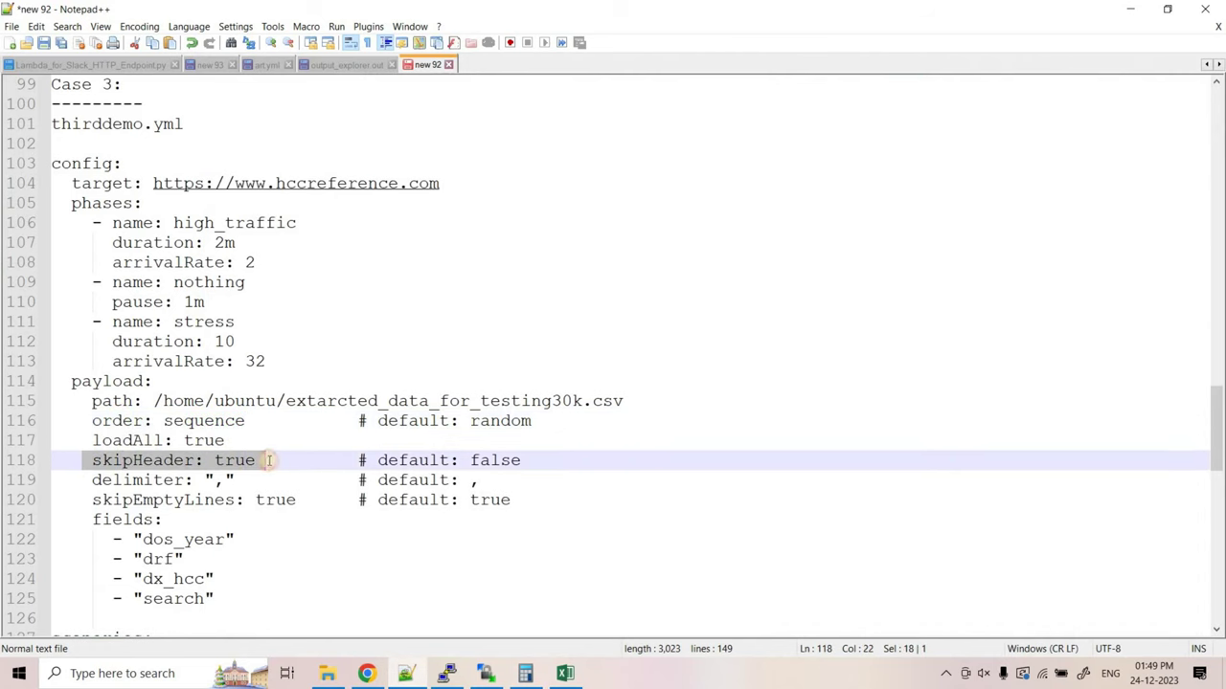
left_click(565, 673)
left_click_drag(55, 180, 205, 181)
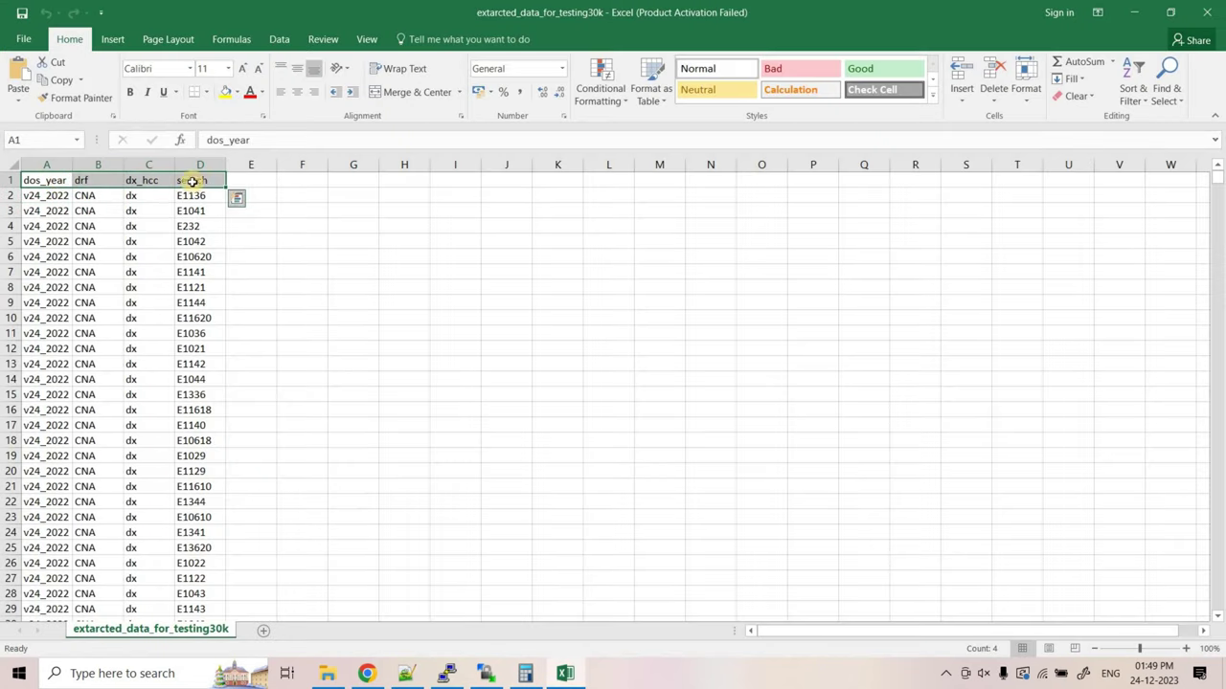
left_click(150, 470)
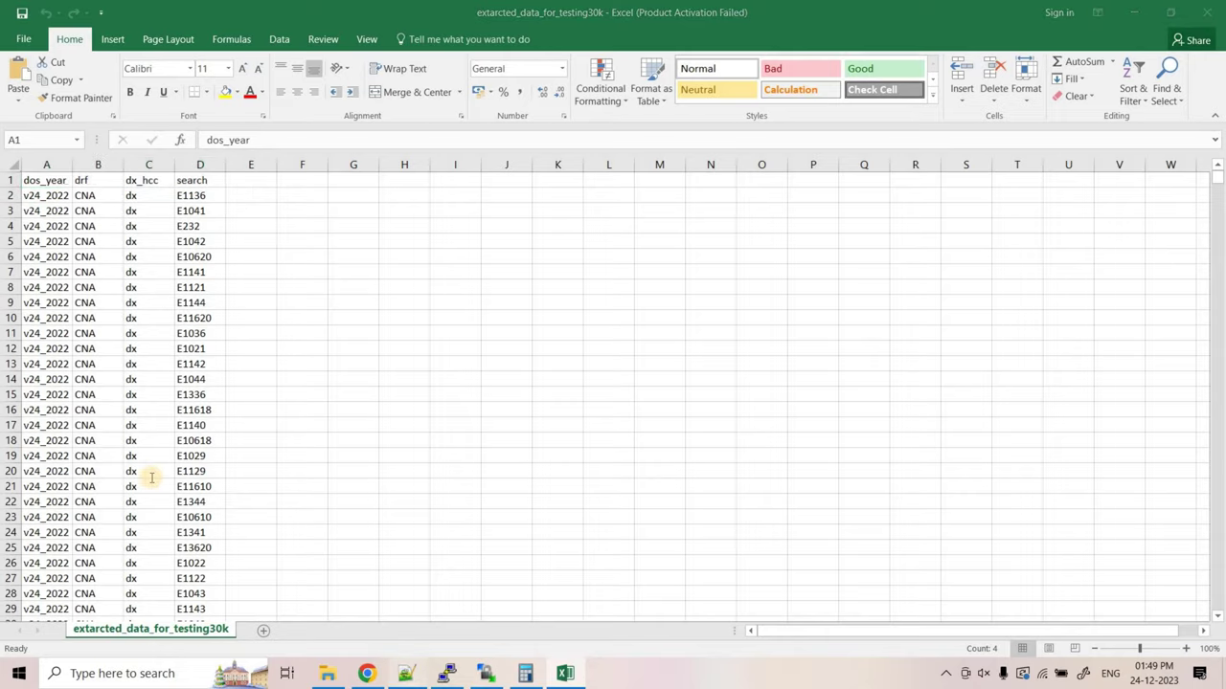
key("alt+Tab")
Examine the payload's delimiter and skipEmptyLines settings and its dos_year, drf, dx_hcc and search fields.
left_click_drag(99, 479, 264, 487)
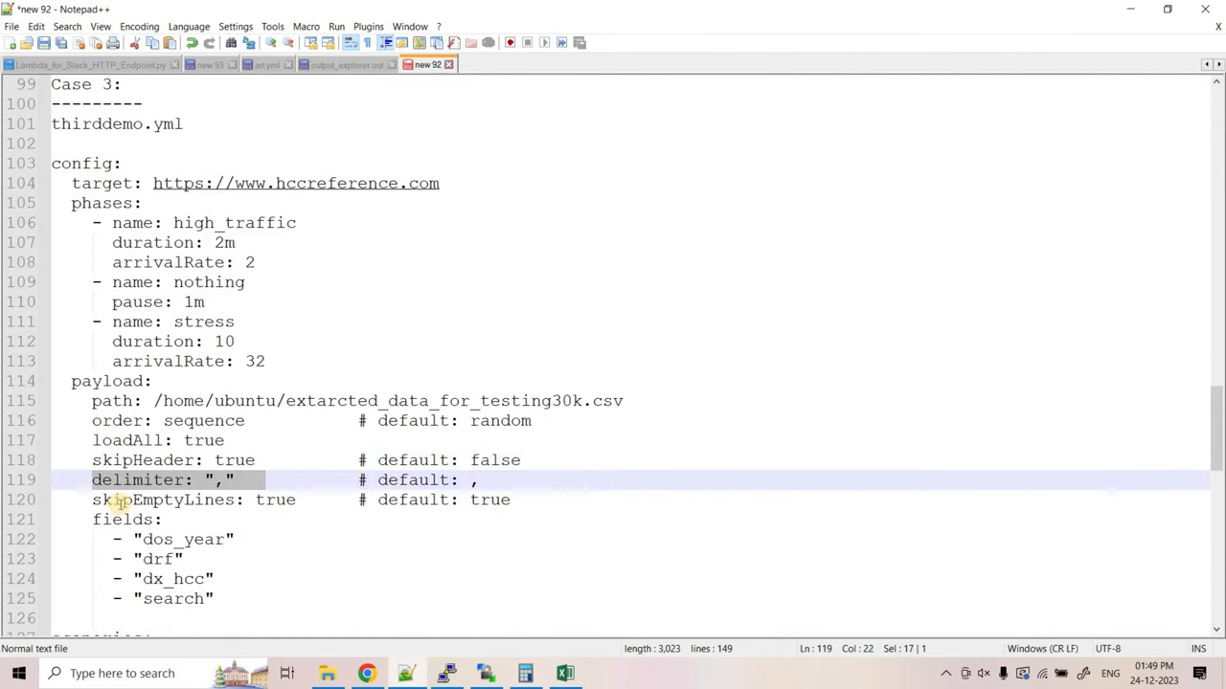
double_click(198, 499)
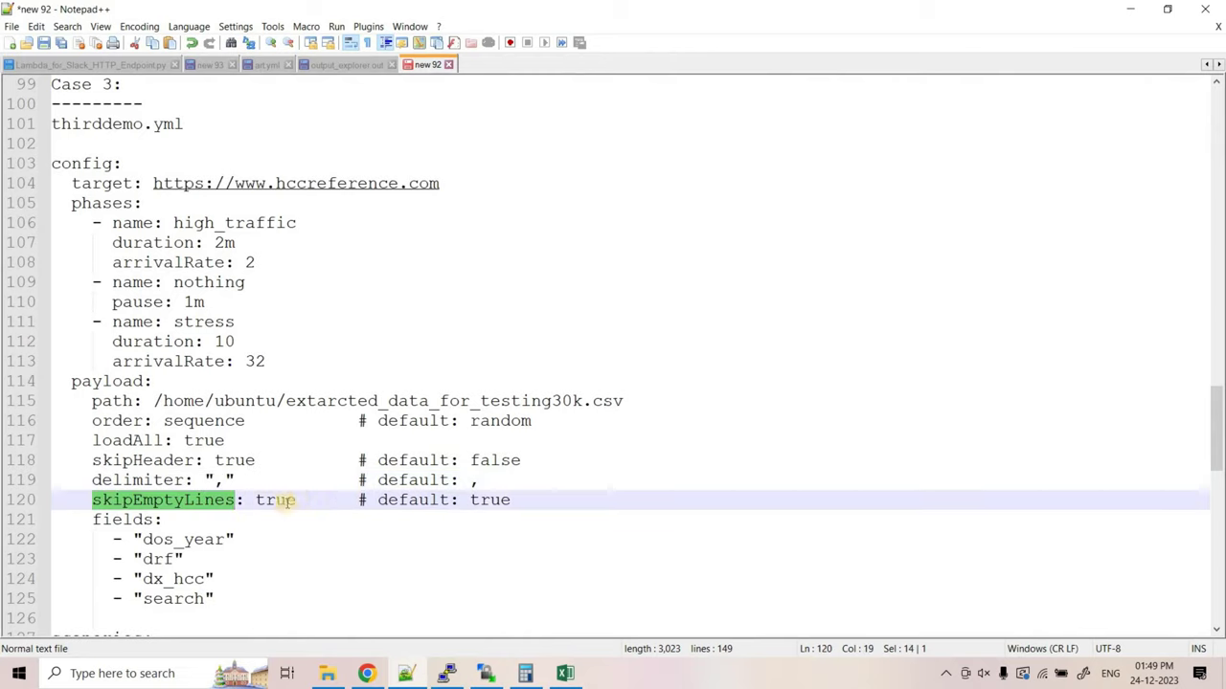
left_click_drag(92, 519, 217, 599)
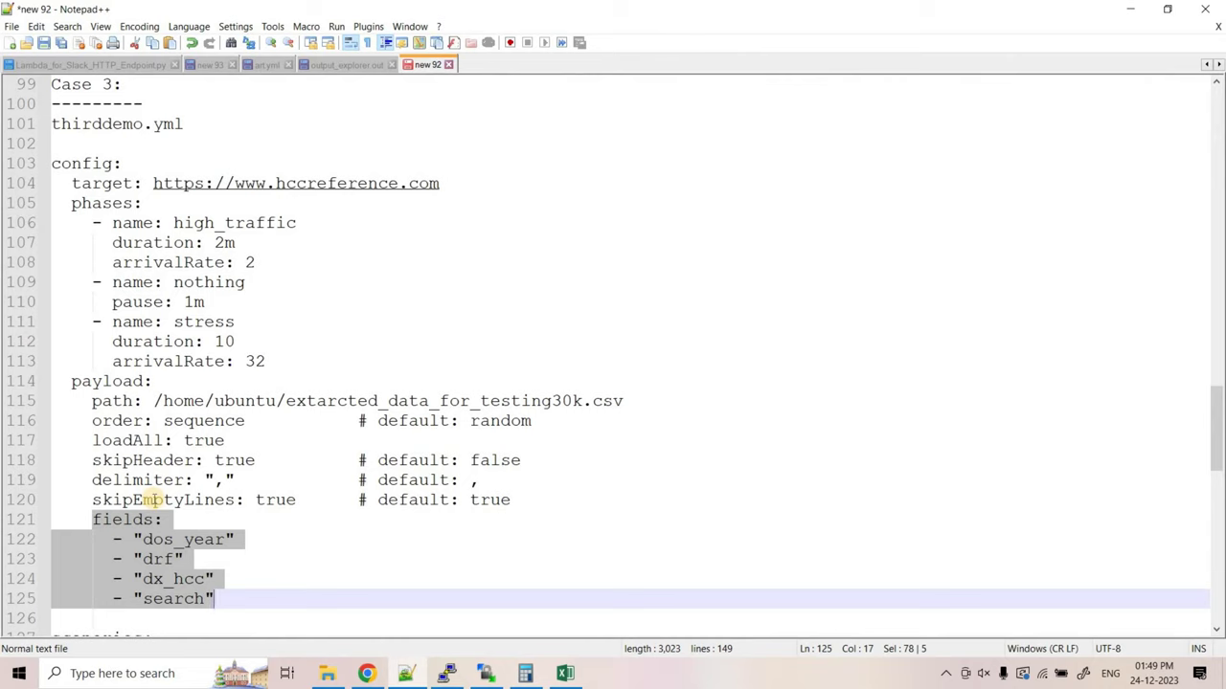
double_click(208, 539)
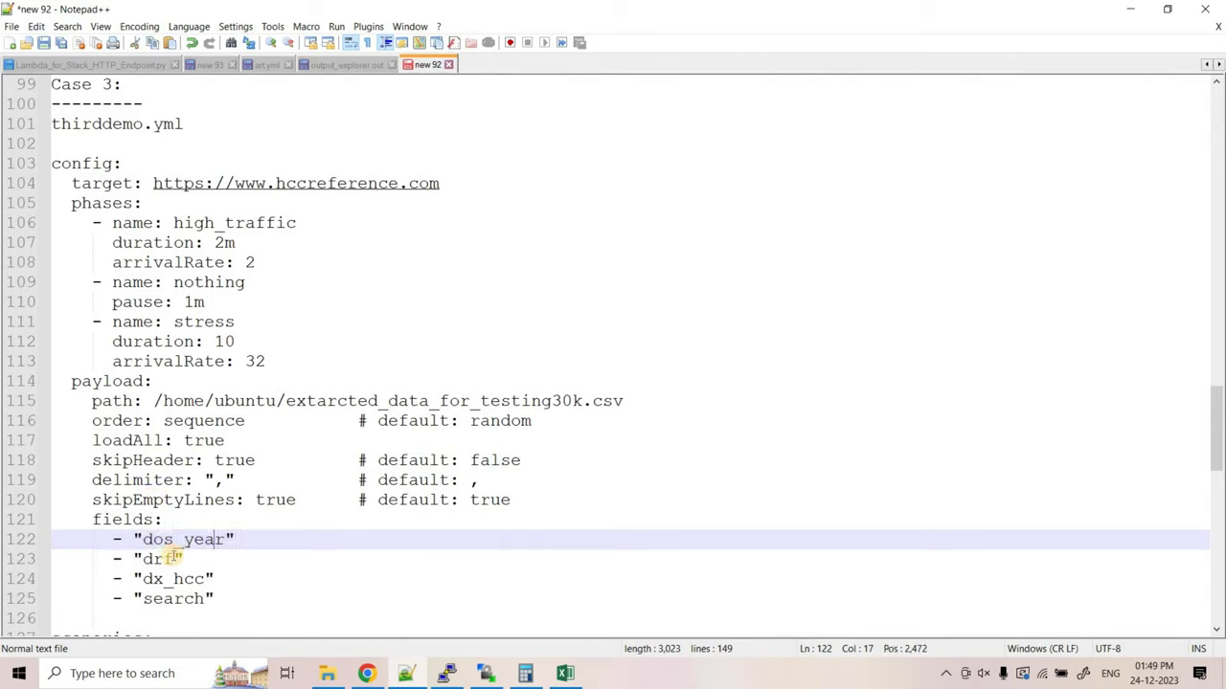
double_click(159, 560)
double_click(176, 580)
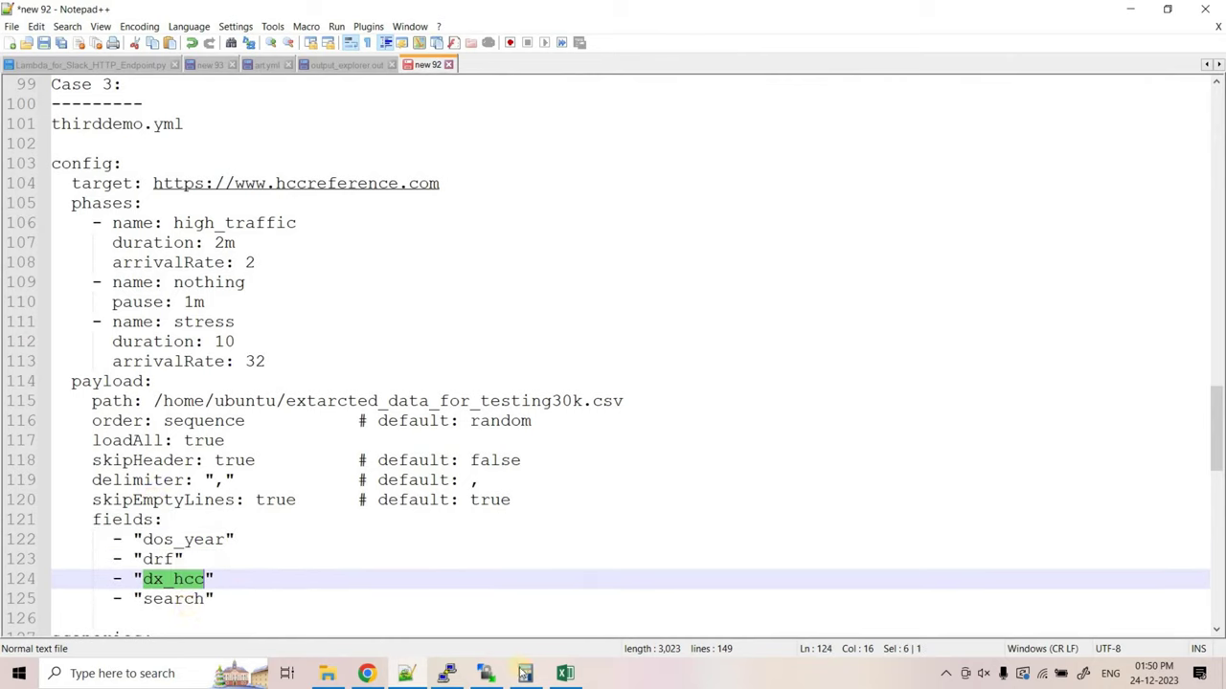
double_click(173, 598)
Compare the payload field names with the CSV column headers in Excel, then return to the payload block in Notepad++.
left_click(565, 674)
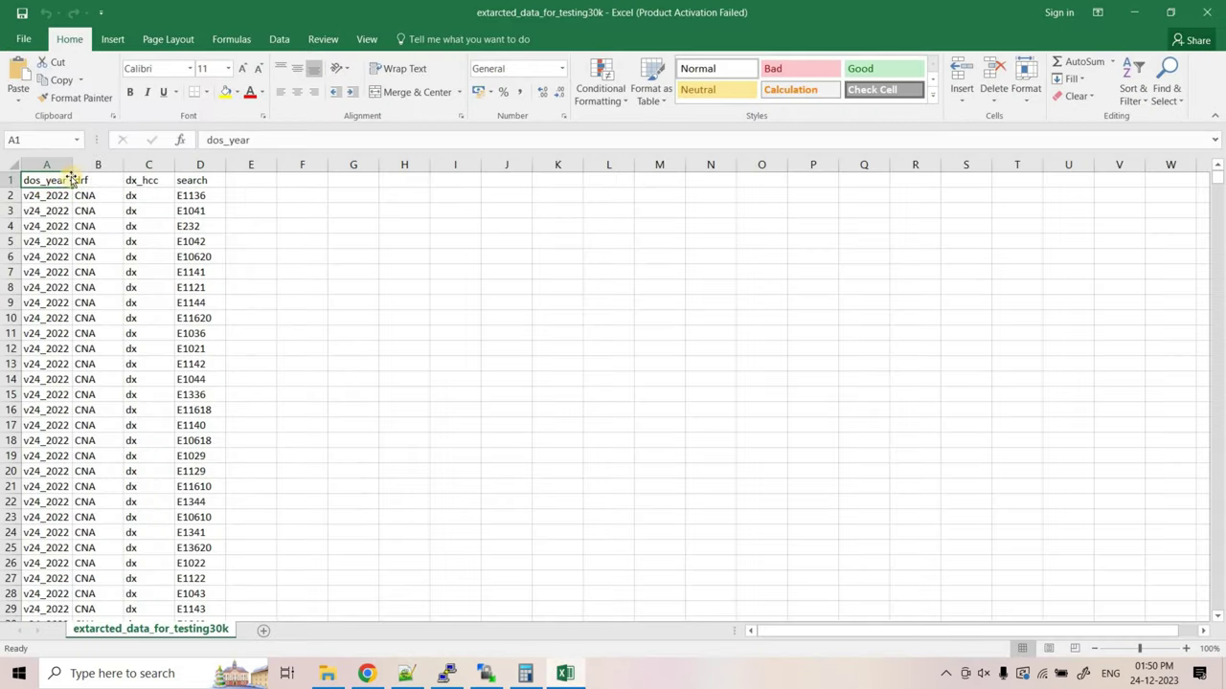
left_click(142, 180)
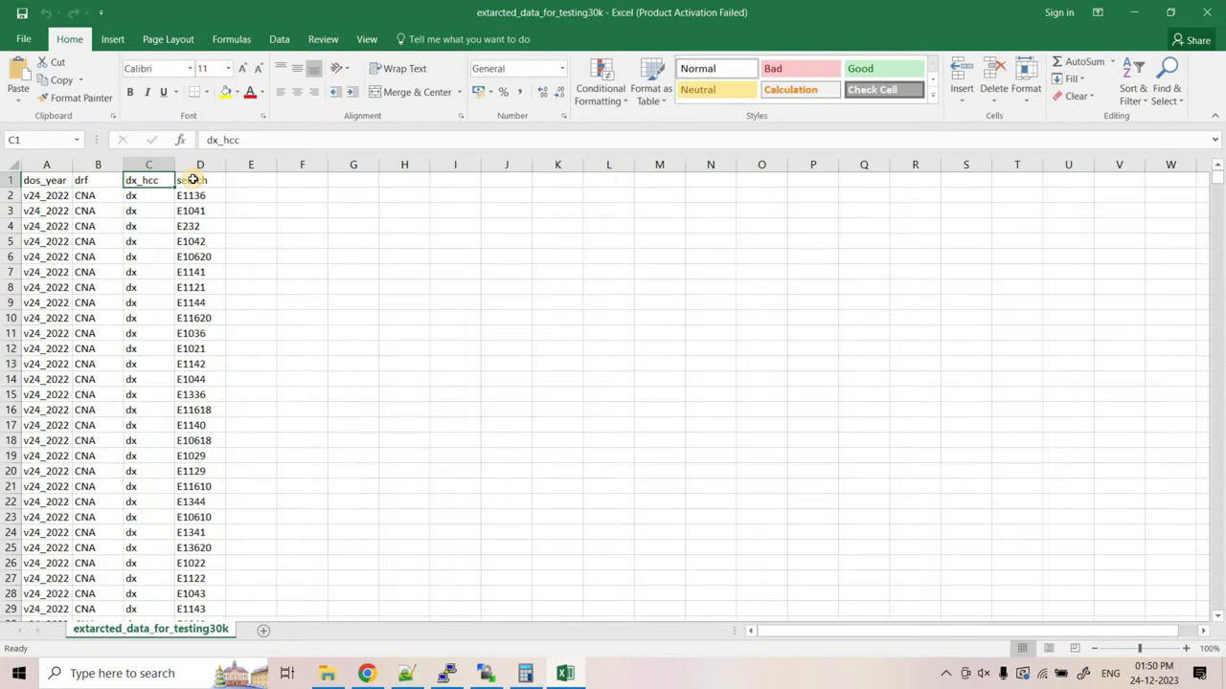
left_click(195, 180)
key("alt+Tab")
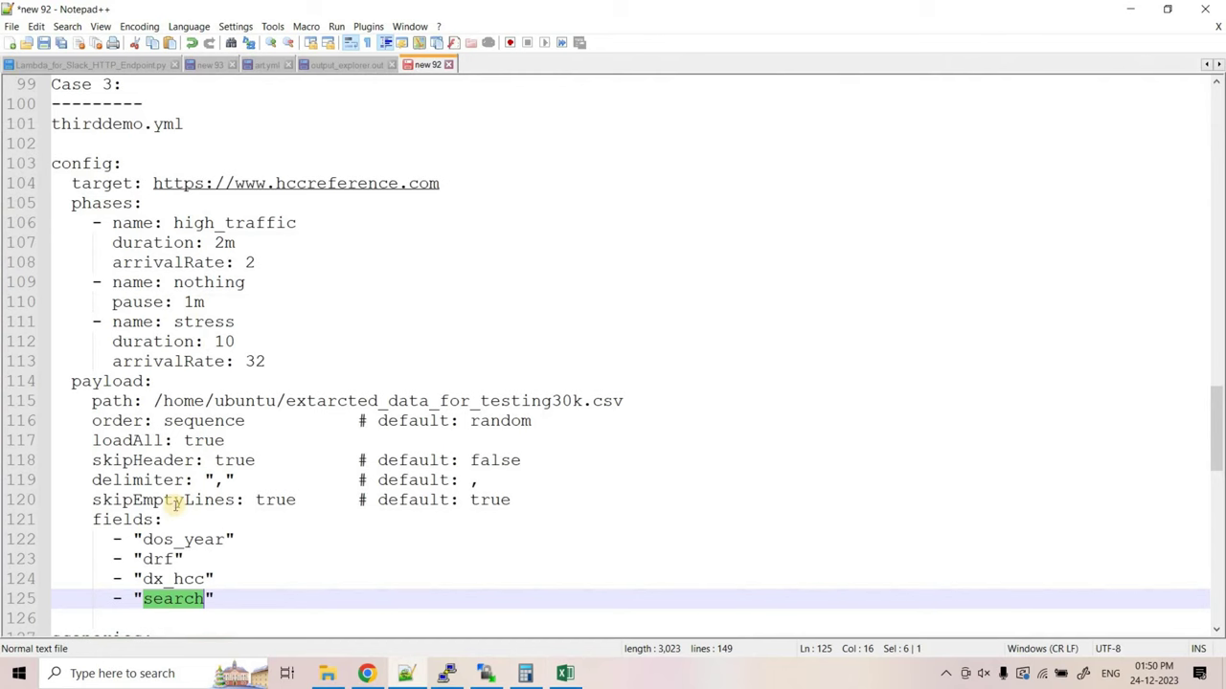
scroll(243, 534, "down", 1)
left_click_drag(216, 539, 38, 330)
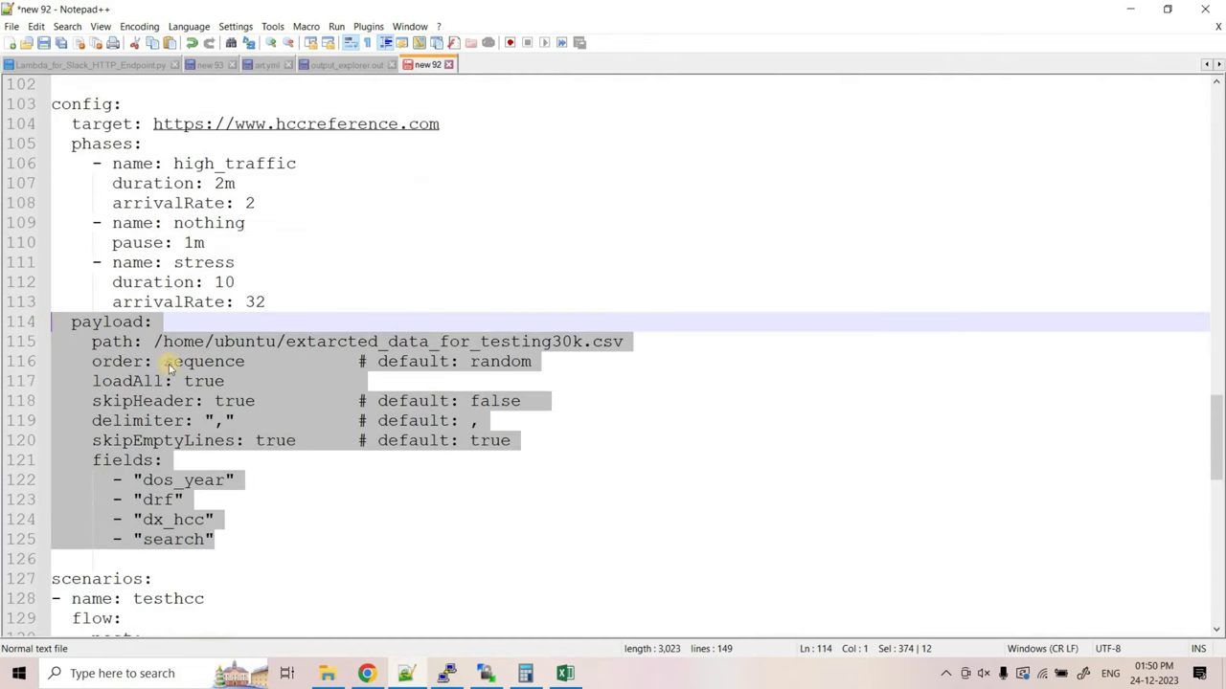
Examine the testhcc scenario's name, its post request and the /api/search url.
scroll(83, 411, "down", 3)
double_click(91, 401)
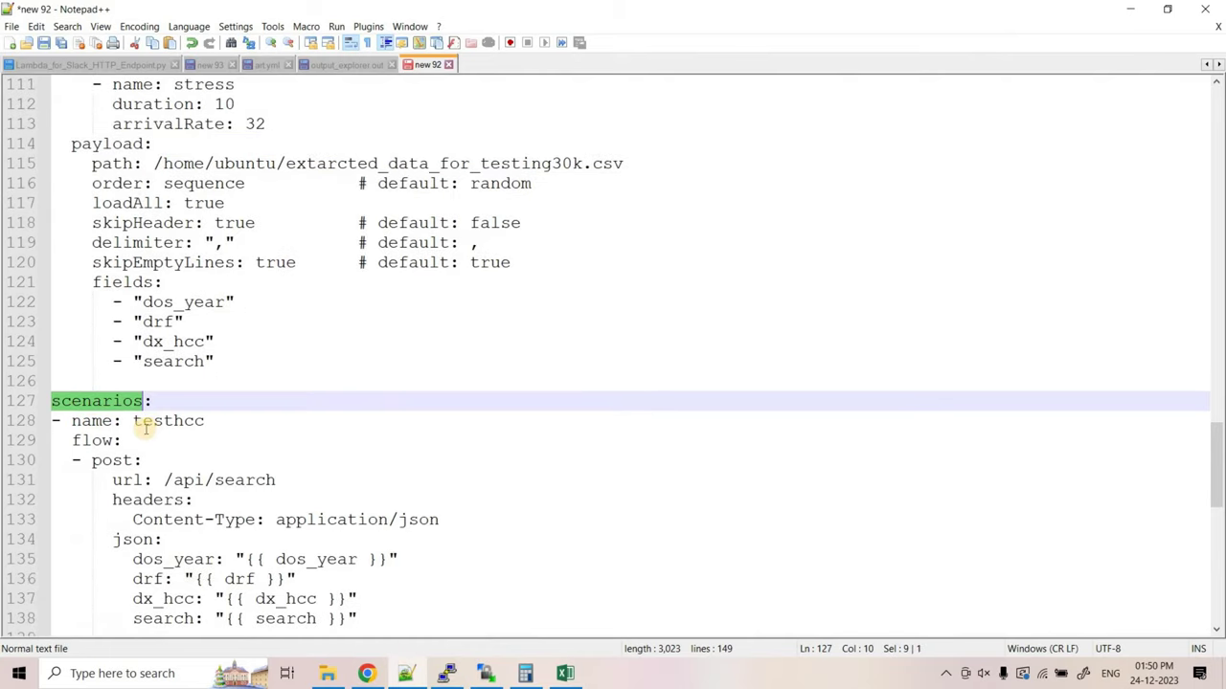
double_click(174, 421)
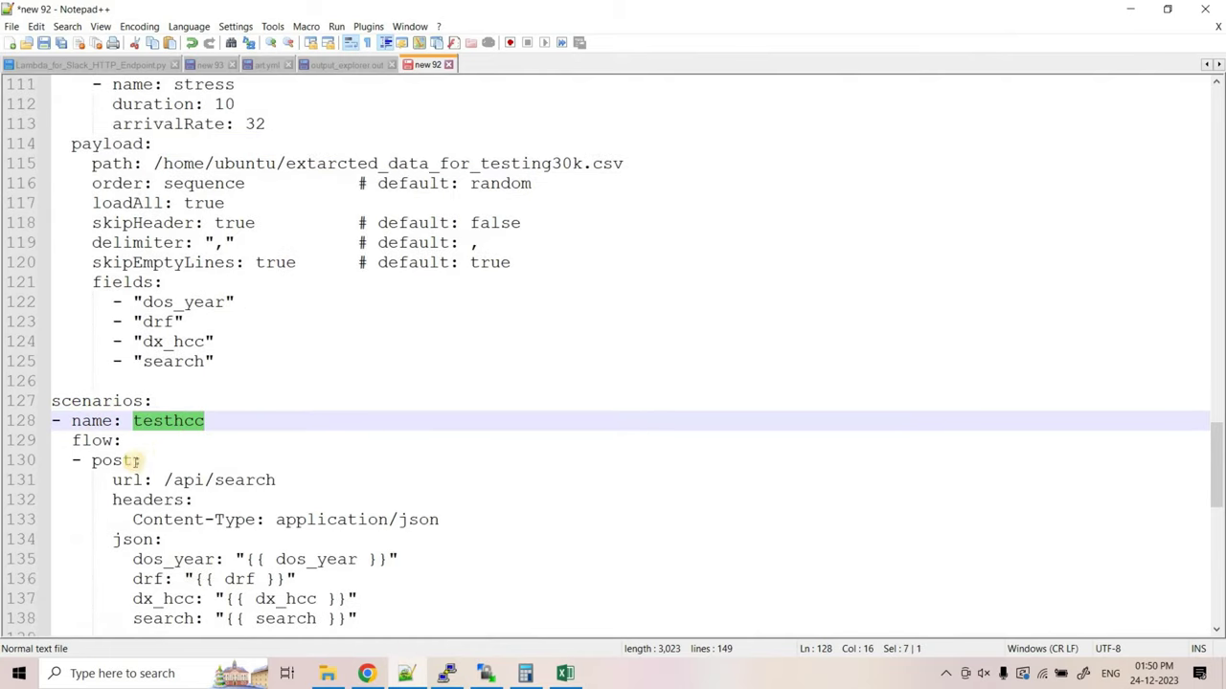
left_click_drag(69, 460, 163, 451)
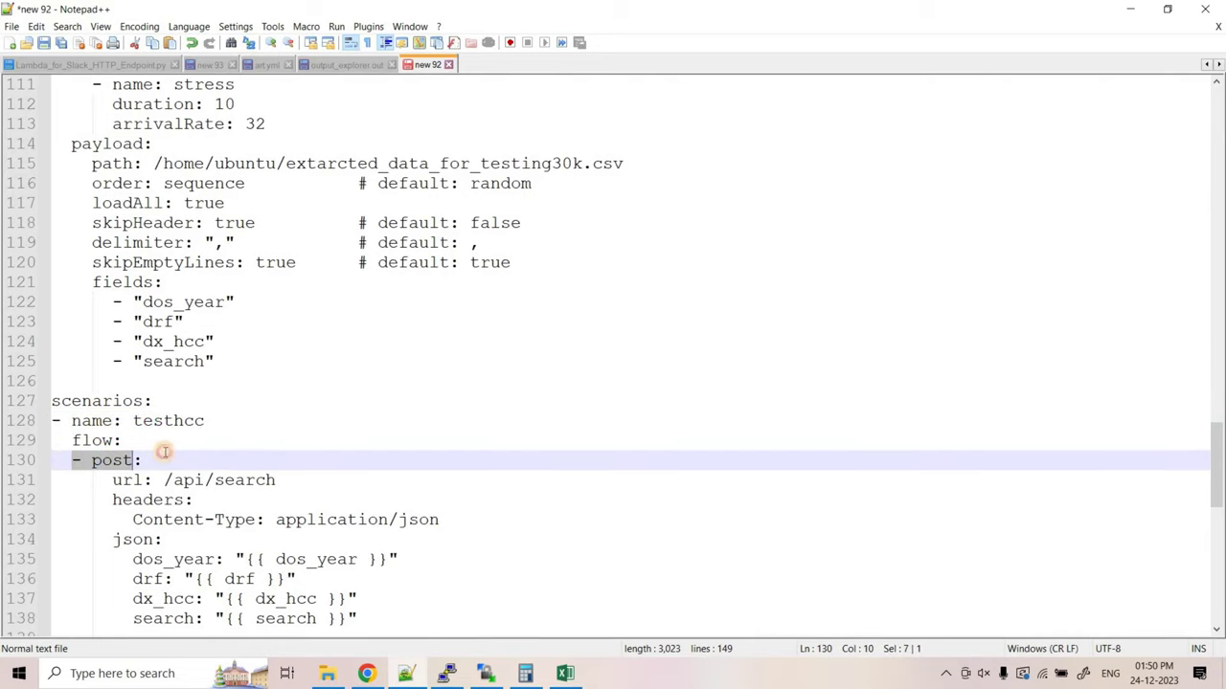
double_click(126, 480)
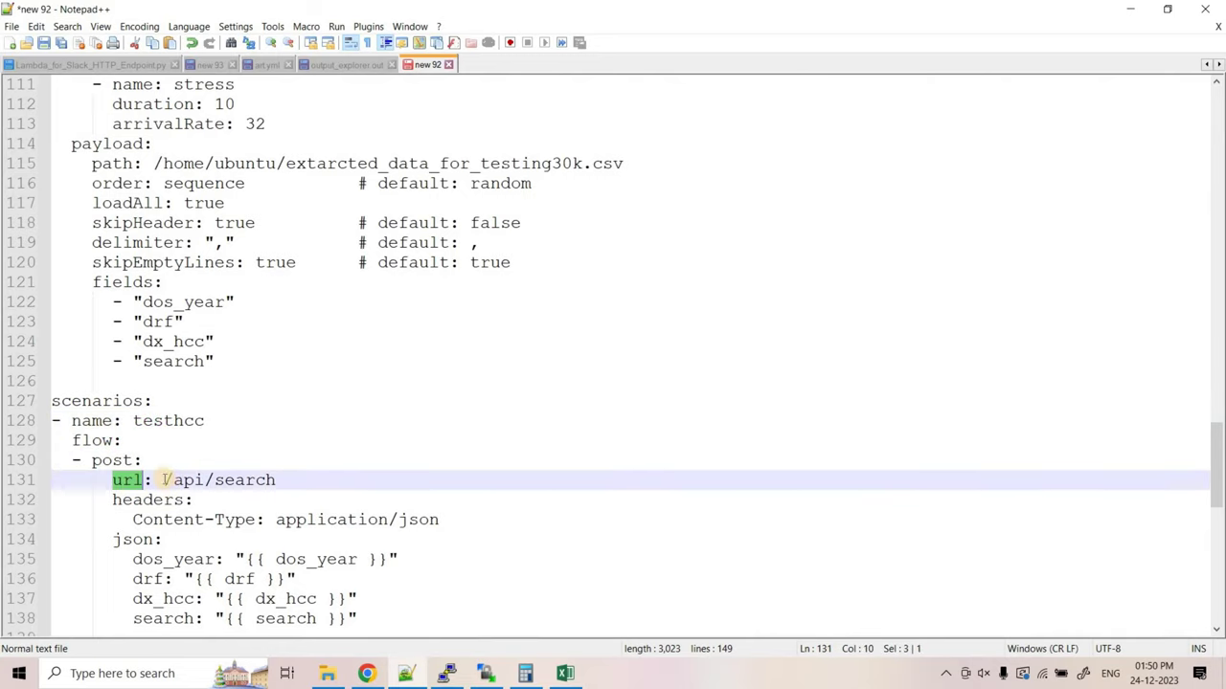
left_click_drag(163, 479, 278, 476)
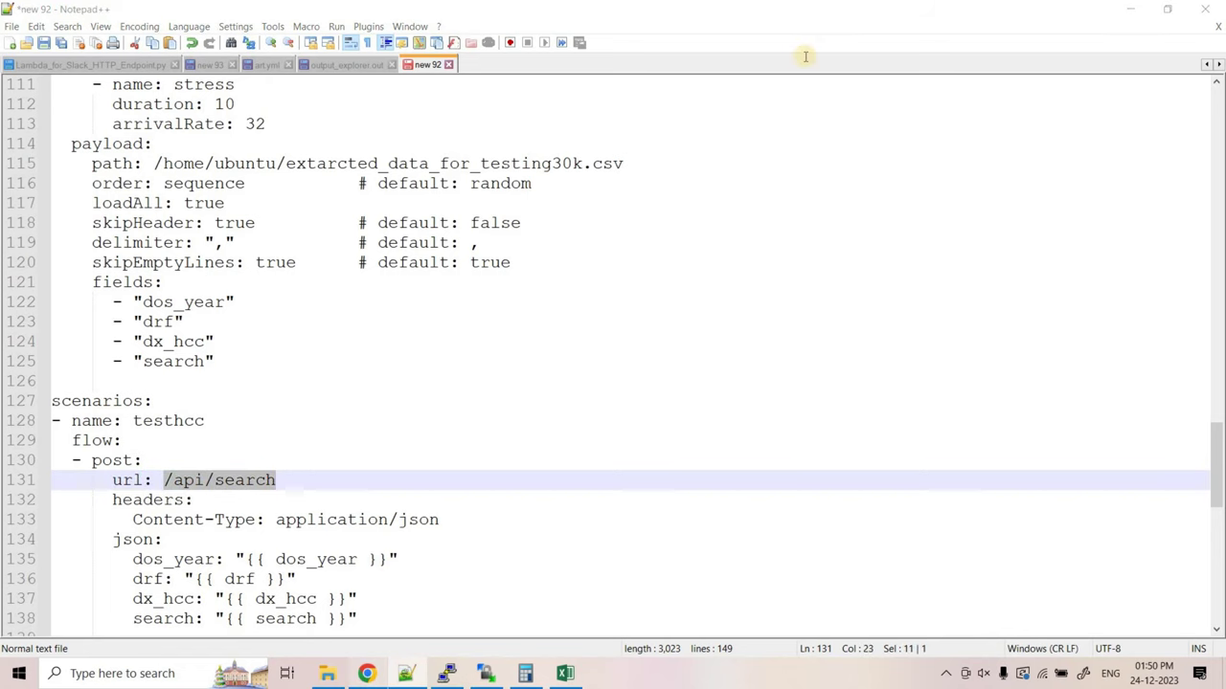
Compare the search call's request URL in Chrome's network headers with the target and url path in the Notepad++ config.
key("alt+Tab")
left_click(749, 268)
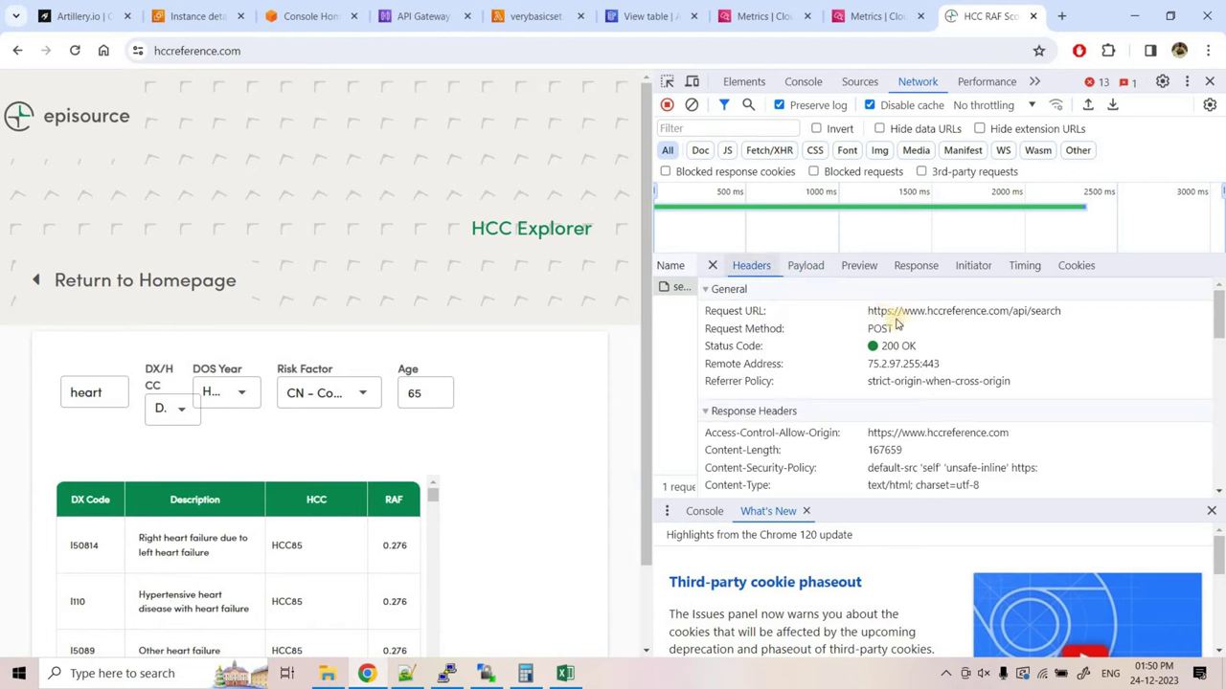
left_click_drag(865, 310, 1059, 311)
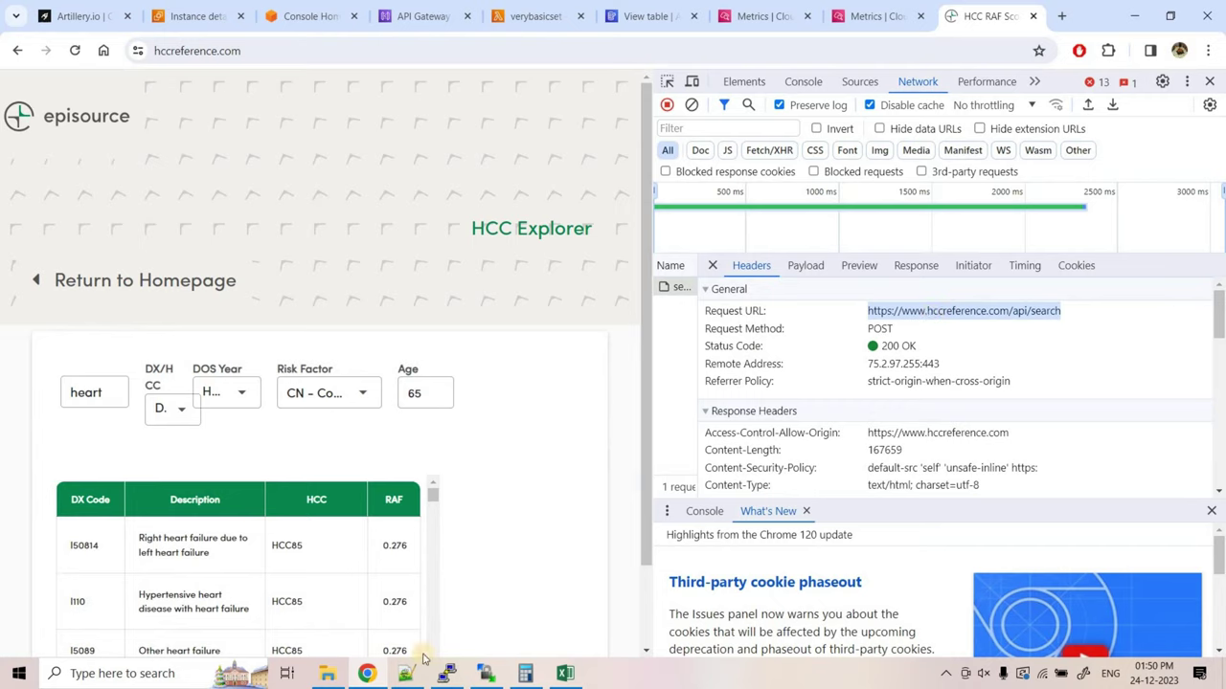
key("alt+Tab")
scroll(306, 220, "up", 6)
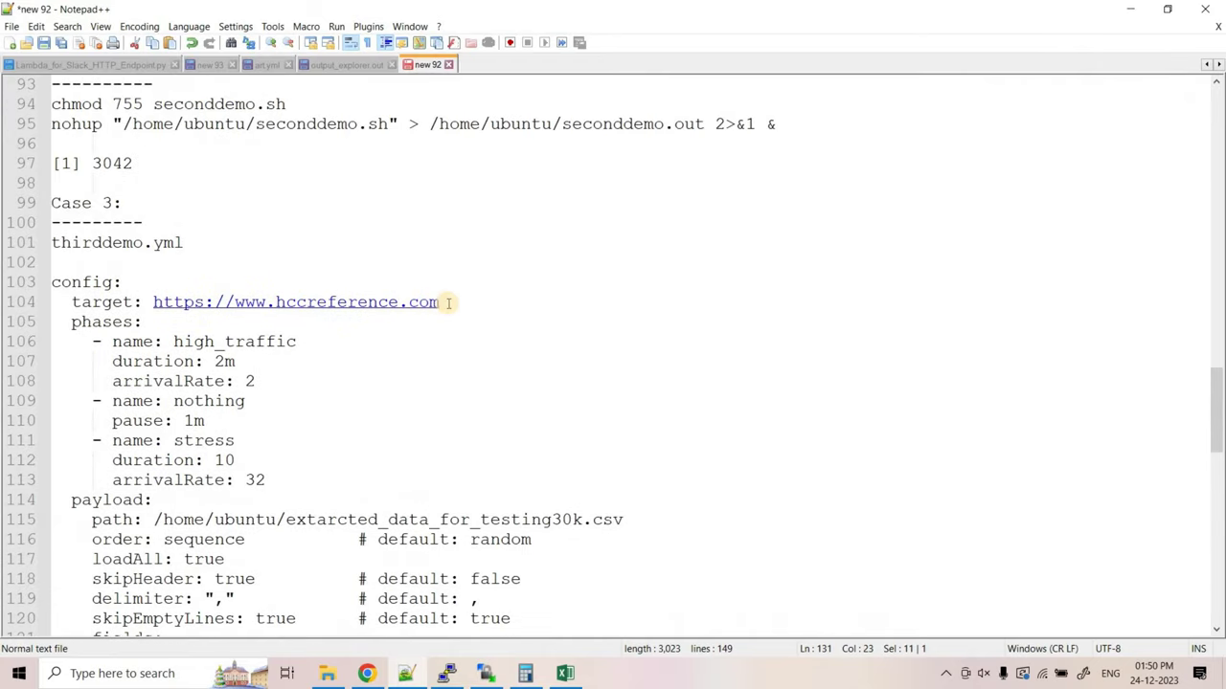
scroll(438, 314, "down", 8)
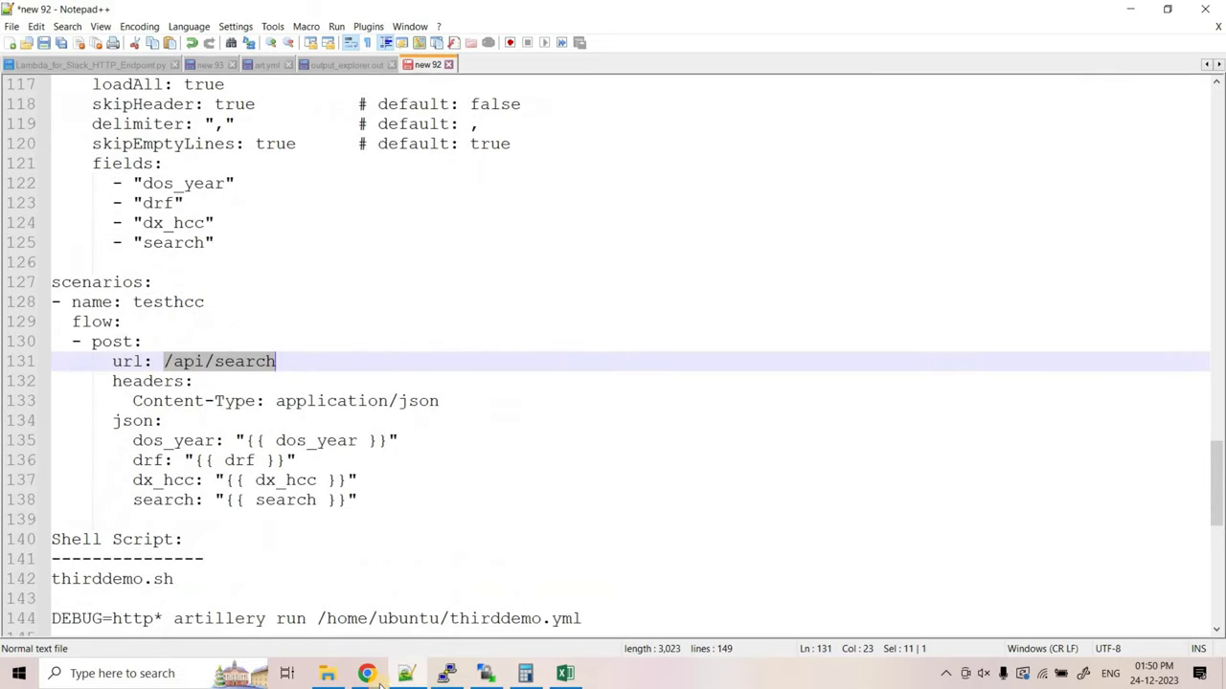
left_click(379, 676)
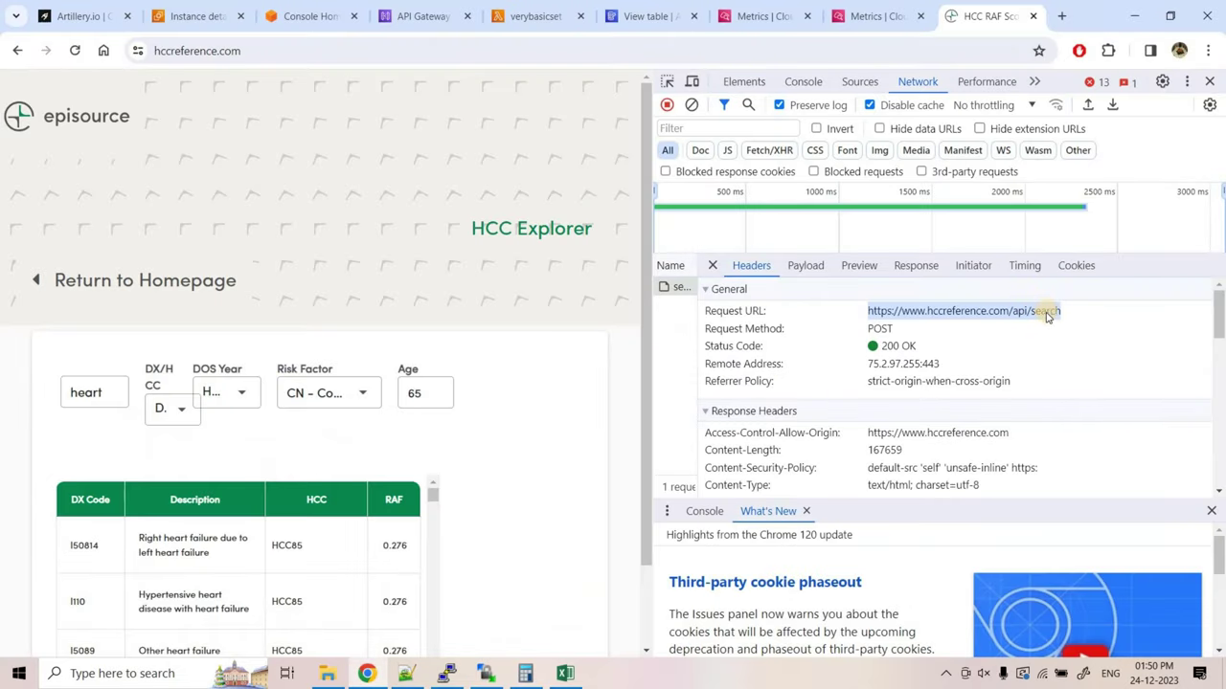
left_click(406, 672)
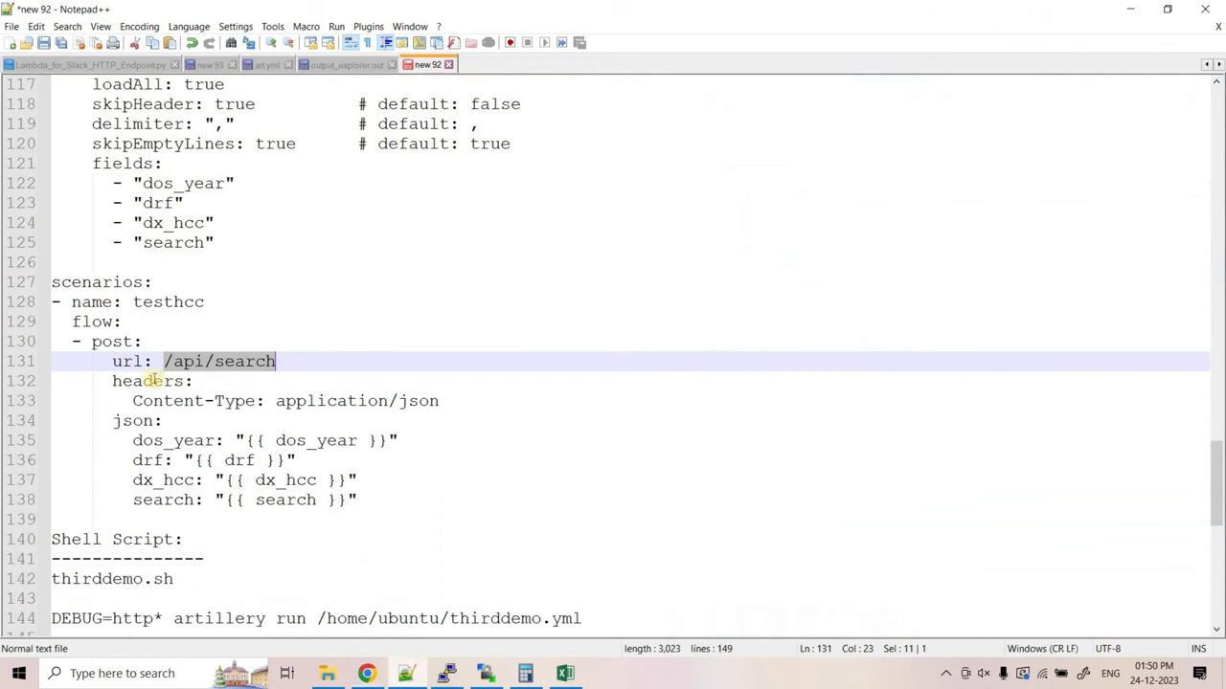
left_click_drag(103, 361, 292, 360)
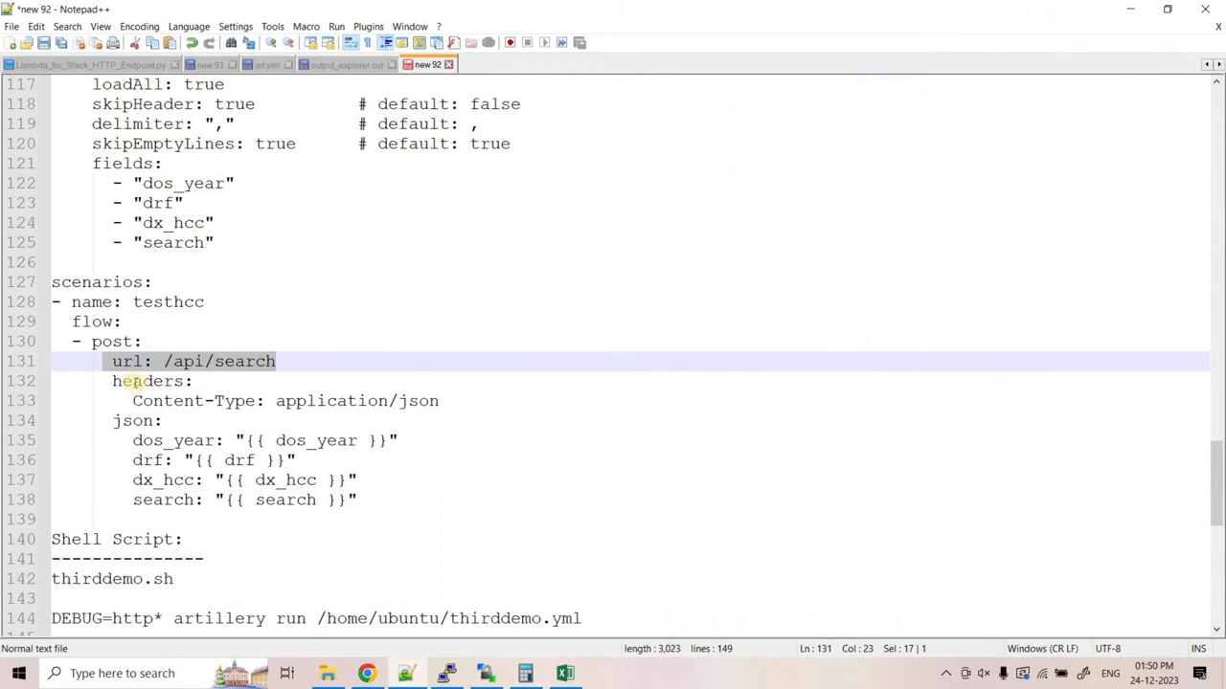
Review the post request's Content-Type header and the dos_year, drf and dx_hcc keys of its JSON body.
left_click_drag(112, 381, 489, 398)
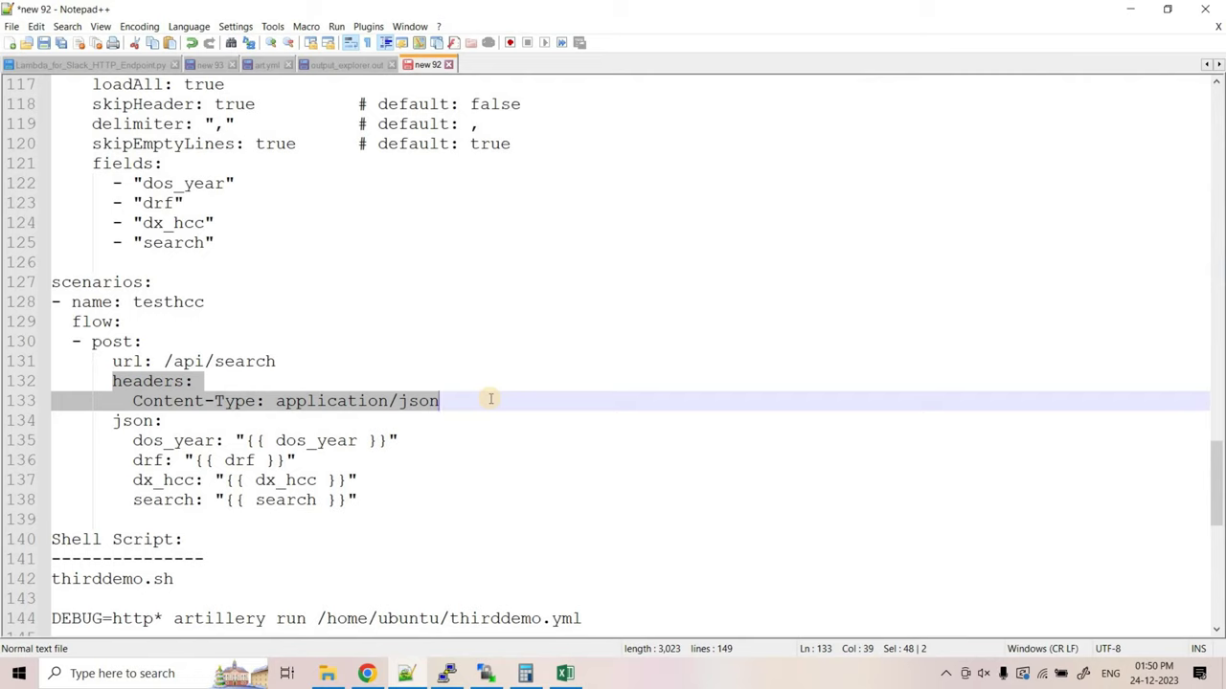
double_click(124, 421)
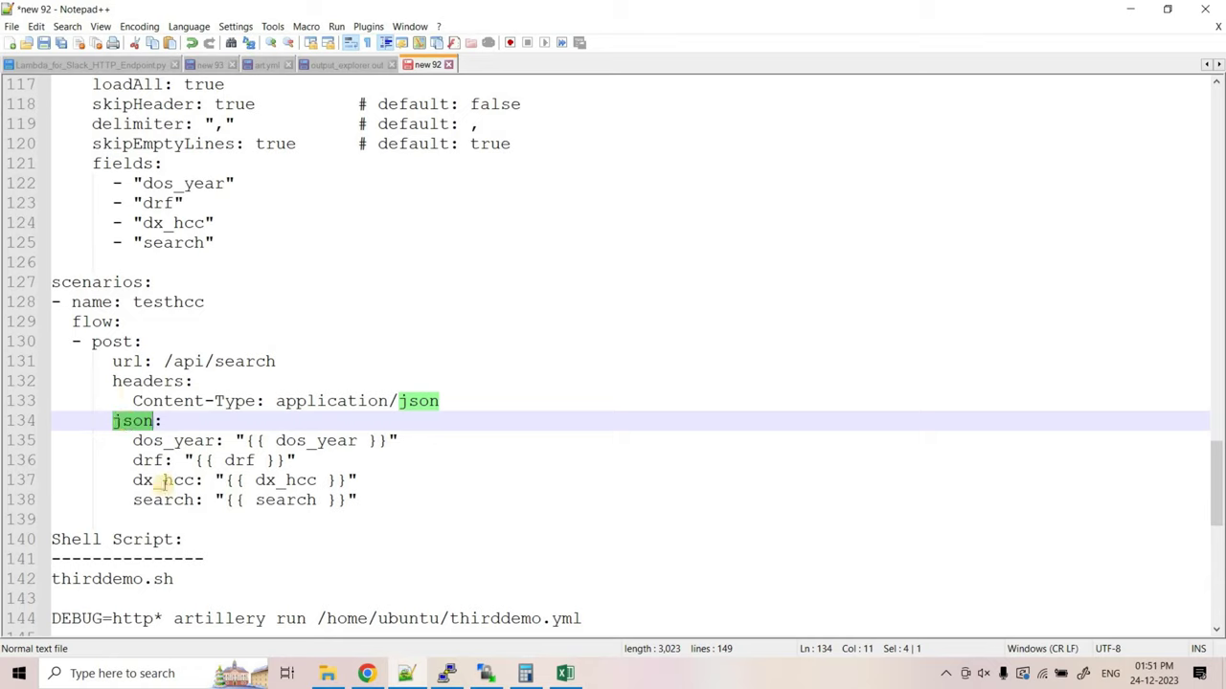
left_click_drag(133, 441, 356, 500)
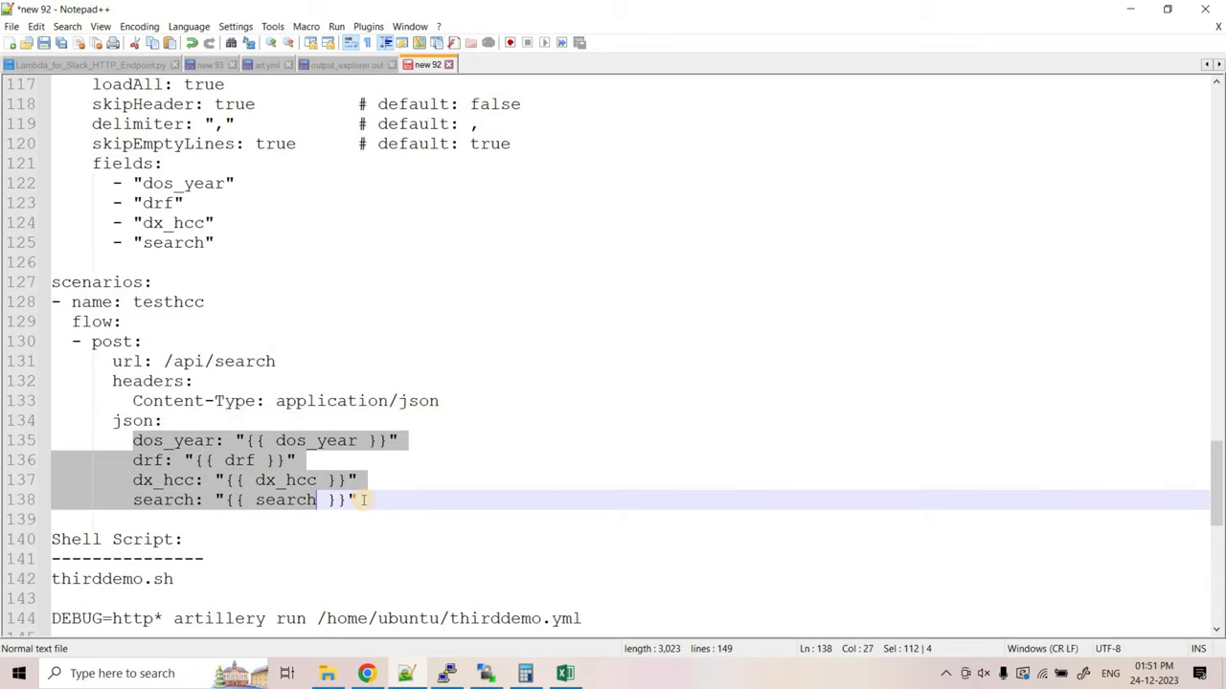
key("Right")
double_click(158, 440)
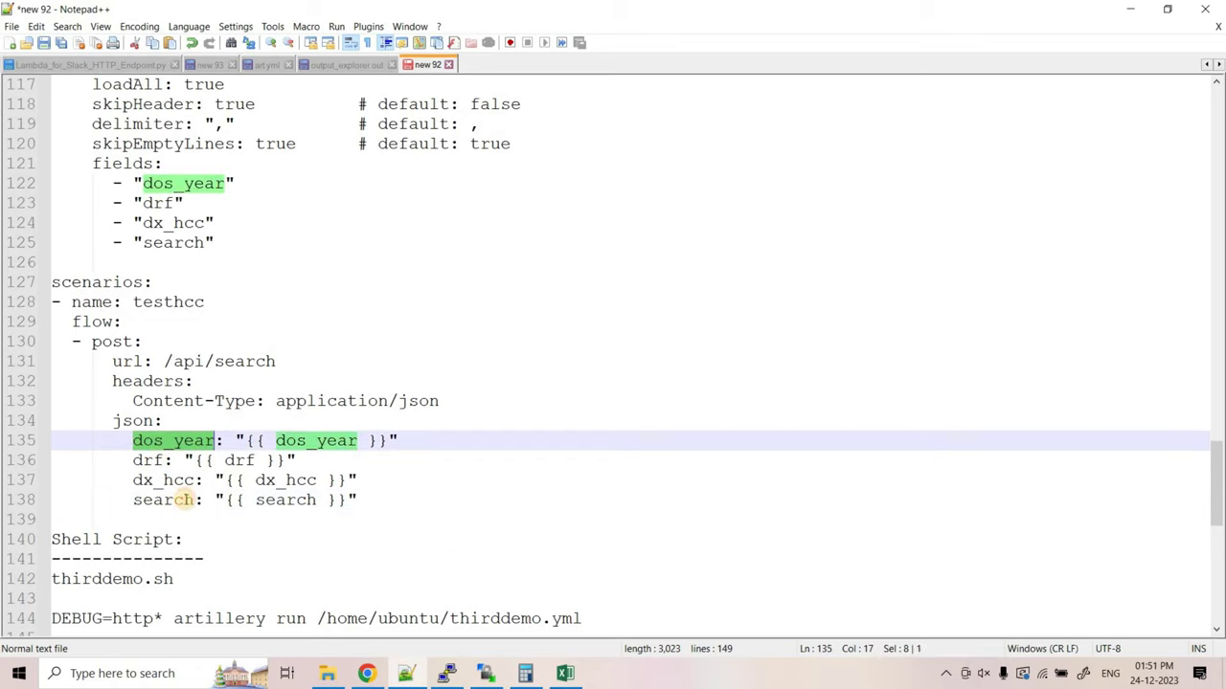
double_click(149, 460)
double_click(165, 480)
Compare the JSON body's placeholder variables with the payload's fields list.
left_click_drag(217, 441, 397, 441)
left_click_drag(292, 460, 356, 480)
left_click_drag(216, 499, 356, 499)
double_click(287, 442)
double_click(235, 459)
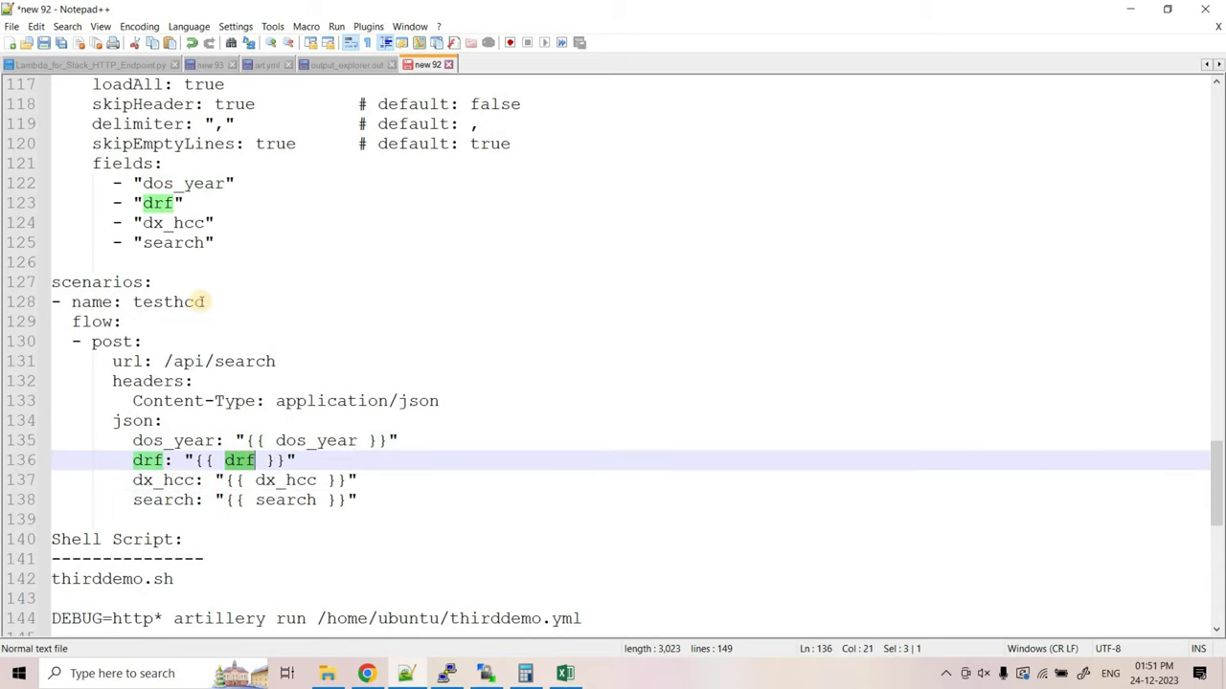
left_click_drag(215, 243, 72, 163)
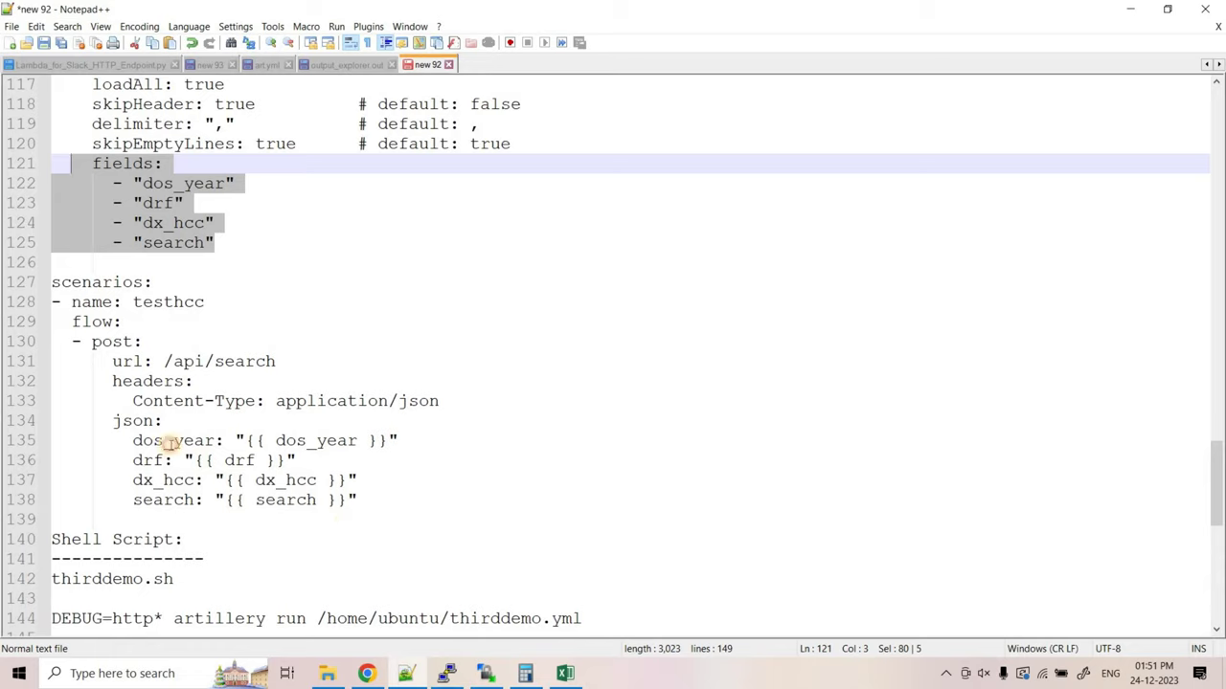
left_click_drag(112, 421, 193, 461)
left_click_drag(354, 493, 356, 500)
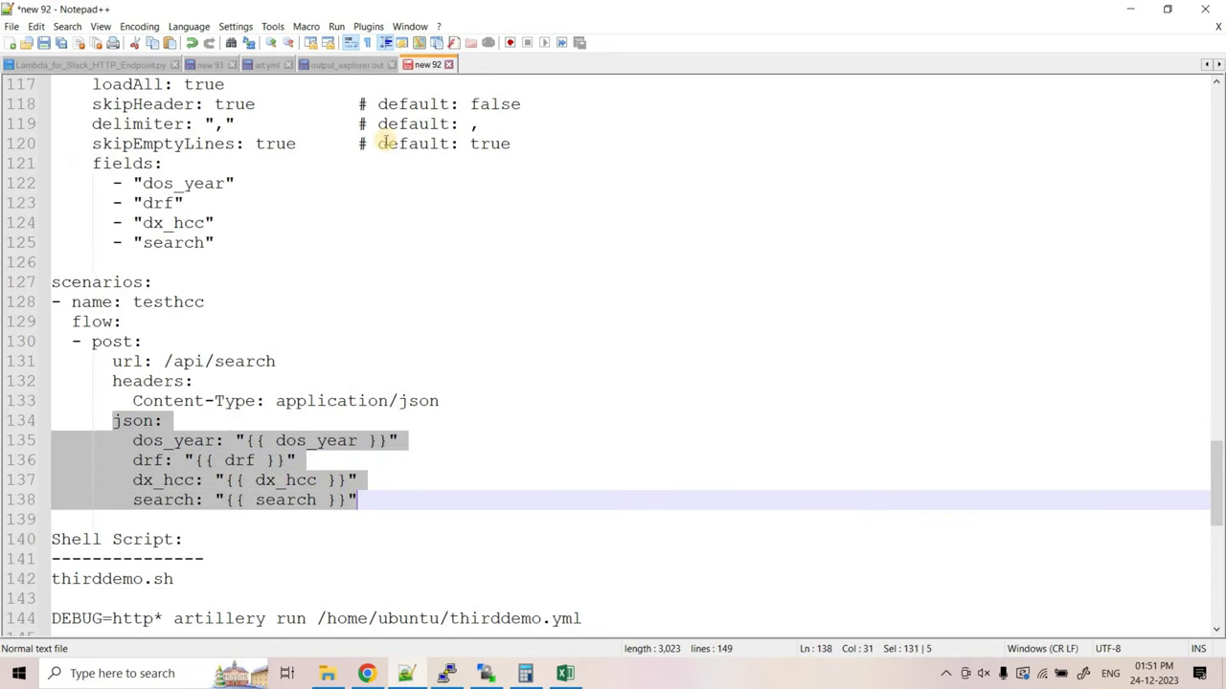
Look over the config's high_traffic, nothing and stress phases once more.
scroll(245, 176, "up", 2)
scroll(245, 176, "up", 3)
scroll(226, 180, "down", 2)
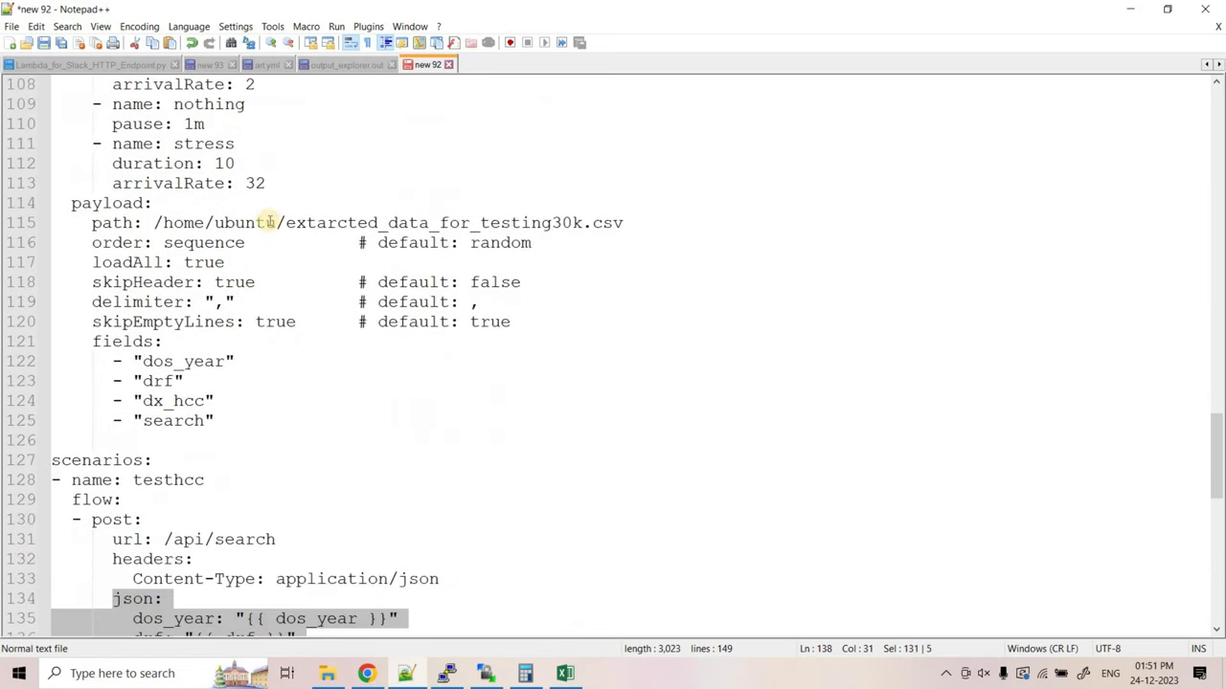
scroll(226, 180, "up", 2)
left_click(287, 301)
left_click(54, 180, "shift")
key("shift+Up")
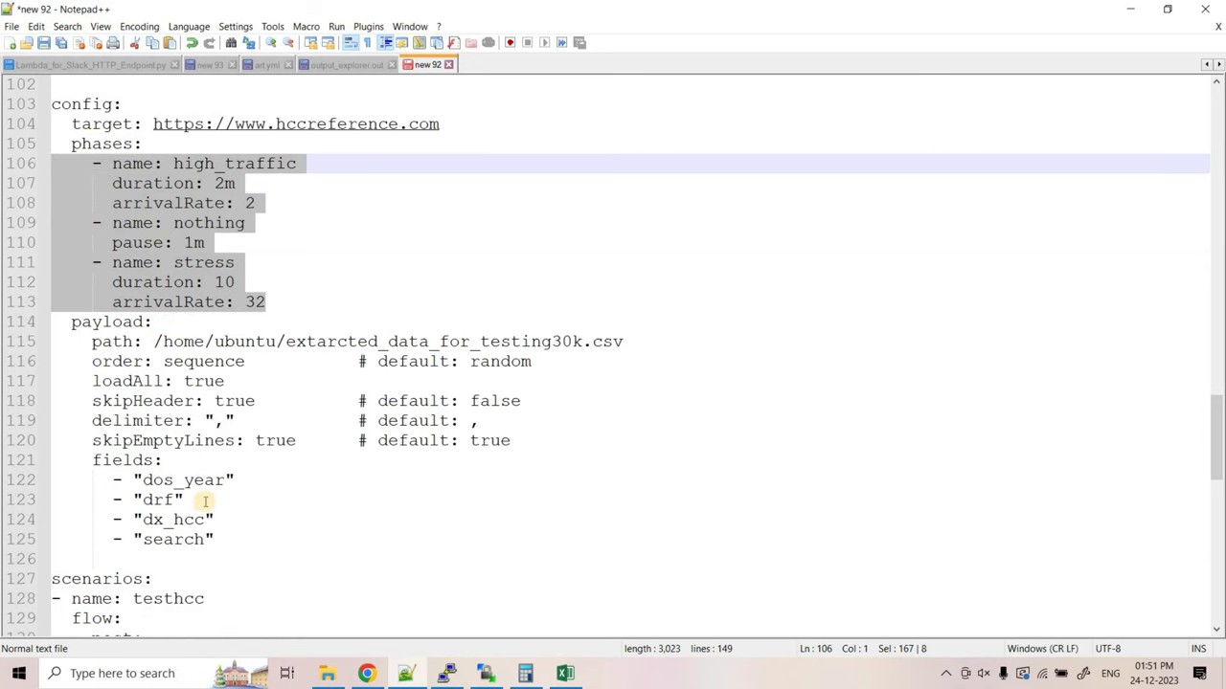
Copy the whole thirddemo.yml content from the config line through the scenario's JSON body, and switch to the PuTTY terminal.
scroll(205, 502, "down", 4)
left_click(393, 560)
left_click(245, 359, "shift")
scroll(245, 356, "up", 1)
scroll(153, 282, "up", 5)
left_click_drag(244, 357, 37, 184)
key("ctrl+c")
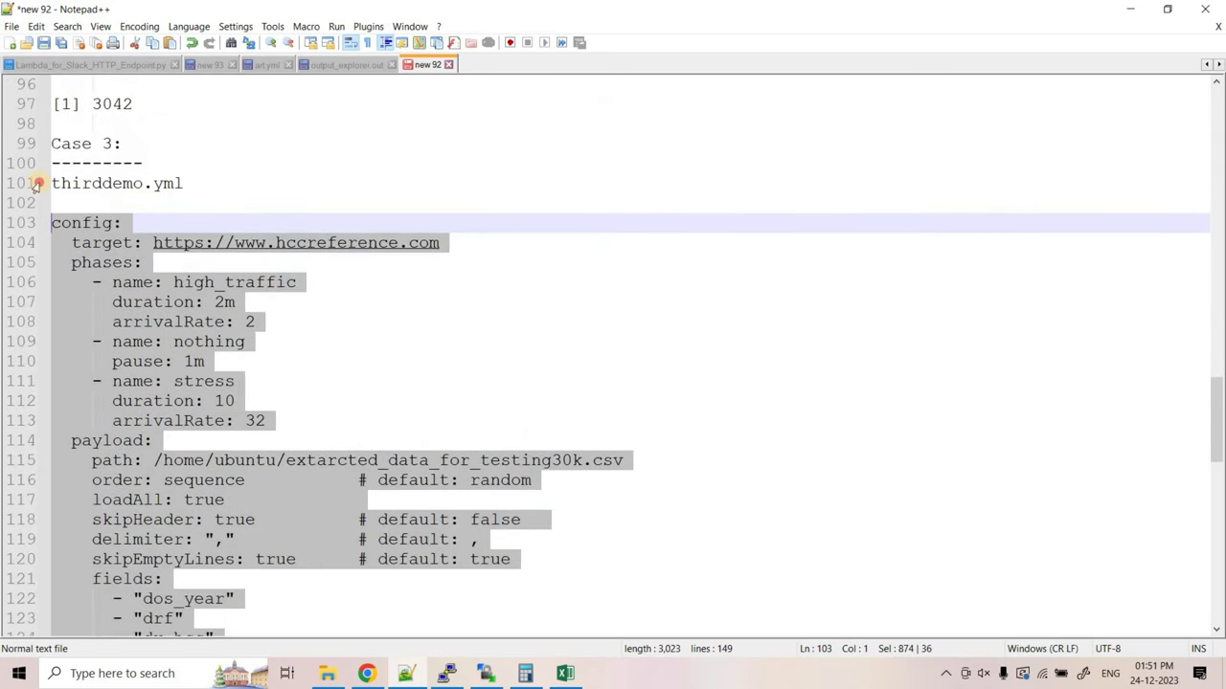
left_click(446, 673)
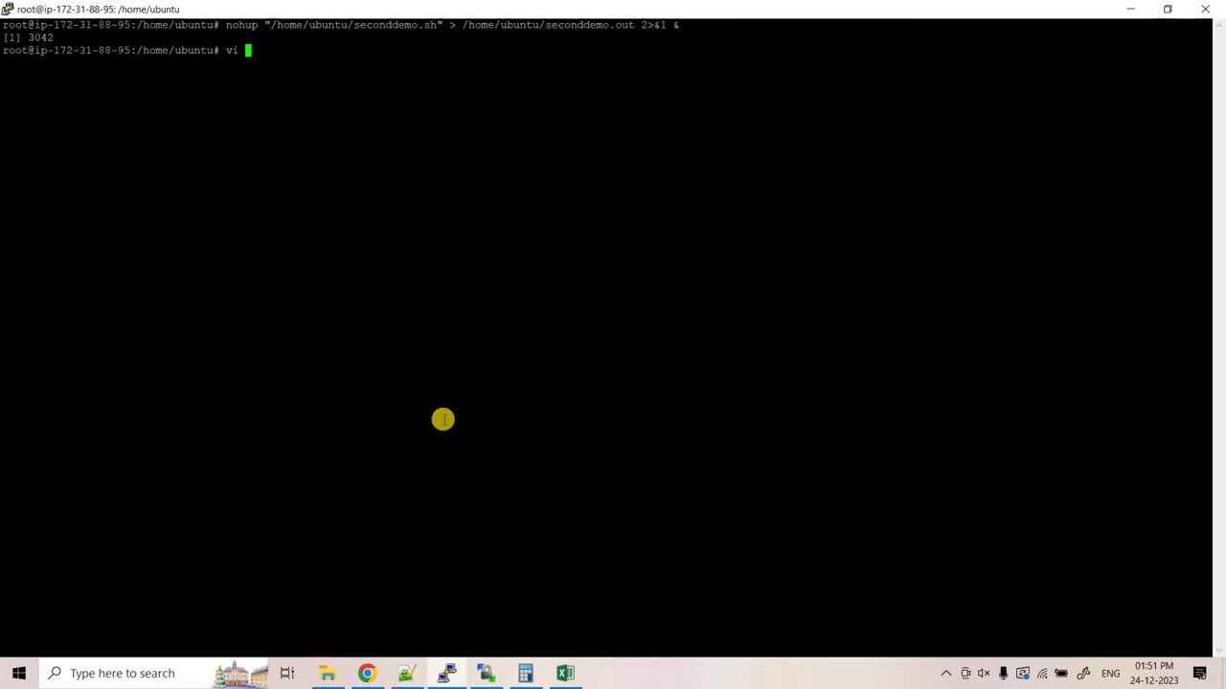
Open a new file named thirddemo.yml in vi on the server, ready for text insertion.
type("vi")
right_click(442, 419)
key("Return")
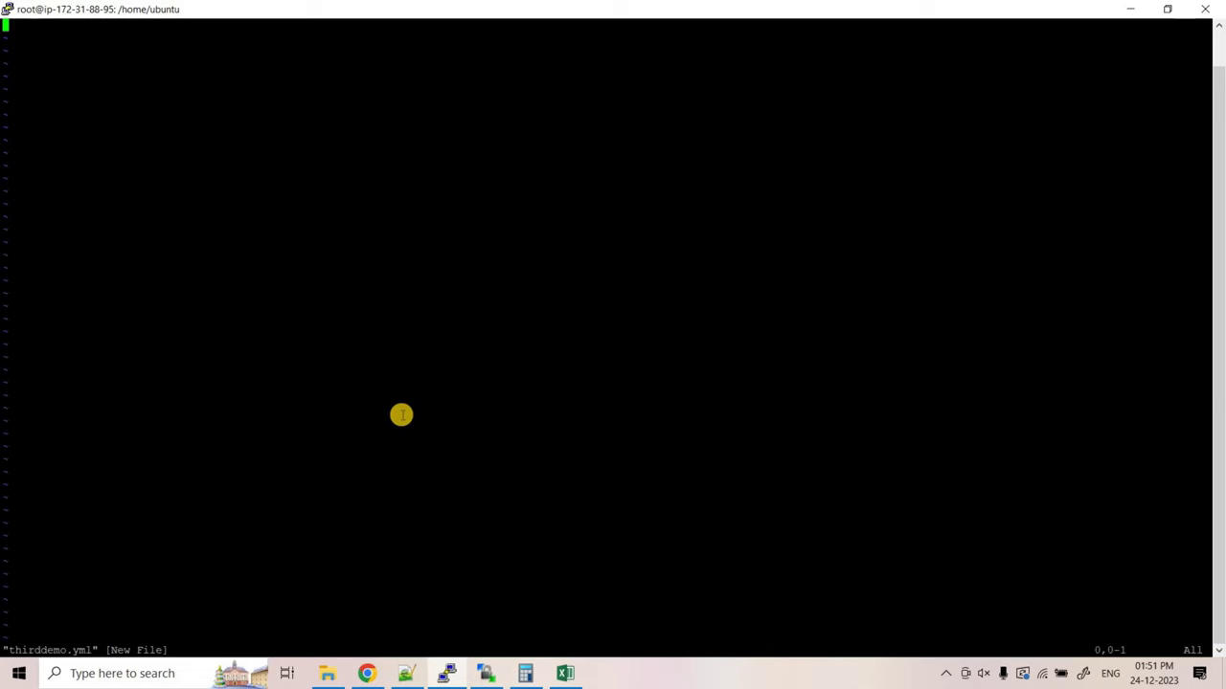
key("i")
Copy the full thirddemo.yml config in Notepad++, from the config line through the JSON search field, and return to the PuTTY terminal.
key("alt+Tab")
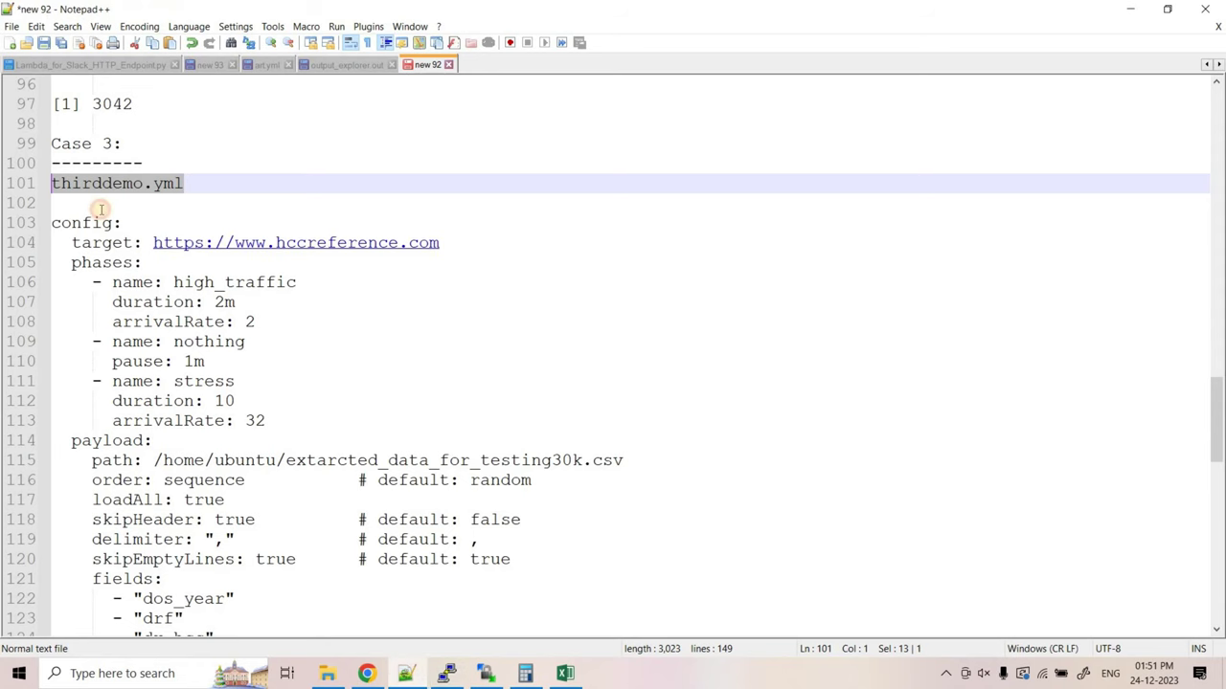
left_click(96, 220)
left_click_drag(74, 251, 236, 441)
left_click_drag(373, 487, 383, 495)
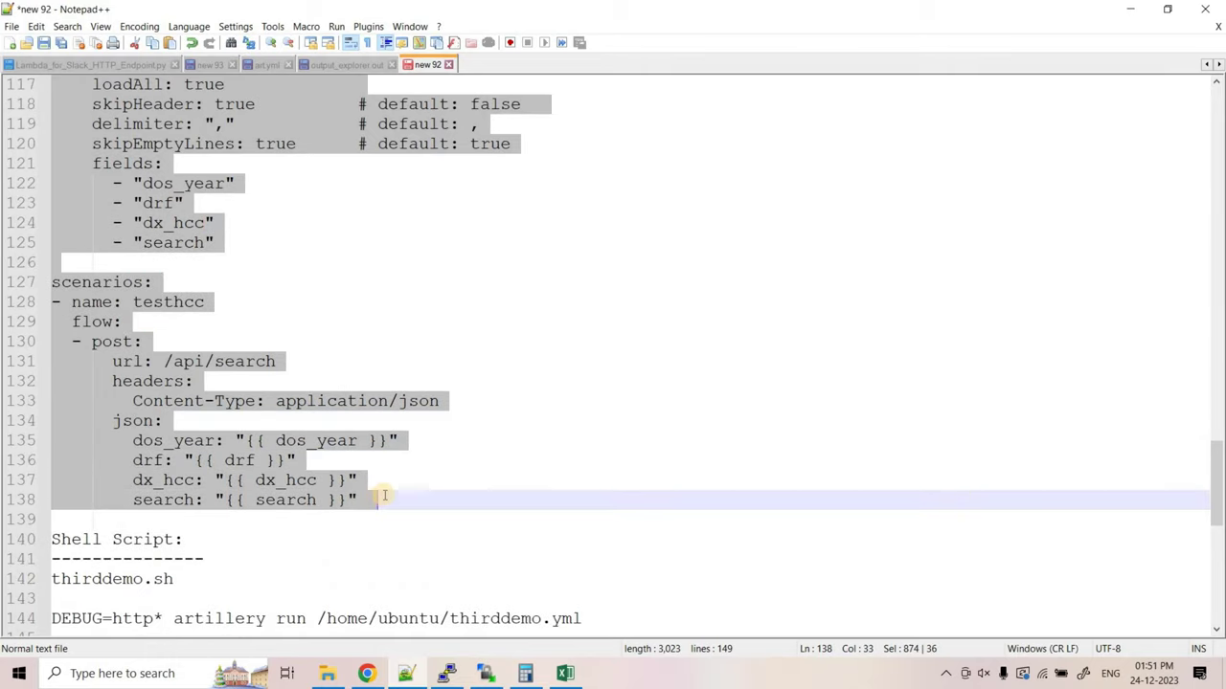
key("ctrl+c")
key("alt+Tab")
Paste the copied config into thirddemo.yml, then save the file and quit vi.
right_click(462, 407)
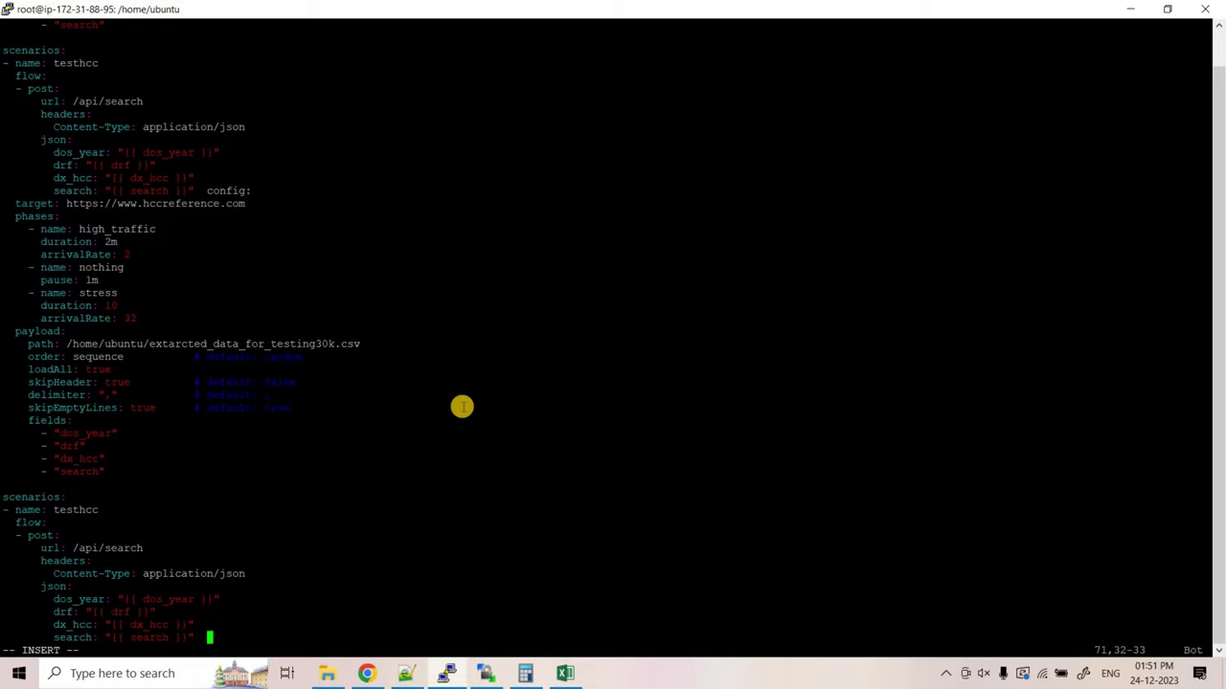
key("Escape")
type(":w")
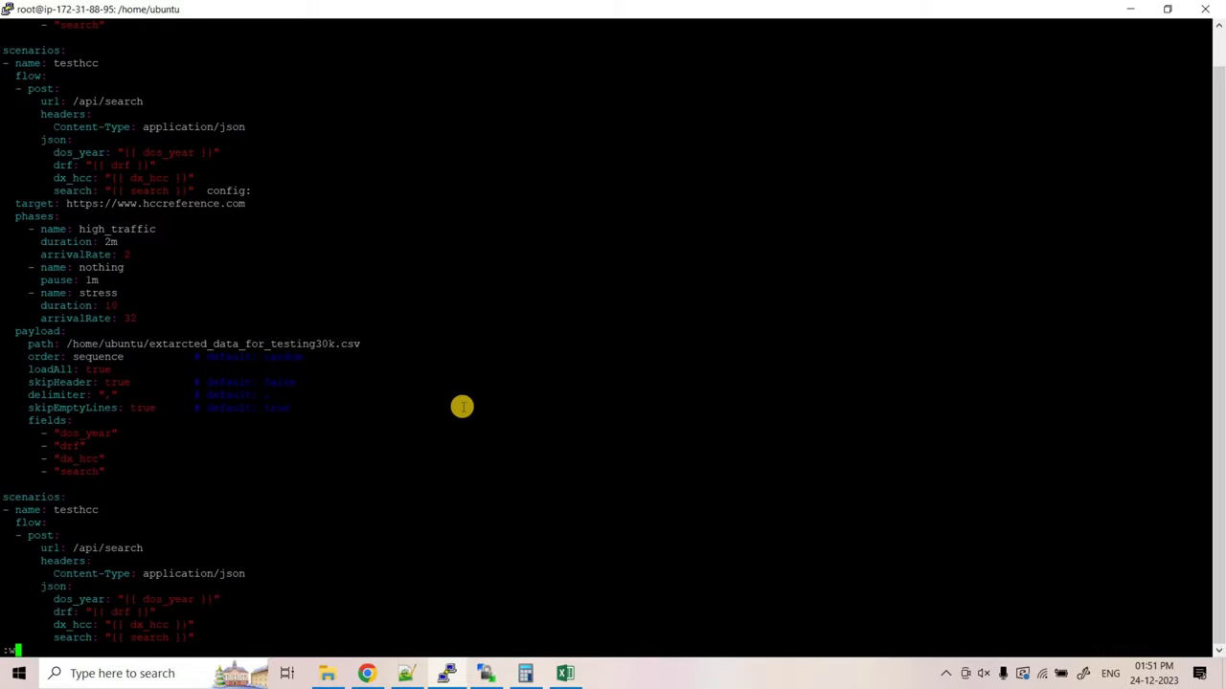
type("q!")
key("Return")
Remove thirddemo.yml from /home/ubuntu with rm.
key("Up")
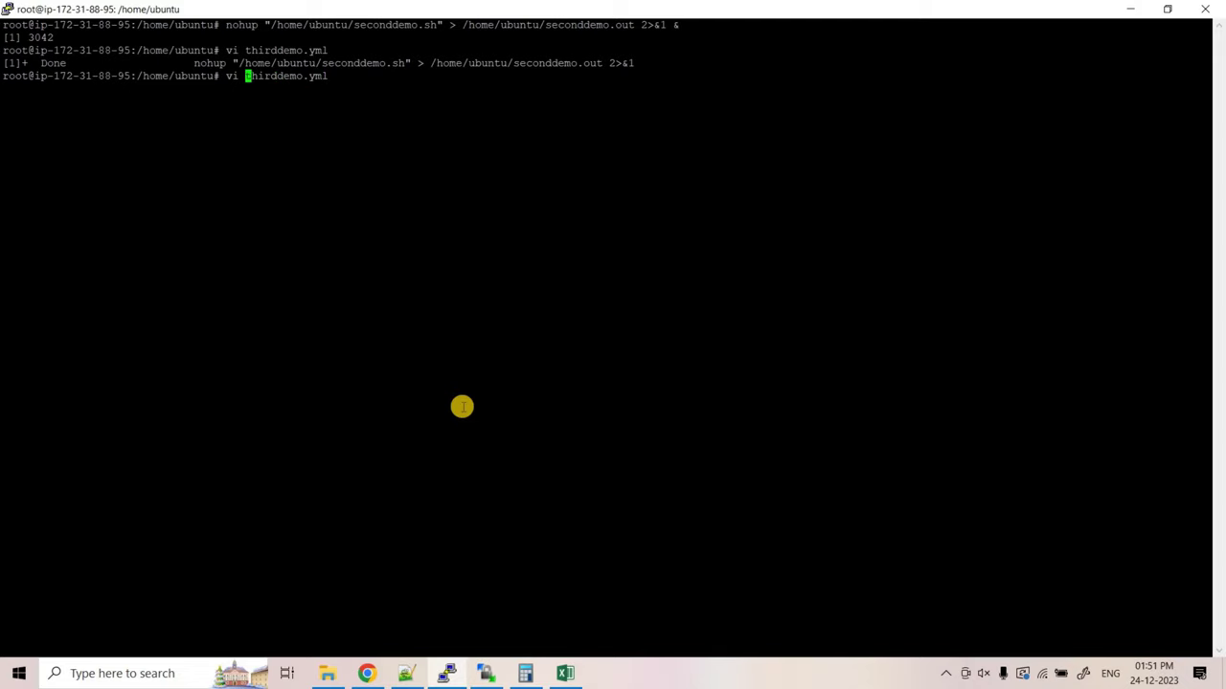
key("BackSpace")
key("BackSpace")
type("rm")
key("Return")
Recreate thirddemo.yml in vi with a single copy of the config, then save and quit.
key("Up")
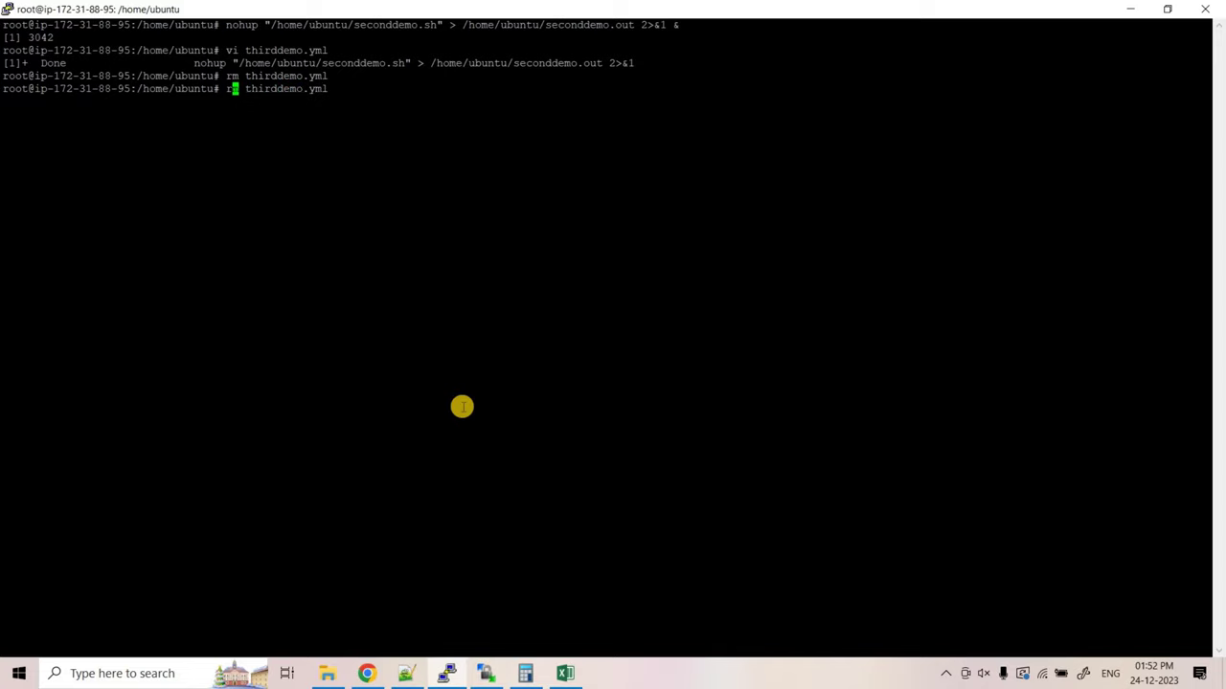
key("Return")
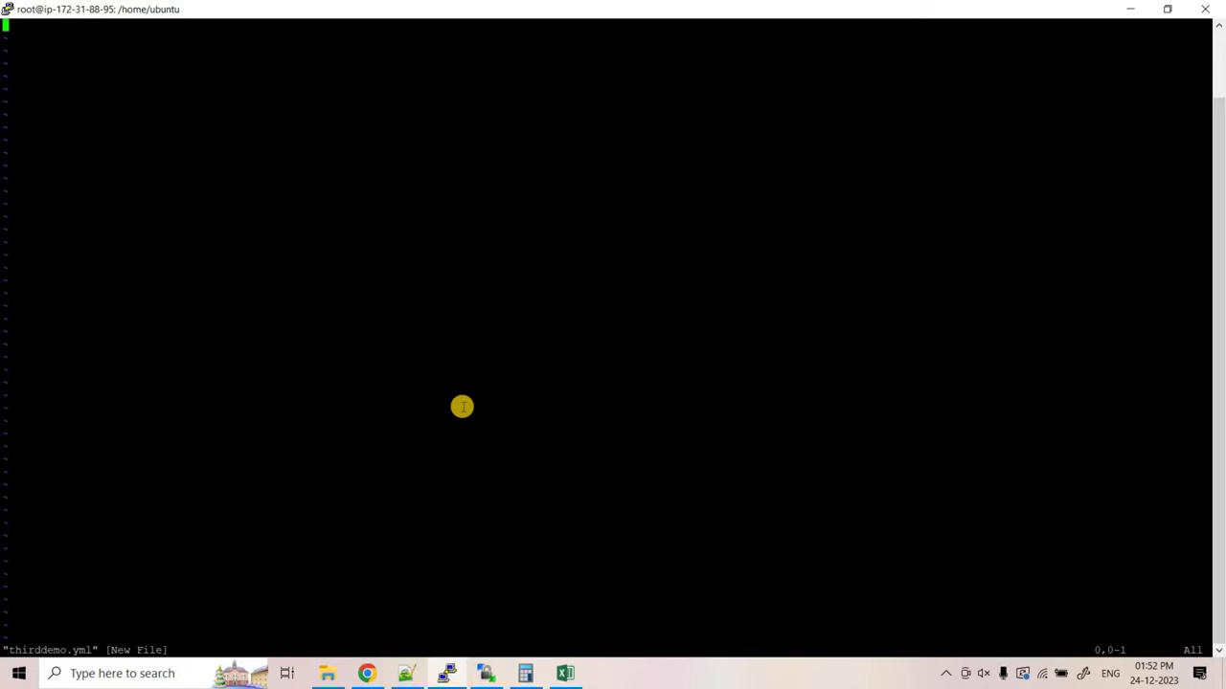
key("i")
right_click(461, 407)
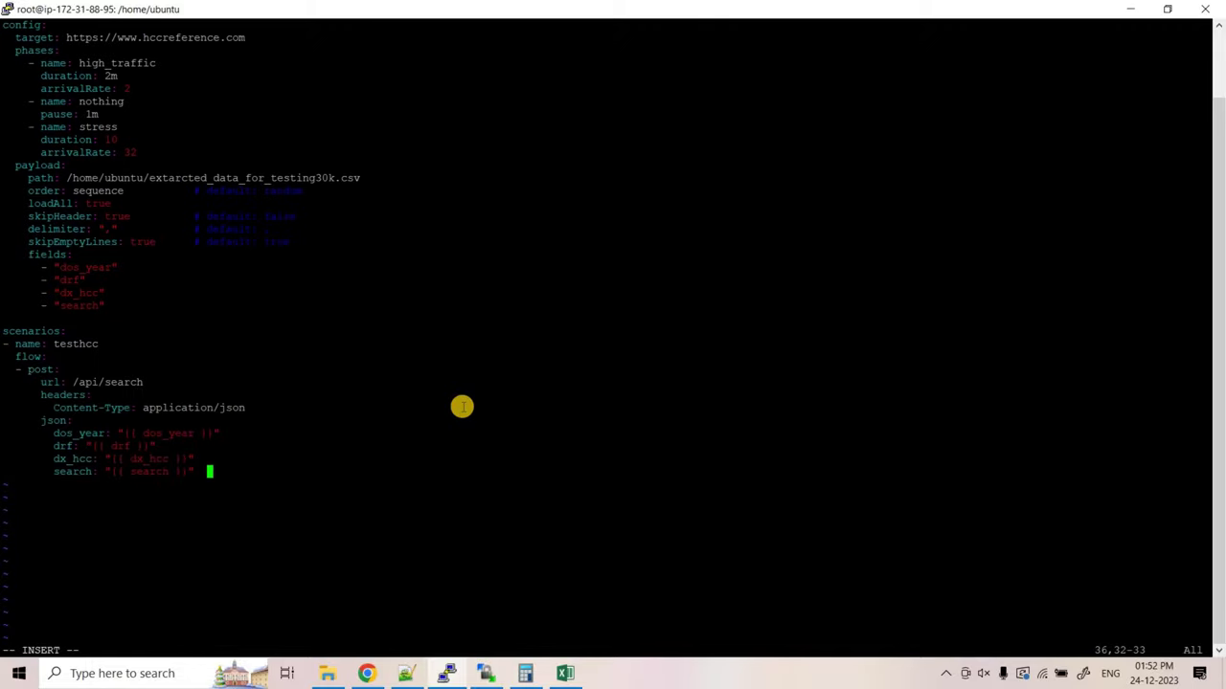
key("Escape")
key("shift+semicolon")
type("wq")
key("Return")
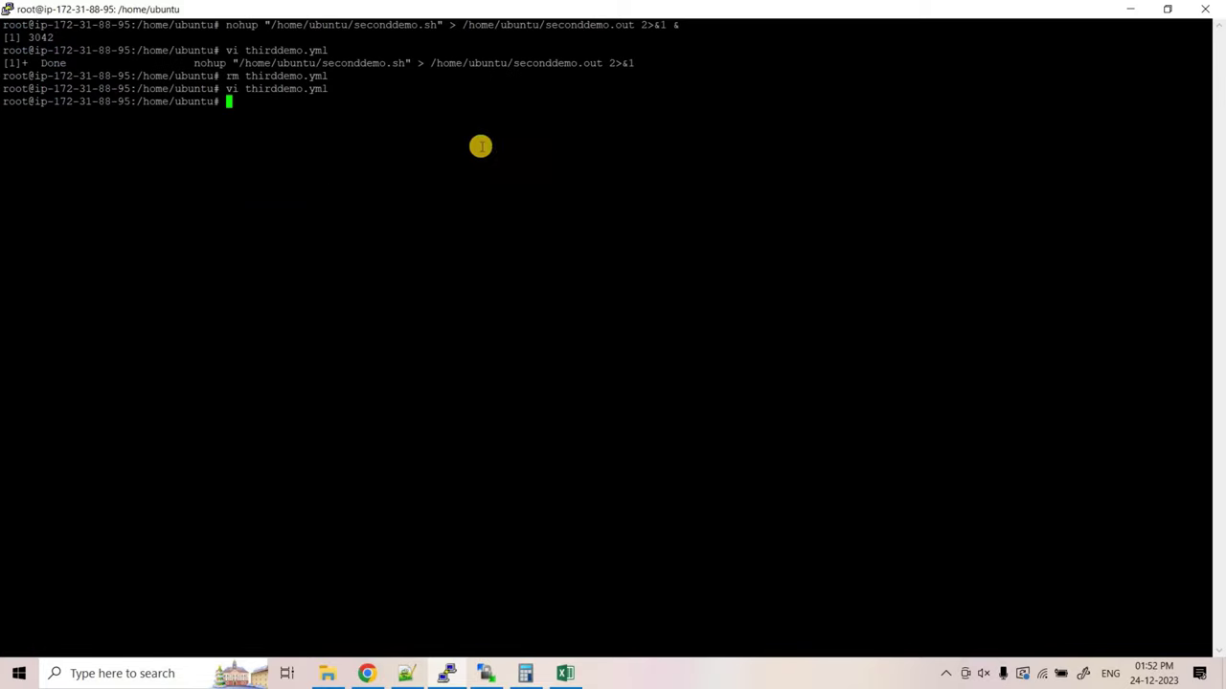
Take the script name thirddemo.sh from the Notepad++ notes and open it as a new file in vi for insertion.
left_click(406, 673)
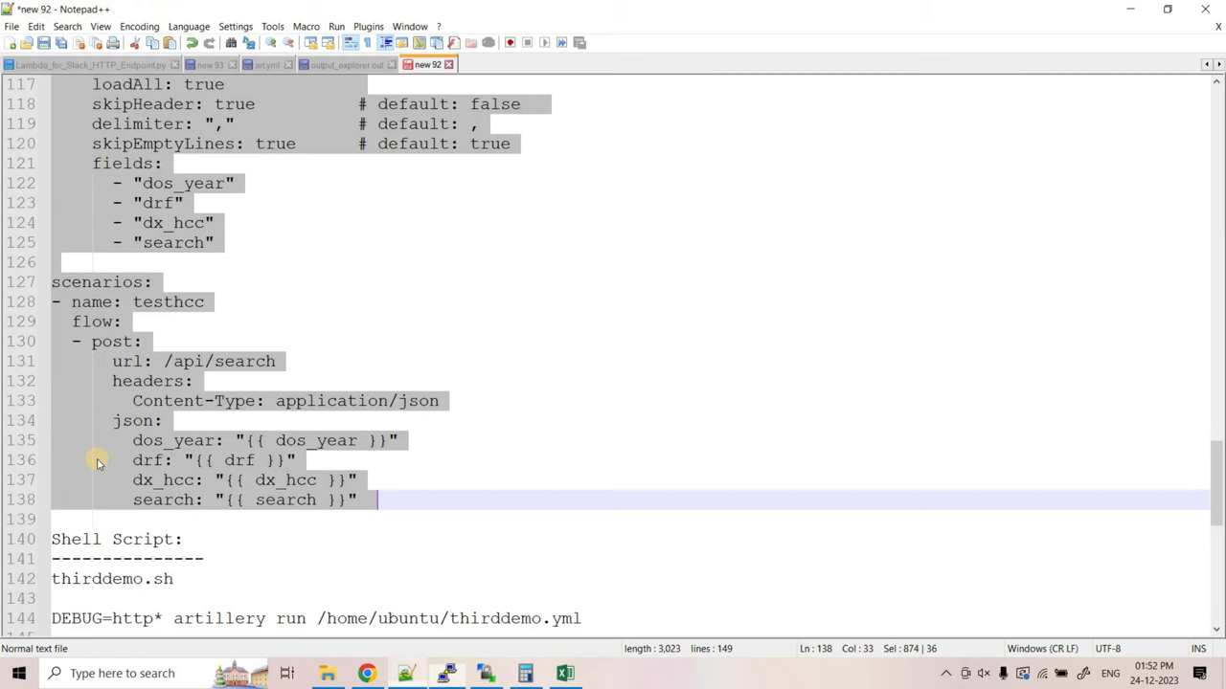
scroll(95, 460, "down", 4)
left_click_drag(174, 460, 13, 484)
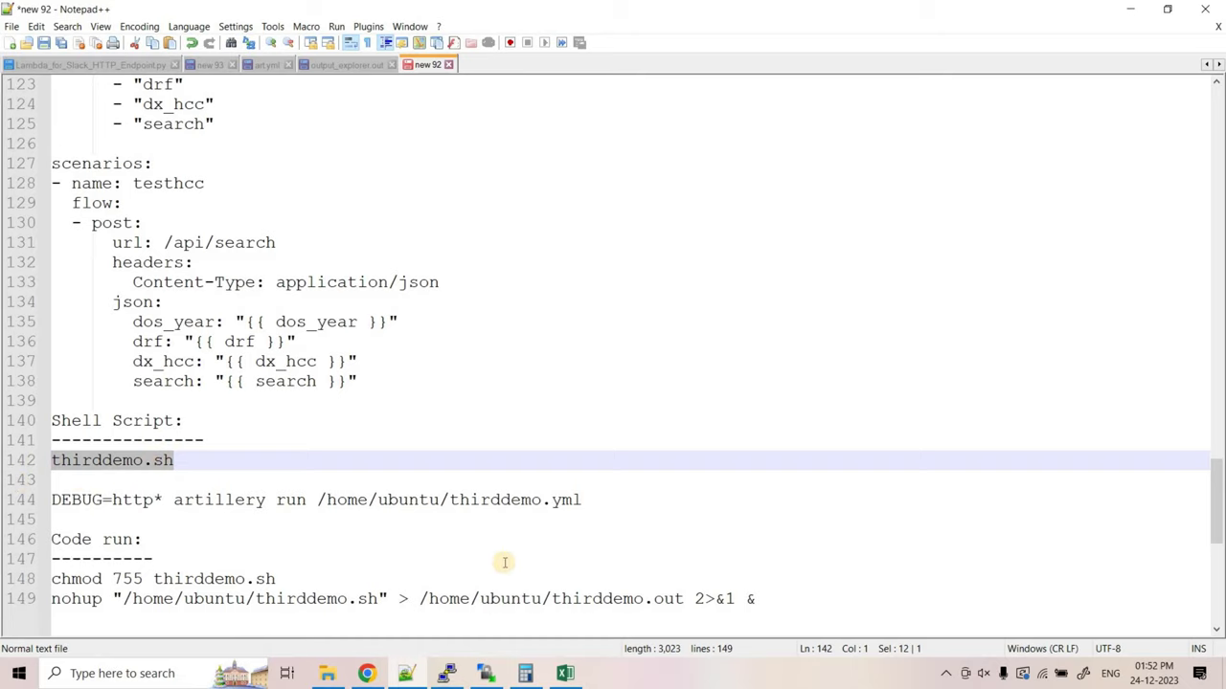
key("alt+Tab")
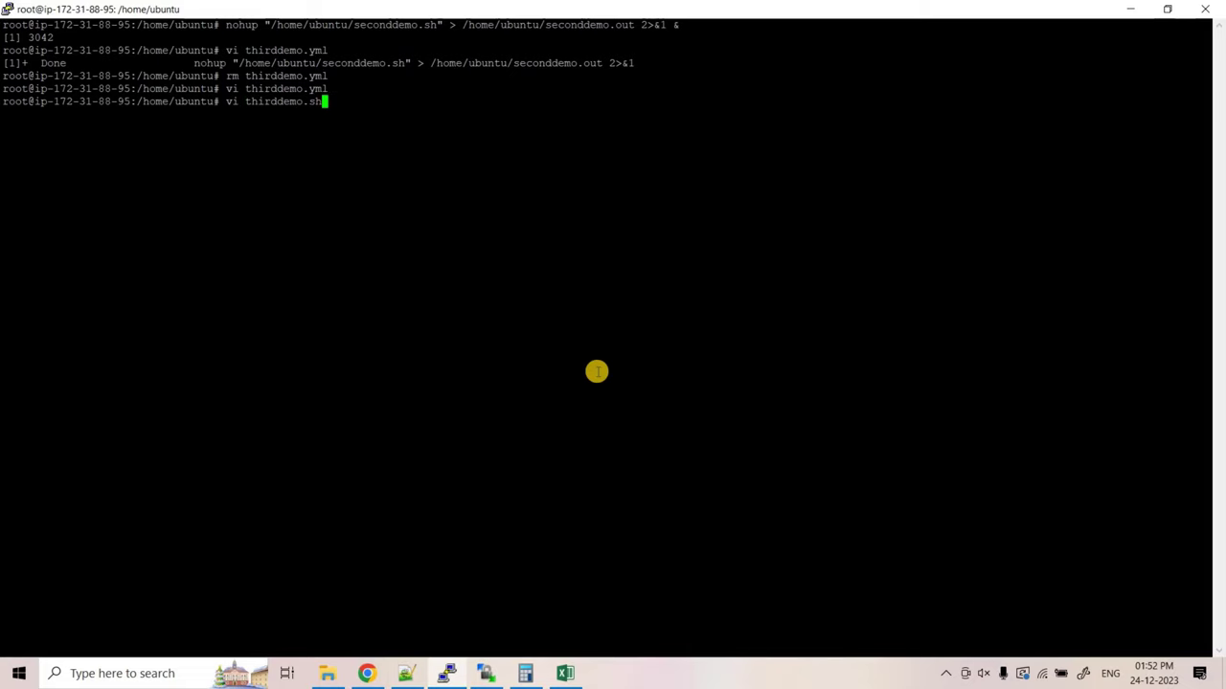
key("Return")
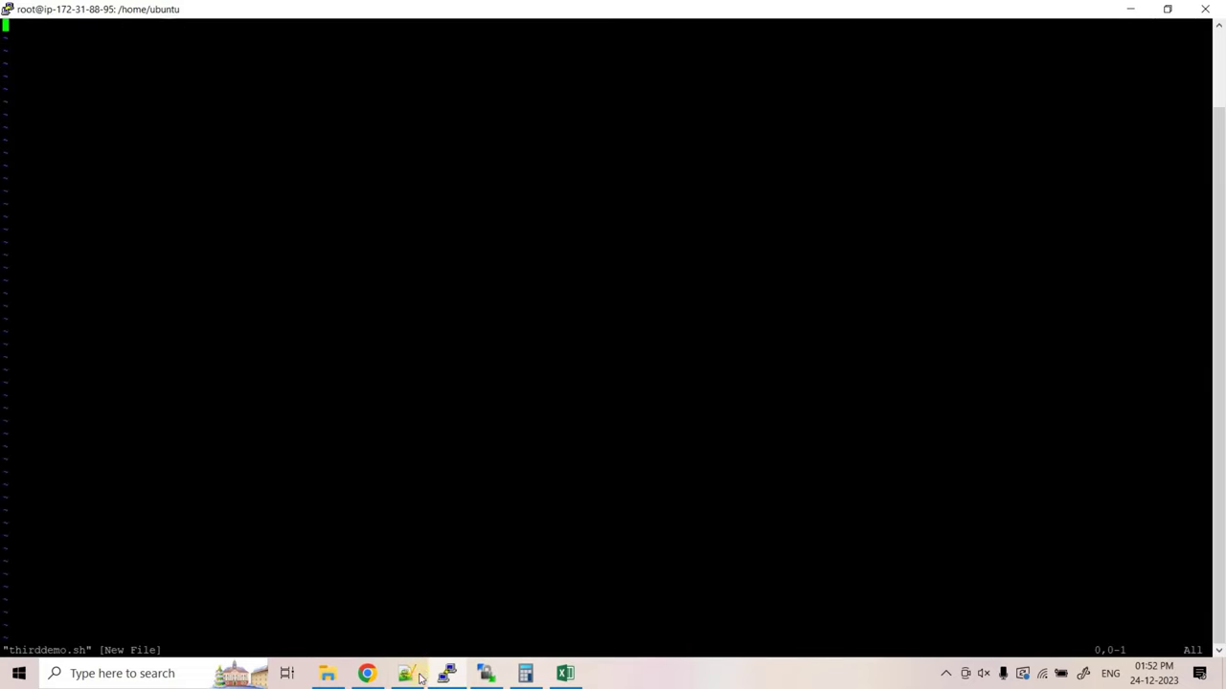
key("i")
Fill thirddemo.sh with "DEBUG=http* artillery run /home/ubuntu/thirddemo.yml" from the notes, then save and quit vi.
key("alt+Tab")
left_click_drag(582, 500, 48, 499)
key("alt+Tab")
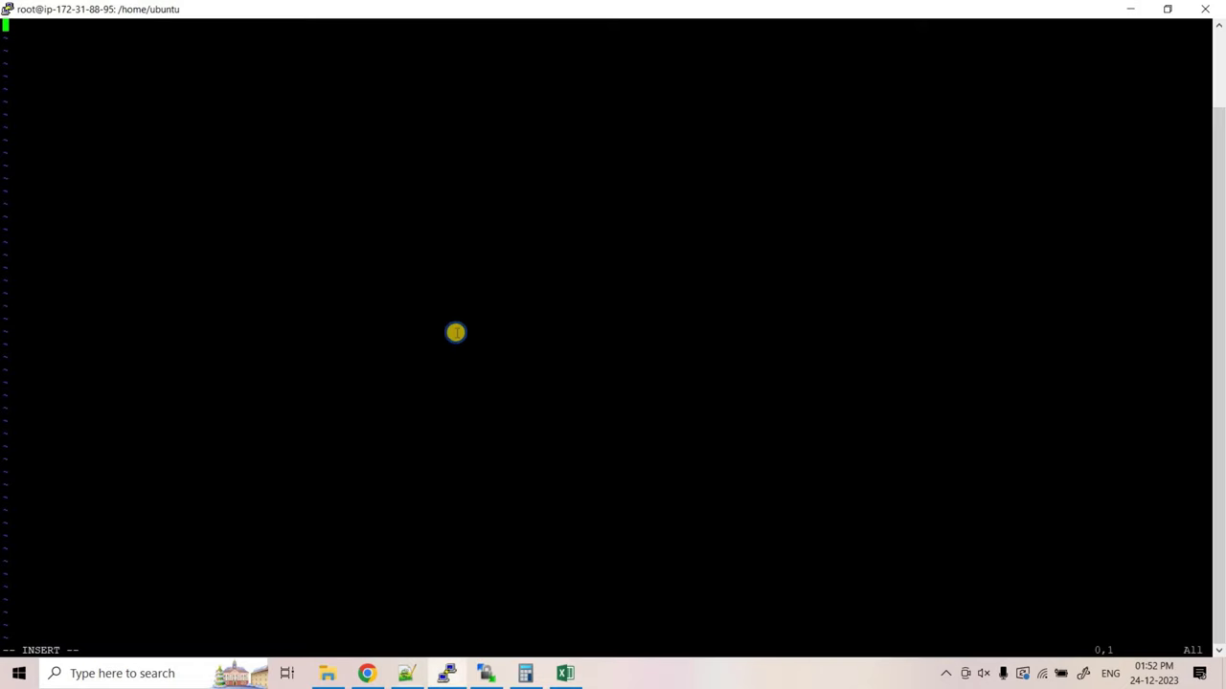
right_click(455, 333)
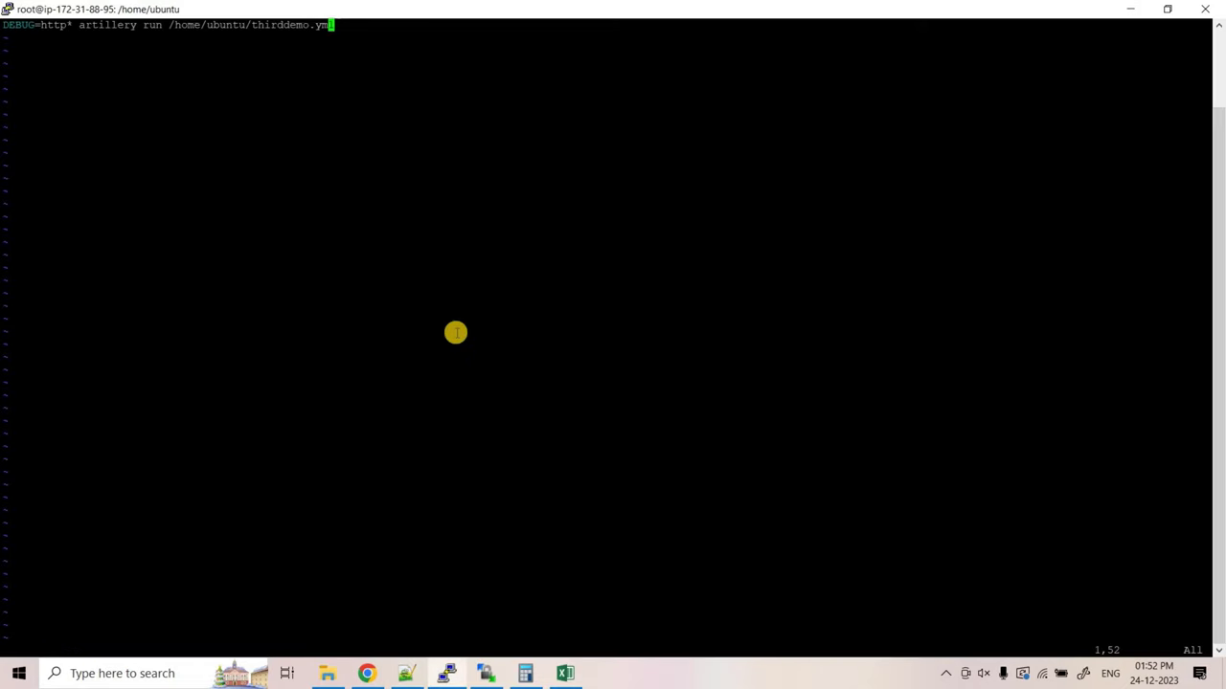
key("Return")
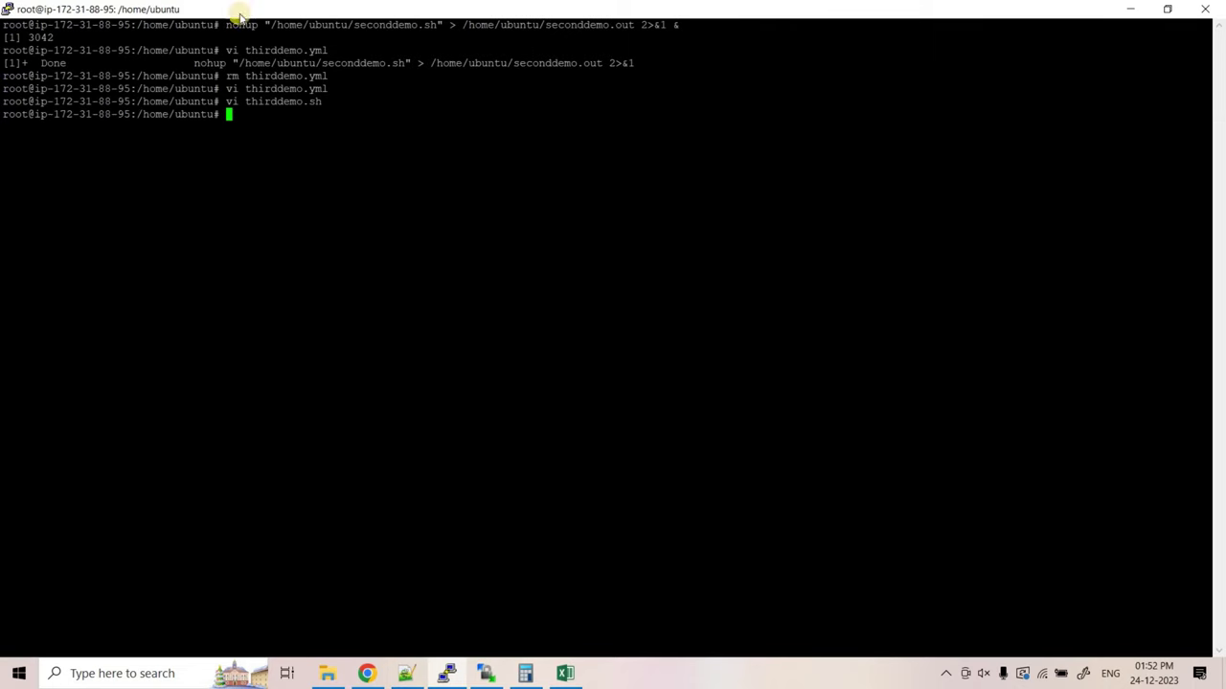
Copy "chmod 755 thirddemo.sh" from the notes and run it in the PuTTY terminal.
left_click(409, 674)
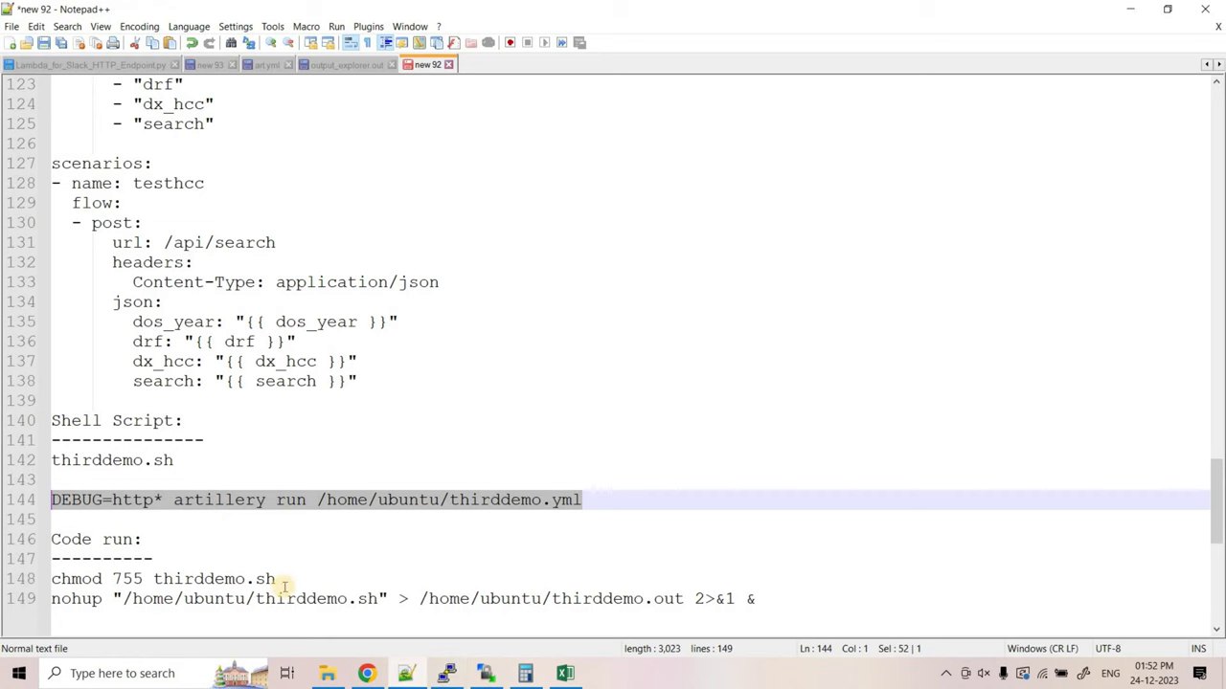
left_click_drag(276, 579, 38, 580)
key("ctrl+c")
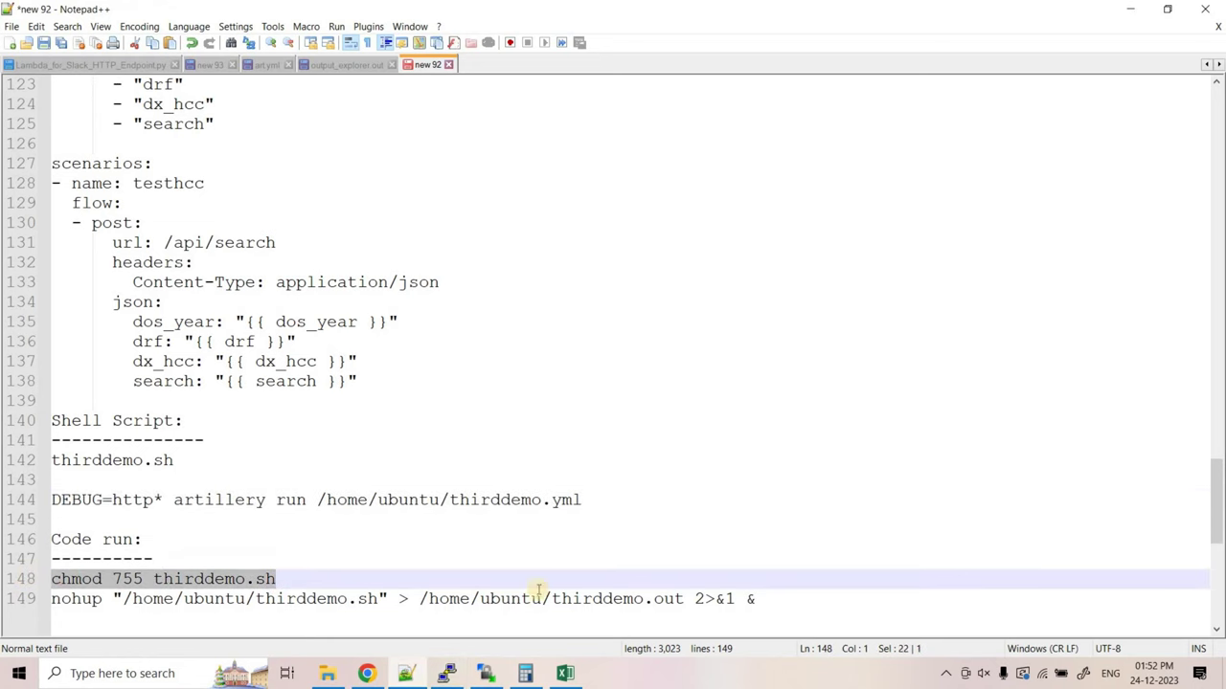
key("alt+Tab")
right_click(523, 342)
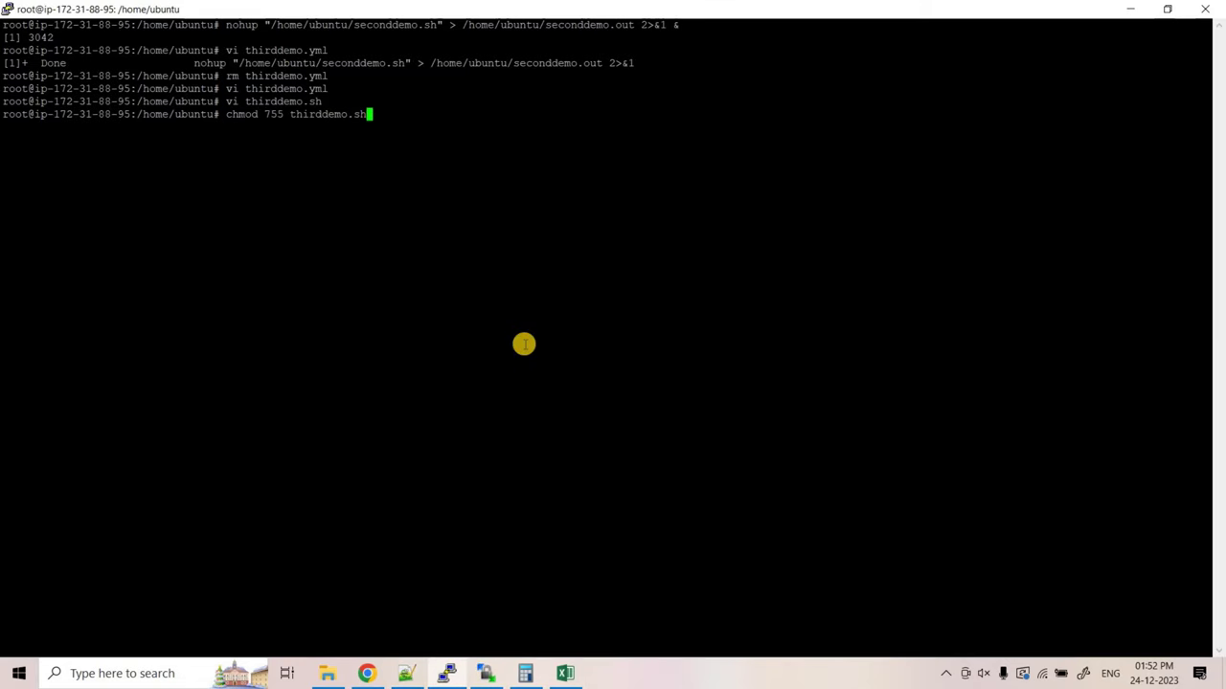
key("Return")
Review the nohup command in the notes that runs thirddemo.sh and redirects output to thirddemo.out.
key("alt+Tab")
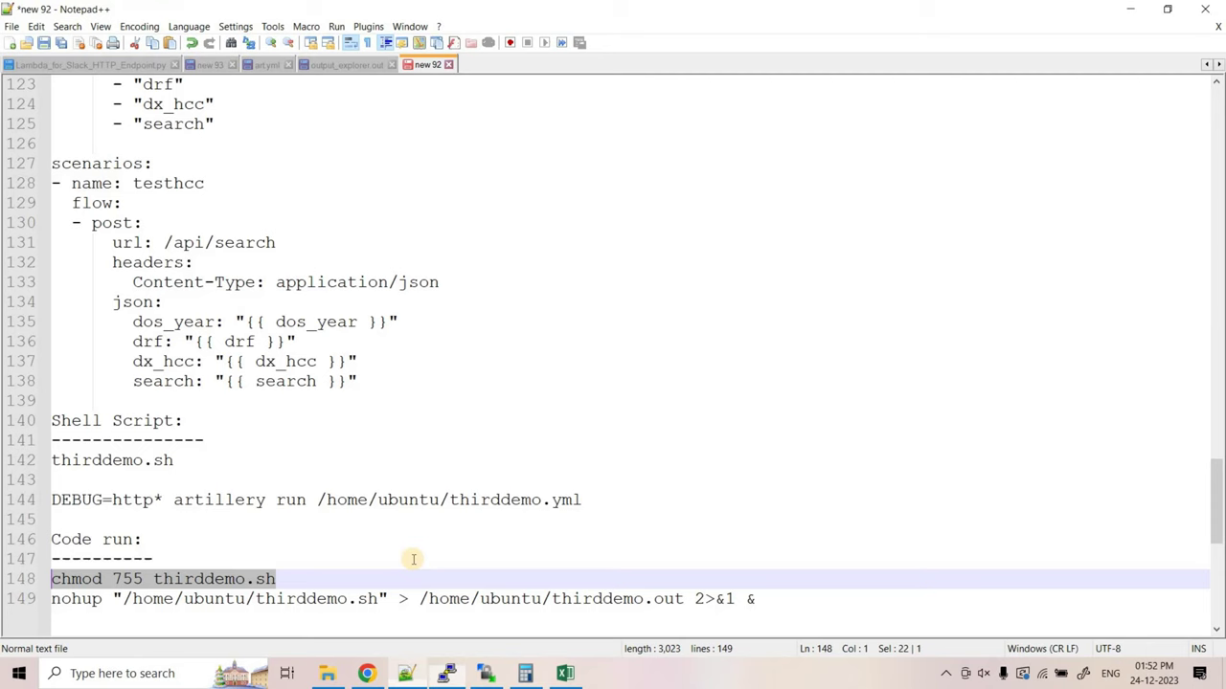
scroll(795, 542, "down", 1)
left_click(757, 540)
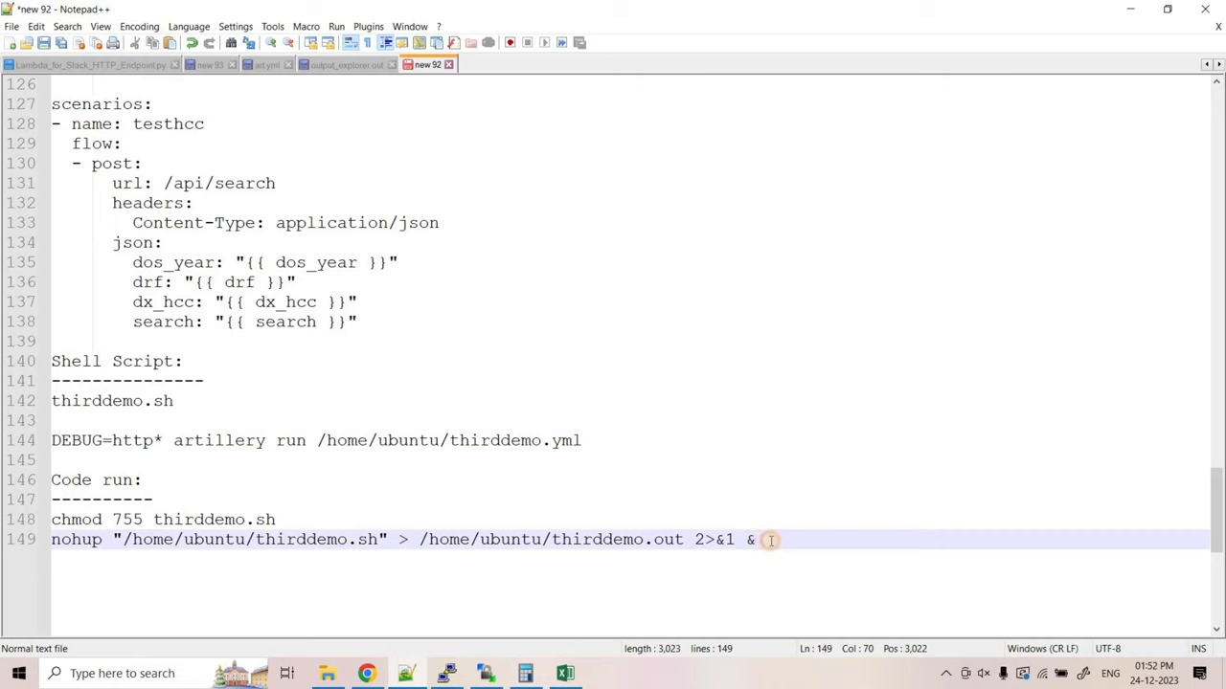
left_click_drag(826, 540, 24, 542)
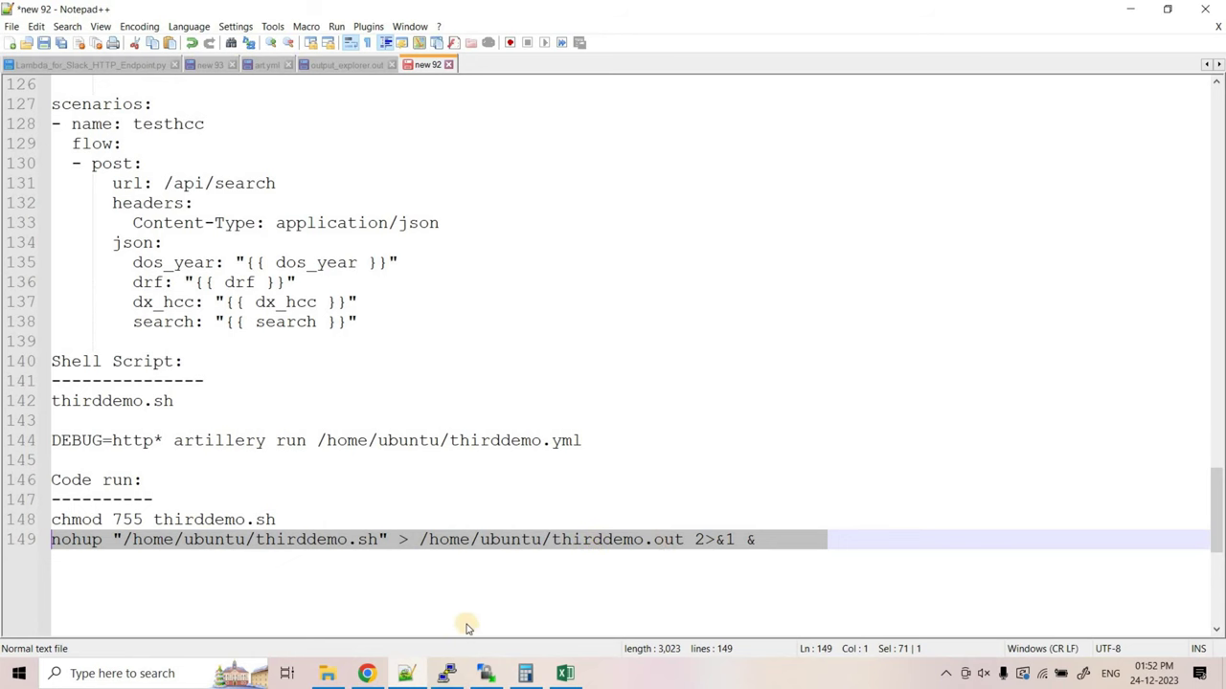
Switch to WinSCP and check /home/ubuntu for thirddemo.sh and thirddemo.yml.
left_click(485, 673)
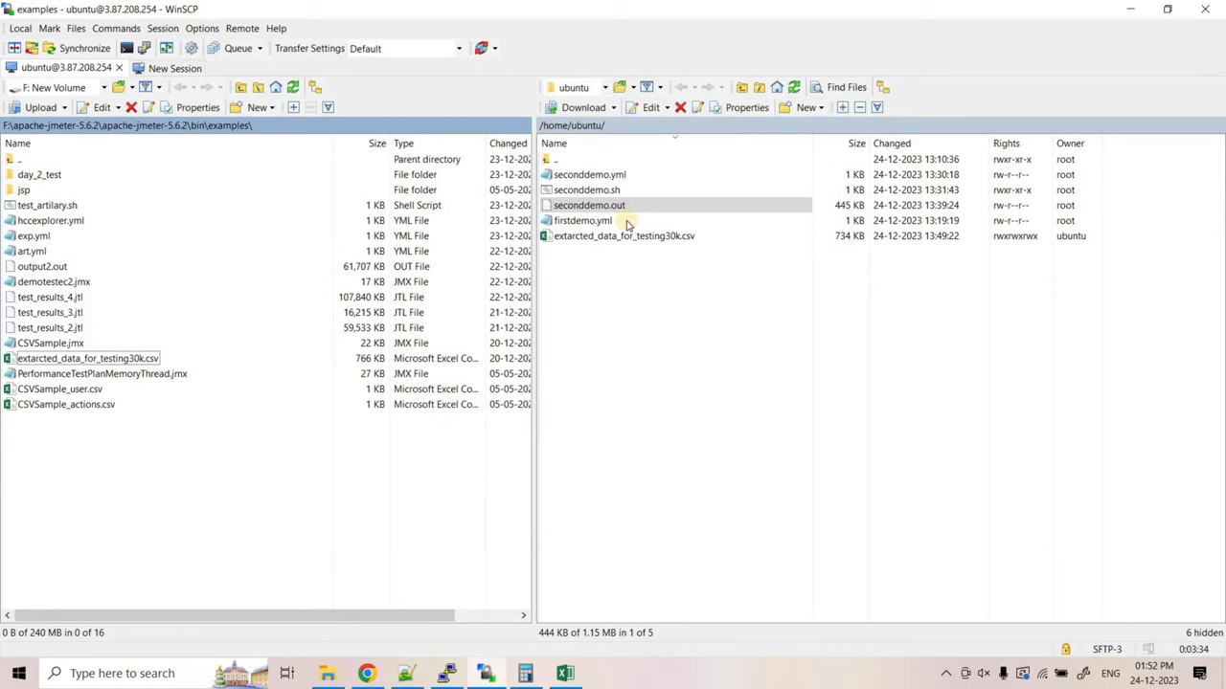
left_click(590, 191)
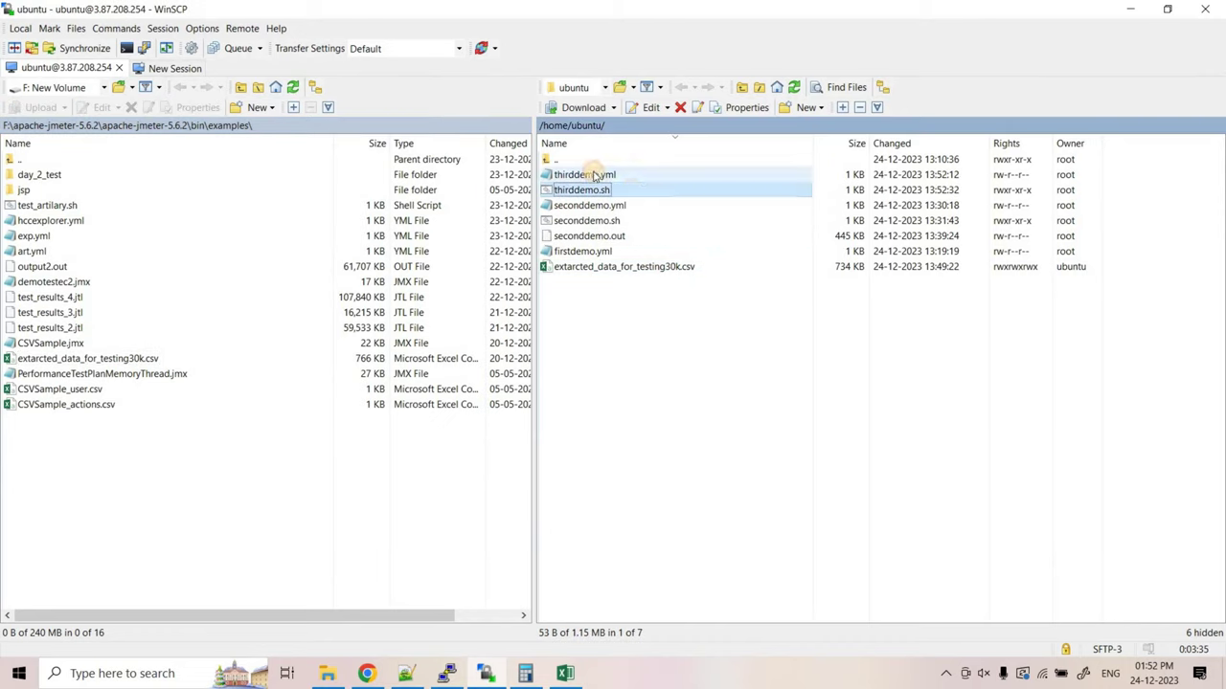
left_click(593, 175)
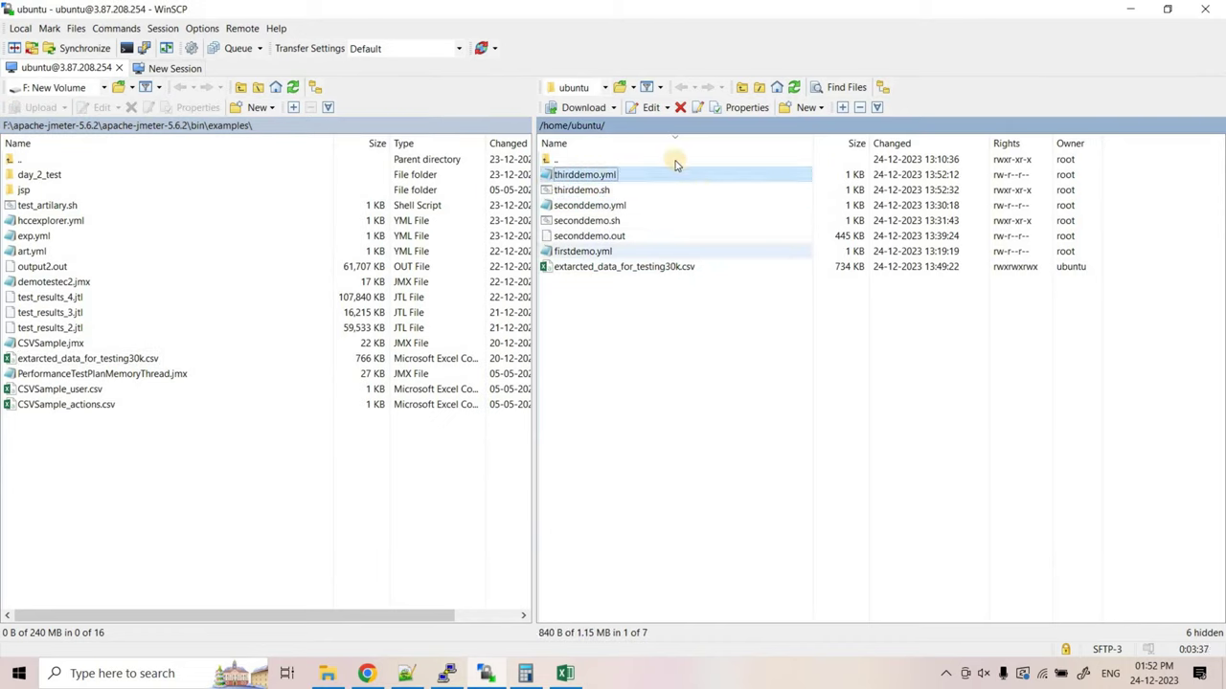
Copy the notes' nohup command and run thirddemo.sh in the server's background, with output going to /home/ubuntu/thirddemo.out.
left_click(406, 673)
left_click(511, 539)
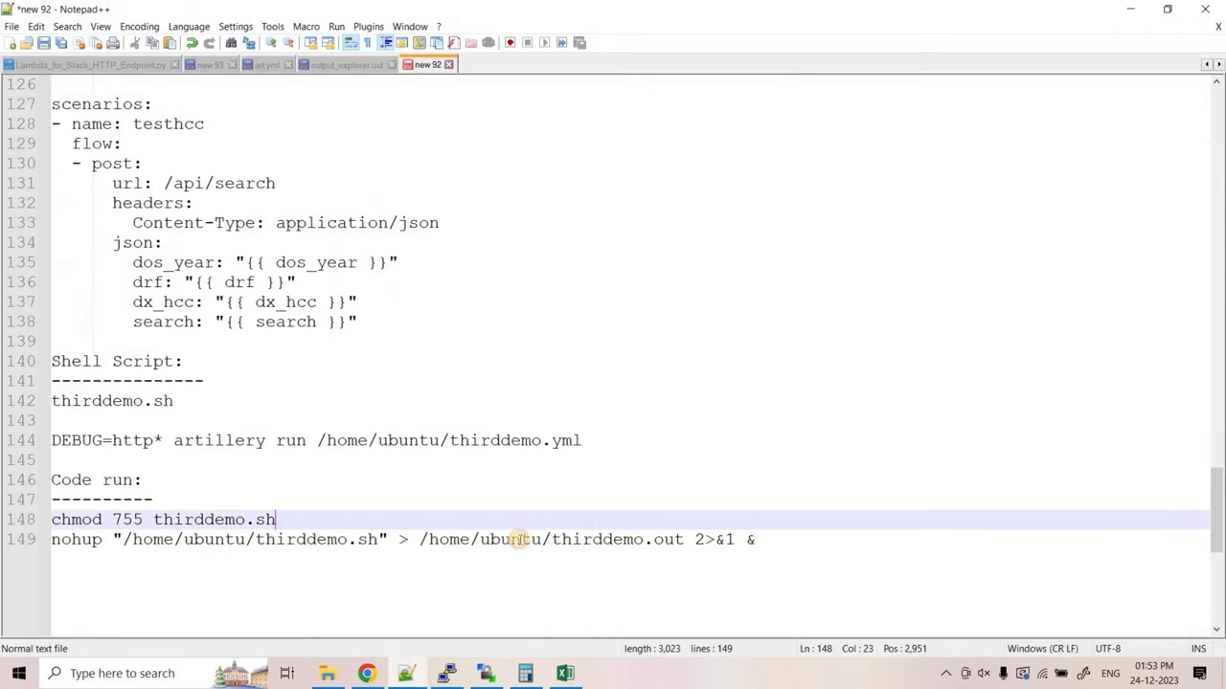
left_click_drag(757, 539, 509, 539)
left_click_drag(113, 539, 38, 539)
key("ctrl+c")
left_click(442, 674)
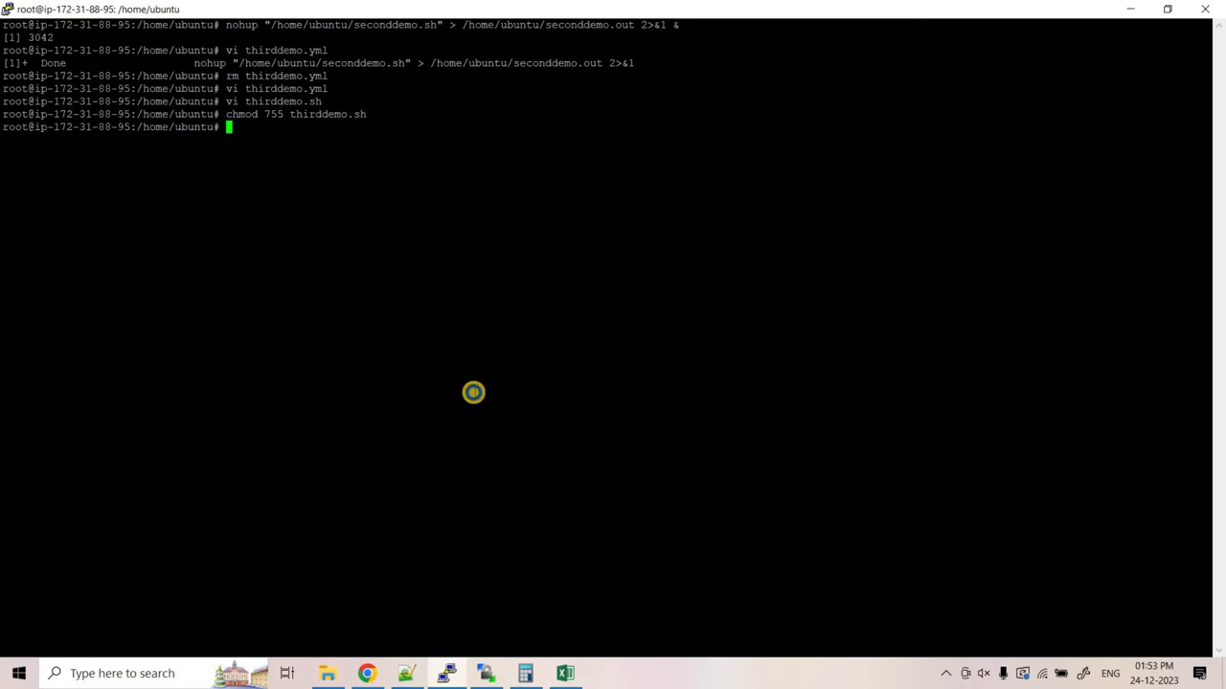
right_click(473, 393)
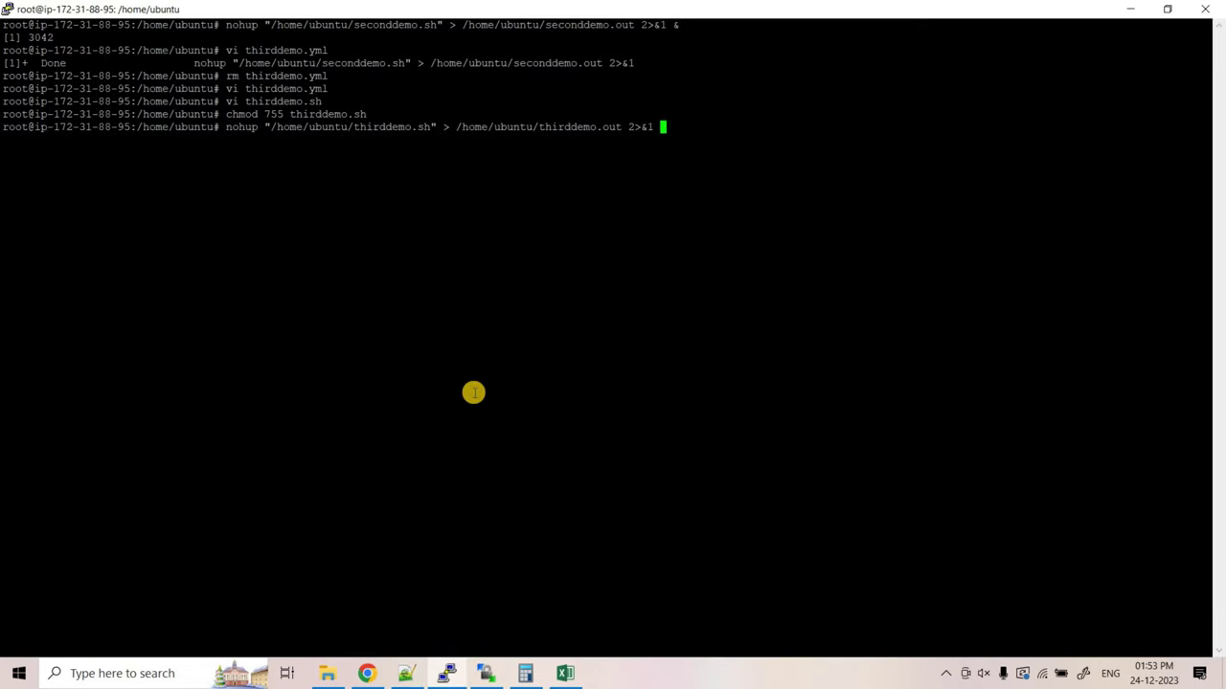
key("Return")
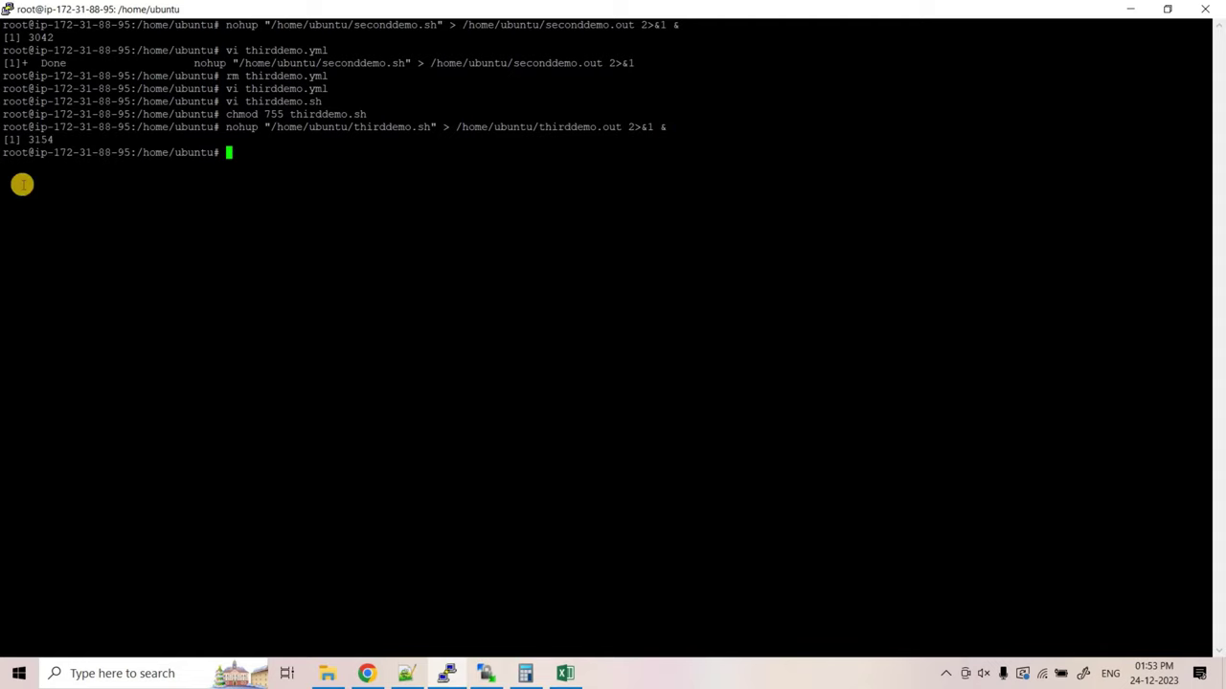
Copy the background job's process ID 3154 and record it in the Notepad++ notes two lines below the nohup command.
double_click(33, 140)
key("ctrl+c")
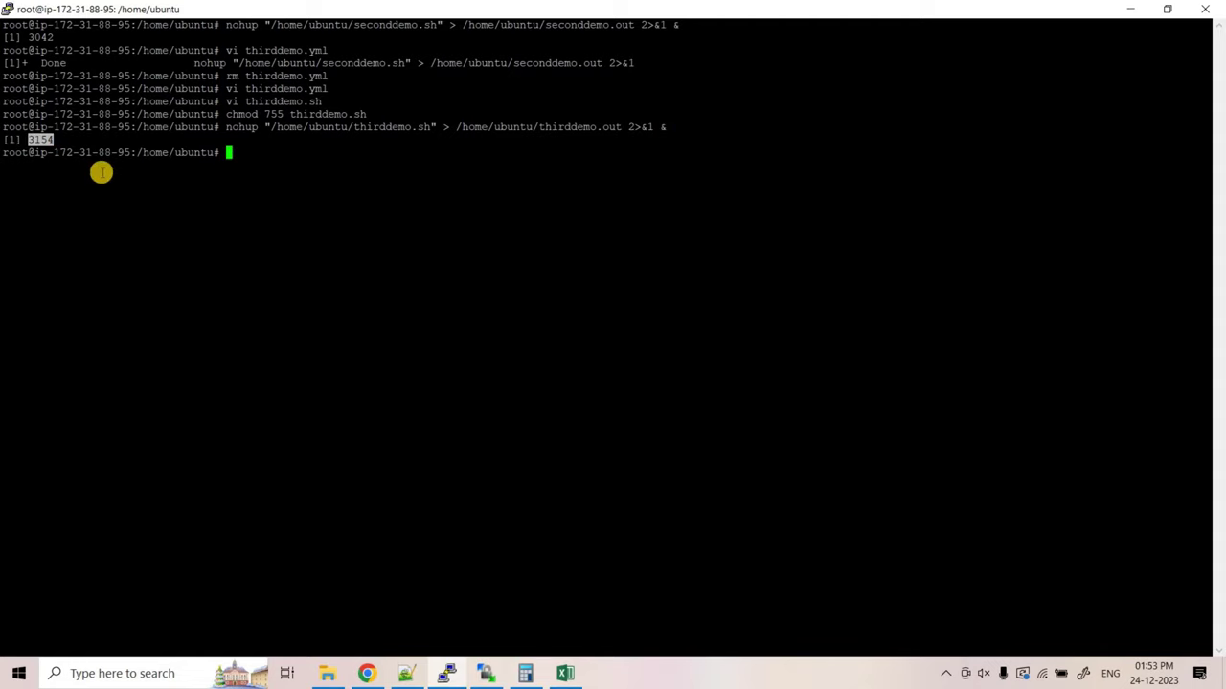
key("alt+Tab")
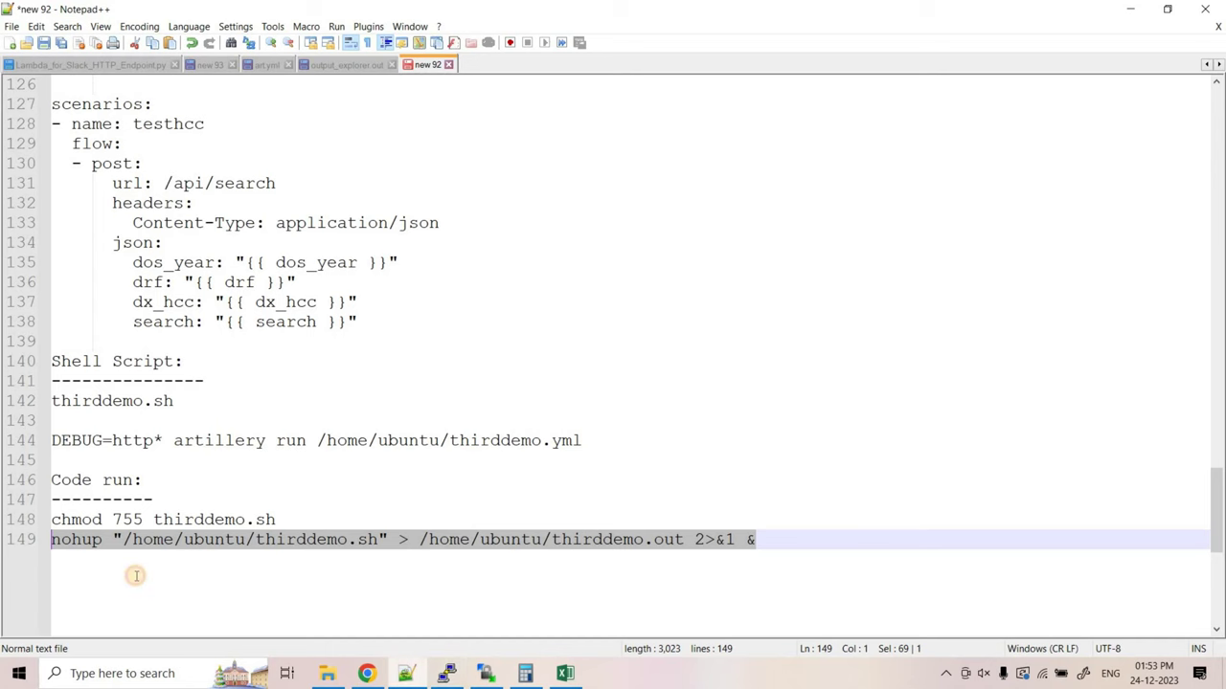
key("Return")
key("Return")
key("ctrl+v")
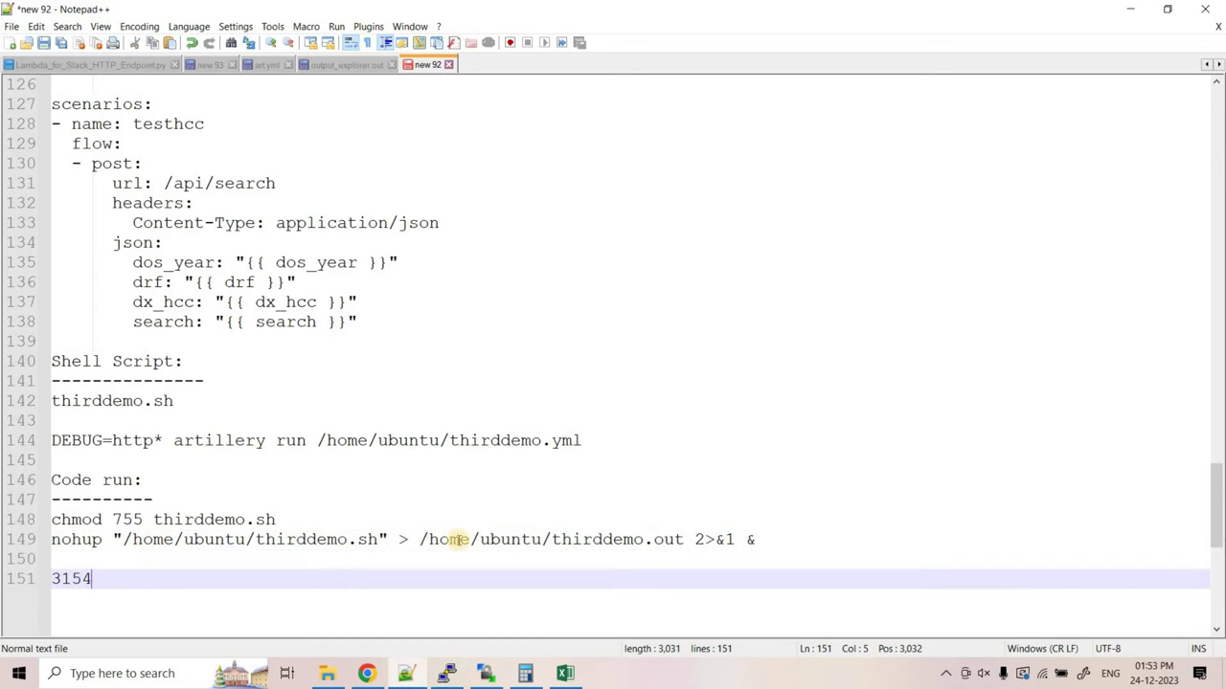
Switch to the PuTTY terminal and close its session while thirddemo.sh runs in the background.
key("alt+Tab")
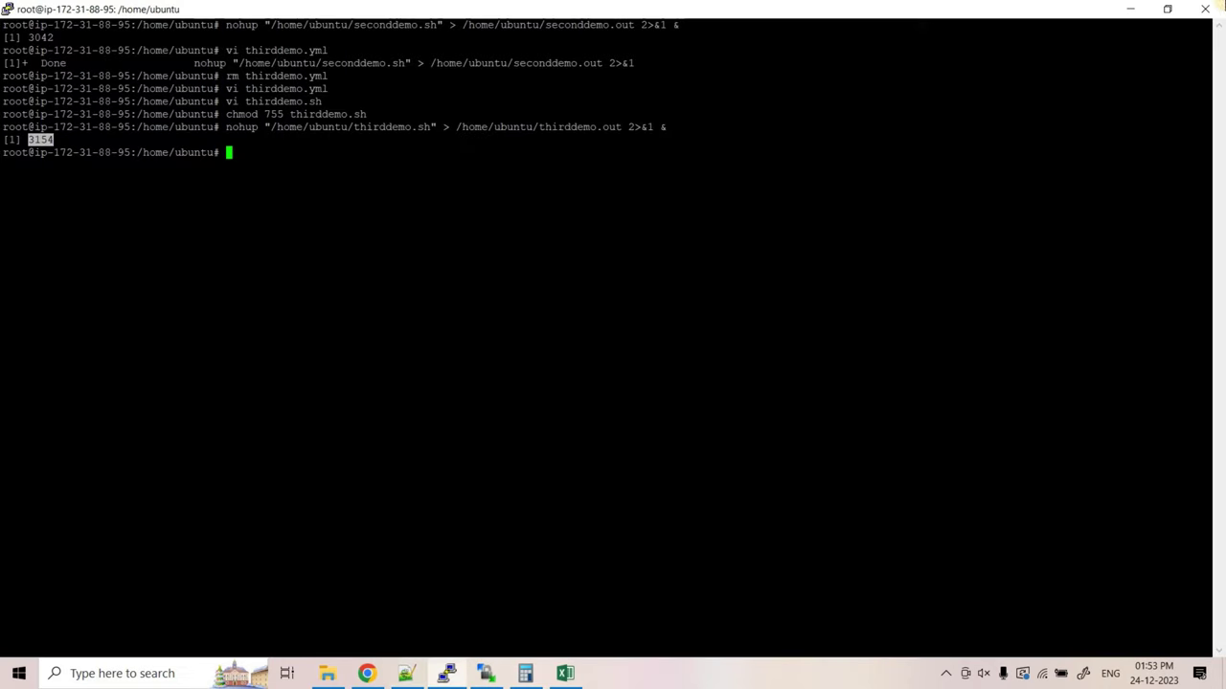
left_click(1201, 11)
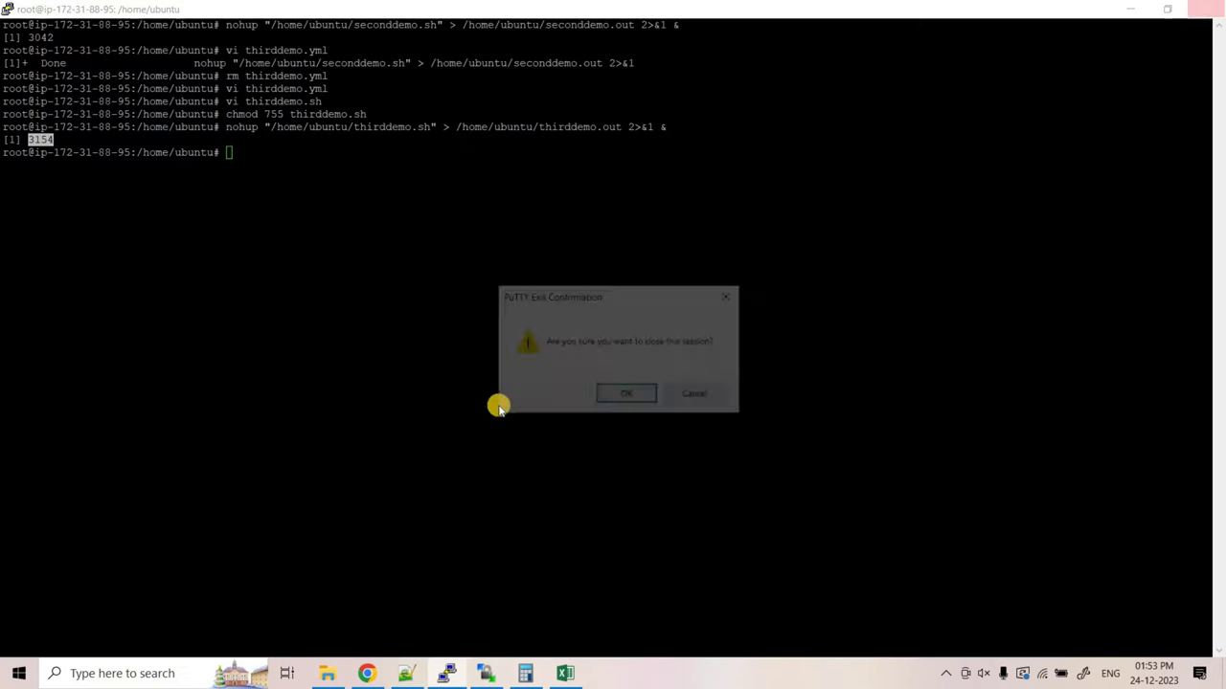
left_click(614, 393)
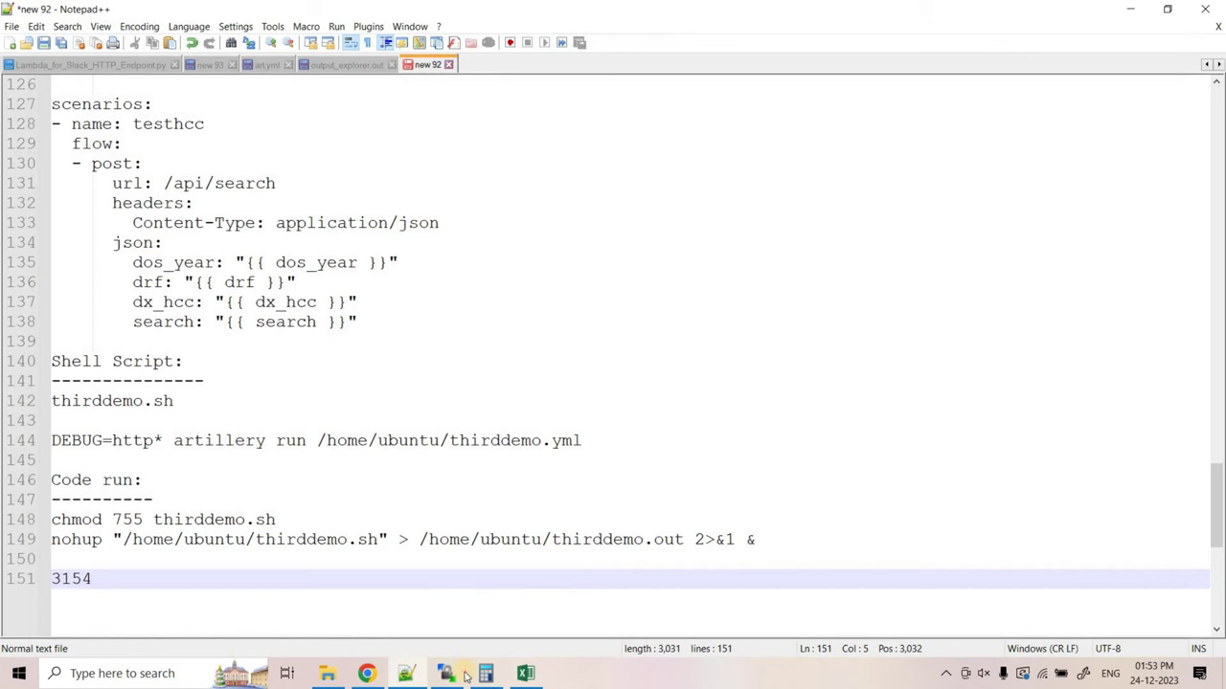
Switch to WinSCP, refresh /home/ubuntu, and open thirddemo.out to examine the first logged search request and its response.
key("alt+Tab")
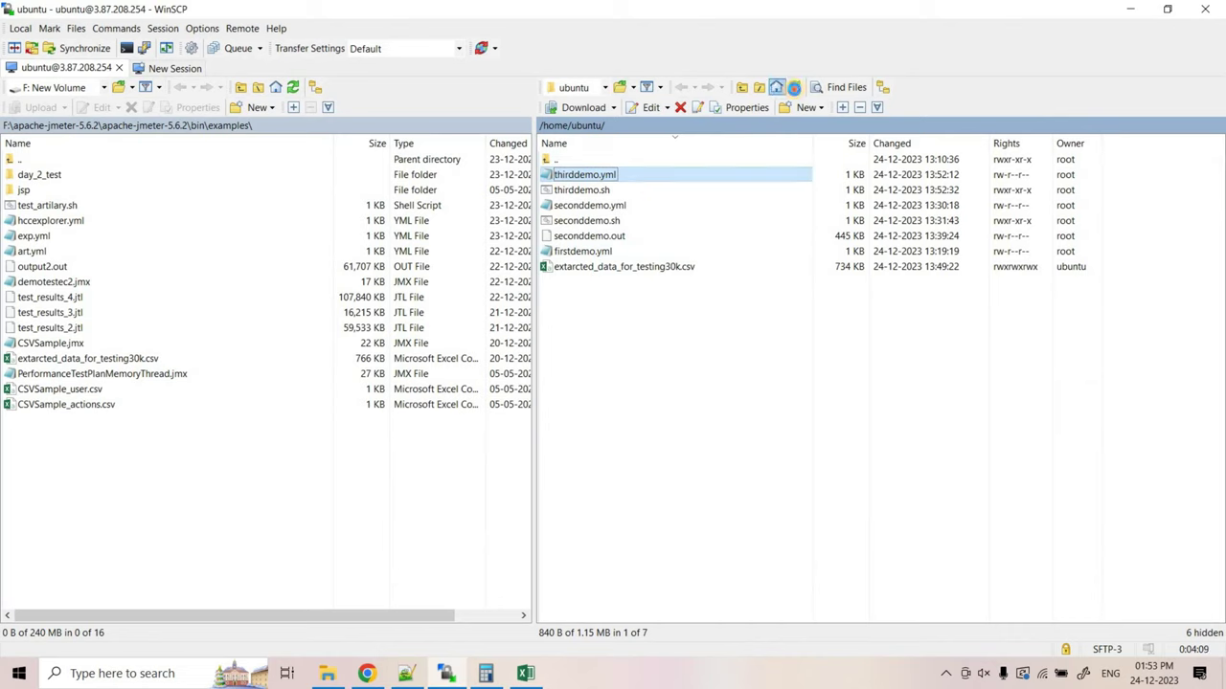
left_click(794, 88)
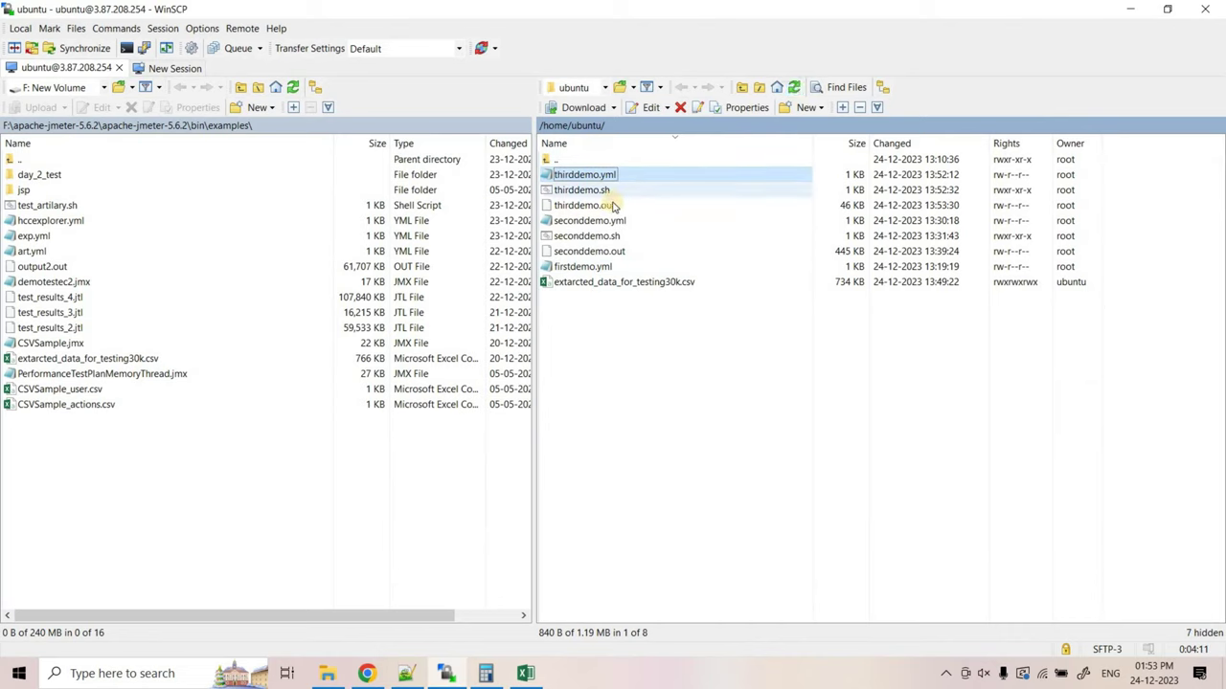
left_click(665, 205)
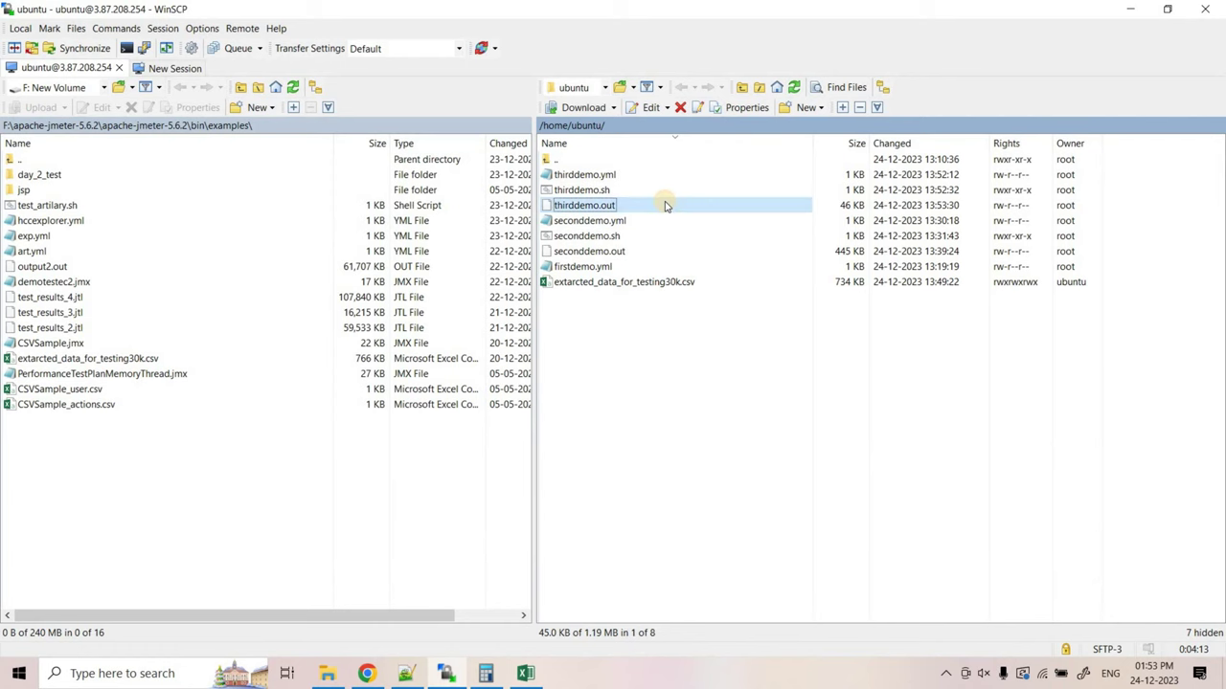
double_click(665, 205)
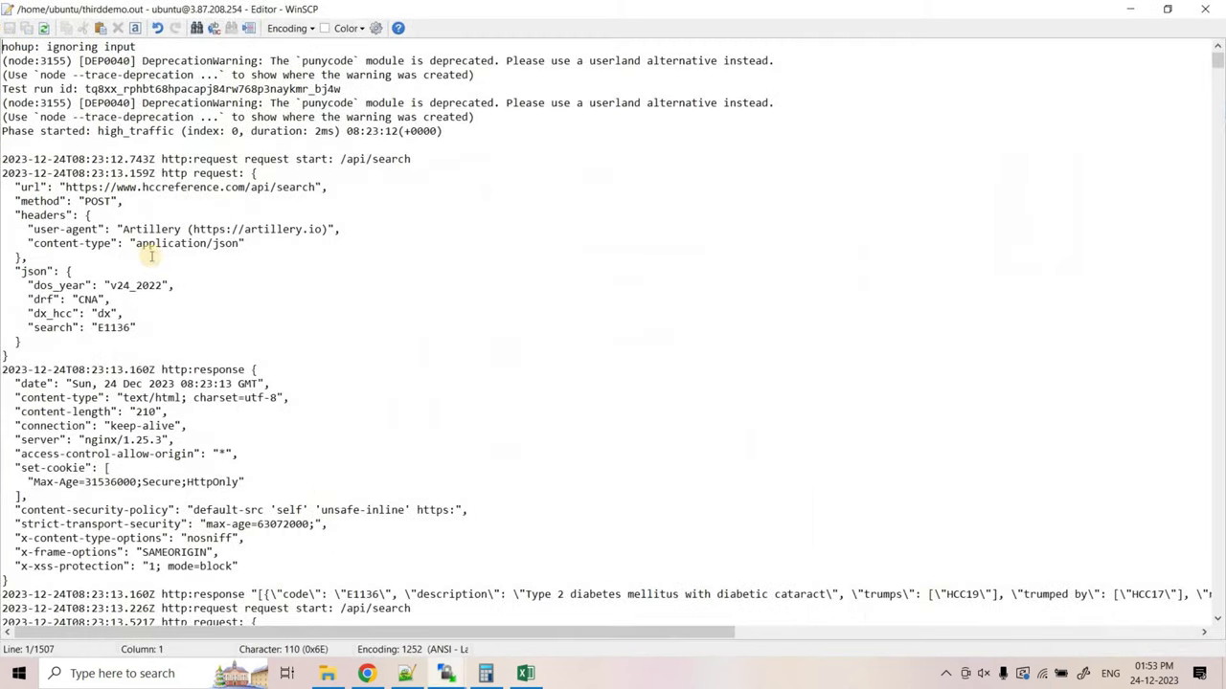
left_click_drag(159, 173, 222, 554)
left_click_drag(161, 594, 1214, 595)
left_click_drag(428, 639, 260, 636)
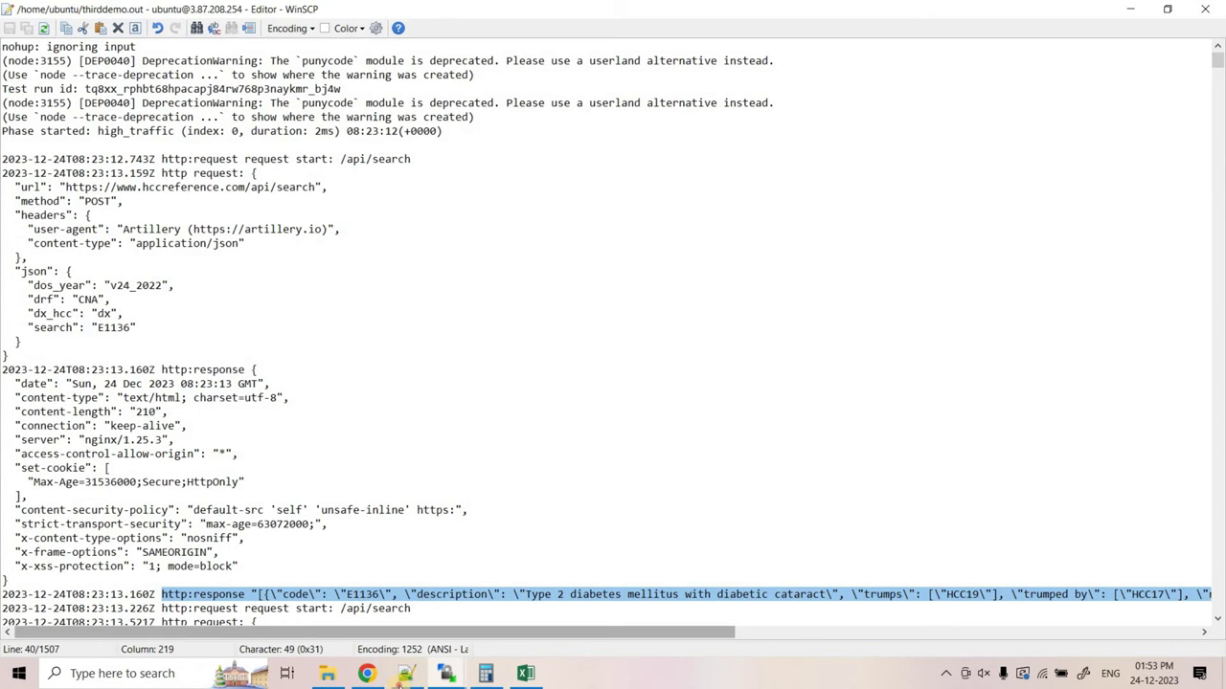
Switch to the Notepad++ notes and check the high_traffic, nothing and stress phase timings in the thirddemo.yml config.
left_click(406, 673)
scroll(255, 320, "up", 8)
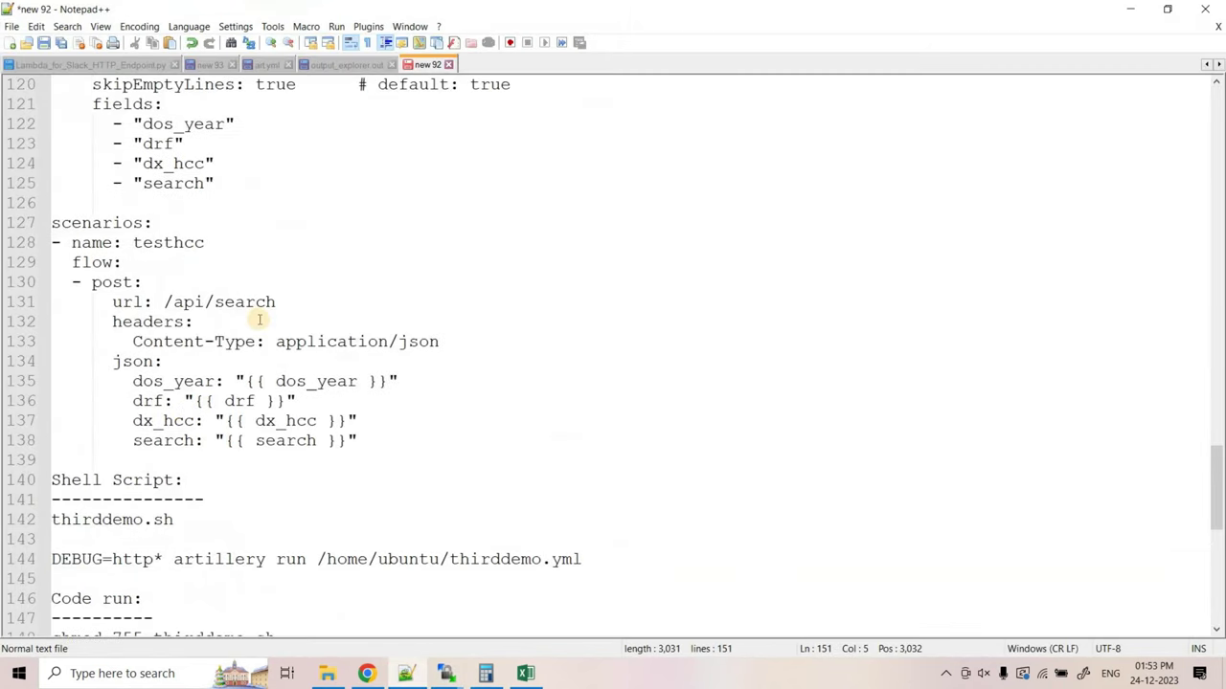
double_click(268, 182)
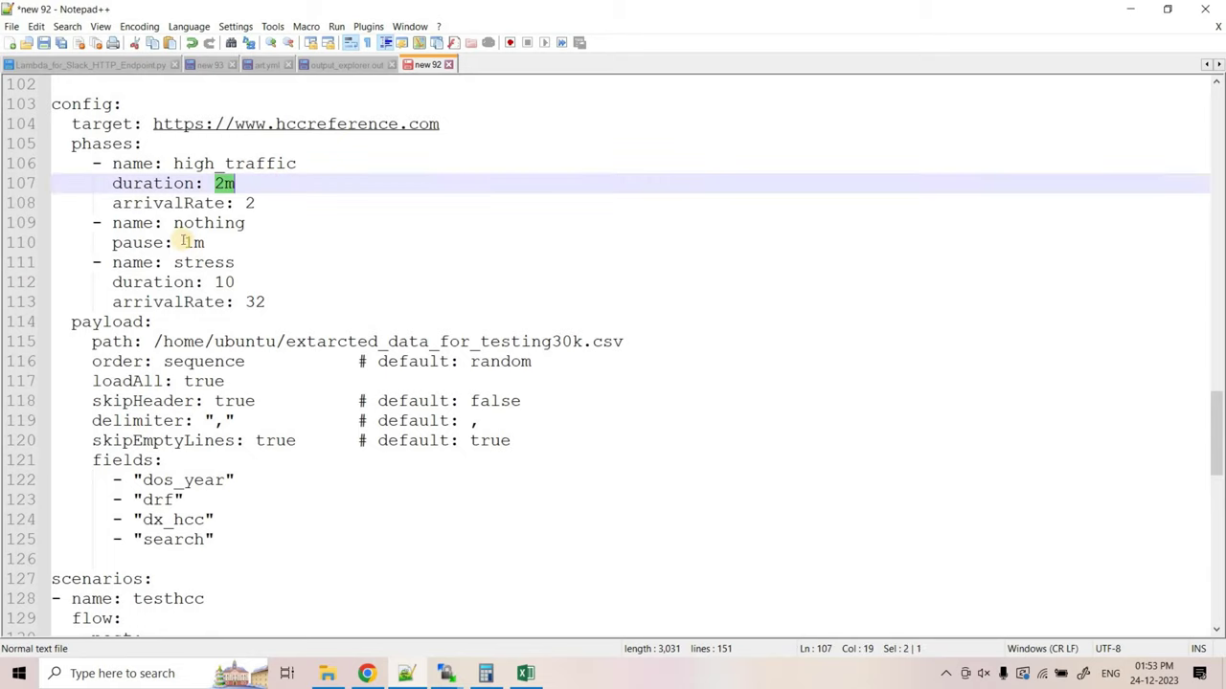
double_click(230, 242)
double_click(242, 282)
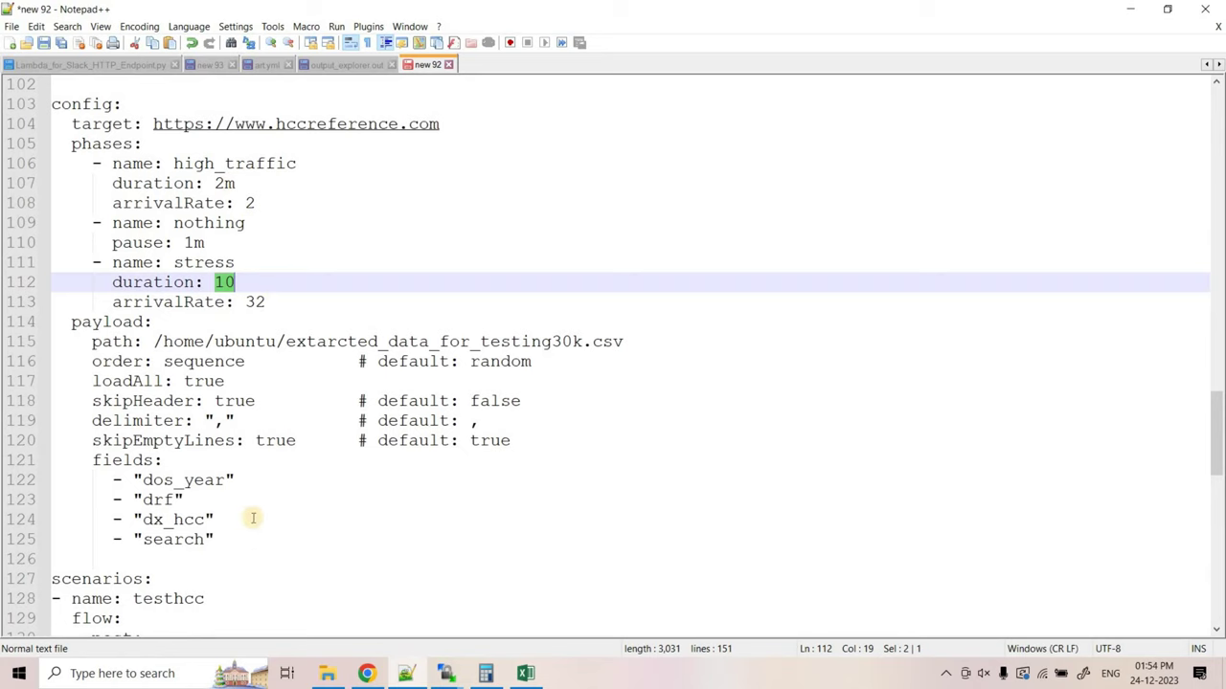
Review the scenario's JSON fields in the notes, plus the stress phase's arrival rate and duration.
scroll(326, 503, "down", 5)
left_click(374, 497)
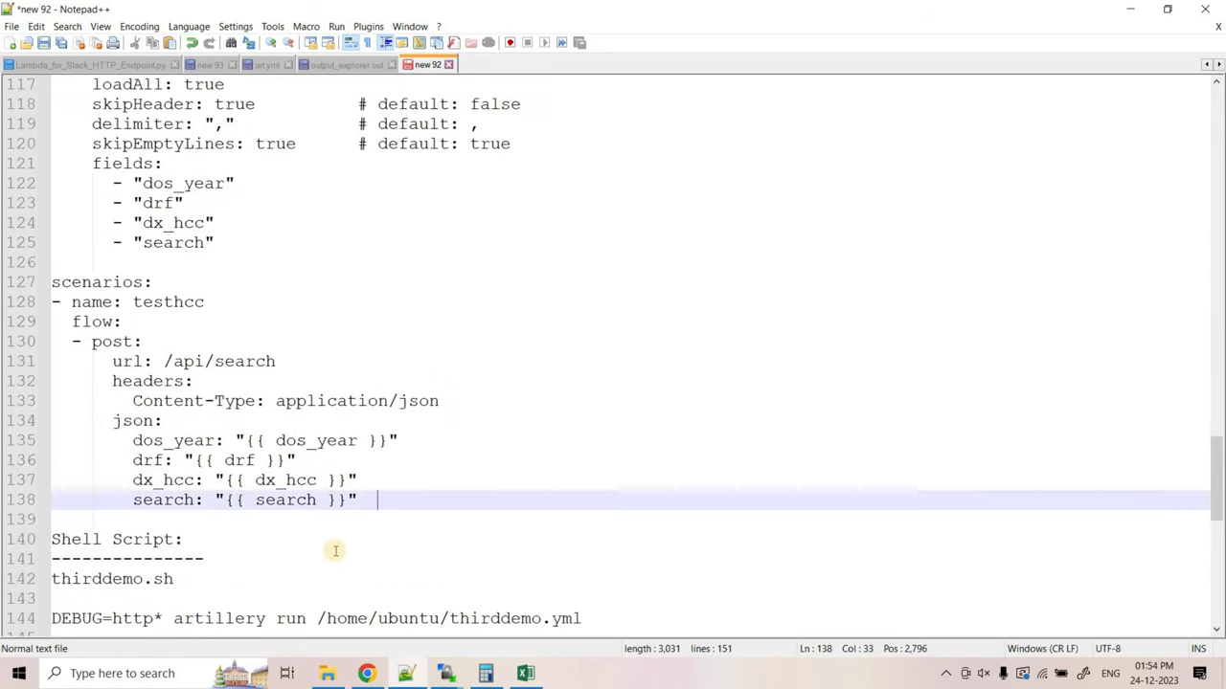
scroll(230, 450, "down", 1)
scroll(206, 328, "up", 8)
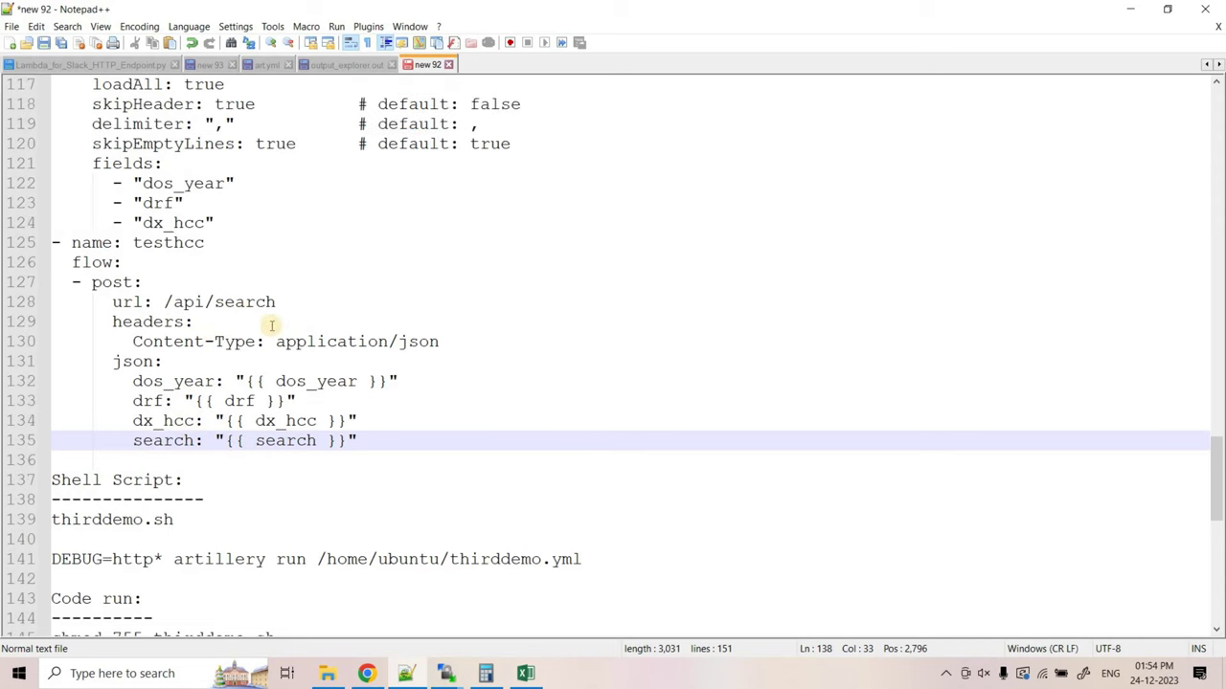
left_click(314, 415)
key("shift+Home")
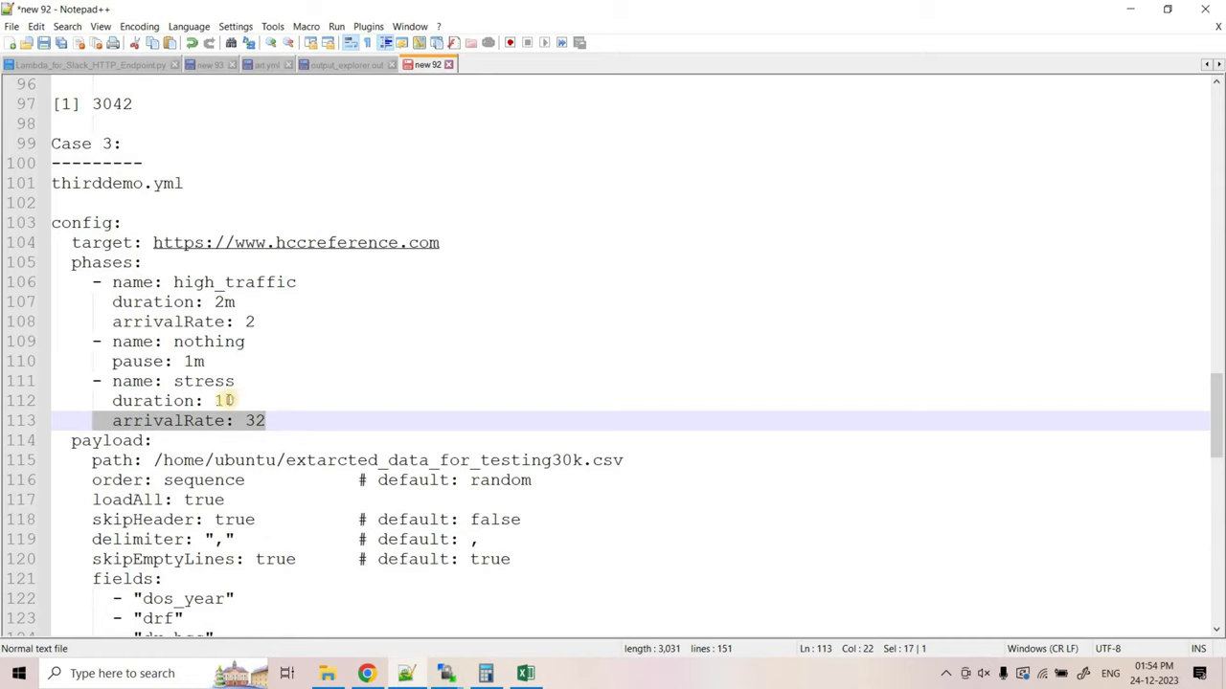
left_click(251, 400)
double_click(251, 400)
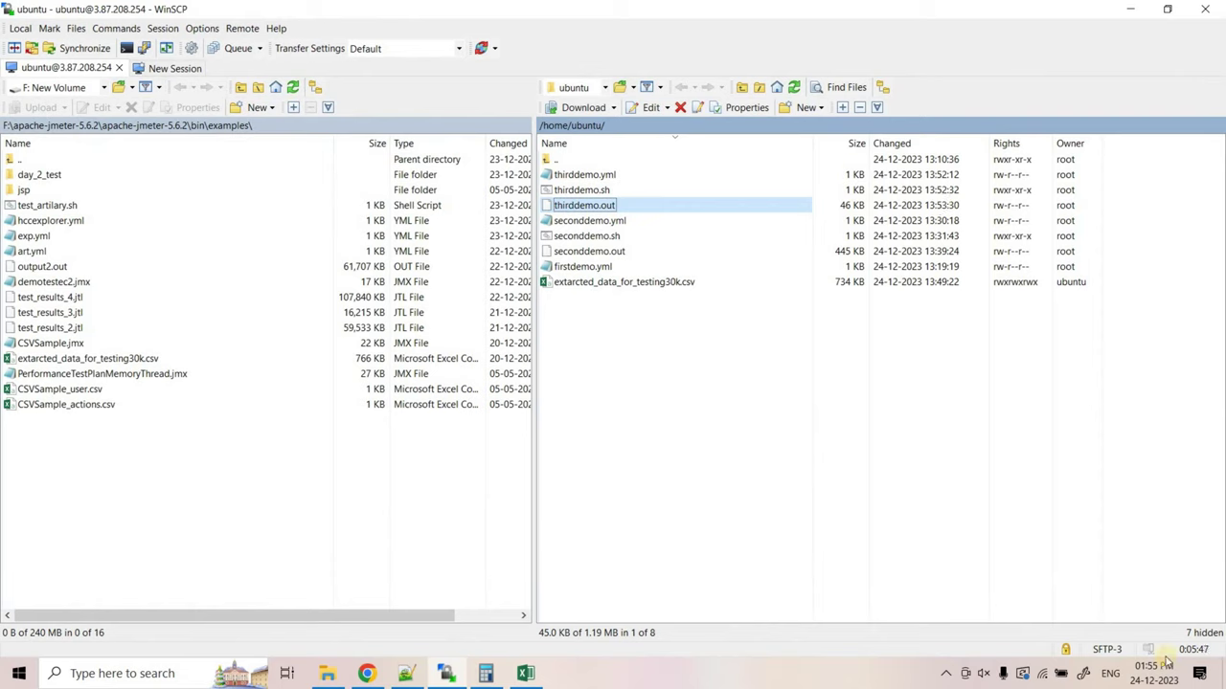
Refresh /home/ubuntu in WinSCP and compare thirddemo.out's last change time with the pause phase in the Notepad++ notes.
left_click(796, 88)
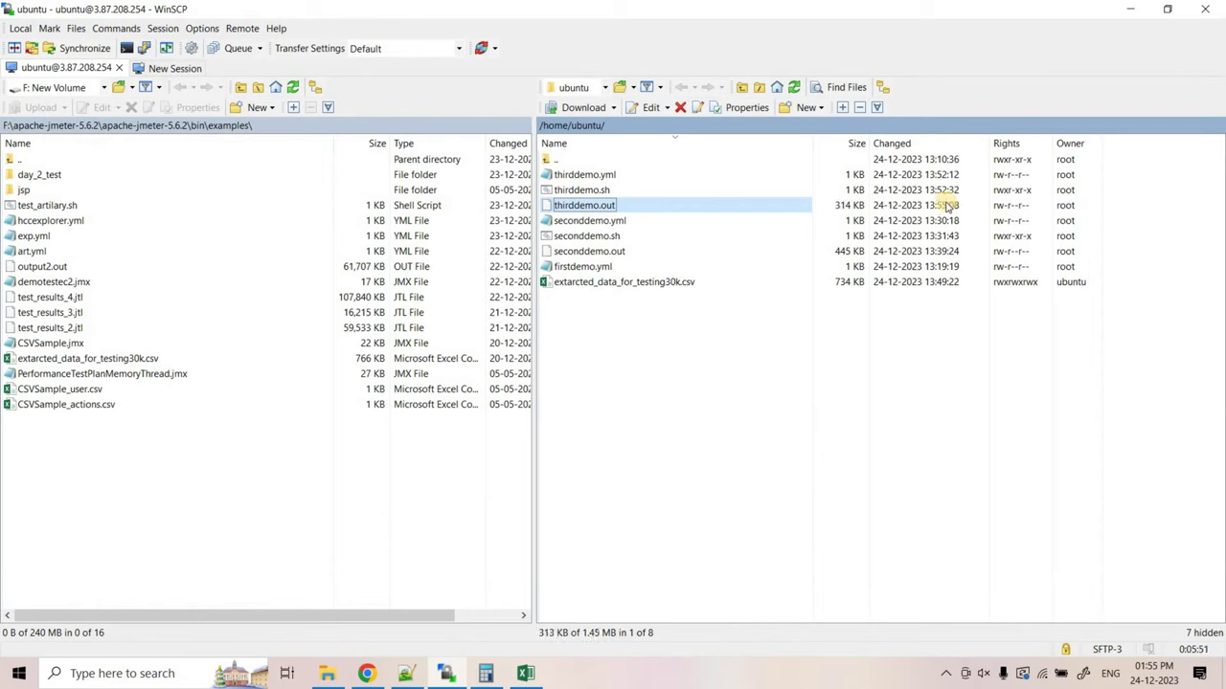
left_click(878, 207, "ctrl")
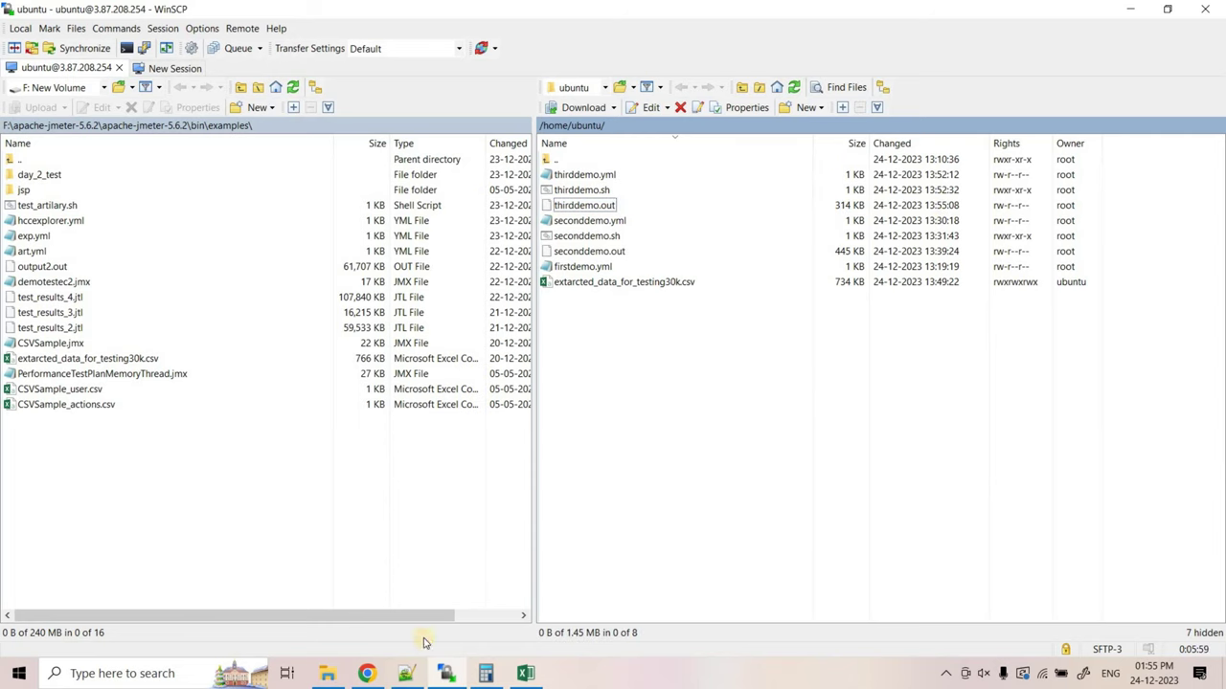
left_click(406, 673)
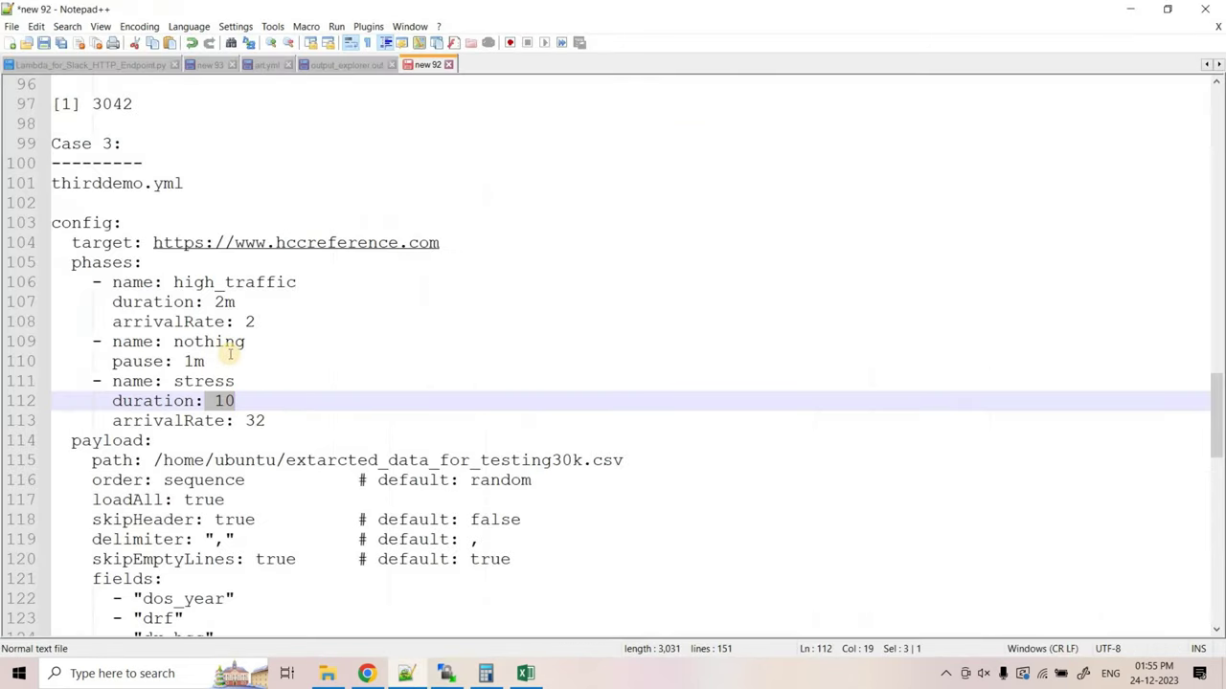
left_click_drag(205, 362, 48, 342)
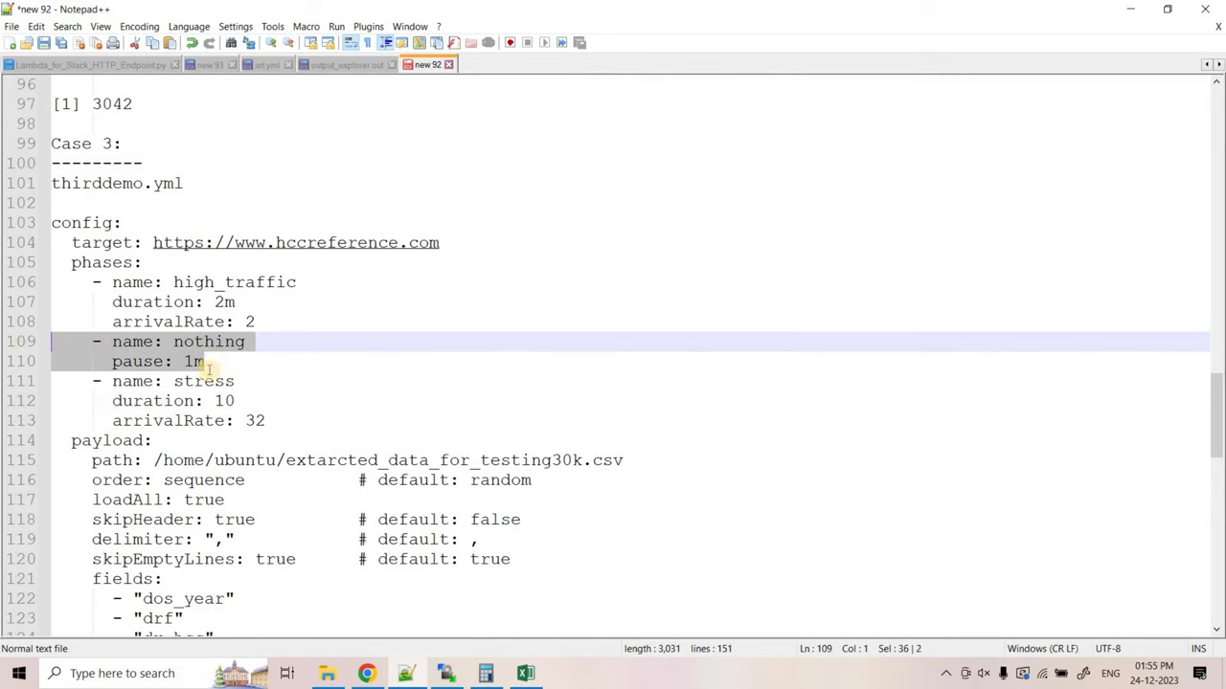
Review the thirddemo.sh shell script section and its nohup run command at the end of the notes.
scroll(244, 411, "down", 3)
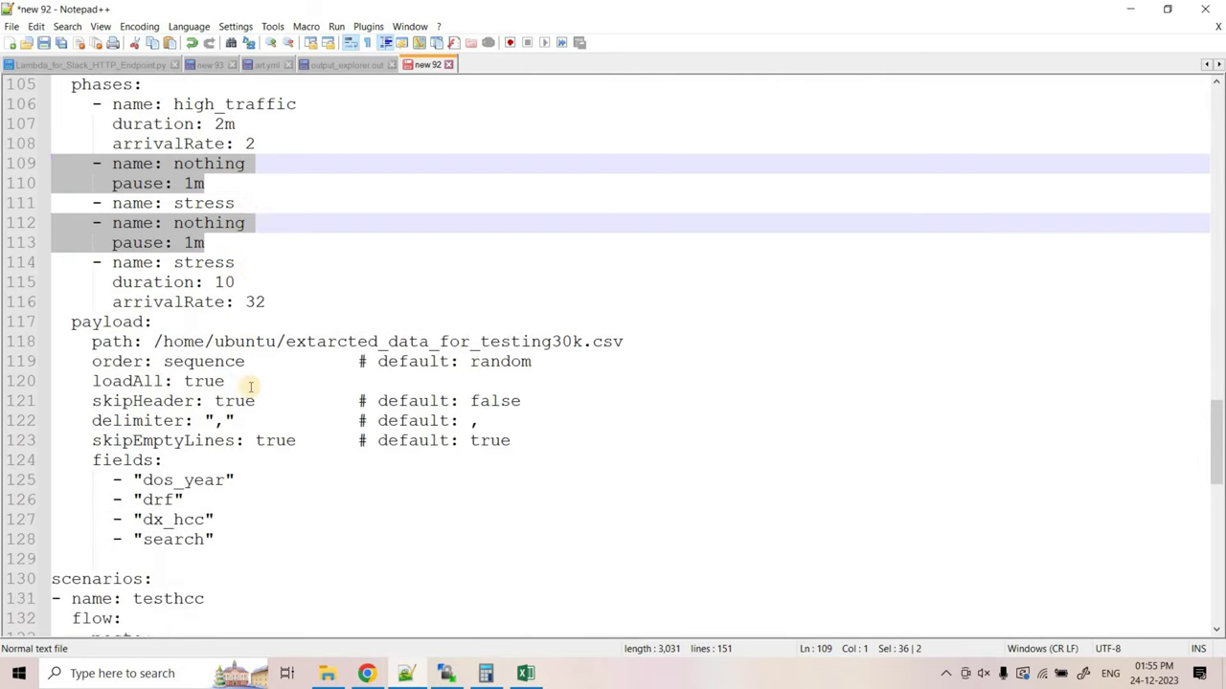
scroll(242, 439, "down", 6)
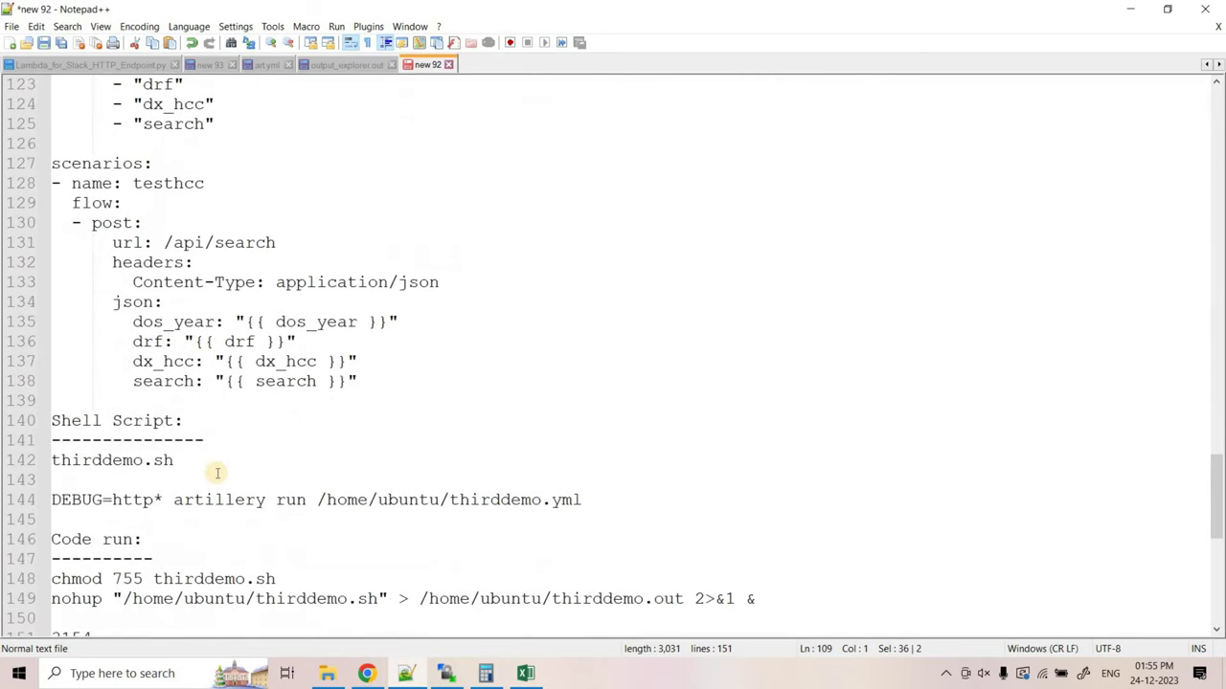
scroll(284, 454, "down", 3)
scroll(161, 400, "down", 1)
left_click_drag(795, 362, 4, 205)
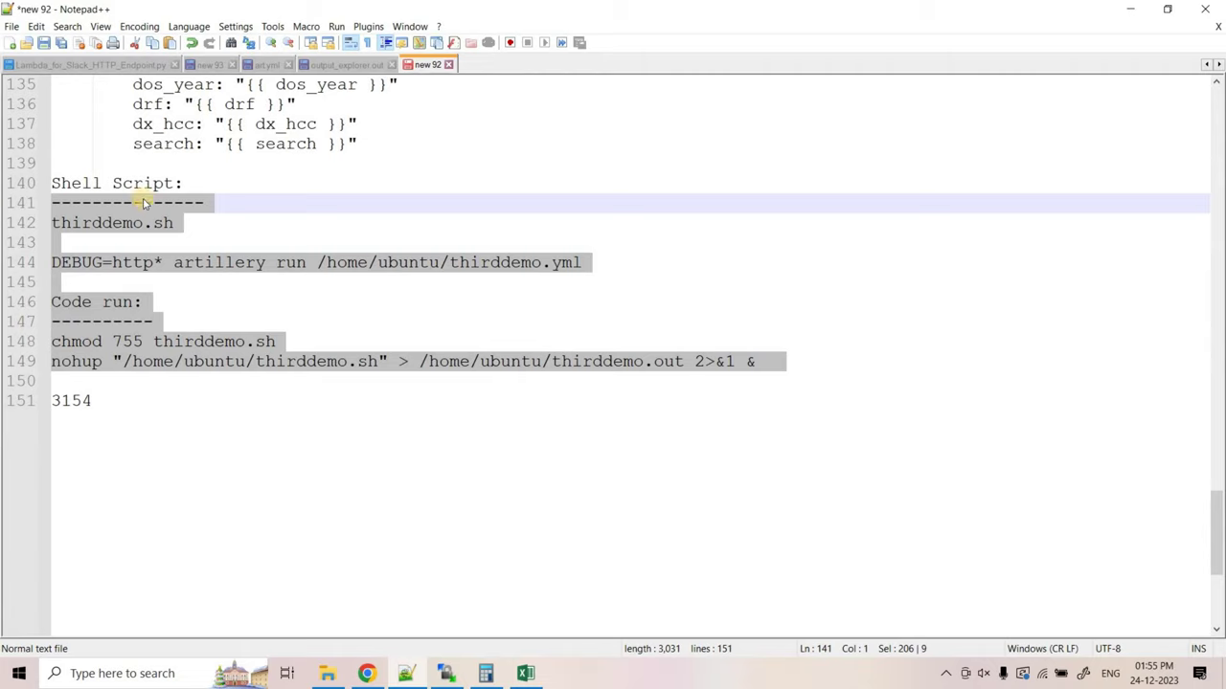
double_click(82, 366)
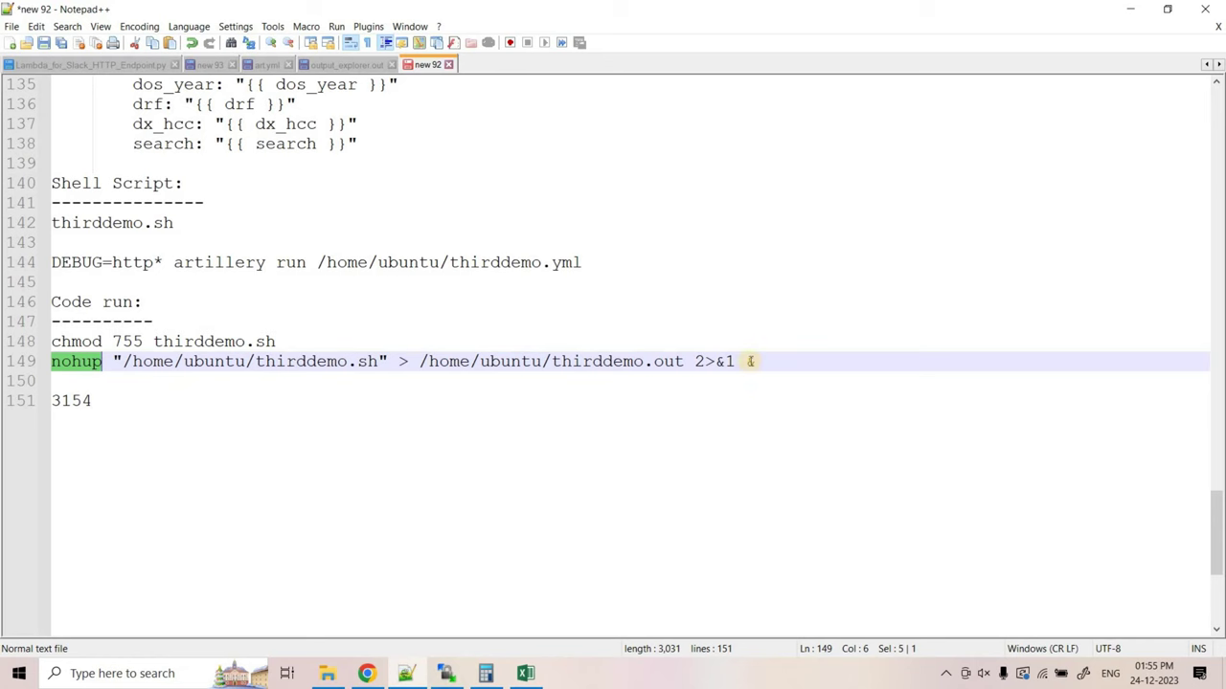
Switch to Chrome and examine the monitoring graphs of the artilarycluster EC2 instance.
left_click(369, 674)
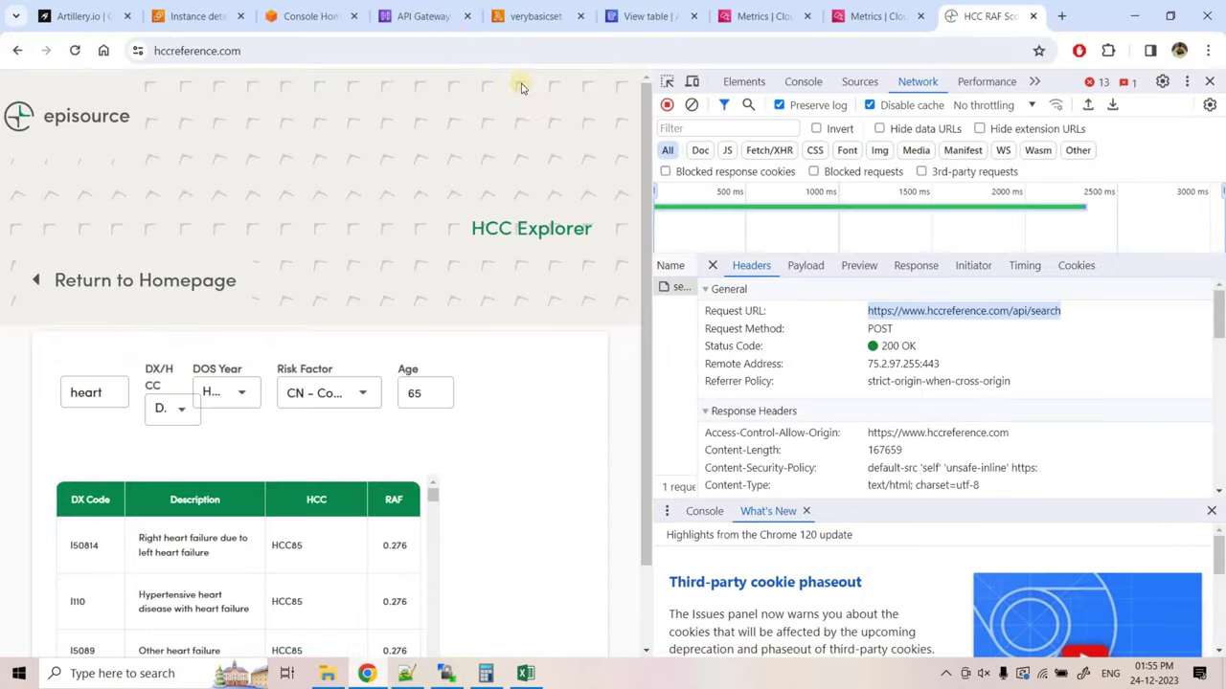
left_click(192, 16)
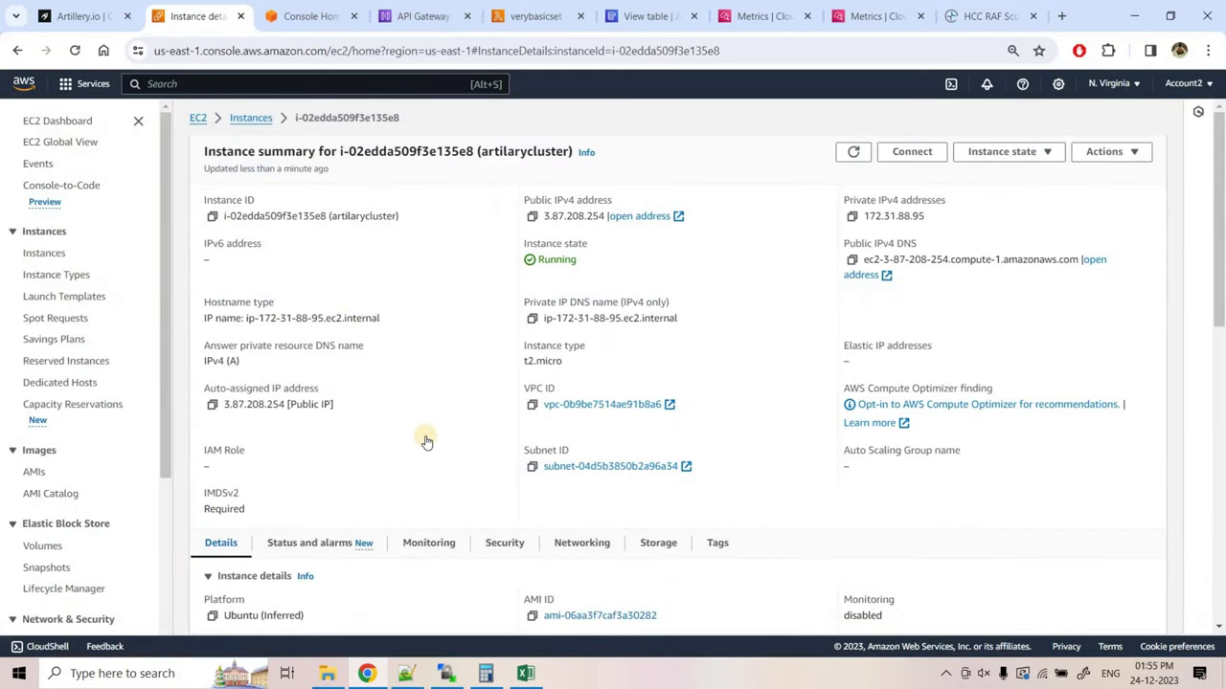
scroll(424, 437, "down", 3)
scroll(281, 121, "up", 3)
left_click(440, 550)
scroll(460, 369, "down", 5)
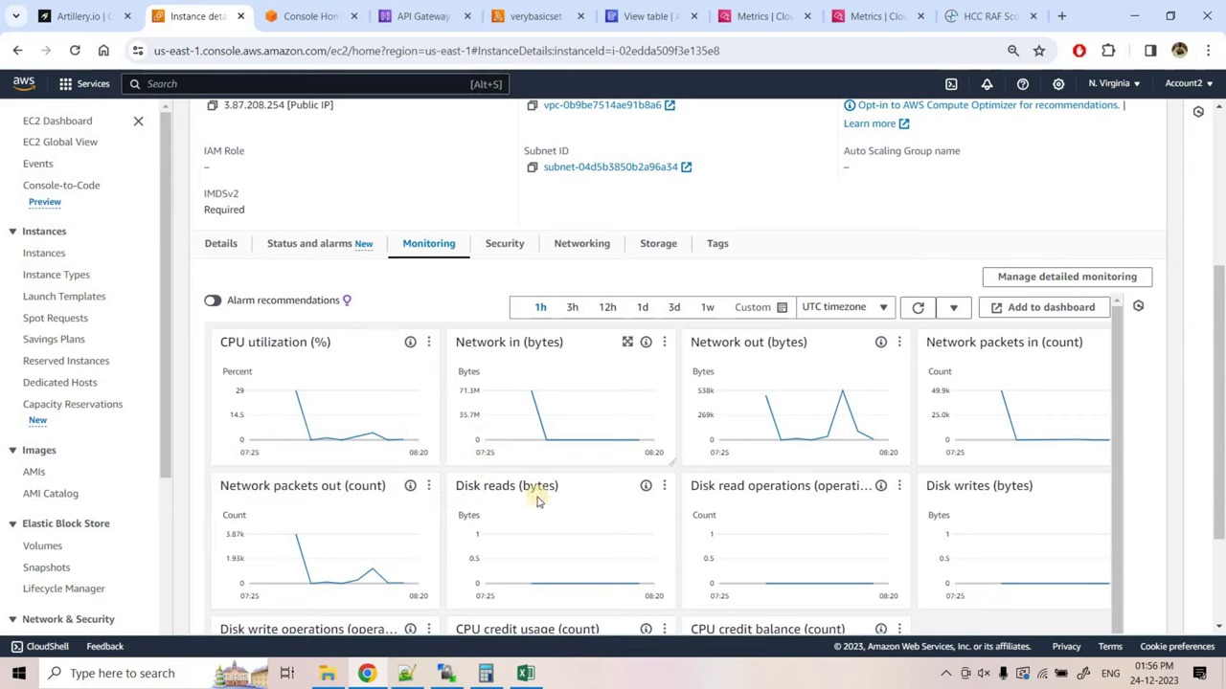
Switch to WinSCP, reopen thirddemo.out, and examine the summary report at its end, especially the http.codes.200 count.
left_click(445, 673)
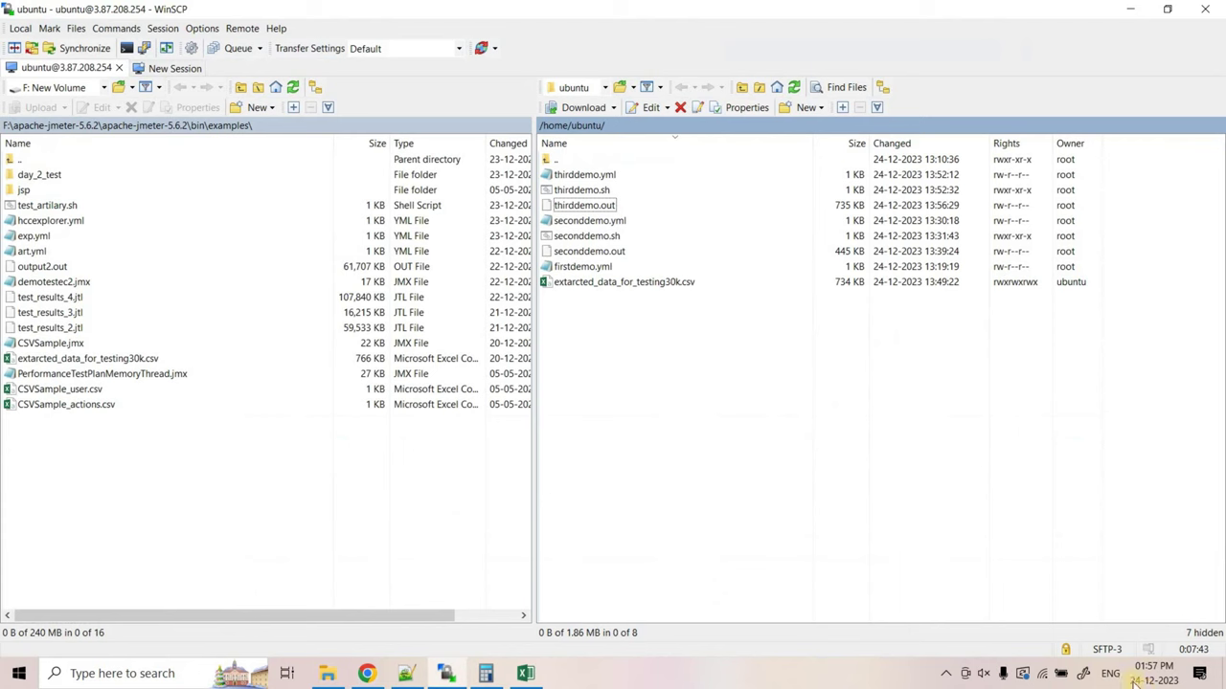
left_click(590, 209)
double_click(590, 209)
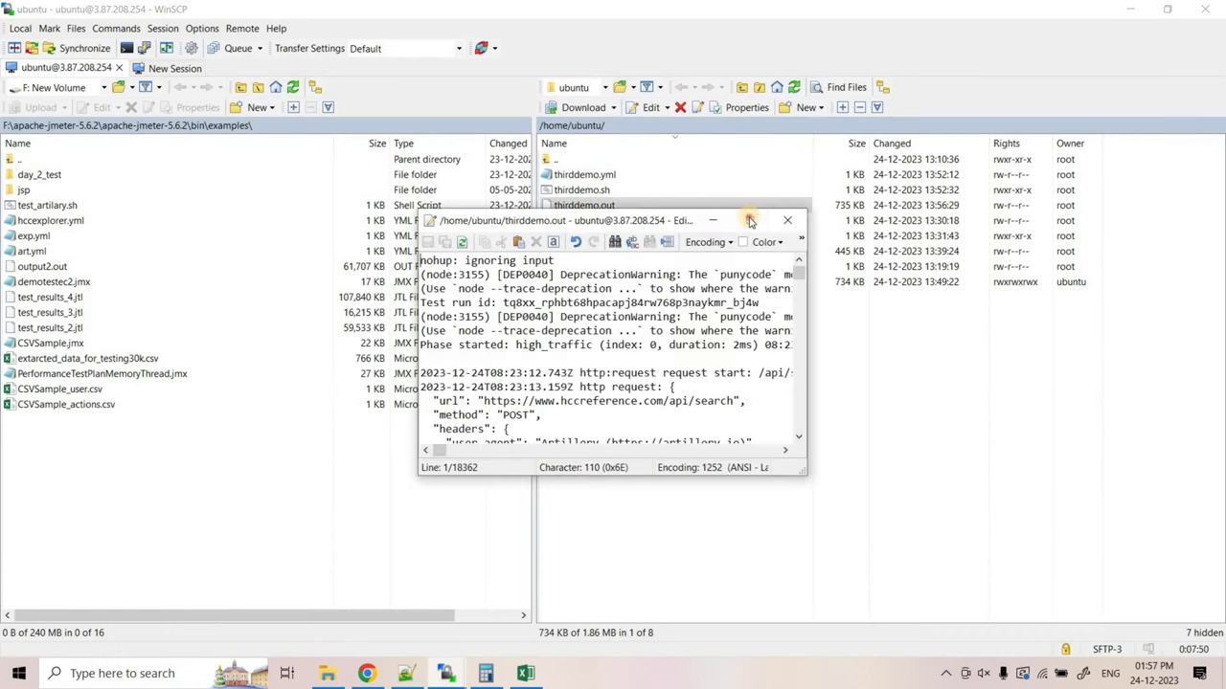
left_click(732, 219)
left_click_drag(1219, 146, 1218, 609)
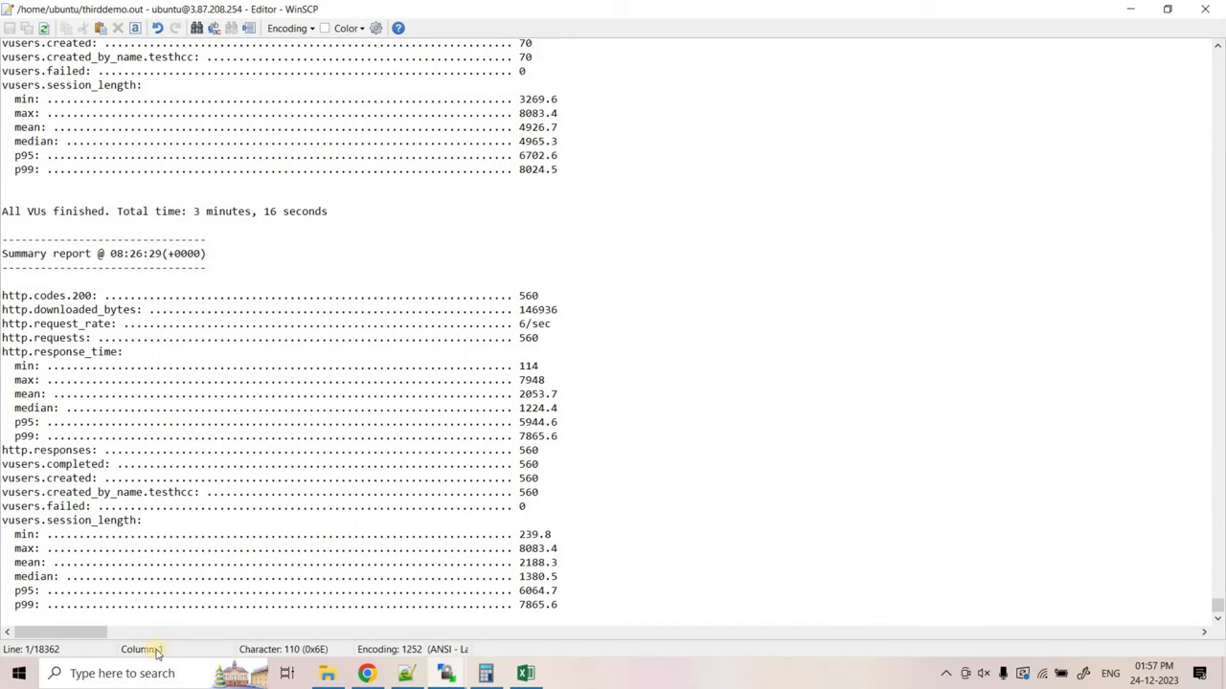
left_click_drag(563, 604, 98, 295)
key("Left")
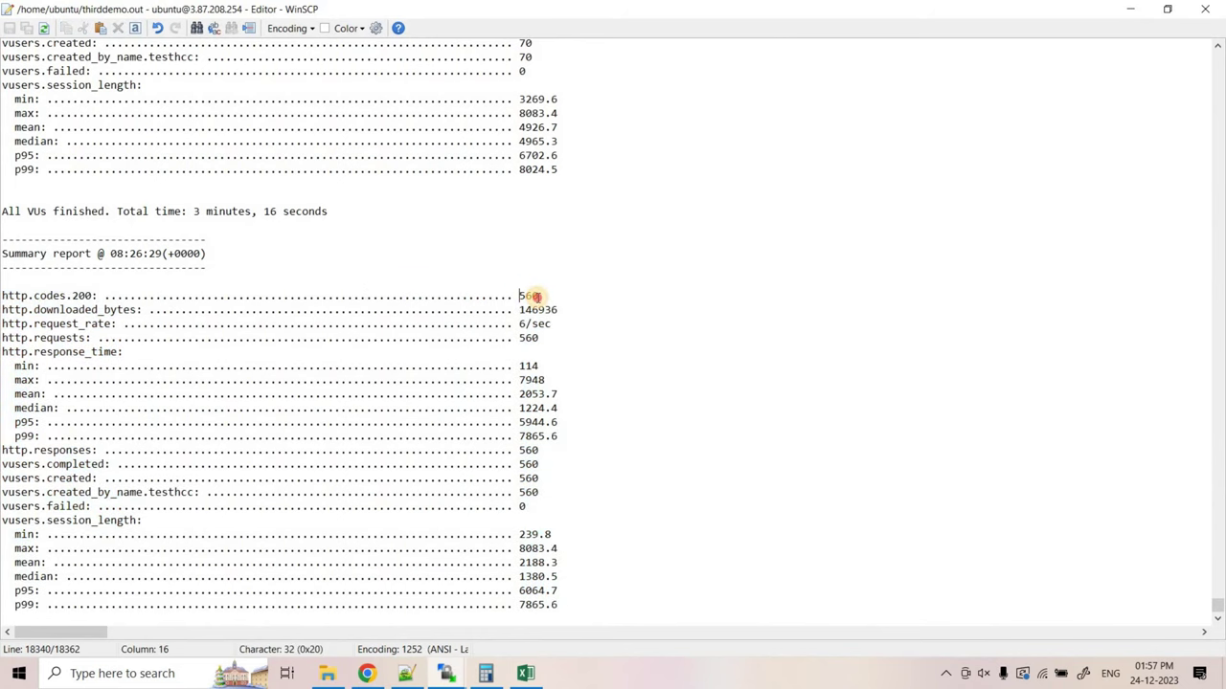
double_click(528, 296)
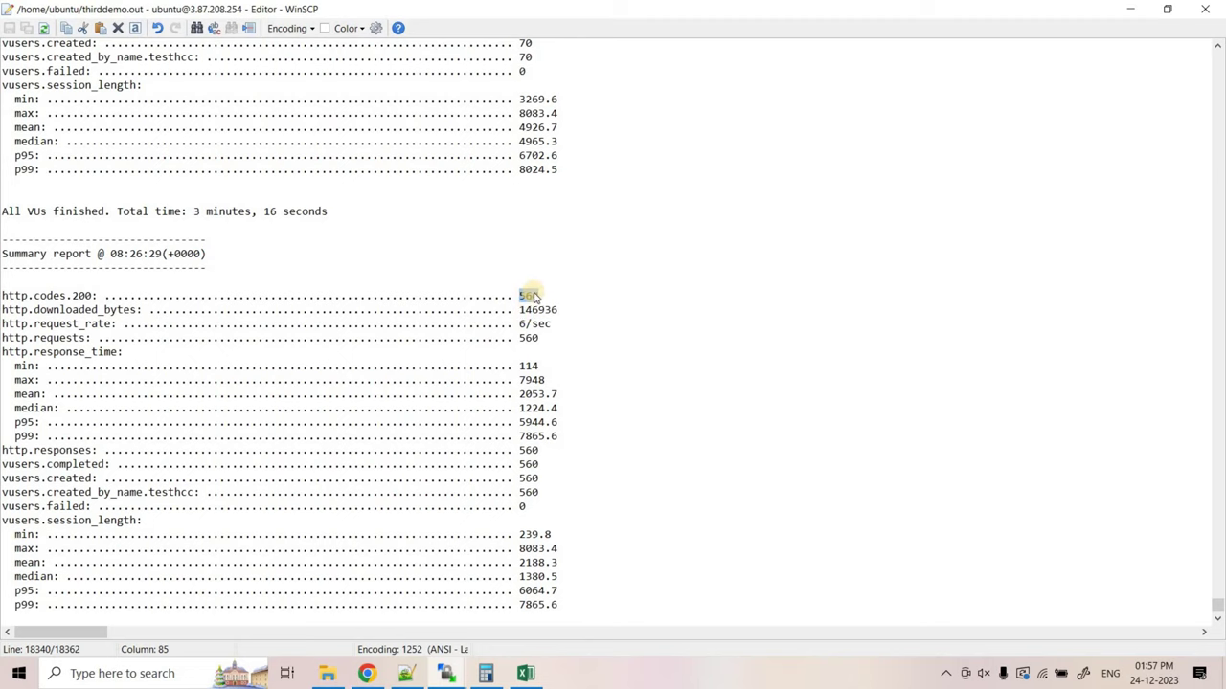
Switch to the Notepad++ notes and select the three phase definitions in the thirddemo.yml config, from high_traffic through stress.
left_click(406, 673)
scroll(306, 265, "up", 11)
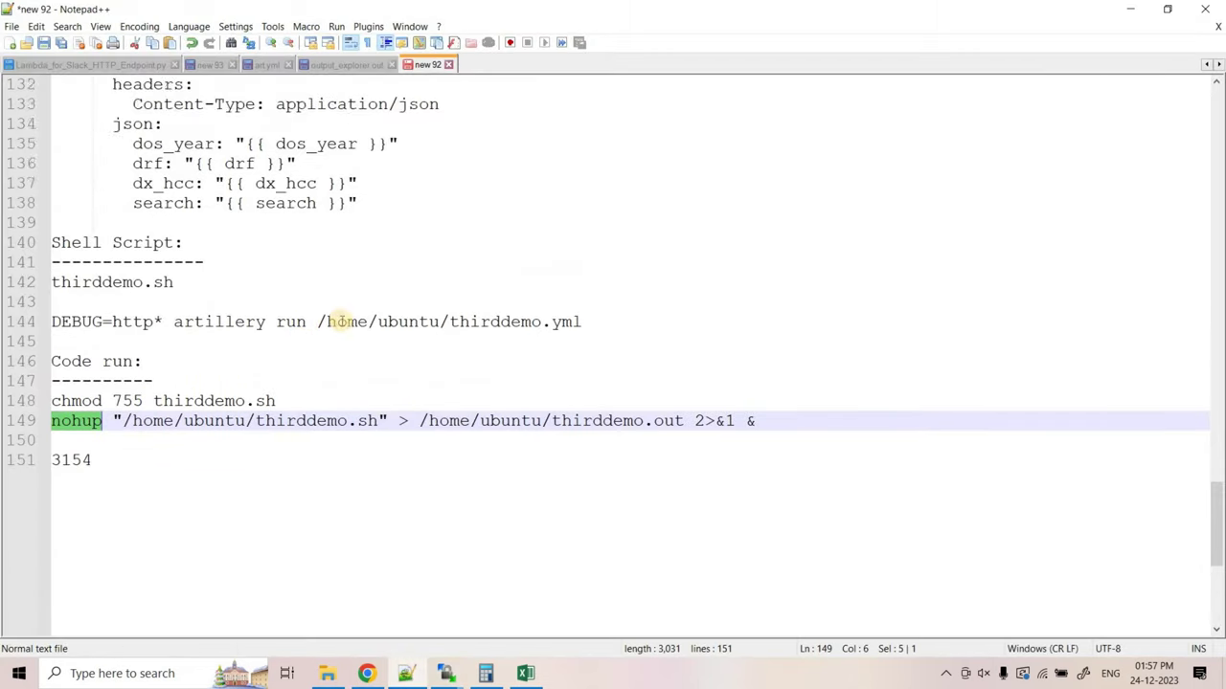
left_click(306, 303)
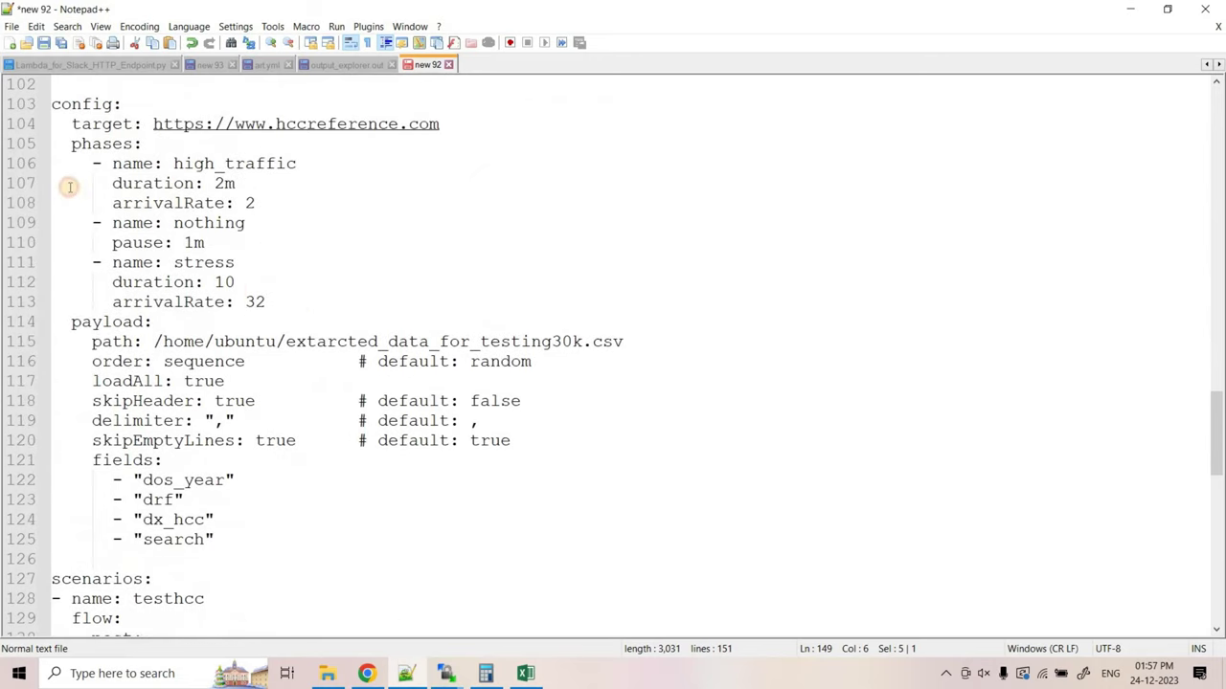
left_click_drag(69, 184, 53, 163, "shift")
Switch to Calculator and compute the expected request total for the phases as (2 × 60 × 2) + 320.
key("alt+Tab")
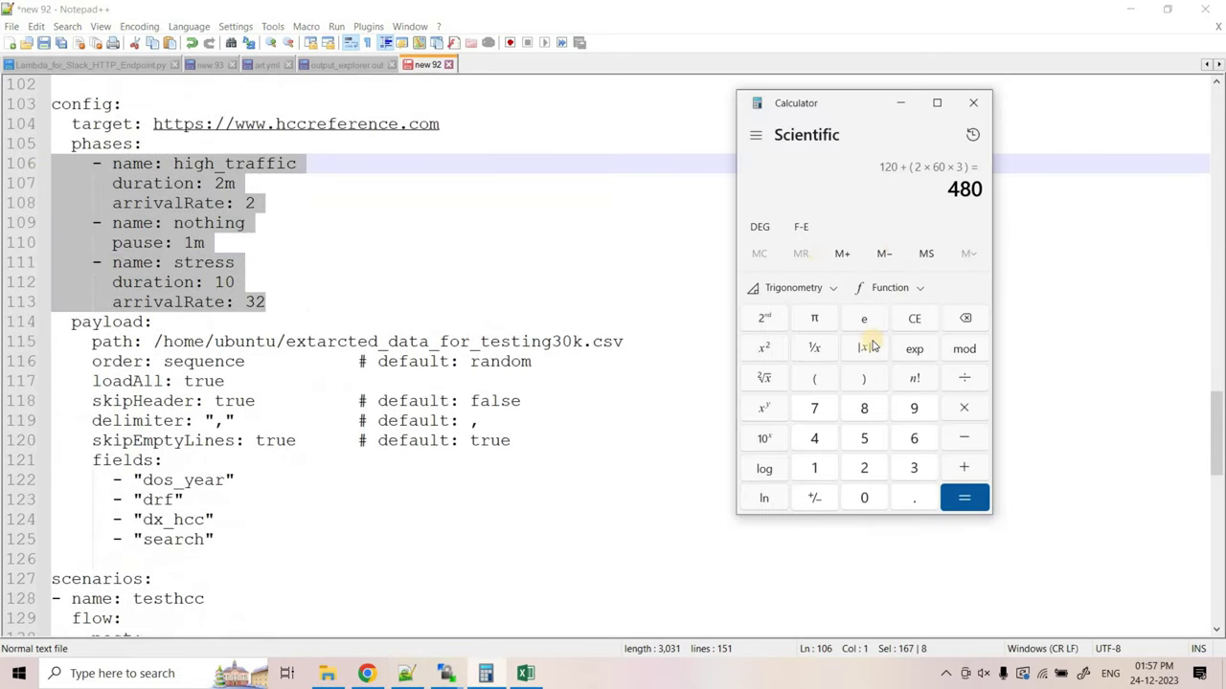
key("Escape")
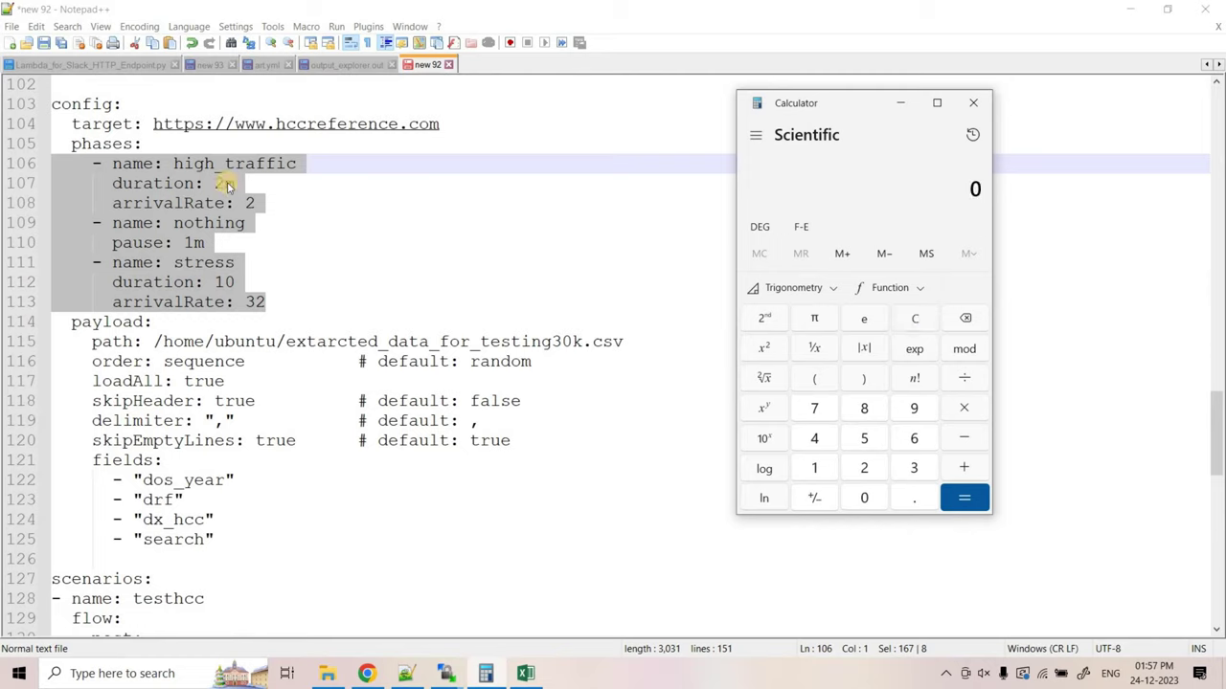
left_click(829, 379)
left_click(868, 465)
left_click(952, 416)
left_click(913, 440)
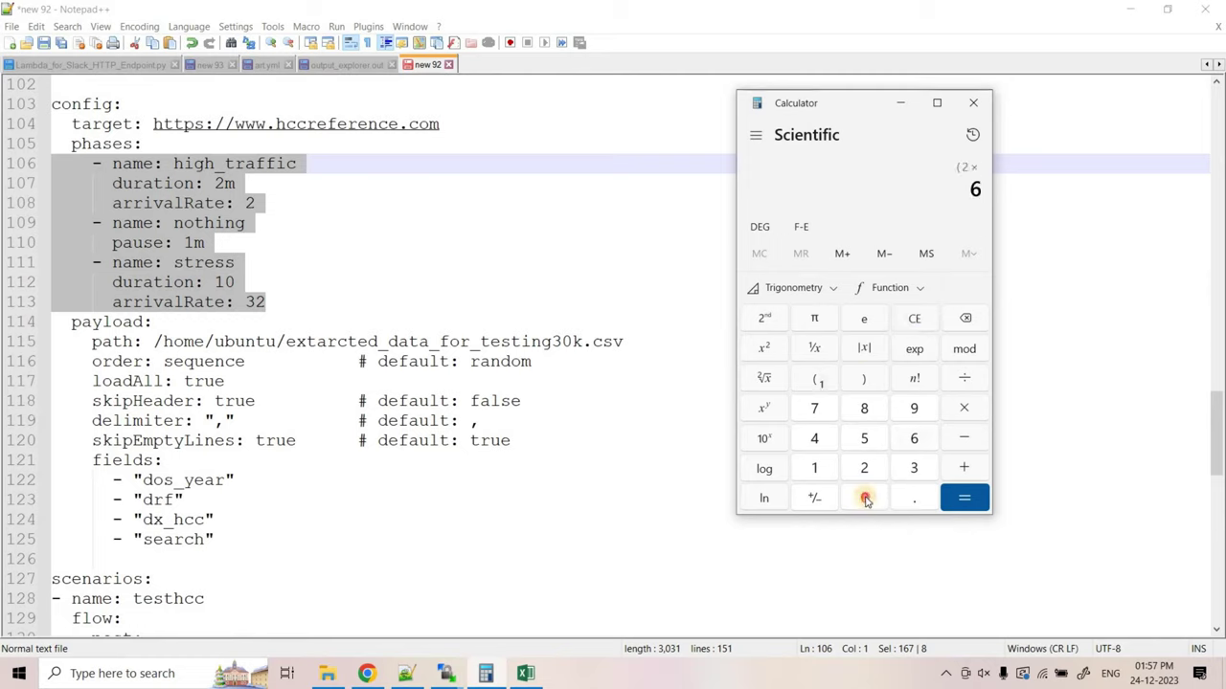
left_click(864, 496)
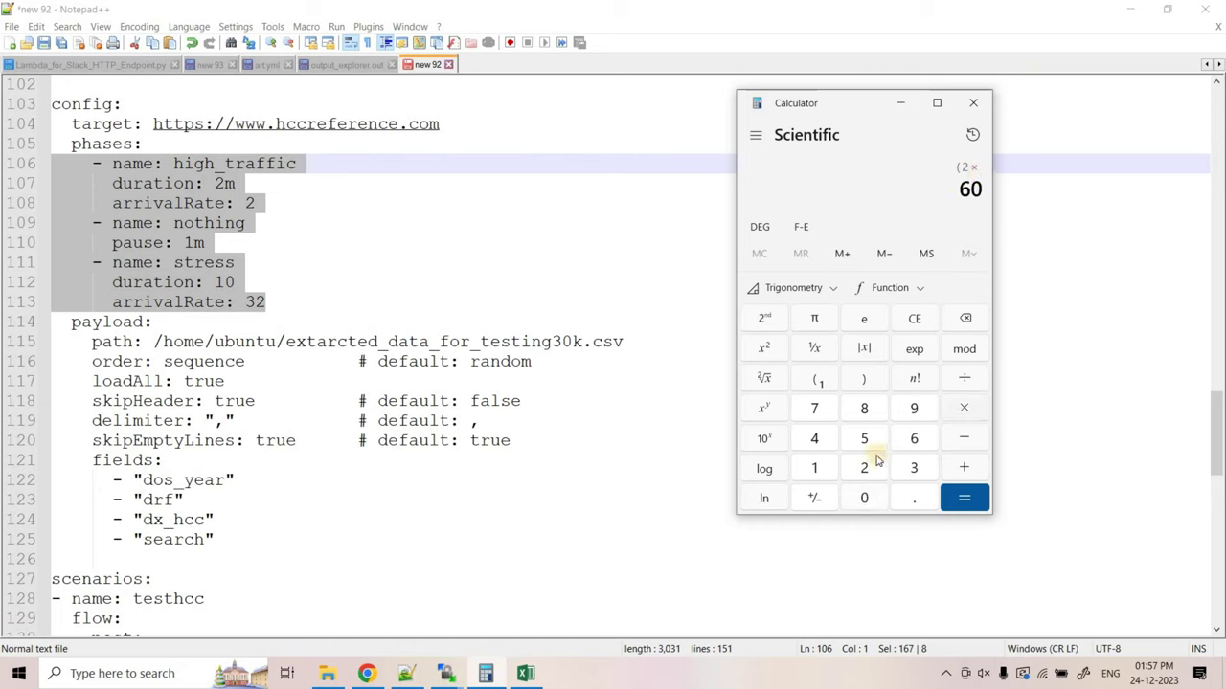
type("*2)")
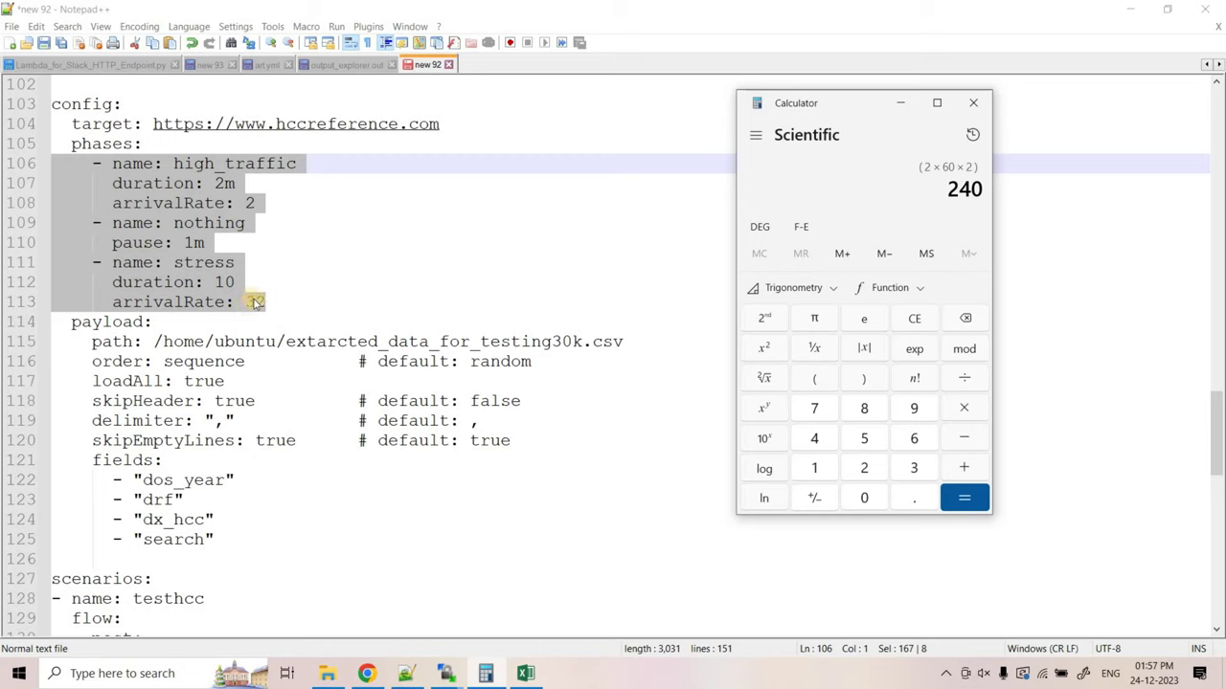
left_click(958, 469)
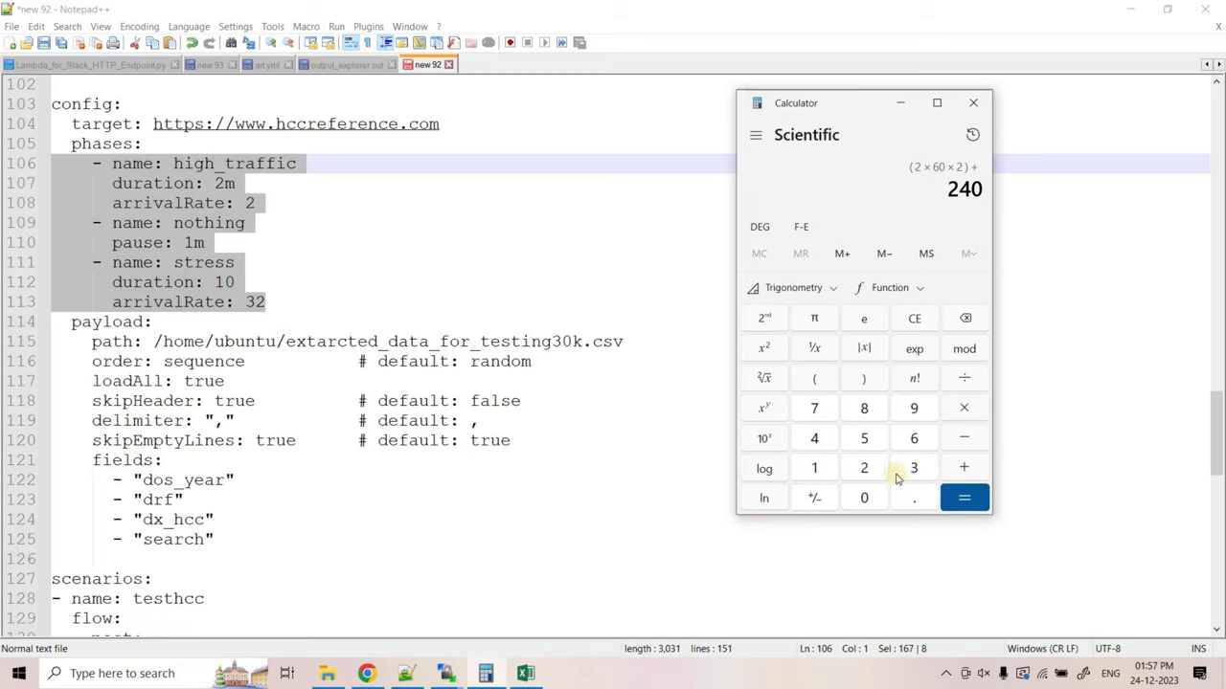
left_click(900, 471)
left_click(859, 468)
left_click(862, 495)
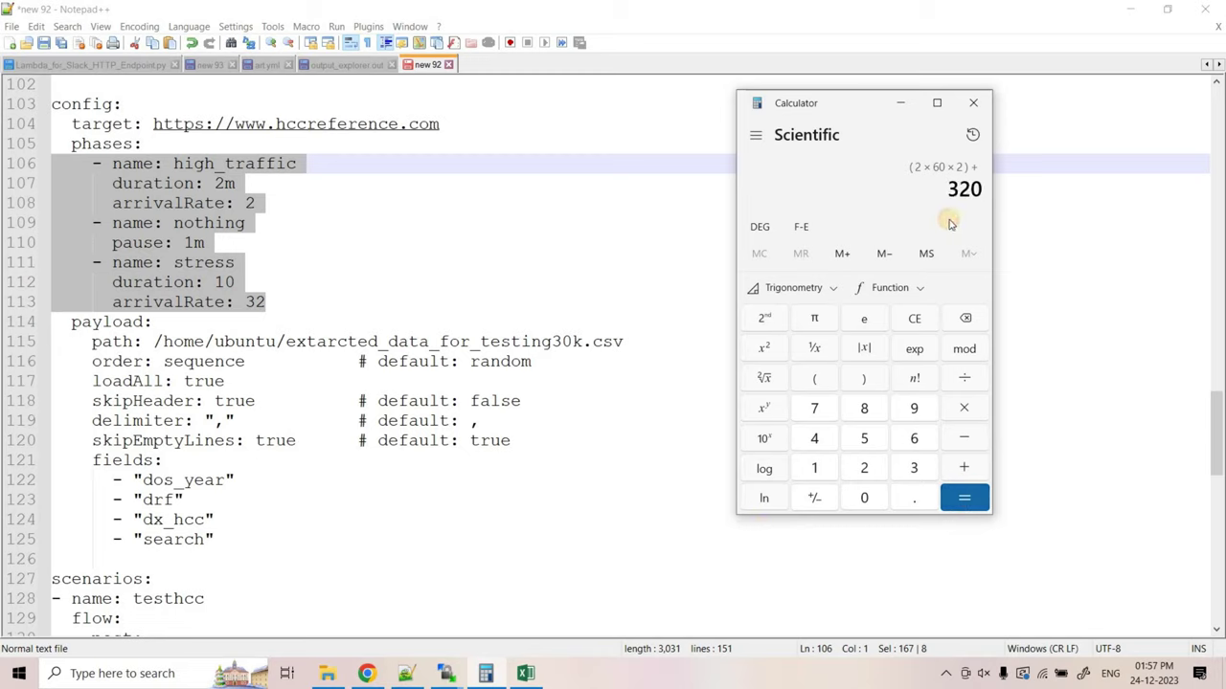
key("Return")
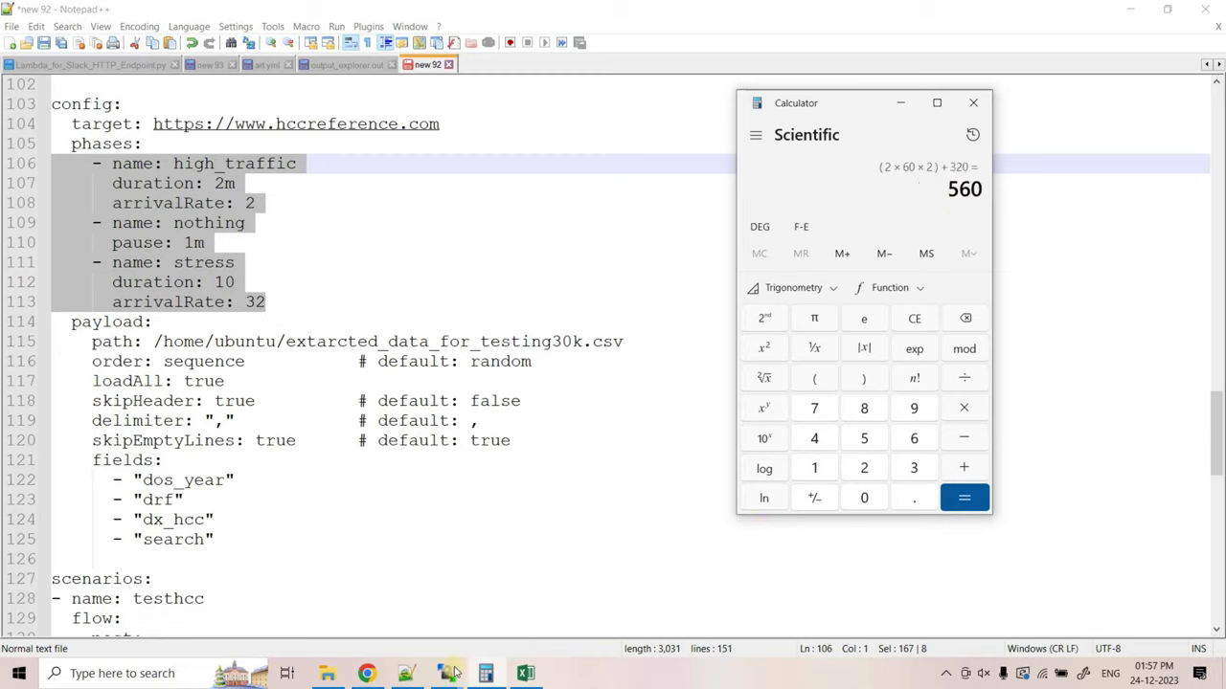
Return to thirddemo.out in WinSCP, examine the summary report's request rate, http.requests and mean response time, and go back to the file list.
mouse_move(446, 673)
left_click(533, 602)
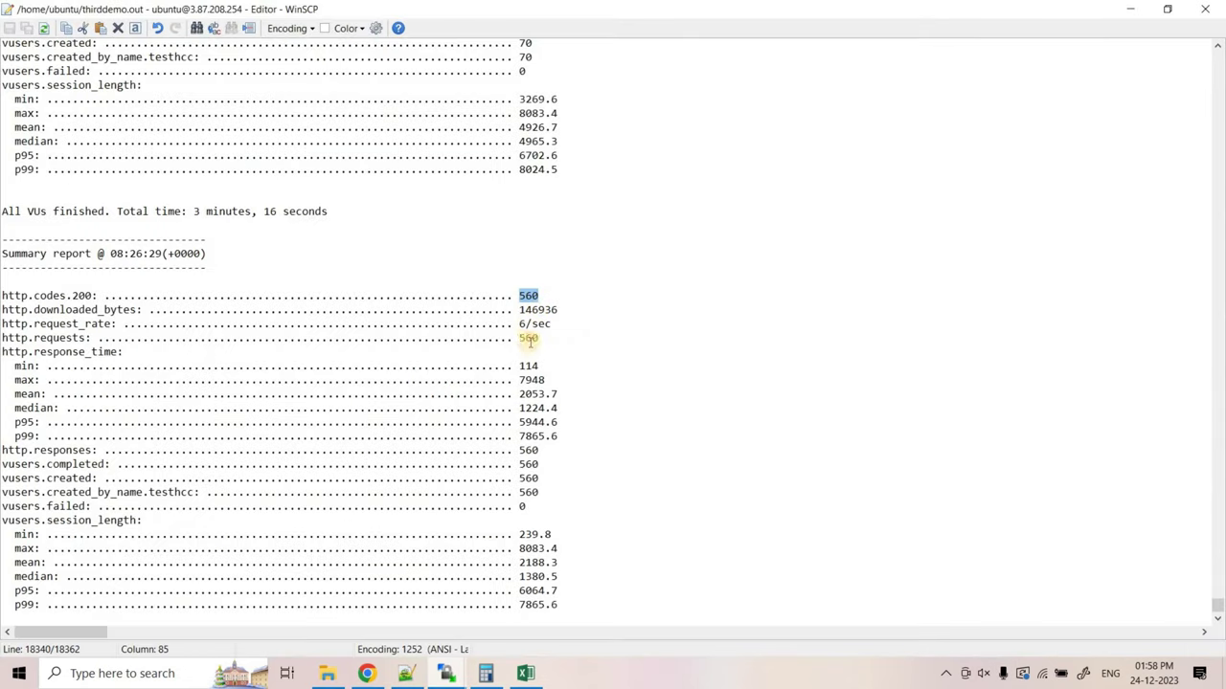
mouse_move(555, 324)
left_mouse_down()
mouse_move(139, 337)
mouse_move(532, 325)
left_mouse_up()
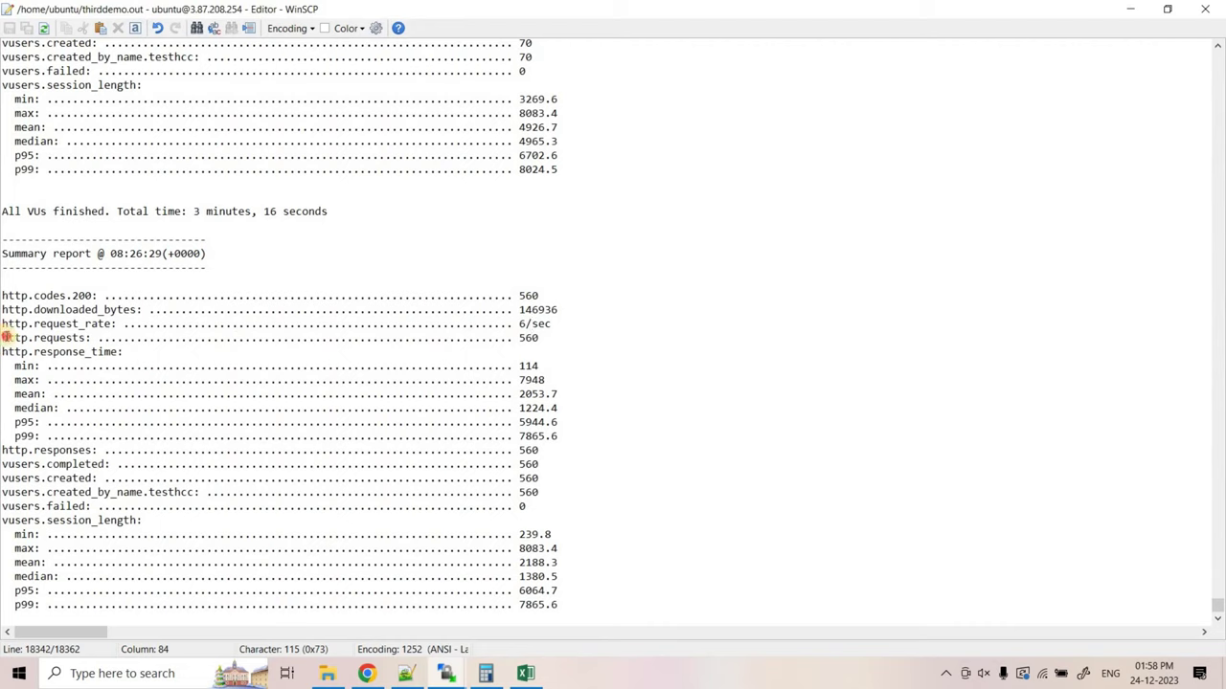
left_click_drag(467, 339, 539, 339)
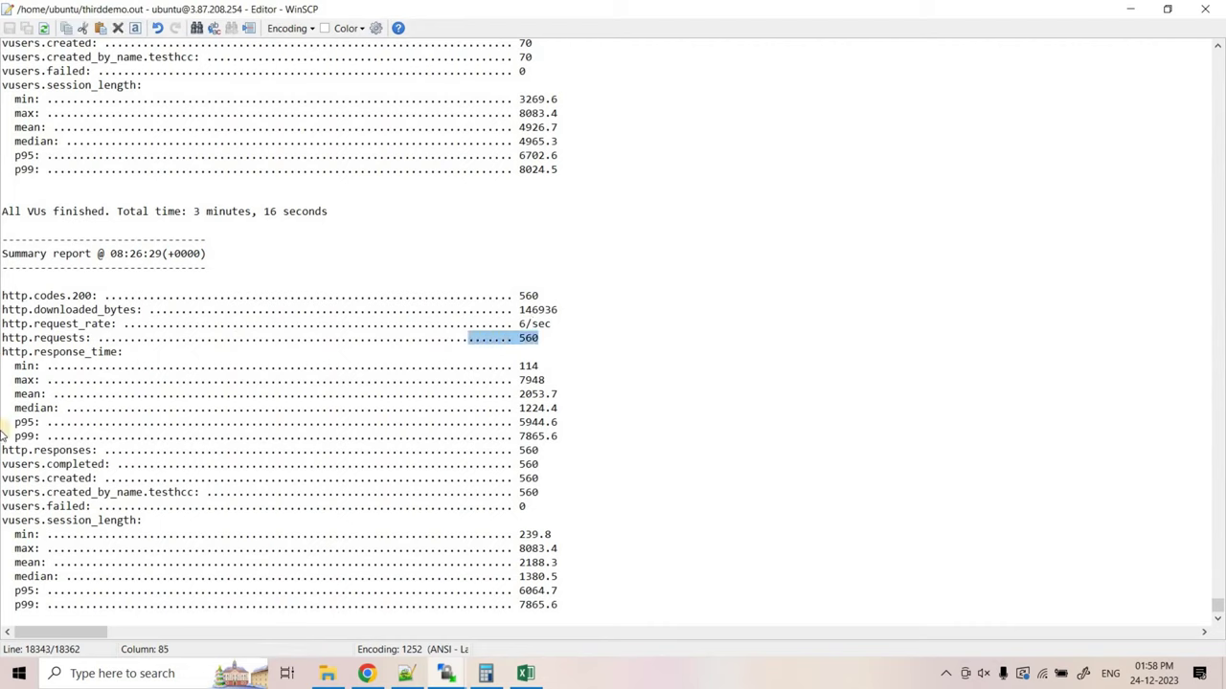
left_click_drag(9, 393, 538, 404)
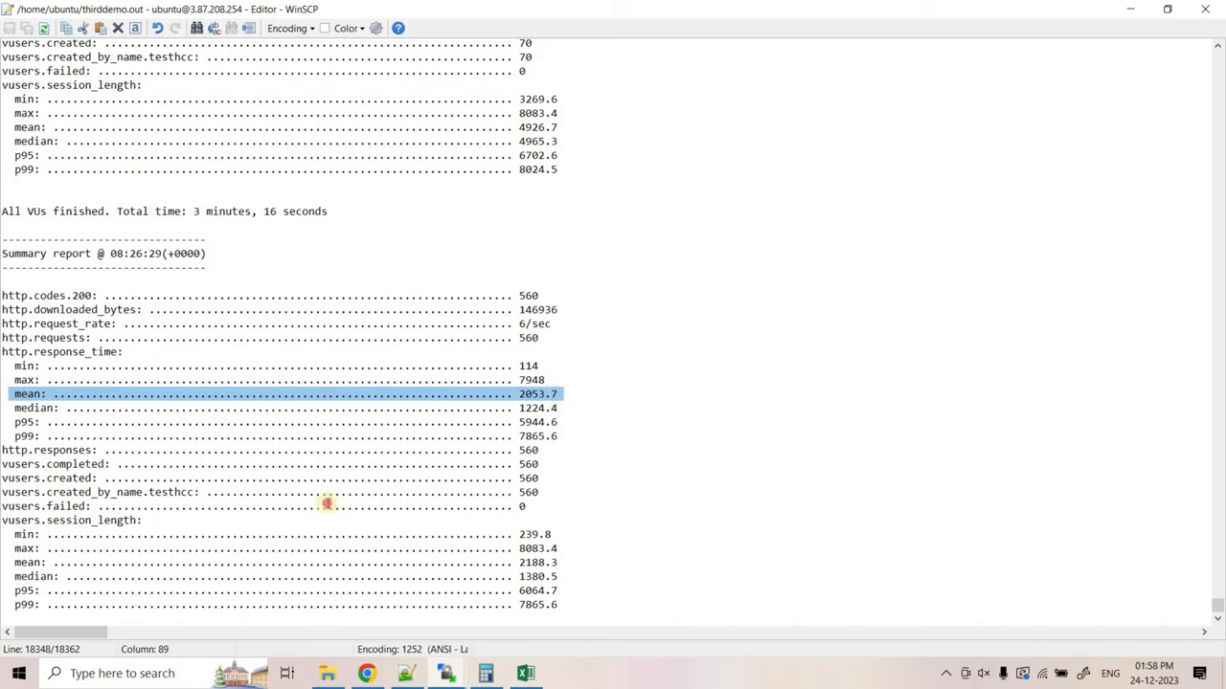
left_click(3, 296)
key("ctrl+shift+End")
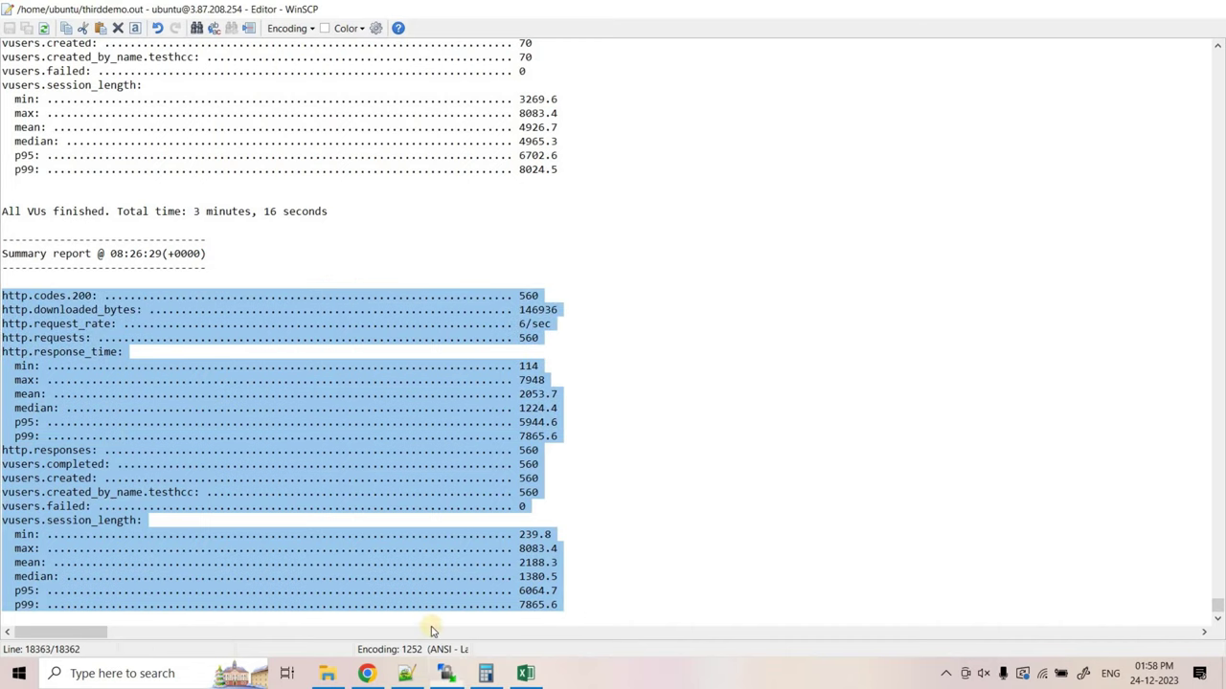
left_click(446, 673)
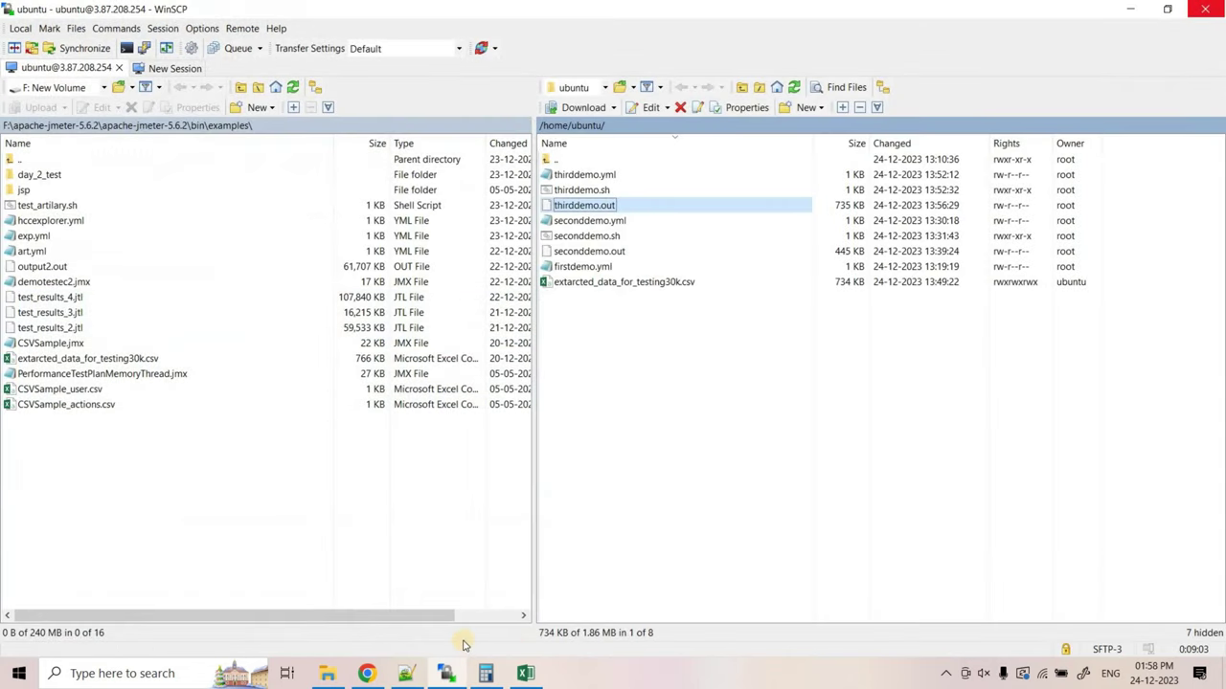
Copy the artilarycluster instance's public IPv4 address in Chrome, launch PuTTY, and enter it as the host name.
left_click(367, 673)
scroll(958, 225, "up", 3)
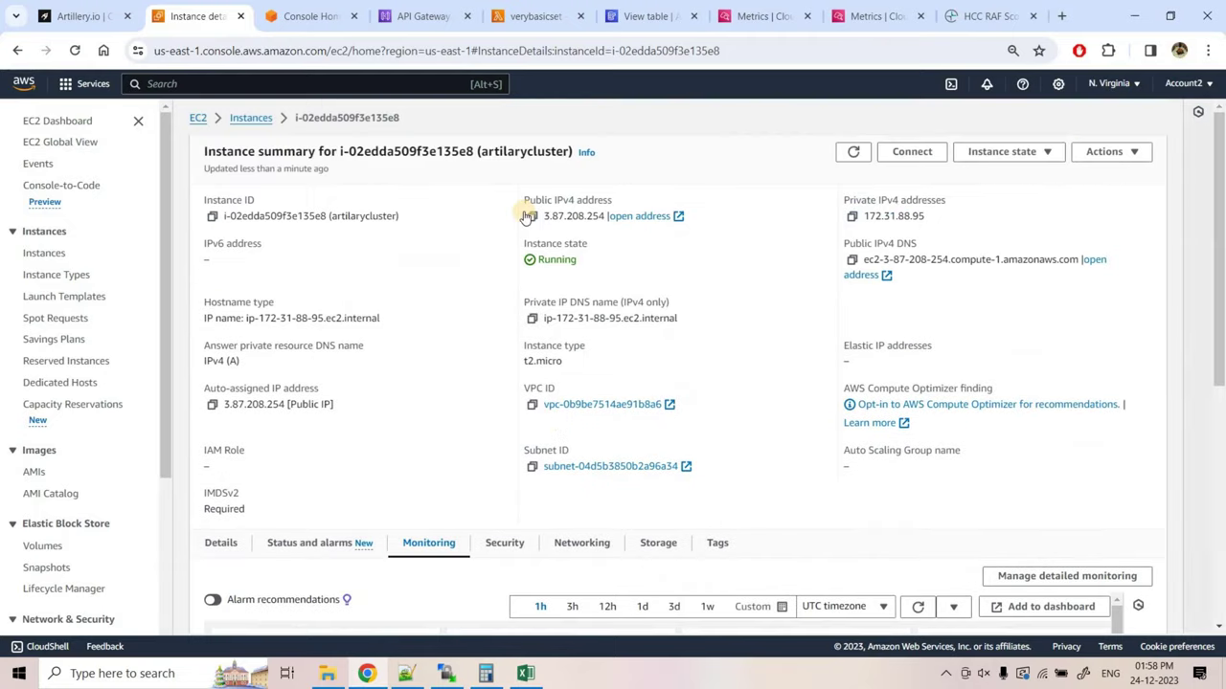
left_click(532, 216)
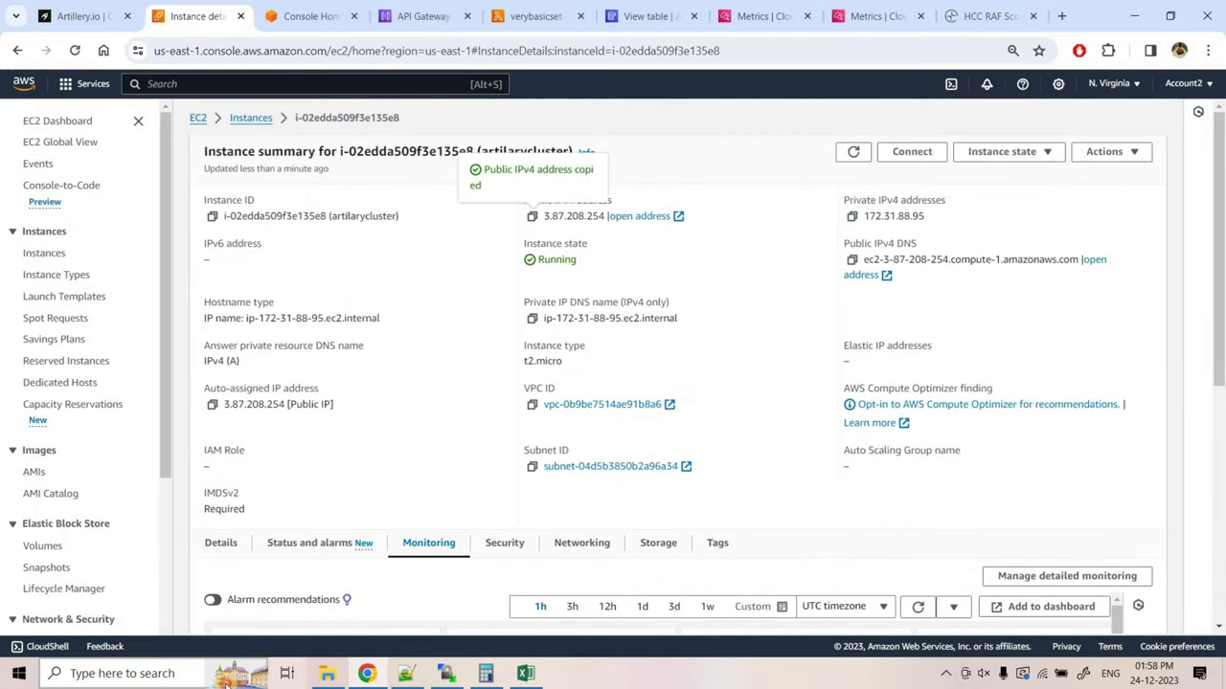
left_click(151, 673)
type("putty")
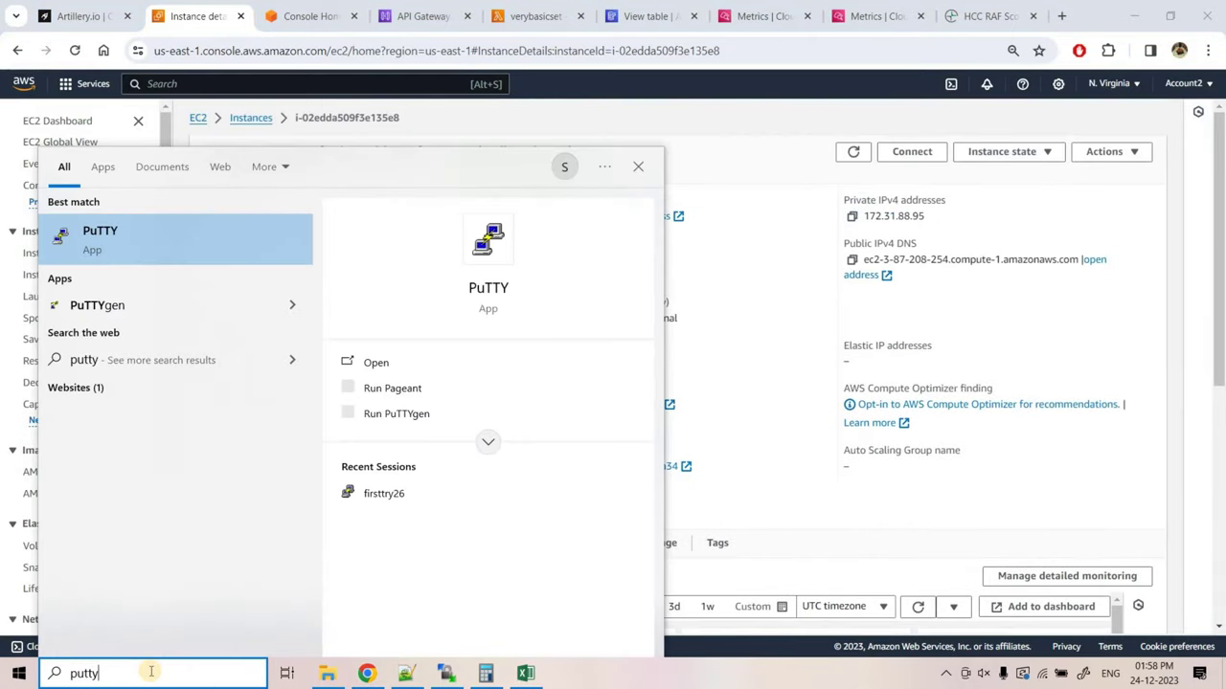
key("Return")
key("ctrl+v")
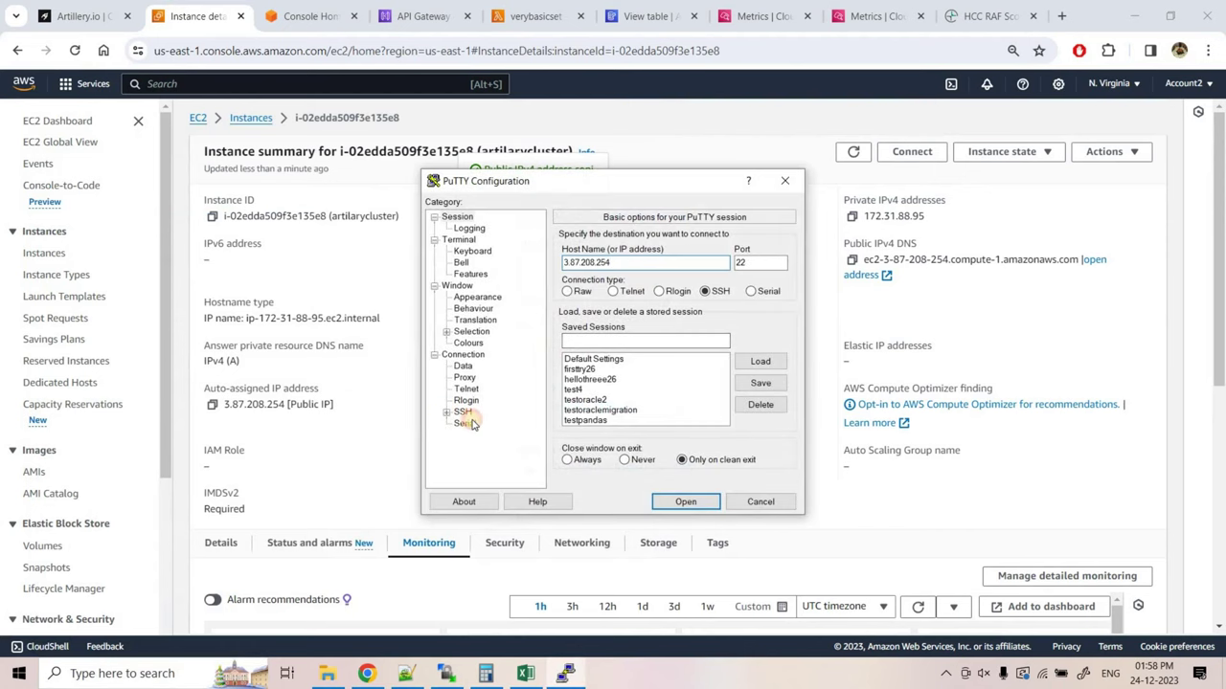
Choose the testcicd private key file for SSH authentication and open the session, logging in as ubuntu.
double_click(465, 411)
left_click(473, 423)
left_click(738, 400)
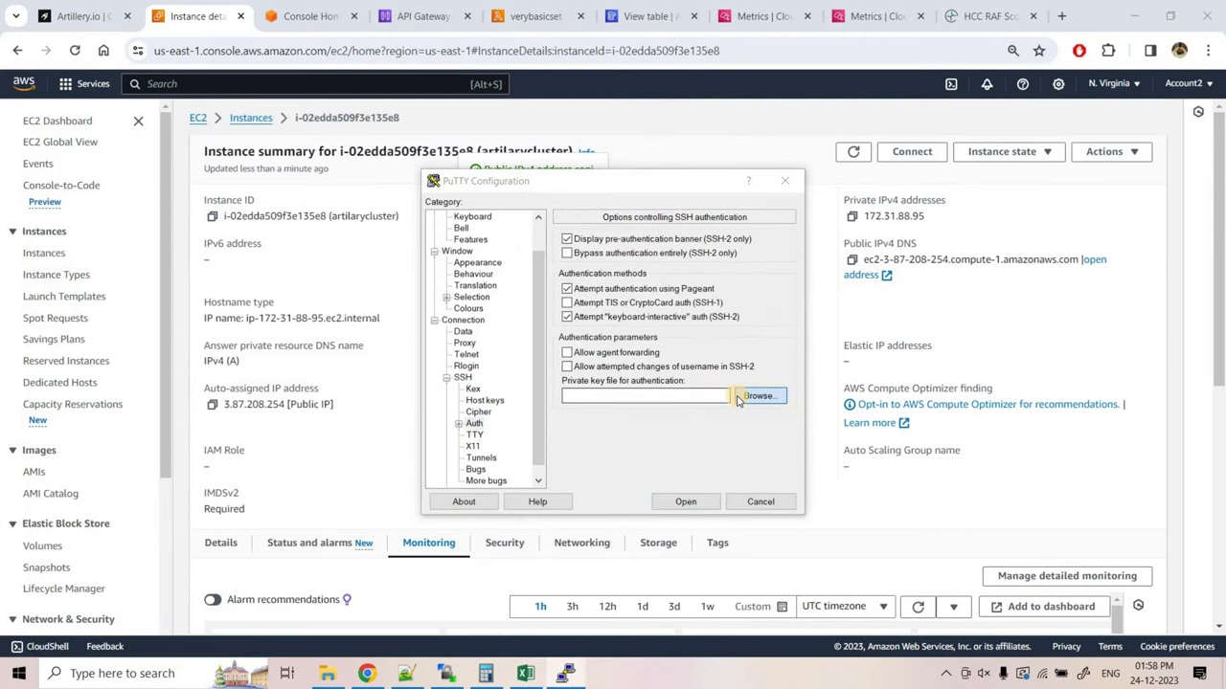
left_click(416, 483)
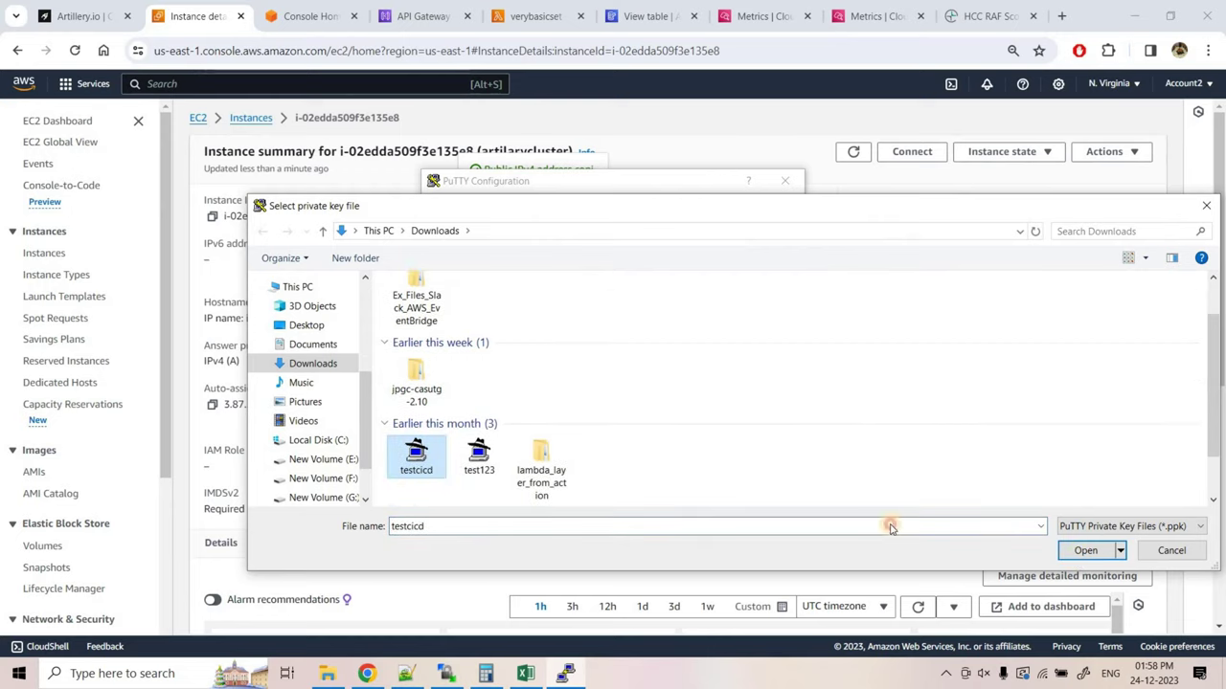
left_click(1085, 550)
key("Return")
left_click(820, 190)
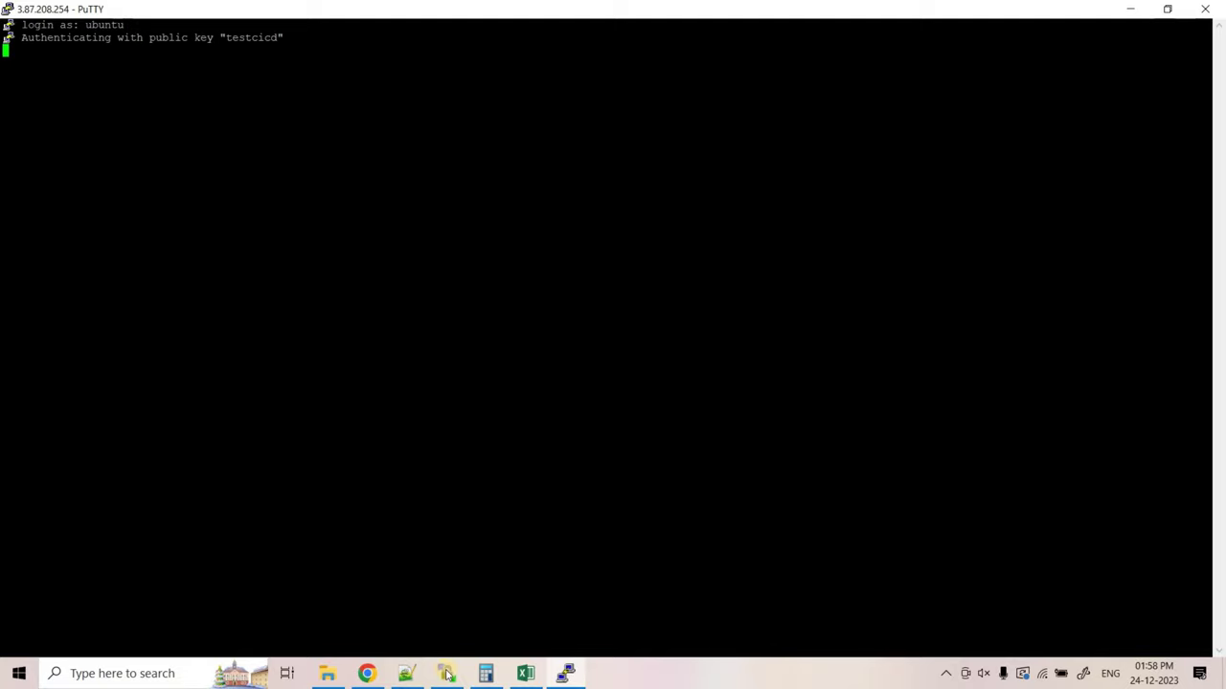
Take the file name thirddemo.yml from the Case 3 notes in Notepad++ and open that file with vi in PuTTY.
key("alt+Tab")
scroll(59, 261, "up", 3)
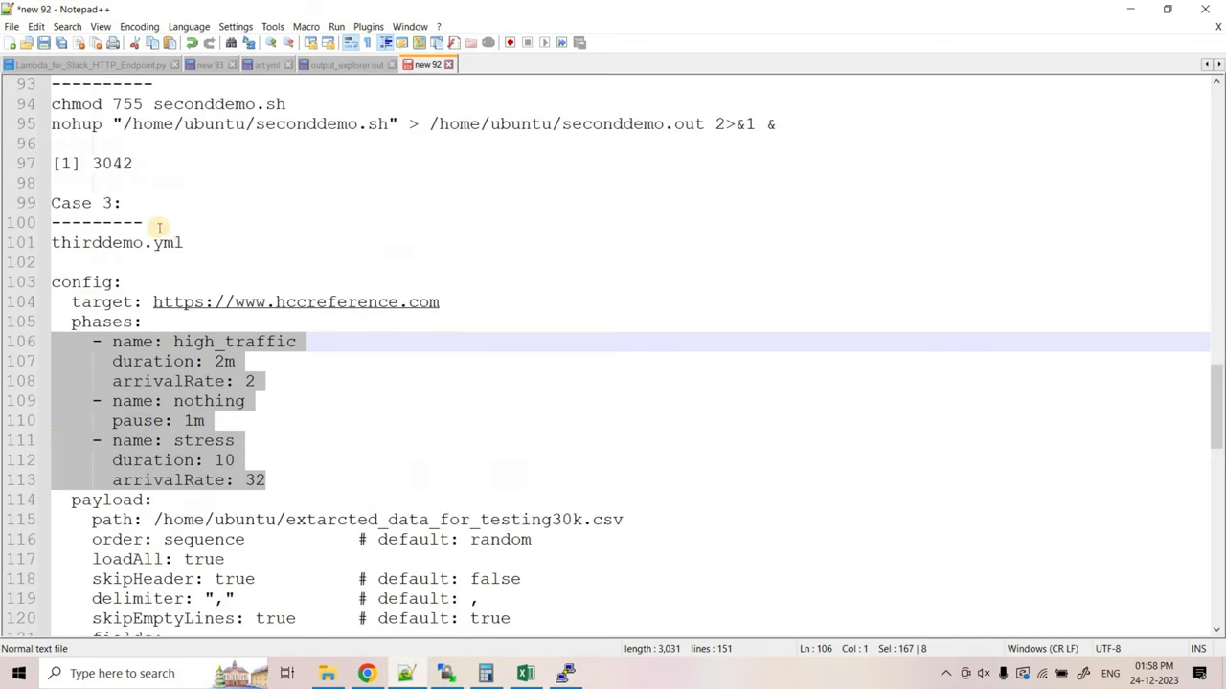
left_click_drag(214, 242, 61, 243)
key("shift+Left")
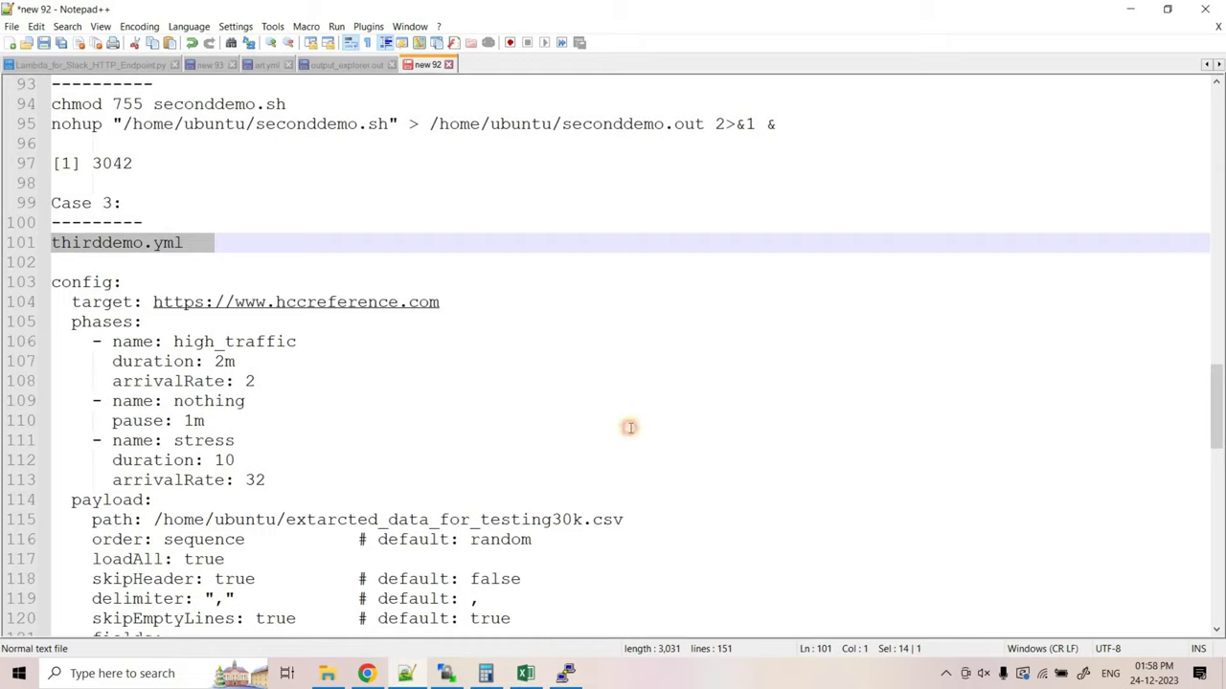
key("alt+Tab")
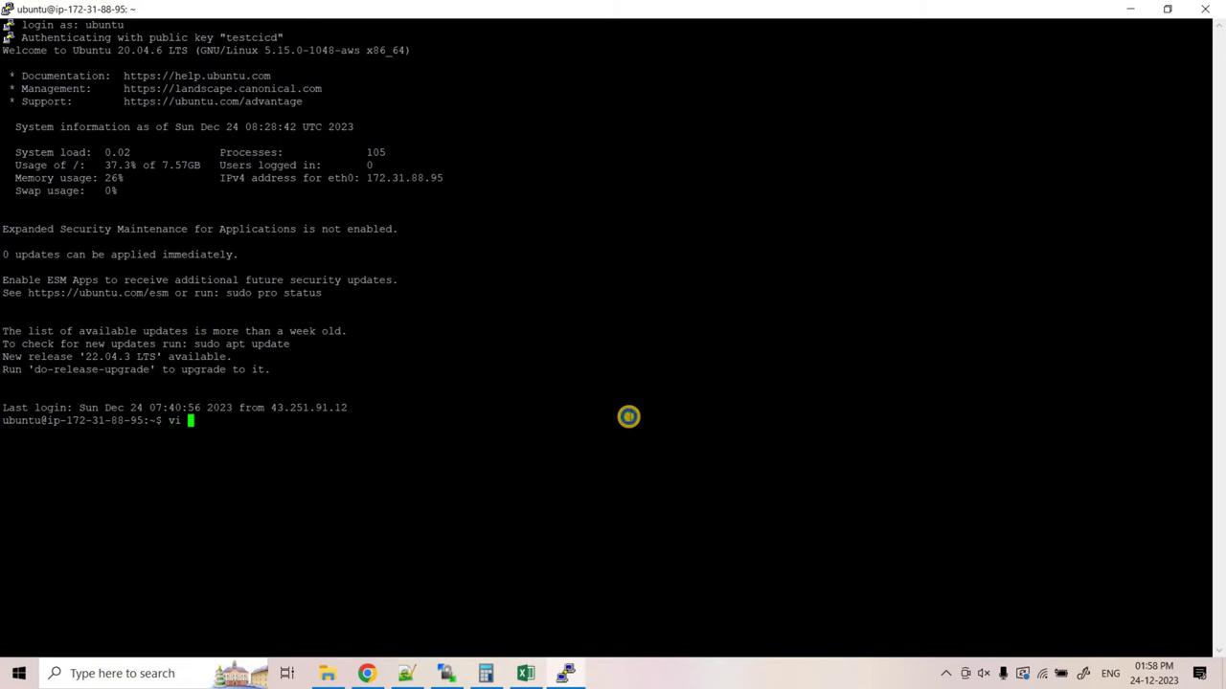
type("vi")
right_click(627, 416)
key("Return")
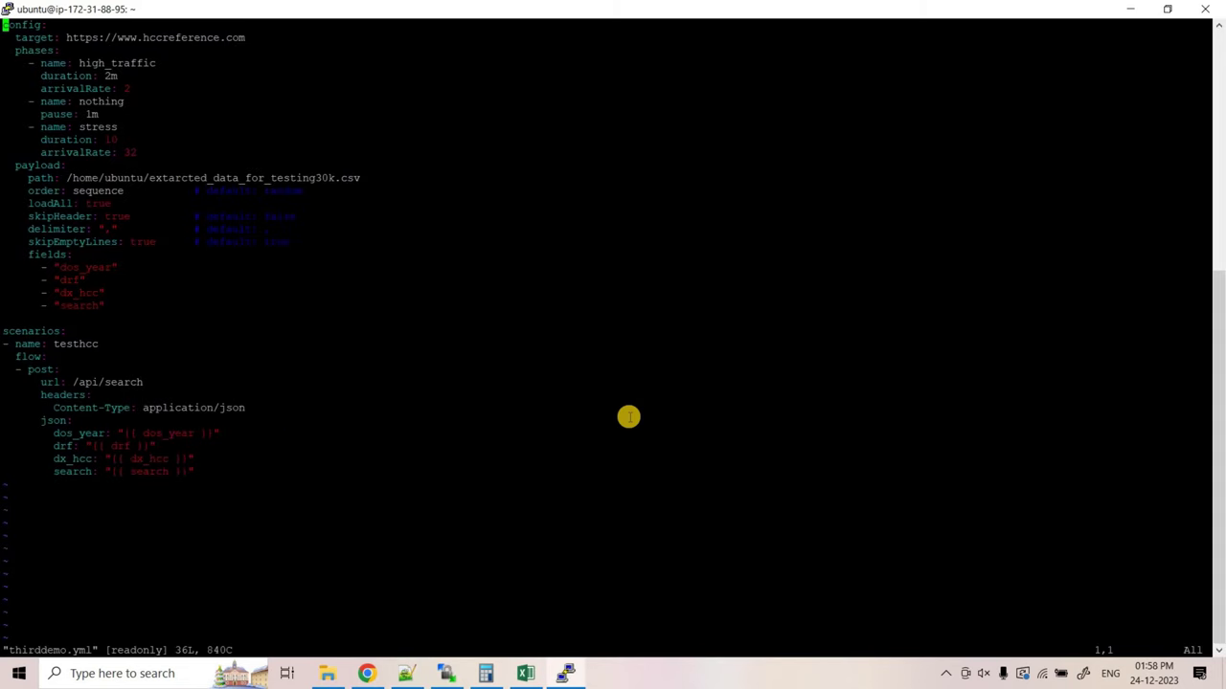
Set the stress phase's arrivalRate to 50 in thirddemo.yml, then force-save and quit vi with :wq!
key("i")
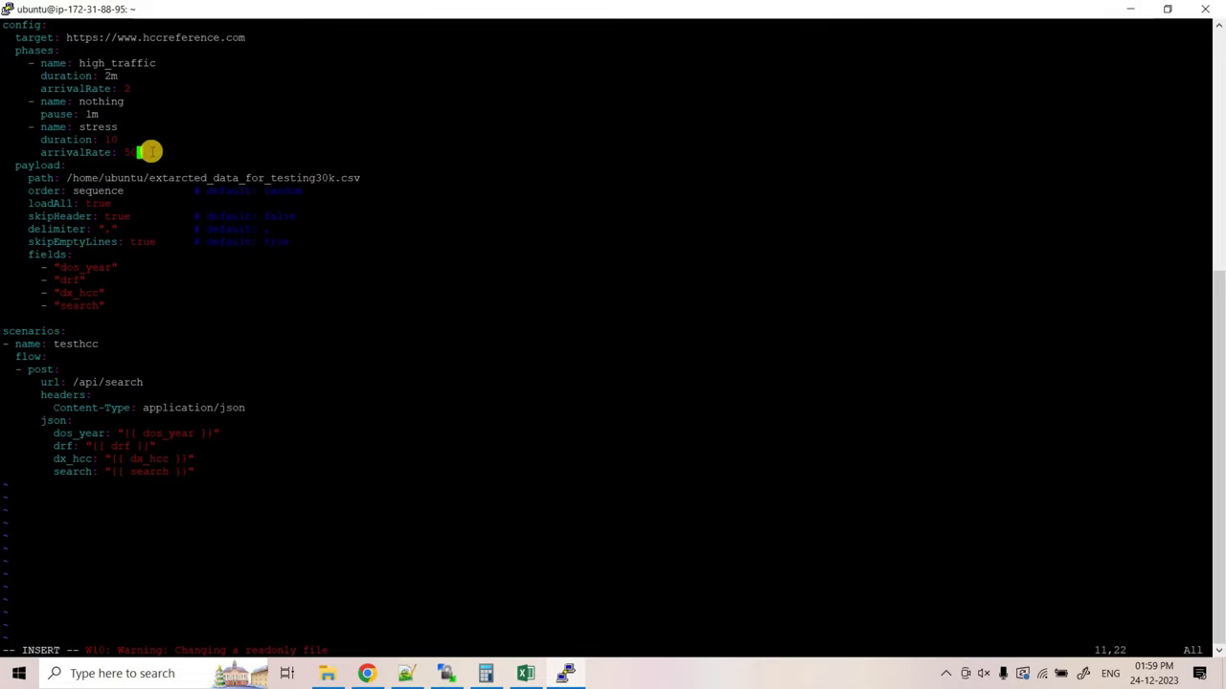
type("0")
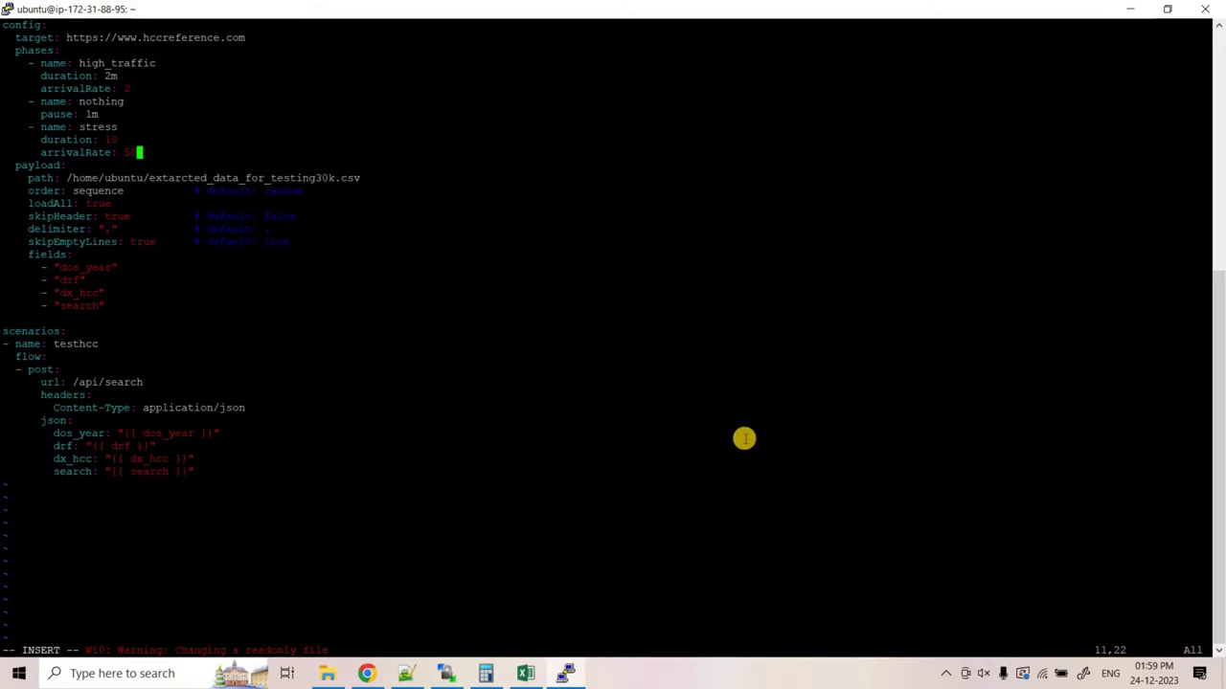
key("Escape")
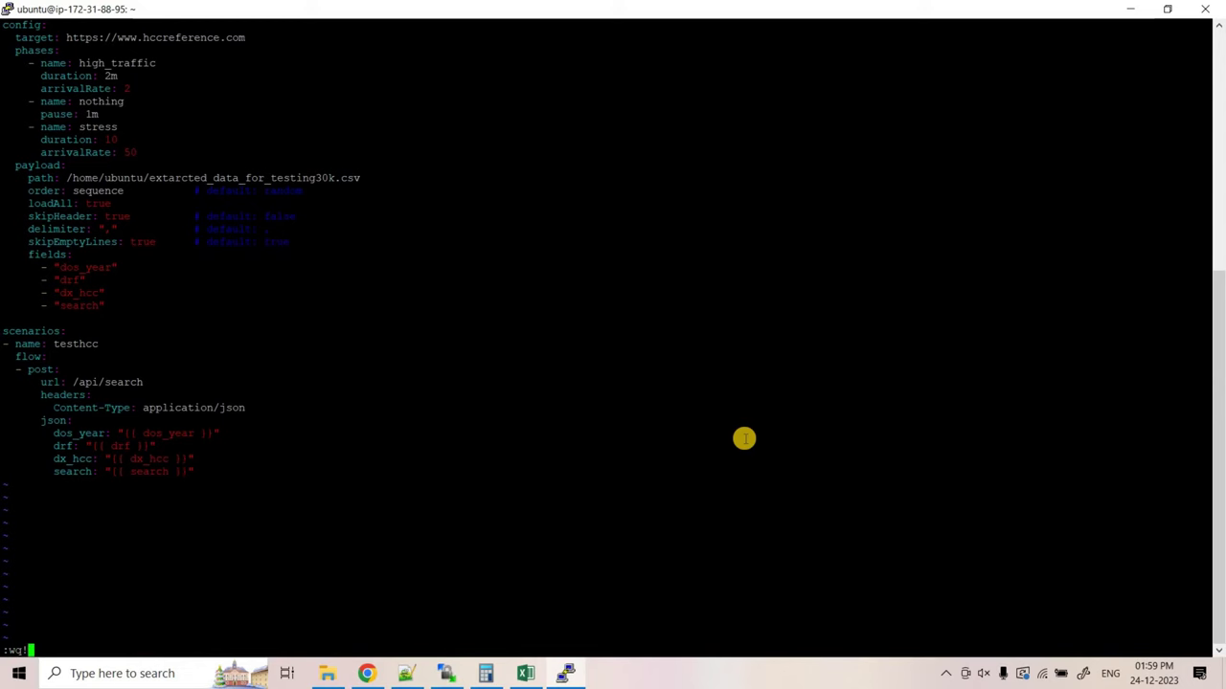
key("Return")
Copy the command nohup "/home/ubuntu/thirddemo.sh" > /home/ubuntu/thirddemo.out 2>&1 & from the notes and try to run it in PuTTY.
key("Up")
key("Up")
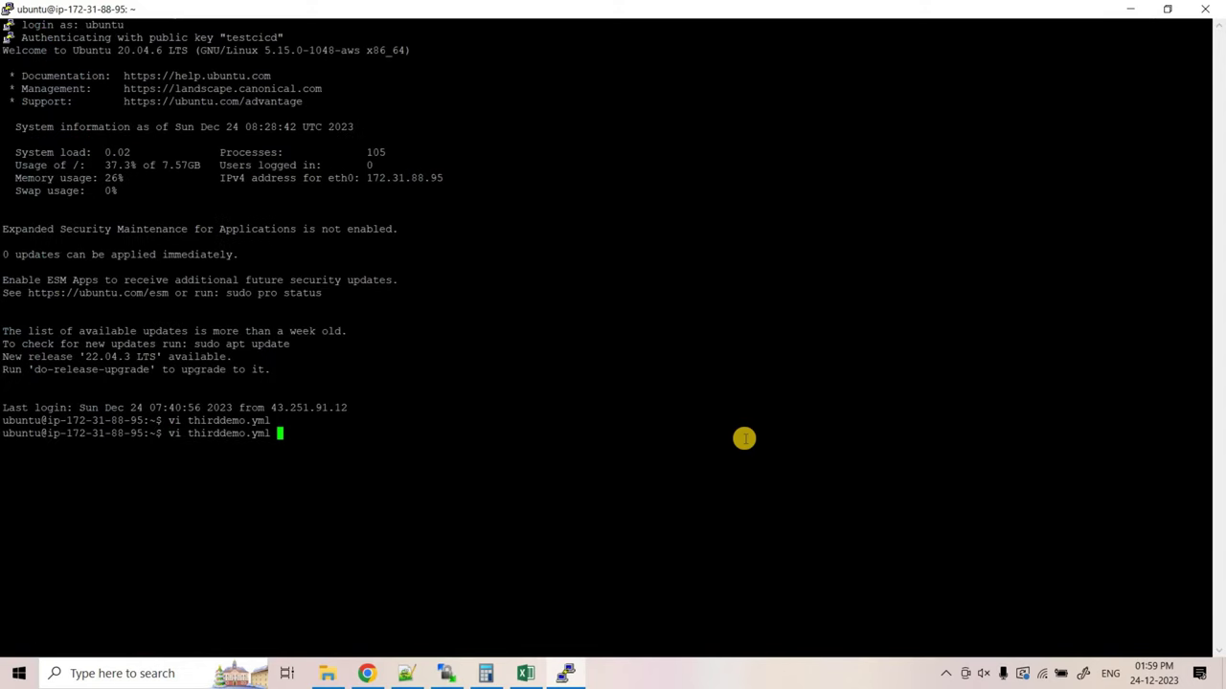
key("Down")
key("Down")
key("alt+Tab")
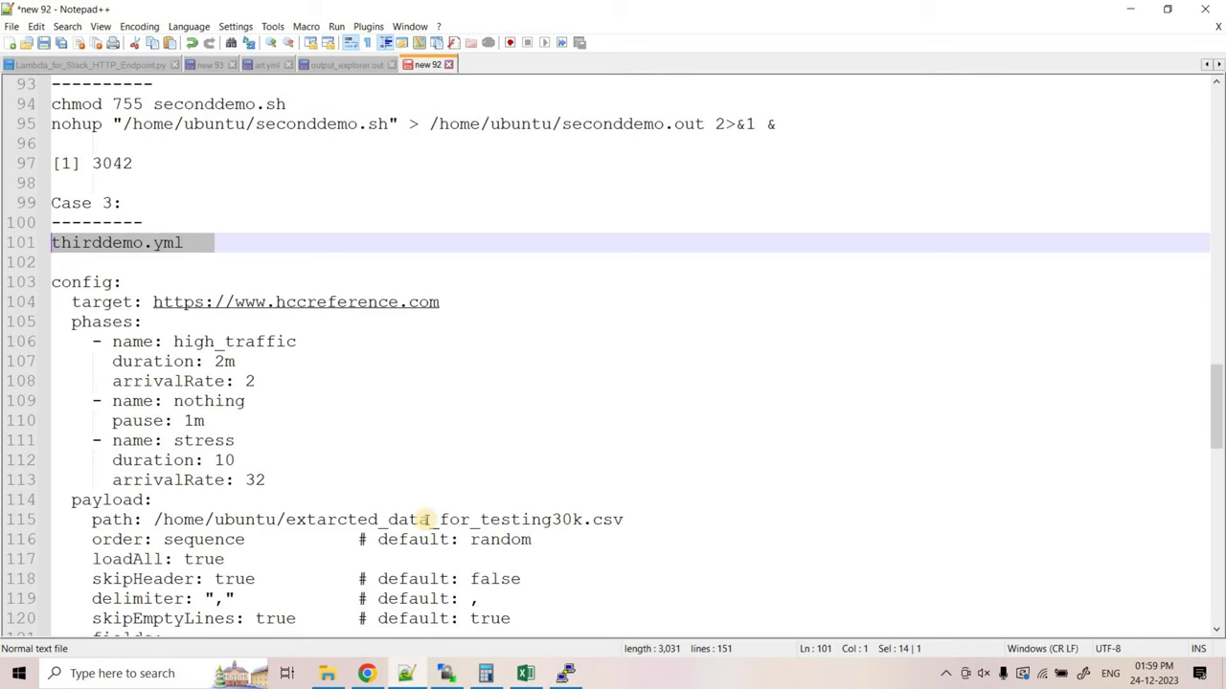
scroll(738, 369, "down", 14)
left_click_drag(725, 361, 13, 361)
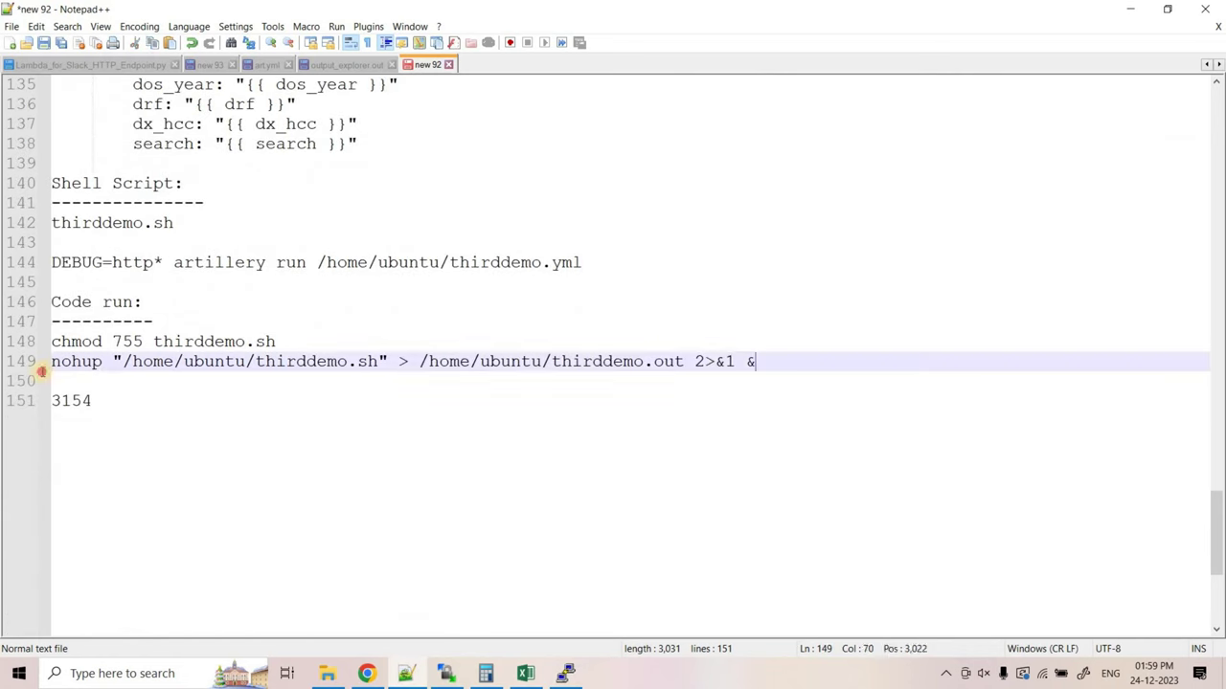
left_click_drag(761, 362, 52, 362)
key("ctrl+c")
left_click(565, 678)
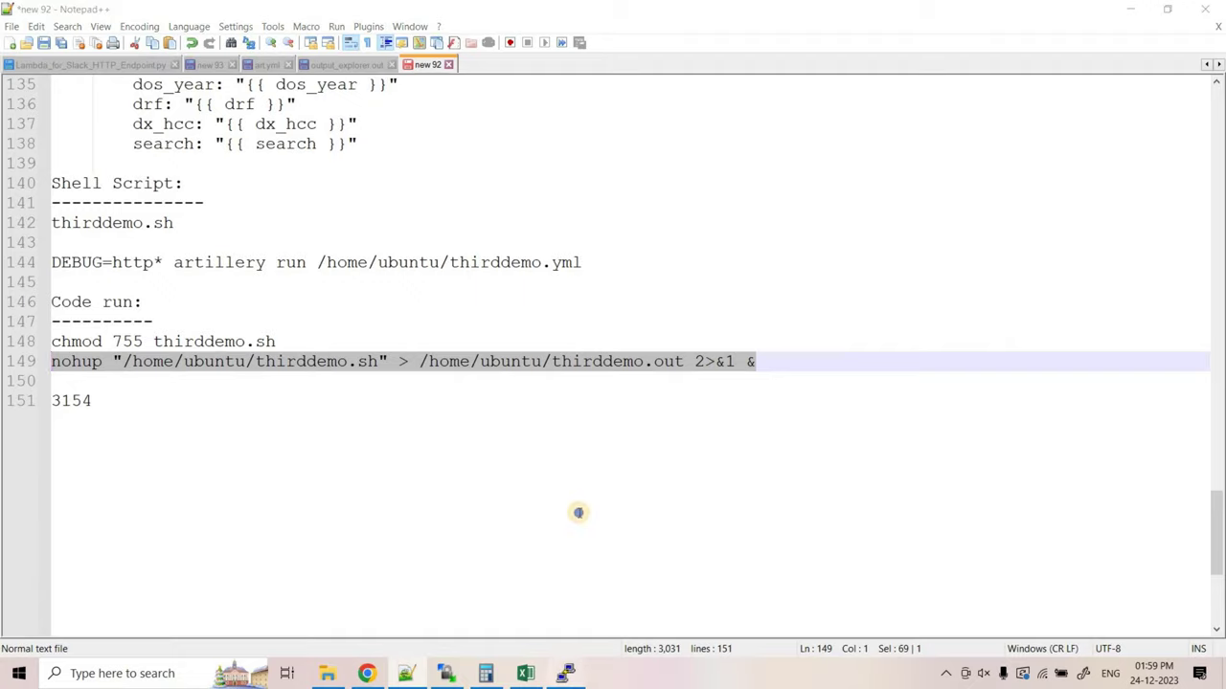
right_click(578, 513)
key("Return")
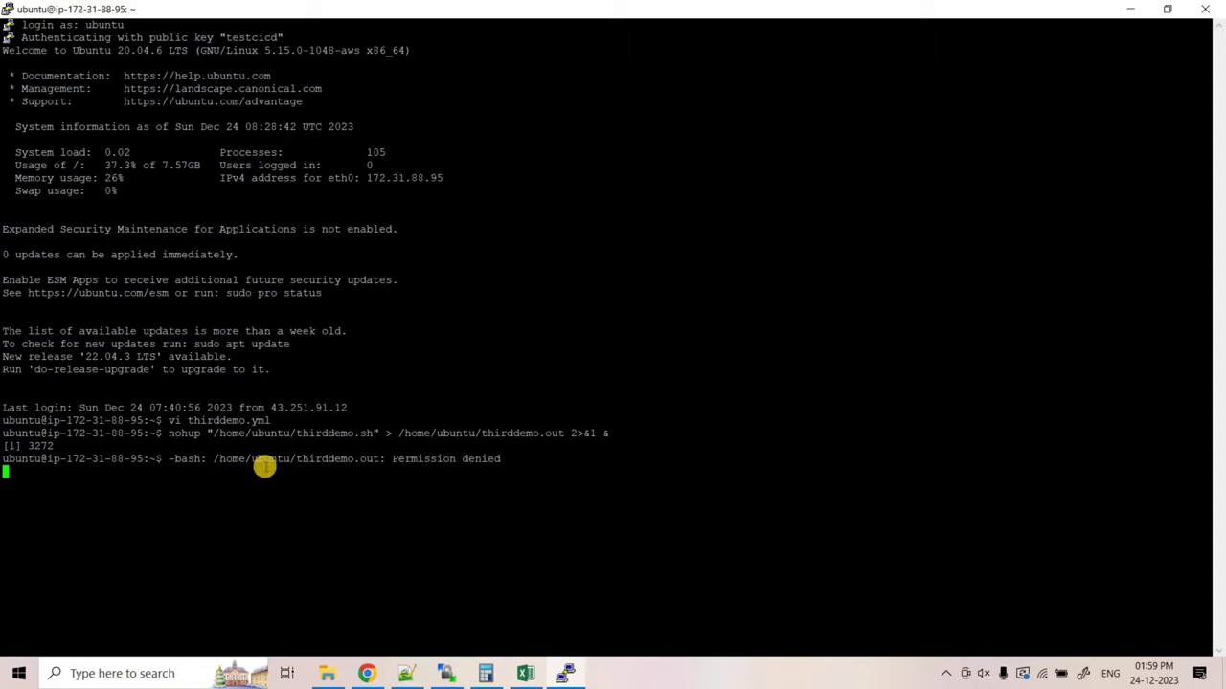
Switch to WinSCP, review the summary report at the end of thirddemo.out, close it, and refresh the /home/ubuntu/ directory.
key("Return")
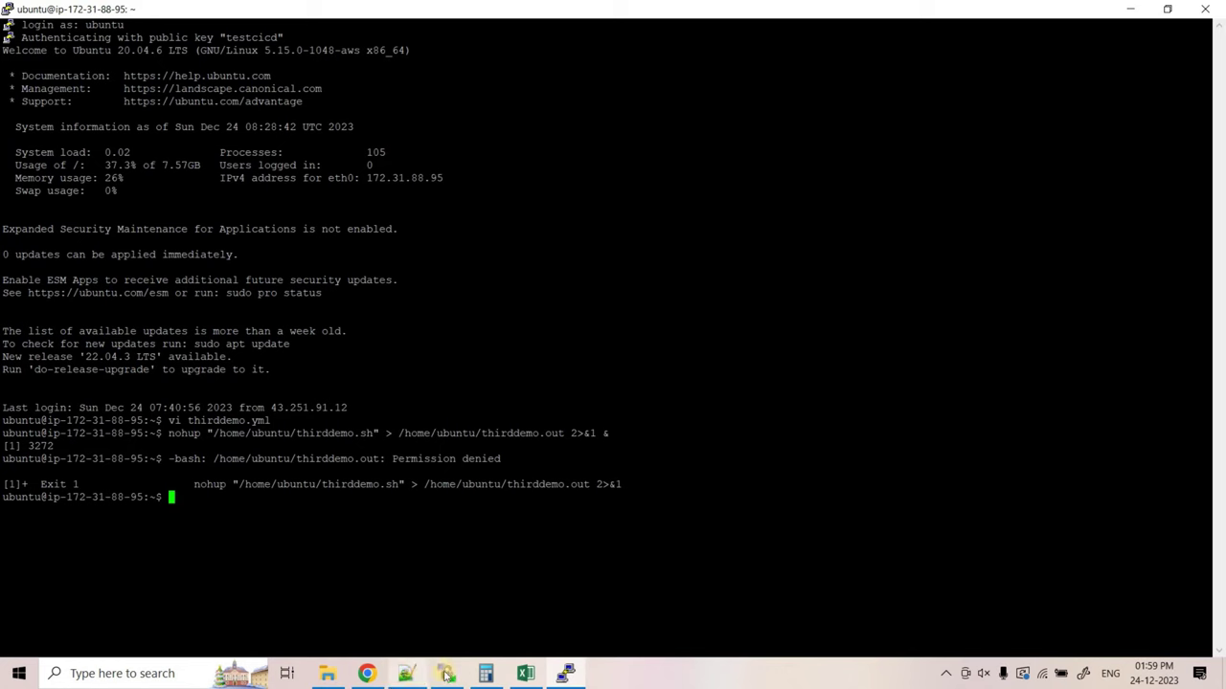
left_click(410, 675)
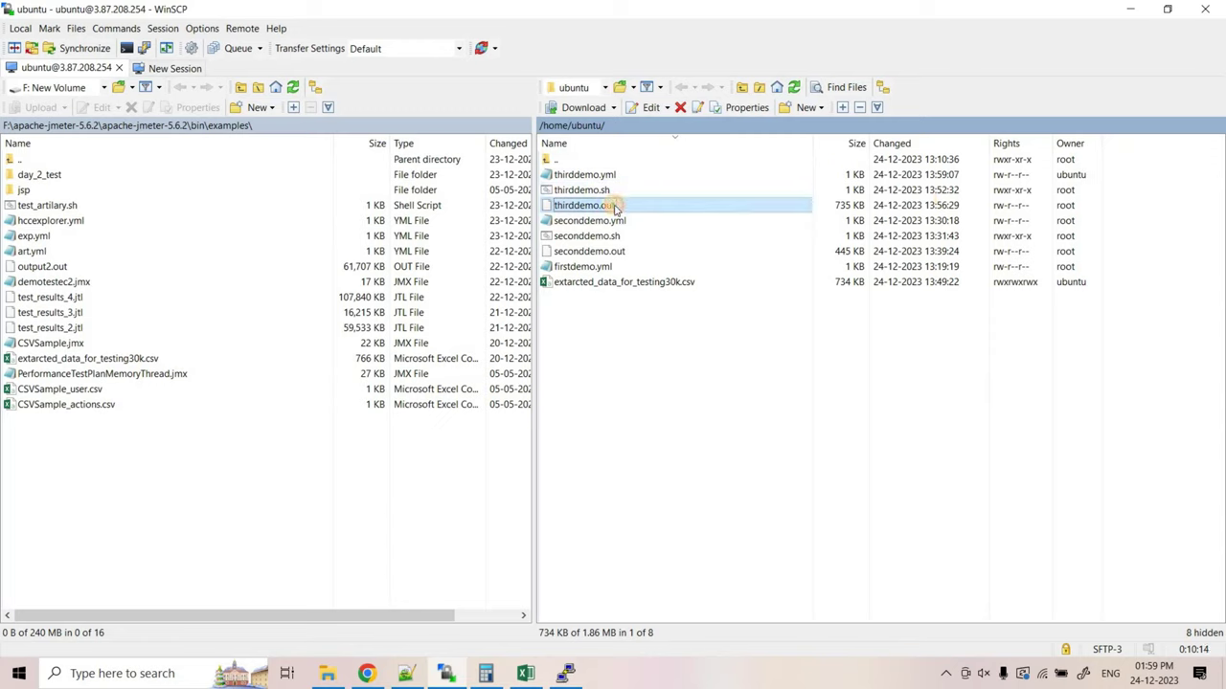
double_click(616, 207)
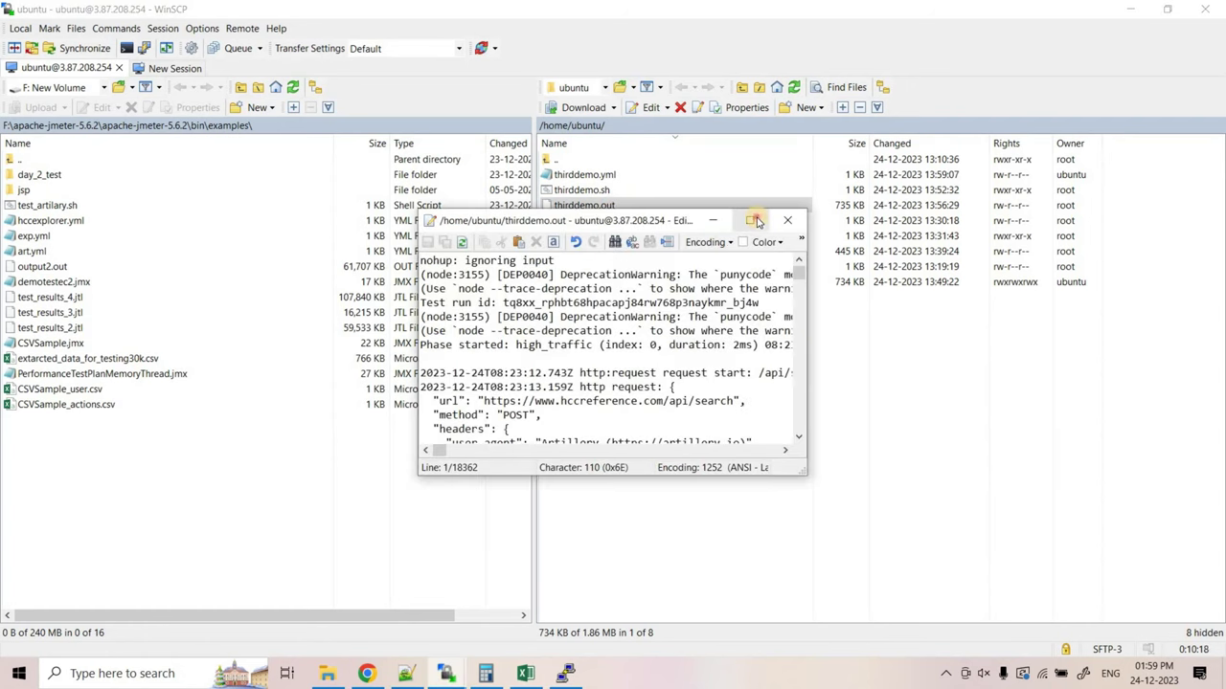
left_click(748, 220)
left_click_drag(1220, 140, 1218, 608)
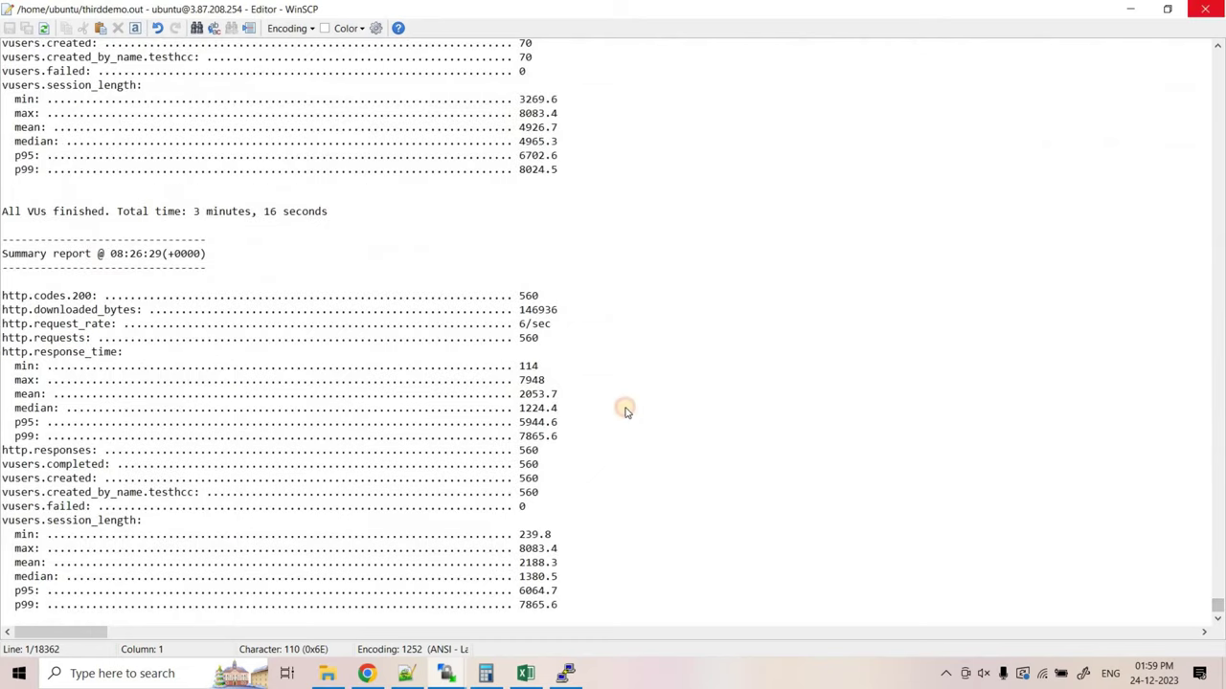
key("Escape")
left_click(796, 87)
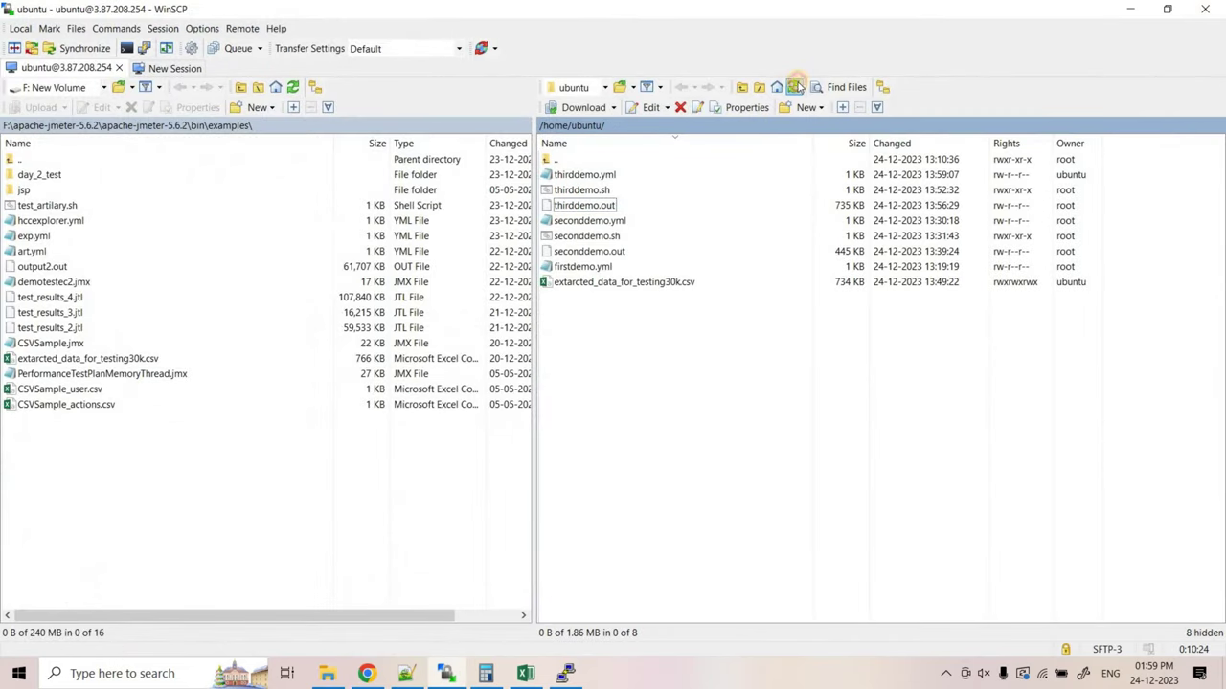
Return to PuTTY and switch to the root user with sudo su.
left_click(565, 675)
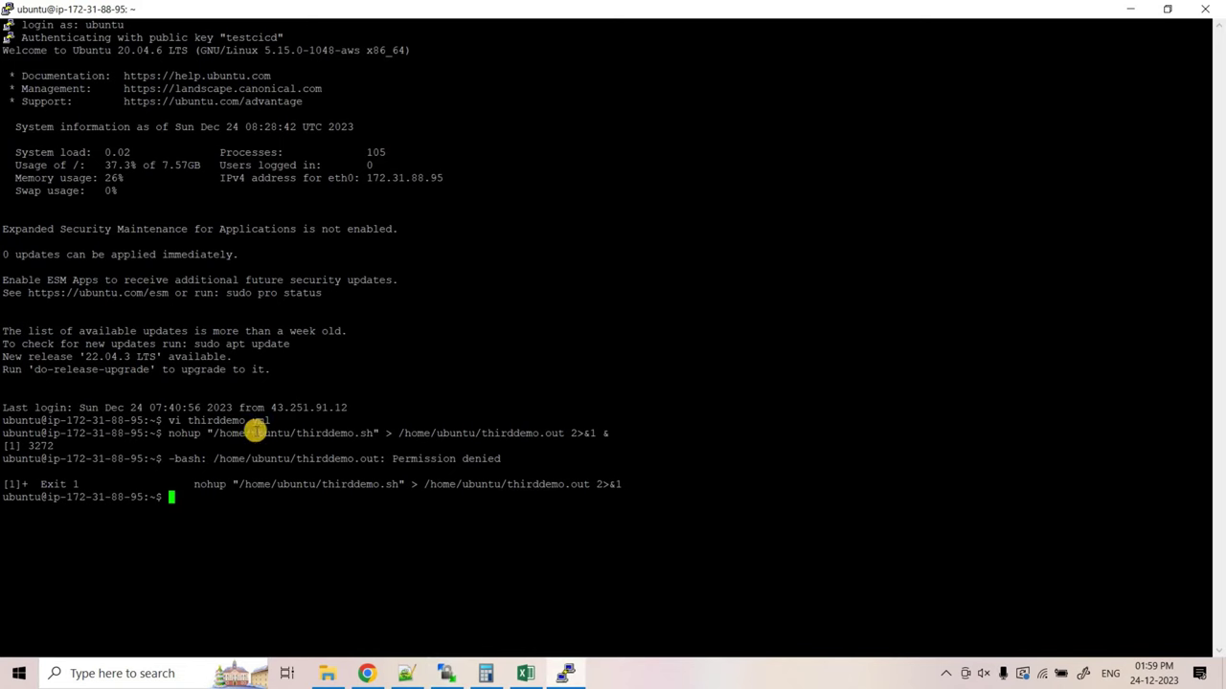
left_click_drag(170, 433, 621, 433)
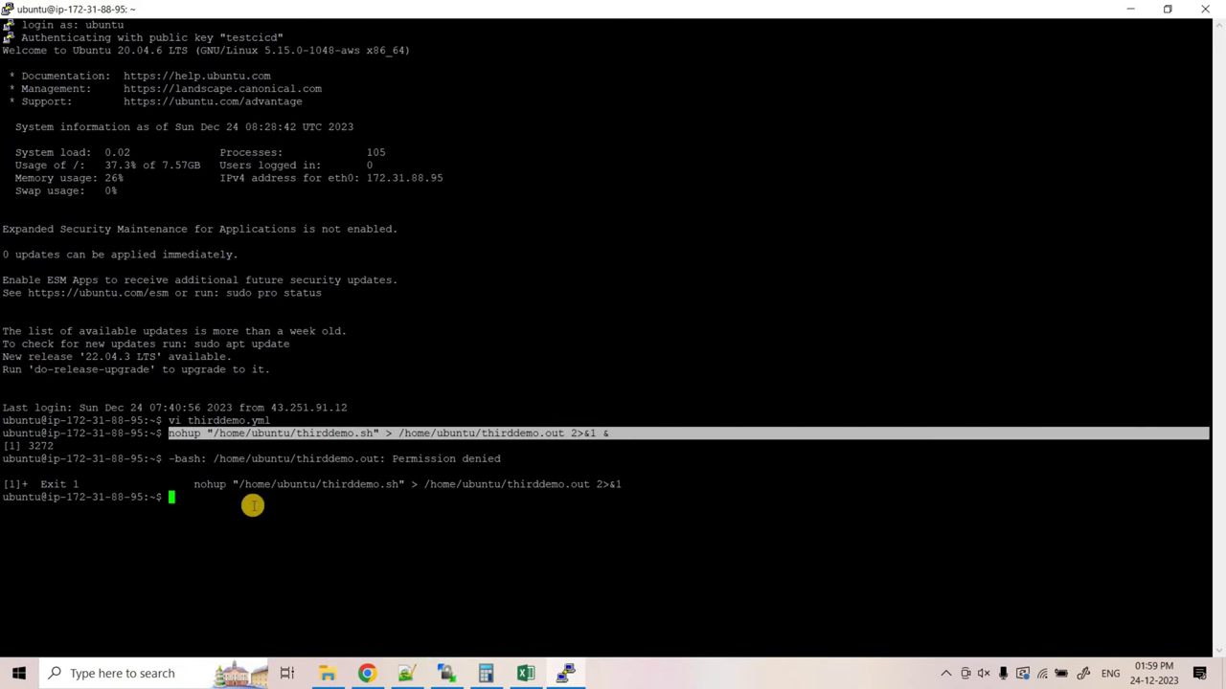
left_click(240, 451)
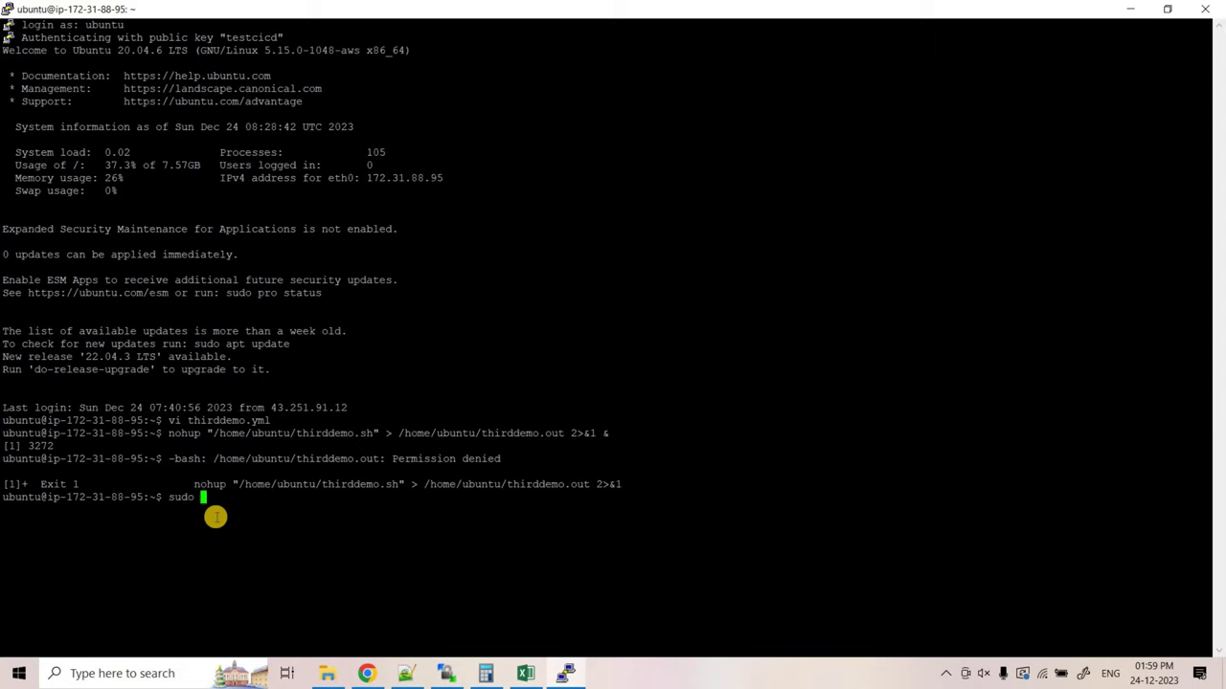
type("su")
key("Return")
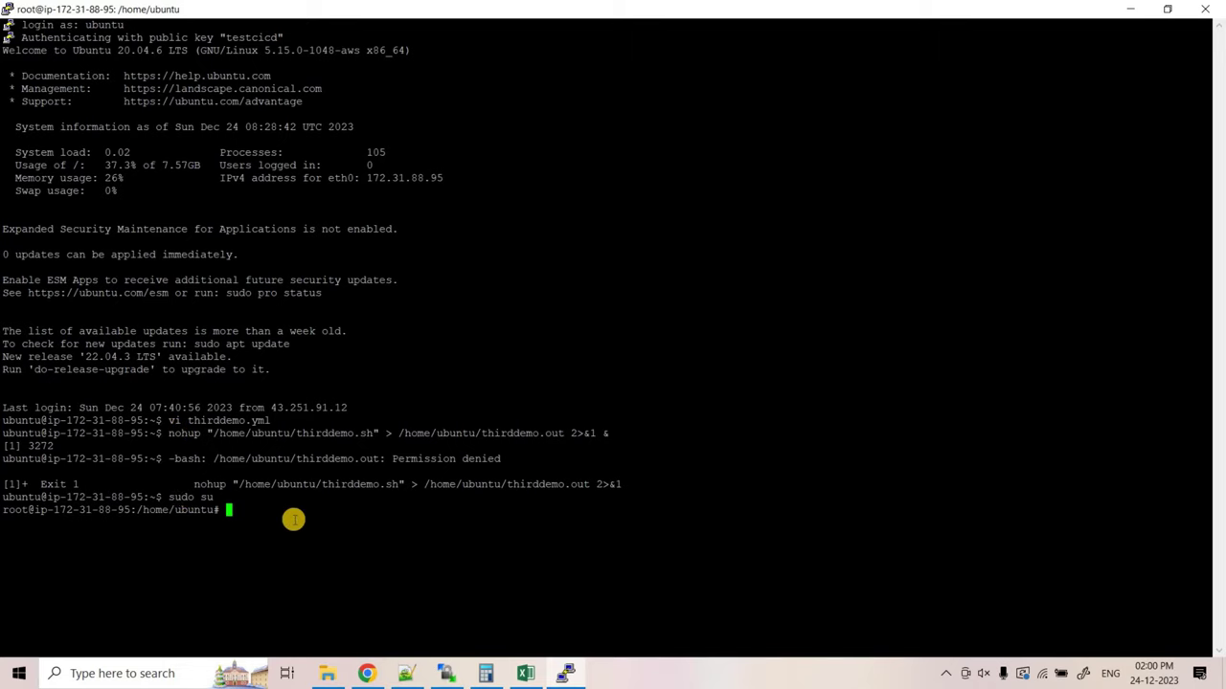
List the home directory's files with ls and ls -lrt, and print thirddemo.yml with cat to check its phases.
type("ls")
key("Return")
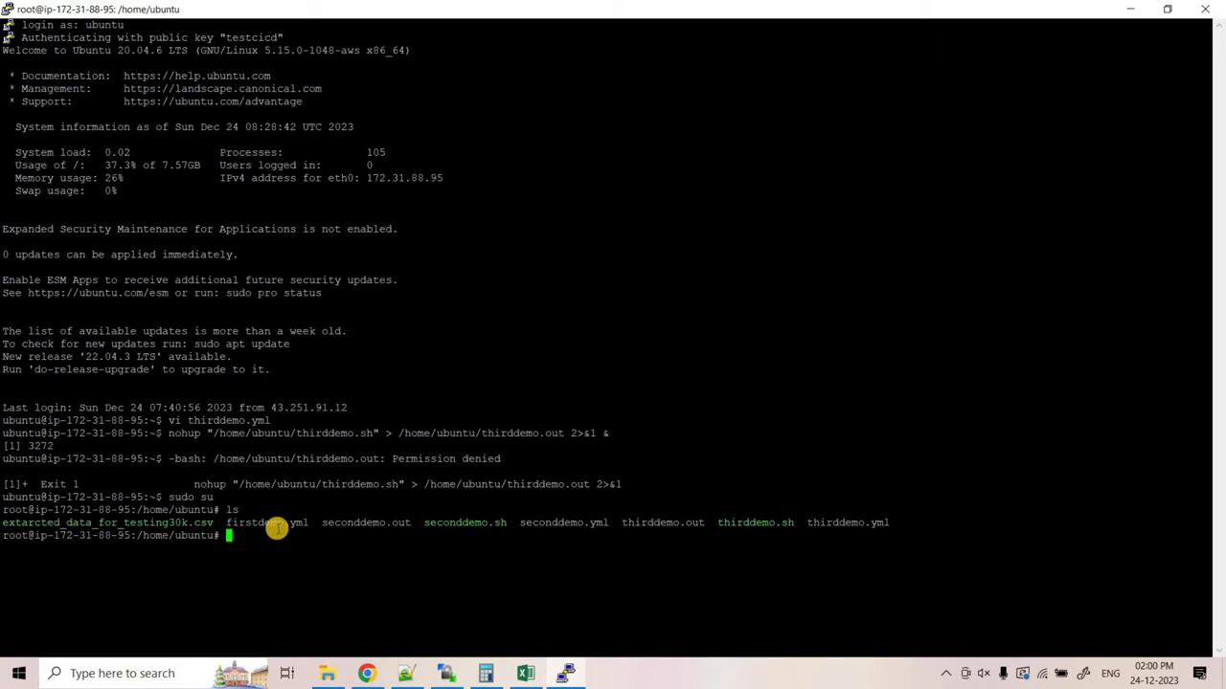
type("ls -lrt")
key("Return")
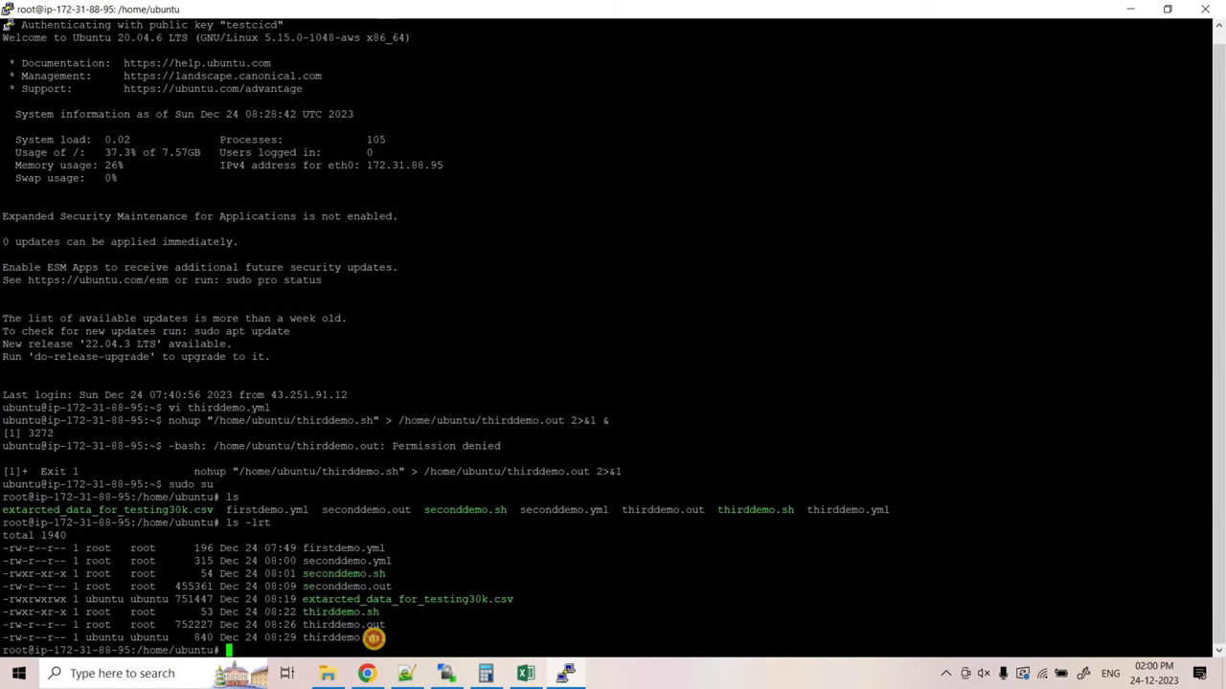
double_click(373, 637)
key("ctrl+c")
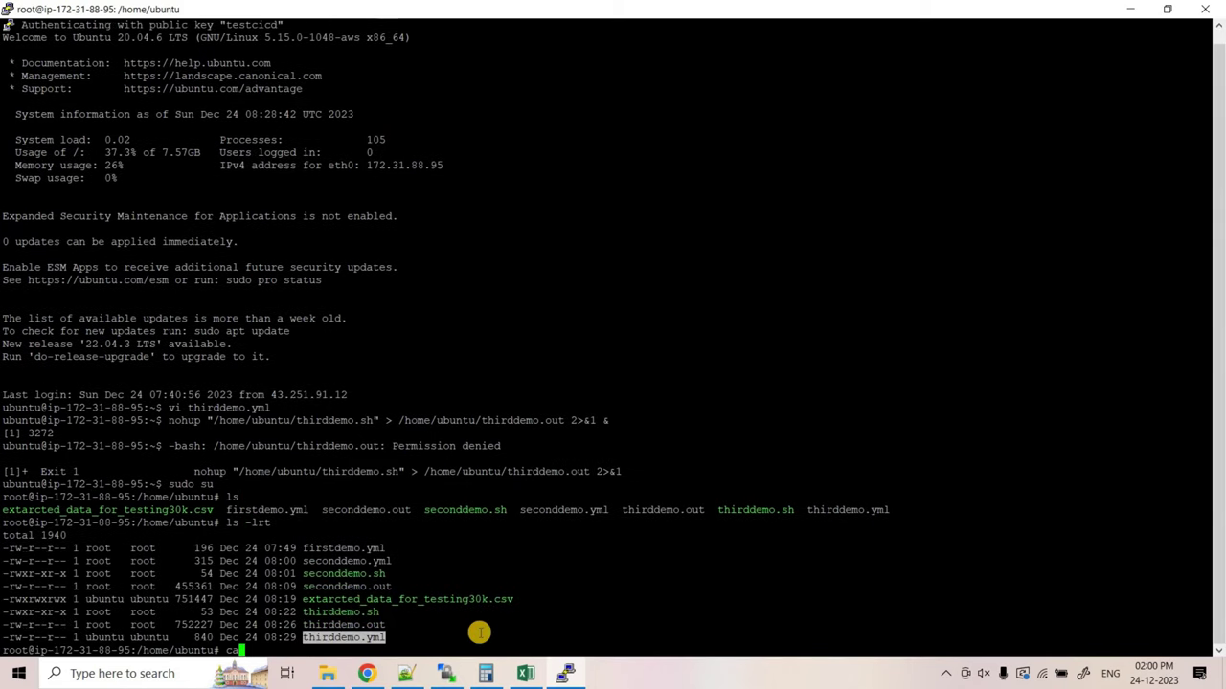
type("cat")
right_click(479, 632)
key("Return")
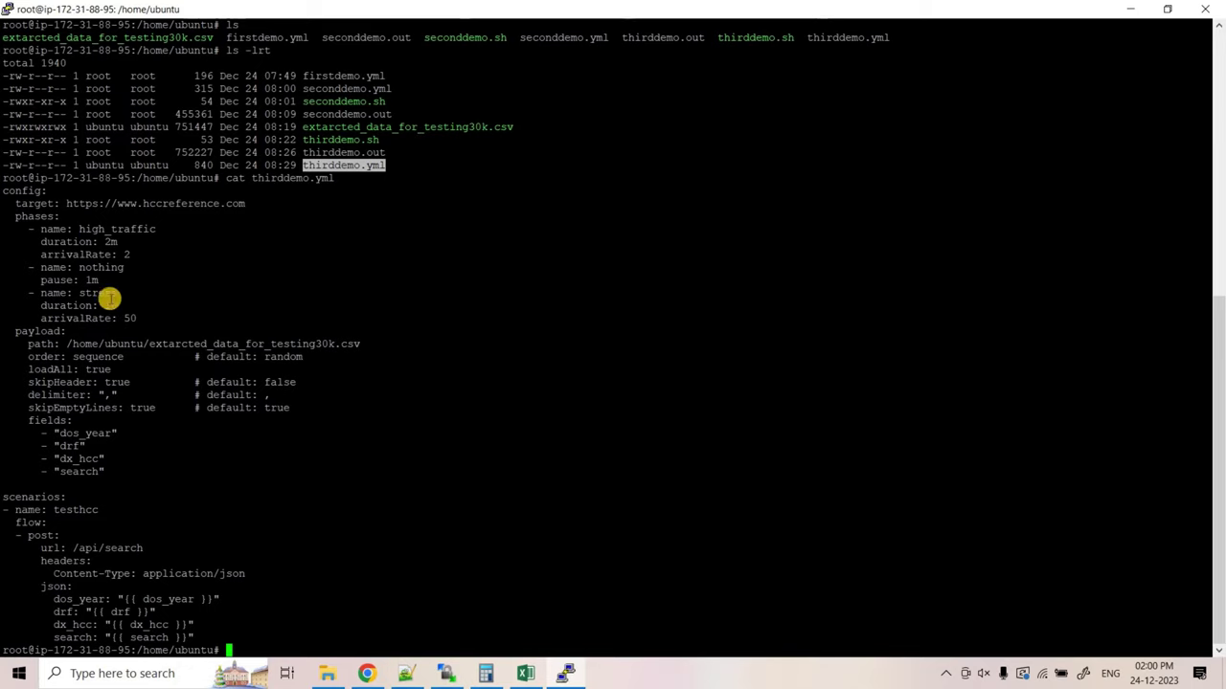
Copy the nohup command for thirddemo.sh from the Notepad++ notes and run it in PuTTY with output redirected to /home/ubuntu/fourthdemo.out.
left_click(406, 673)
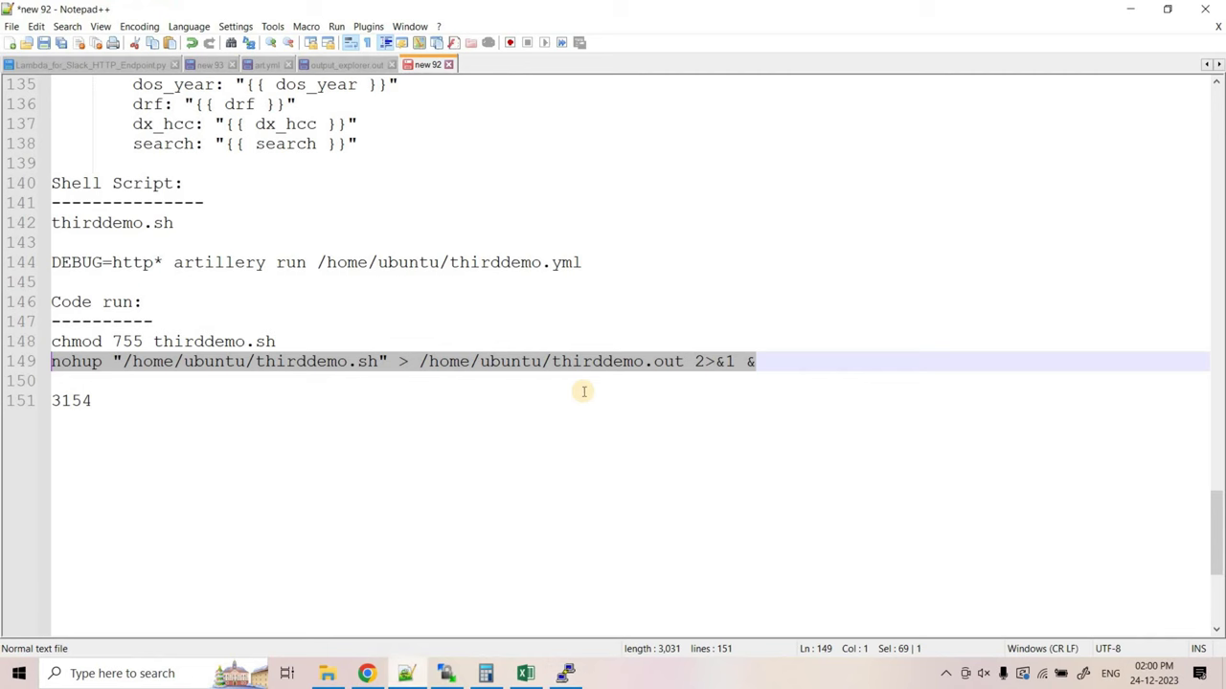
left_click(754, 371)
left_click_drag(756, 361, 51, 361)
key("ctrl+c")
left_click(567, 675)
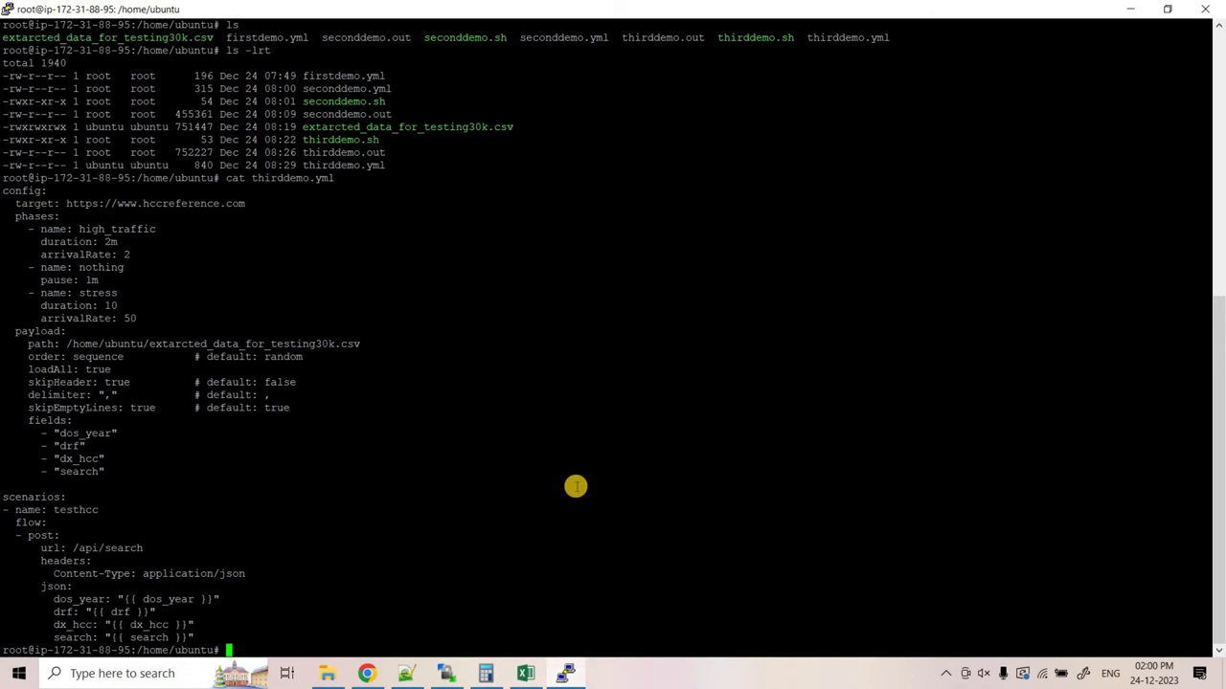
right_click(575, 487)
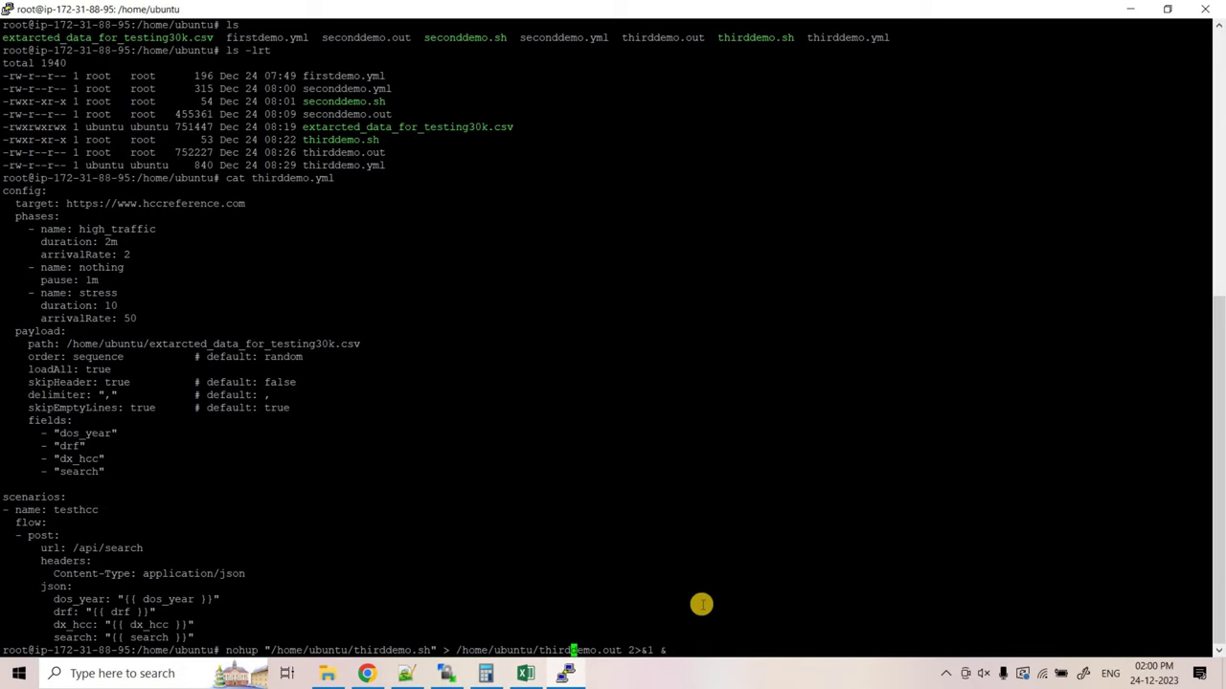
key("BackSpace")
key("BackSpace")
key("BackSpace")
key("BackSpace")
key("BackSpace")
type("fourth")
key("Return")
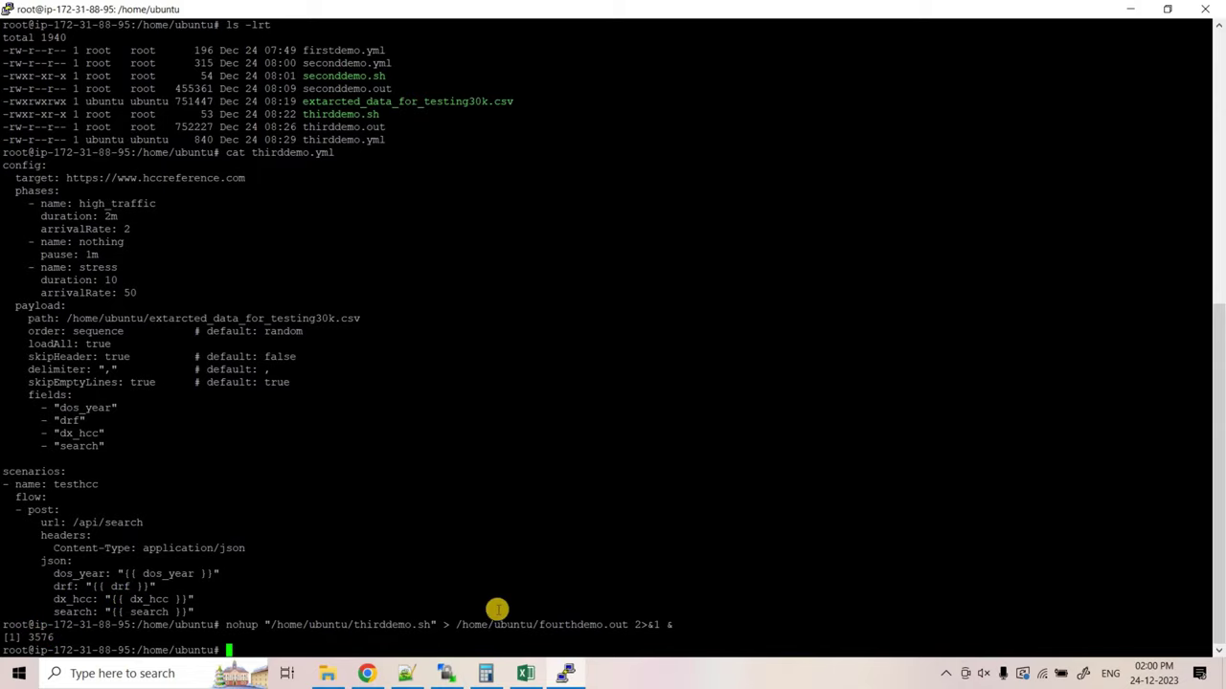
Refresh /home/ubuntu/ in WinSCP, open fourthdemo.out to inspect the latest log entries at its end, and close it.
left_click(446, 673)
left_click(794, 89)
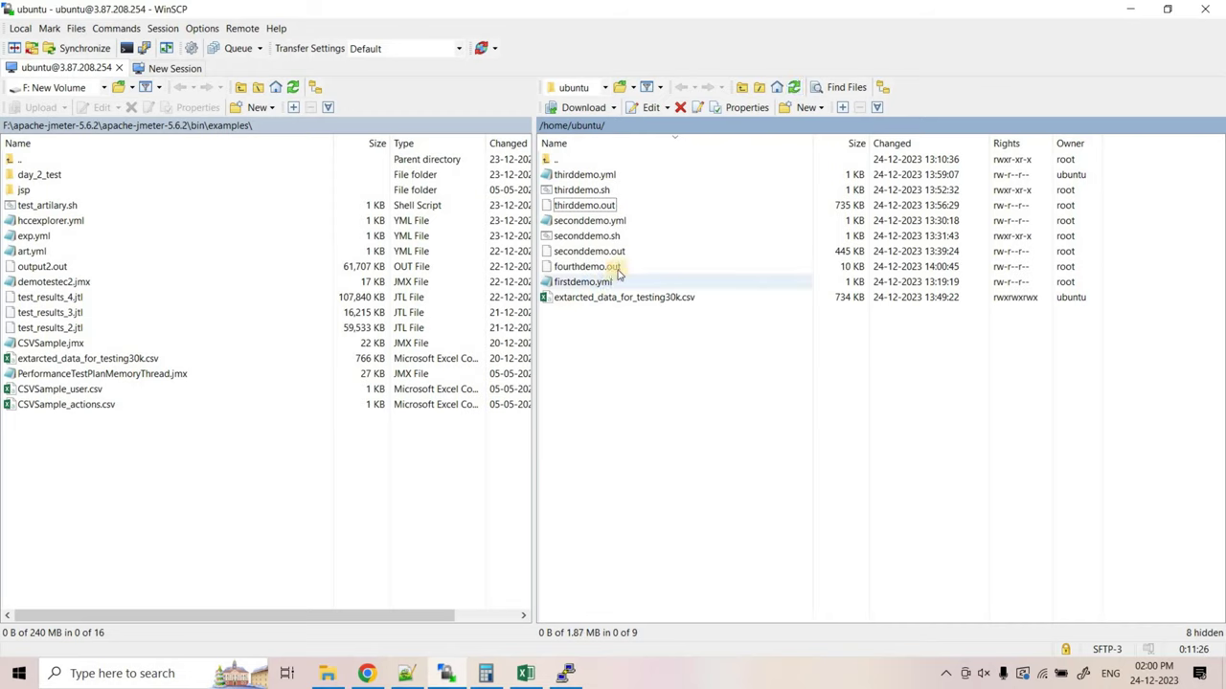
double_click(618, 270)
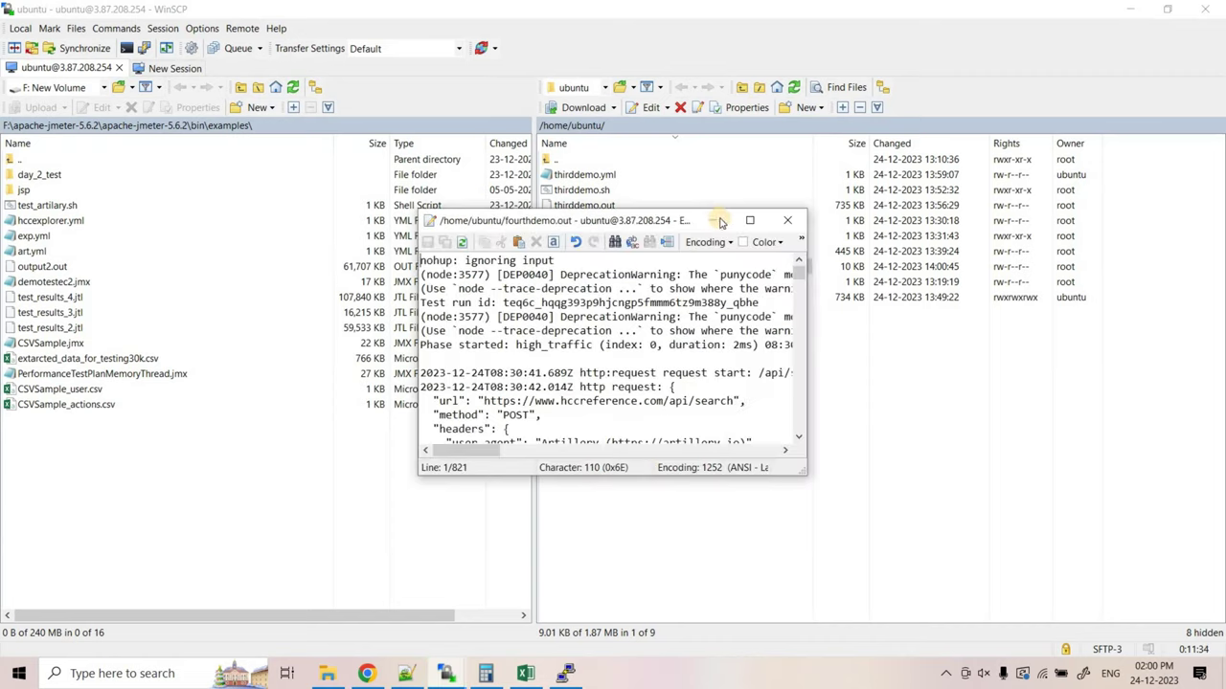
left_click(742, 219)
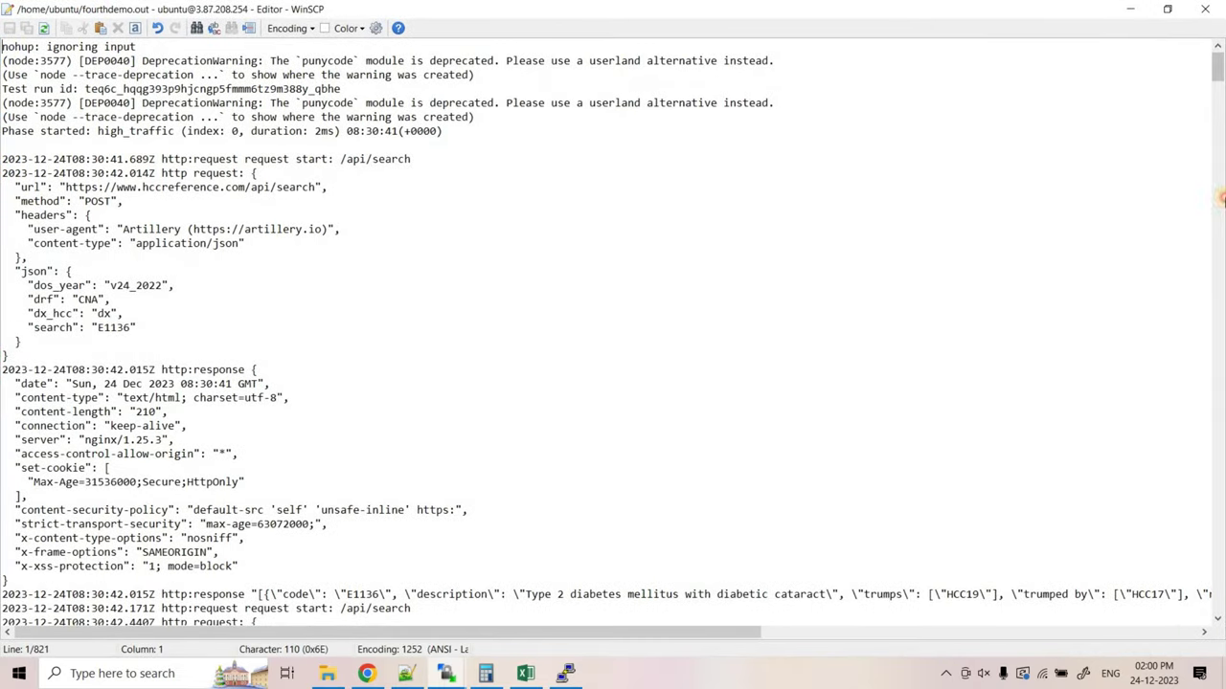
left_click_drag(1218, 198, 1218, 597)
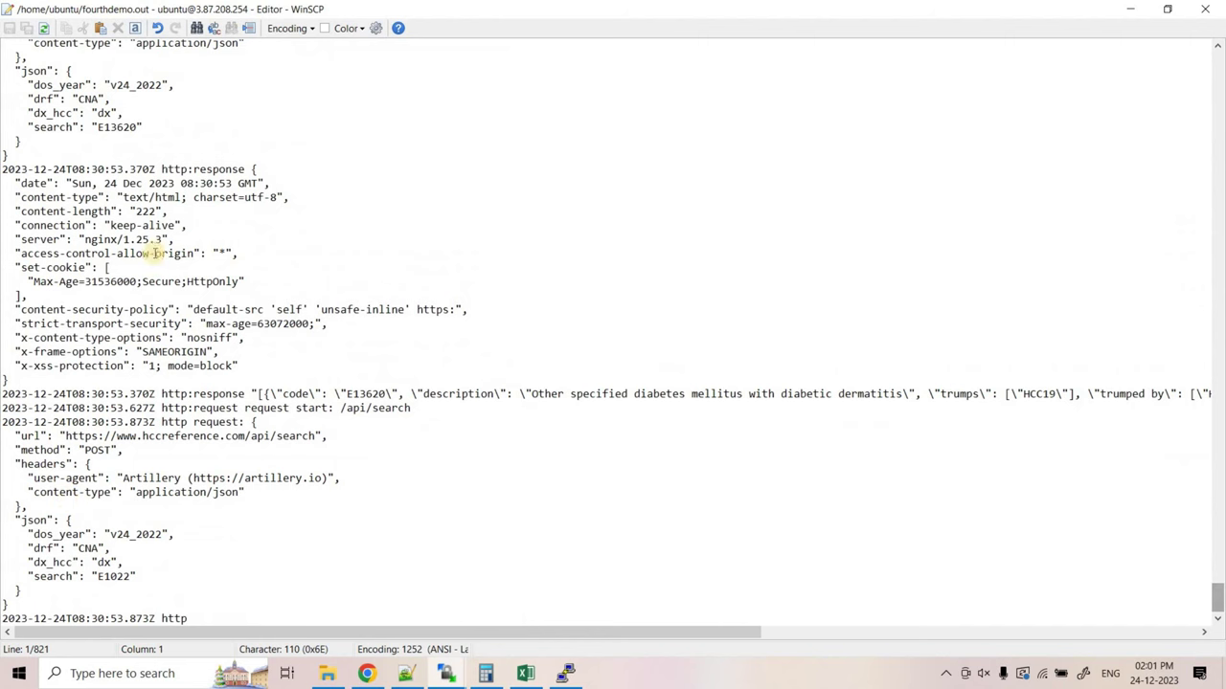
left_click(1204, 8)
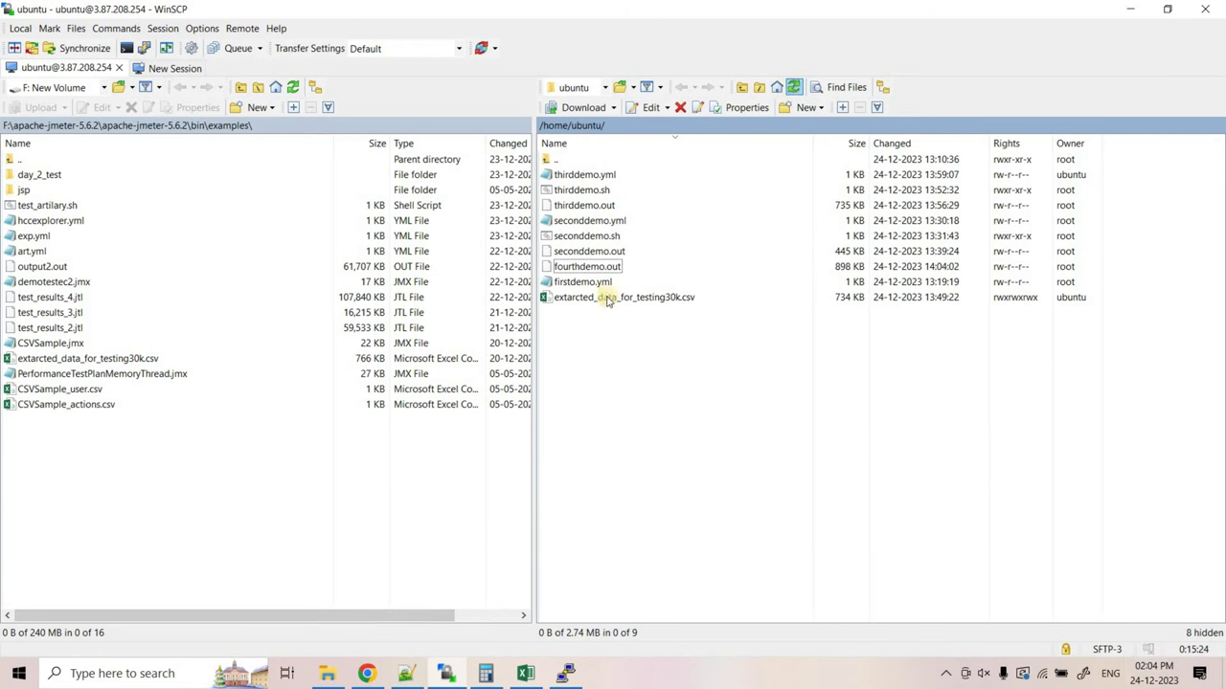
Reopen fourthdemo.out in WinSCP and review the durations and pause of the Case 3 phases in the Notepad++ notes.
left_click(597, 269)
double_click(597, 269)
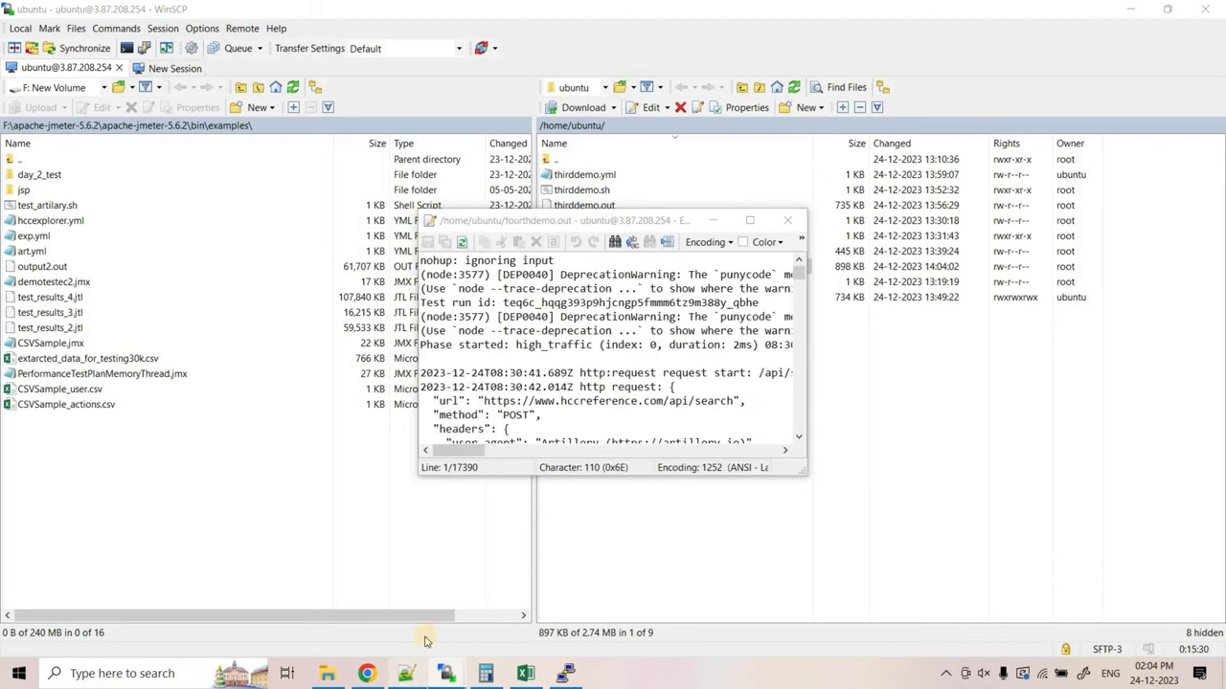
left_click(406, 673)
scroll(272, 275, "up", 12)
left_click_drag(207, 243, 241, 243)
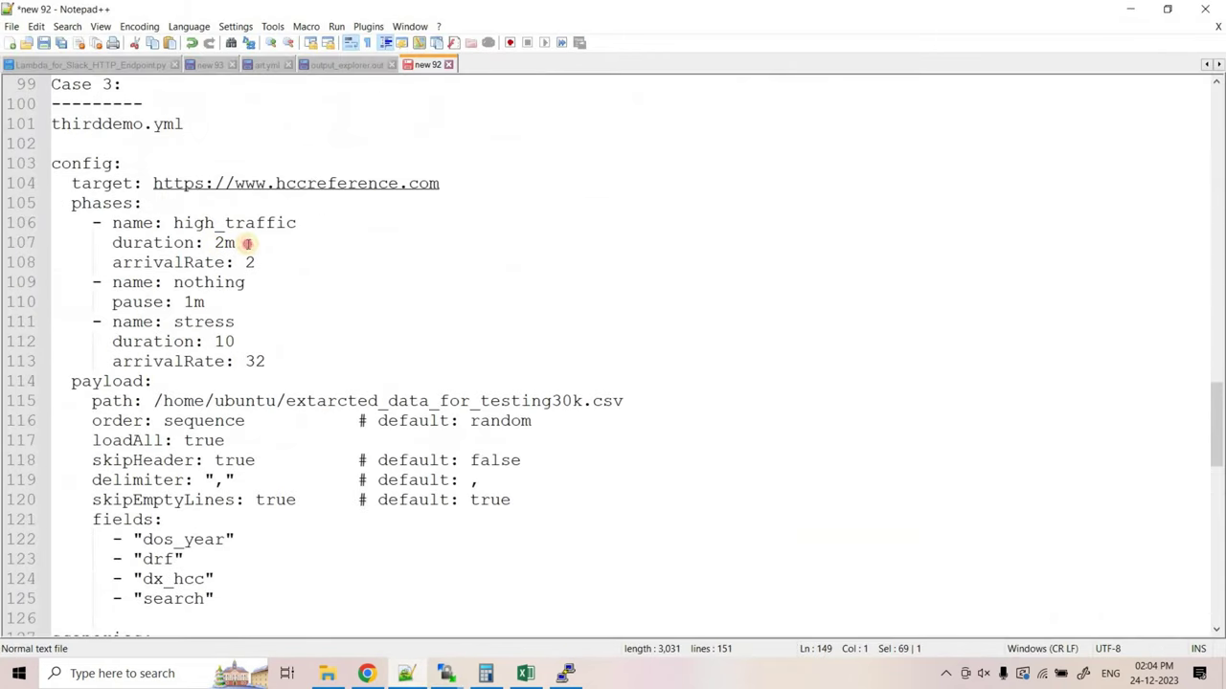
left_click_drag(218, 303, 177, 303)
left_click_drag(238, 341, 205, 342)
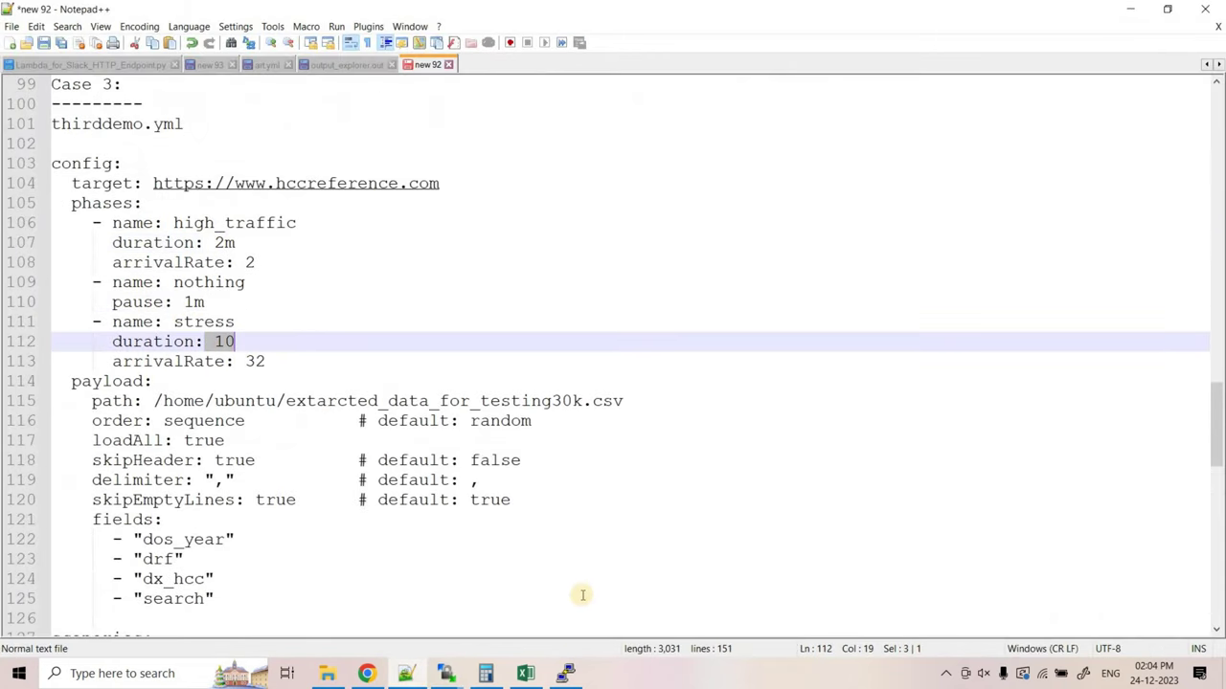
Return to fourthdemo.out and check the total run time given above the final summary report.
left_click(529, 589)
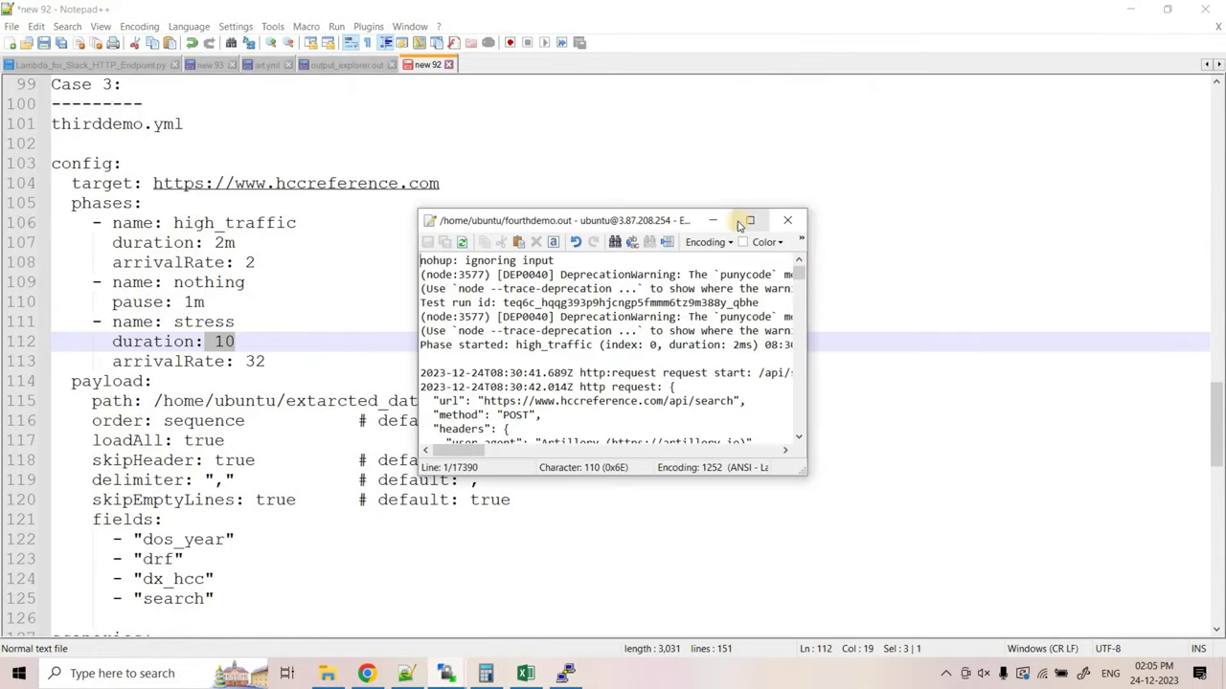
left_click(750, 221)
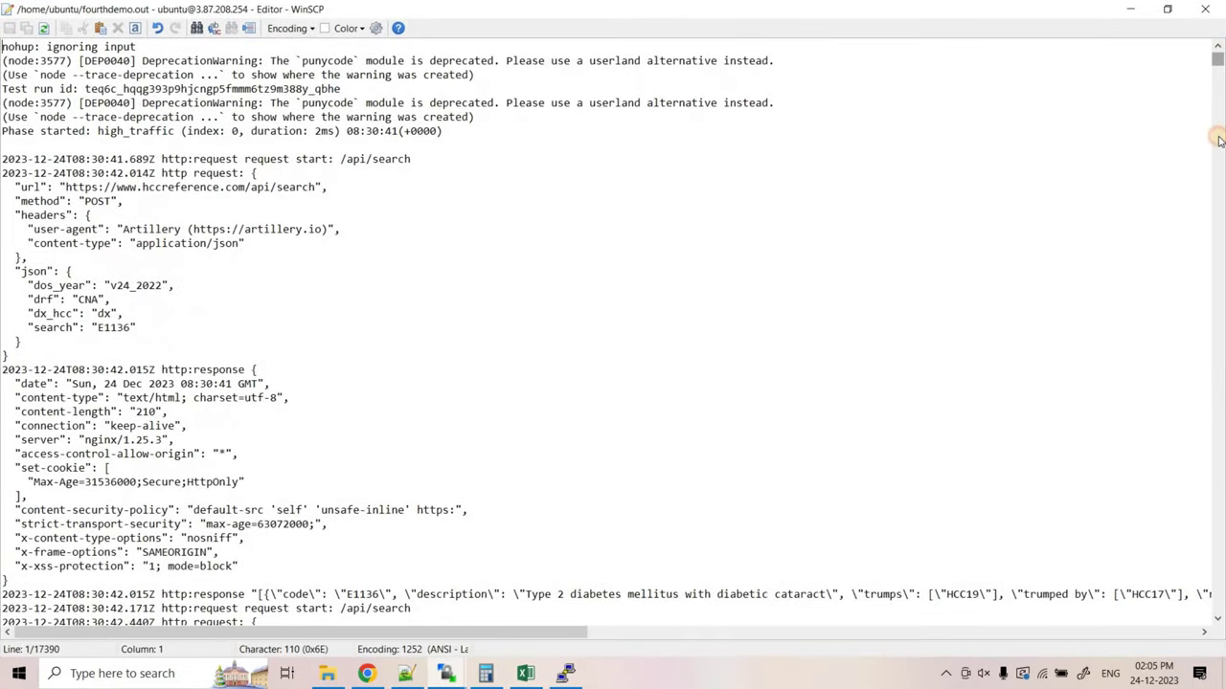
left_click_drag(1216, 137, 1220, 598)
left_click_drag(1218, 605, 1218, 618)
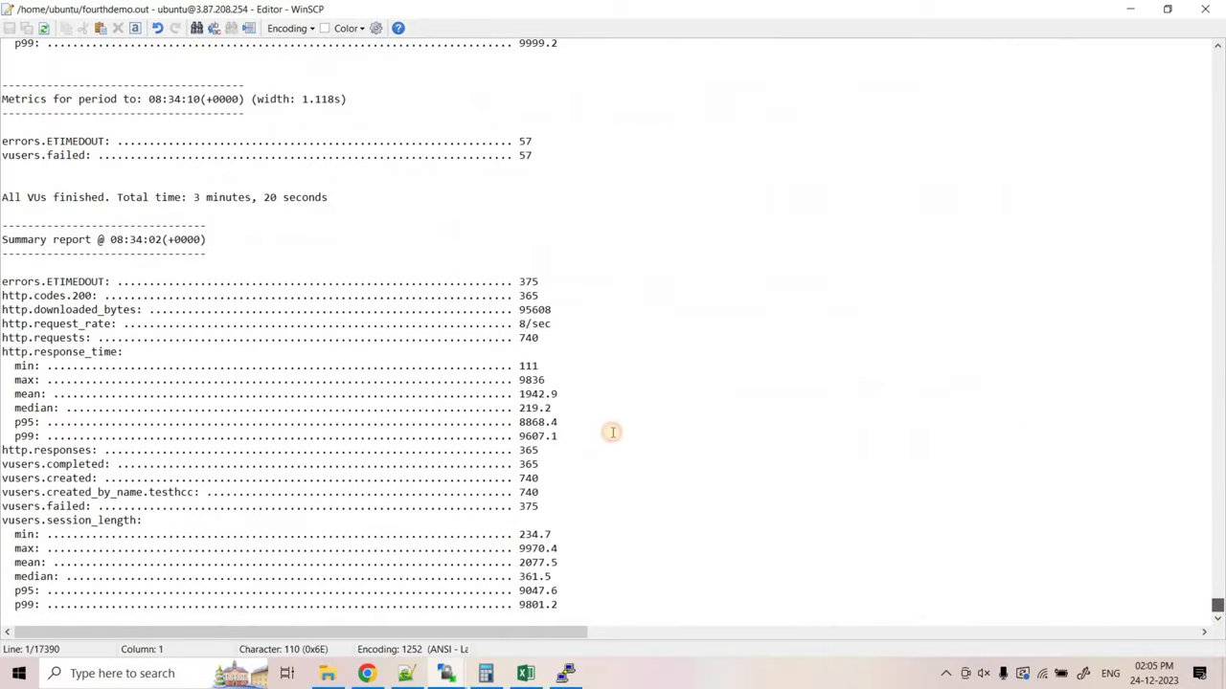
left_click_drag(113, 199, 343, 203)
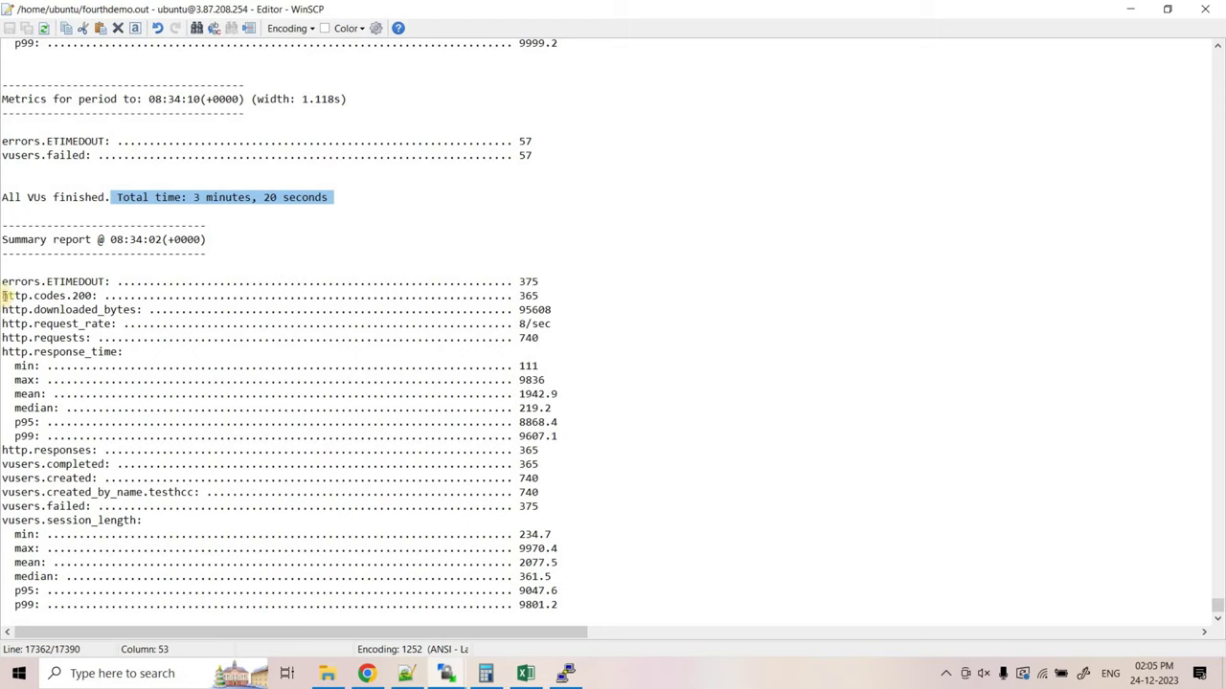
Compare the http.codes.200, errors.ETIMEDOUT and http.requests counts in the summary report of fourthdemo.out.
left_click_drag(5, 296, 92, 296)
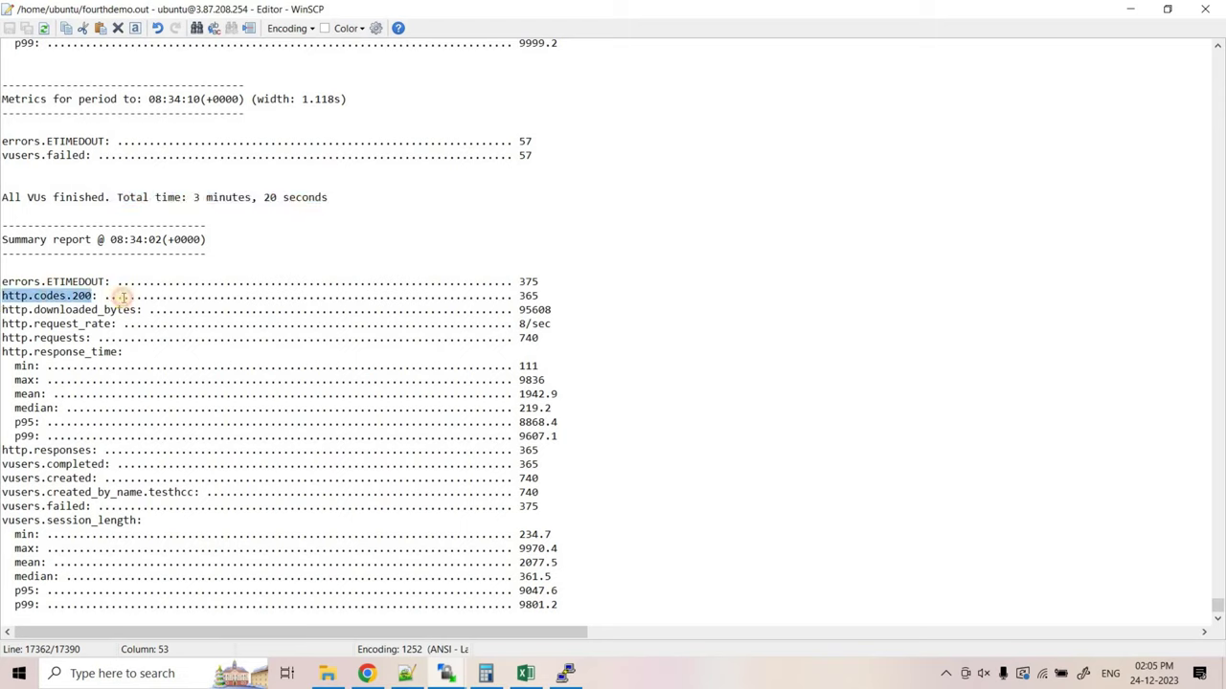
double_click(531, 296)
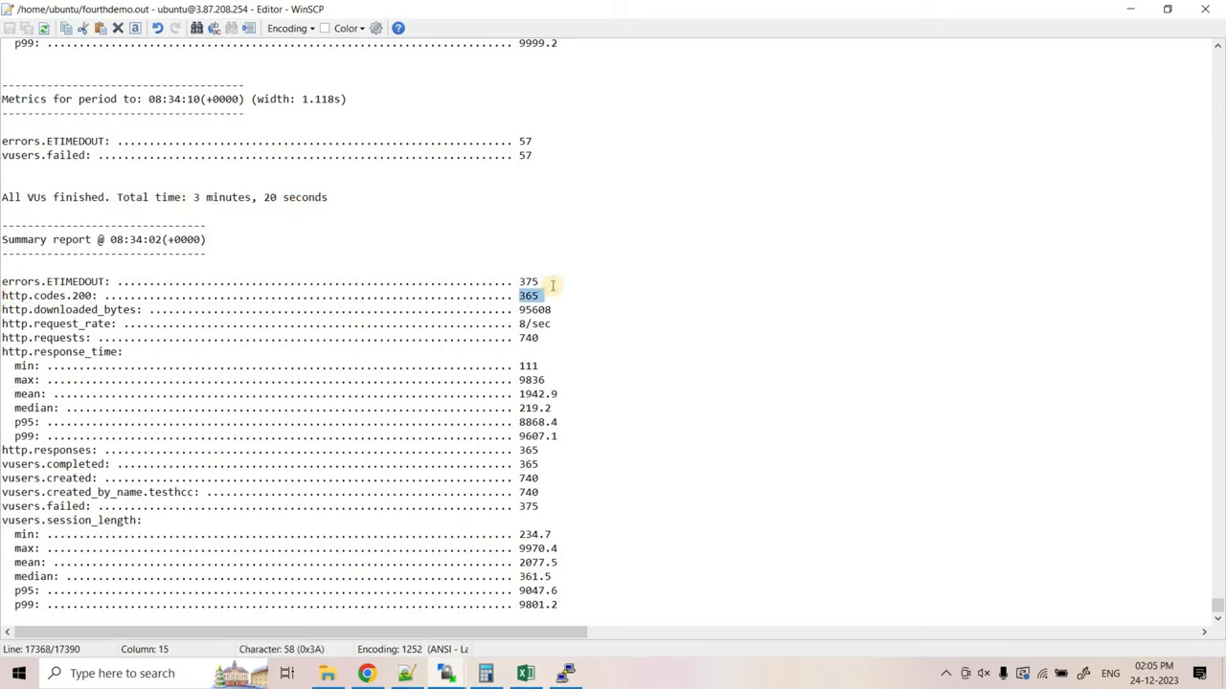
left_click_drag(538, 281, 4, 282)
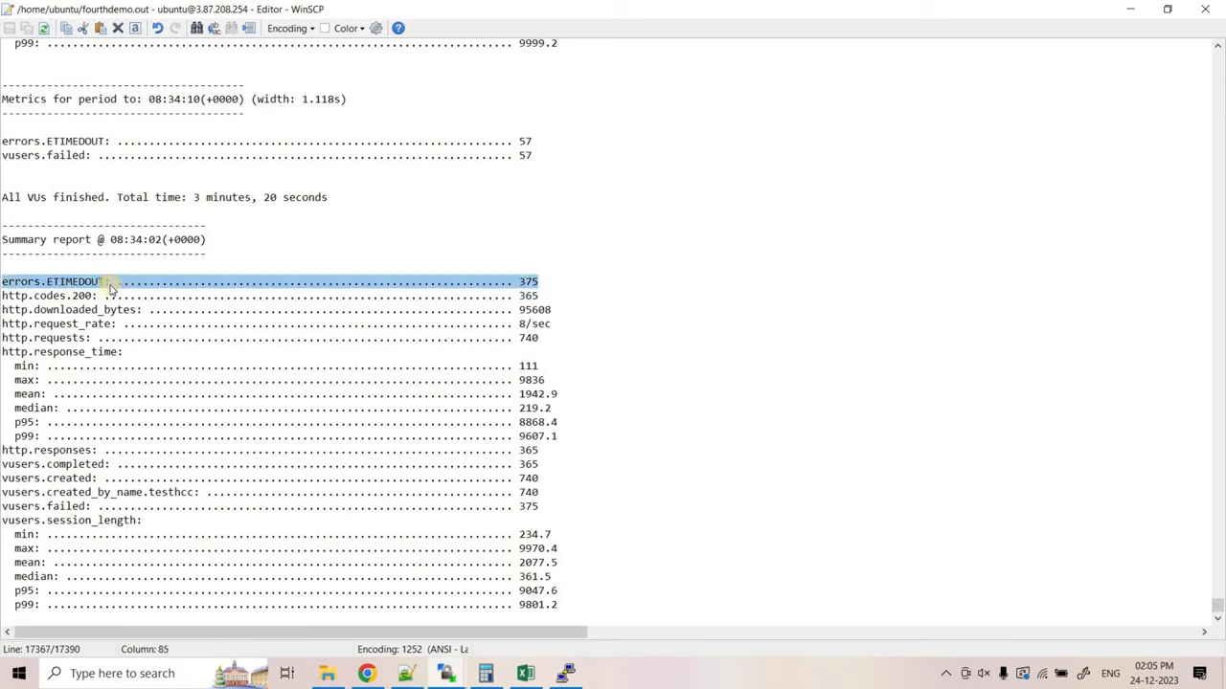
double_click(530, 282)
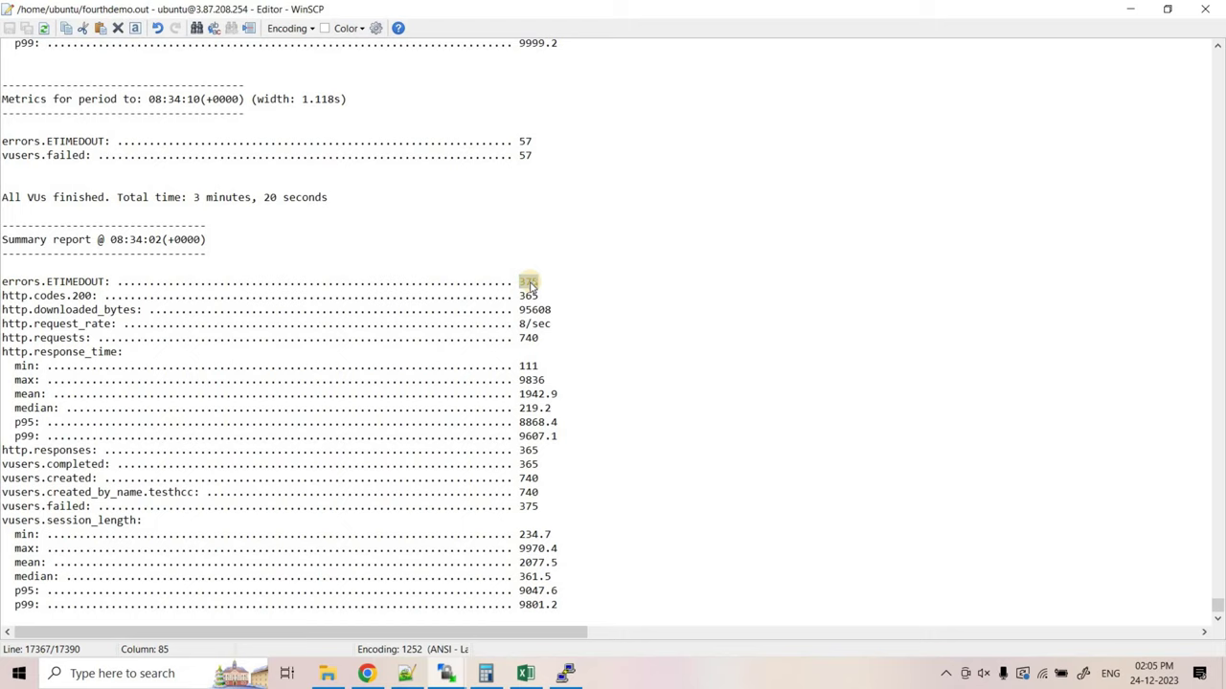
double_click(529, 296)
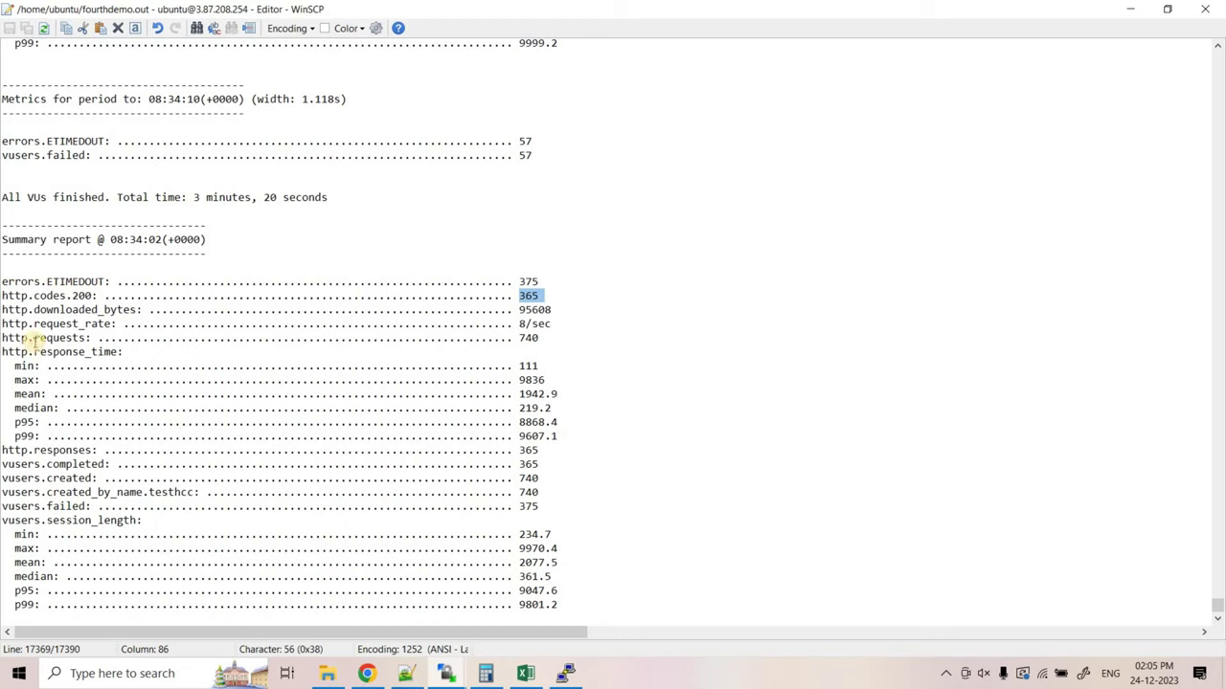
double_click(529, 338)
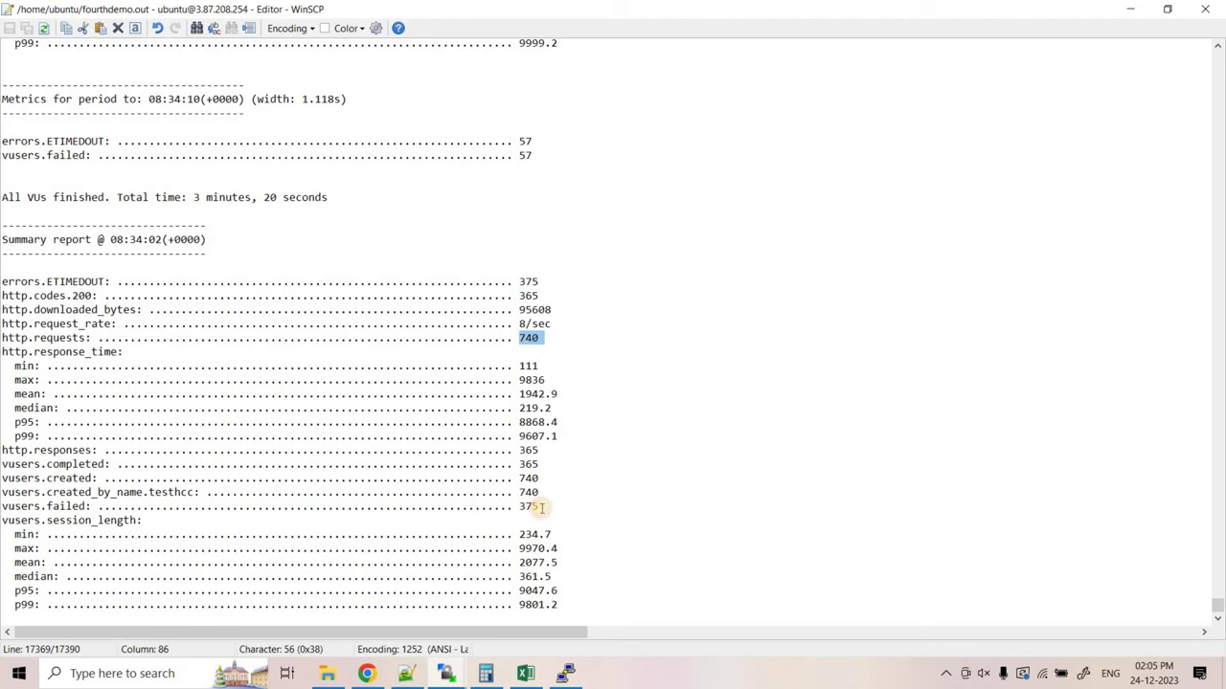
With the Case 3 phases in the Notepad++ notes as reference, calculate the high_traffic requests in Calculator as (2 × 60 × 2).
left_click(406, 673)
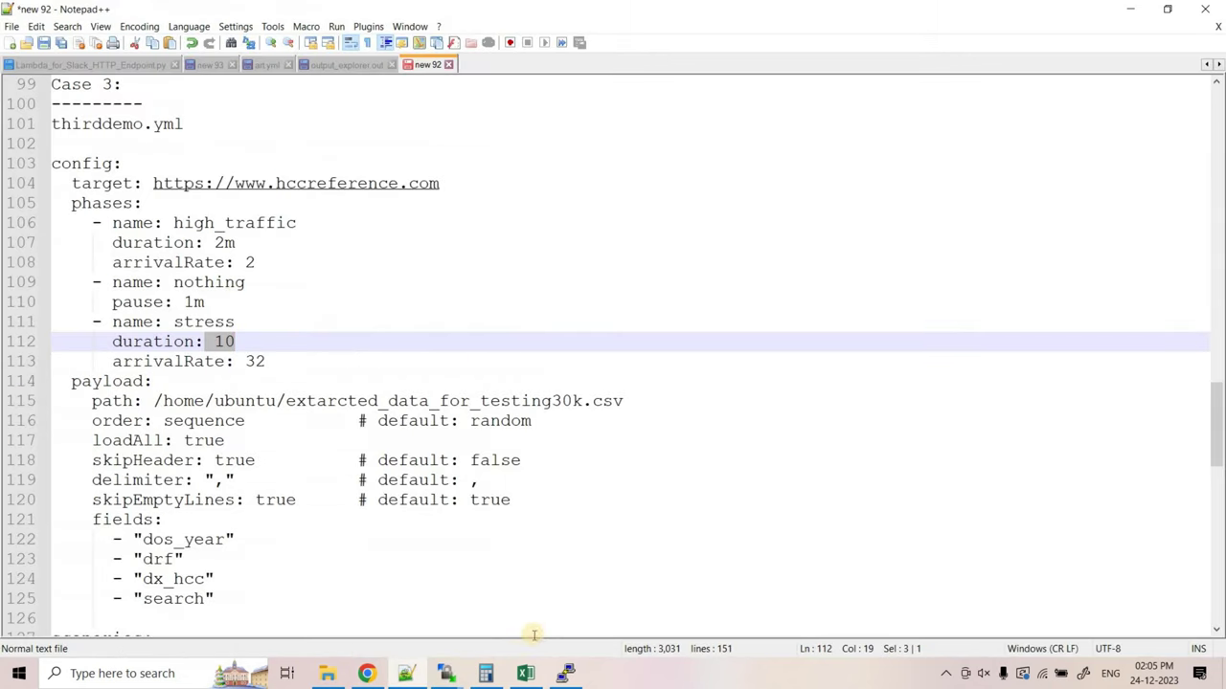
left_click(486, 674)
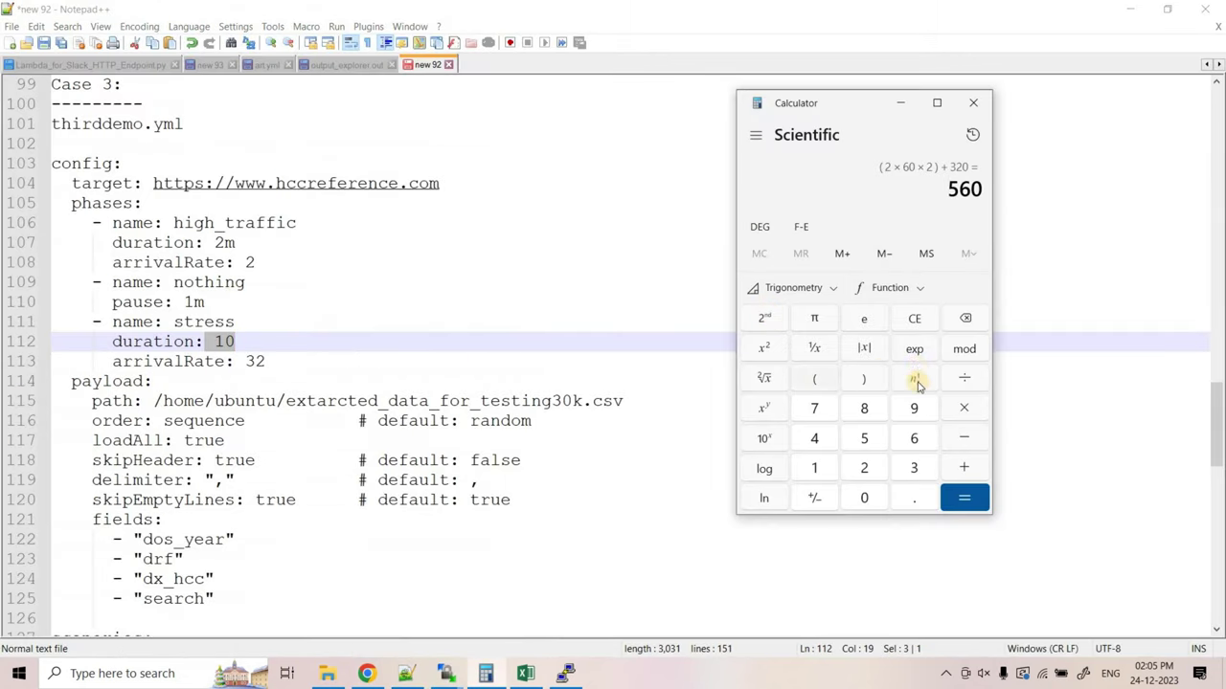
left_click(817, 379)
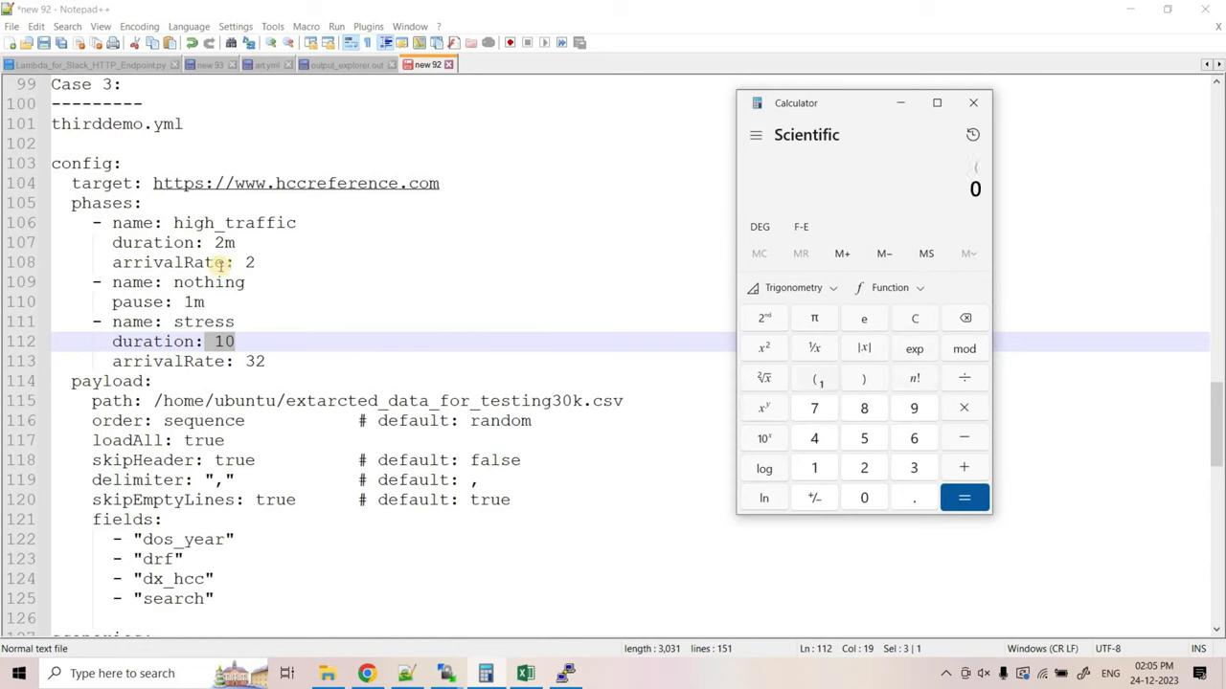
left_click(864, 467)
left_click(963, 407)
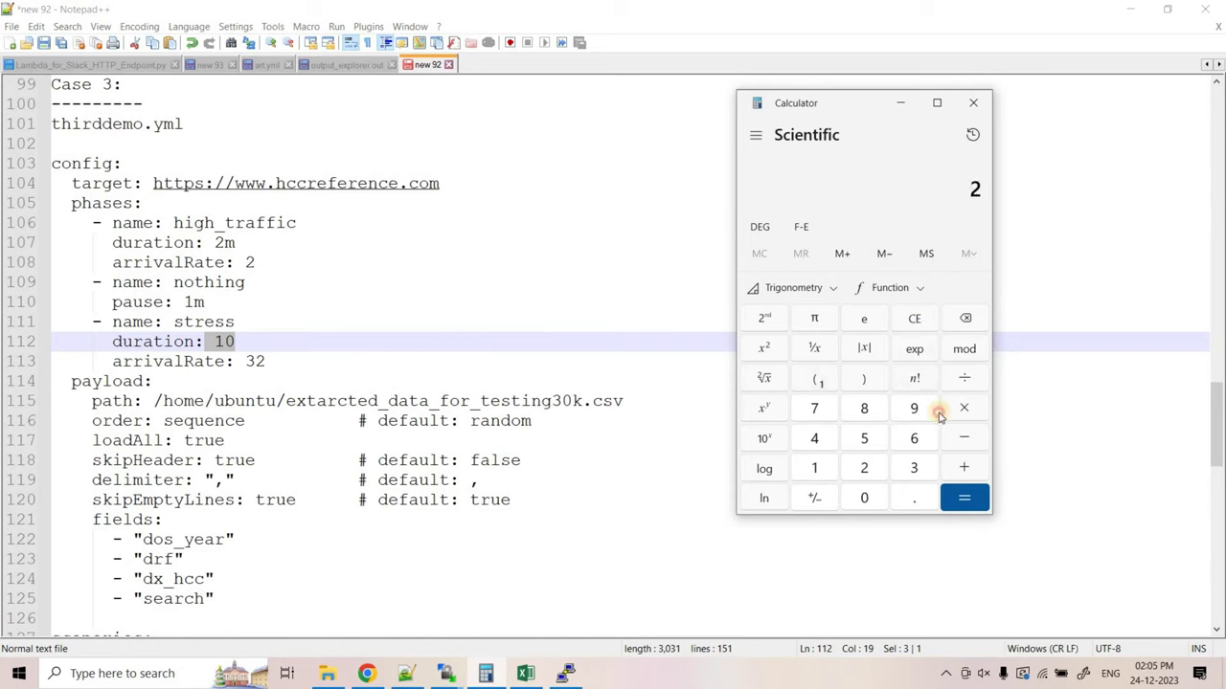
left_click(912, 438)
left_click(864, 498)
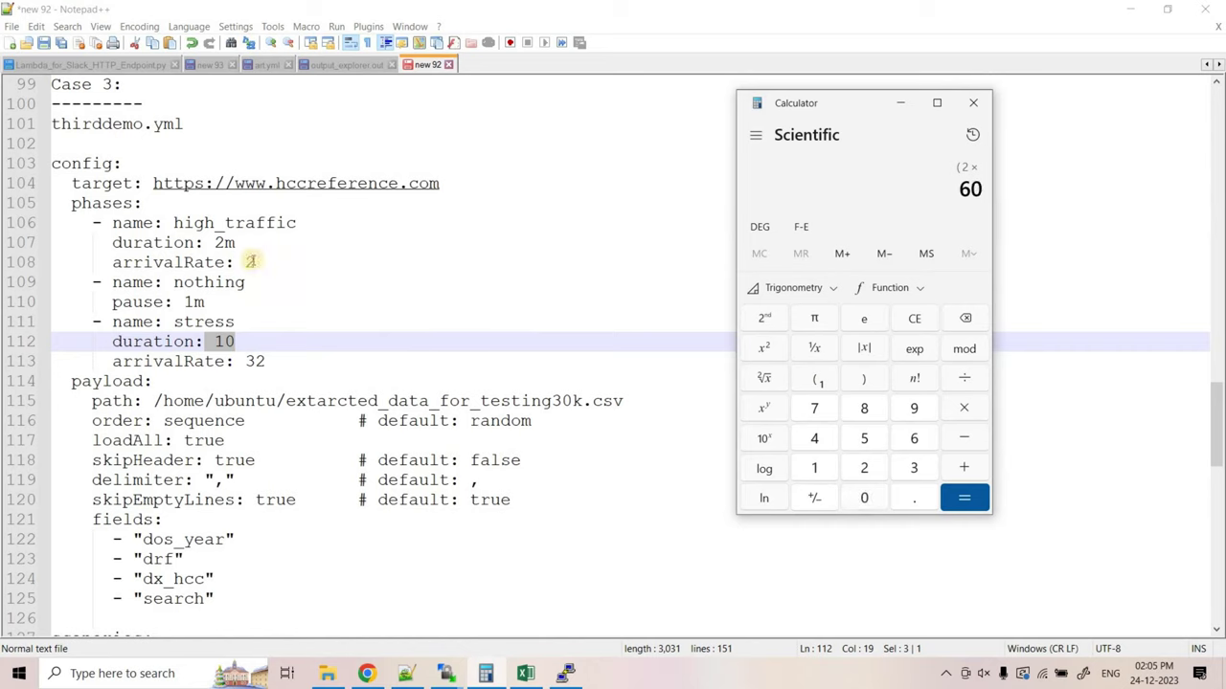
left_click(963, 407)
left_click(864, 467)
left_click(964, 497)
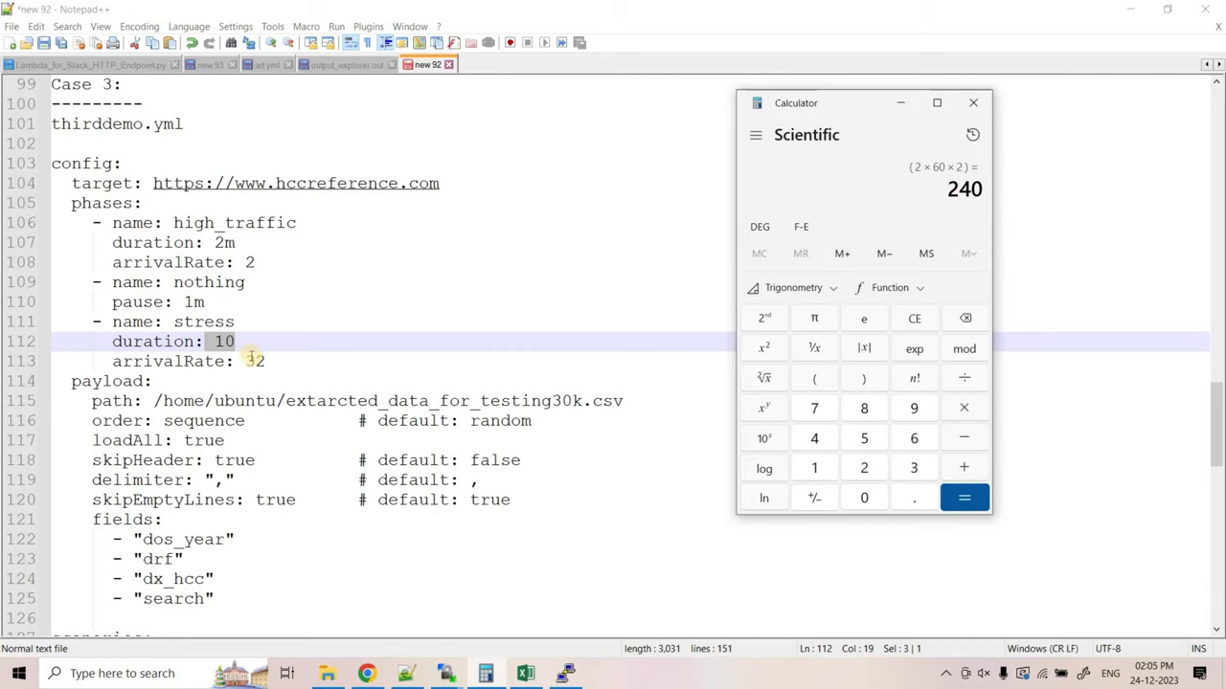
Add 500 for the stress phase to the high_traffic result to get the expected total number of requests.
left_click(963, 469)
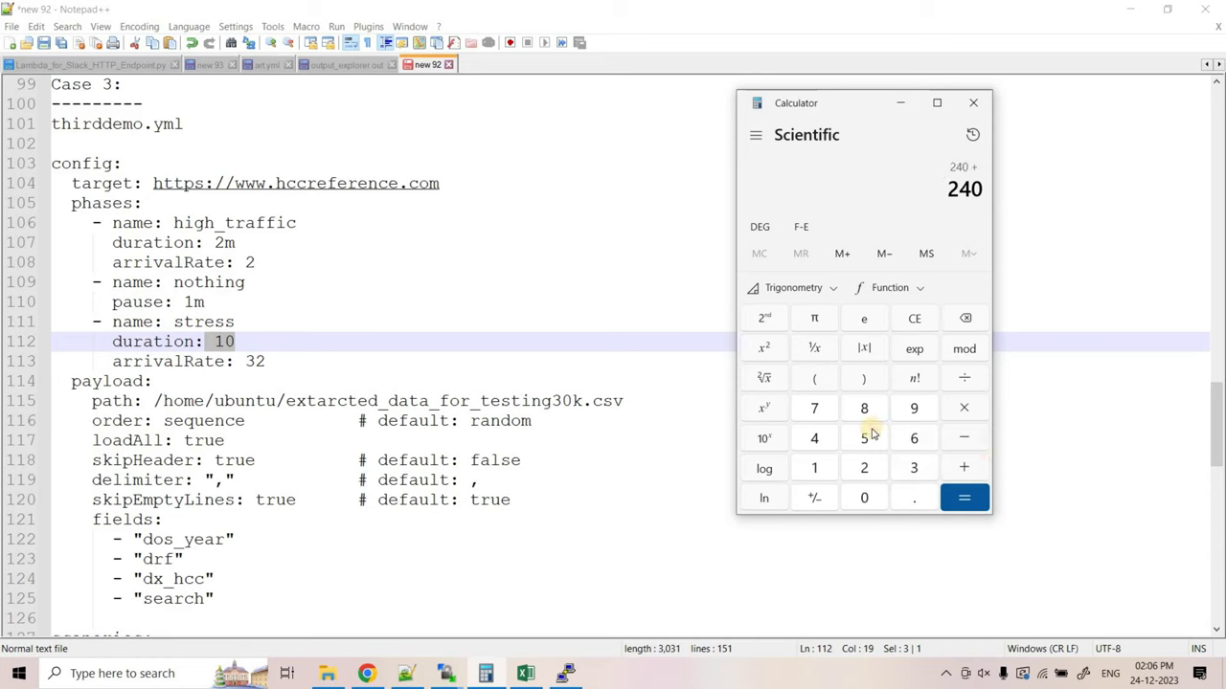
key("5")
double_click(866, 497)
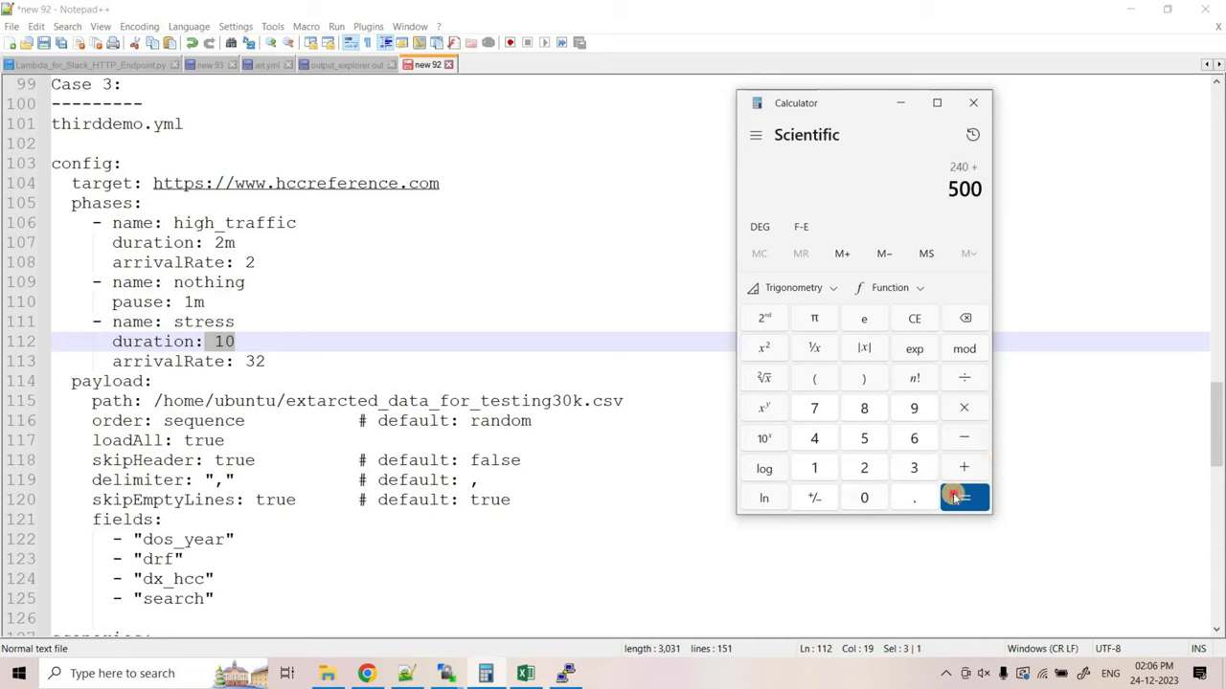
left_click(963, 497)
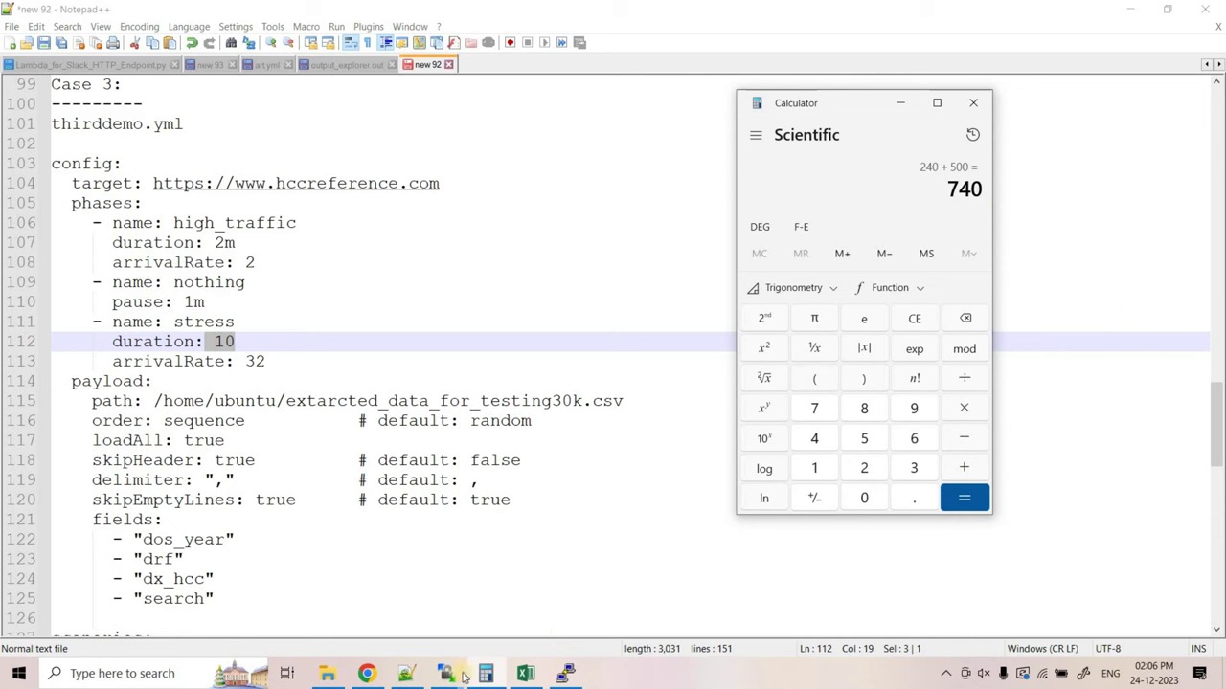
Return to fourthdemo.out in WinSCP and check the http.requests, errors.ETIMEDOUT and http.codes.200 lines of the summary report against the calculated total.
mouse_move(446, 673)
left_click(529, 613)
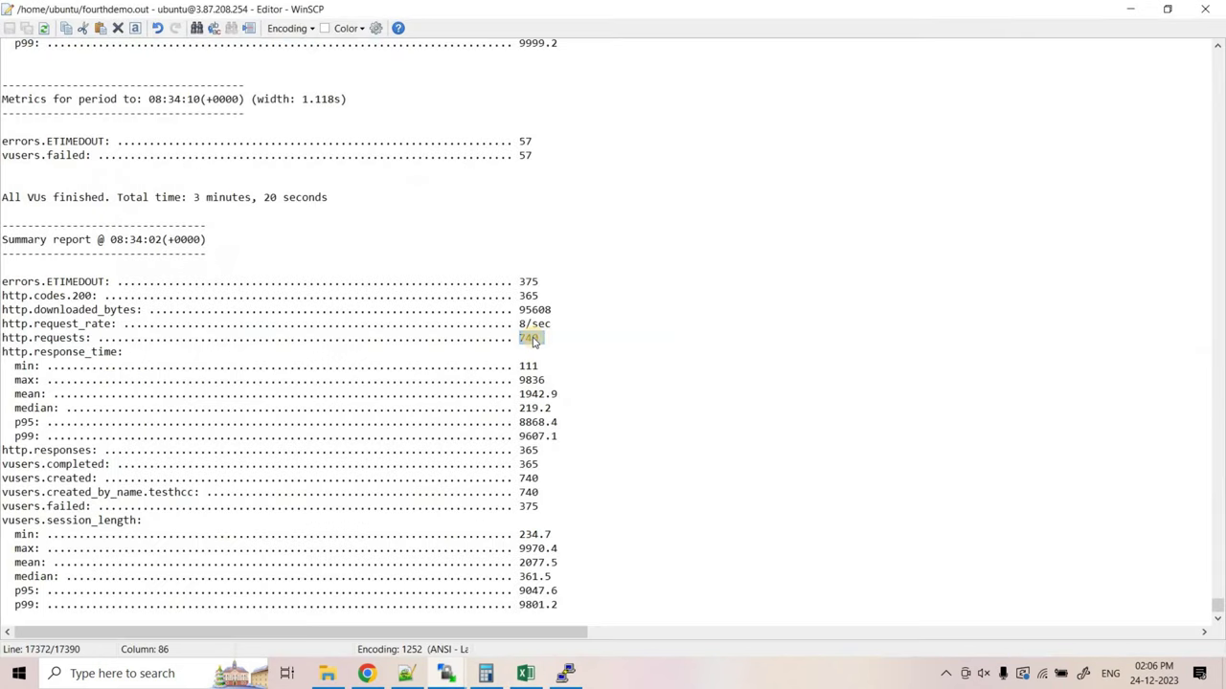
left_click_drag(4, 280, 525, 302)
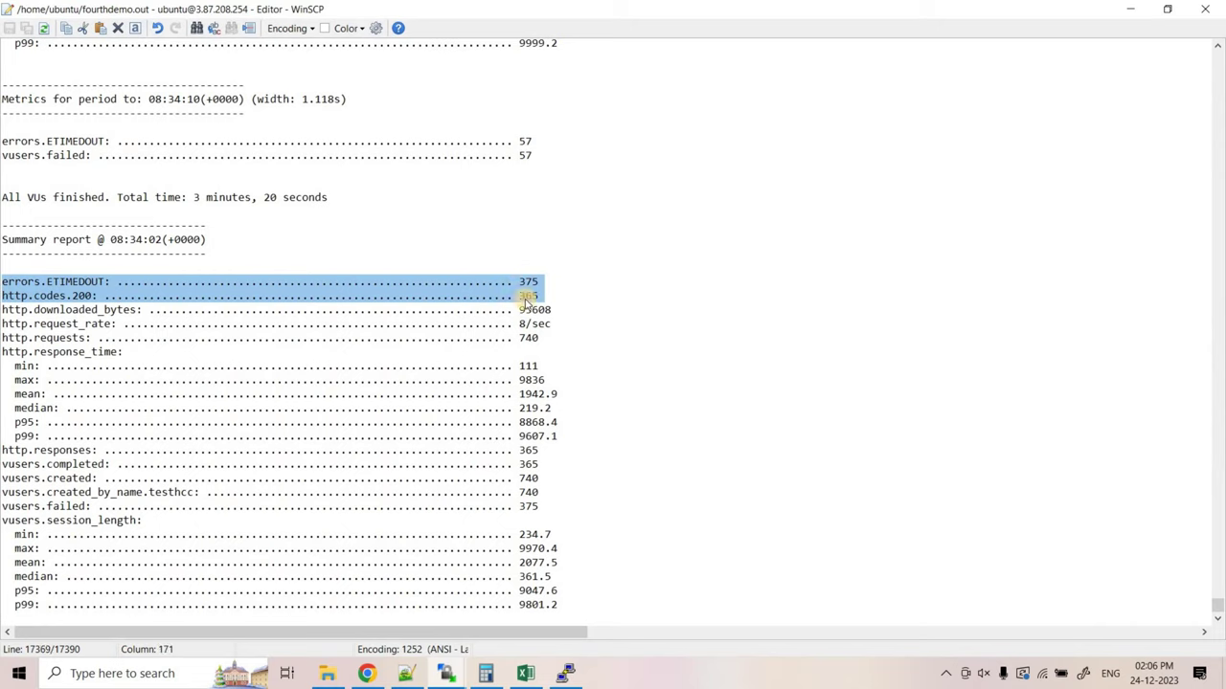
left_click(82, 279)
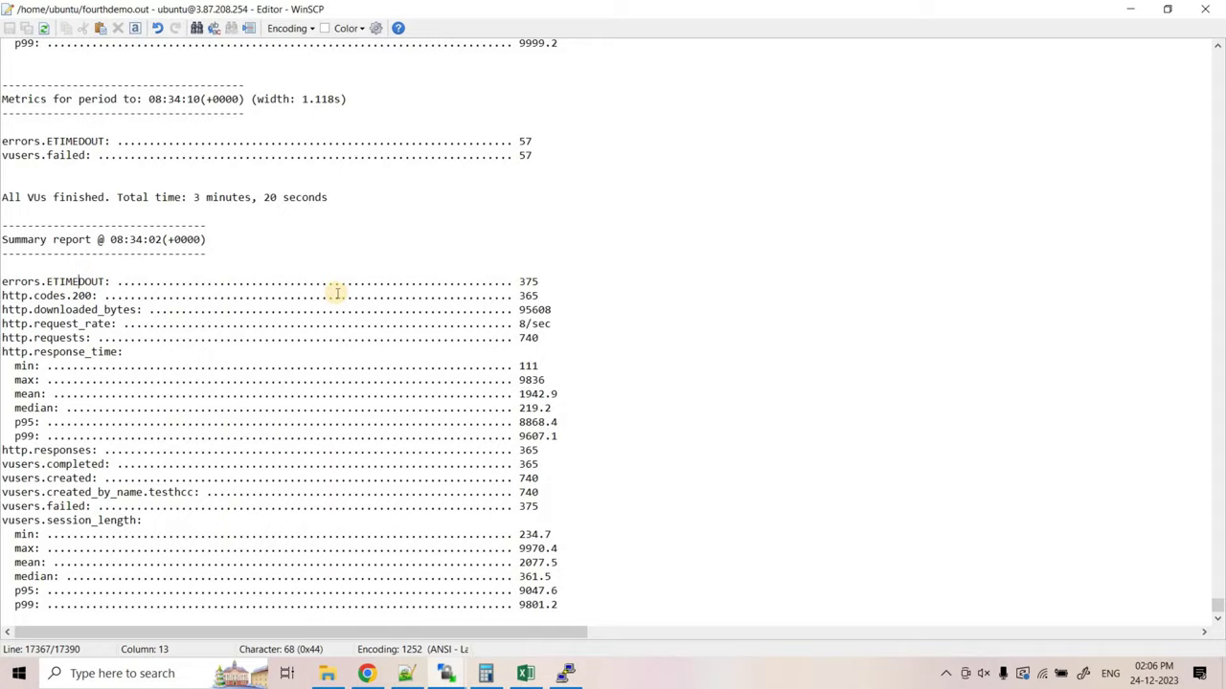
Examine the http RequestError entries logged above the summary in fourthdemo.out to read the reason for the failed requests.
scroll(1110, 585, "up", 18)
scroll(623, 315, "up", 12)
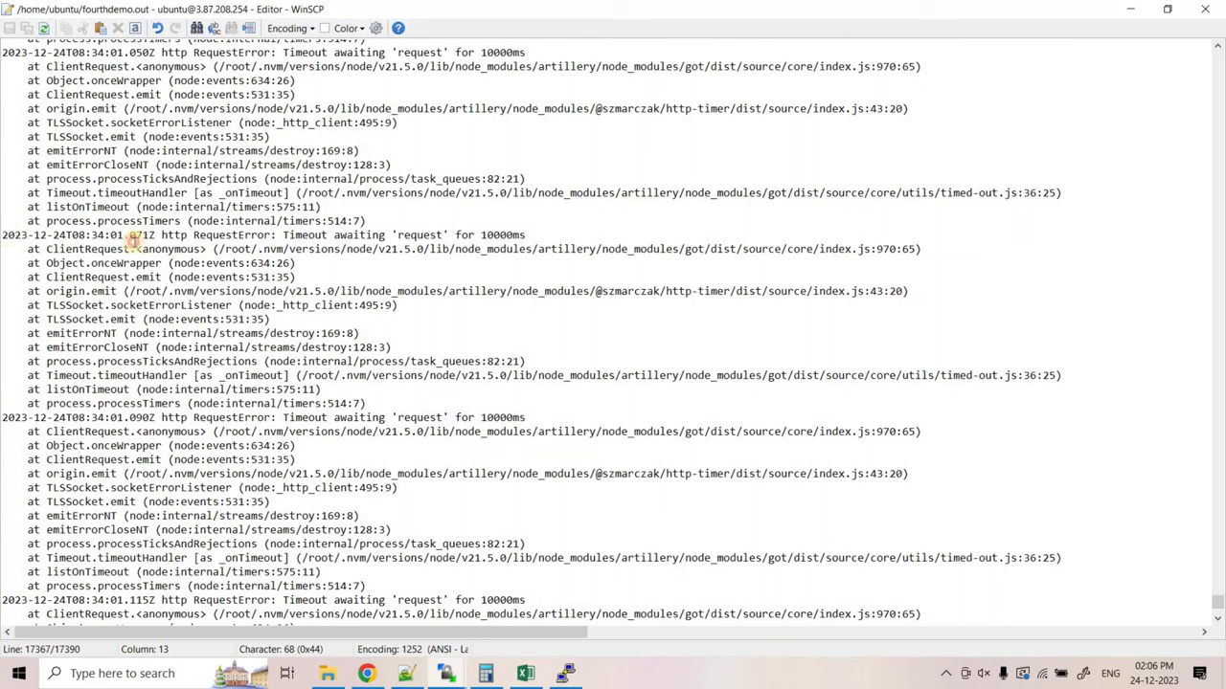
left_click_drag(3, 234, 513, 235)
left_click_drag(284, 235, 546, 240)
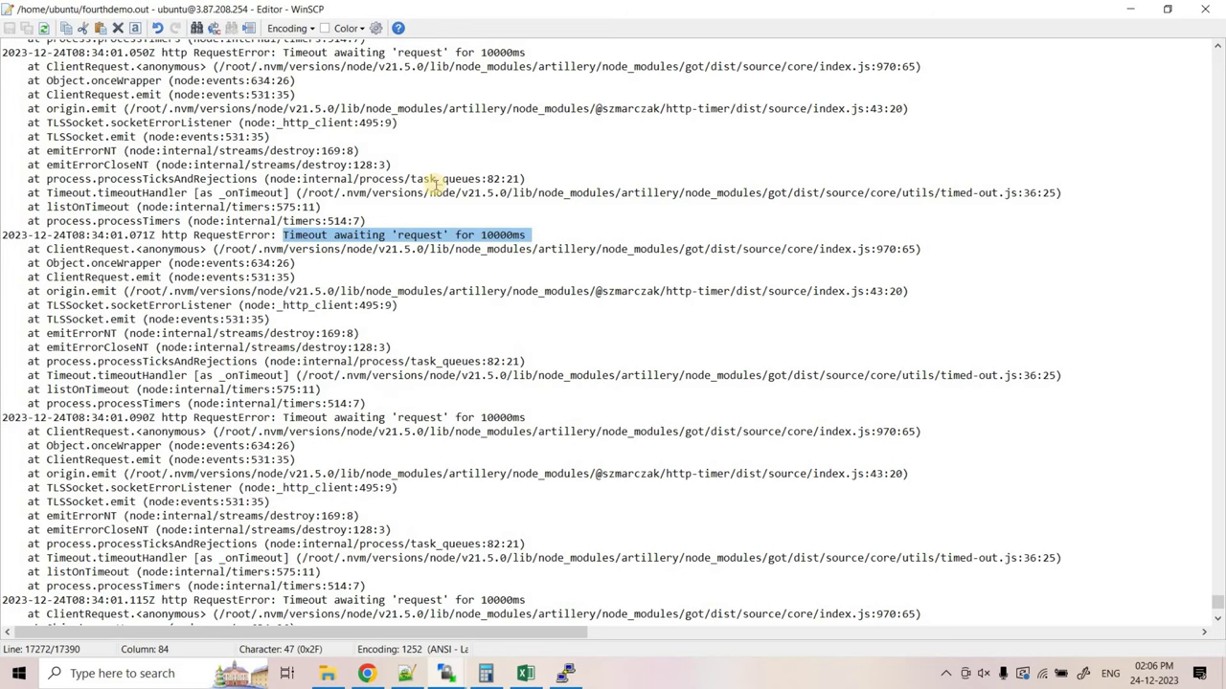
Go back to the end of fourthdemo.out and review the mean http.response_time and the whole summary report.
left_click(1218, 600)
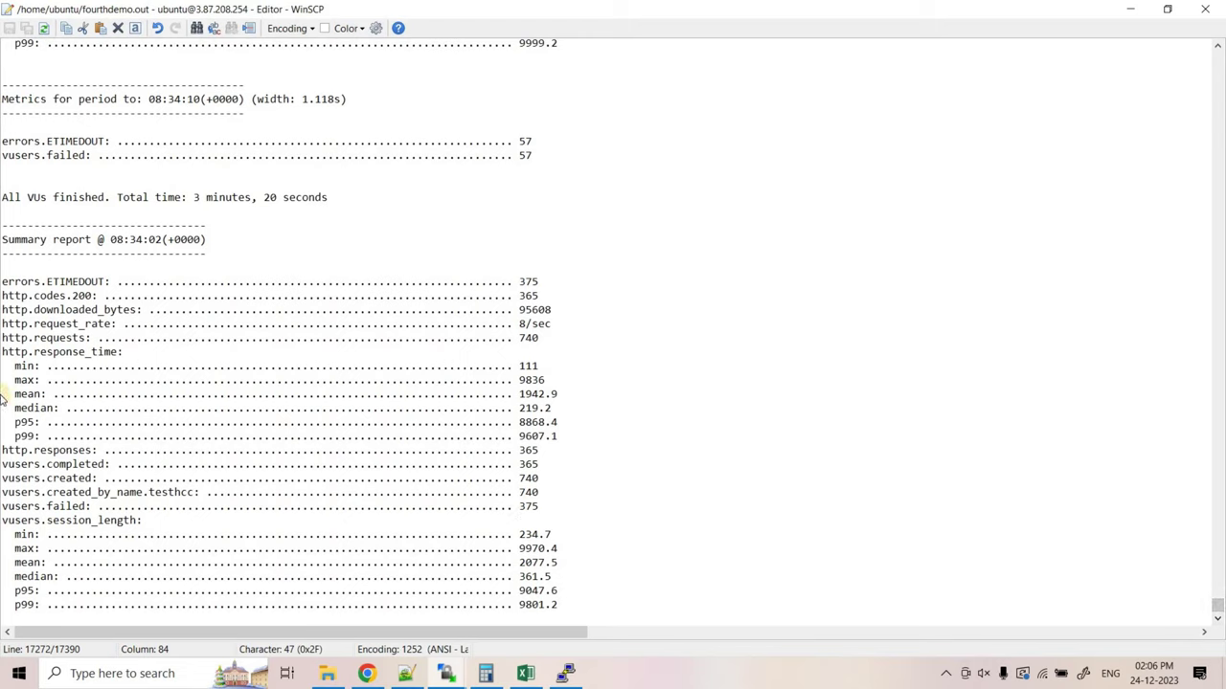
left_click_drag(16, 393, 532, 400)
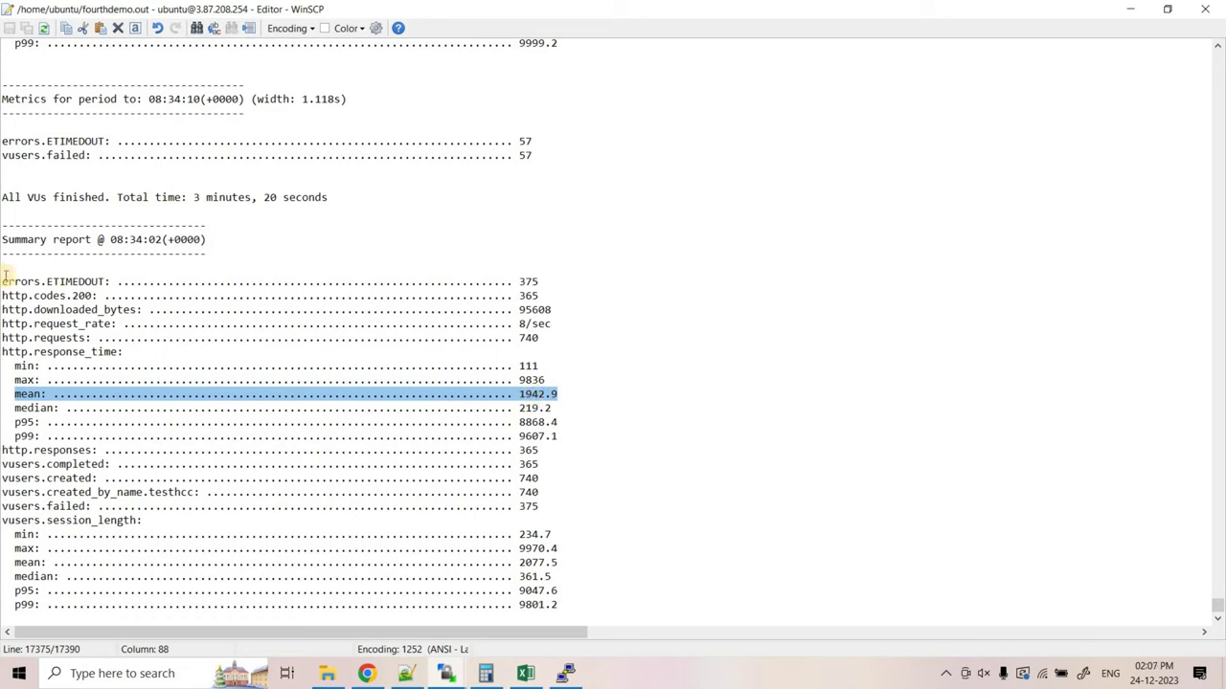
left_click_drag(2, 282, 631, 610)
left_click(554, 615)
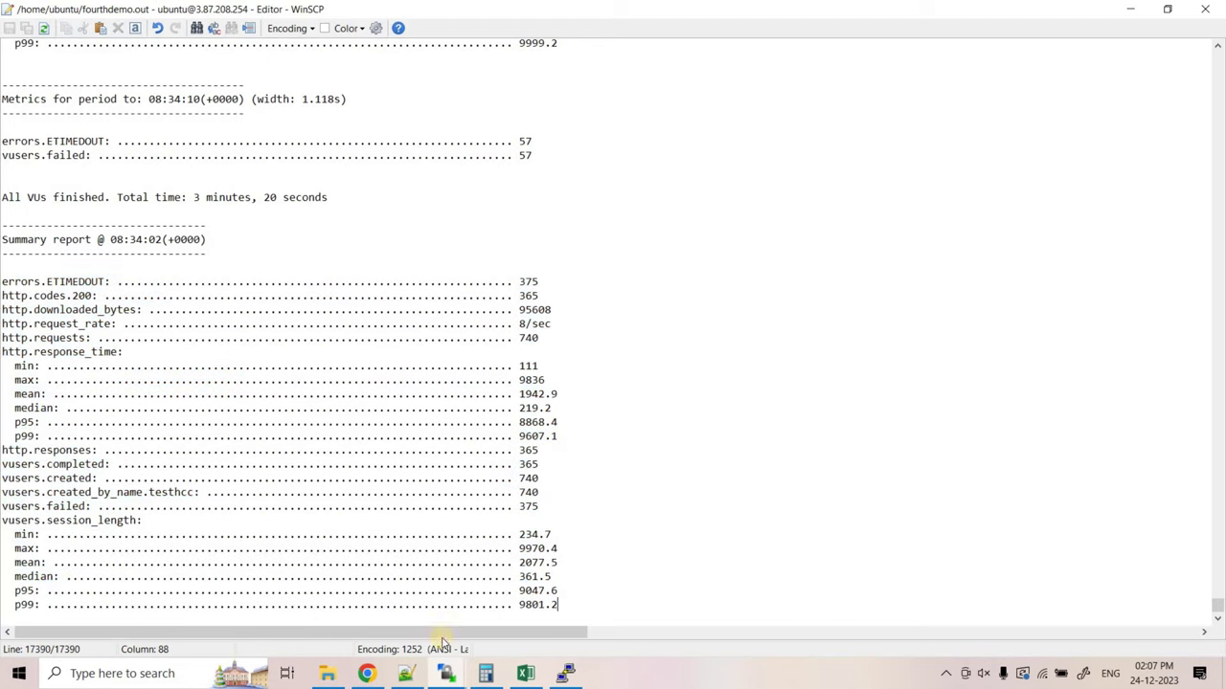
Review the phases, payload path and payload fields of the Case 3 thirddemo.yml configuration in the Notepad++ notes.
left_click(406, 673)
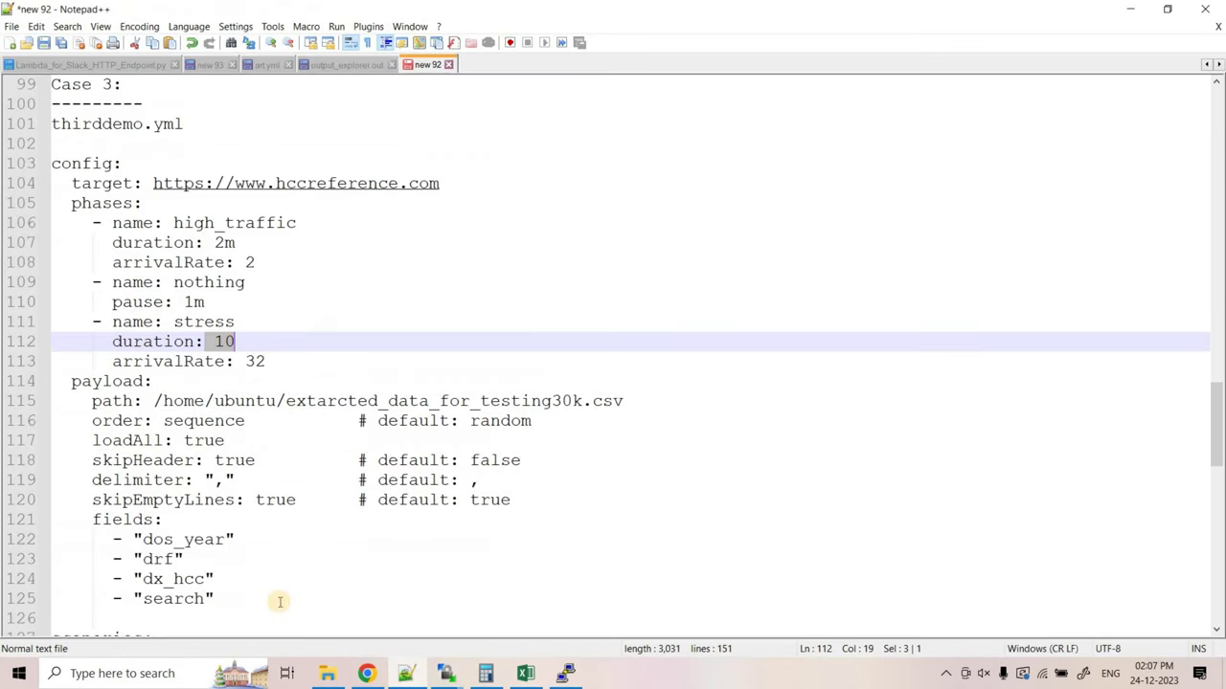
left_click_drag(225, 599, 57, 383)
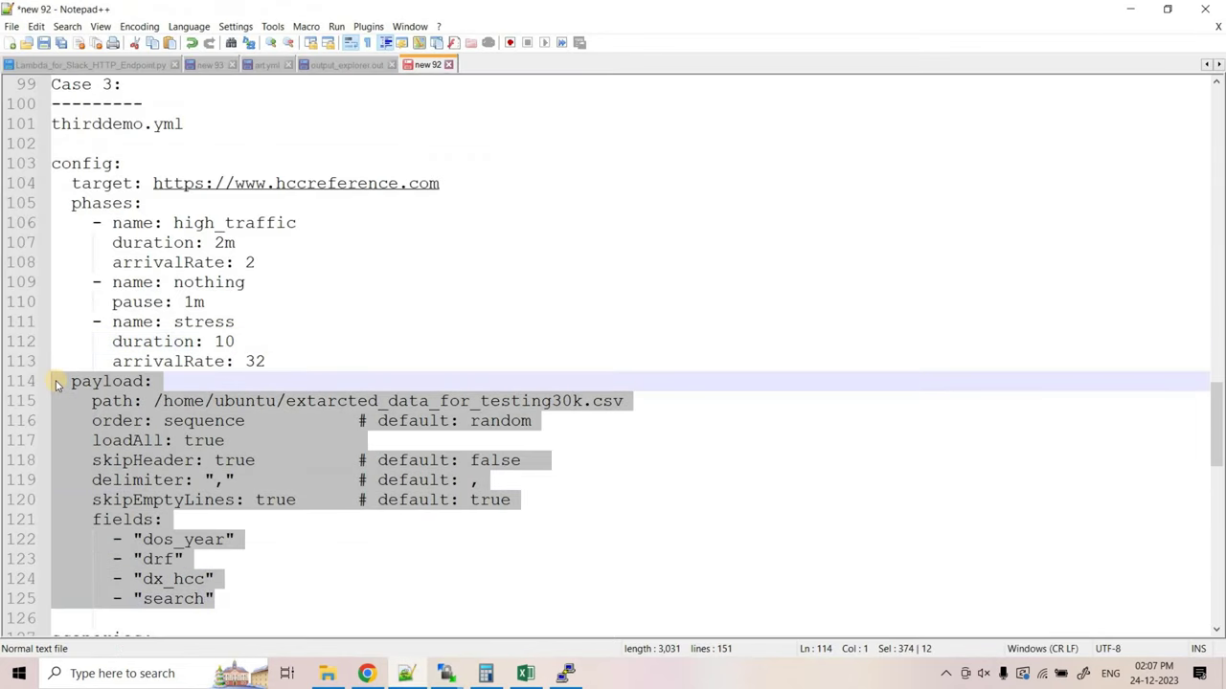
left_click_drag(83, 222, 254, 361)
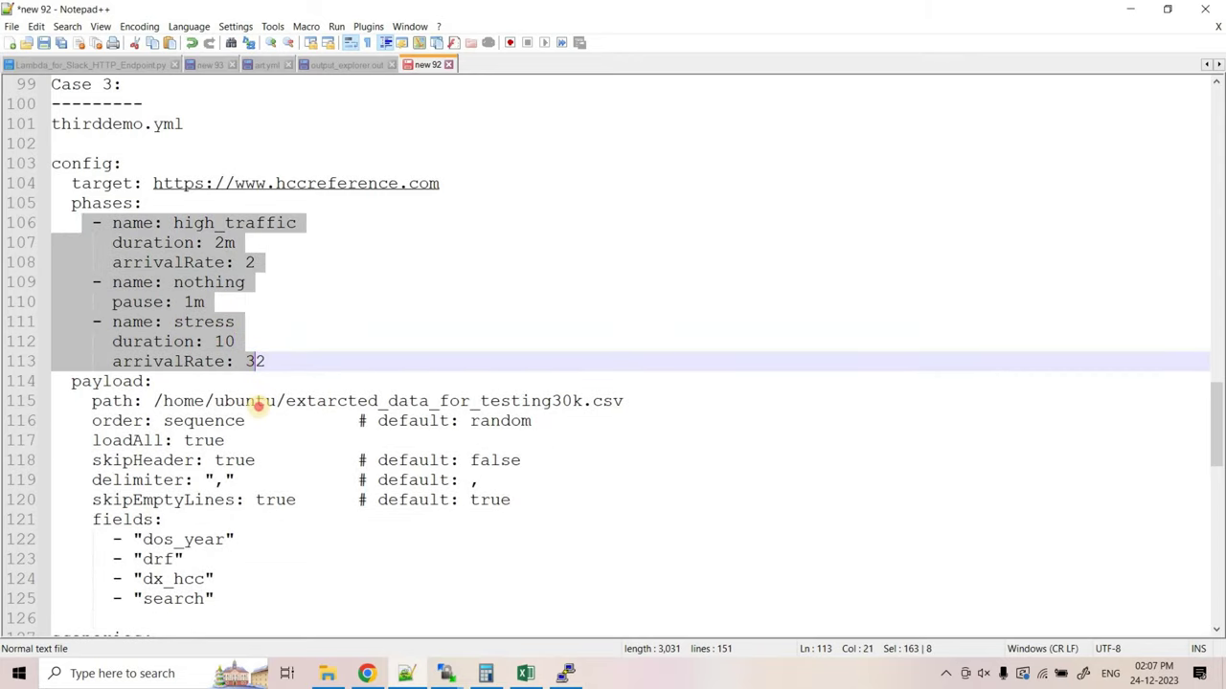
left_click_drag(155, 401, 638, 405)
left_click(222, 597)
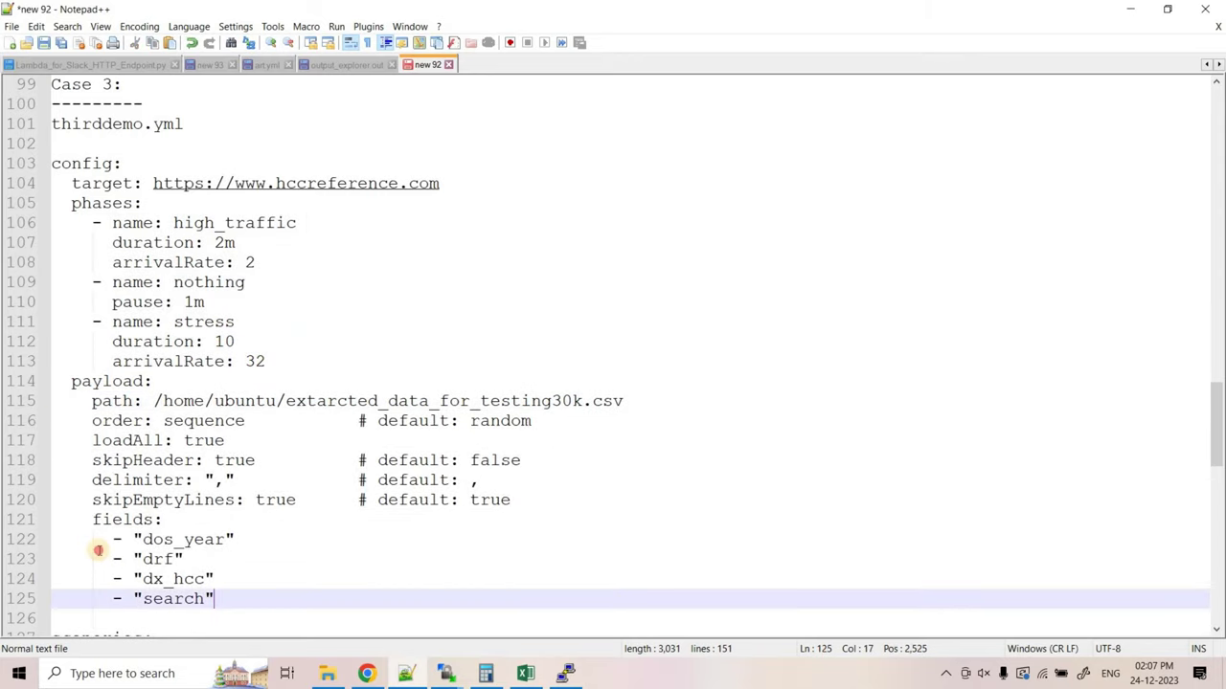
left_click(98, 548, "shift")
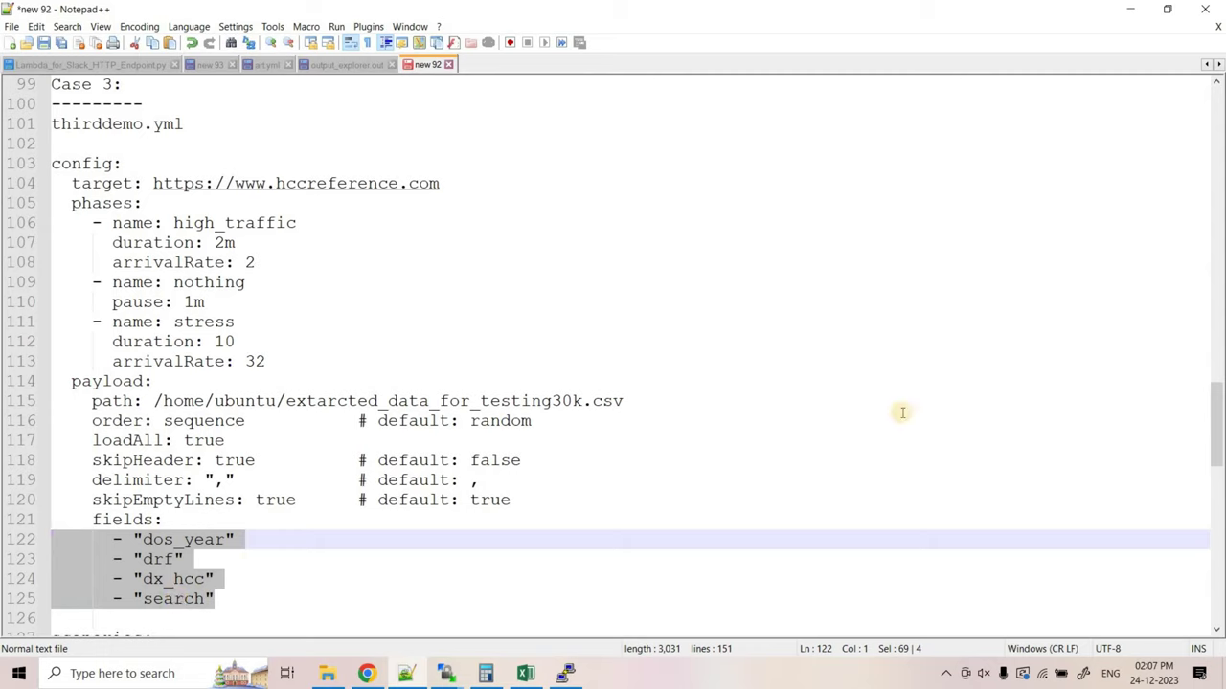
left_click(368, 478)
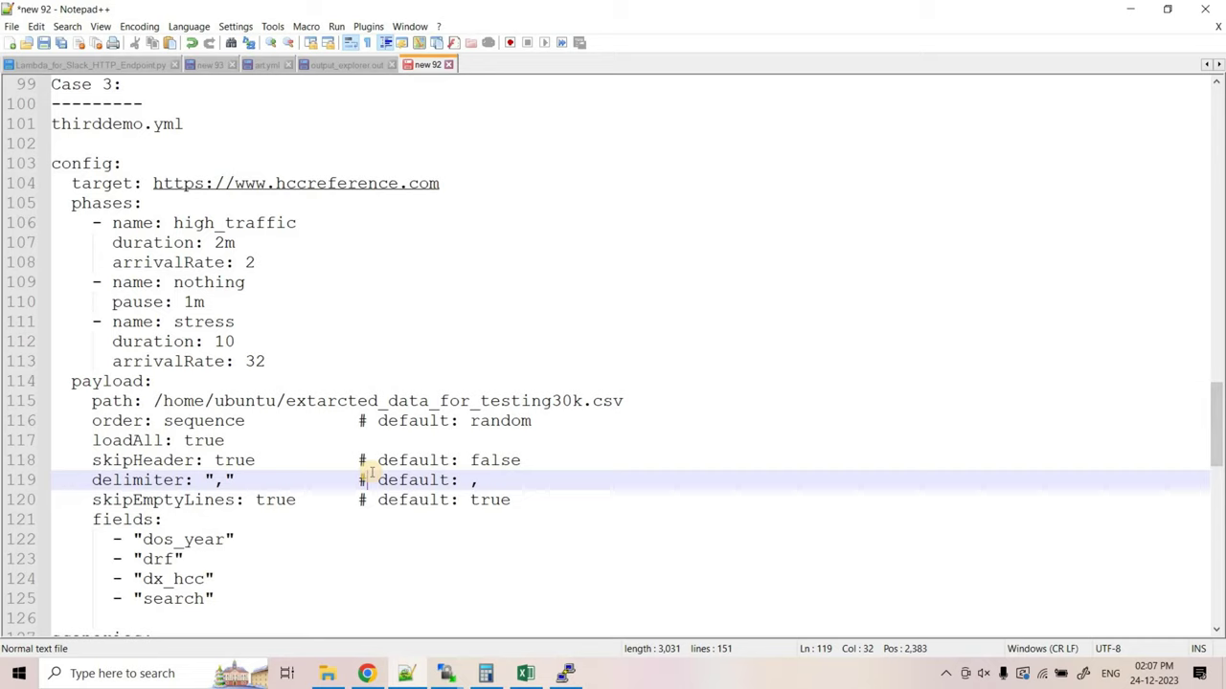